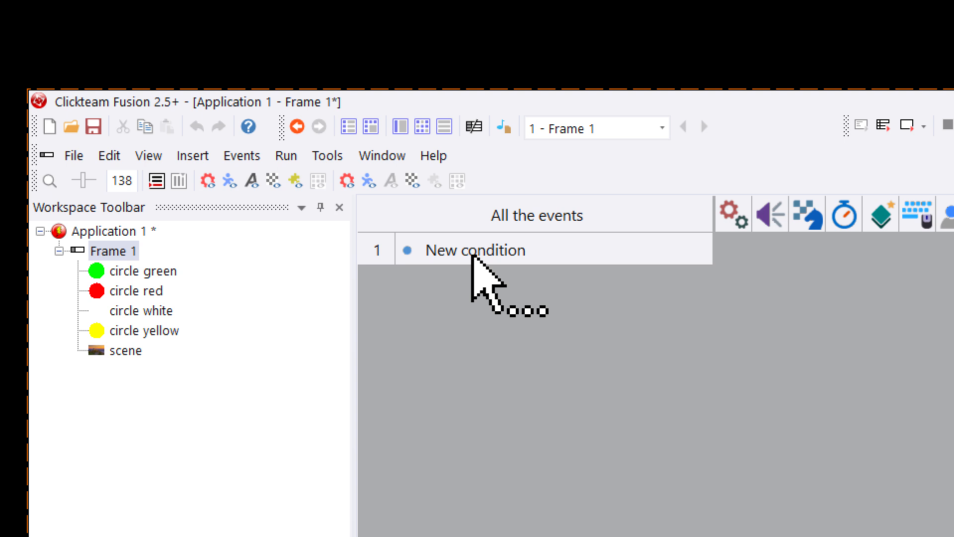
Add a new event in Frame 1 with the condition Upon pressing "R".
click(471, 256)
right_click(472, 256)
mouse_move(472, 256)
click(521, 264)
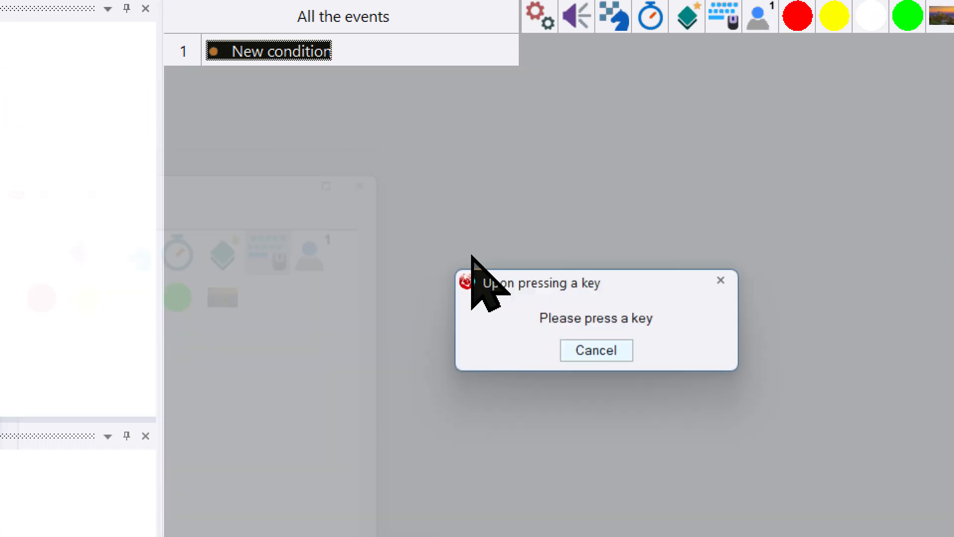
key(r)
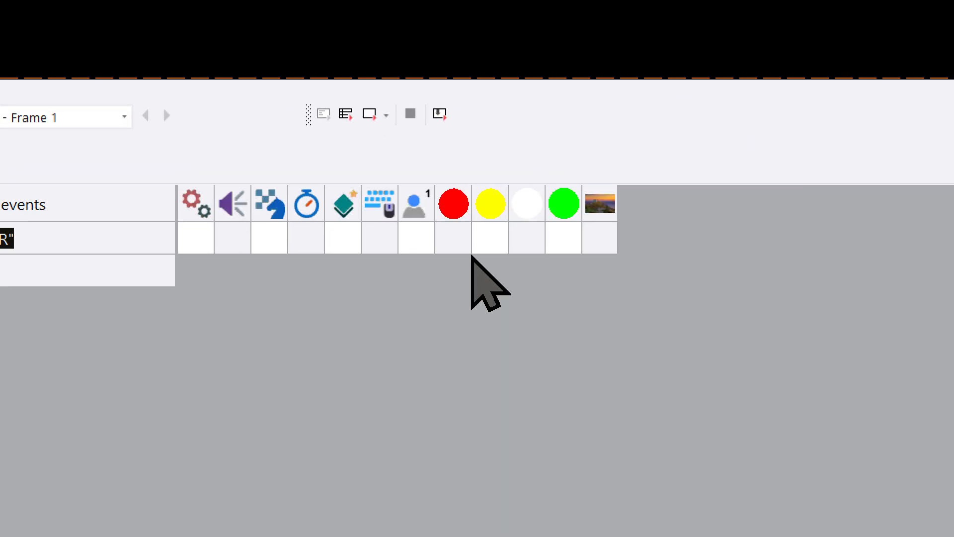
Give the "R" event a Set RGB coefficient action on the scene object, using the expression GetRGB(255, 0, 0).
right_click(596, 241)
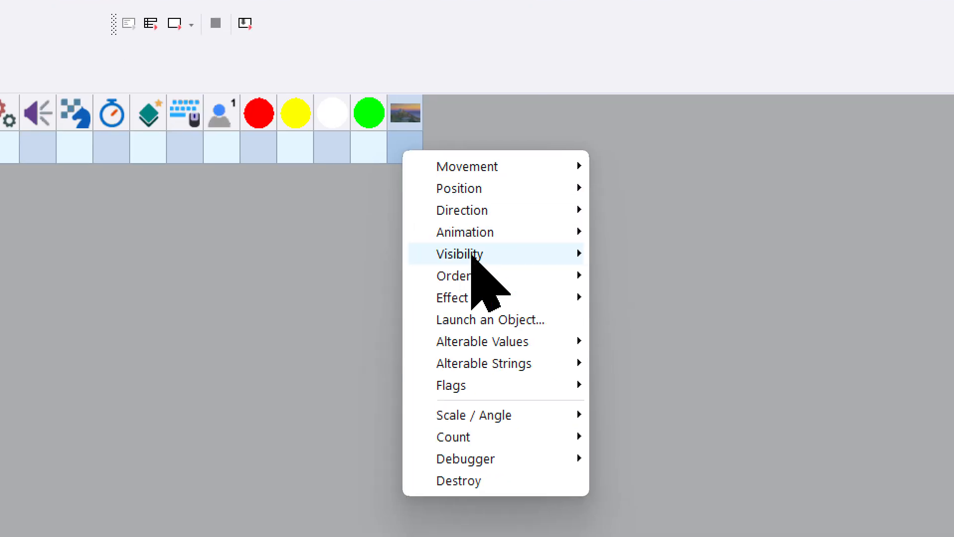
mouse_move(472, 297)
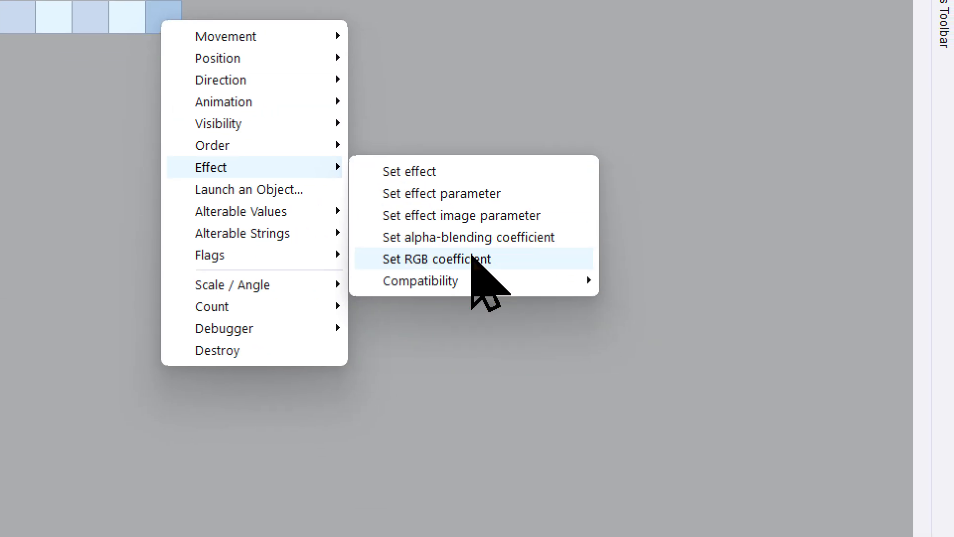
click(472, 259)
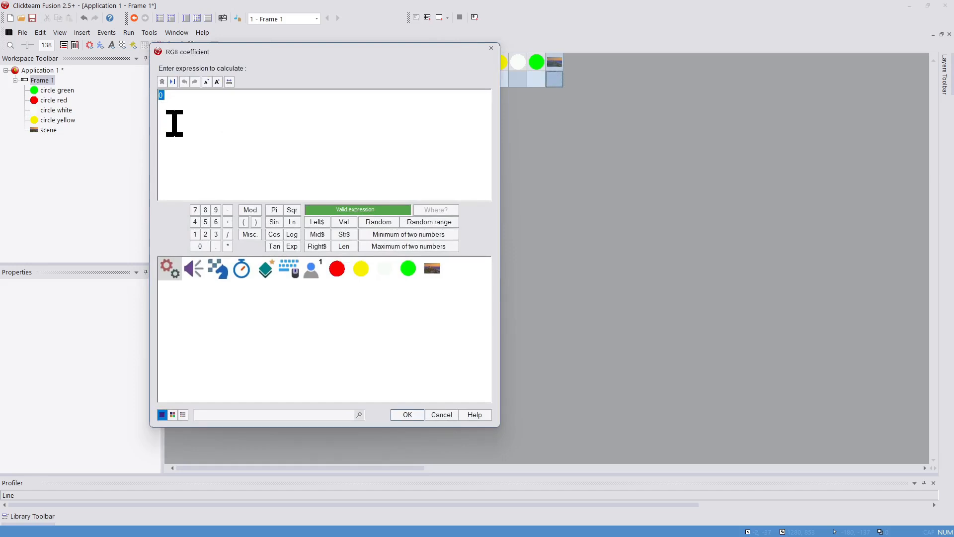
click(168, 269)
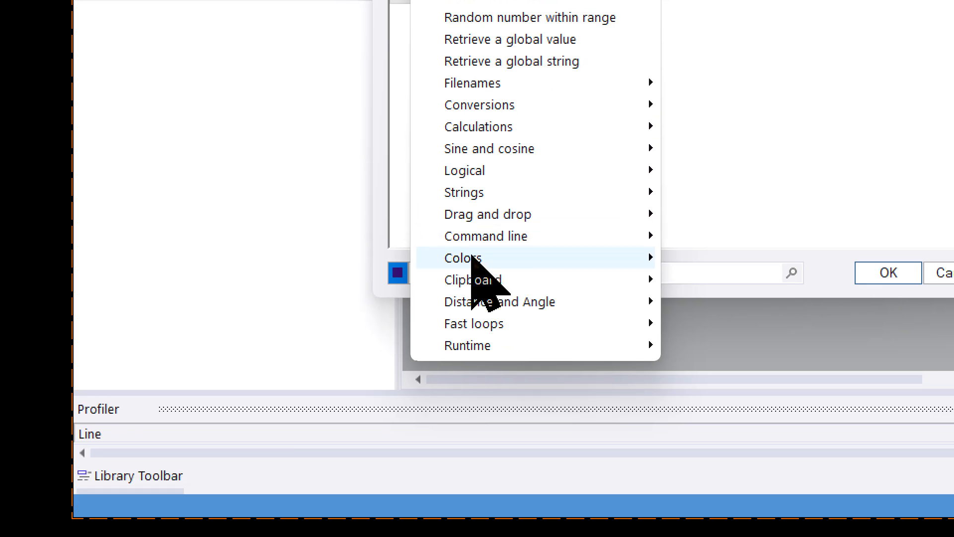
mouse_move(445, 343)
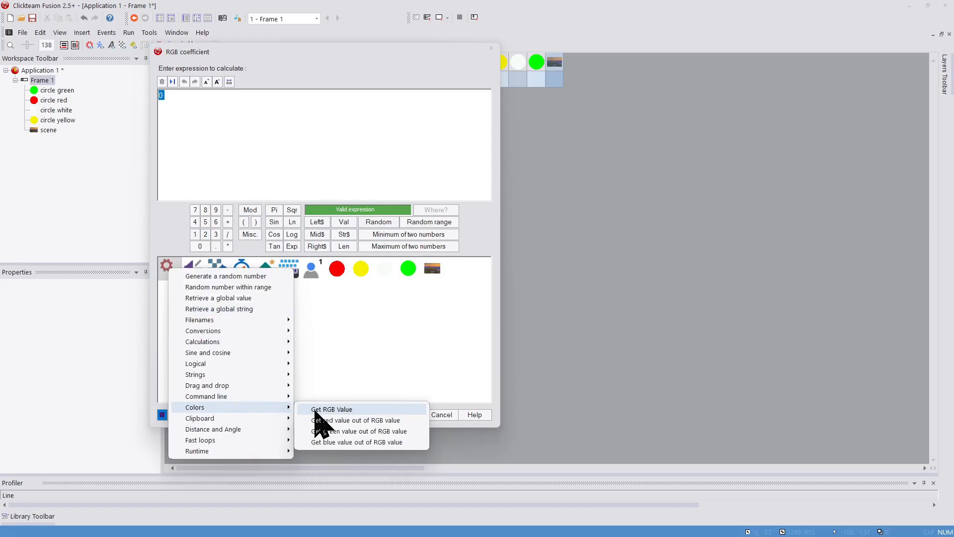
click(315, 409)
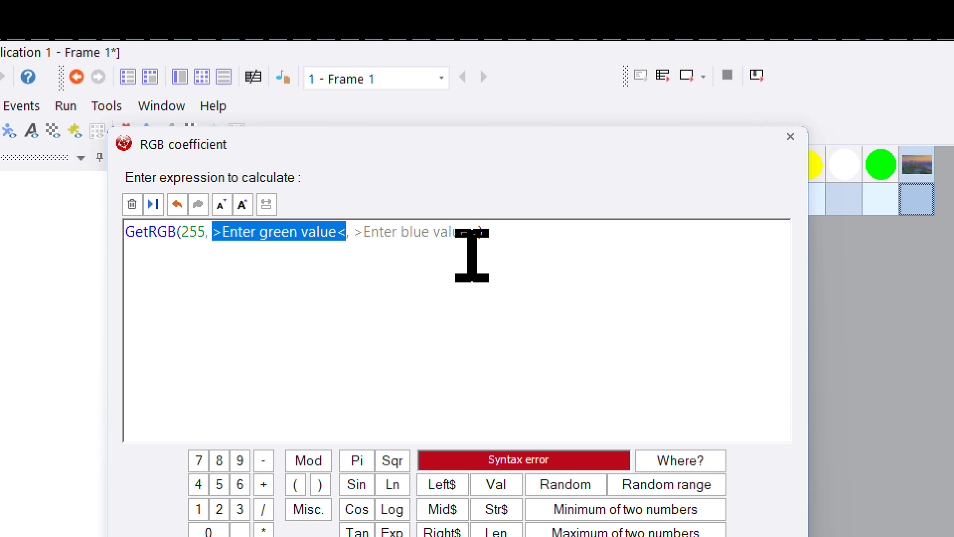
text(0)
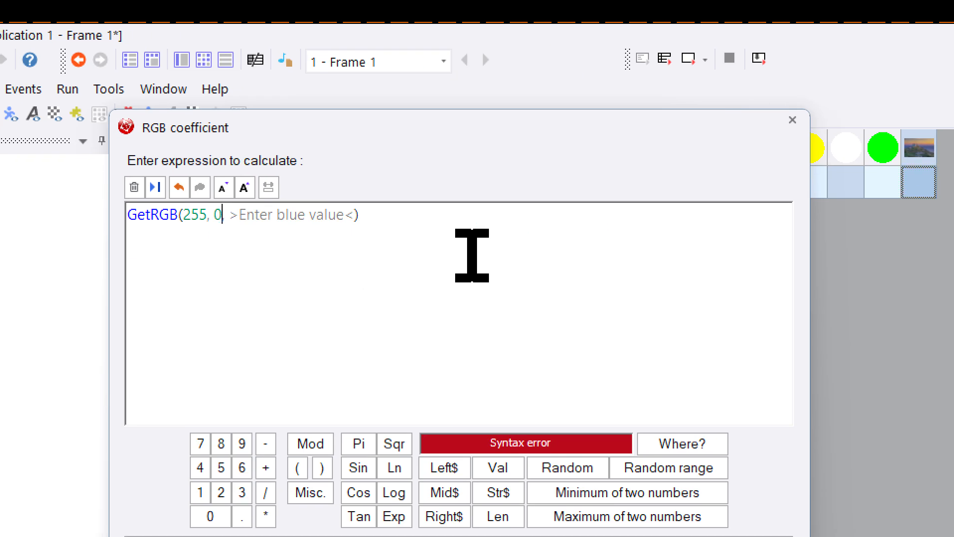
text(0)
key(Return)
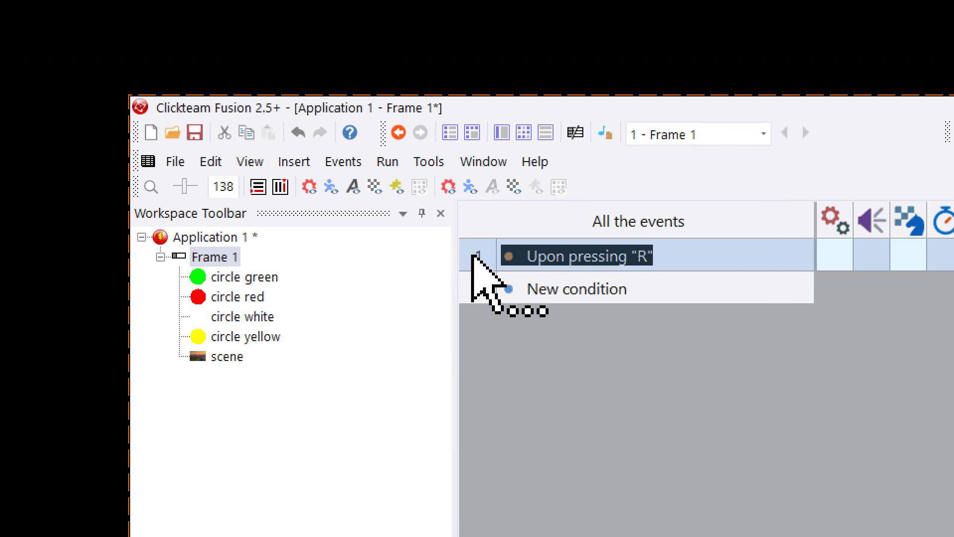
Duplicate the "R" event, change the copy's key to G, and edit its scene RGB coefficient with a red value of 0.
ctrl+drag(472, 258, 476, 263)
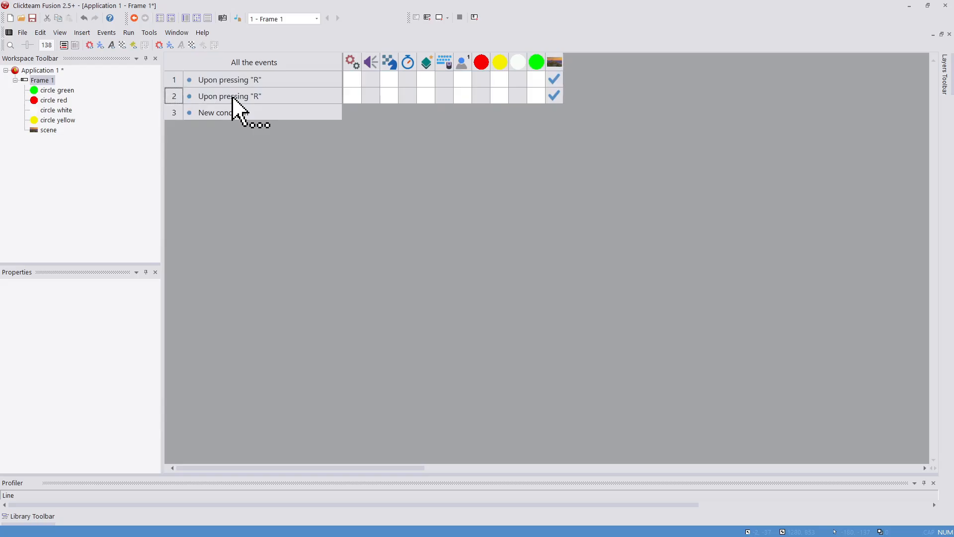
double_click(248, 96)
key(g)
right_click(554, 95)
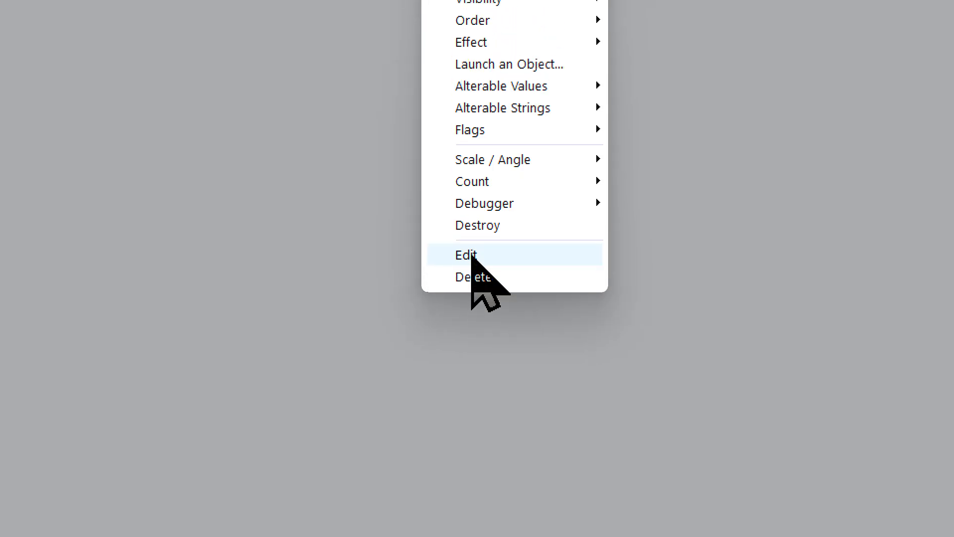
click(567, 308)
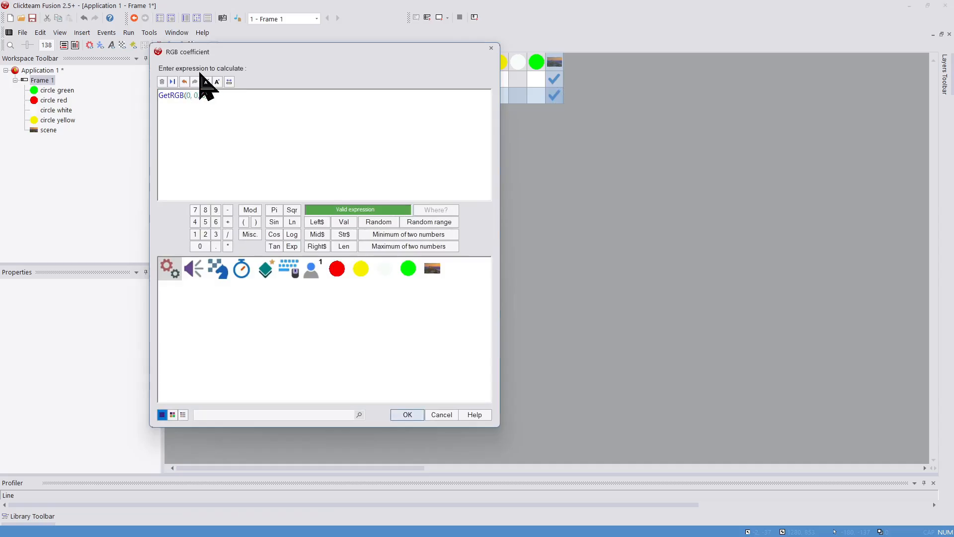
key(Return)
Duplicate the "G" event, change the copy's key to B, and edit its RGB coefficient action on the scene object.
ctrl+drag(172, 97, 174, 111)
double_click(229, 116)
key(b)
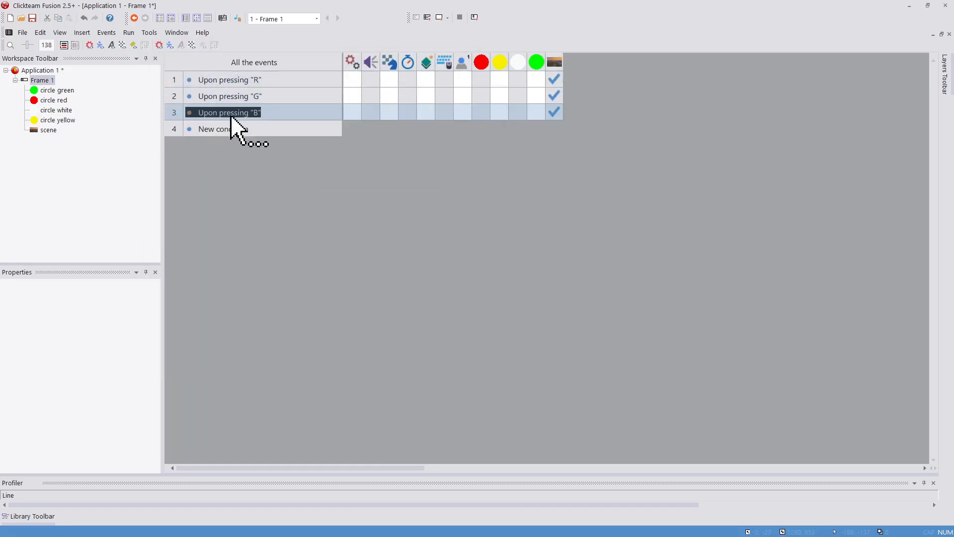
right_click(553, 115)
click(471, 255)
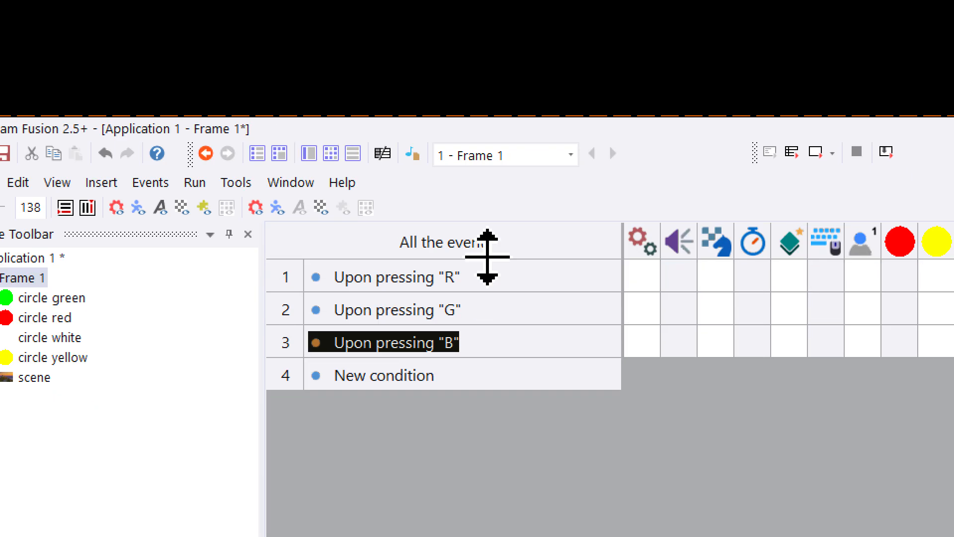
mouse_move(473, 255)
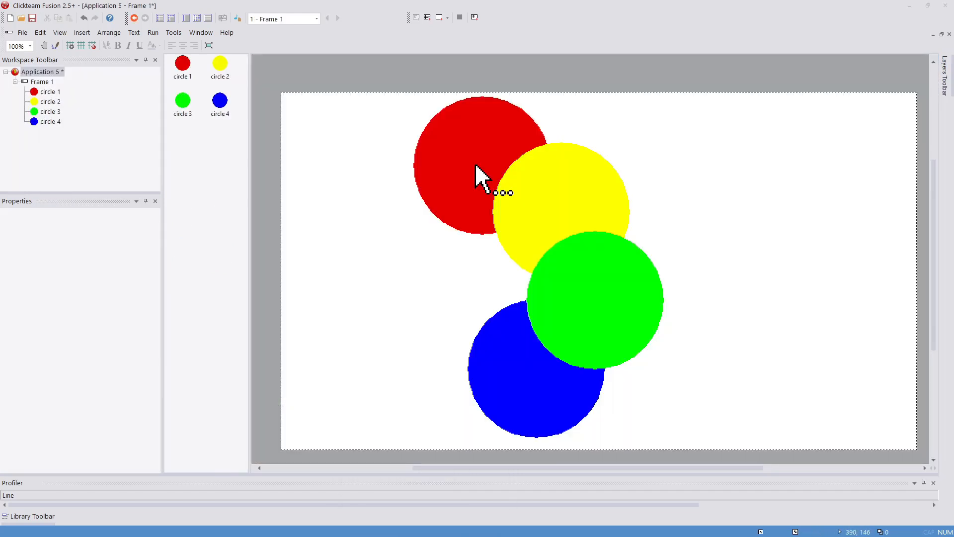
Bring the yellow circle to the front of the other circles in the frame.
right_click(540, 218)
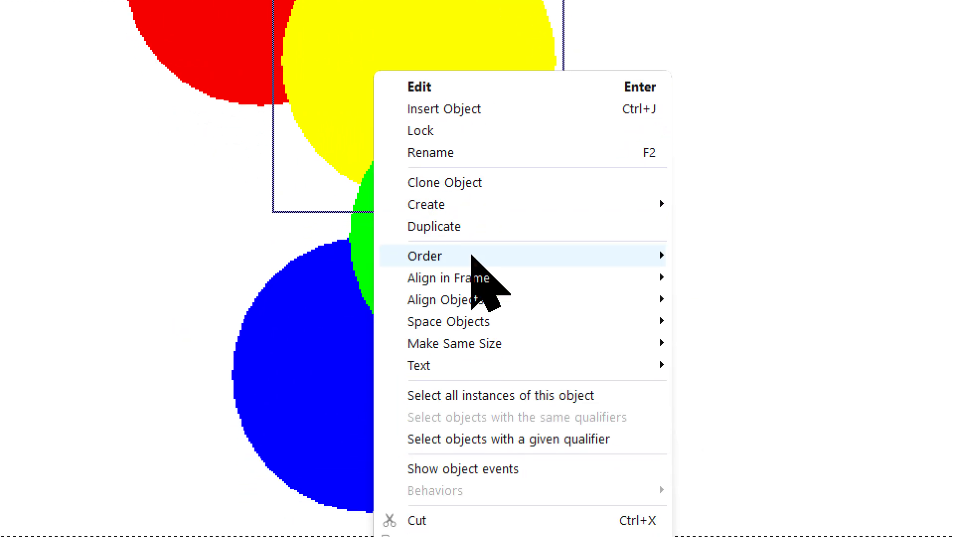
mouse_move(512, 256)
click(729, 260)
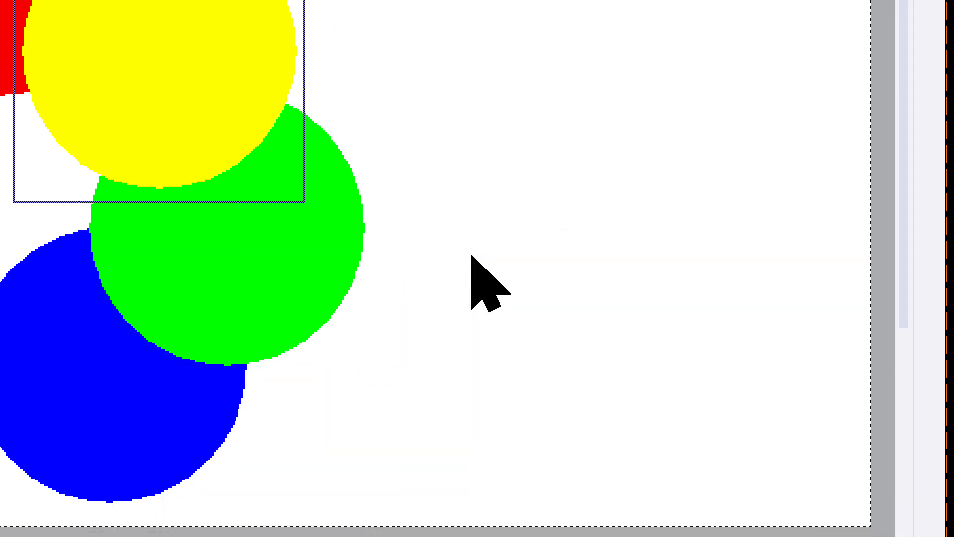
Send the yellow circle to the back, behind all the other circles.
right_click(236, 90)
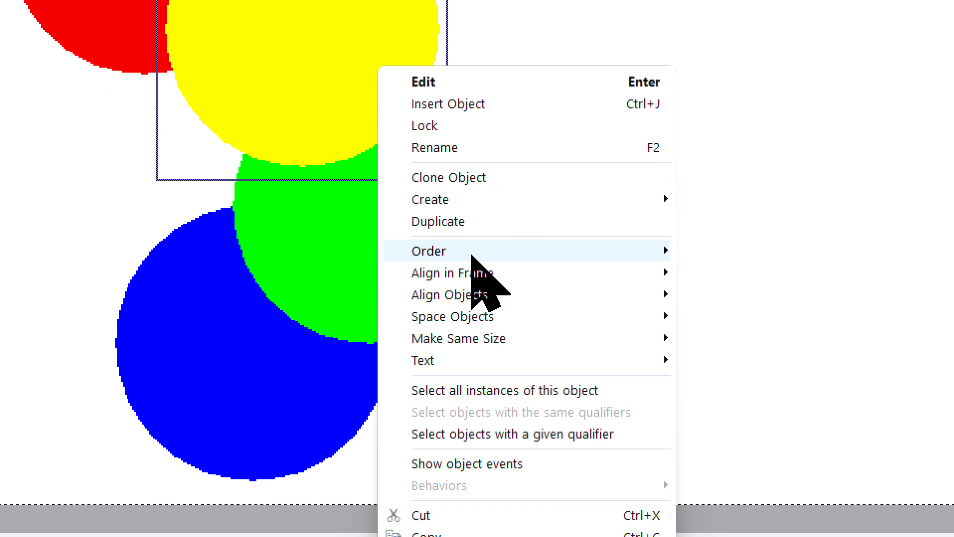
mouse_move(568, 256)
click(730, 277)
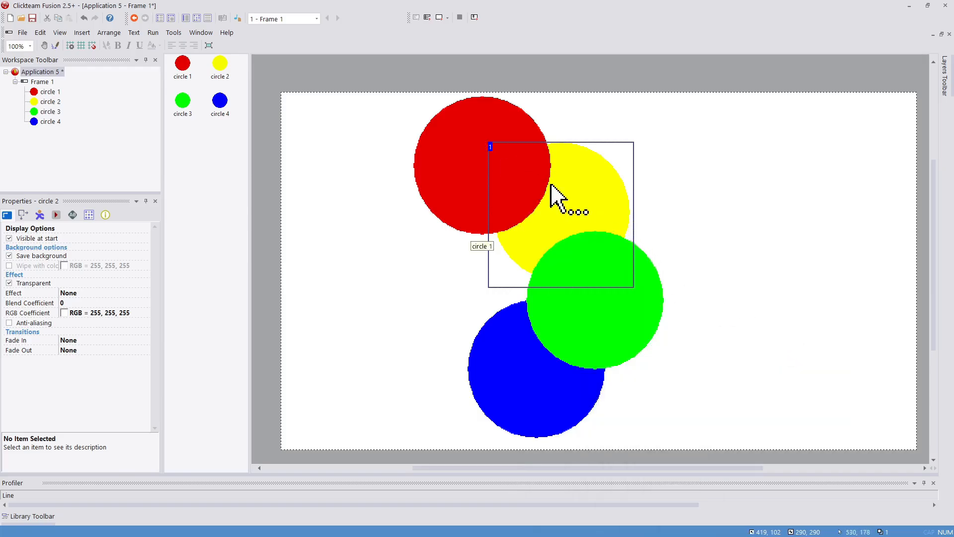
Move the yellow circle forward by one in the stacking order.
right_click(587, 197)
mouse_move(660, 291)
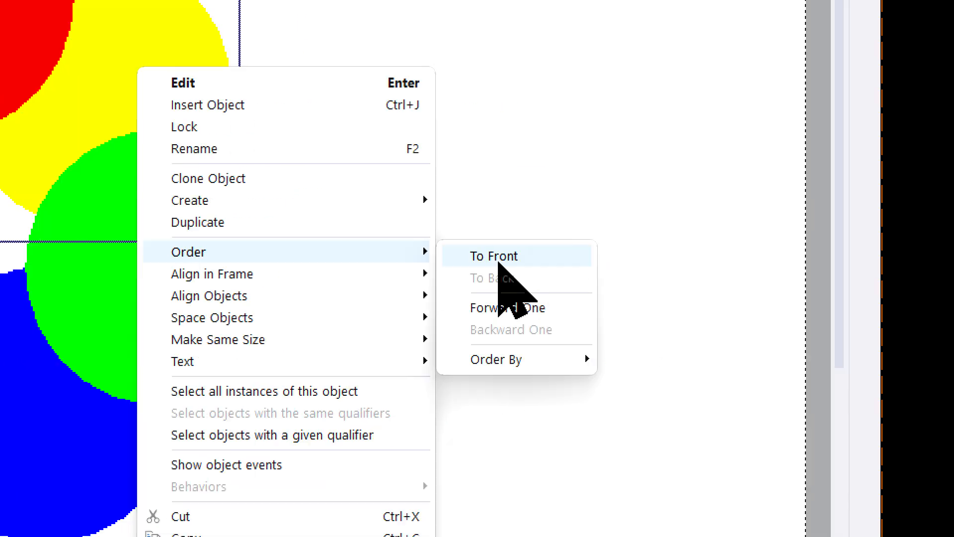
click(596, 312)
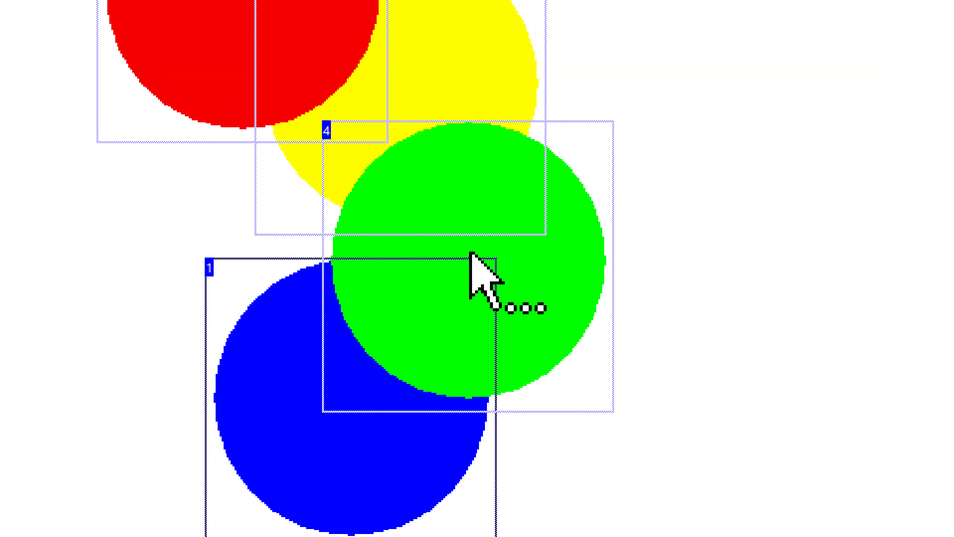
Order all four selected circles by increasing Y position, then clear the selection.
right_click(595, 294)
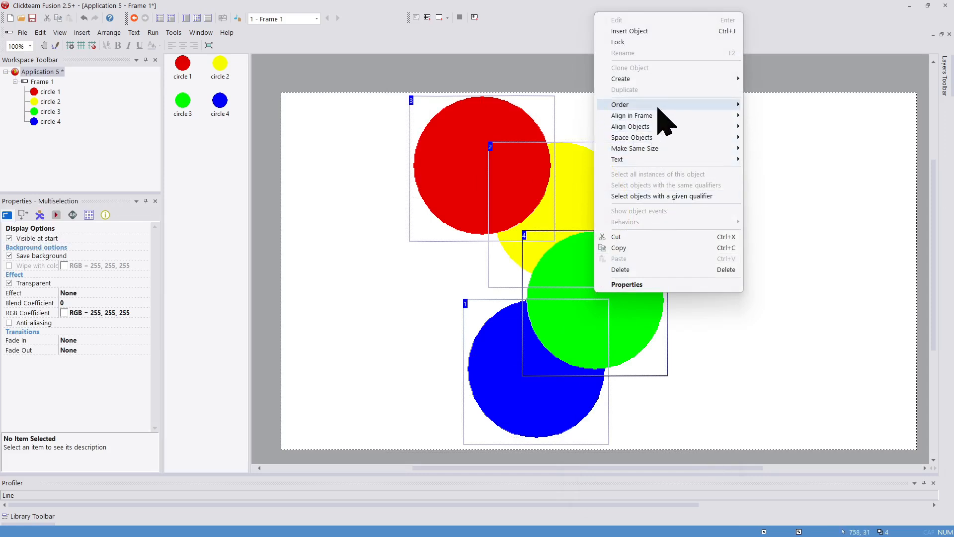
mouse_move(661, 117)
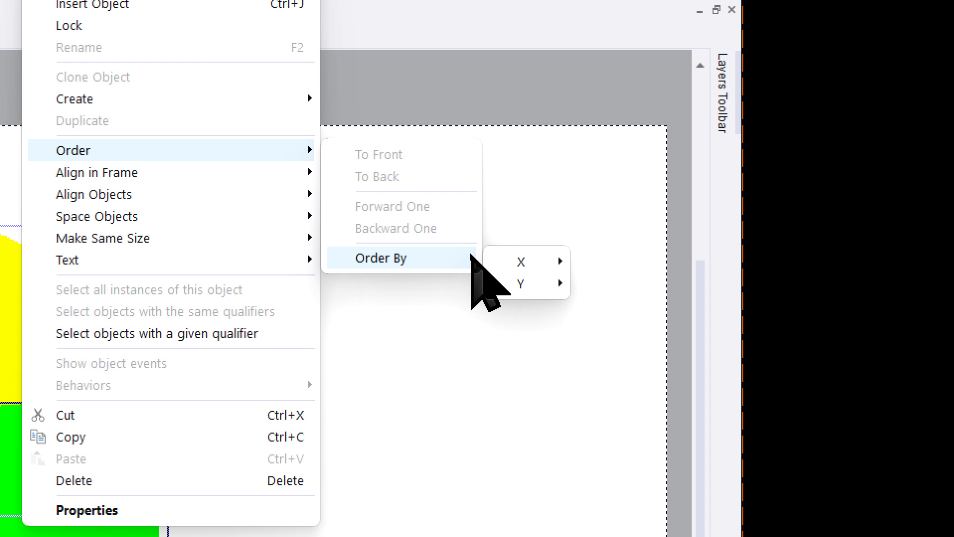
mouse_move(557, 262)
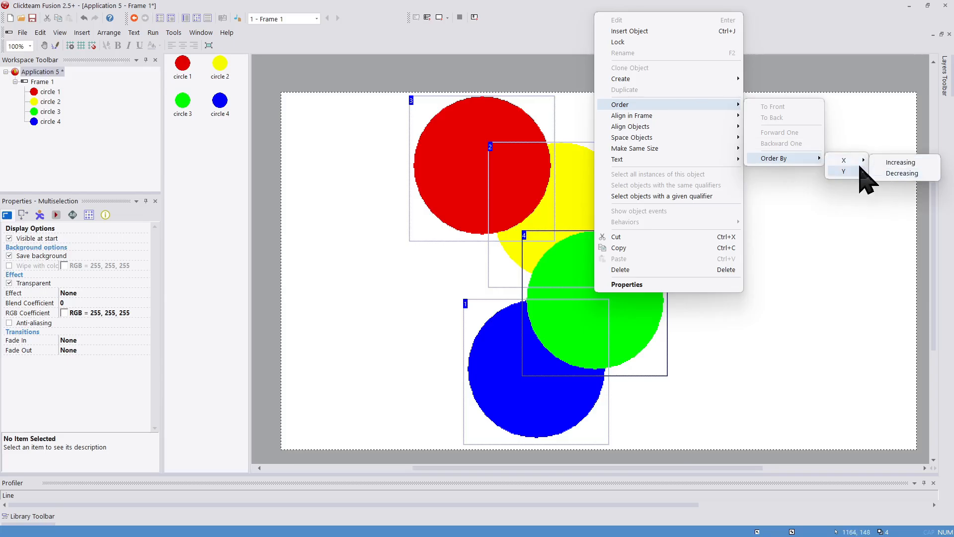
mouse_move(856, 169)
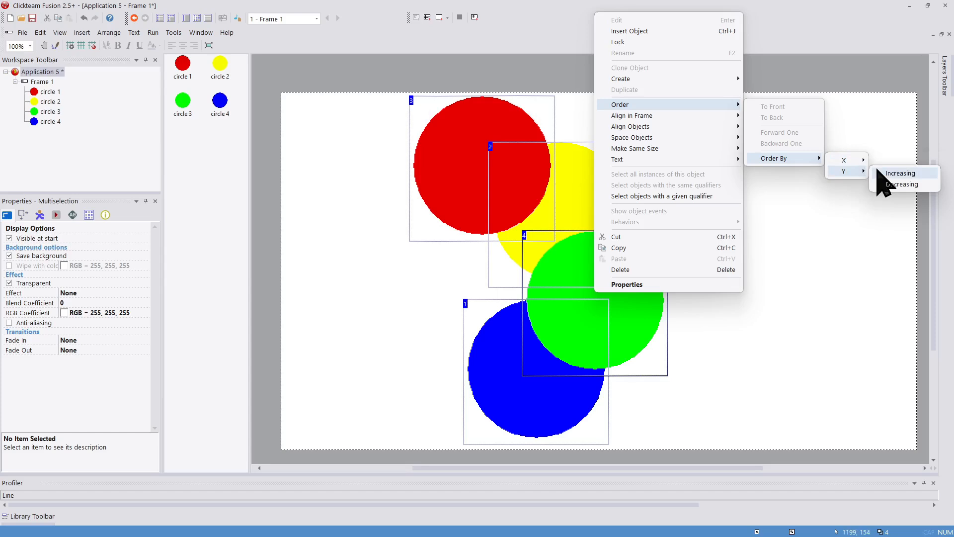
click(877, 171)
click(796, 184)
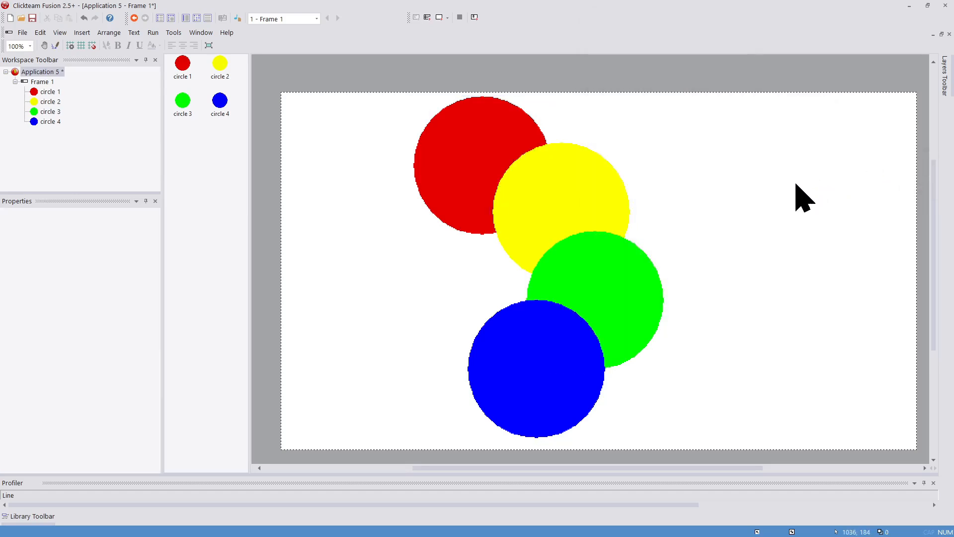
Select all four circles and order them by increasing X position.
key(ctrl+a)
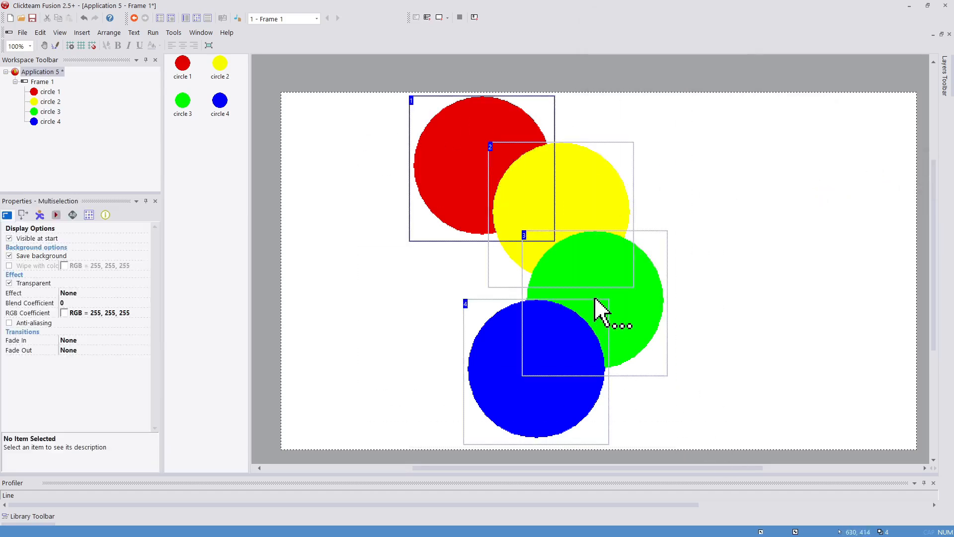
right_click(598, 308)
mouse_move(720, 109)
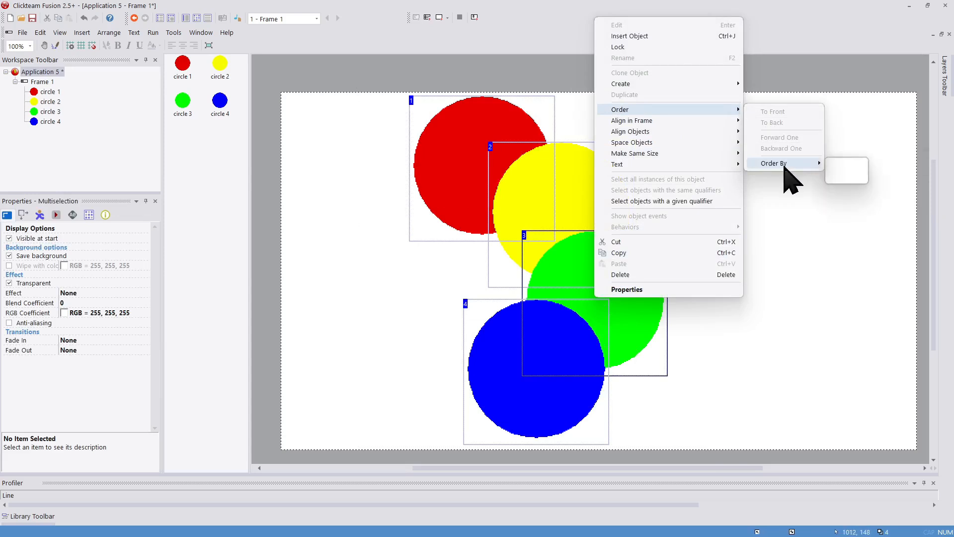
mouse_move(845, 168)
click(878, 166)
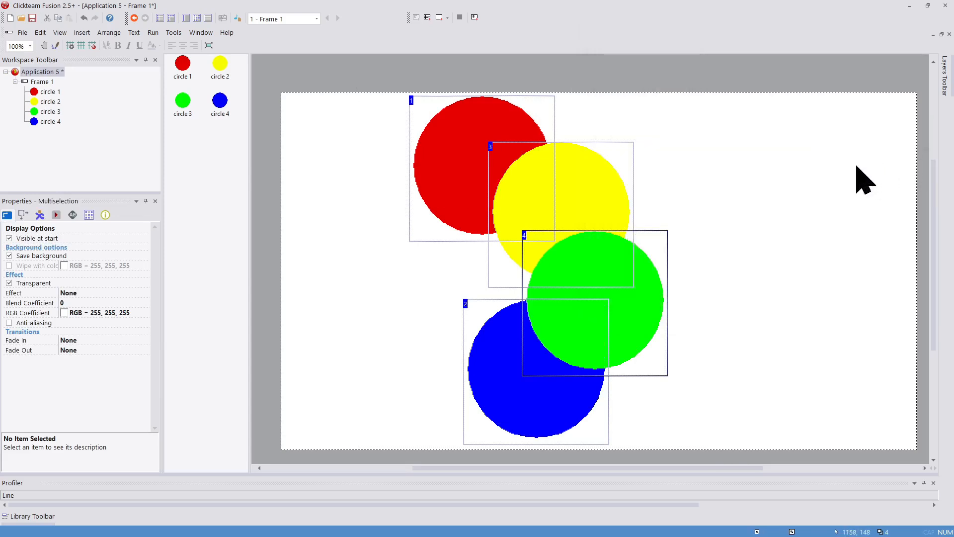
Bring the yellow "YOUR MISSION" Tooltips banner to the front in the Libby LEvel frame.
right_click(448, 189)
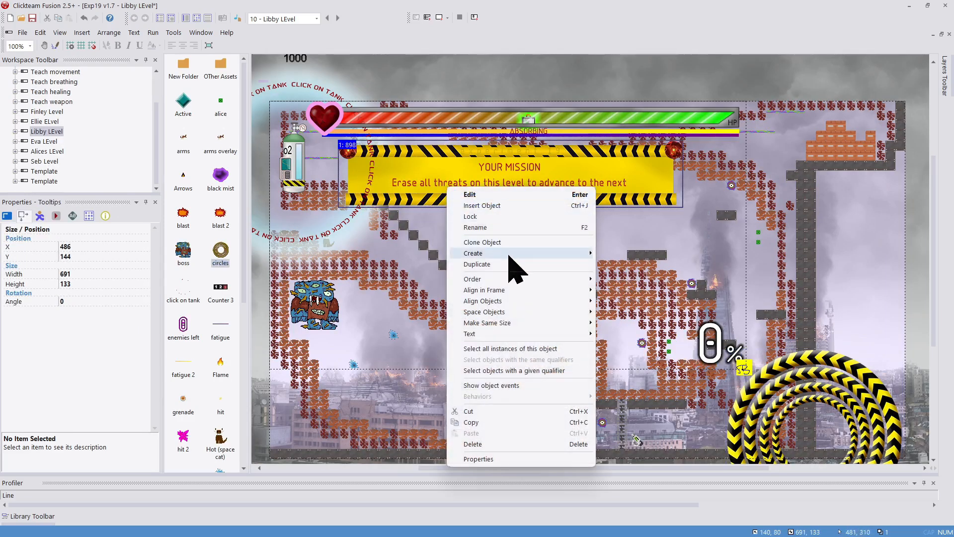
mouse_move(522, 278)
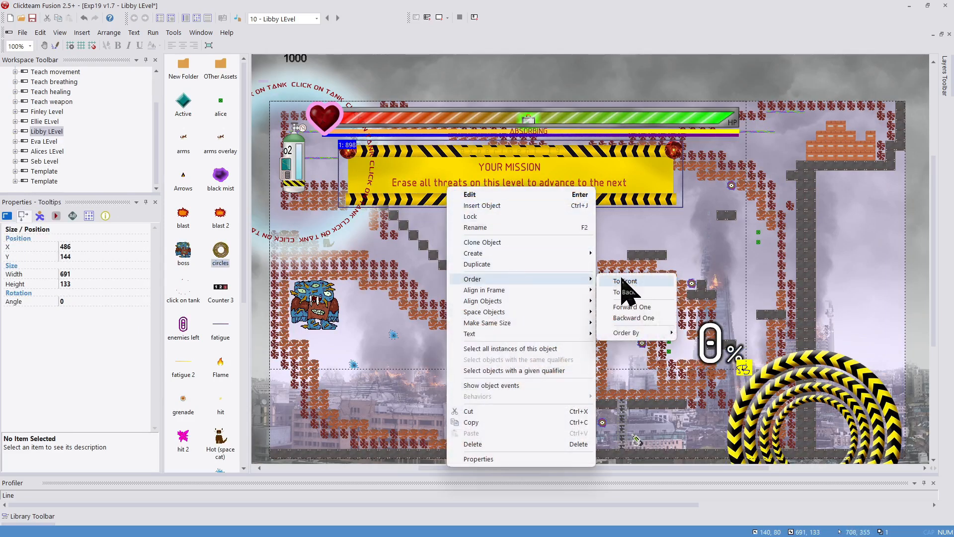
click(624, 285)
Select the oxygen ring object and open its order options.
click(353, 231)
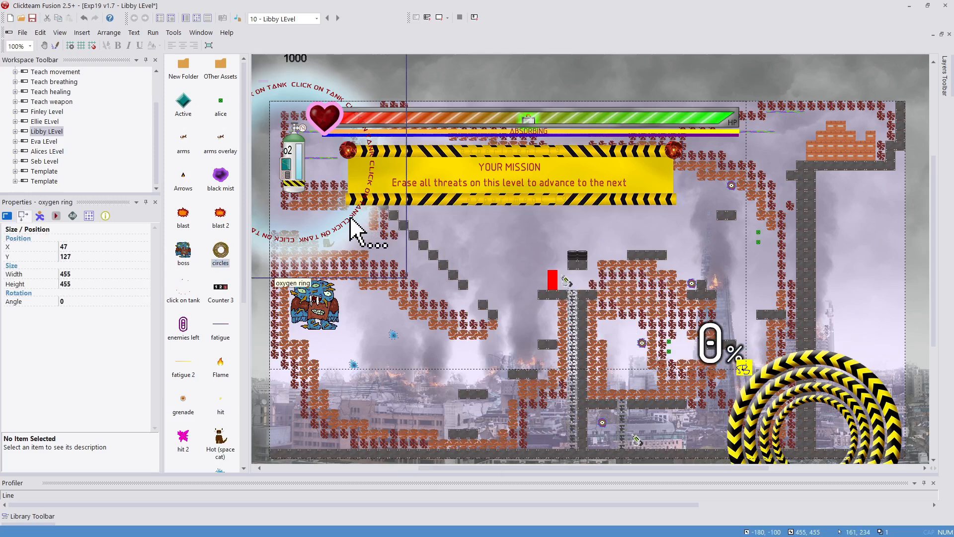
right_click(351, 219)
mouse_move(425, 310)
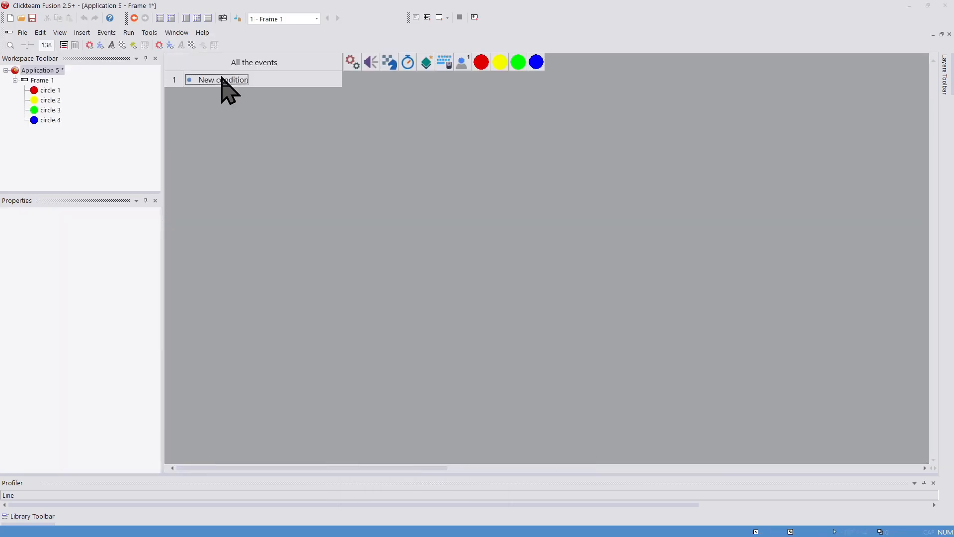
Add a new condition as the first event of Frame 1 in Application 5.
double_click(222, 78)
right_click(106, 171)
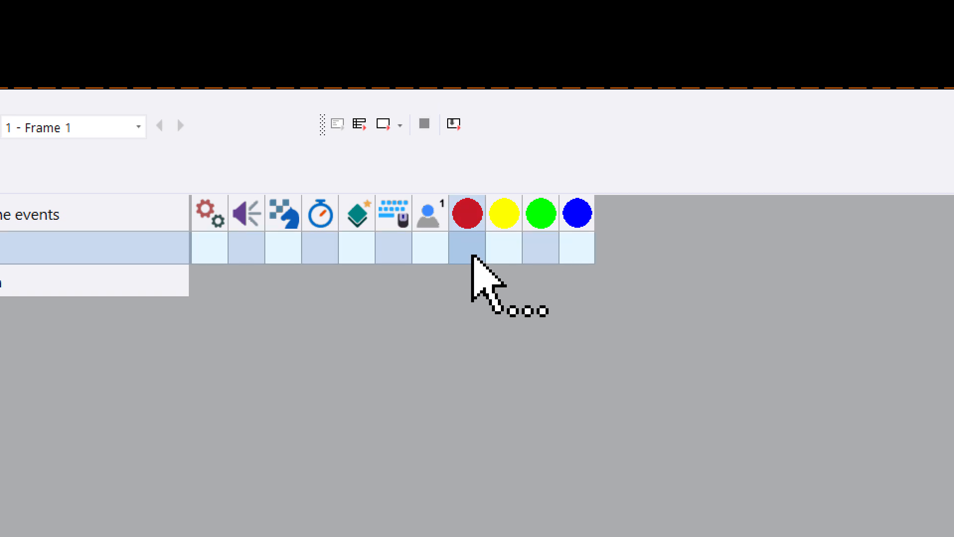
For the Always event, add actions that bring the red circle to the front and the blue circle to the back.
right_click(489, 191)
mouse_move(570, 317)
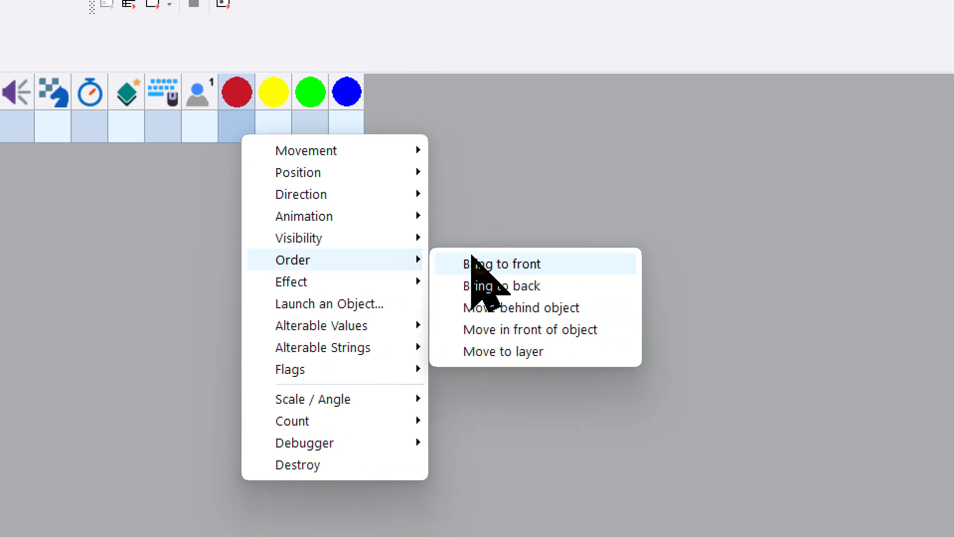
click(475, 266)
right_click(539, 78)
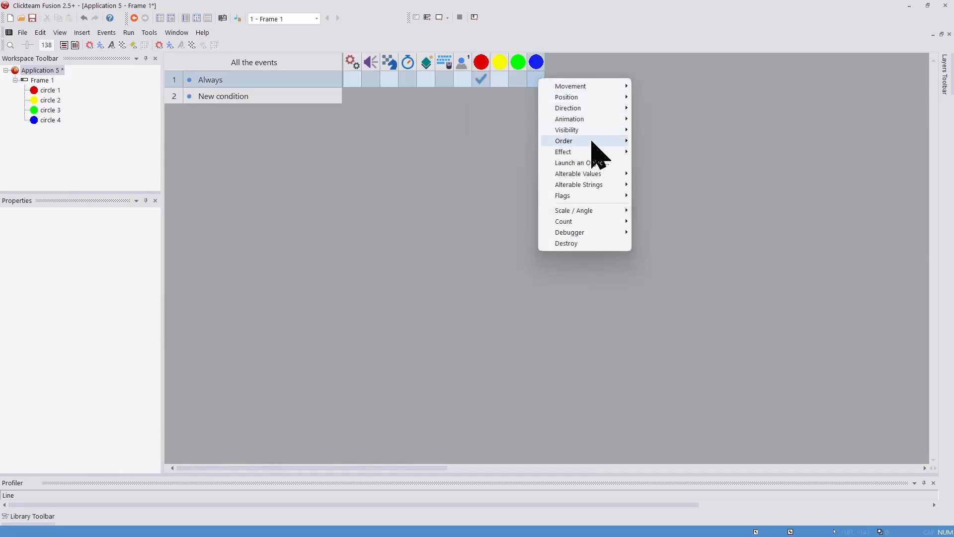
mouse_move(594, 142)
click(652, 153)
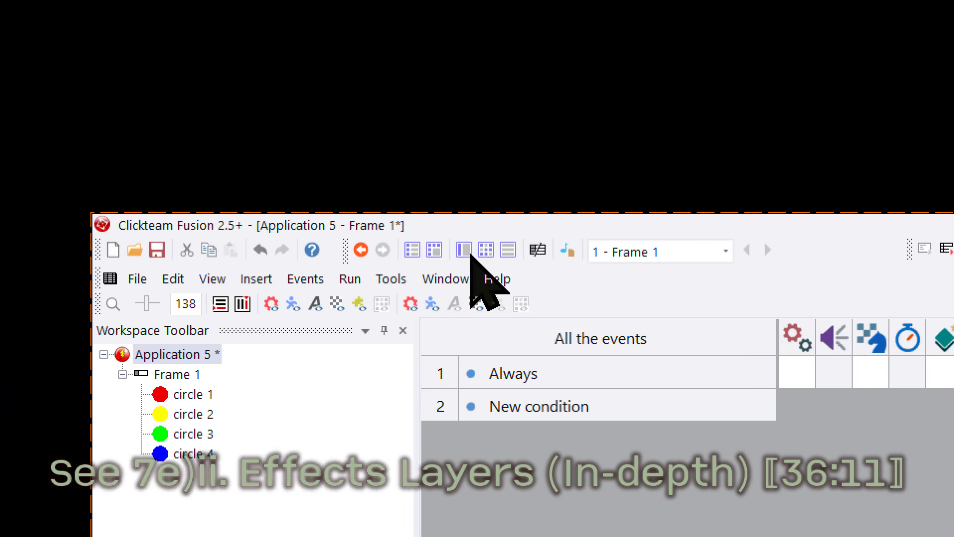
click(471, 239)
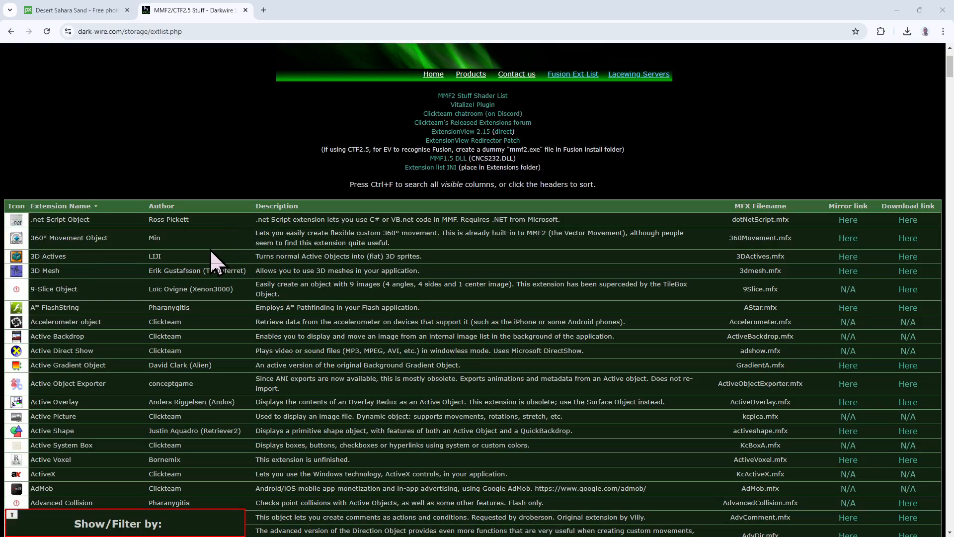
Switch to the web browser and look through the Fusion extension list on the dark-wire.com page.
scroll(209, 249, down, 6)
scroll(210, 249, down, 12)
scroll(210, 251, down, 13)
scroll(211, 252, down, 8)
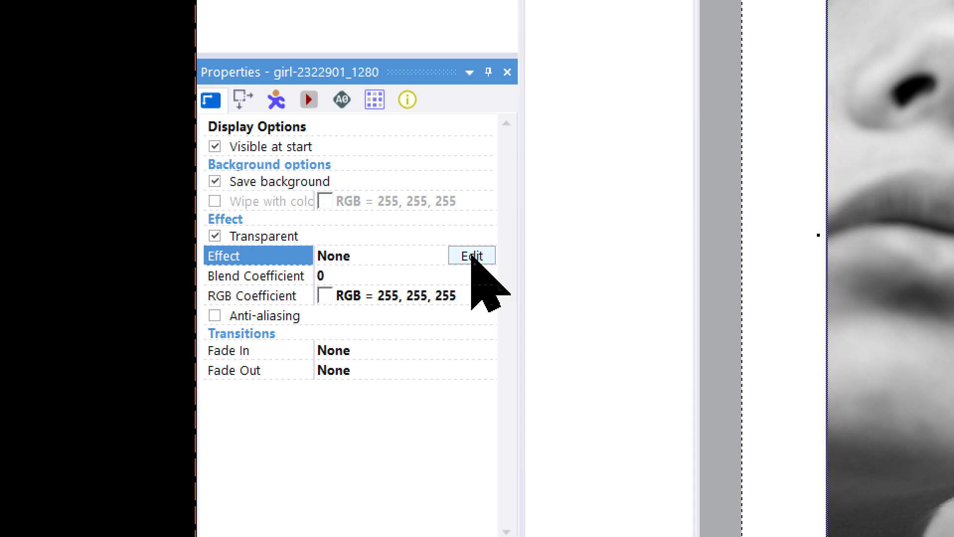
Apply the standard Add effect to the girl image in Application 3 and move the image across the desert picture.
click(472, 256)
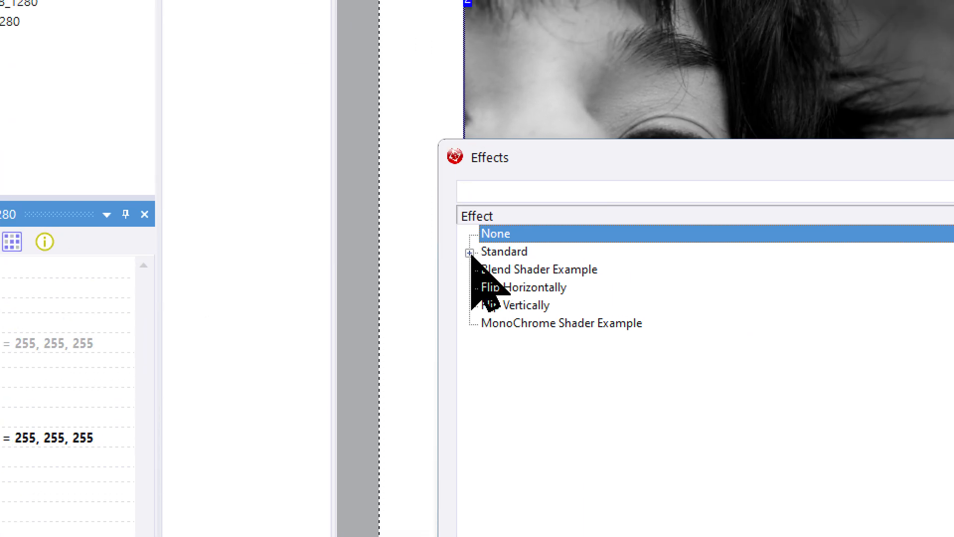
click(470, 252)
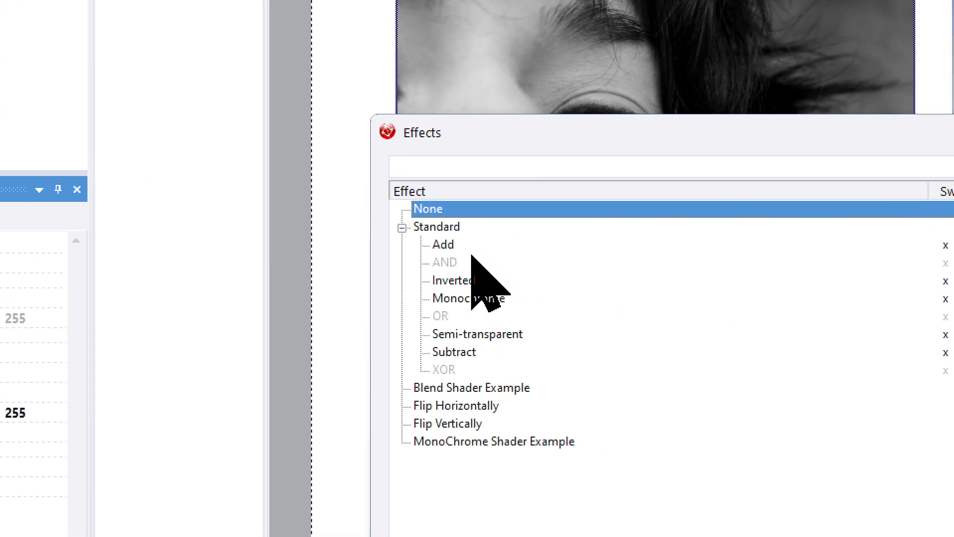
click(527, 271)
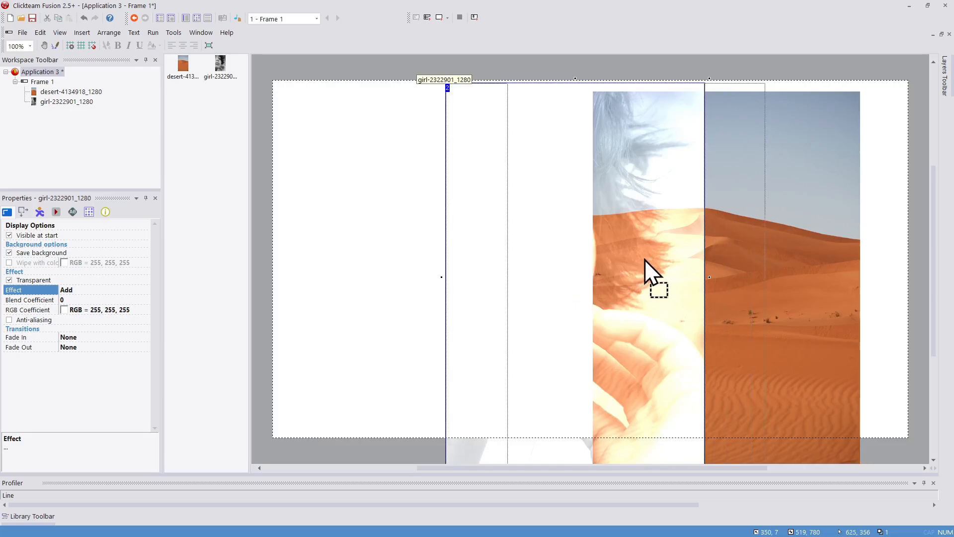
drag(645, 259, 506, 261)
Switch the girl image's effect to Subtract, then move it over the desert picture and back off it.
click(134, 292)
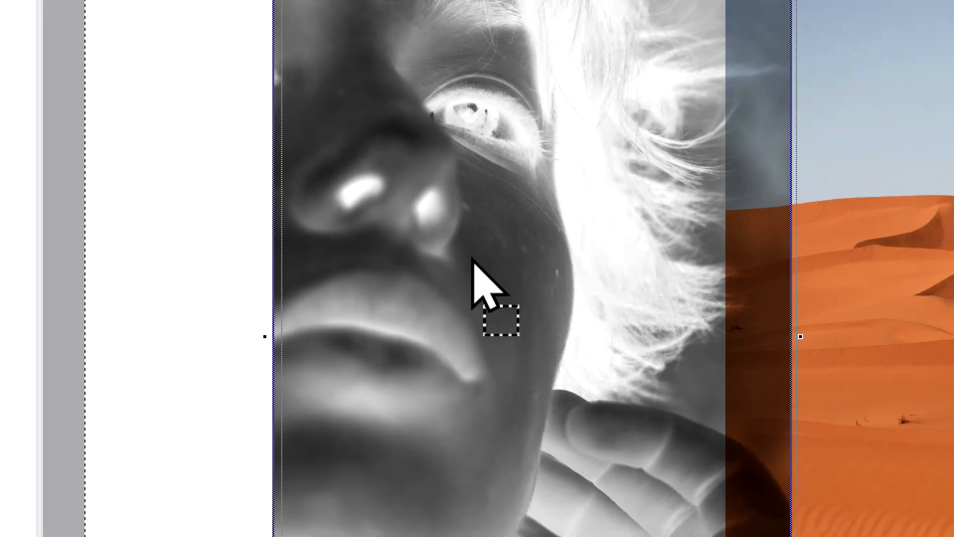
drag(472, 259, 878, 263)
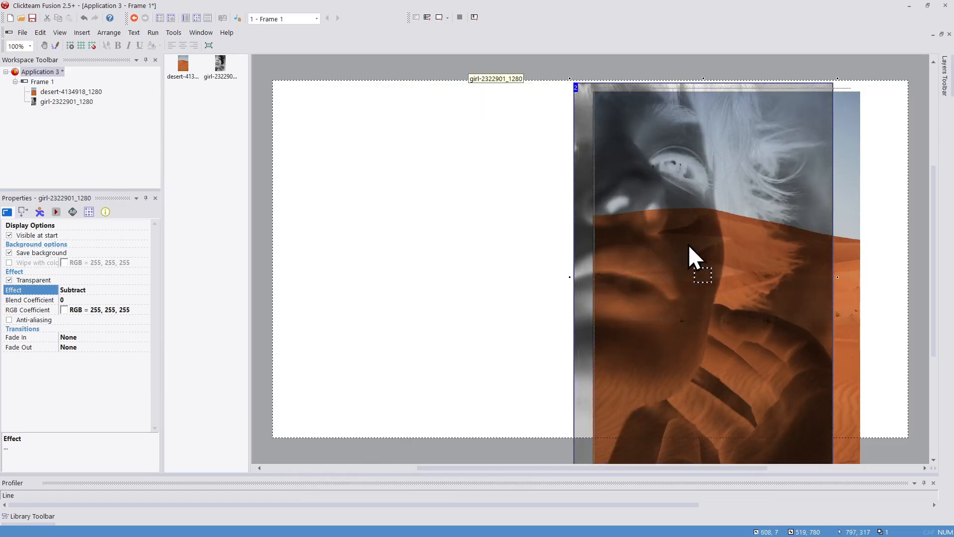
drag(688, 246, 427, 256)
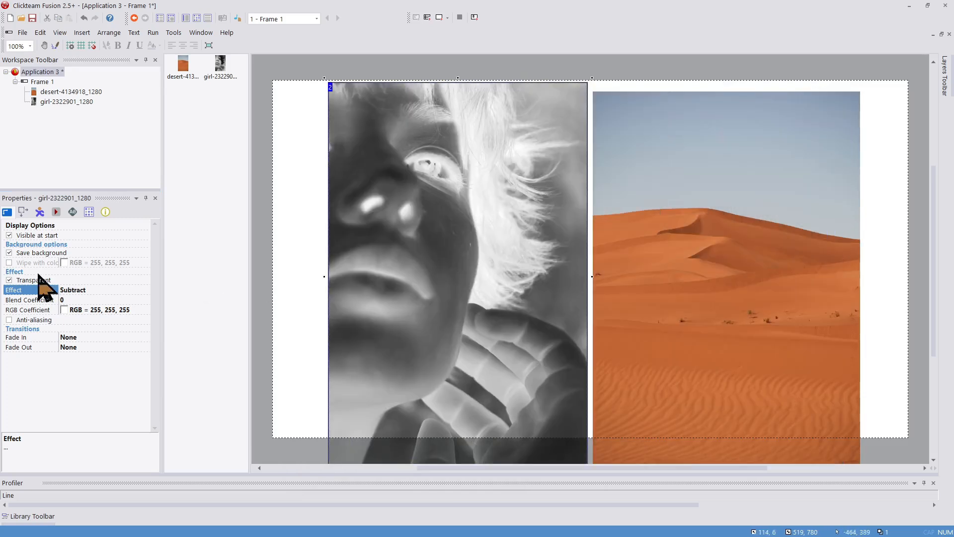
Reset the girl image's effect to None.
click(140, 288)
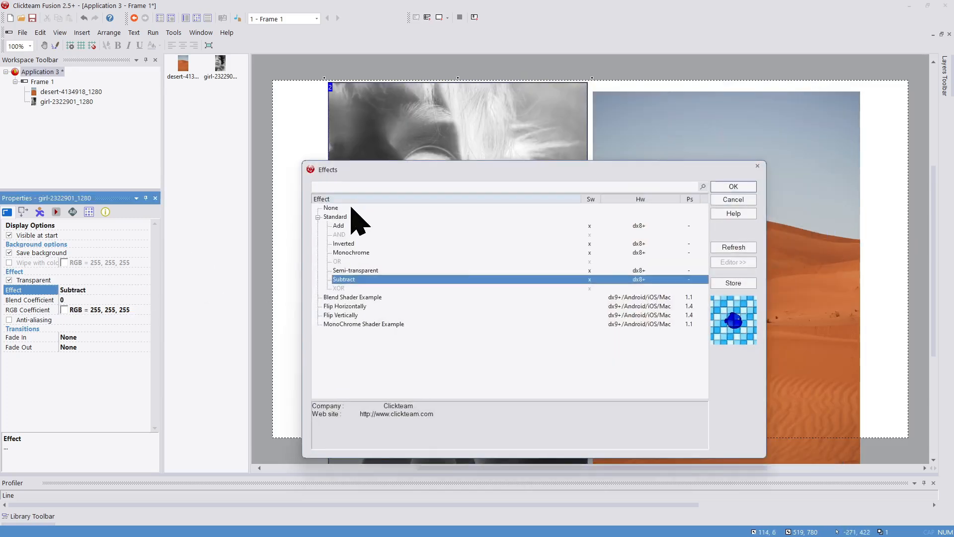
click(364, 208)
click(724, 188)
drag(479, 217, 475, 205)
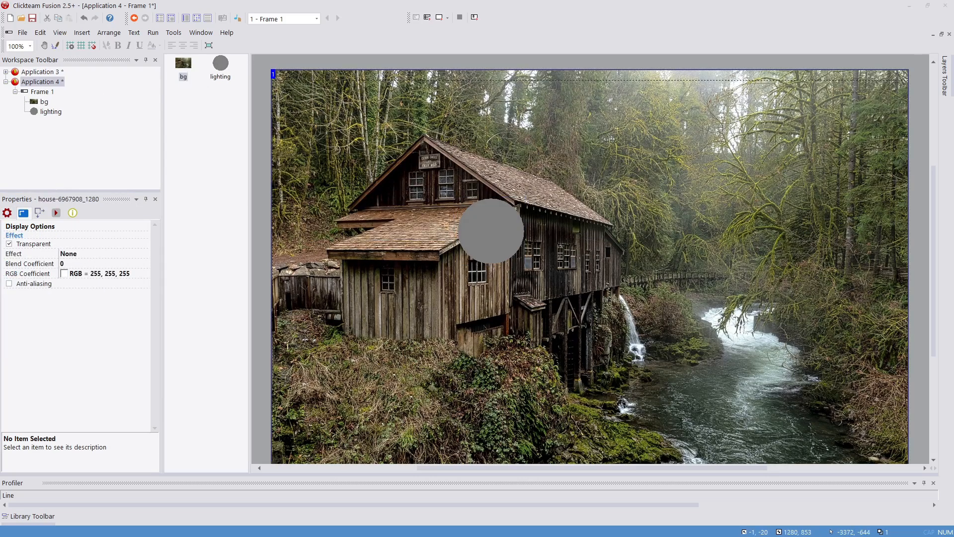
Apply the standard Add effect to the grey lighting circle in Application 4 and move it down the house front.
click(485, 248)
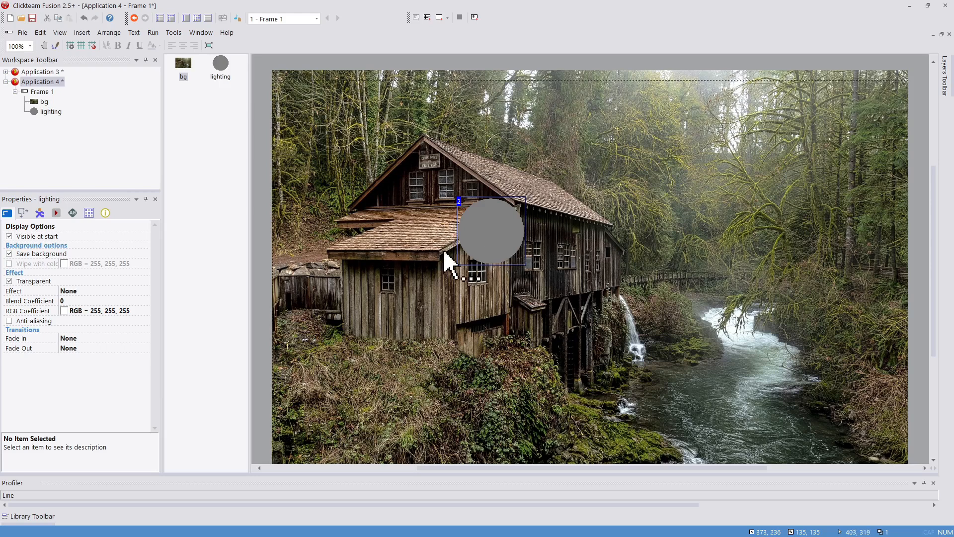
click(389, 281)
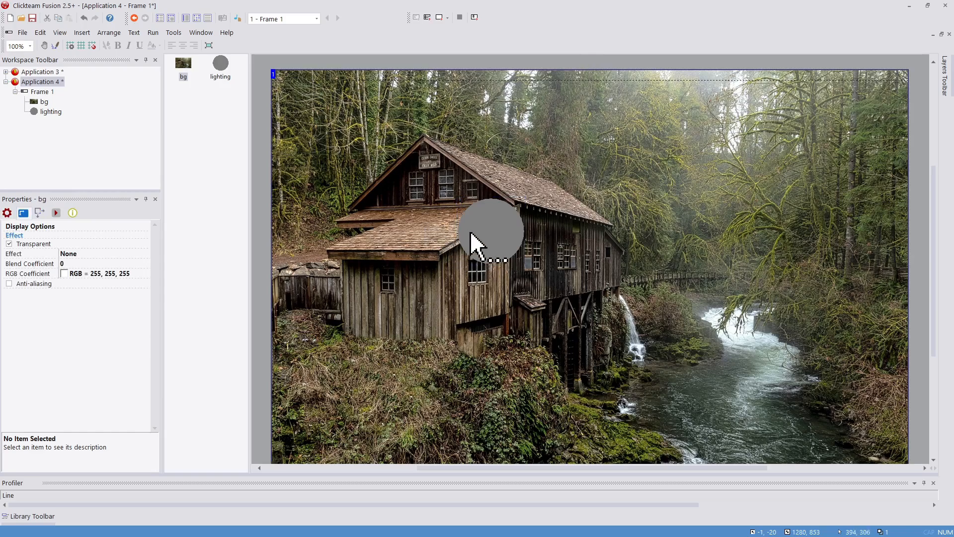
click(483, 244)
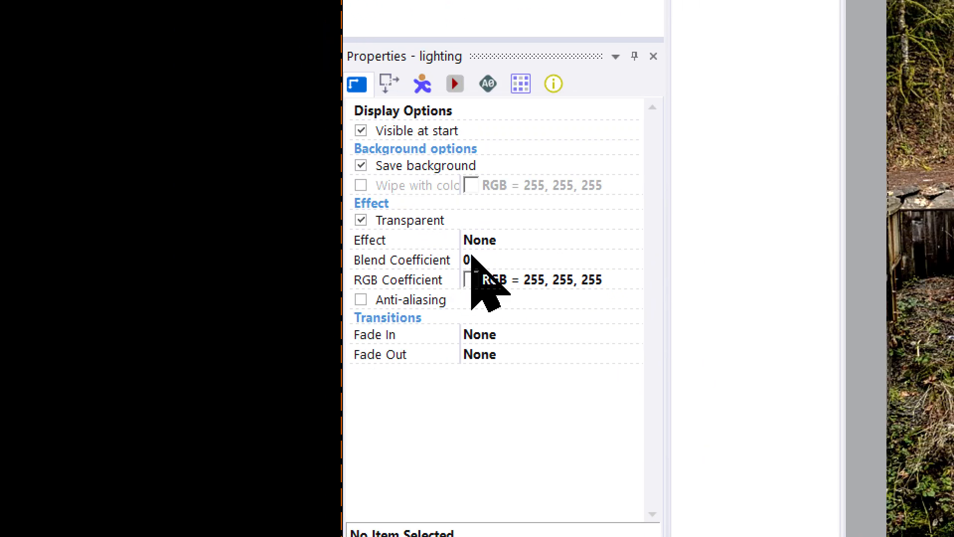
click(539, 250)
click(473, 254)
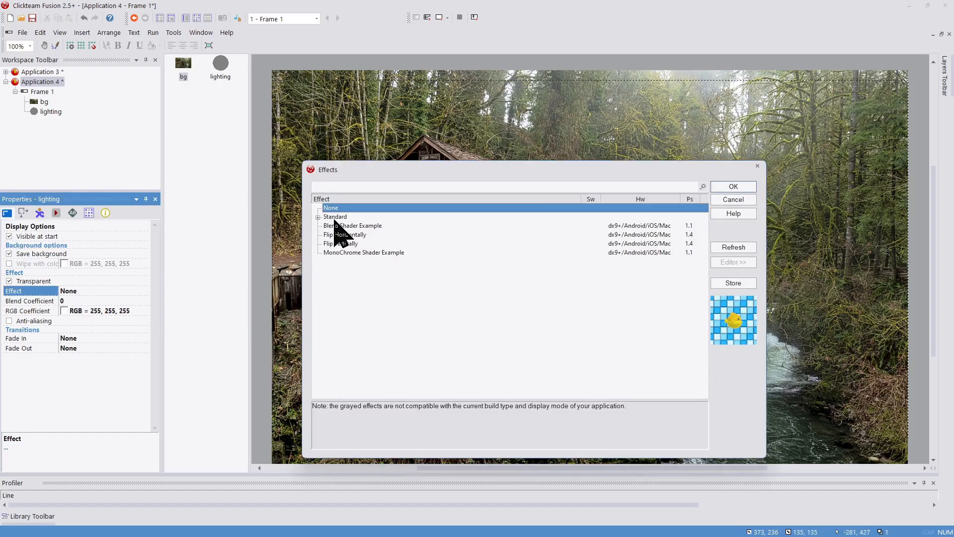
click(318, 217)
click(342, 226)
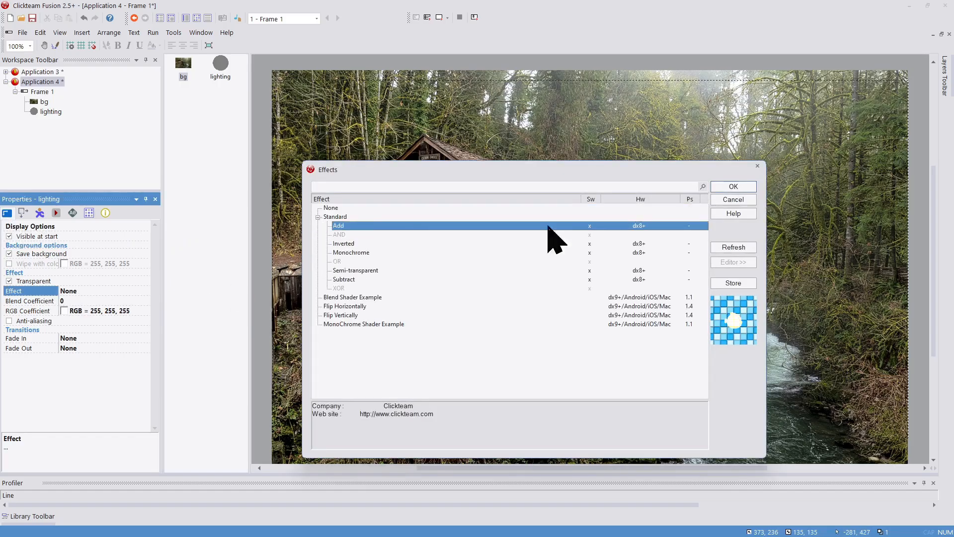
click(738, 187)
drag(493, 256, 488, 334)
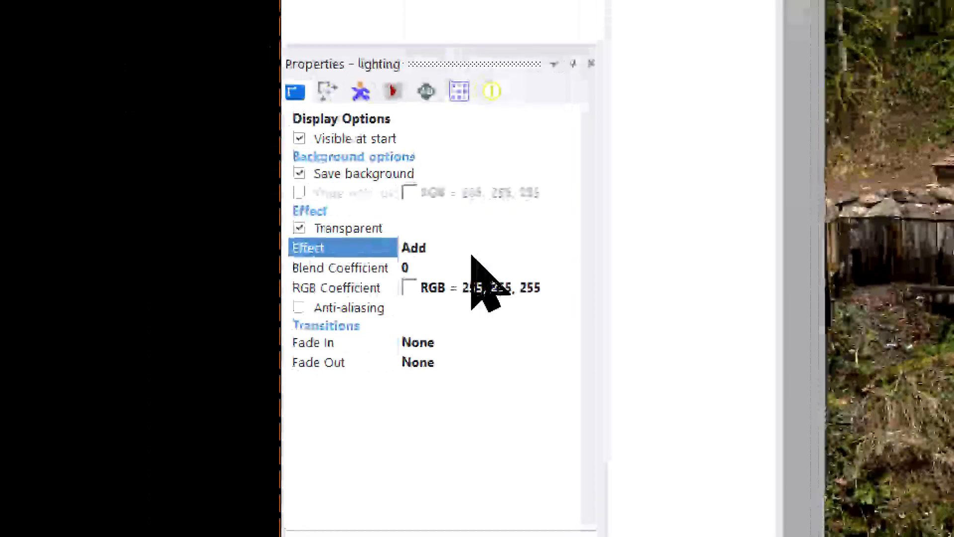
Change the lighting circle's effect to Subtract and move it across the house picture.
click(105, 292)
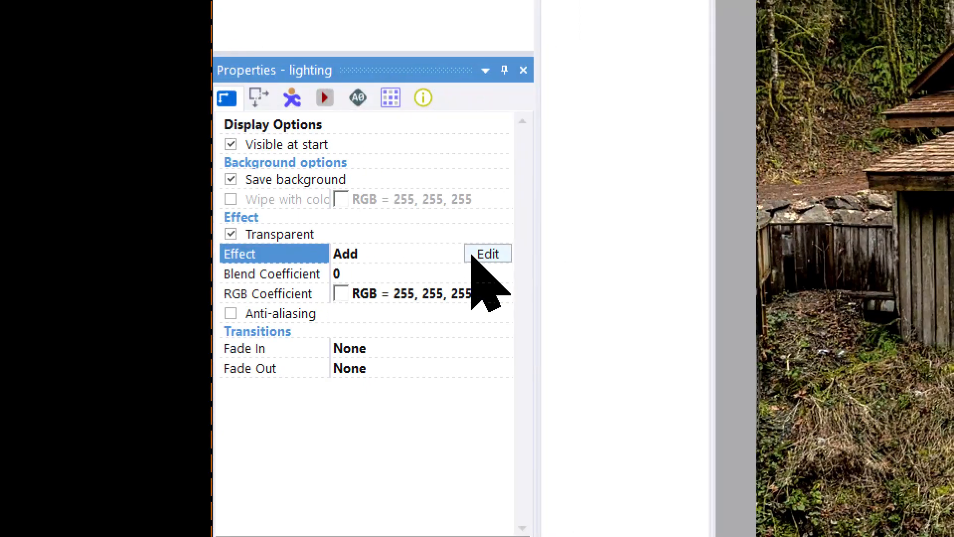
click(472, 256)
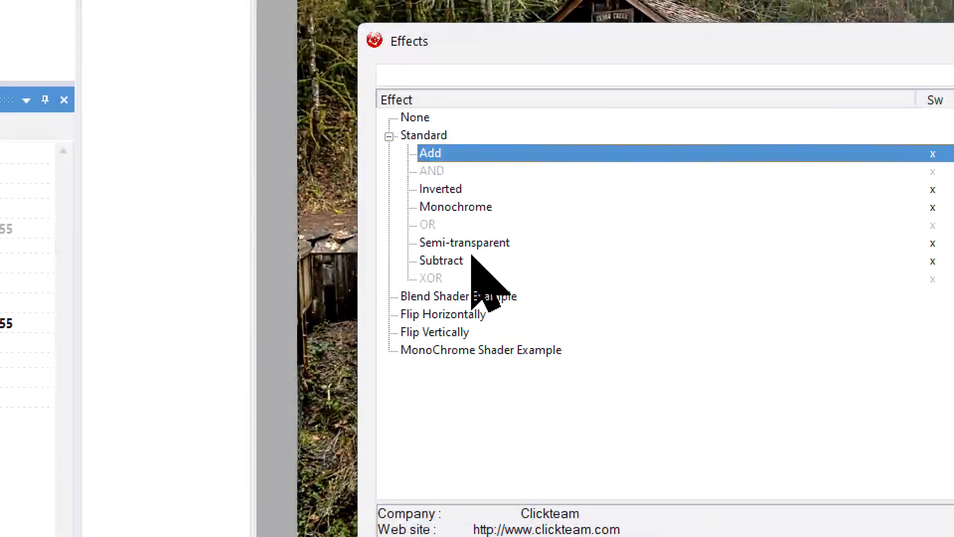
click(469, 259)
click(476, 263)
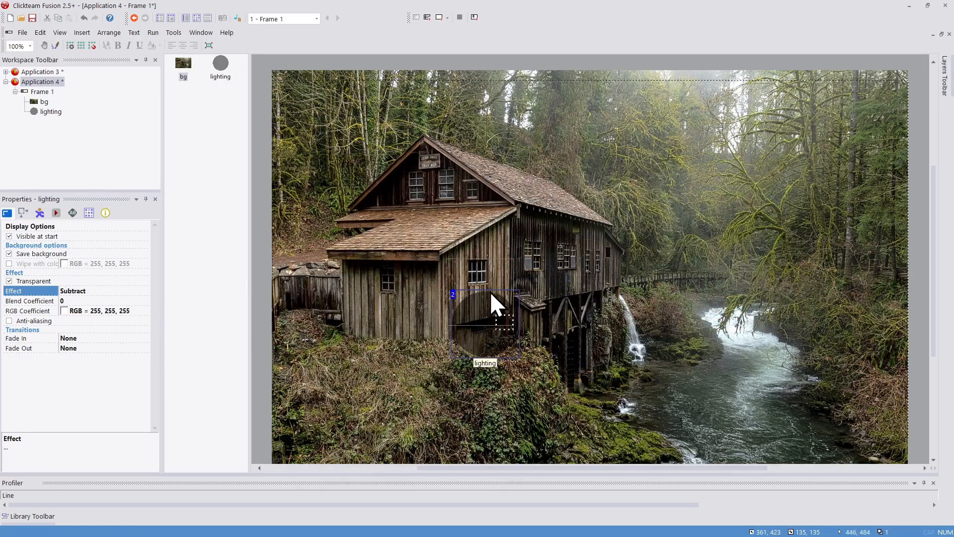
drag(491, 294, 578, 254)
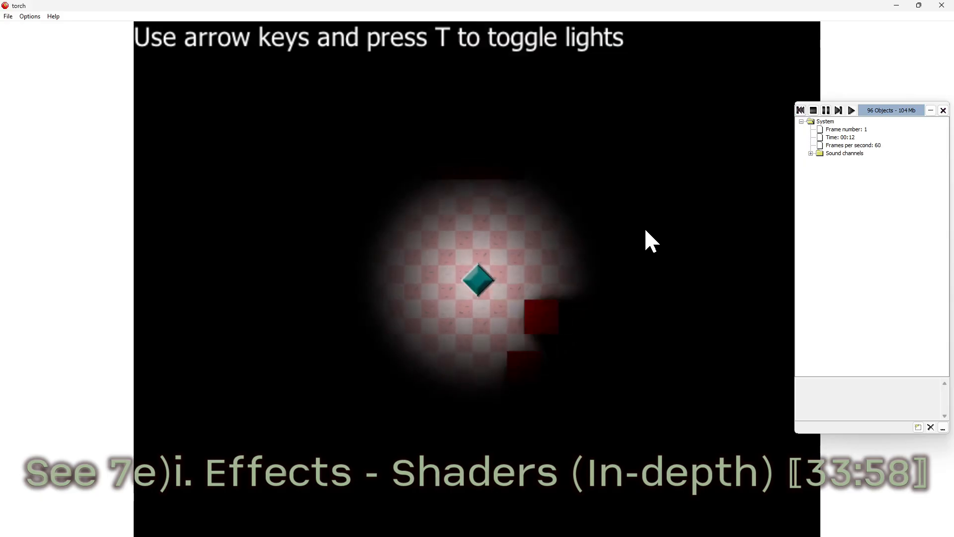
Test the running torch demo by moving the diamond player around and toggling the lights.
key(Right)
key(Left)
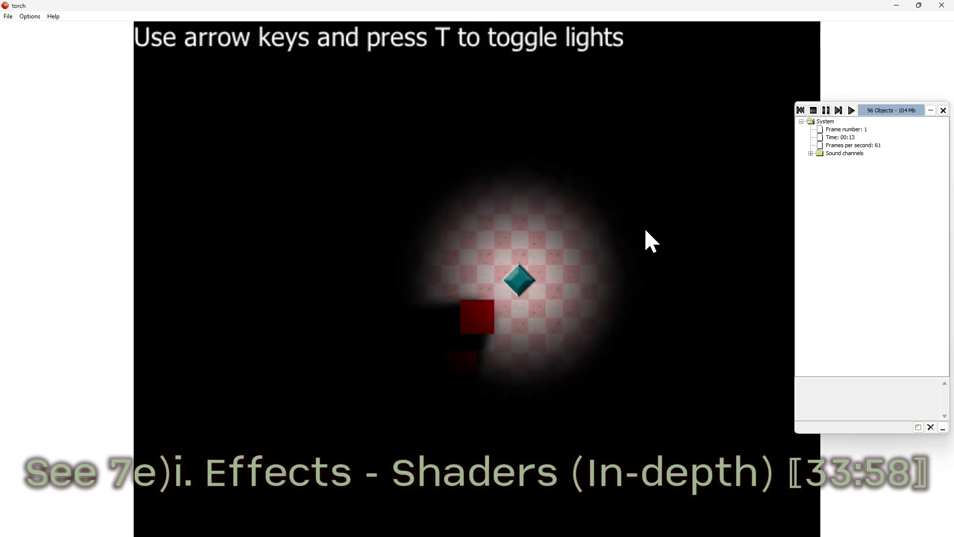
key(t)
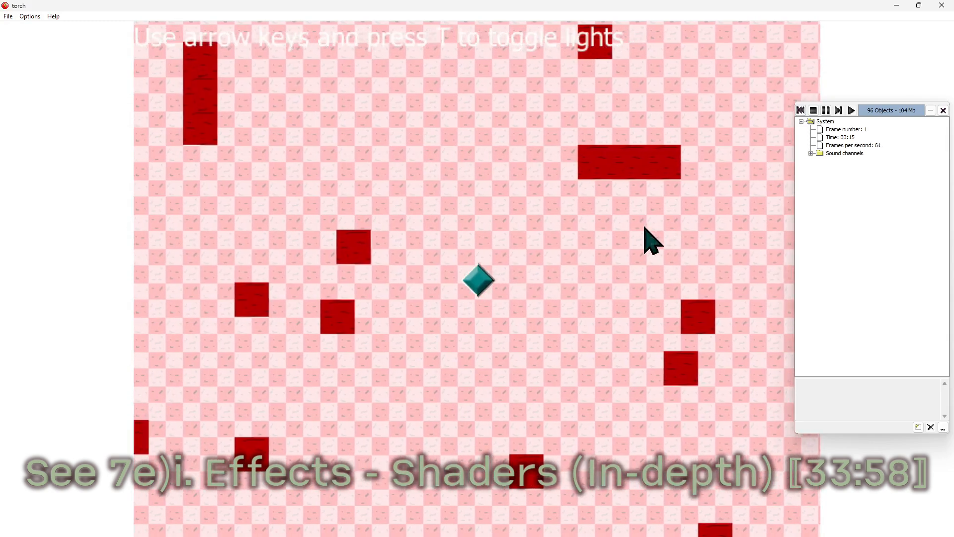
key(t)
key(Down)
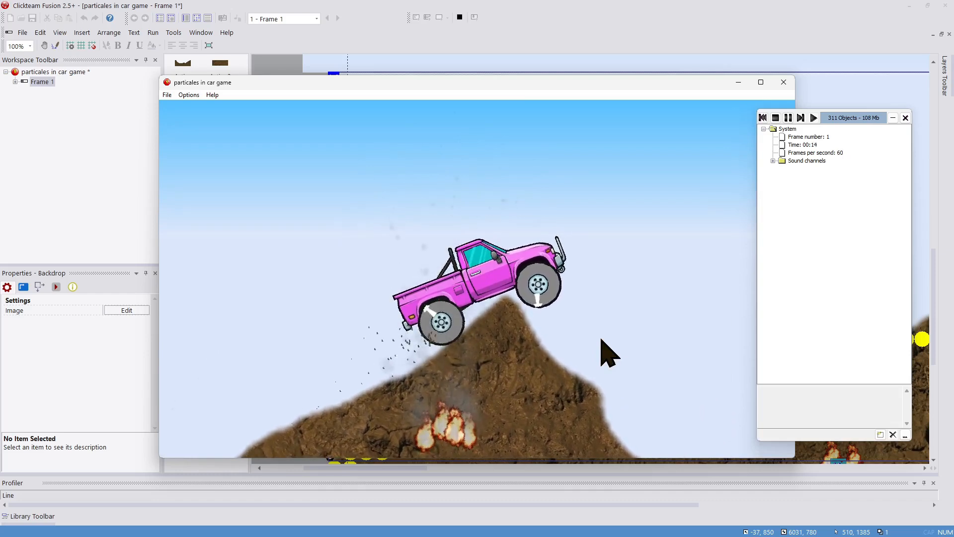
Restart the running car game and drive the pink truck forward over the hills.
key(F2)
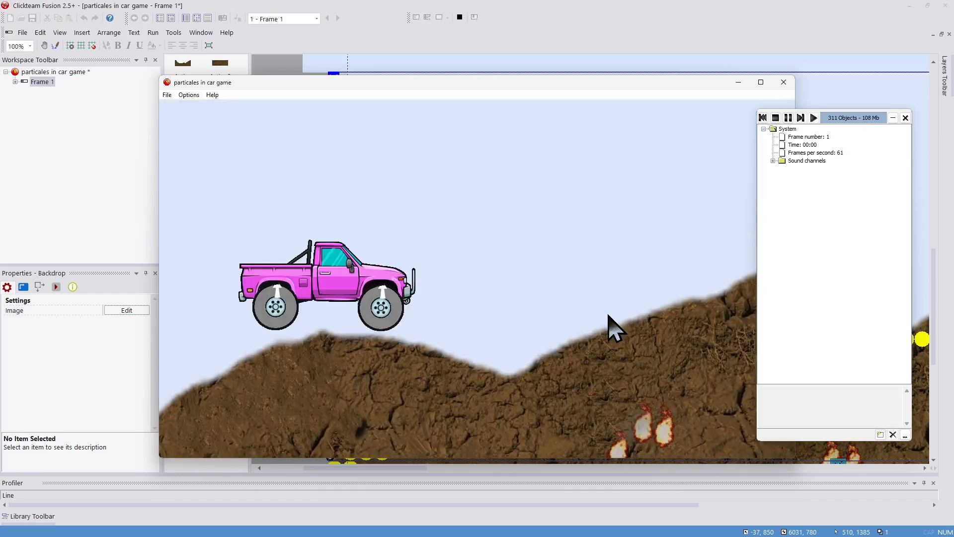
key(Right)
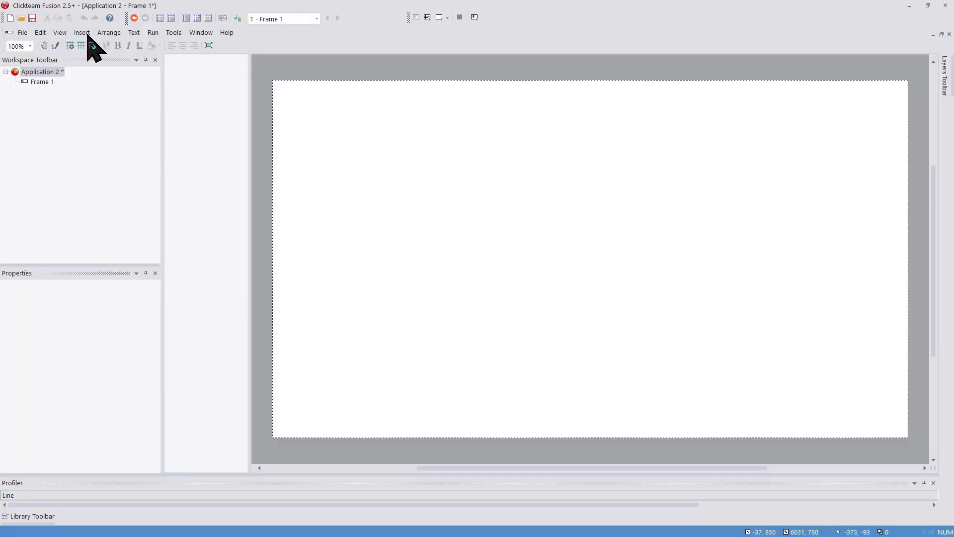
Insert a Physics - Particles object into Frame 1 of Application 2, test-run the application and dismiss its message.
click(82, 32)
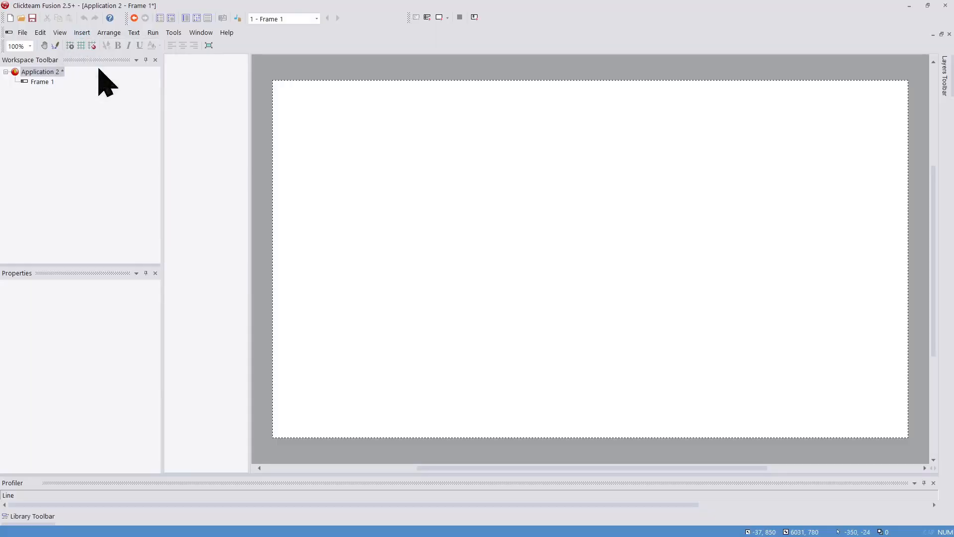
click(96, 69)
scroll(362, 288, down, 5)
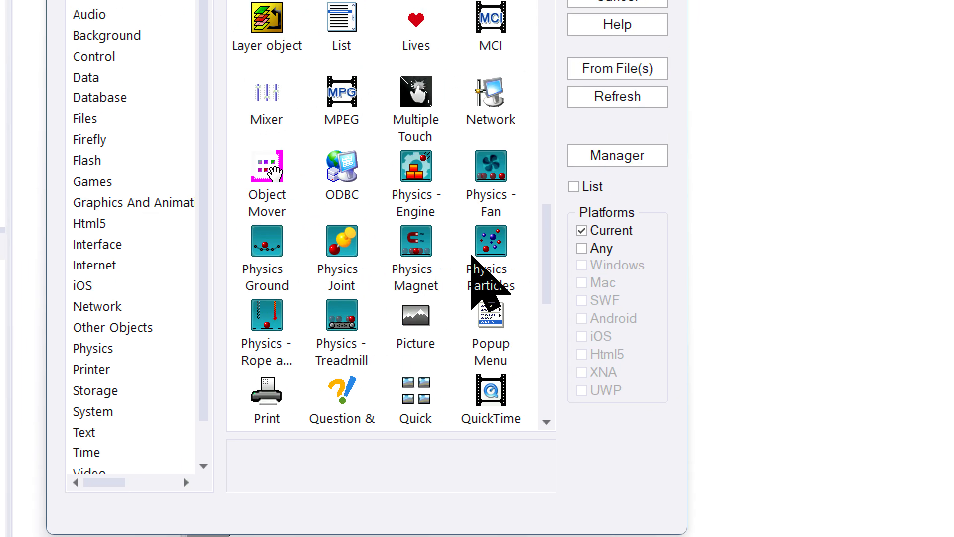
double_click(544, 250)
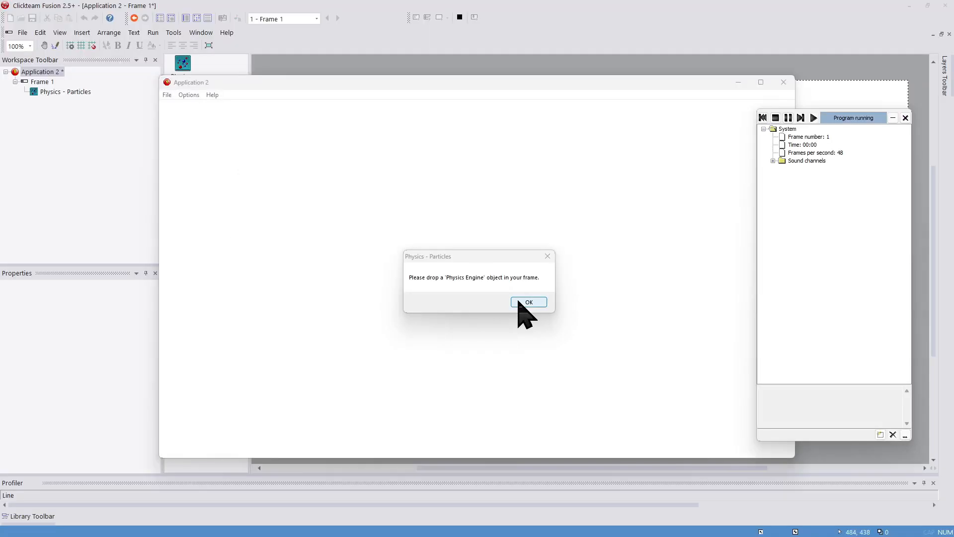
click(520, 302)
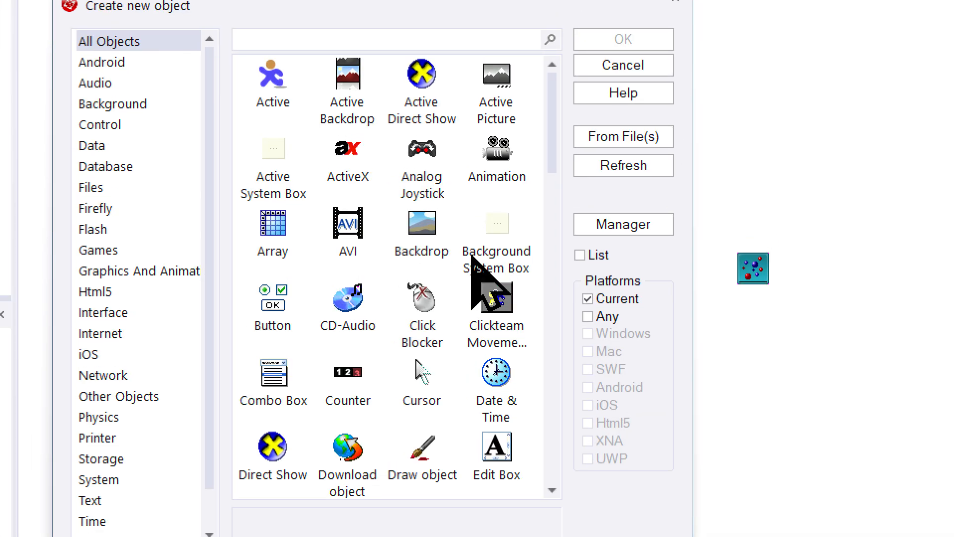
Insert a Physics - Engine object and move it just outside the frame above its upper-left corner.
scroll(489, 277, down, 12)
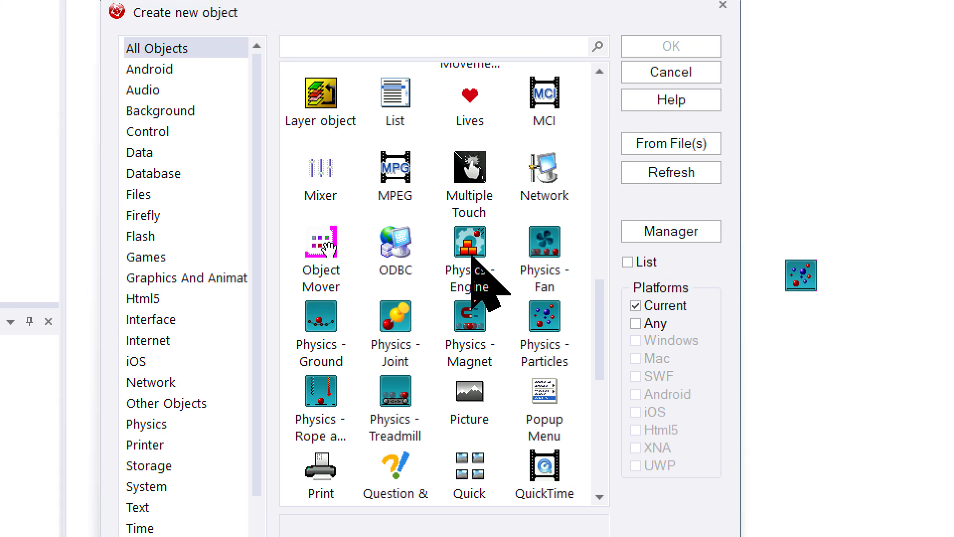
double_click(516, 126)
click(537, 161)
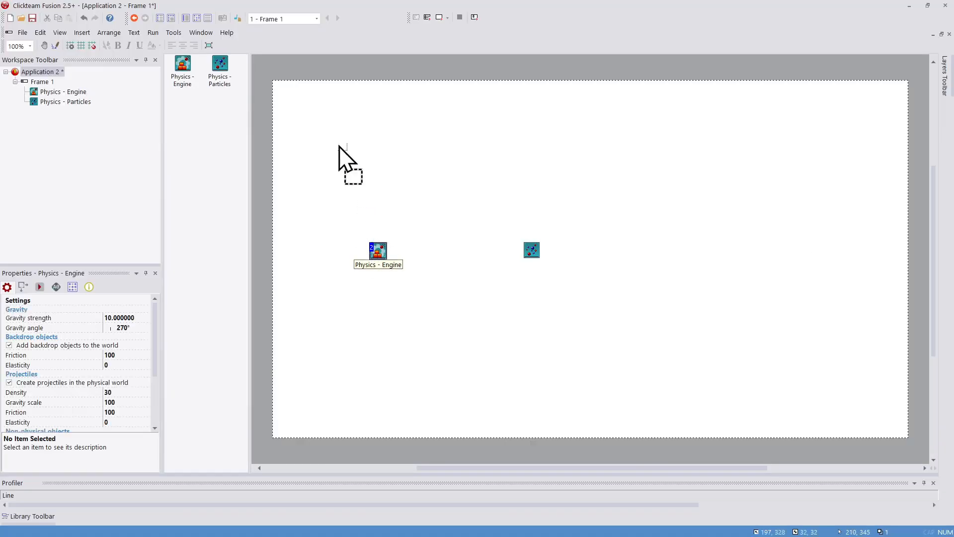
drag(278, 69, 279, 69)
click(310, 128)
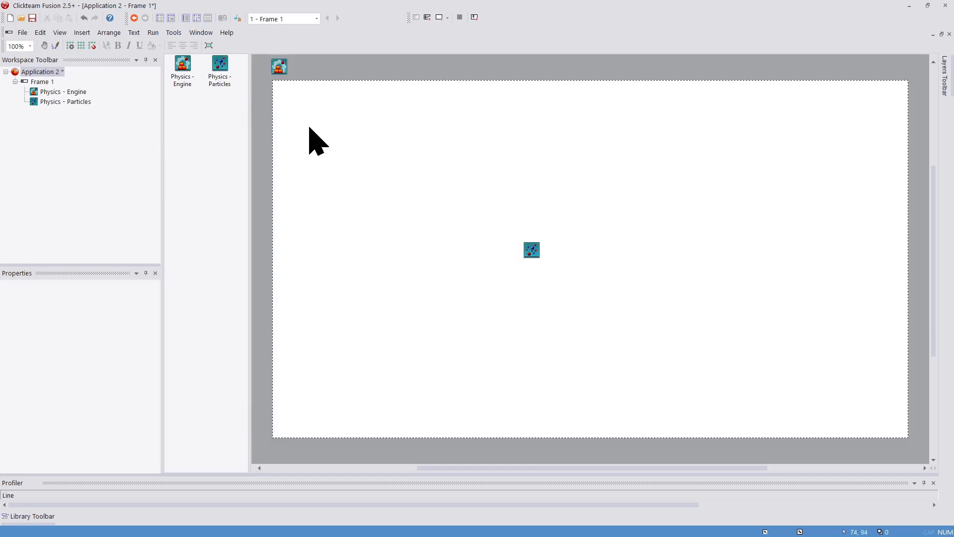
Test-run Application 2 to watch the emitted particles, and close the running window.
click(153, 33)
click(160, 58)
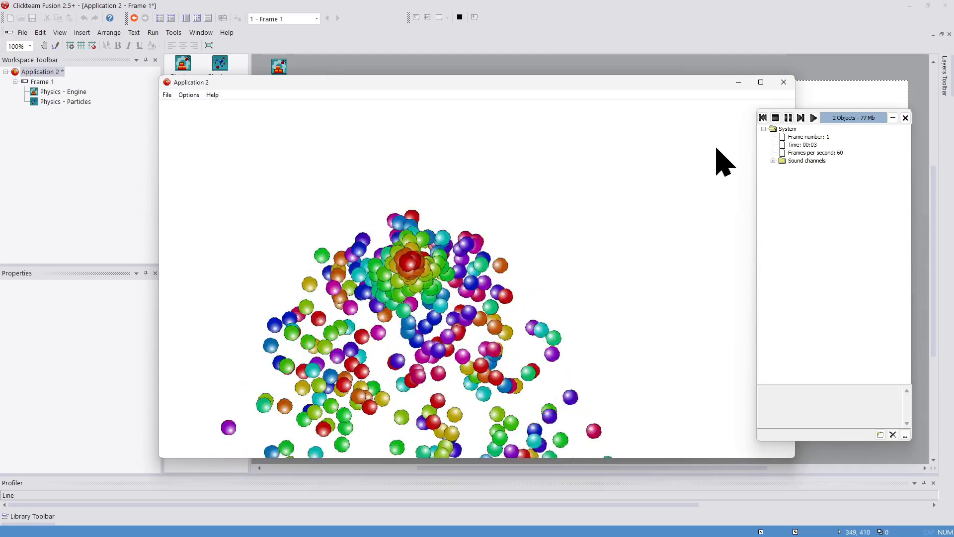
click(784, 82)
Set the Physics - Particles object to emit upward from a zone, with initial speed 5 and speed interval 2.
click(536, 250)
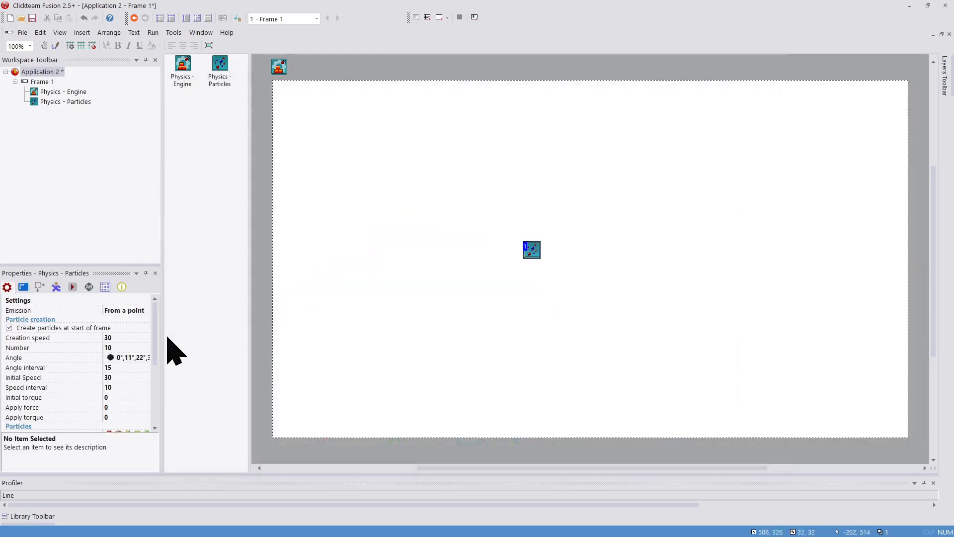
click(132, 310)
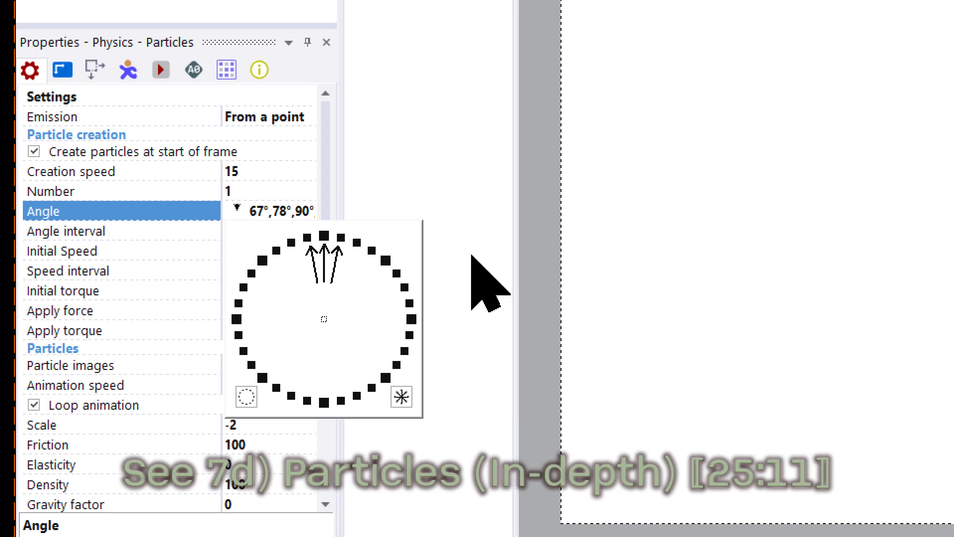
click(687, 284)
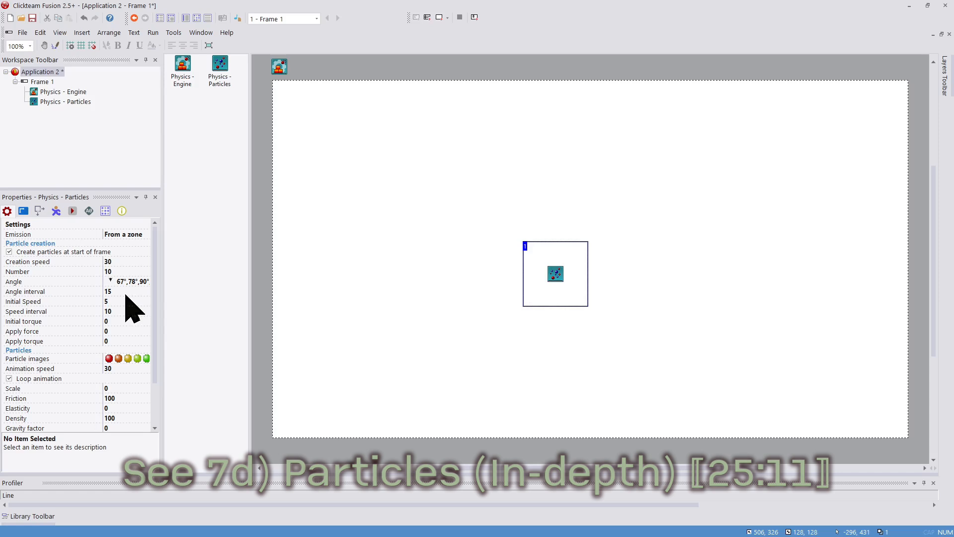
click(122, 311)
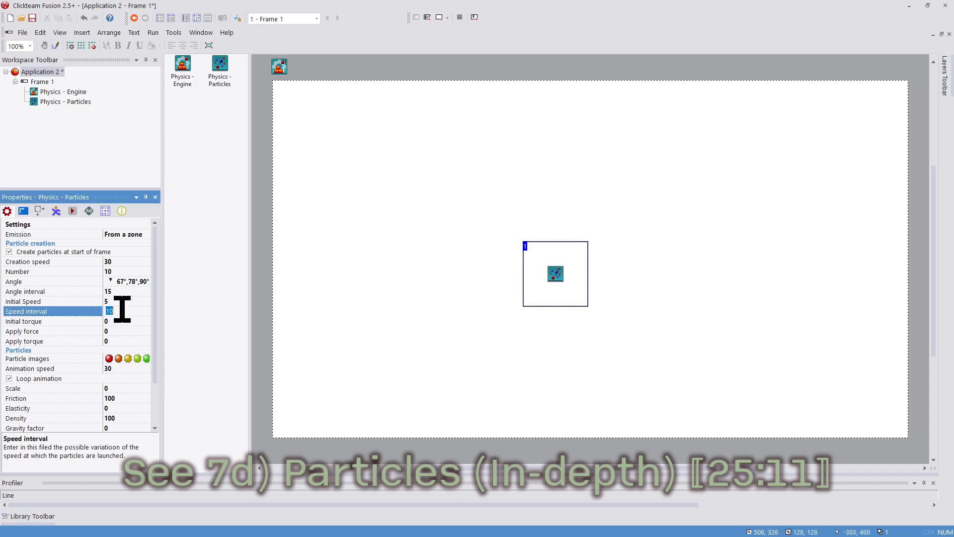
click(310, 315)
Delete all the coloured ball frames from the Physics - Particles object's images.
double_click(556, 274)
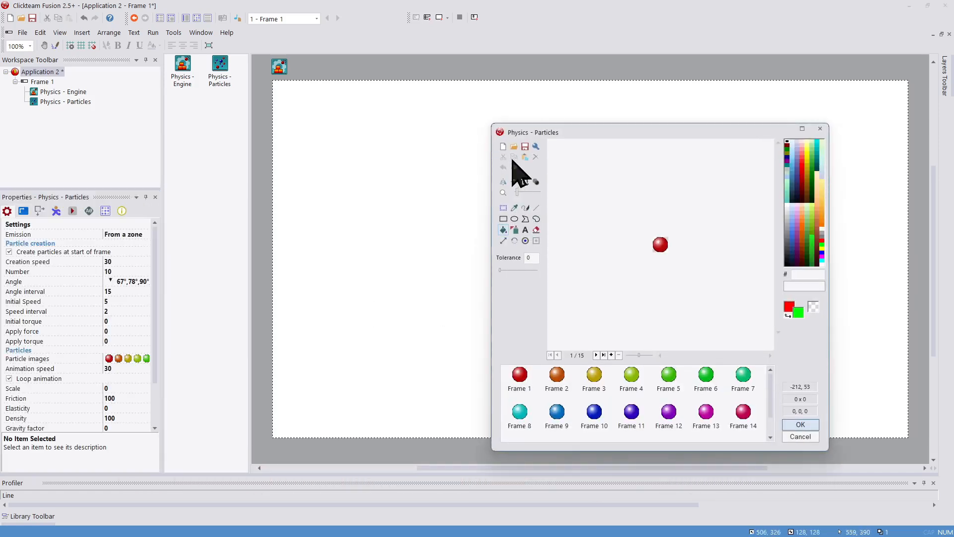
shift+click(746, 418)
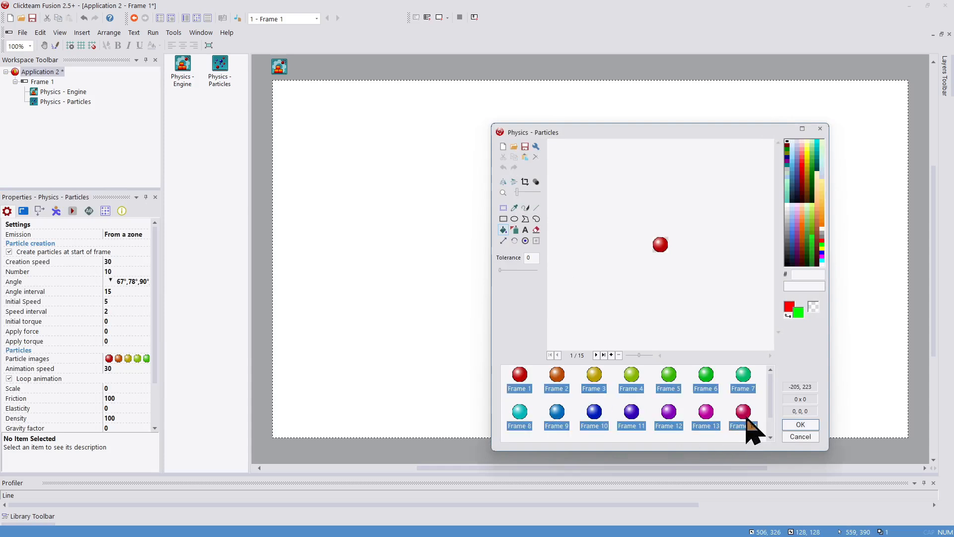
key(Delete)
key(Return)
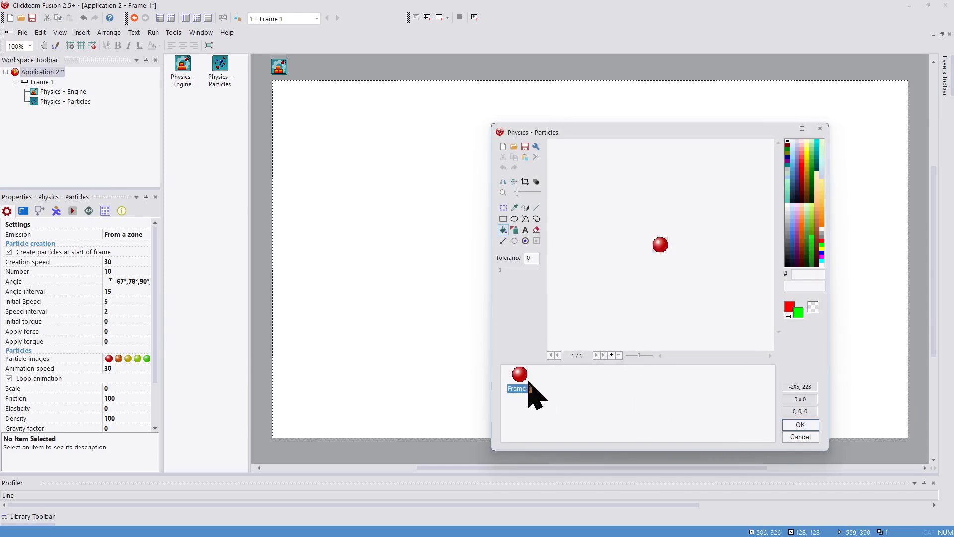
key(Delete)
key(Return)
Import the soft grey smoke image as the only particle frame, accept it, and run the current frame.
click(514, 146)
double_click(464, 165)
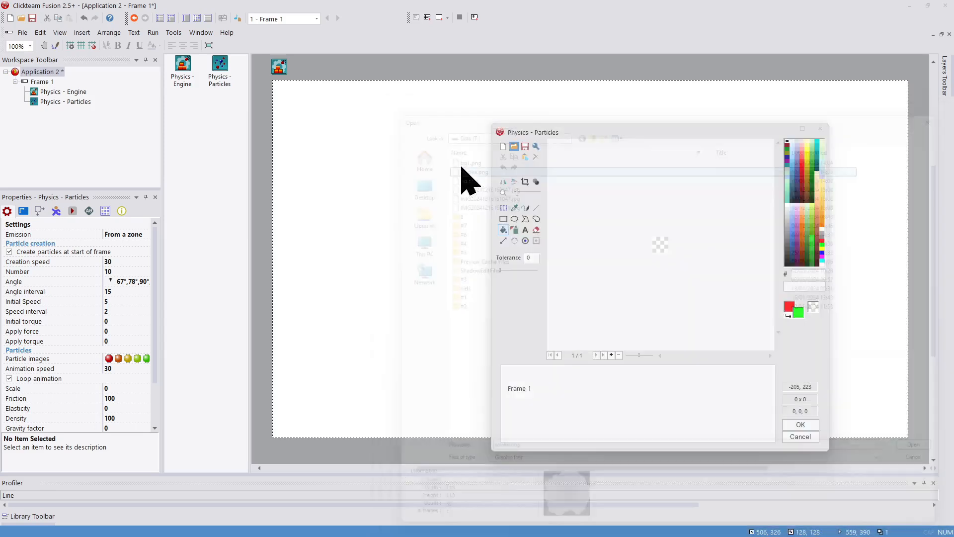
click(231, 347)
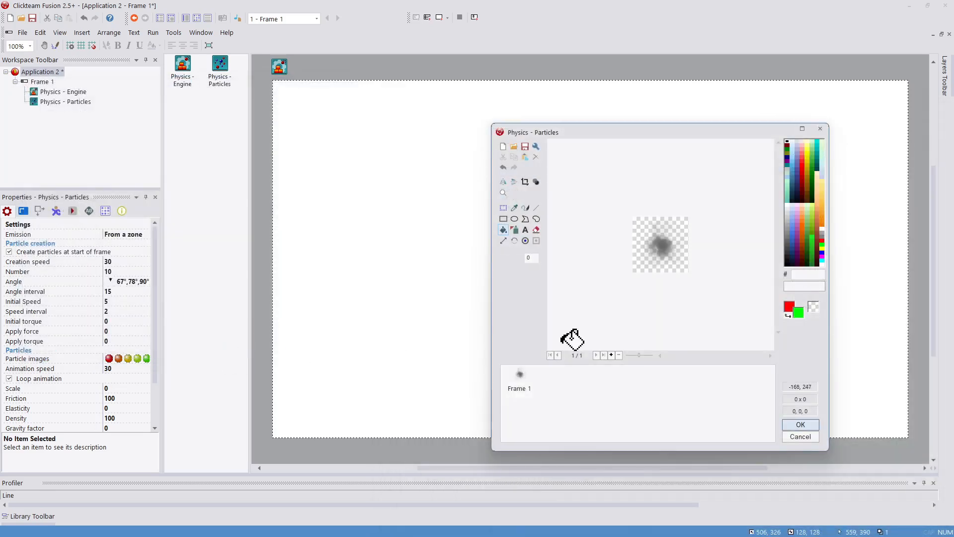
click(785, 425)
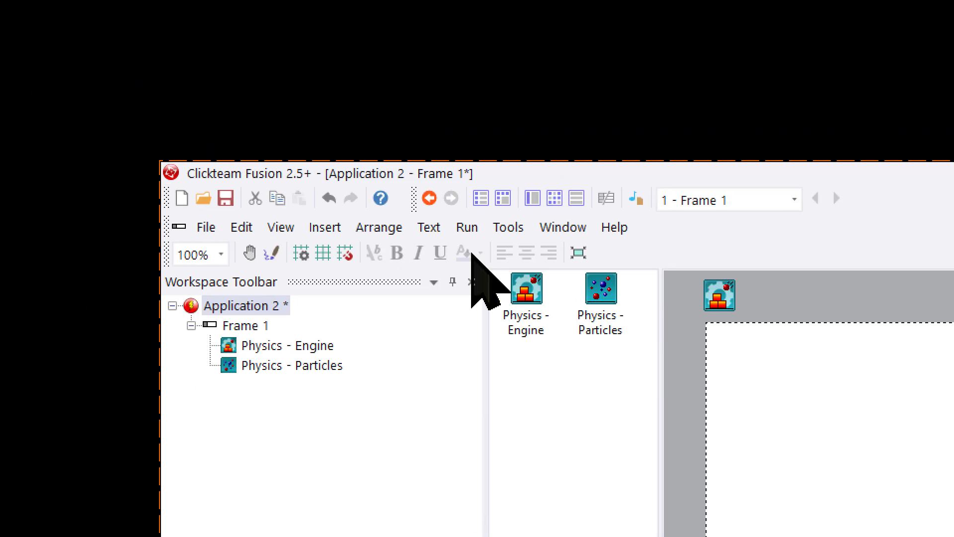
click(467, 226)
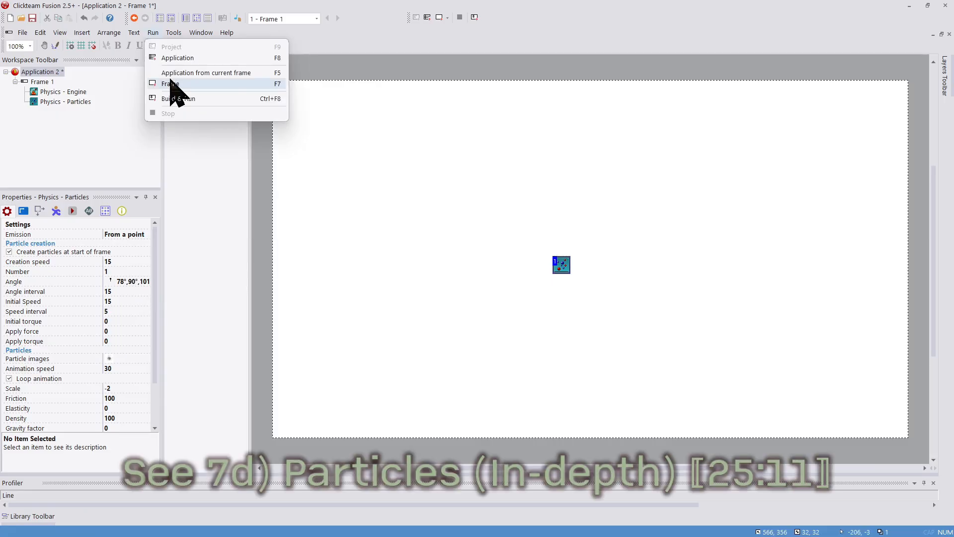
click(171, 84)
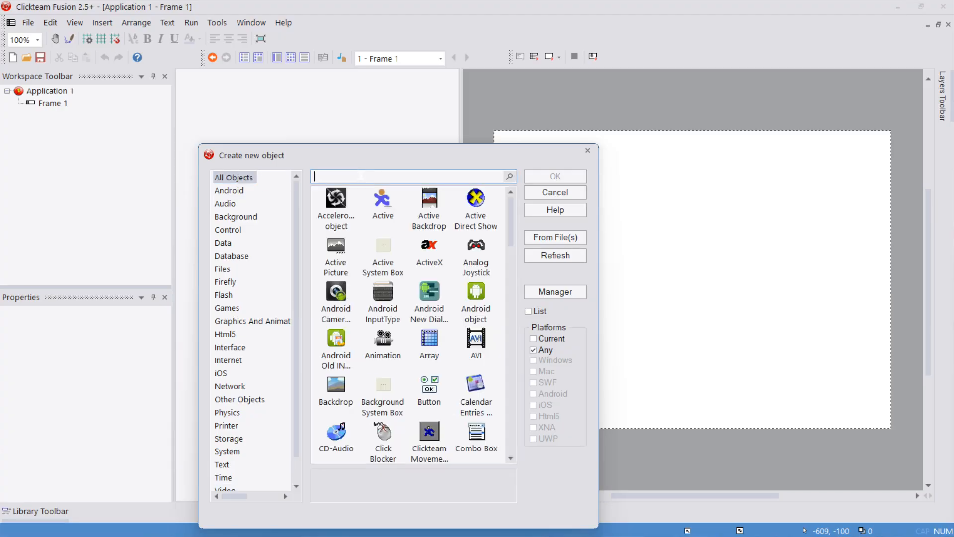
Search the new-object list for "video" and compare the objects offered for the Windows, Android and Html5 platforms.
text(video)
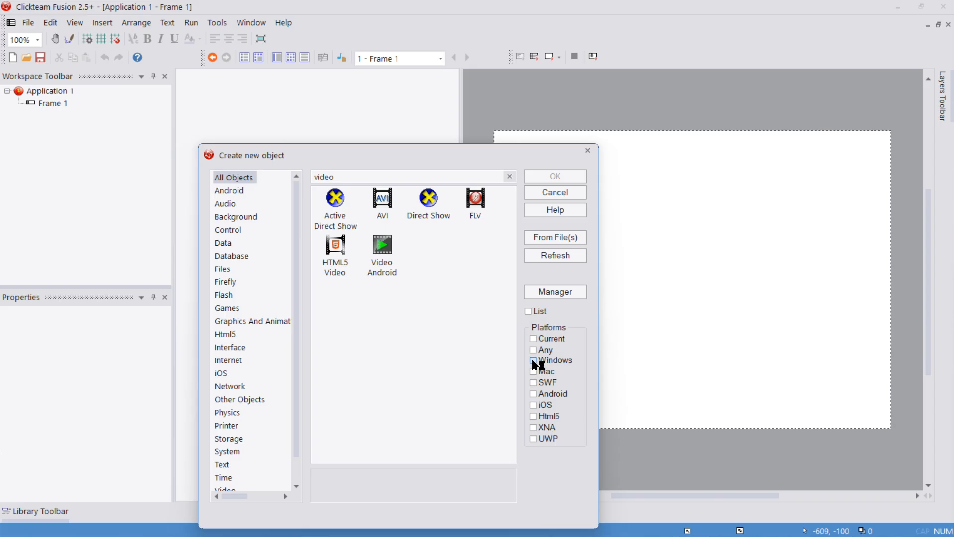
click(533, 361)
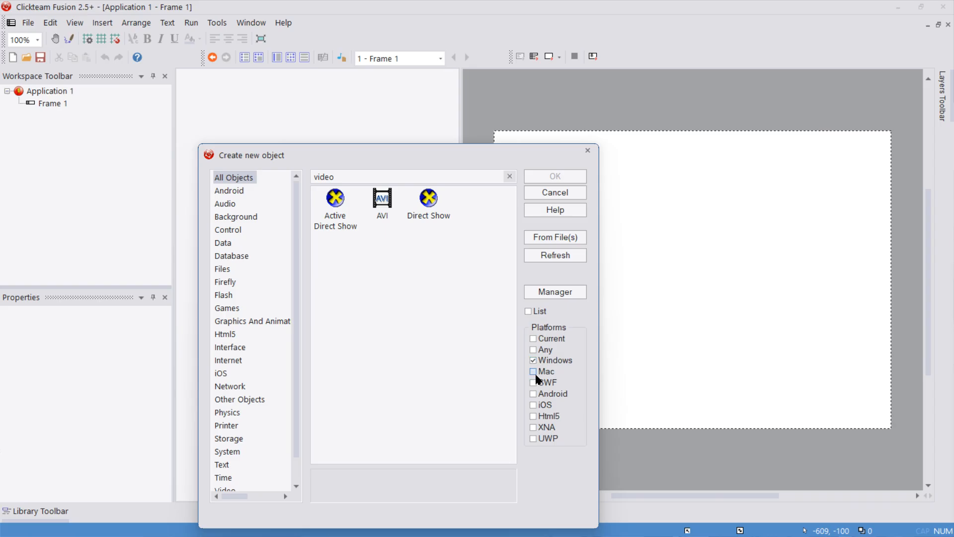
click(533, 361)
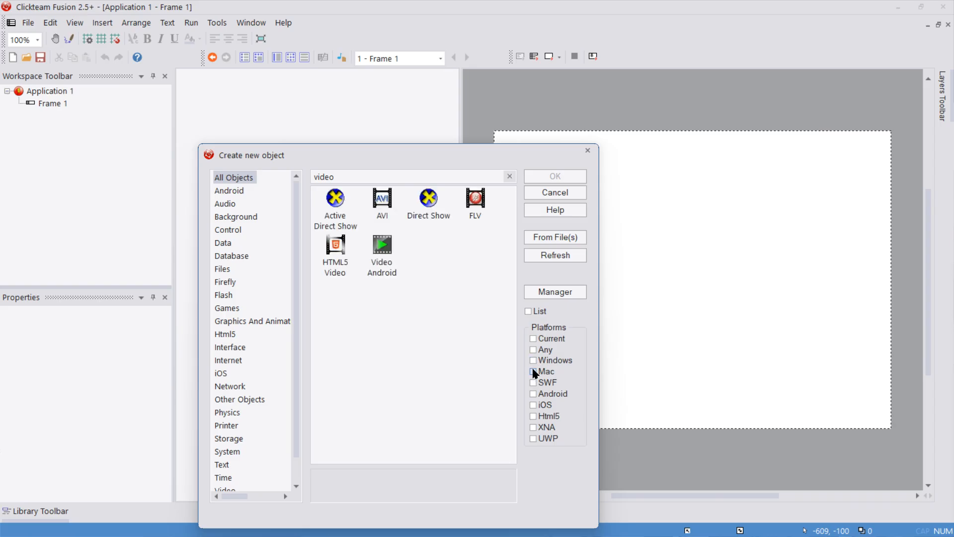
click(533, 394)
click(533, 395)
click(534, 415)
click(534, 416)
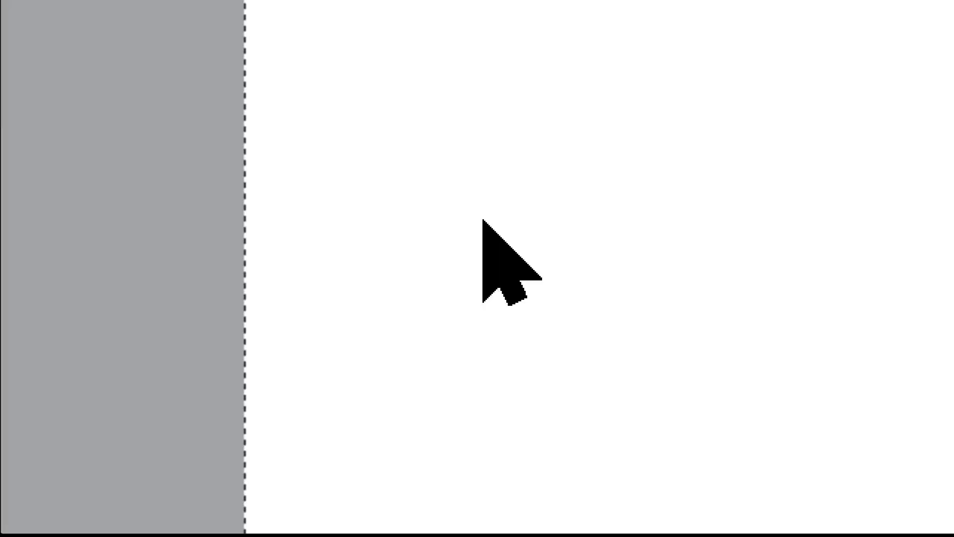
Insert an Active Direct Show object into Frame 1 and load intro.mp4 by showing all file types.
double_click(462, 218)
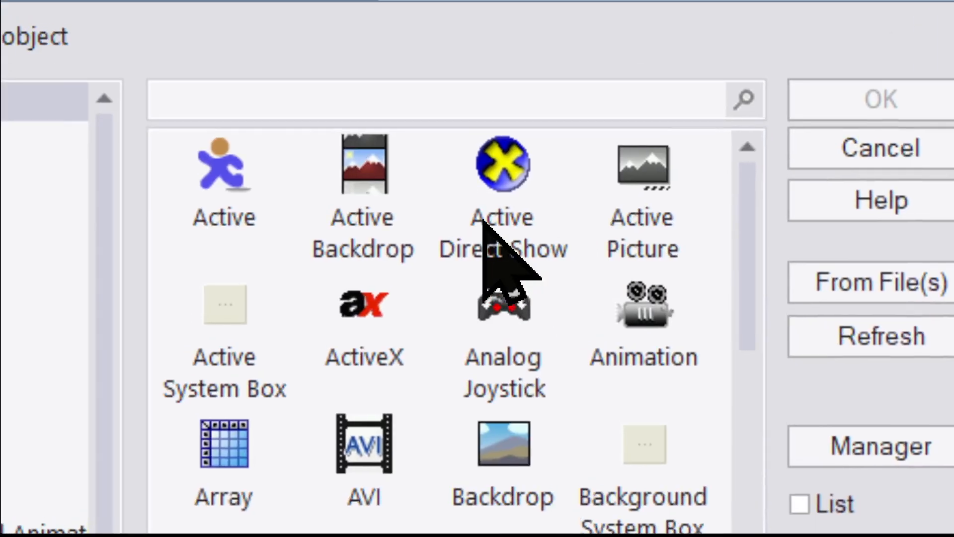
click(485, 221)
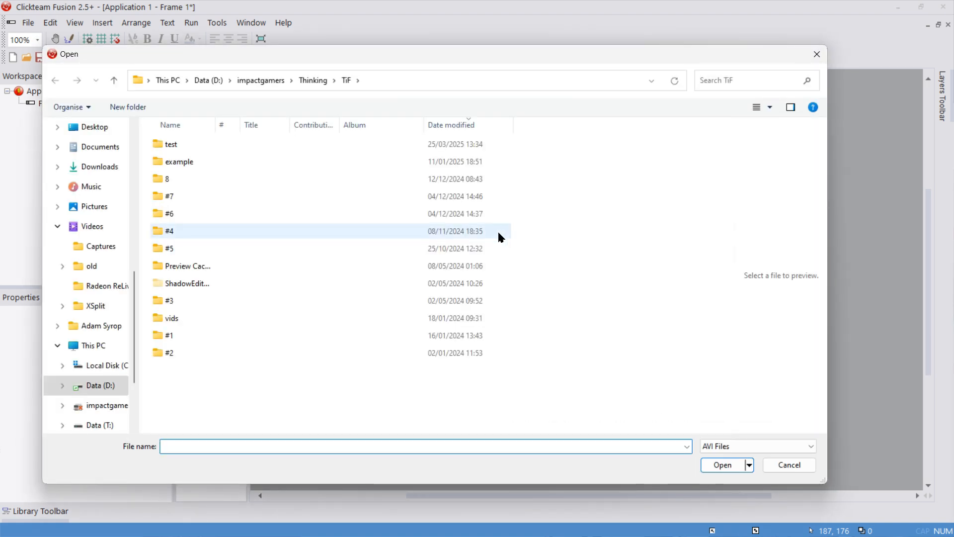
click(717, 446)
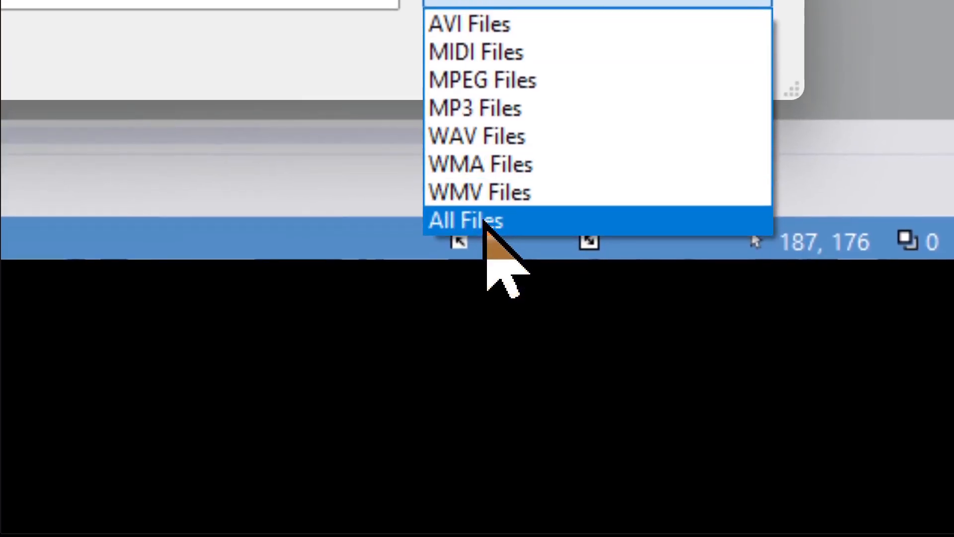
click(486, 221)
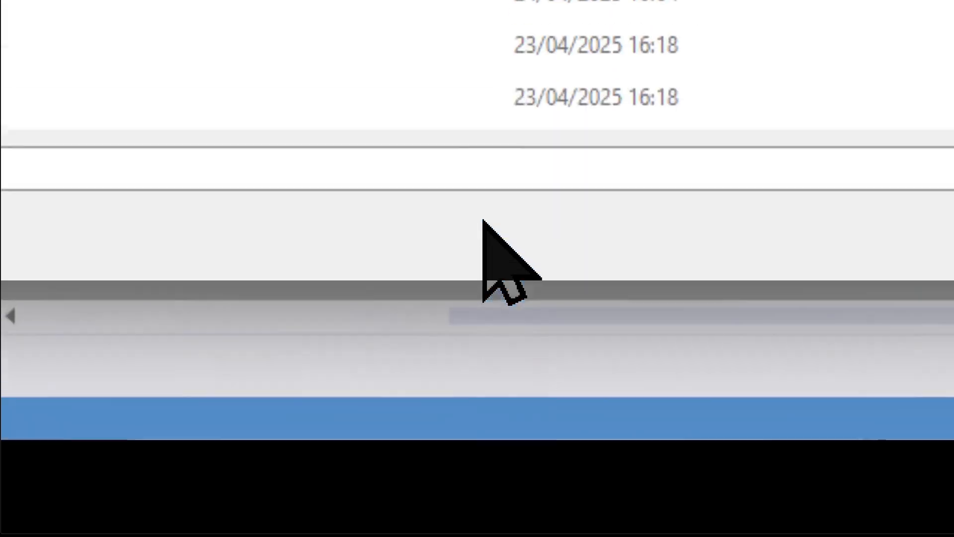
text(intro.mp4)
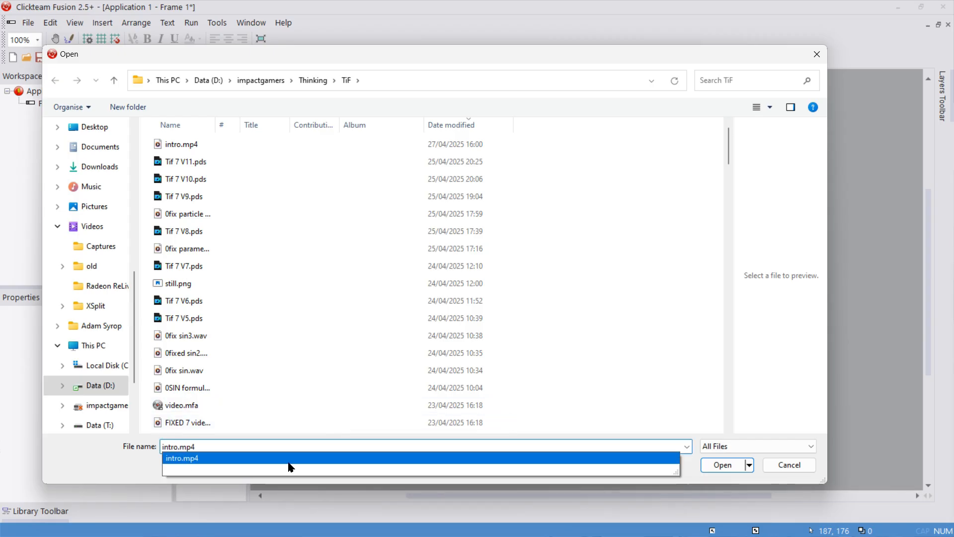
click(290, 465)
click(740, 466)
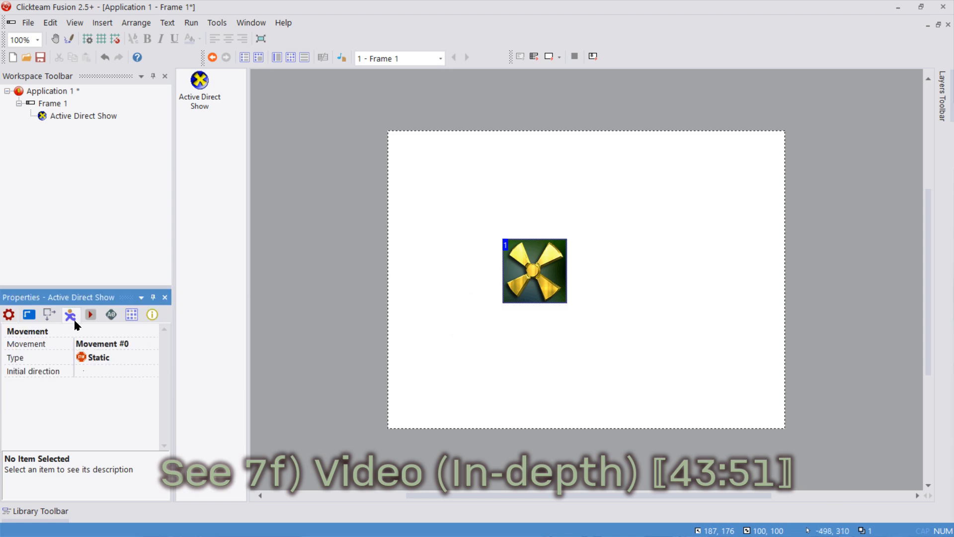
Review the Active Direct Show object's properties and its available actions for the Start of Frame event.
click(111, 314)
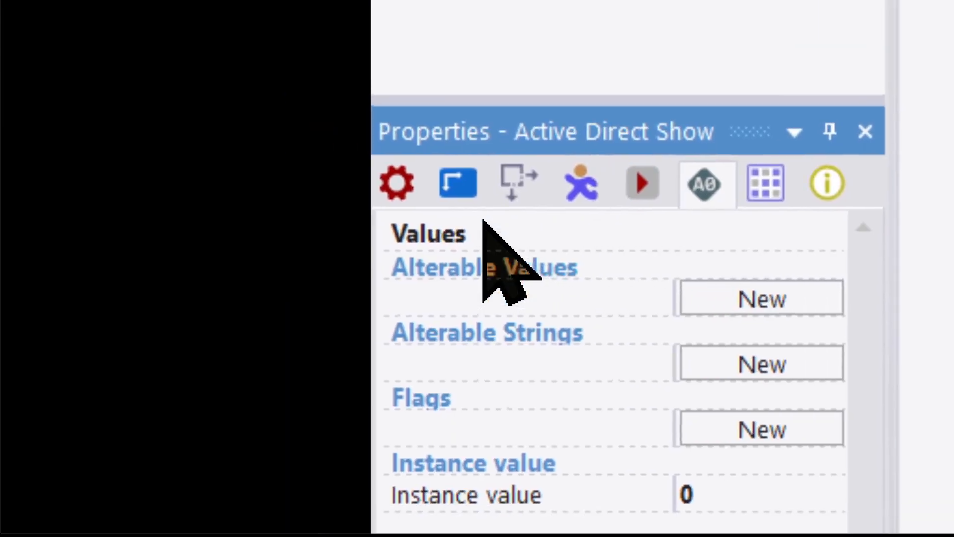
click(483, 221)
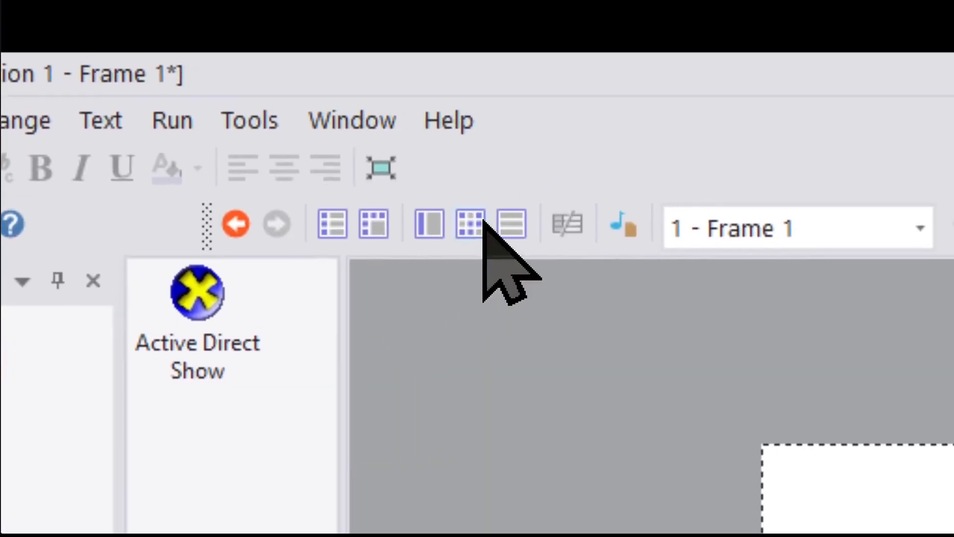
click(624, 169)
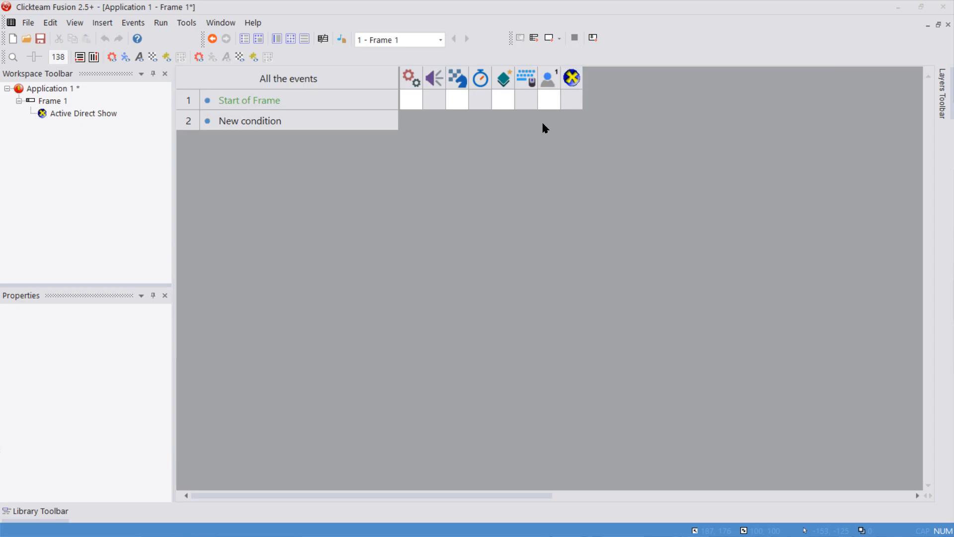
click(570, 105)
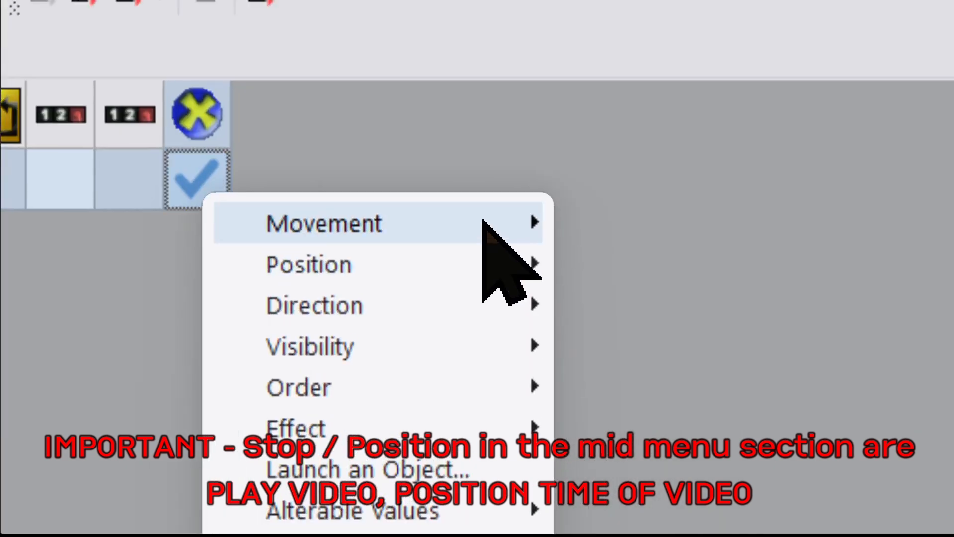
mouse_move(485, 219)
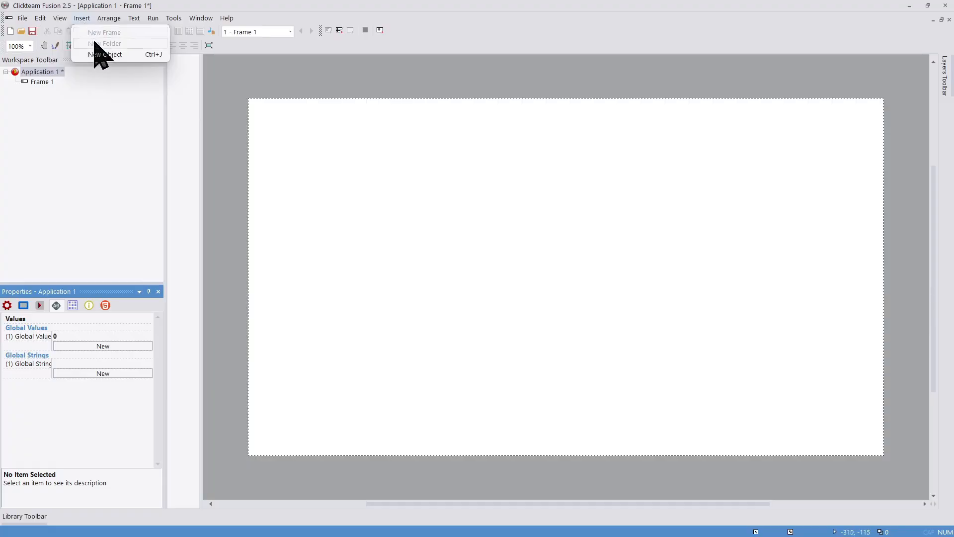
Insert a List object and a Formatted Text object into Frame 1.
click(102, 54)
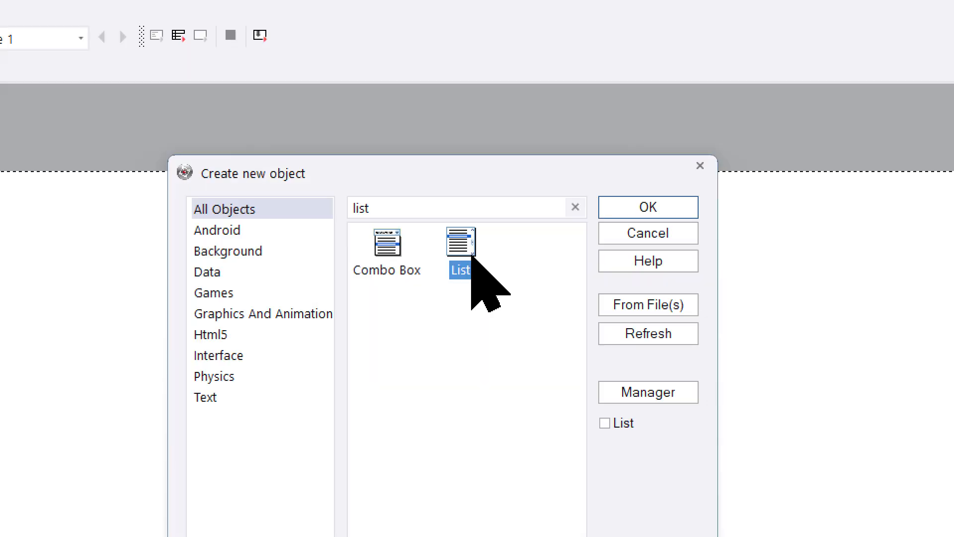
double_click(486, 141)
click(446, 219)
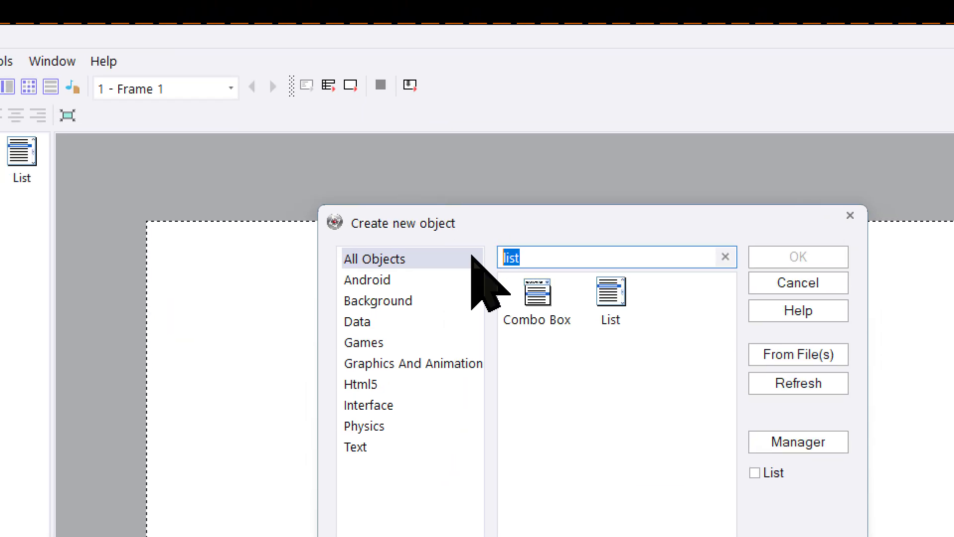
text(for)
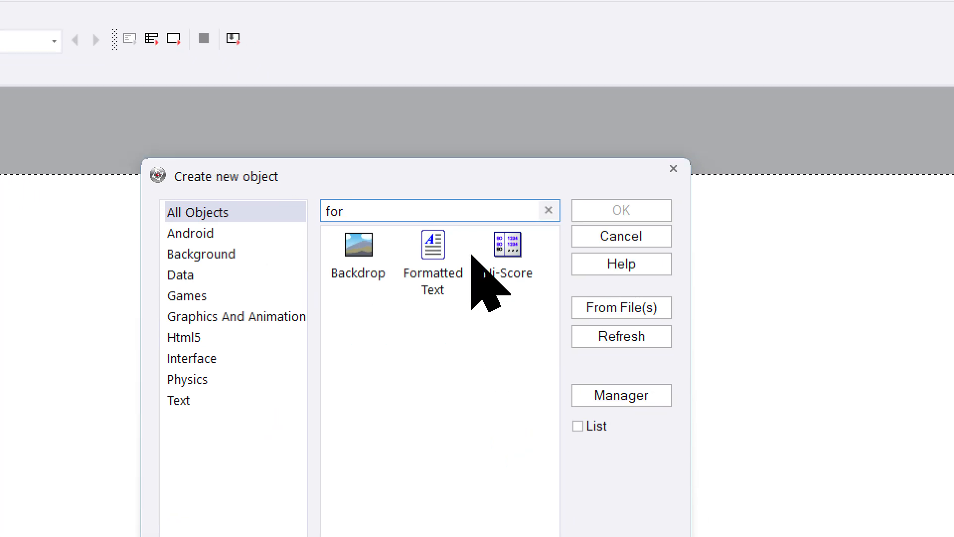
click(622, 293)
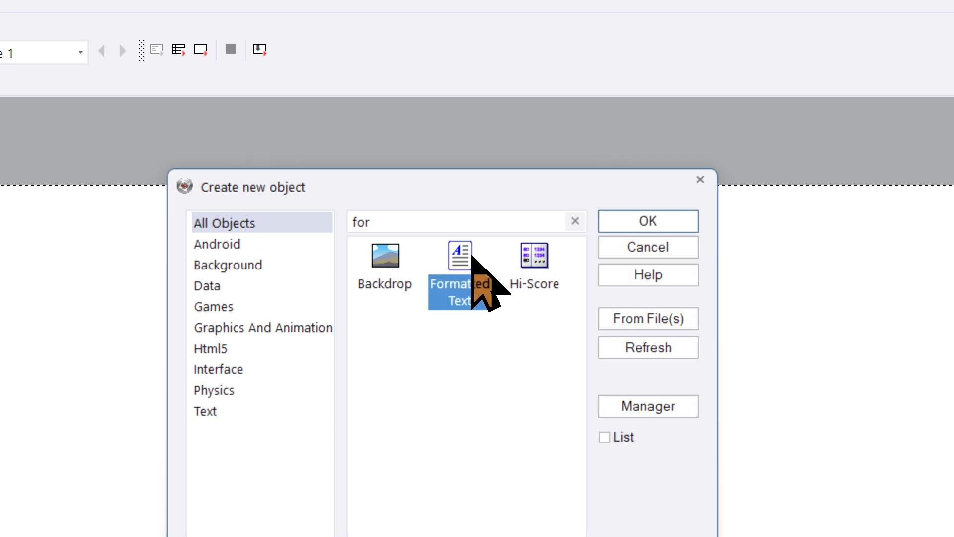
double_click(472, 255)
click(671, 432)
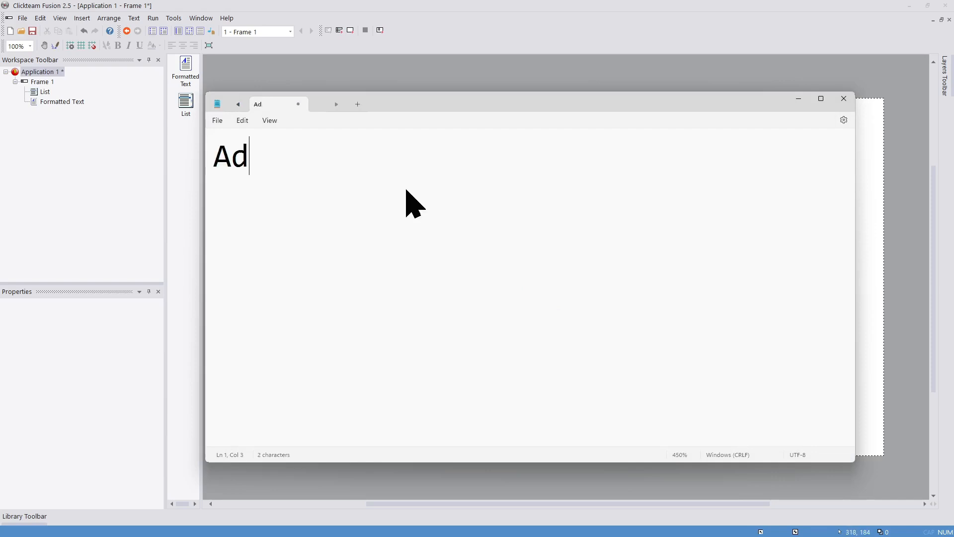
Save the new text document in Notepad under the file name exam.
key(ctrl+s)
text(exam)
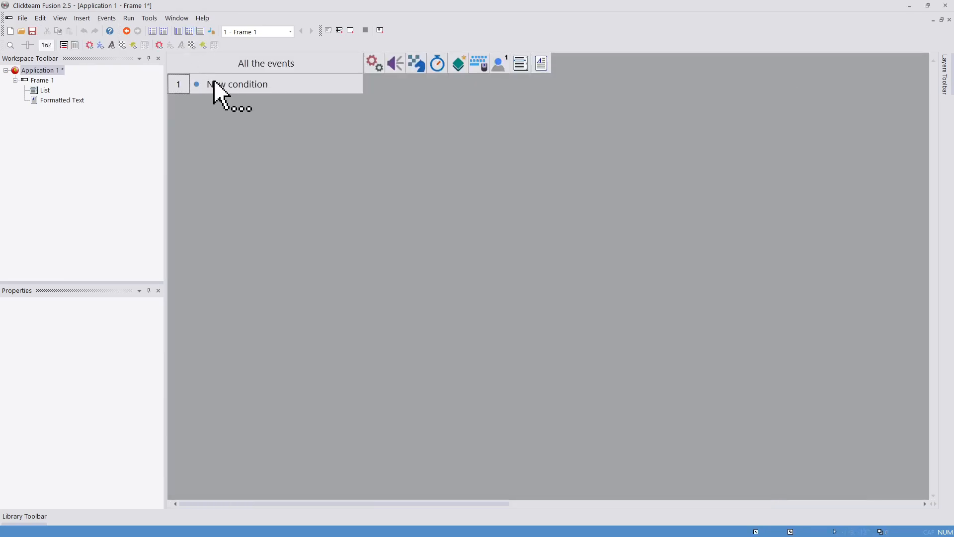
Add the first event condition in Frame 1's event editor, ready for a List object action.
click(142, 77)
click(130, 80)
click(142, 90)
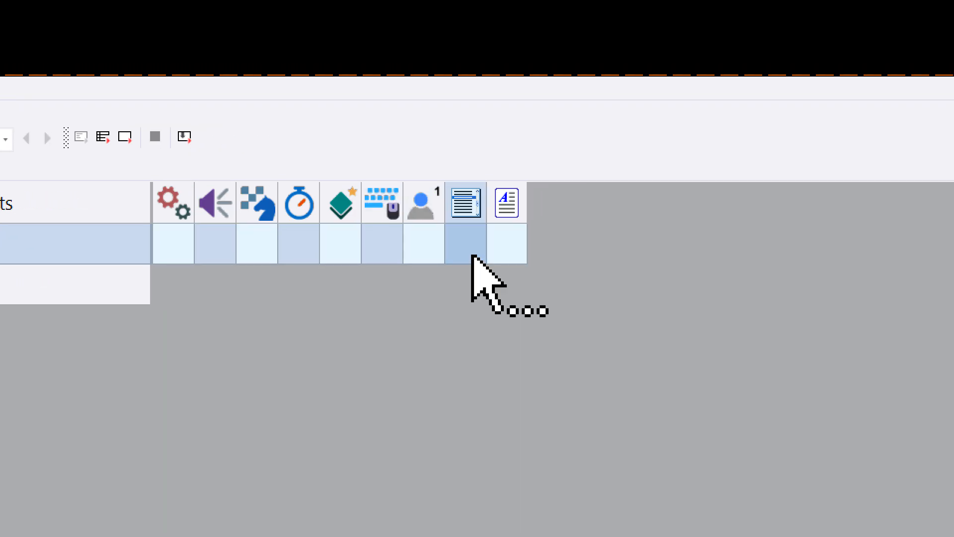
Add a Start of Frame action that loads the list file example.txt into the List object.
right_click(522, 85)
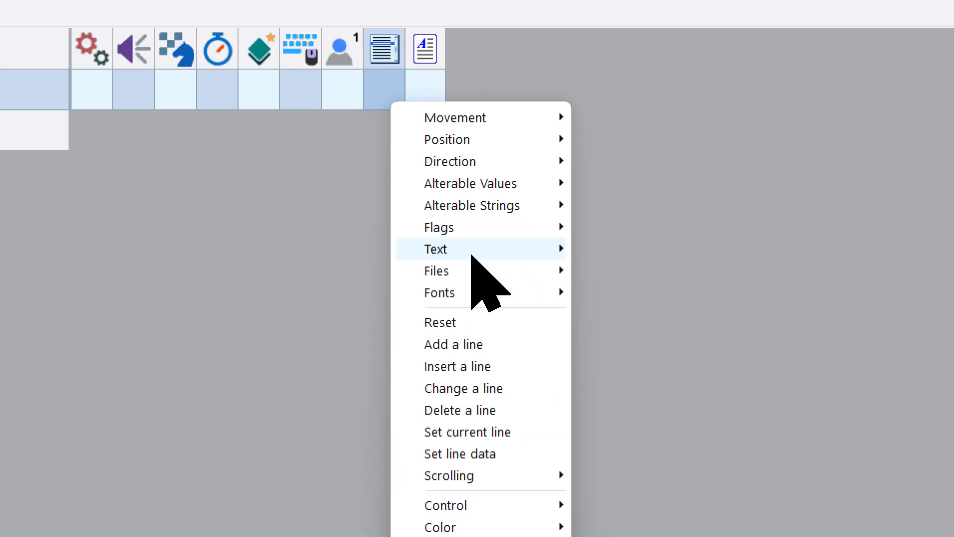
mouse_move(486, 148)
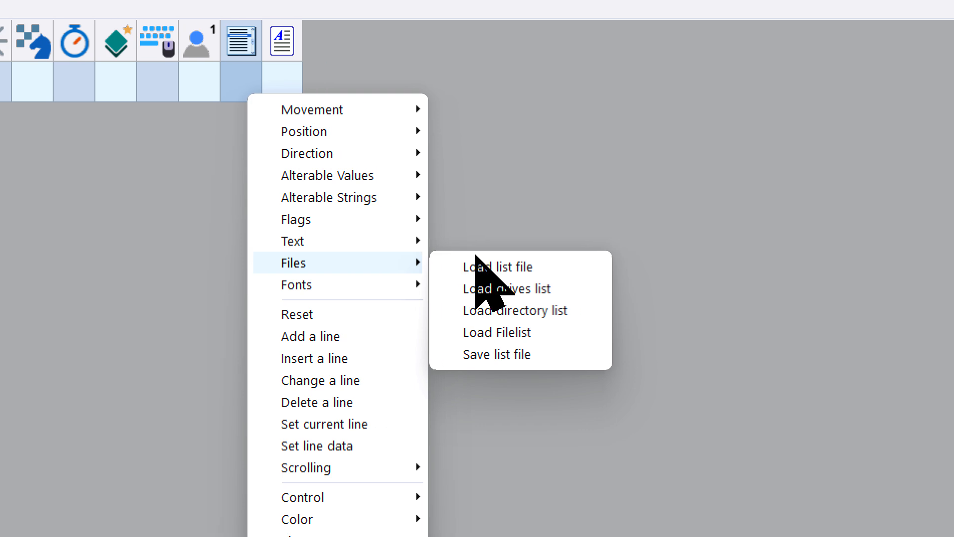
click(478, 264)
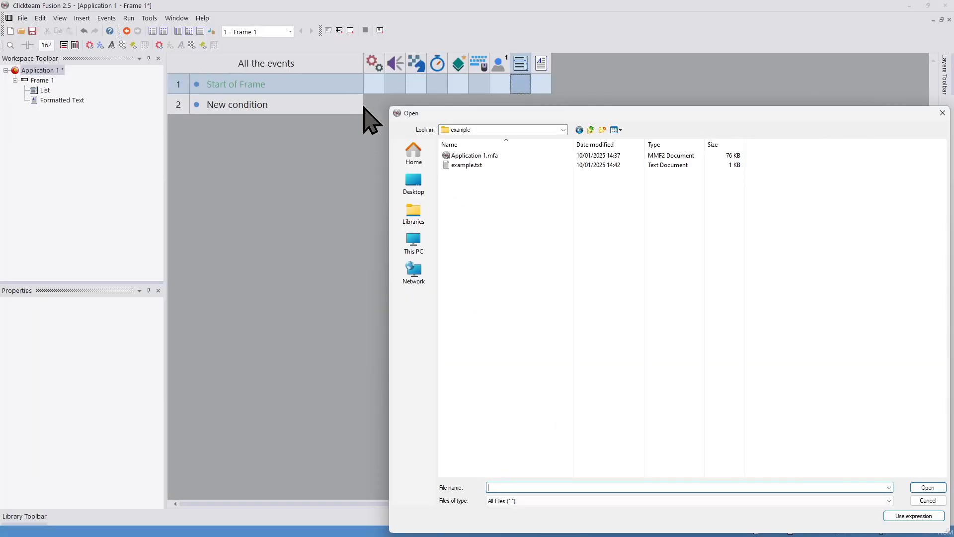
double_click(462, 165)
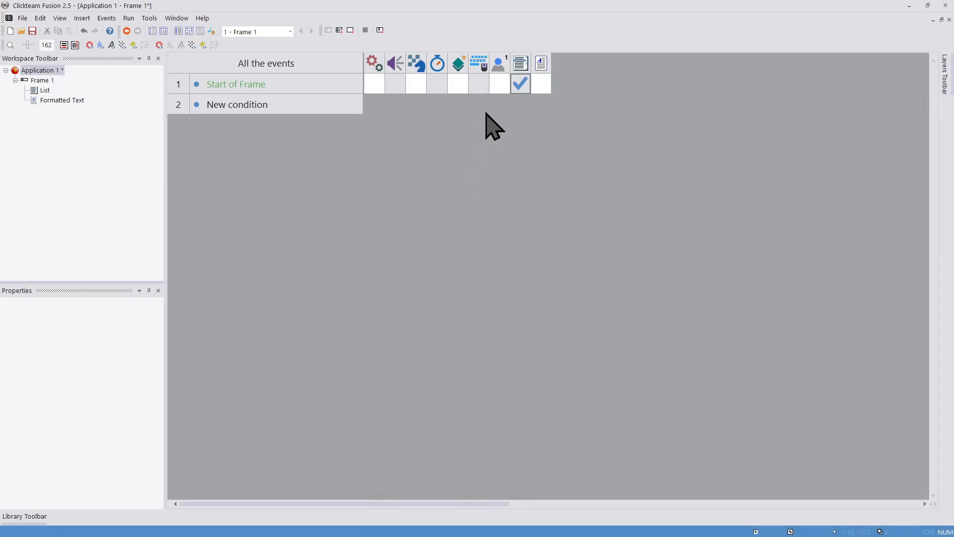
Run the application to check the List object's contents, and close the test window.
click(131, 19)
click(141, 39)
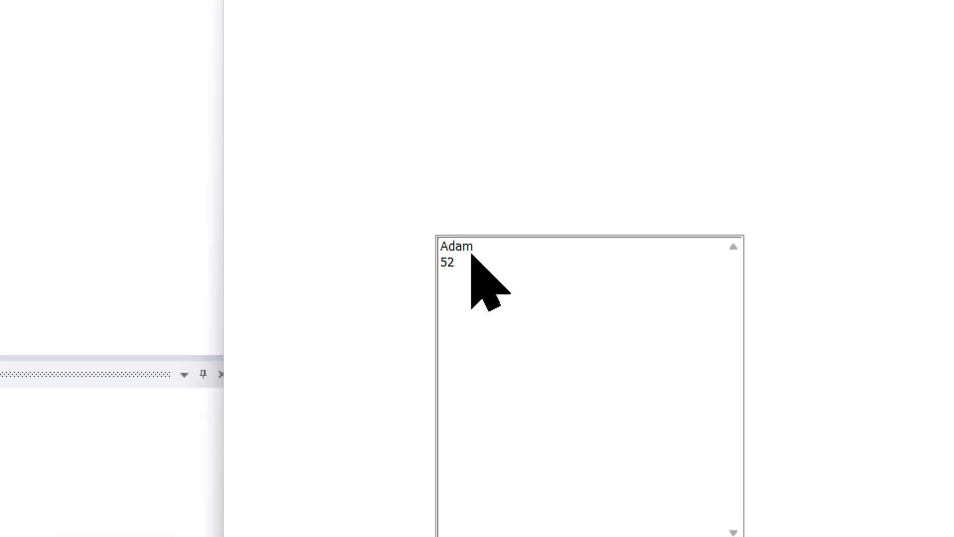
click(471, 258)
click(472, 257)
click(471, 238)
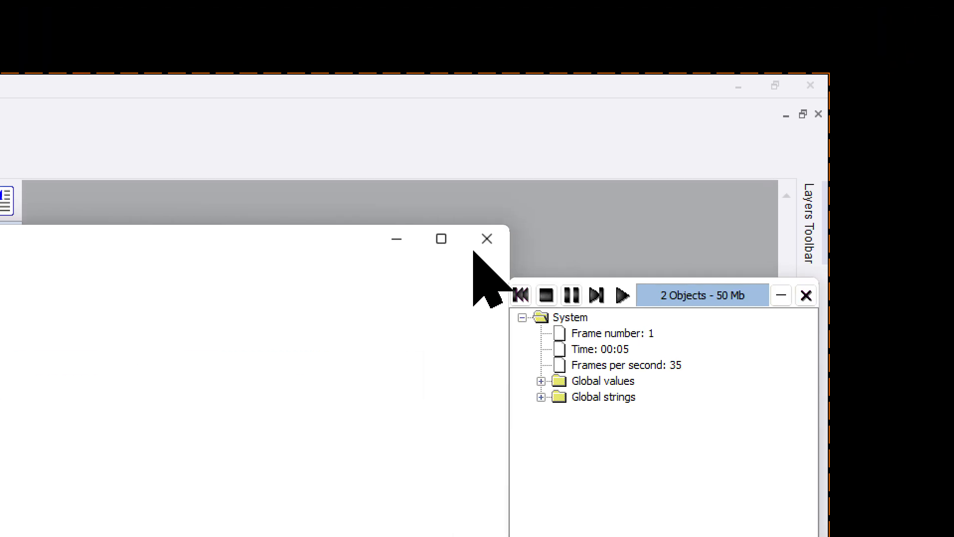
click(473, 251)
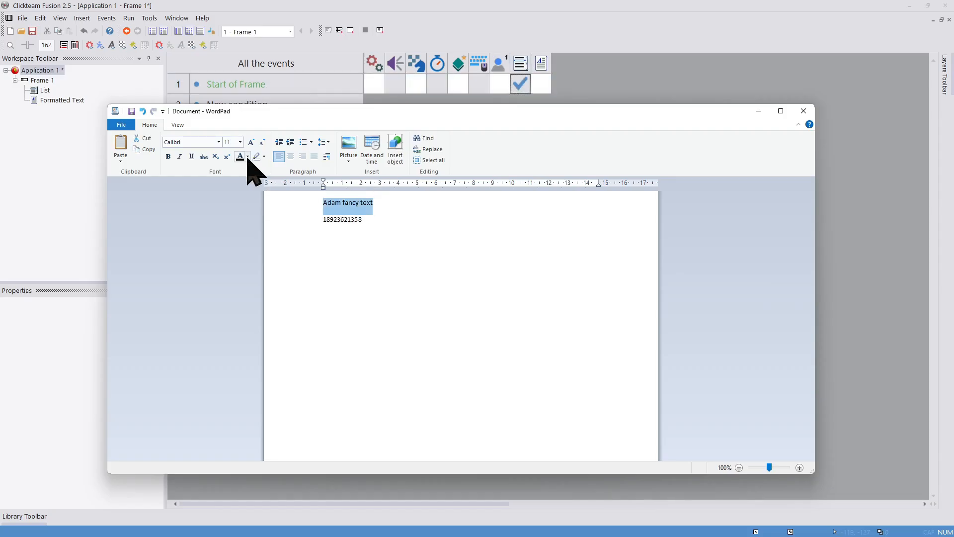
In WordPad, apply a Bahnschrift SemiLight font to the first line and Bernard MT Condensed in red to the number line.
click(218, 143)
click(204, 185)
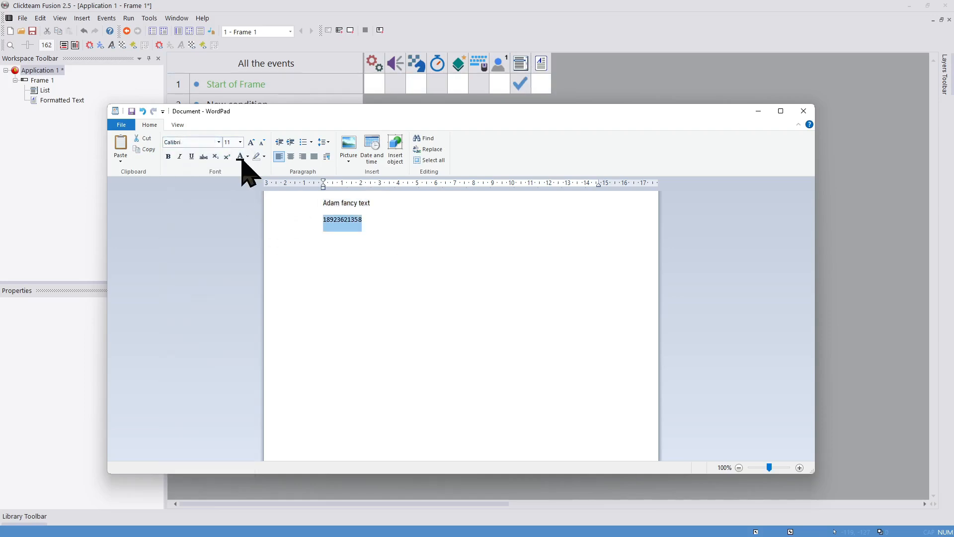
click(219, 143)
click(204, 293)
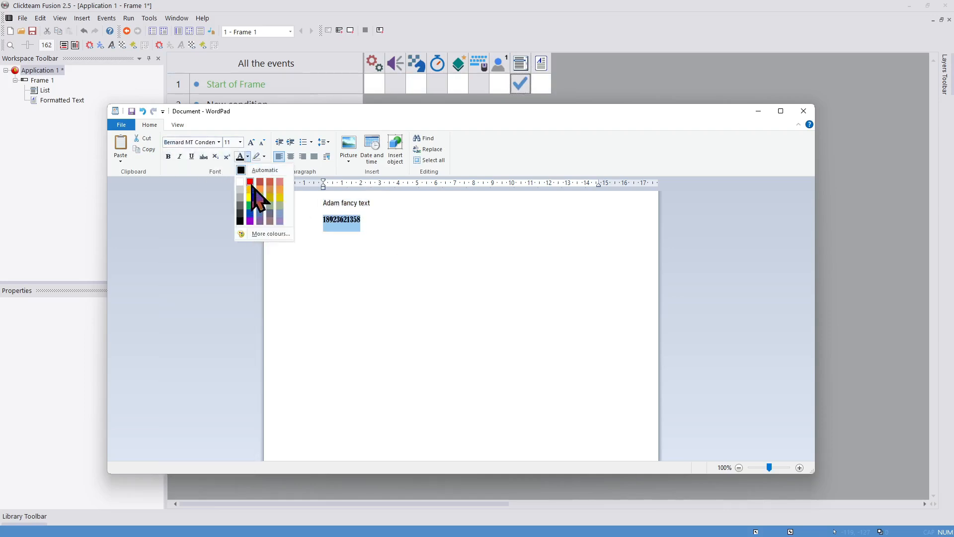
Set the font size of the document's first line to 18.
drag(370, 204, 322, 204)
click(240, 144)
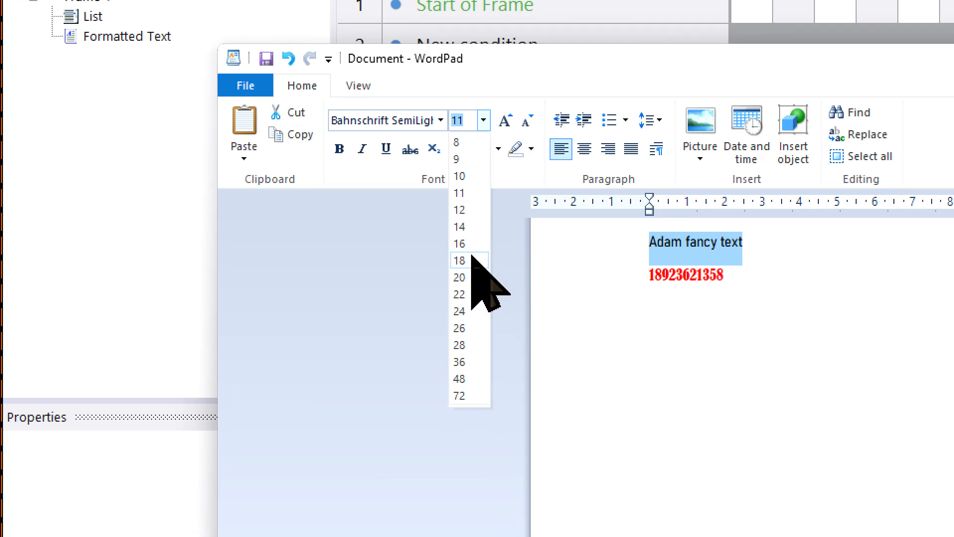
click(235, 213)
Save the WordPad document in the example folder as newexample.rtf in Rich Text Format.
click(121, 124)
click(149, 206)
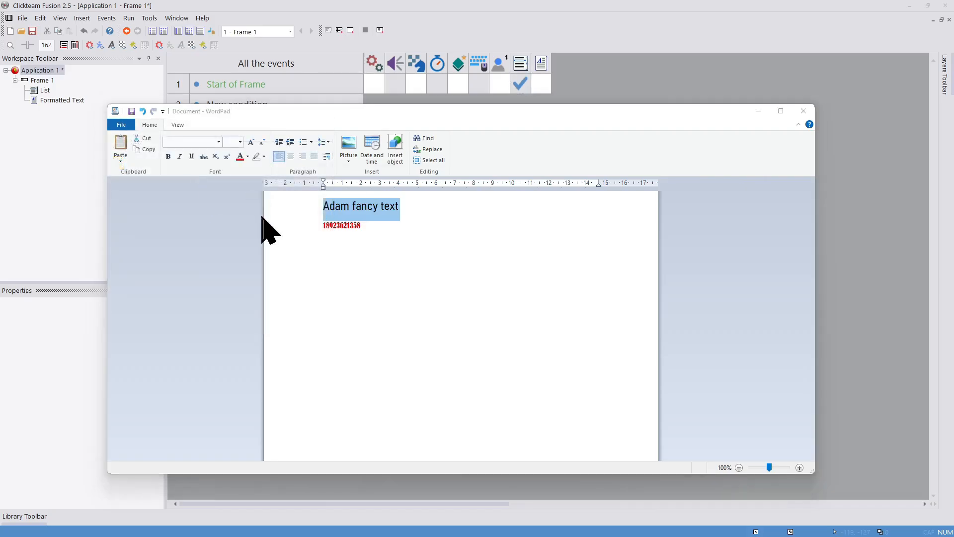
text(newexample.rt)
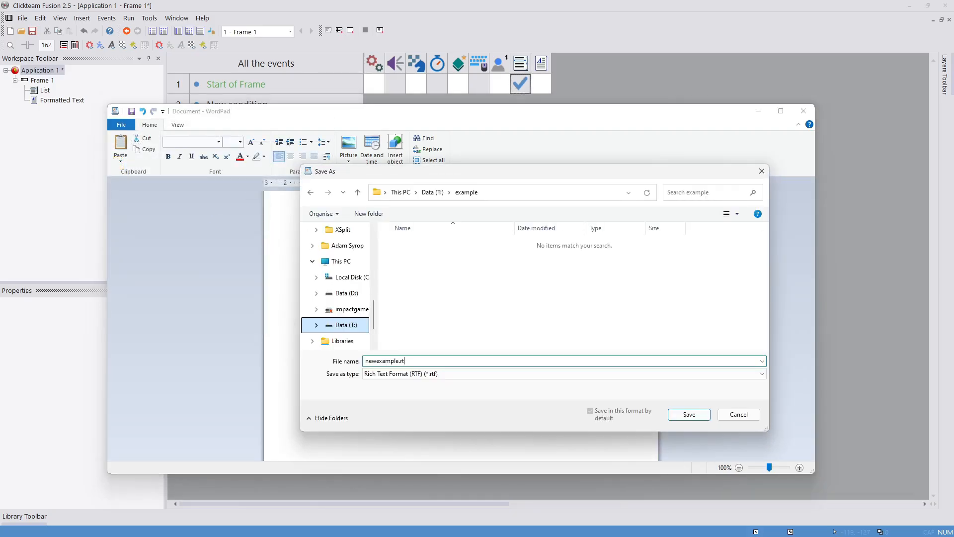
text(f)
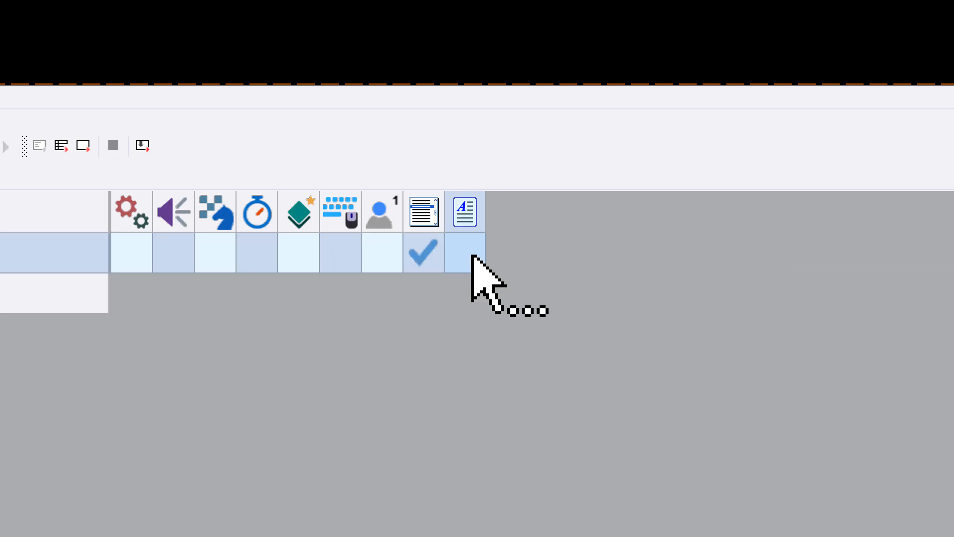
Back in Clickteam Fusion, add a Start of Frame action loading newexample.rtf into the Formatted Text object, and run the application.
click(546, 88)
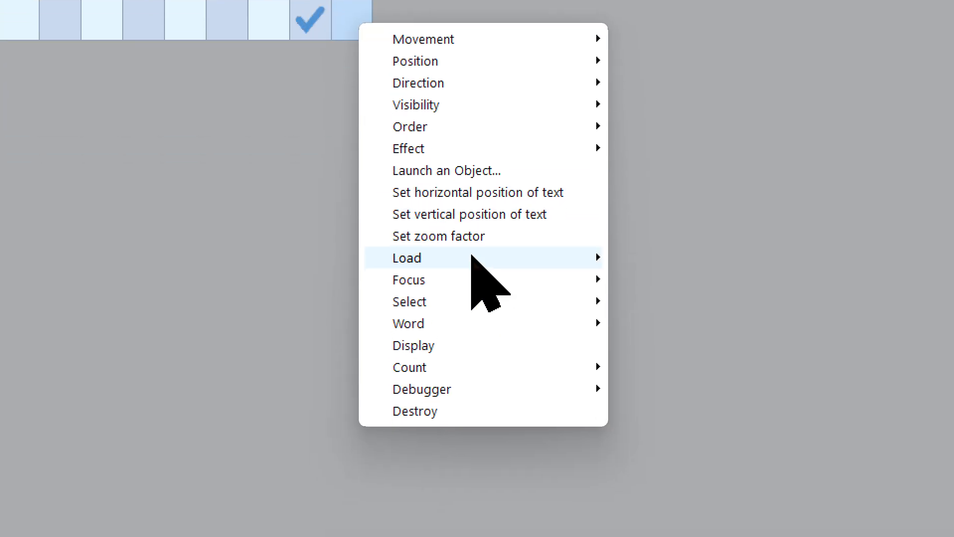
mouse_move(598, 287)
click(504, 258)
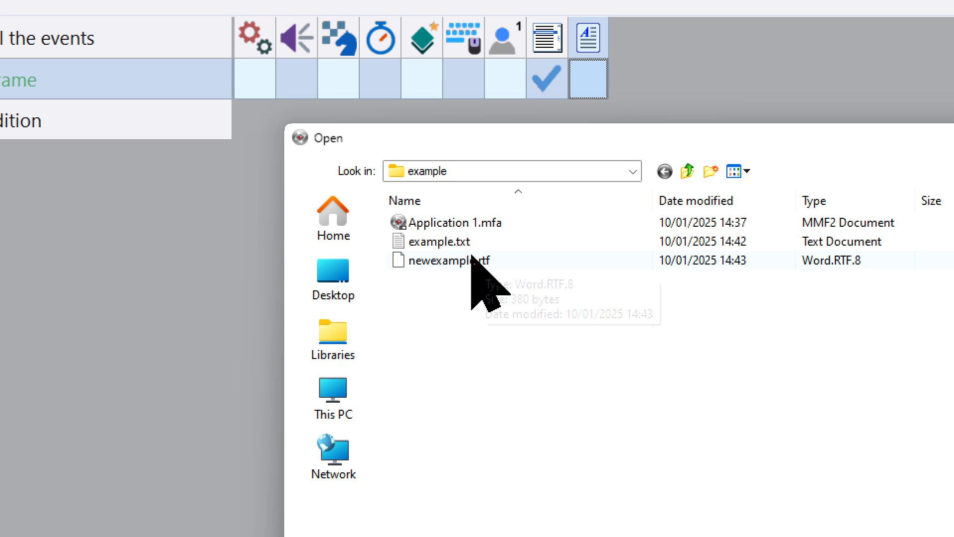
double_click(472, 260)
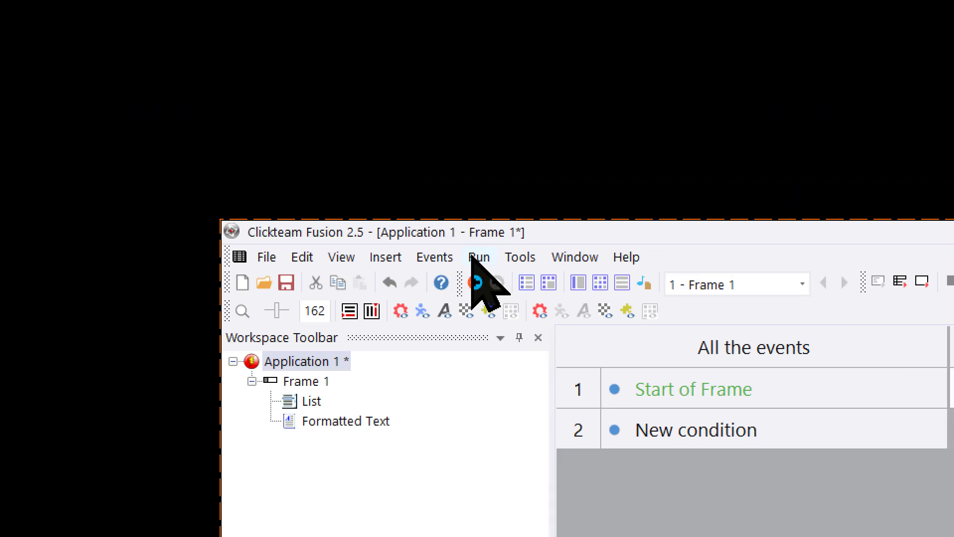
click(471, 257)
click(491, 308)
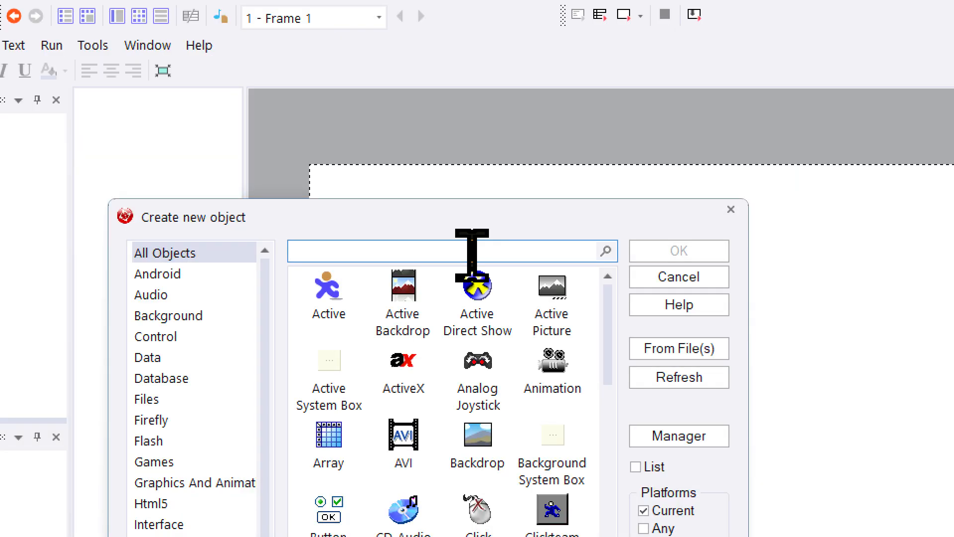
Search the objects available for creation for "com", "rich", "edit" and "ini", and select the Ini object.
text(com)
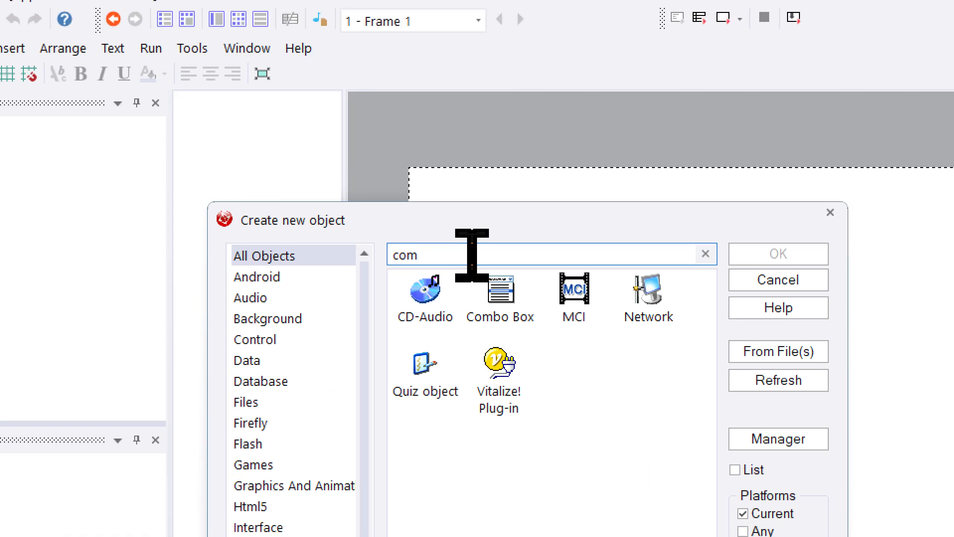
drag(464, 194, 378, 195)
text(rich)
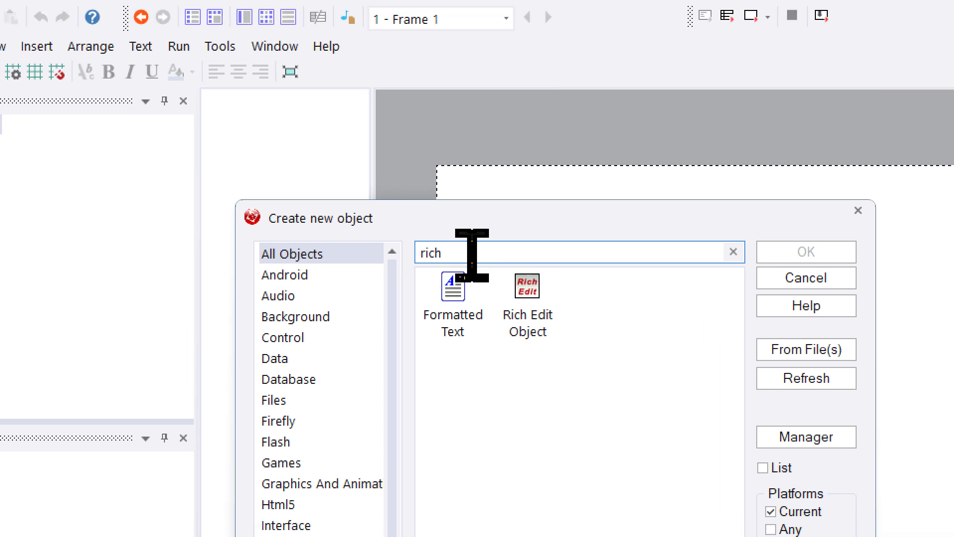
drag(396, 178, 346, 177)
key(BackSpace)
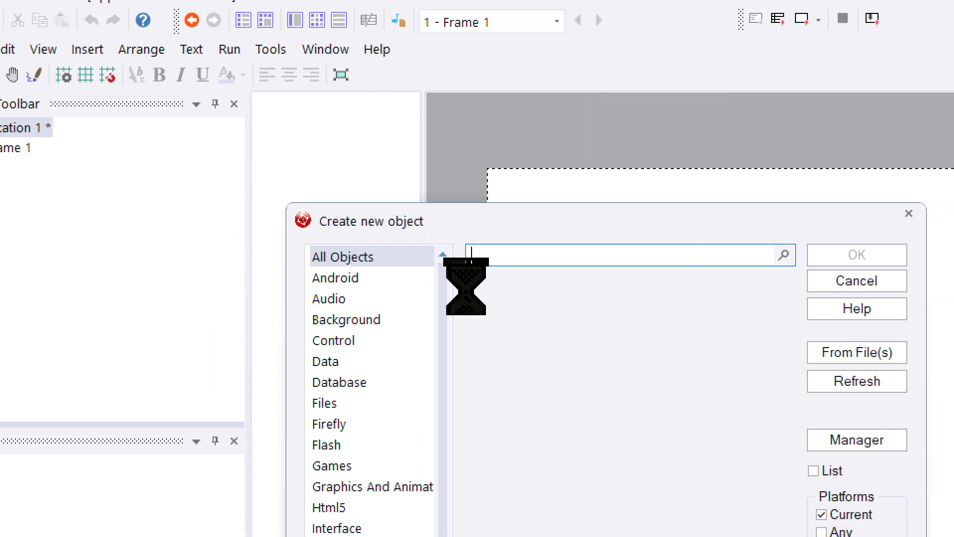
text(edit)
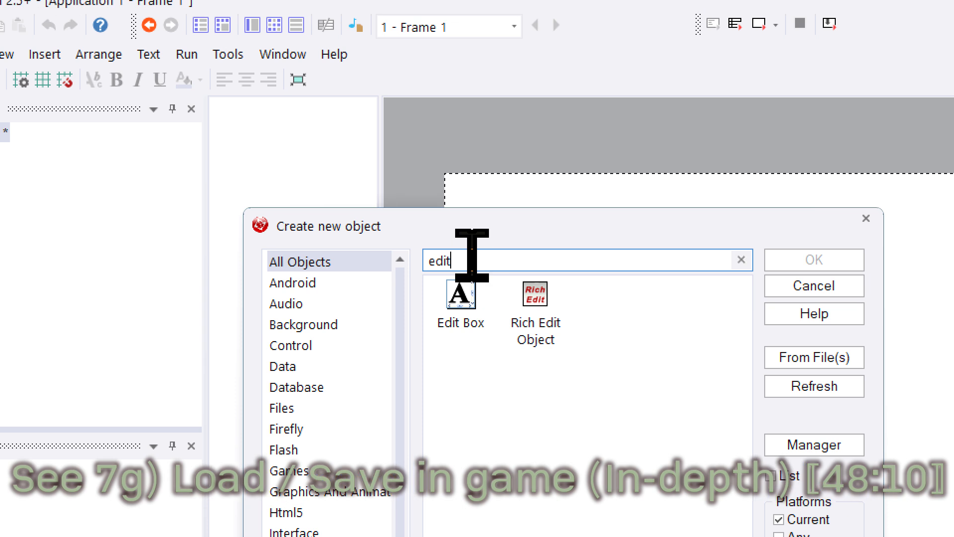
drag(476, 200, 382, 195)
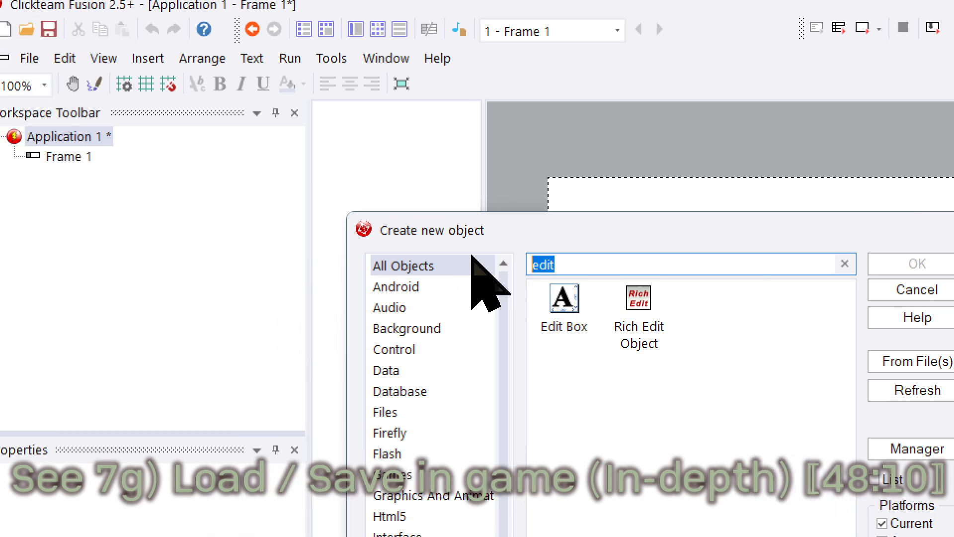
text(ini)
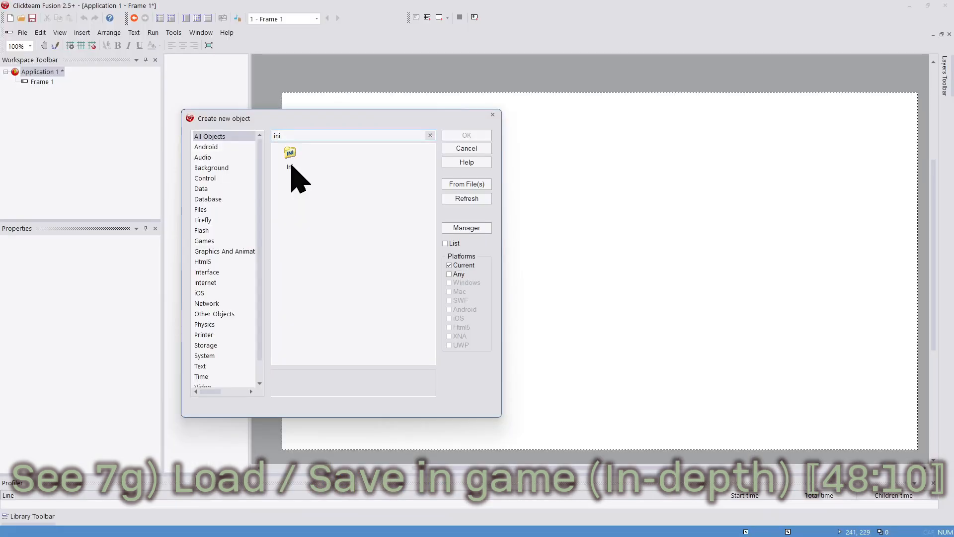
click(290, 167)
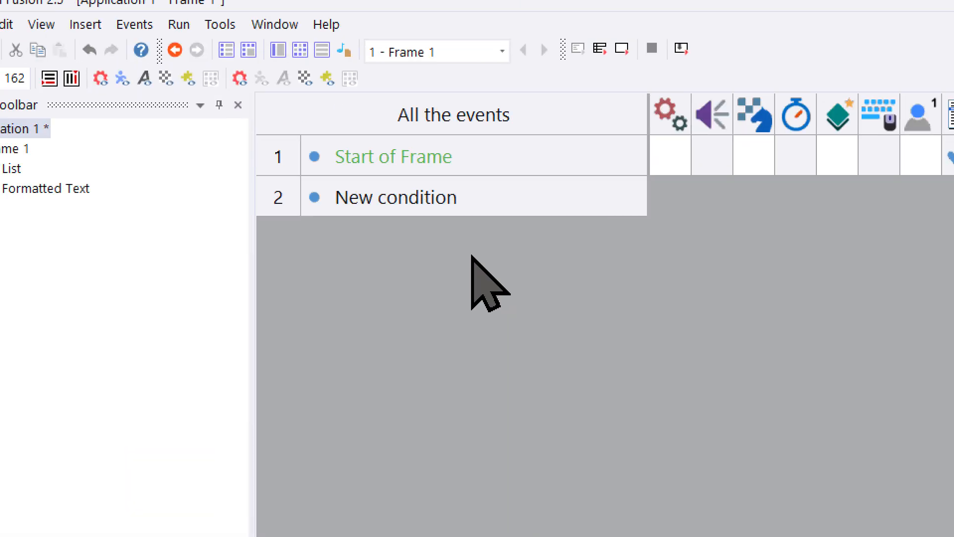
Add an Upon pressing "A" event with a List object action that changes the line at index 1.
click(427, 196)
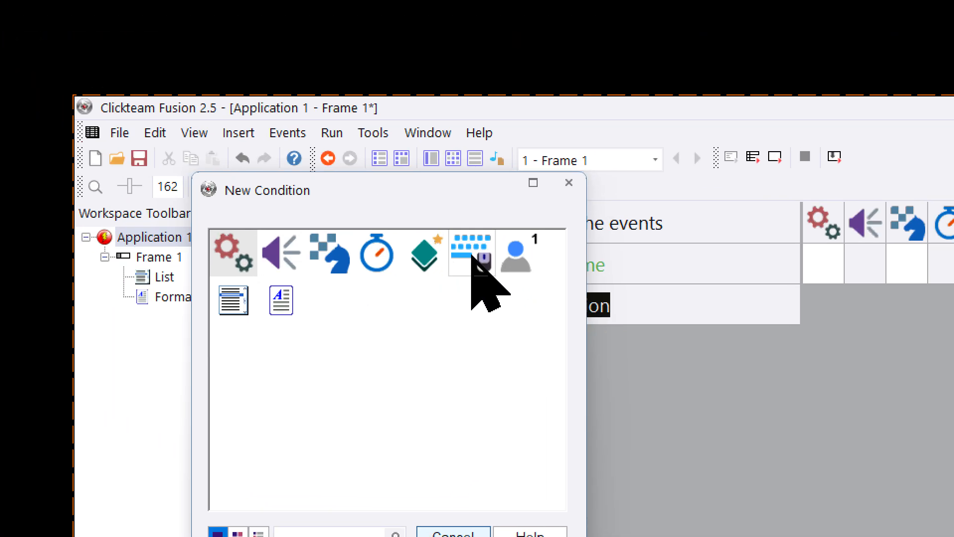
click(396, 213)
mouse_move(472, 257)
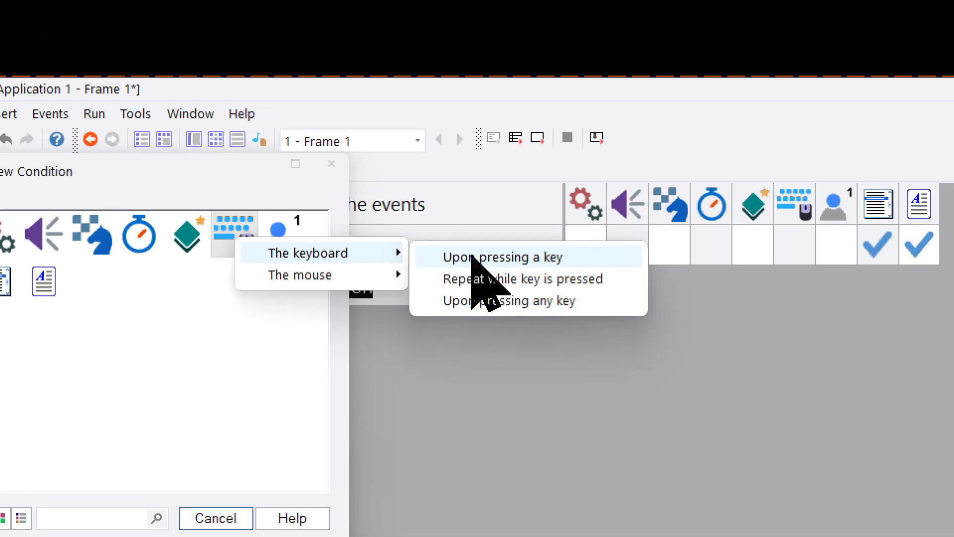
click(673, 262)
key(a)
right_click(690, 242)
click(552, 247)
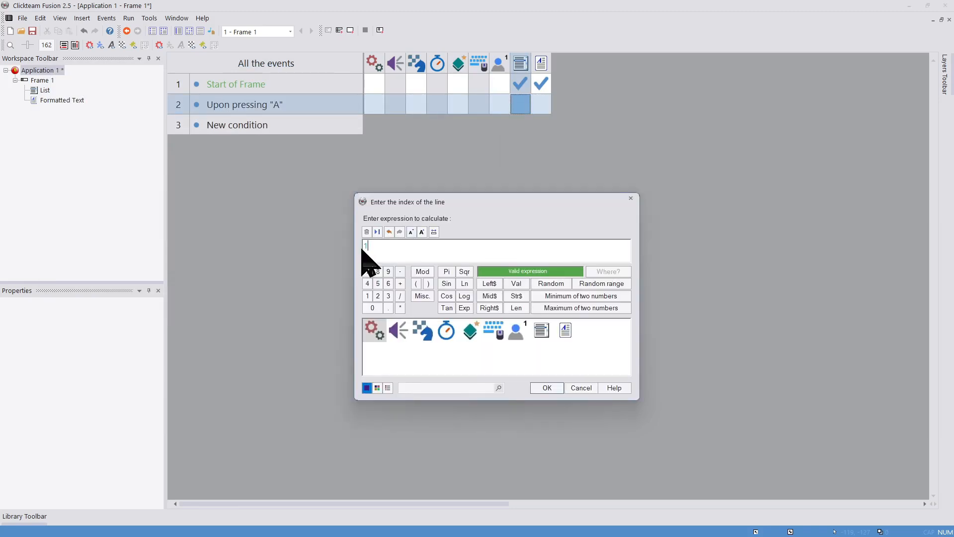
key(Return)
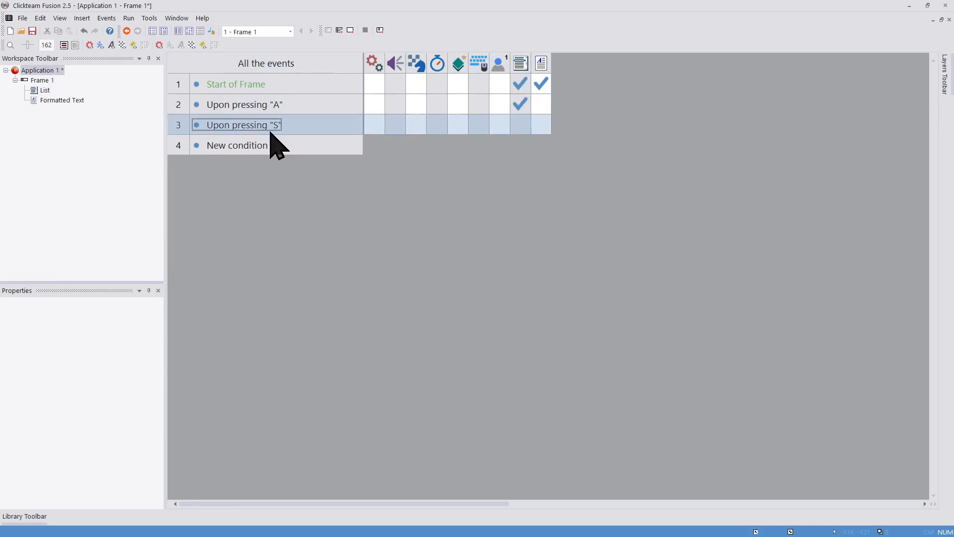
Add a List object action to the Upon pressing "S" event that saves the list file to example.txt.
right_click(514, 122)
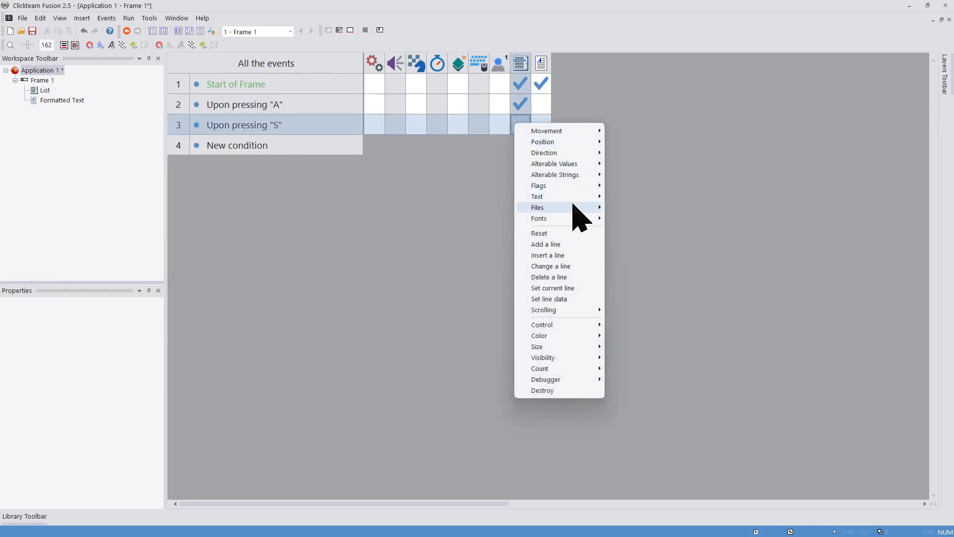
mouse_move(576, 211)
click(644, 254)
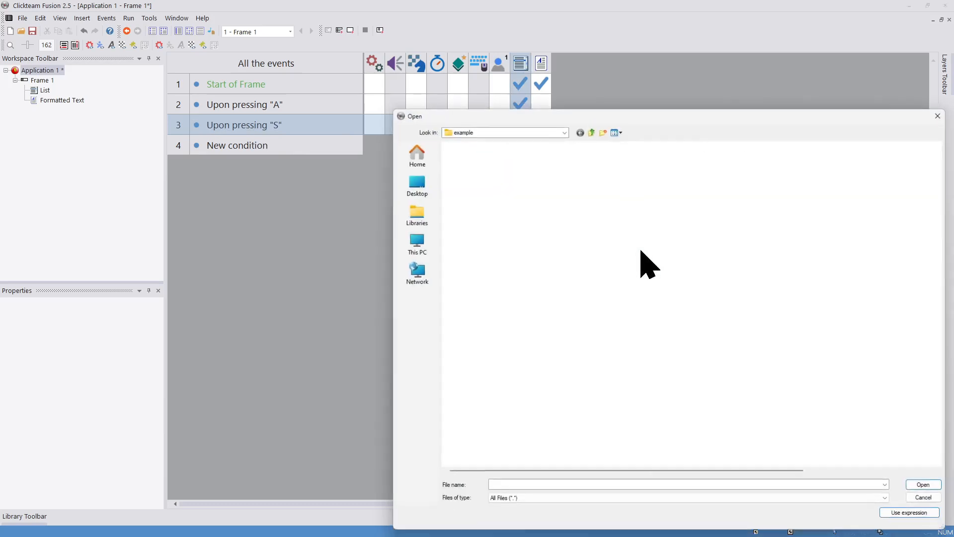
double_click(480, 167)
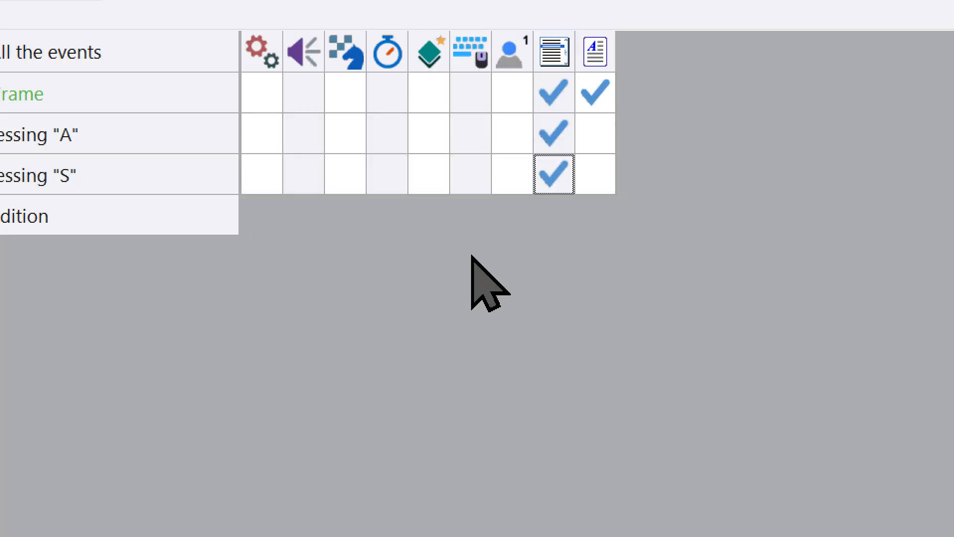
Run the application to test changing and saving the list, and open the test window's File commands.
mouse_move(516, 127)
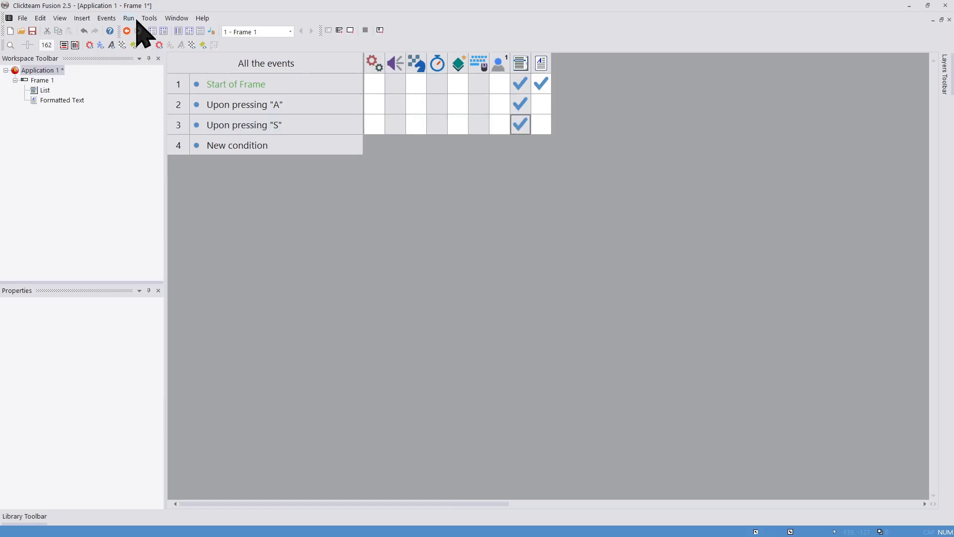
click(130, 19)
click(150, 43)
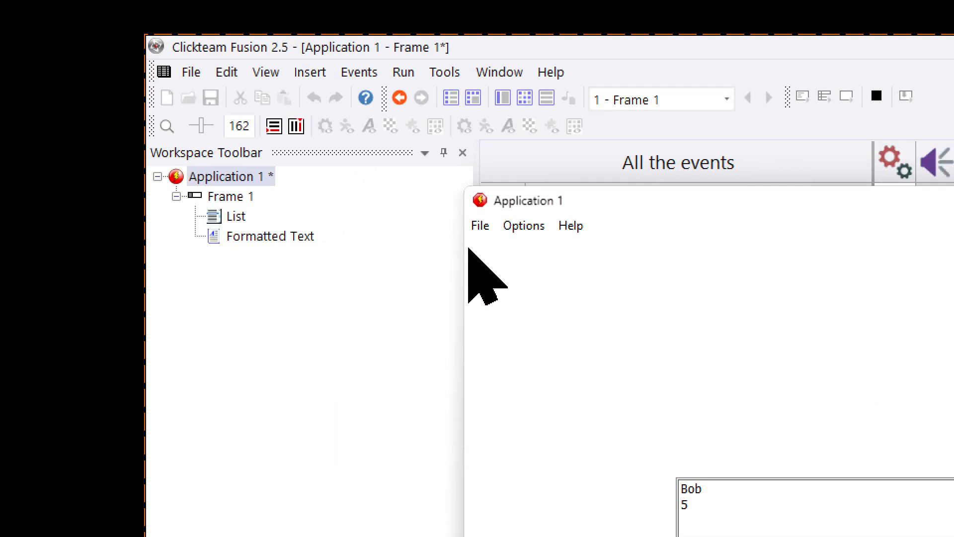
click(167, 95)
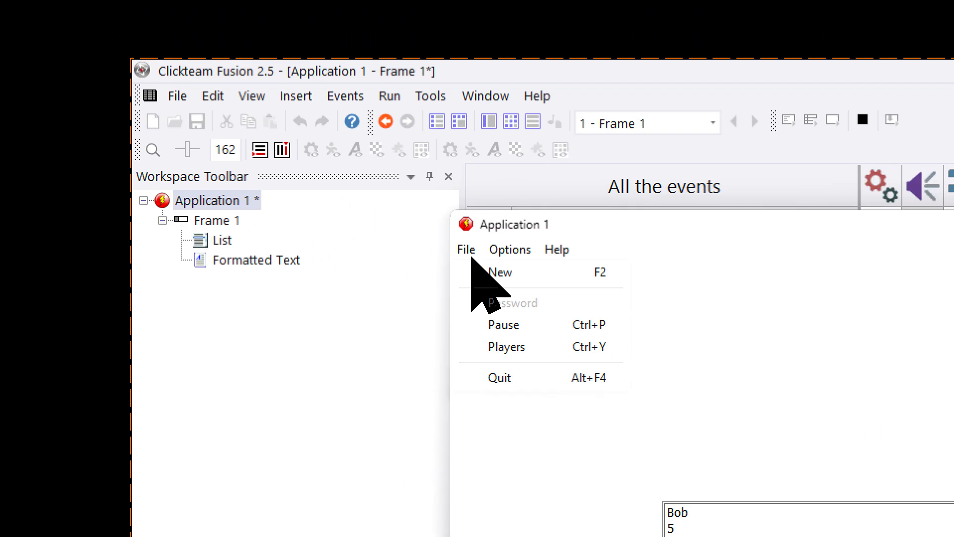
click(476, 257)
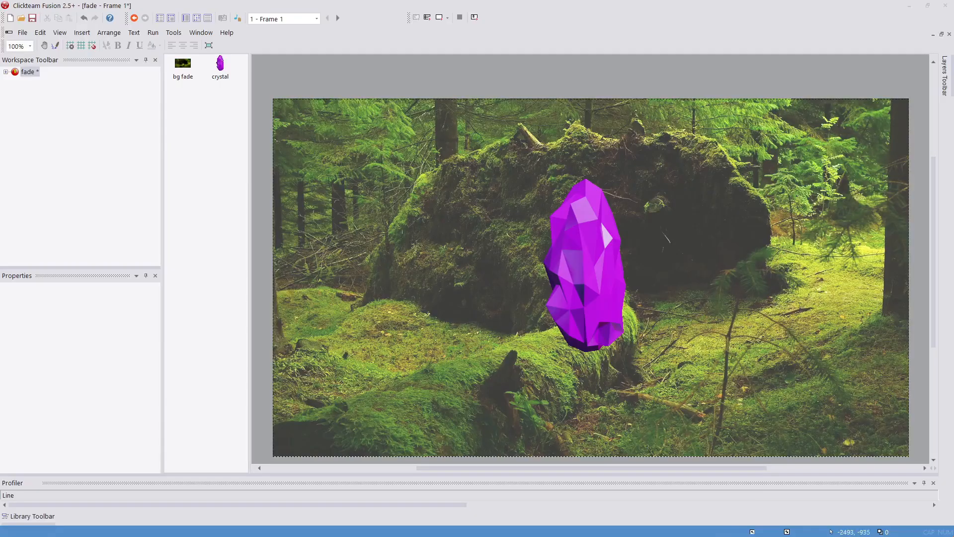
Set the crystal's Blend Coefficient to 255 and return it to 0.
click(561, 287)
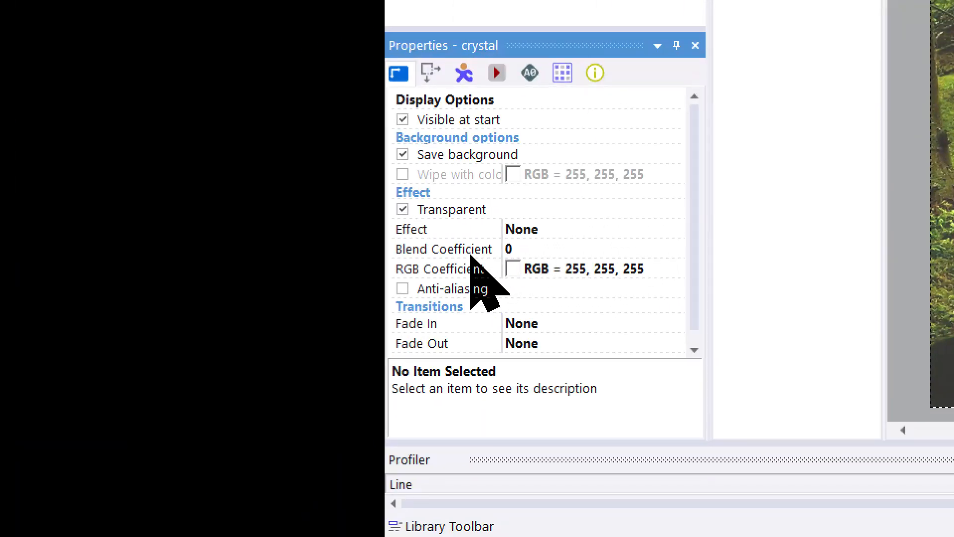
click(515, 249)
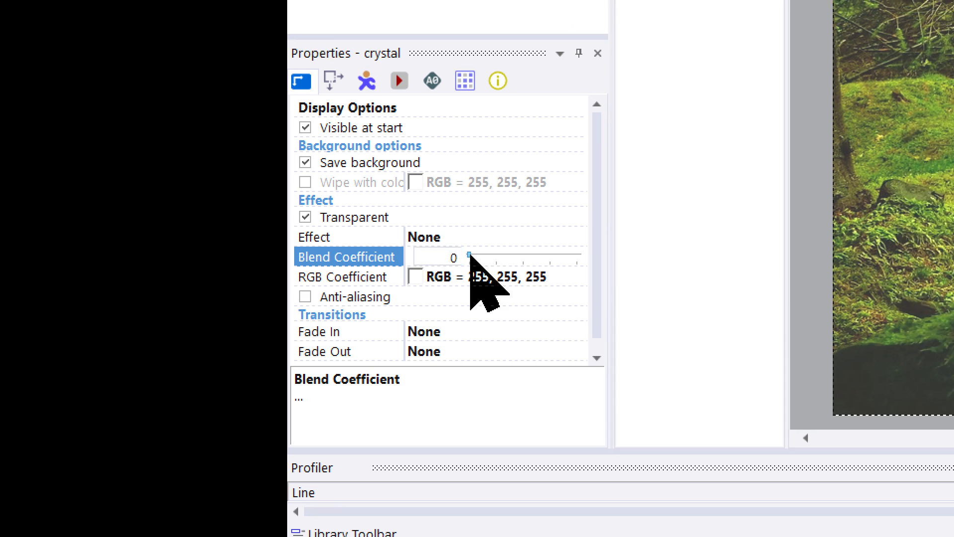
drag(468, 255, 615, 268)
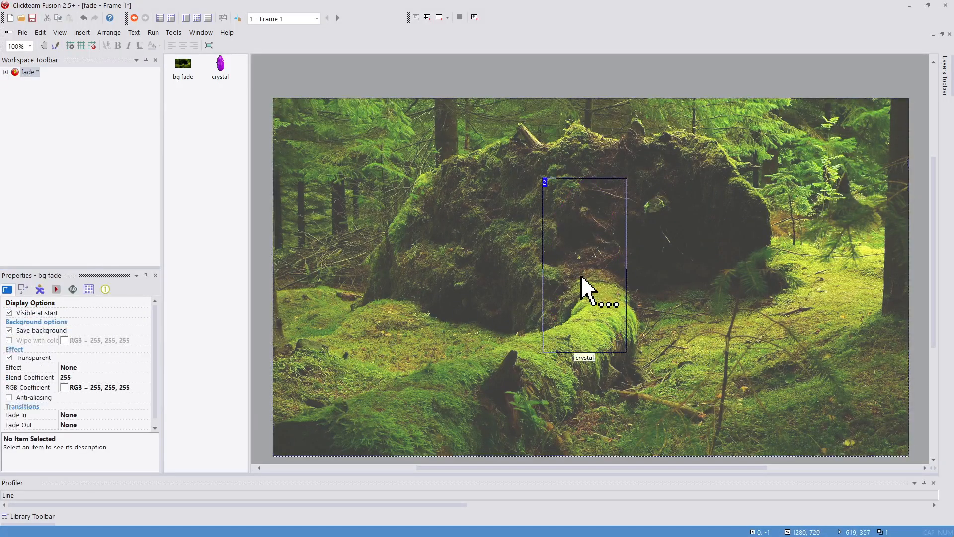
click(139, 376)
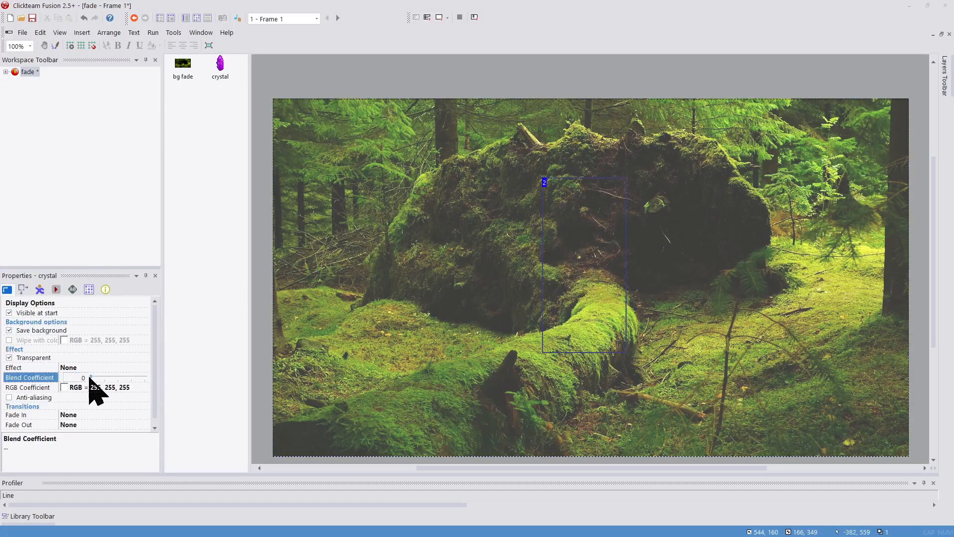
click(421, 346)
click(576, 302)
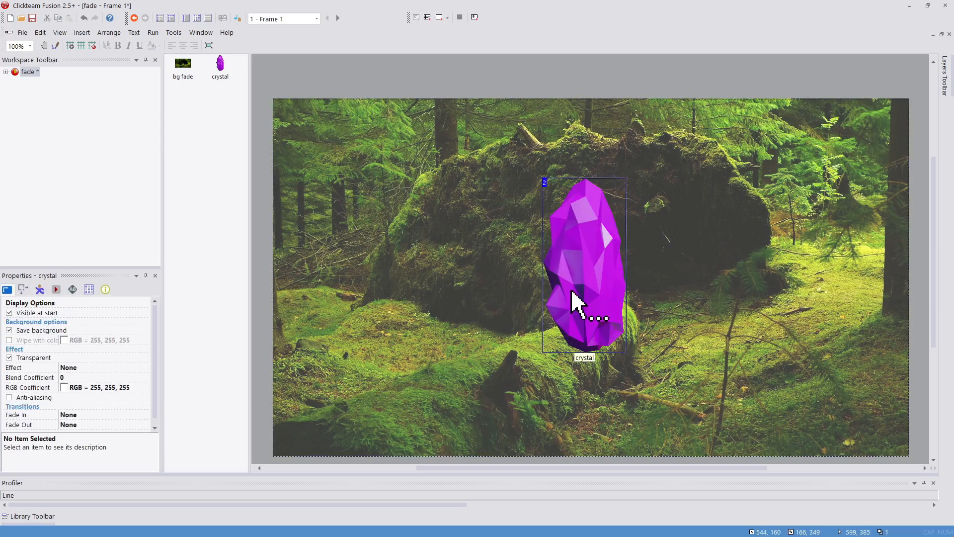
Switch the crystal's Blend Coefficient to 255 once more, restore it to 0, and reopen that setting.
click(96, 376)
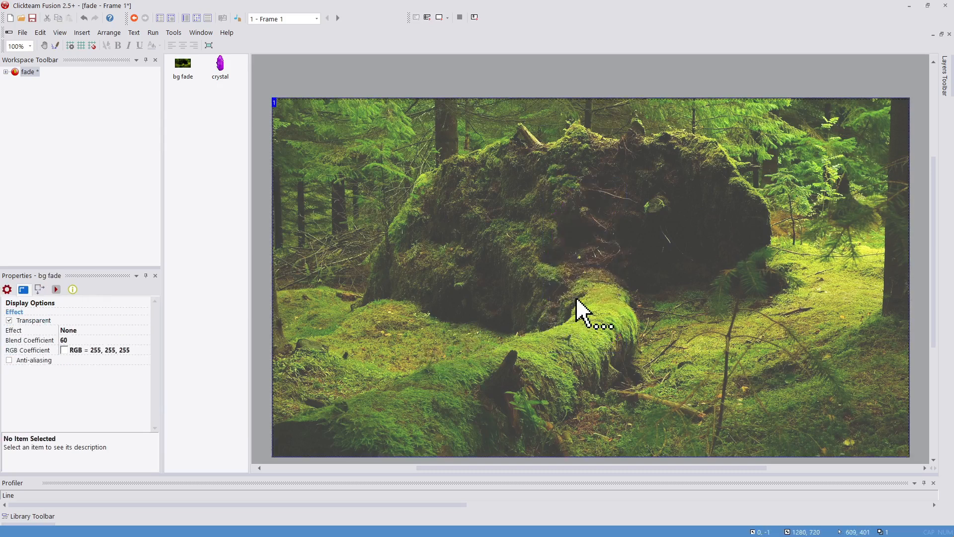
click(576, 298)
click(113, 379)
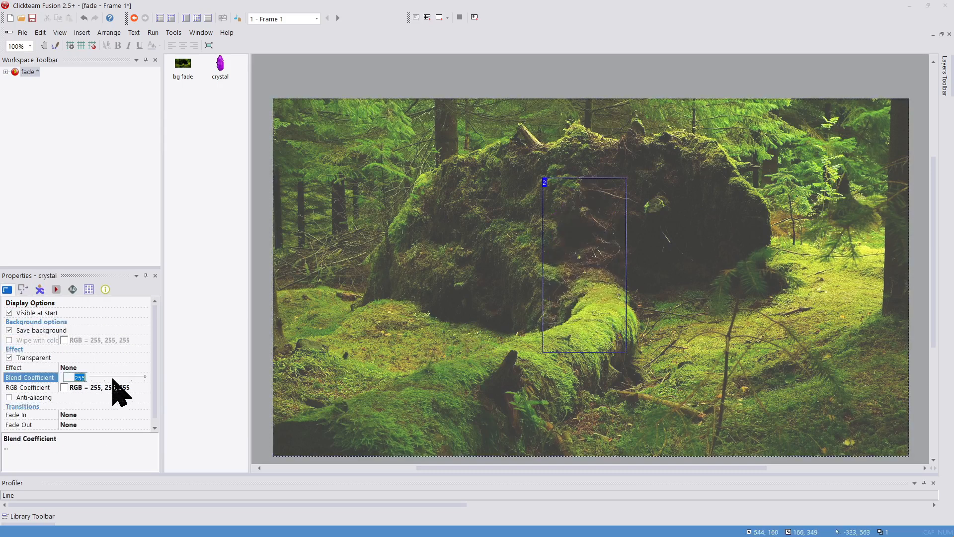
click(489, 308)
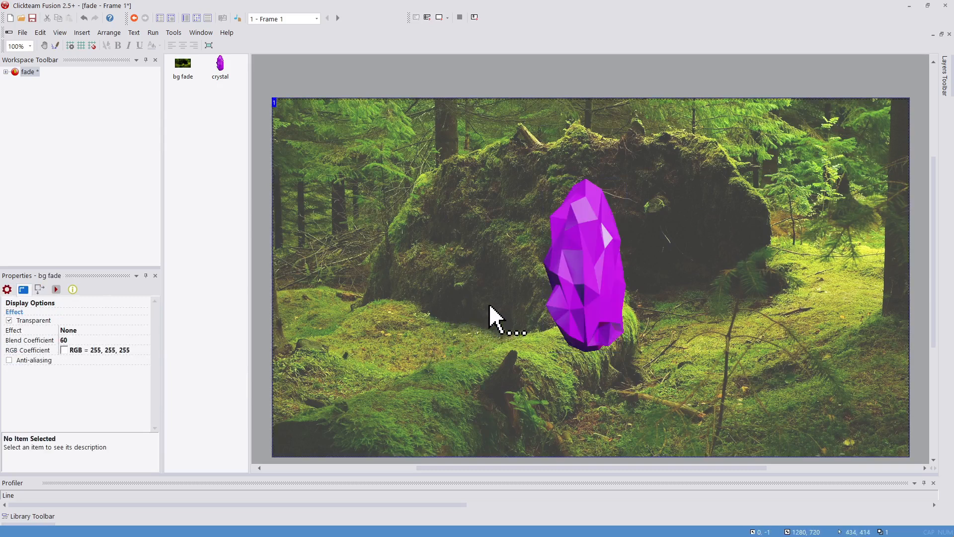
click(581, 288)
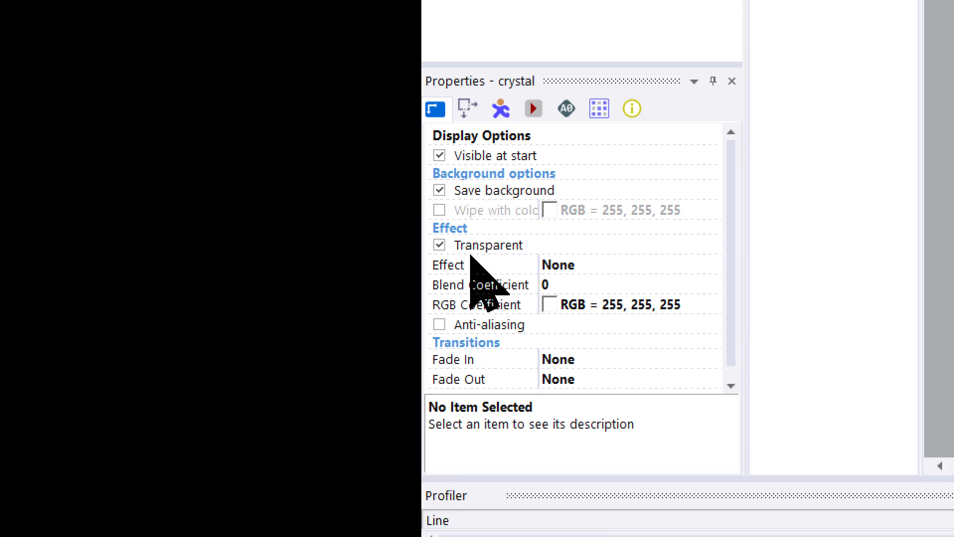
click(551, 253)
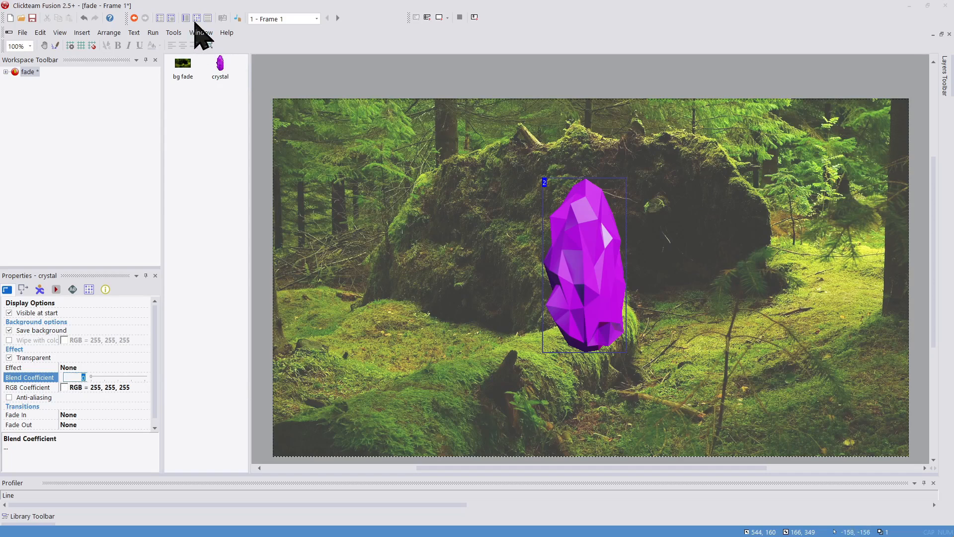
Add a timer event in the event editor that fires every 1/100 second, with the seconds at 0.
click(196, 20)
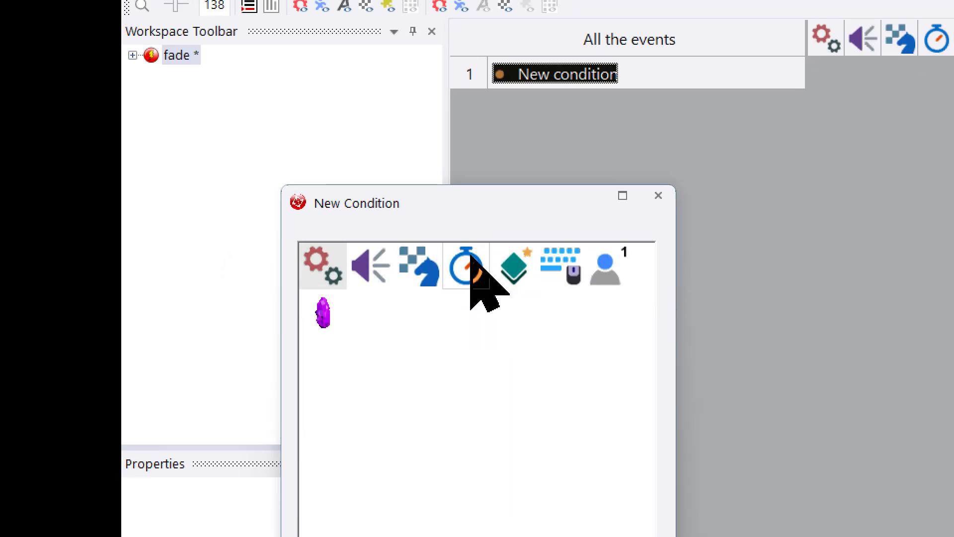
click(174, 175)
click(467, 243)
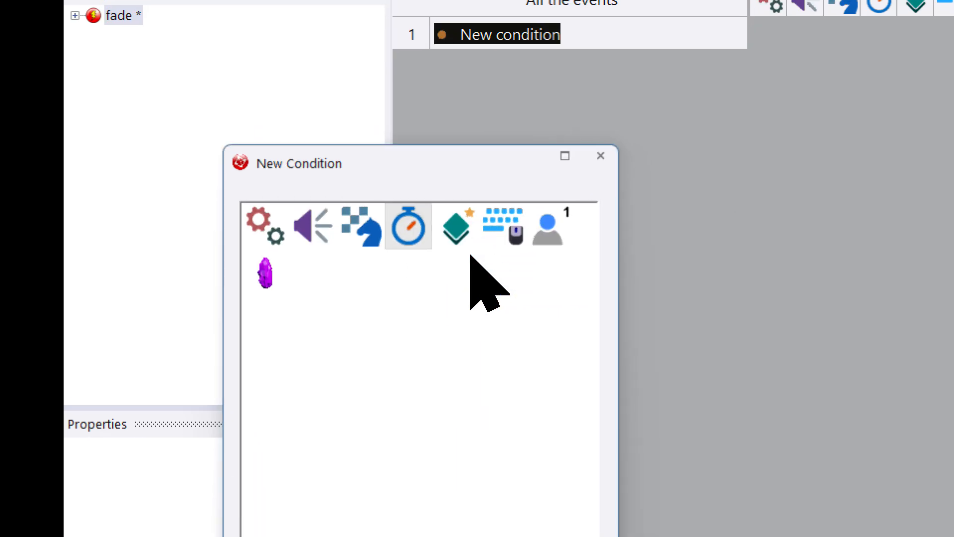
double_click(480, 254)
text(0)
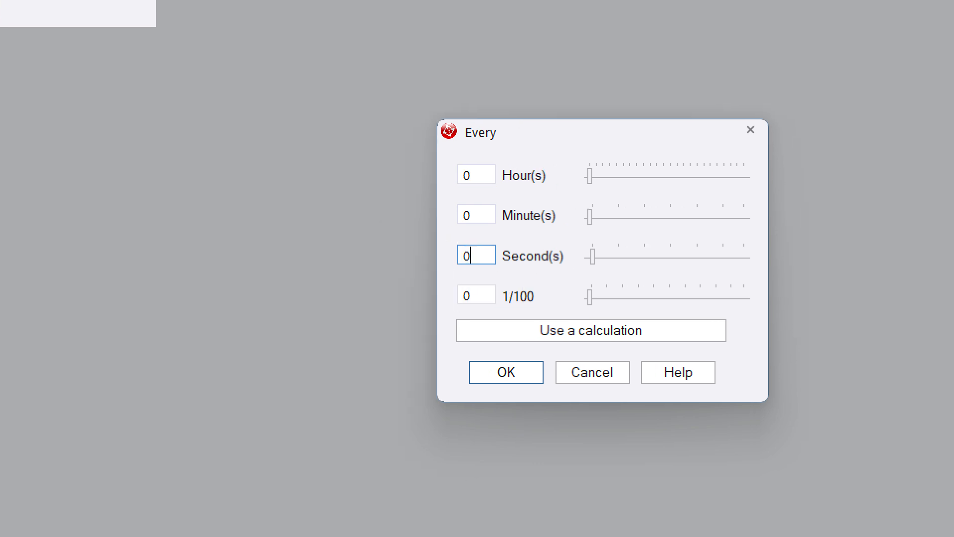
key(Tab)
text(1)
key(Return)
Add an action to the timer event setting the crystal's alpha-blending coefficient to AlphaCoef( "crystal" )+1, and test-run the application.
click(500, 122)
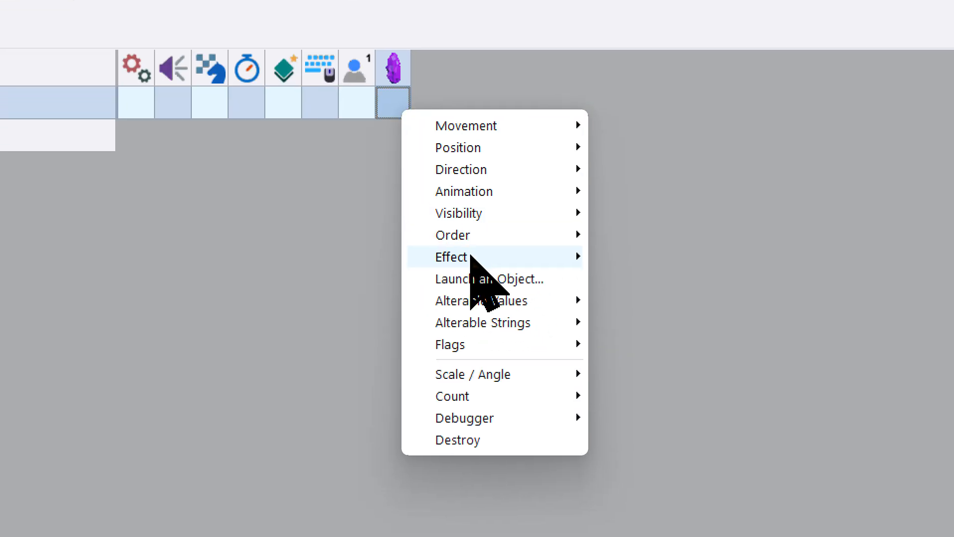
mouse_move(472, 257)
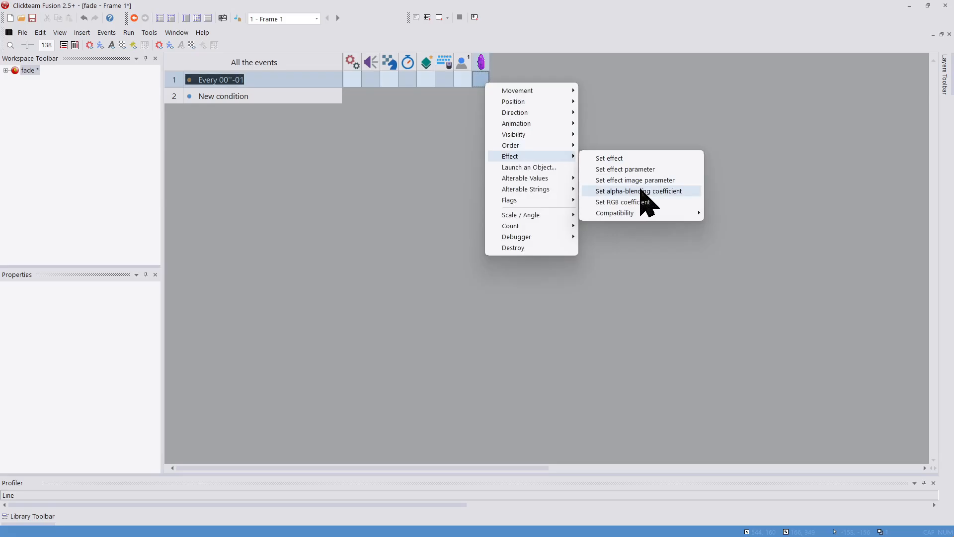
click(472, 268)
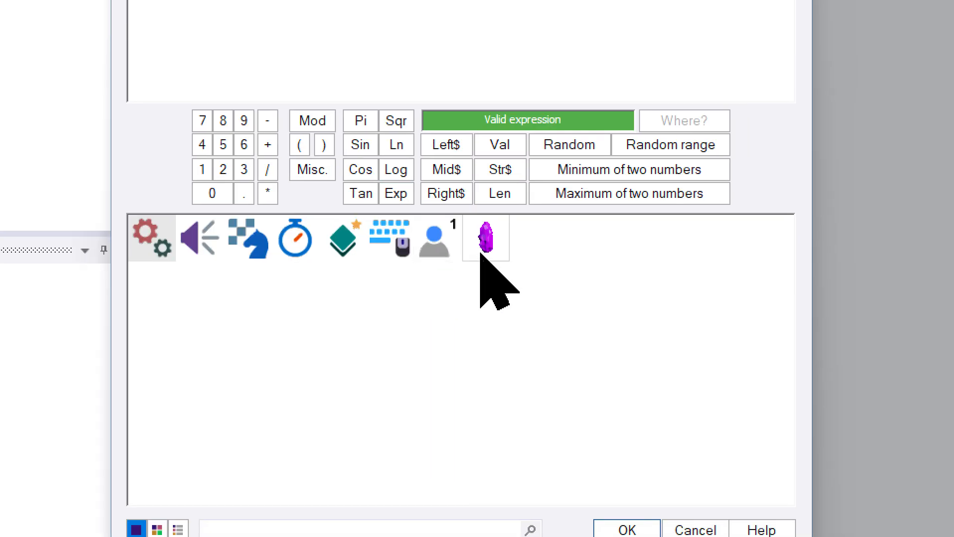
click(339, 272)
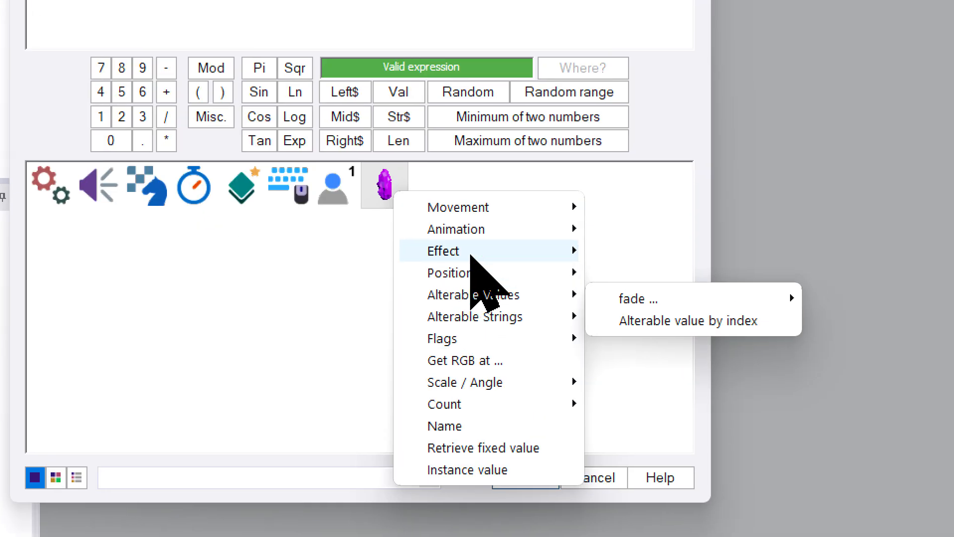
mouse_move(549, 317)
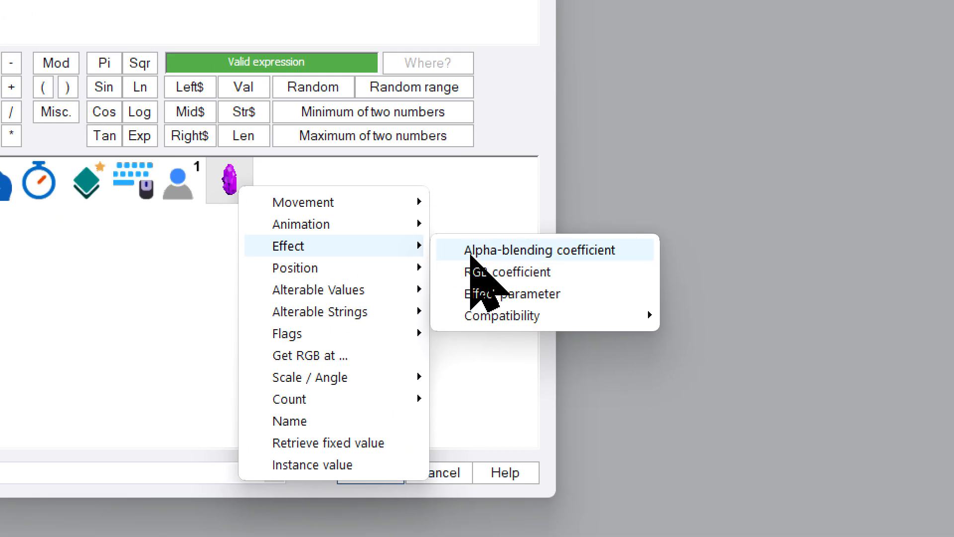
click(471, 250)
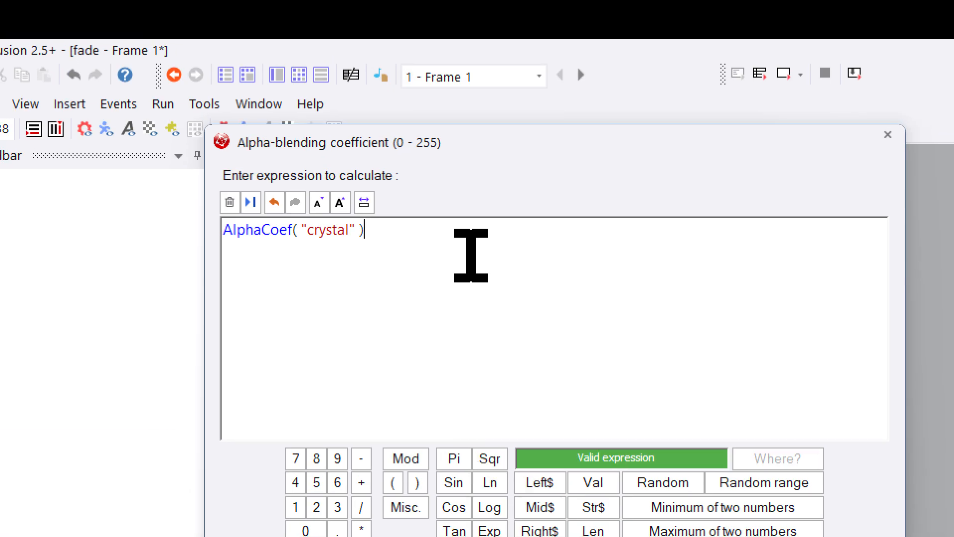
text(+1)
key(Return)
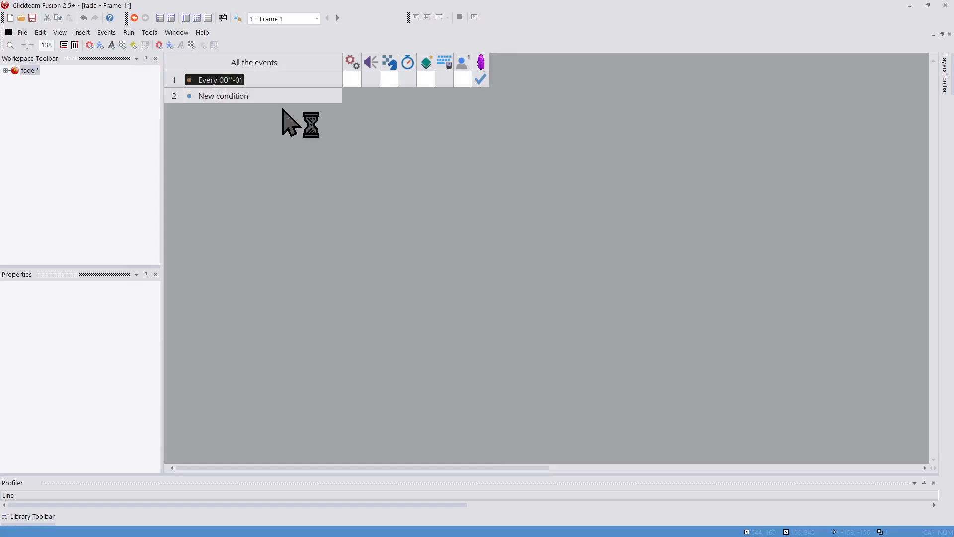
key(F7)
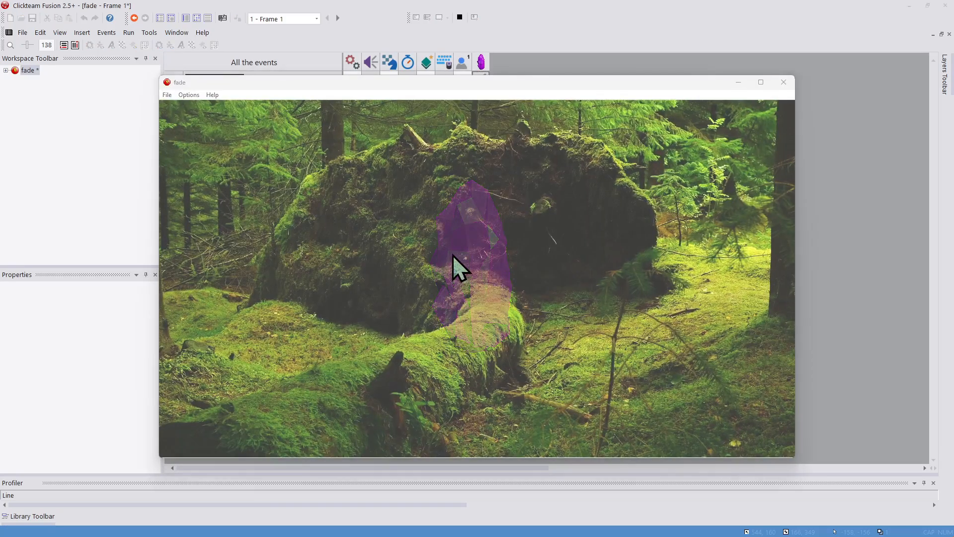
click(784, 82)
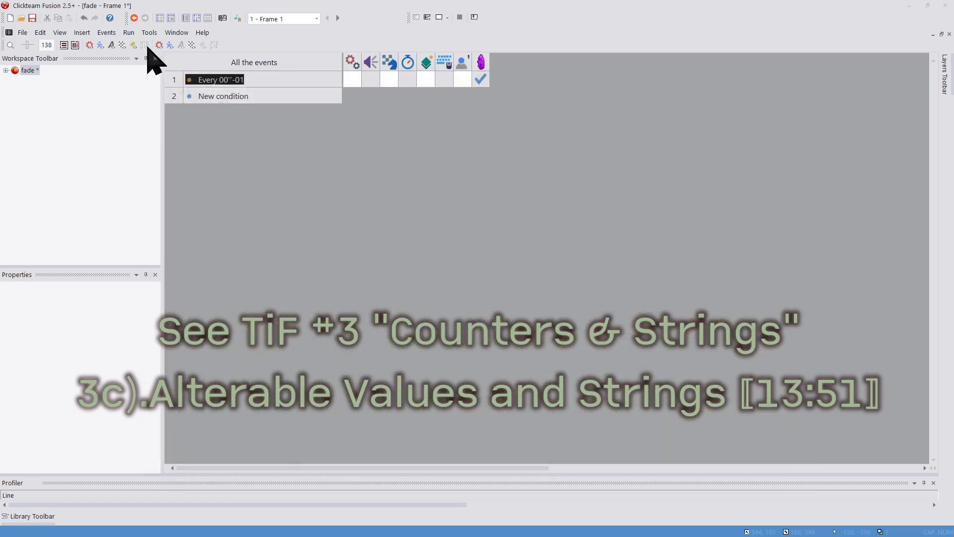
Return to the frame editor and view the crystal's alterable values in its properties.
click(185, 18)
click(580, 266)
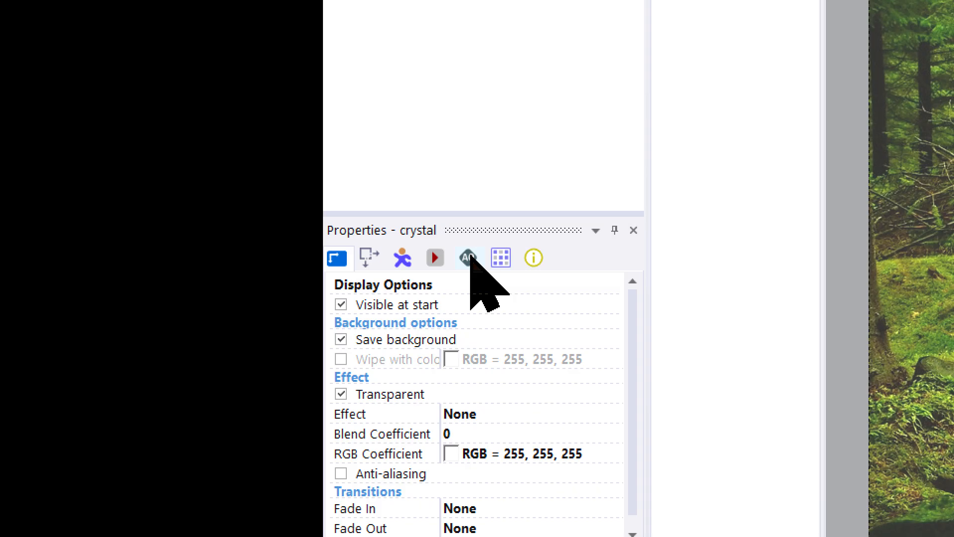
click(72, 290)
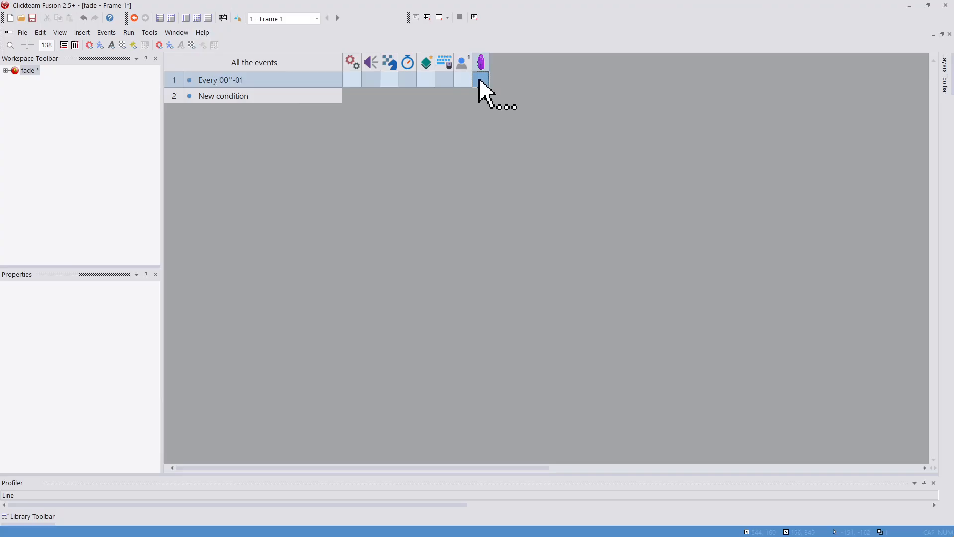
Add a crystal action to the Every 00''-01 event that adds 1 to the alterable value fade.
click(480, 80)
mouse_move(538, 176)
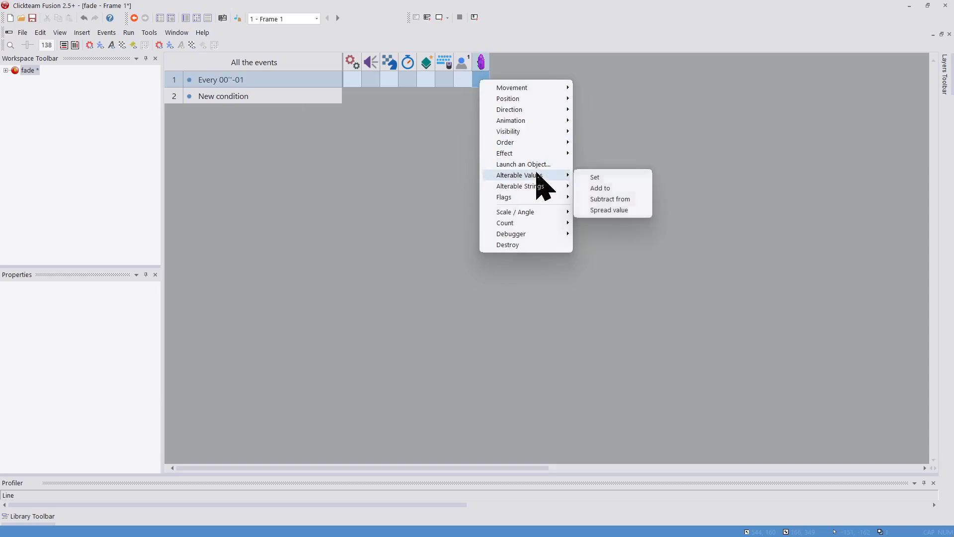
click(615, 187)
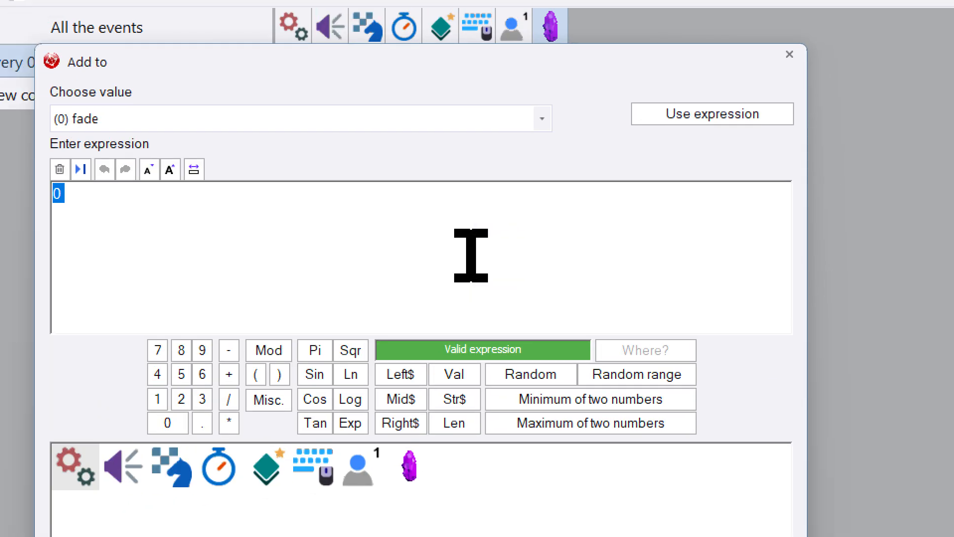
text(1)
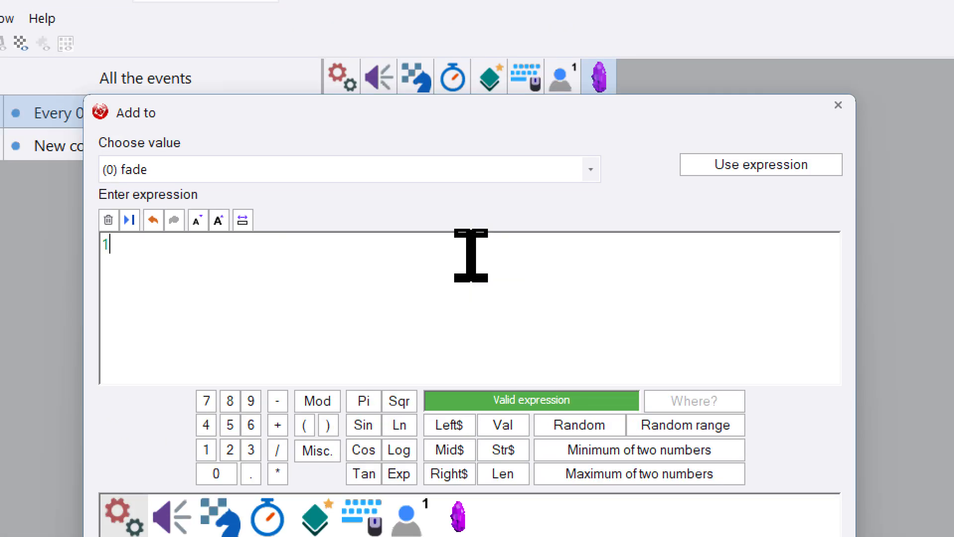
key(Return)
Add a second event with an action that sets the crystal's alpha-blending coefficient to its alterable value fade.
click(54, 99)
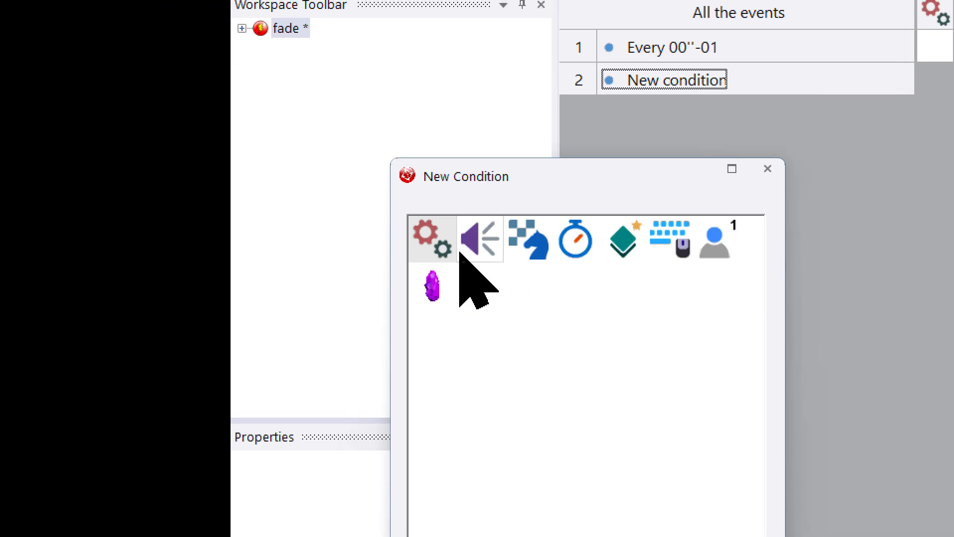
right_click(205, 410)
click(230, 425)
right_click(470, 254)
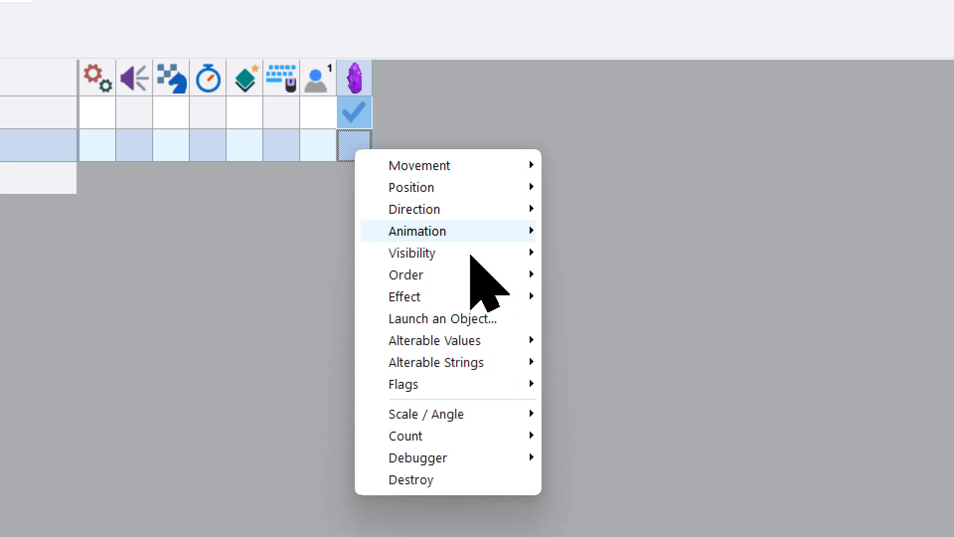
mouse_move(628, 401)
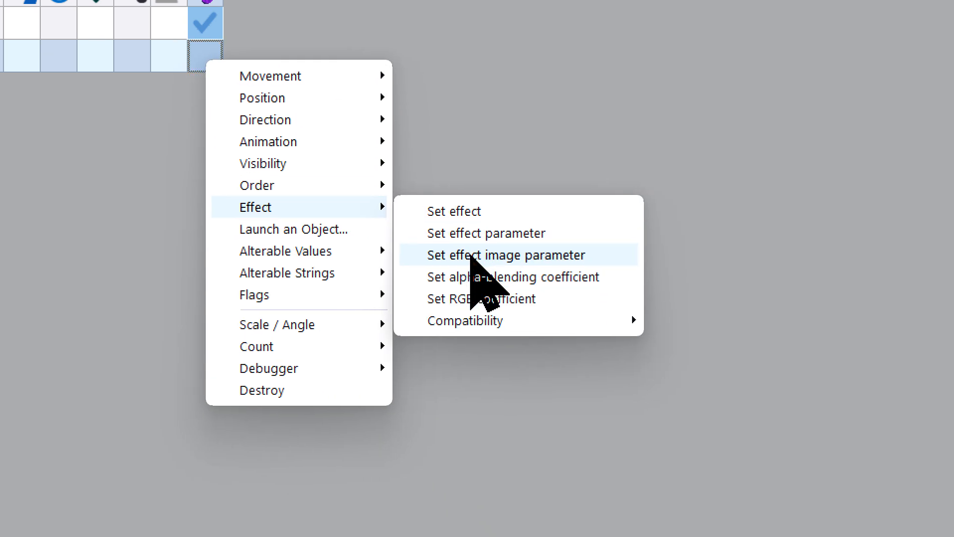
click(477, 284)
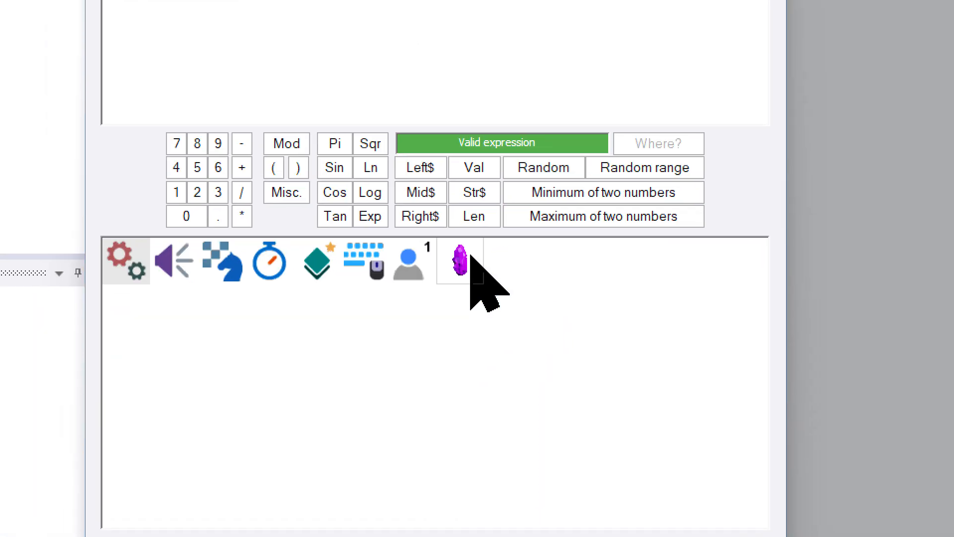
click(471, 256)
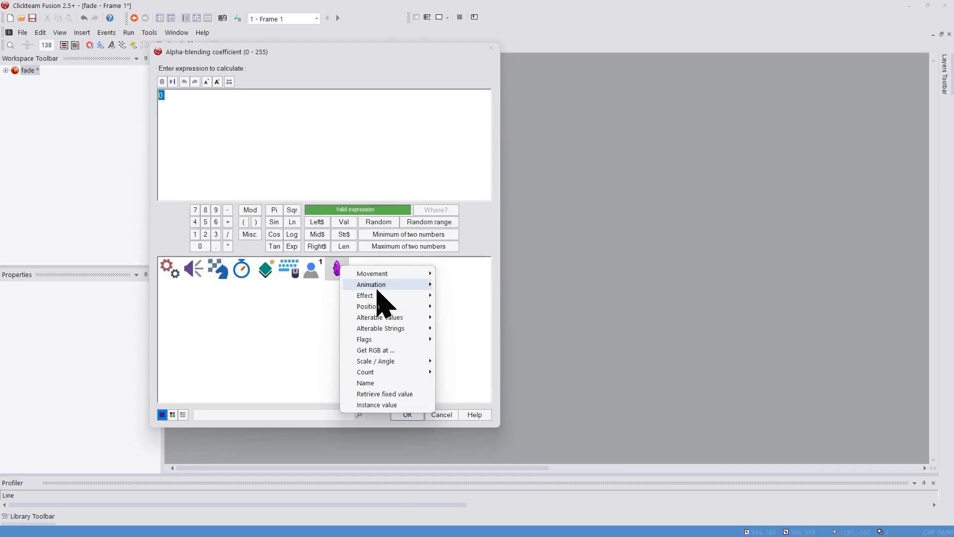
mouse_move(393, 317)
mouse_move(460, 320)
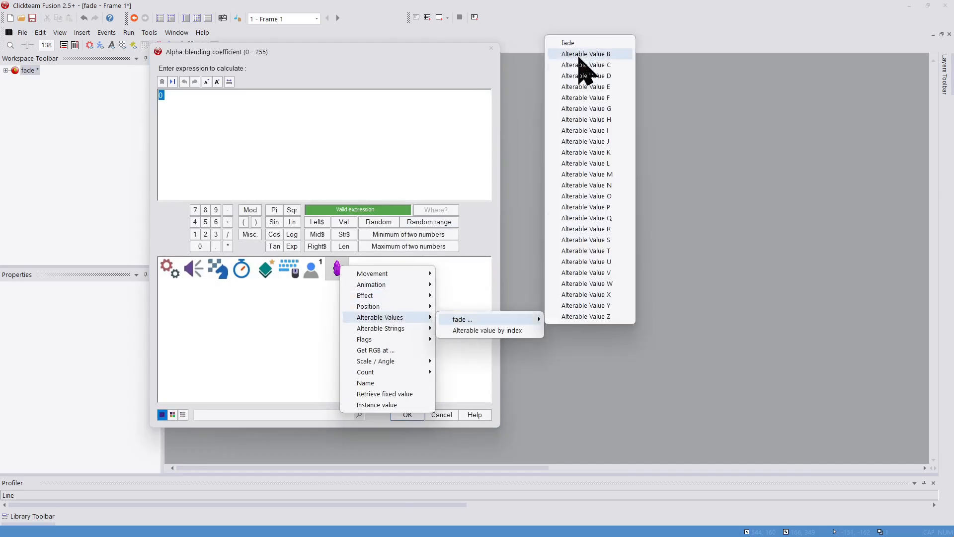
click(571, 43)
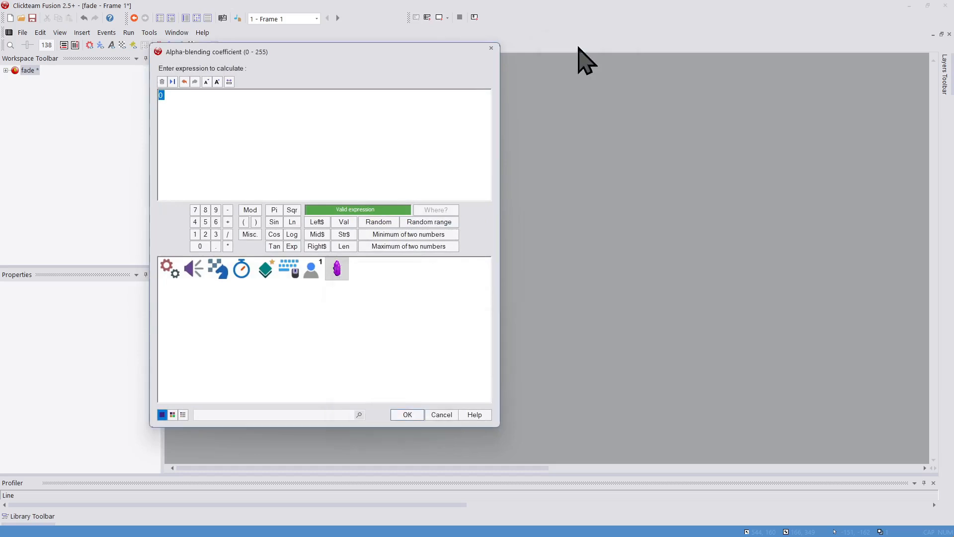
click(407, 414)
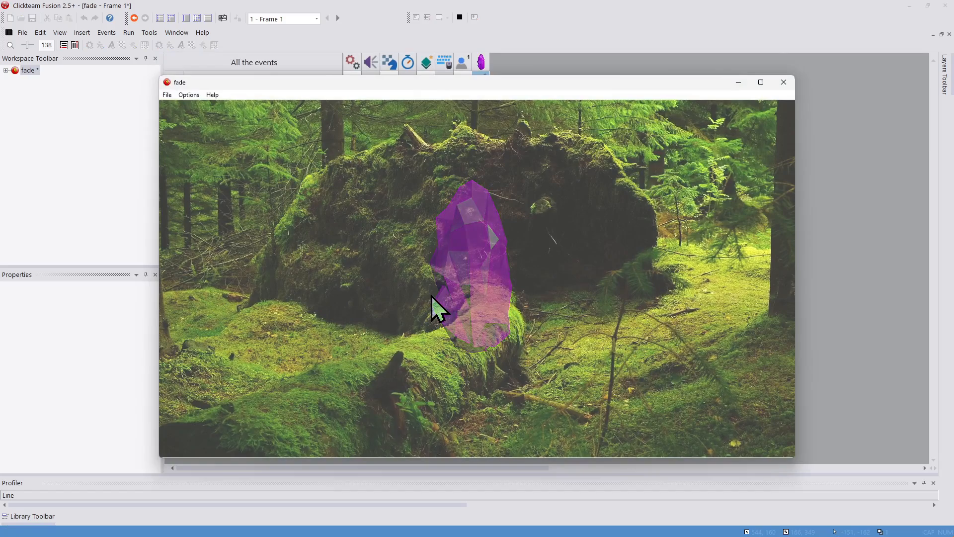
Deactivate the Every 00''-01 event and add a new event with the Always condition.
right_click(177, 80)
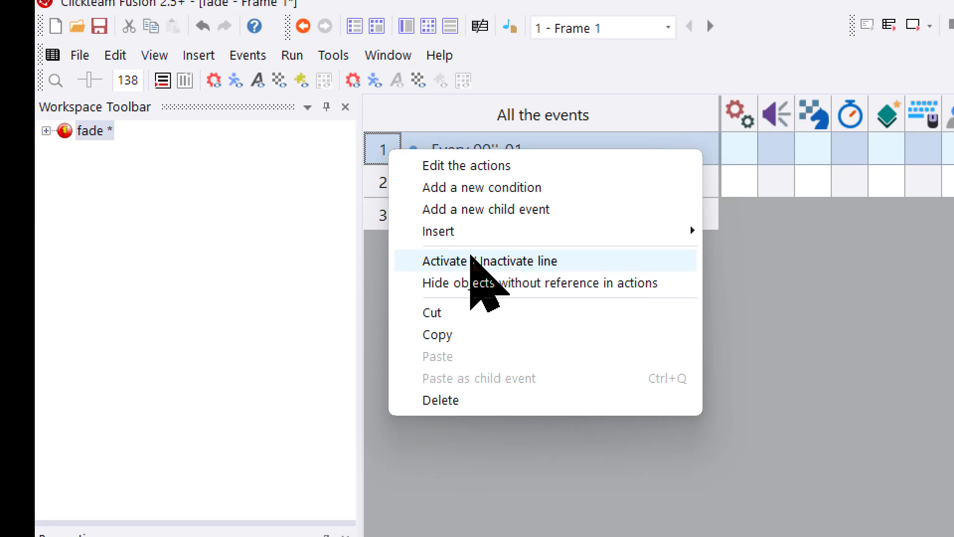
click(471, 261)
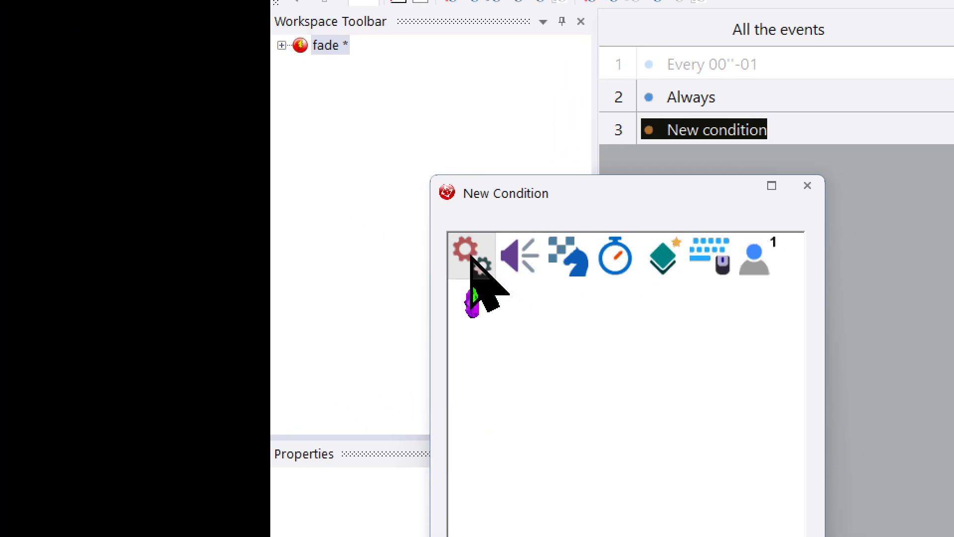
click(420, 218)
click(462, 239)
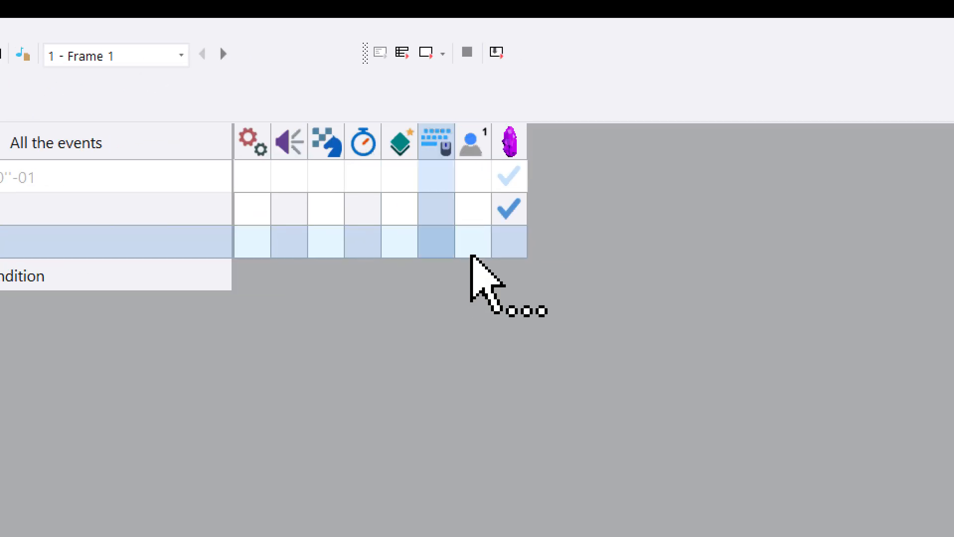
Add a crystal action to the new Always event setting fade to ODistance( "crystal", XMouse, YMouse ), and test-run the application.
click(510, 243)
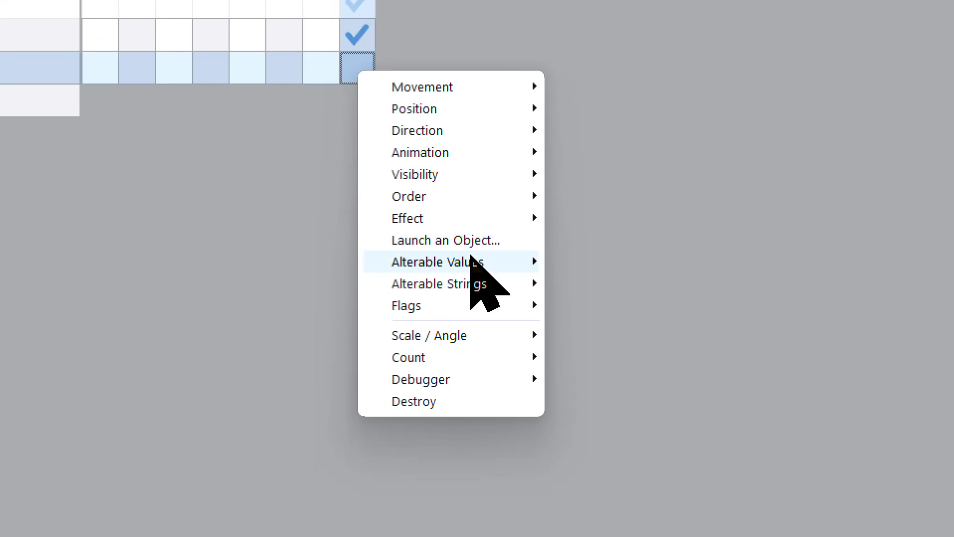
mouse_move(486, 273)
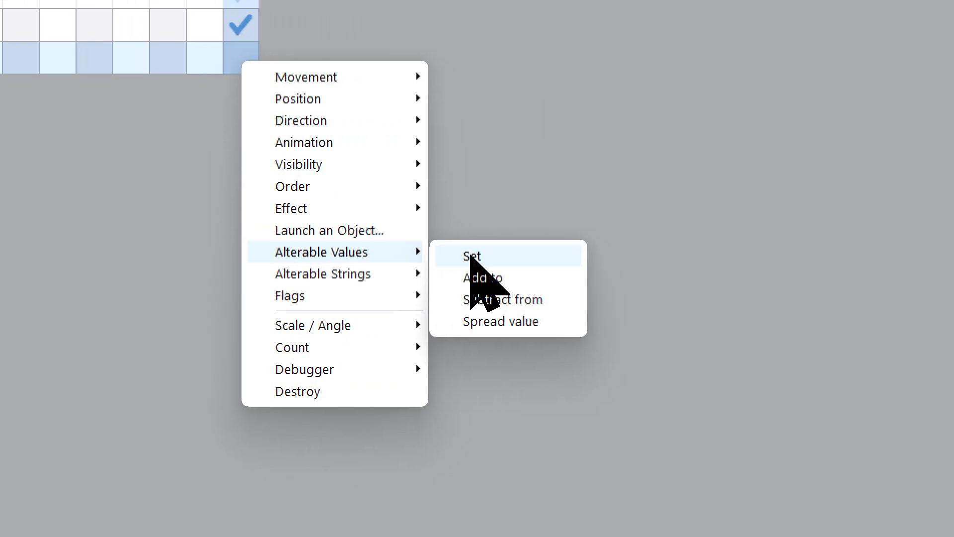
click(470, 258)
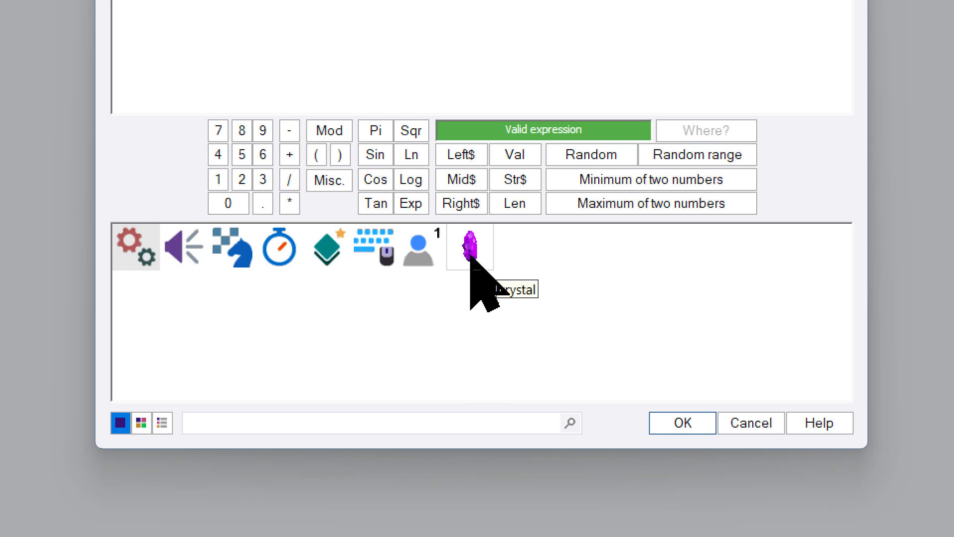
click(416, 289)
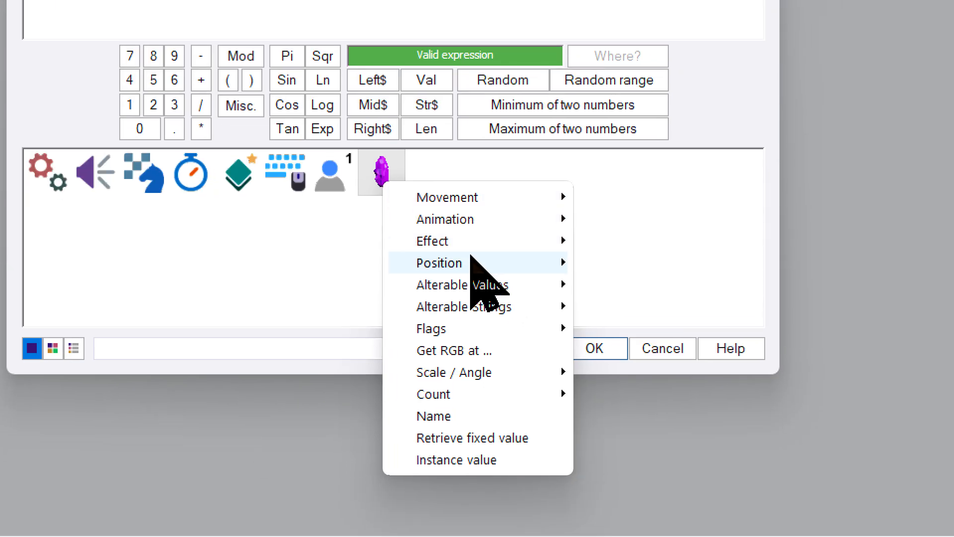
mouse_move(441, 327)
click(472, 490)
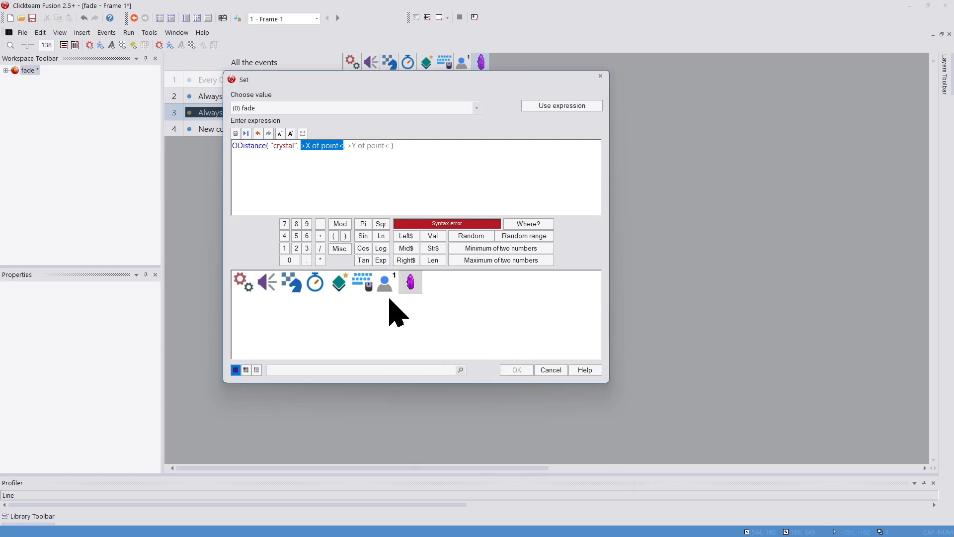
click(362, 286)
click(377, 293)
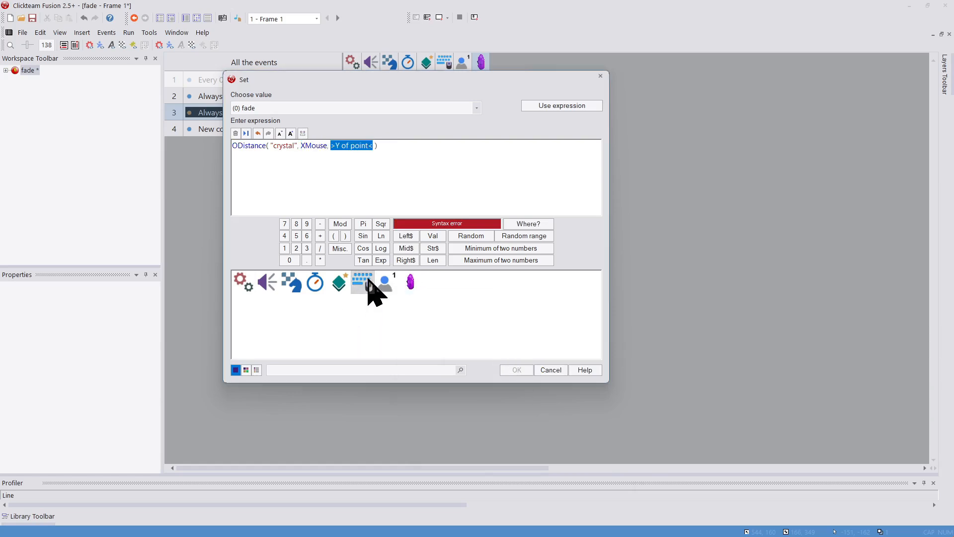
click(371, 287)
click(380, 298)
click(521, 376)
key(F7)
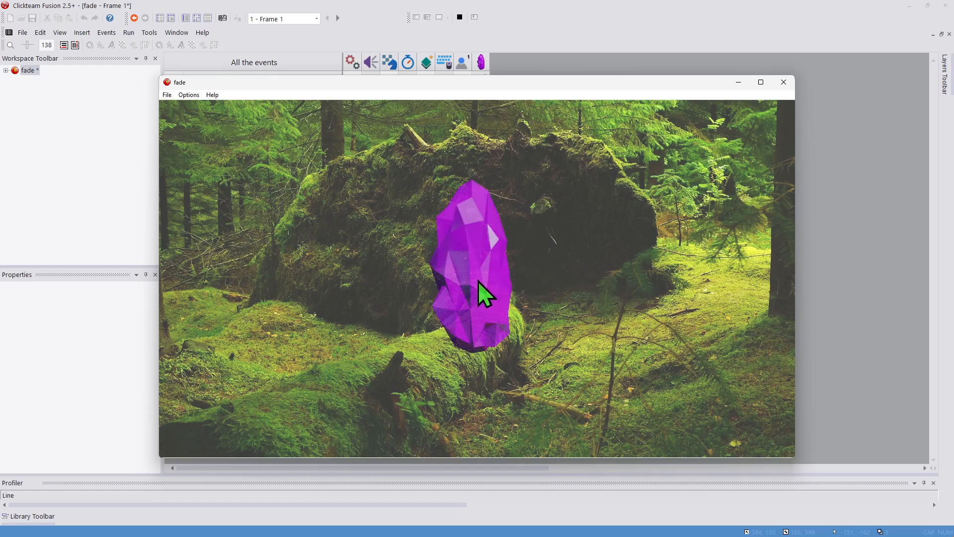
key(alt+F4)
Change the expression of the crystal's fade action in event 3 to 255-ODistance( "crystal", XMouse, YMouse ).
right_click(479, 117)
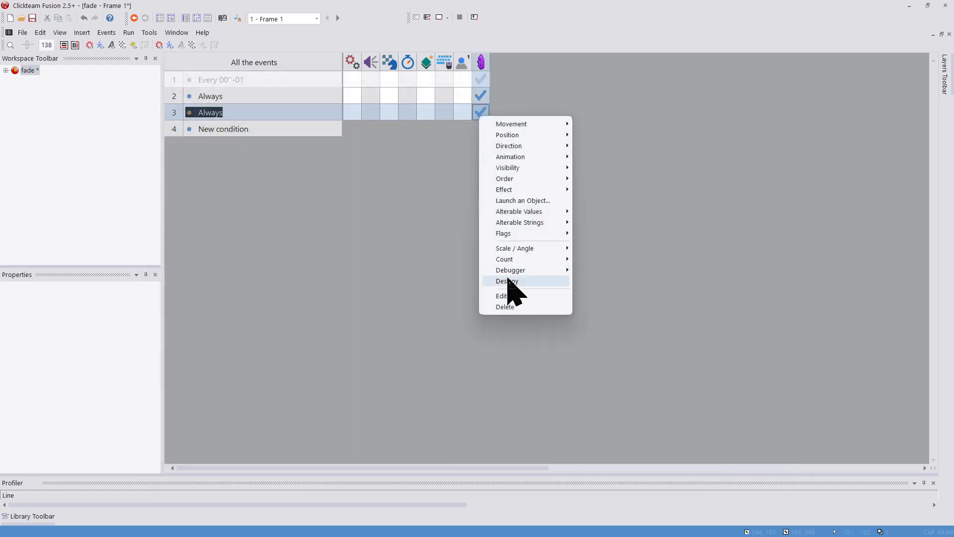
click(516, 300)
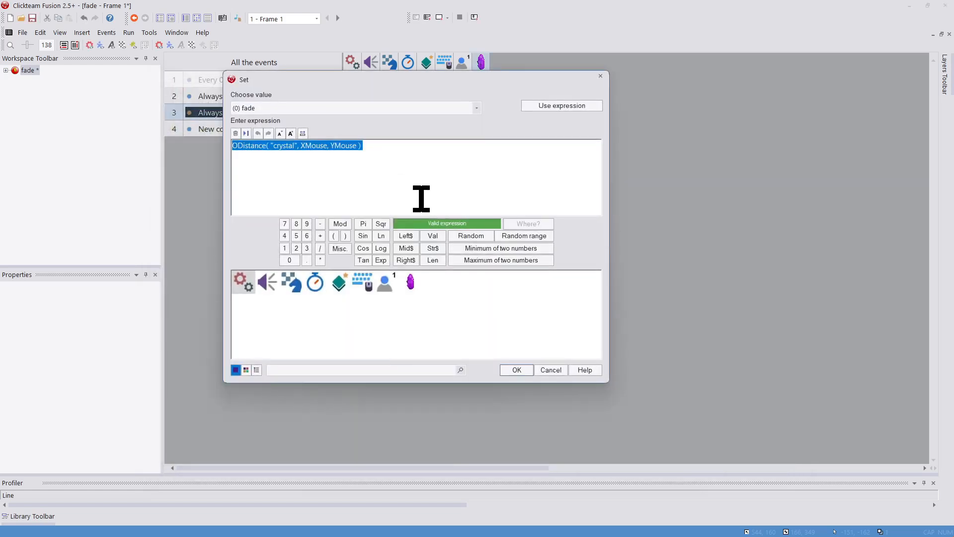
key(Home)
text(255-)
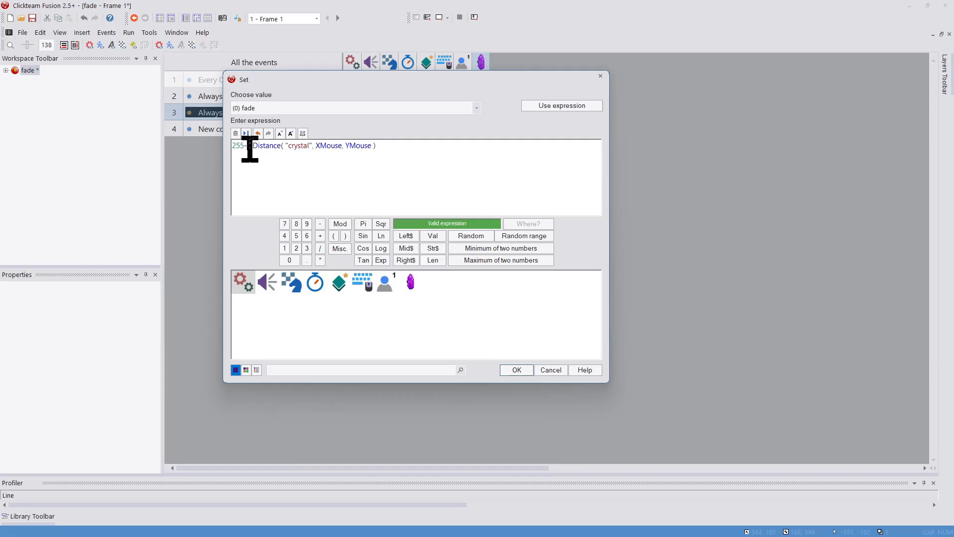
click(511, 371)
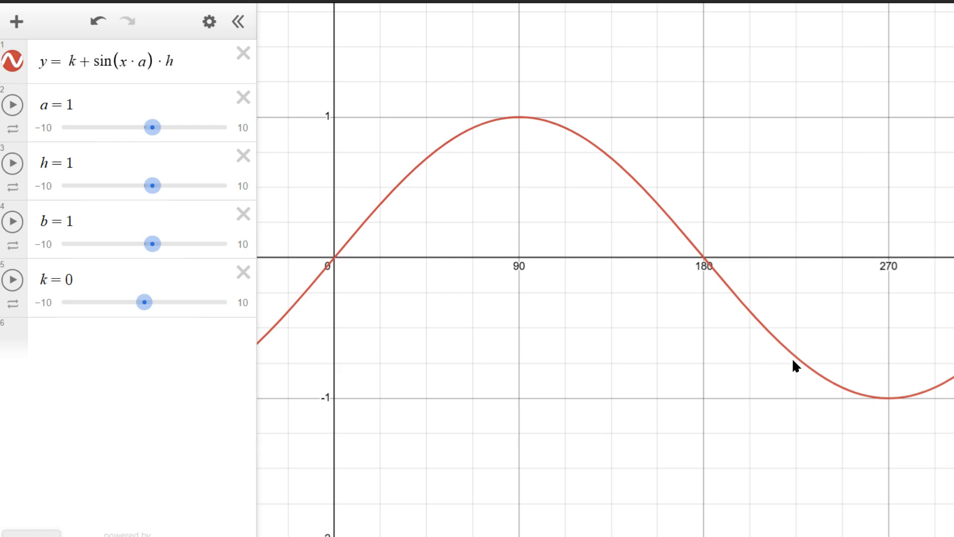
Switch to the graphing calculator and examine the curve y = k + sin(x·a)·h from 0 to 360 degrees.
drag(97, 64, 110, 68)
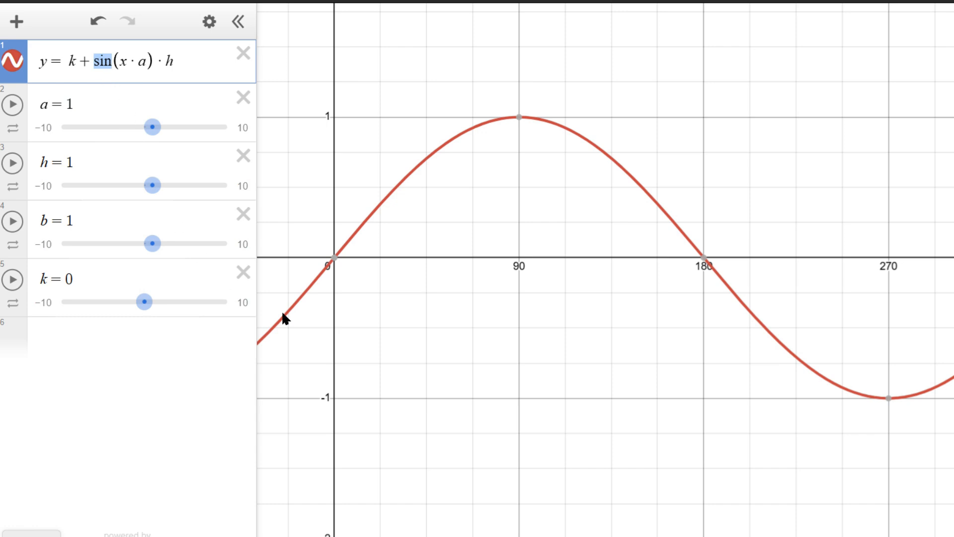
mouse_move(334, 263)
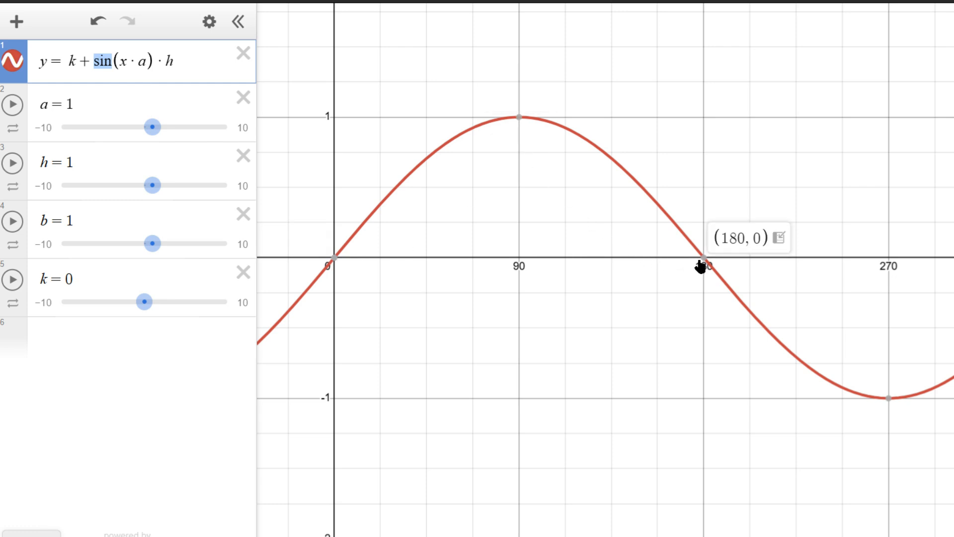
drag(809, 307, 457, 293)
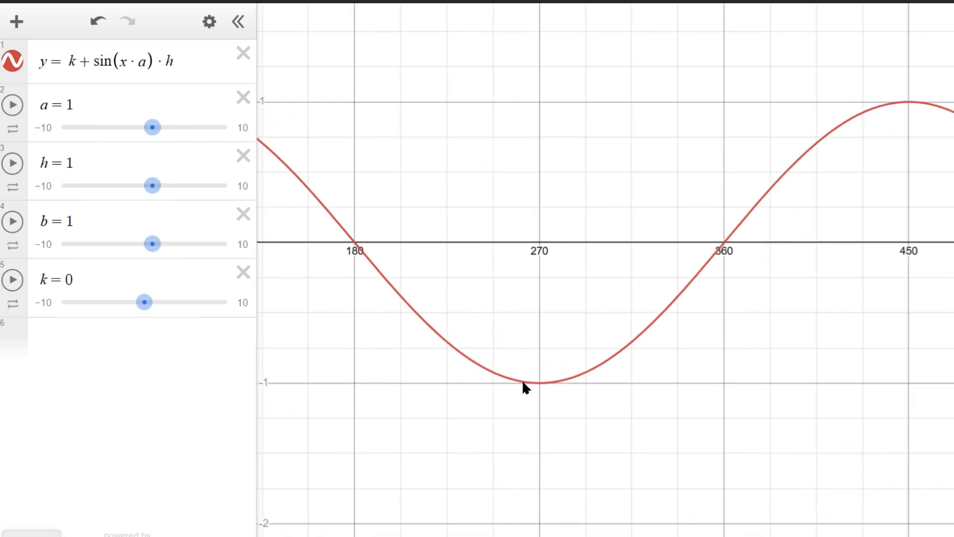
click(538, 382)
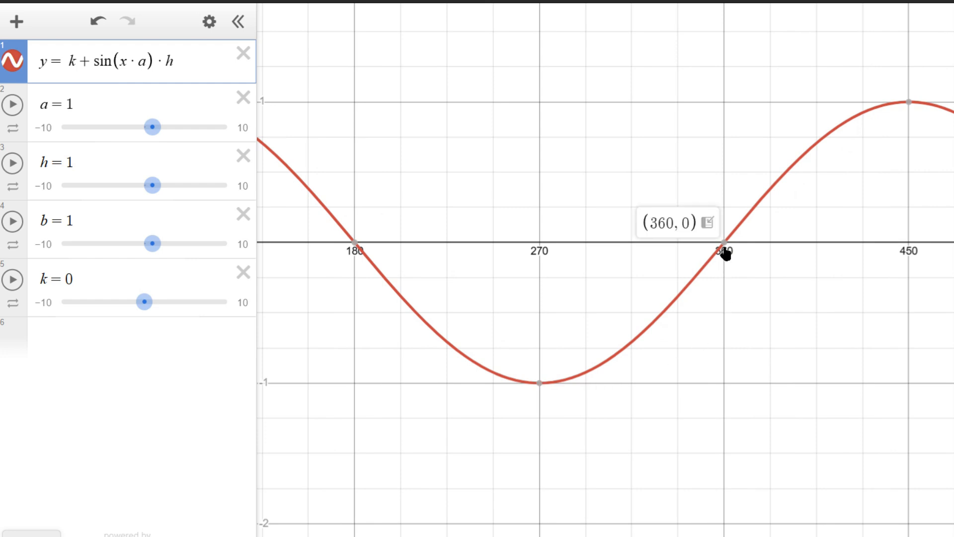
mouse_move(715, 278)
mouse_down()
mouse_move(694, 307)
mouse_move(740, 273)
mouse_move(578, 377)
mouse_up()
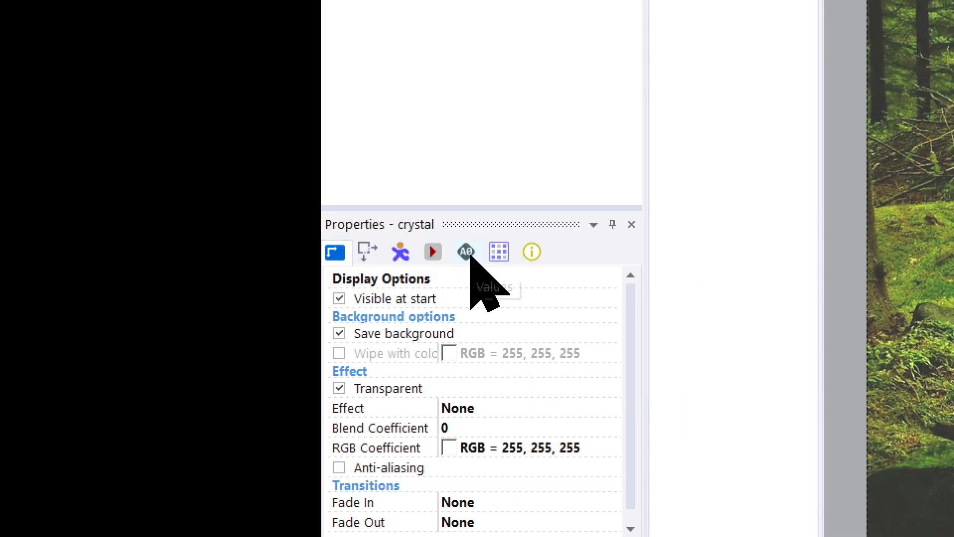
Add a second alterable value to the crystal and name it sin count.
click(466, 251)
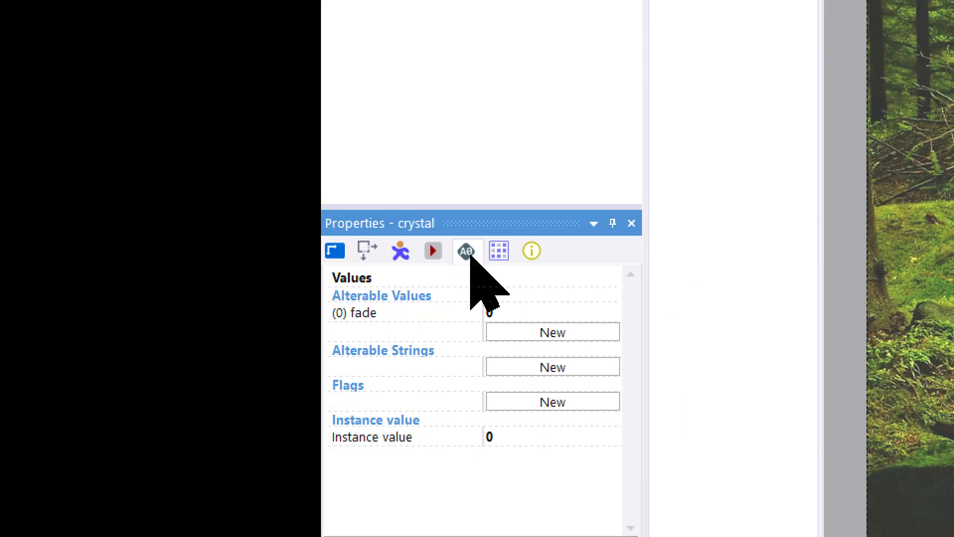
click(522, 331)
click(471, 255)
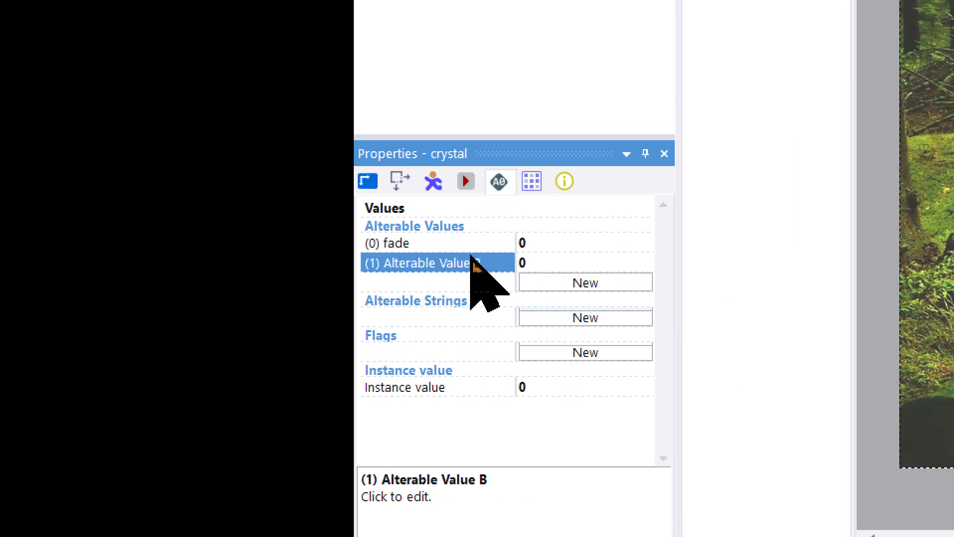
click(471, 254)
text(sin count)
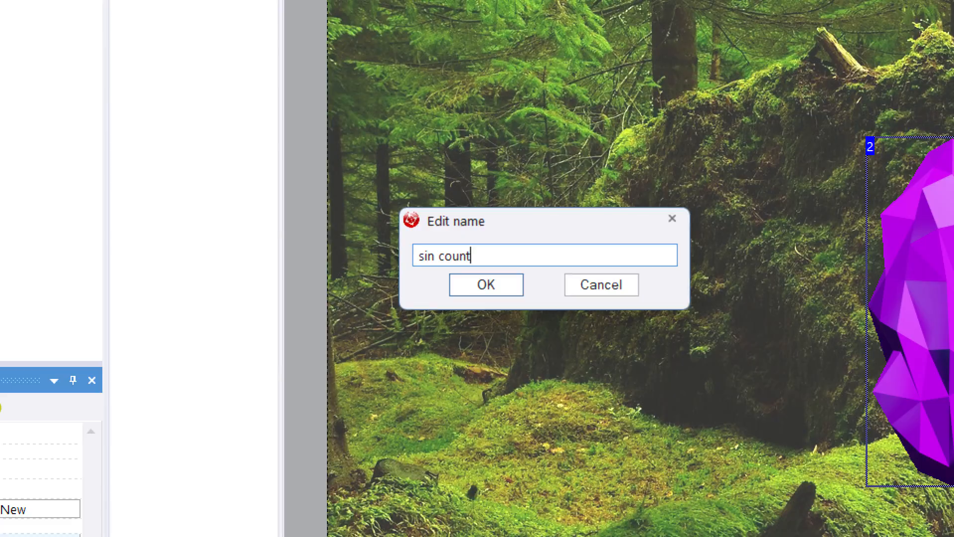
click(486, 284)
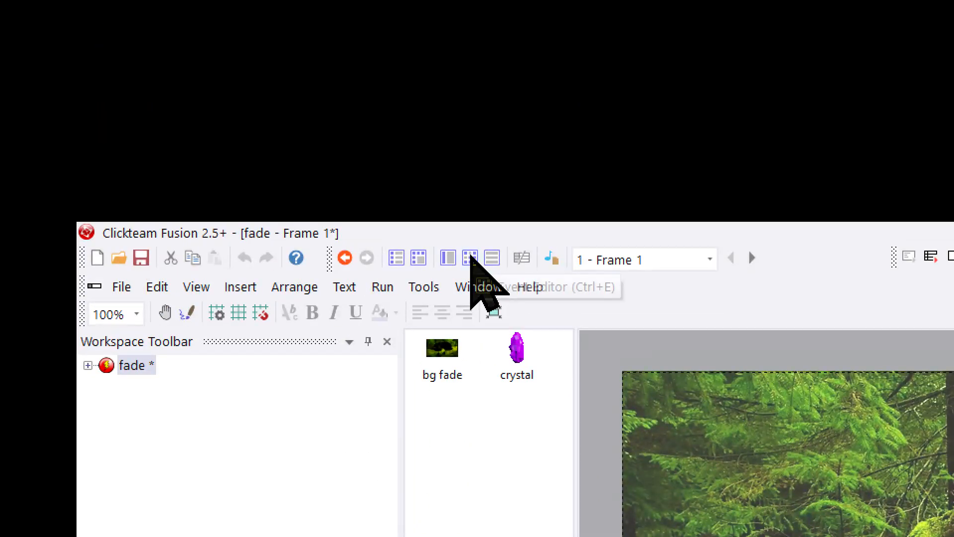
Return to the event editor, deactivate the second Always event and add a timer event Every 00''-01.
click(470, 255)
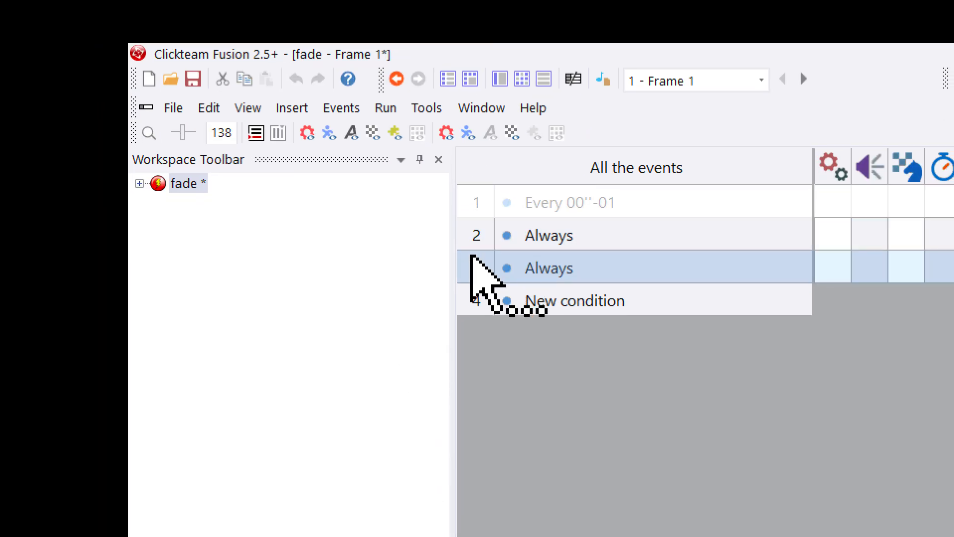
right_click(471, 259)
click(522, 372)
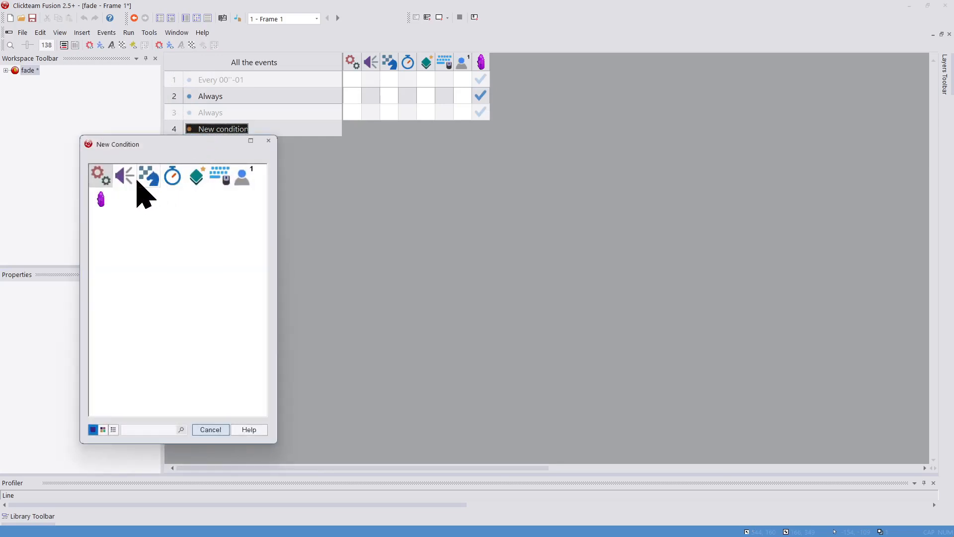
click(173, 176)
click(183, 206)
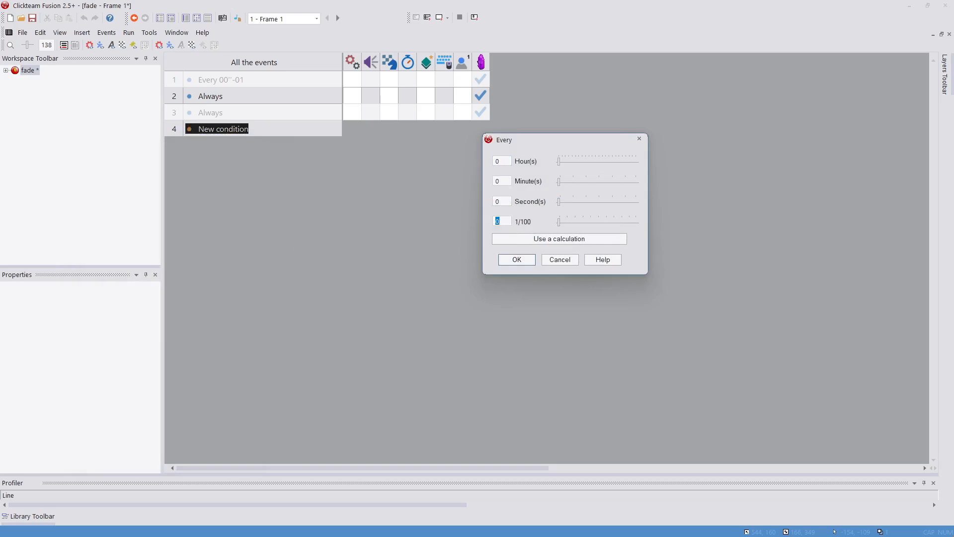
key(Return)
Add a crystal action to the new Every 00''-01 event that adds 1 to the alterable value sin count.
right_click(481, 128)
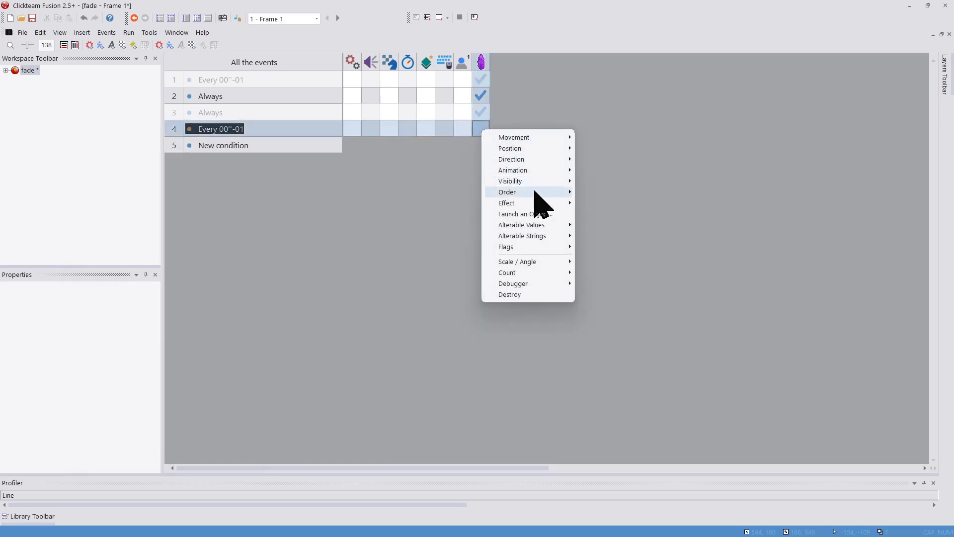
mouse_move(541, 225)
click(605, 237)
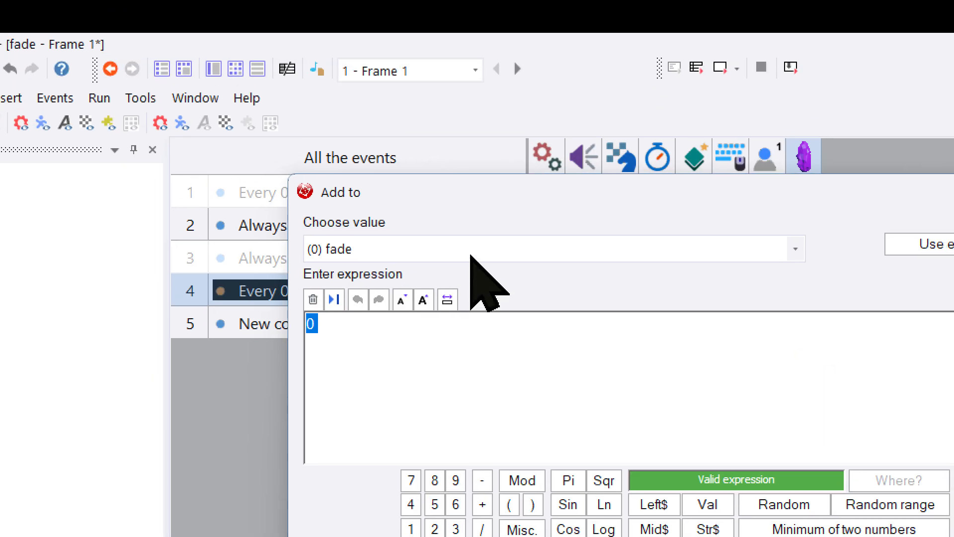
click(482, 193)
click(484, 239)
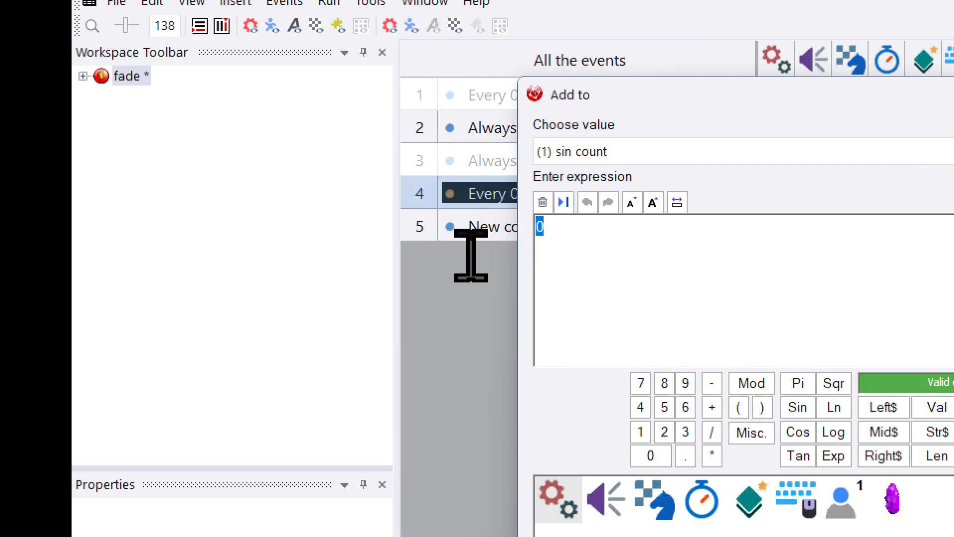
text(1)
click(472, 255)
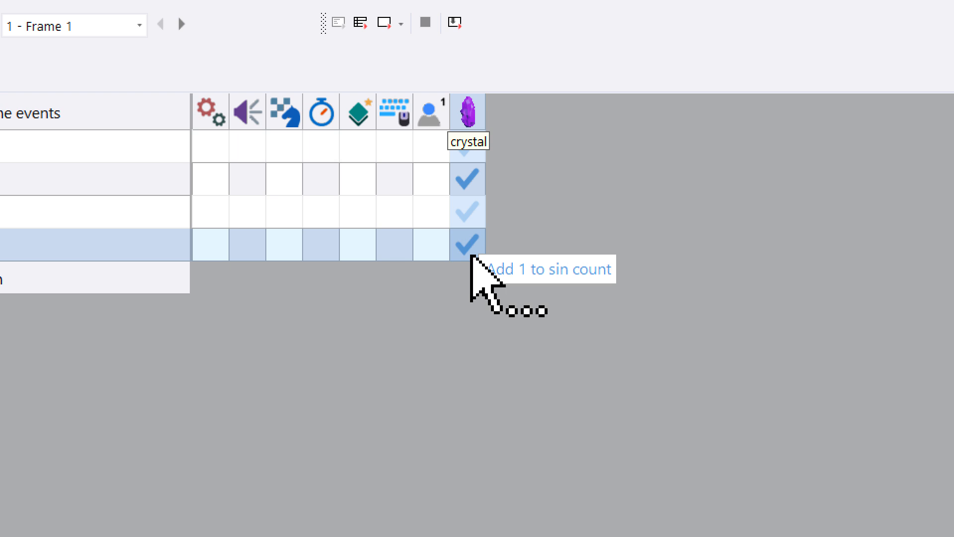
Add a crystal action to the active Every 00''-01 event that sets fade to Sin( sin count( "crystal" ) ).
right_click(471, 256)
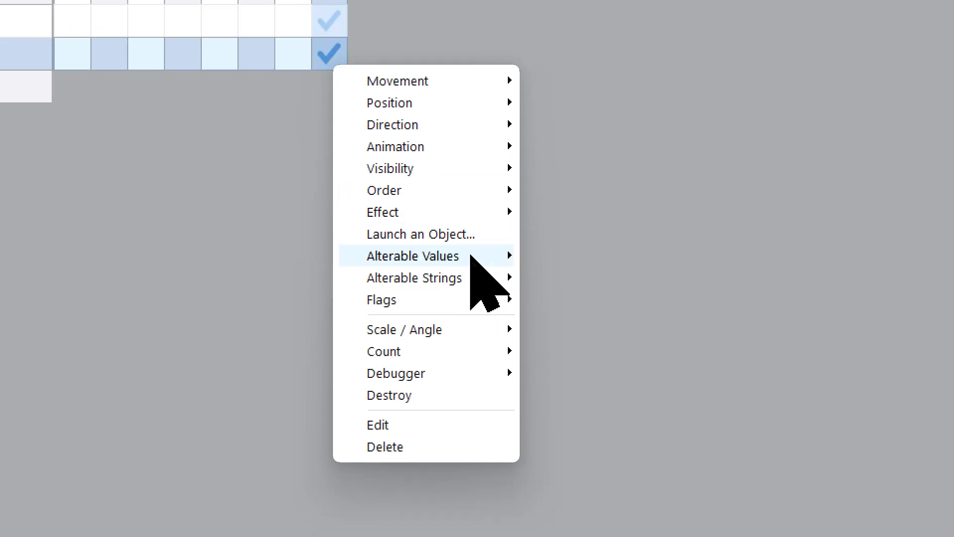
mouse_move(644, 446)
click(550, 260)
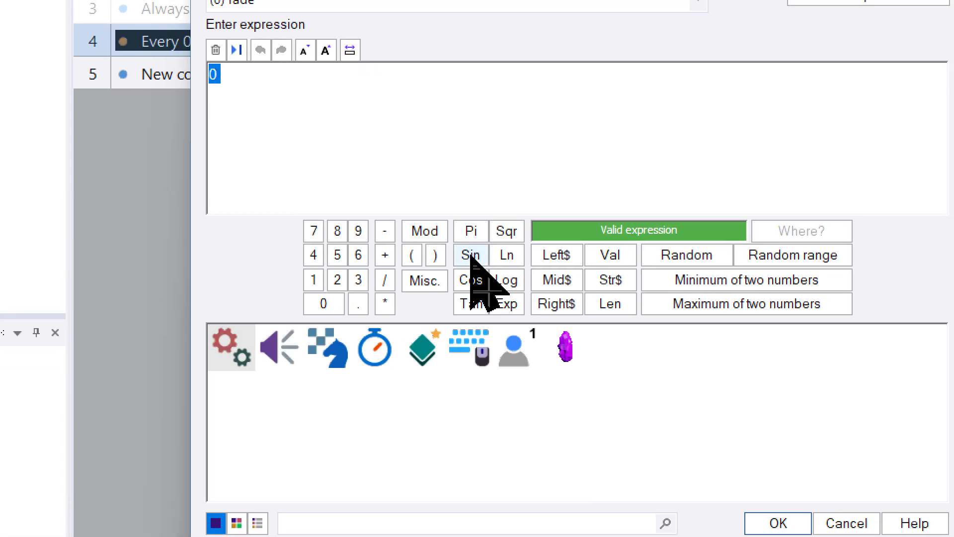
click(548, 483)
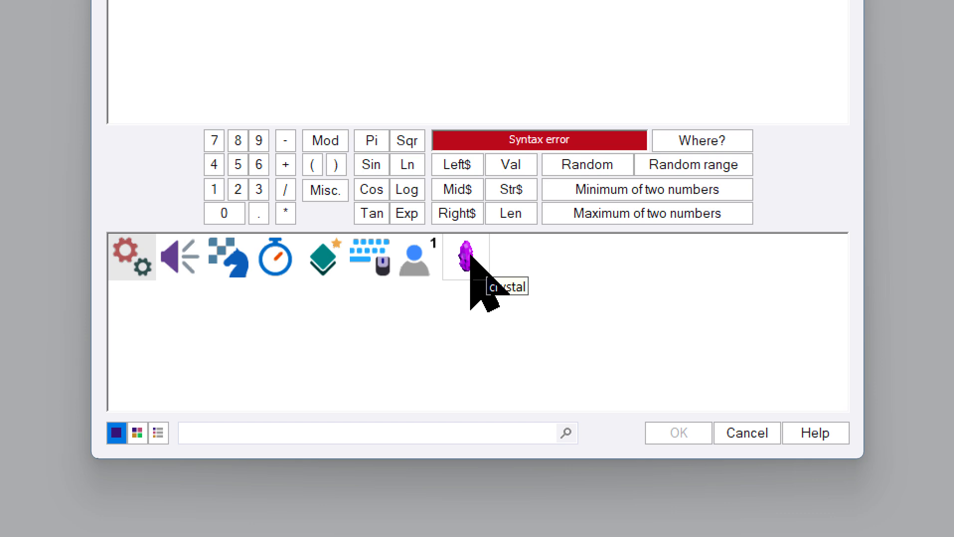
click(469, 255)
mouse_move(690, 350)
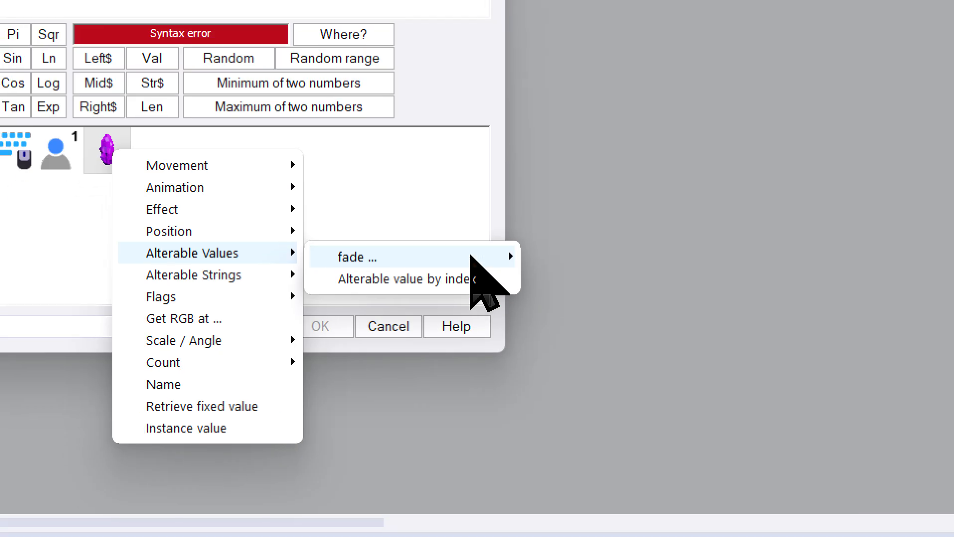
mouse_move(470, 255)
click(466, 97)
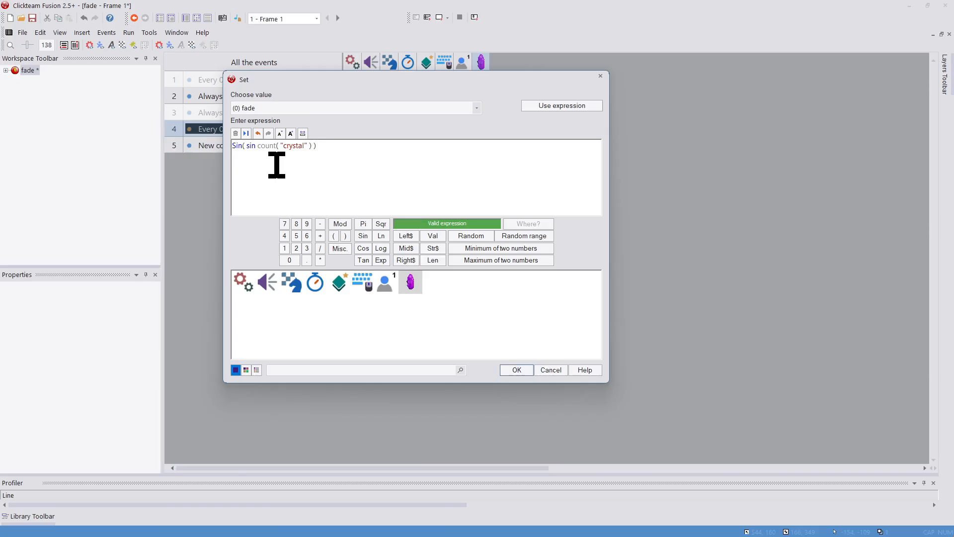
Extend the fade expression to (1+Sin( sin count( "crystal" ) ))*128, accept it and test-run the application.
text(1+Sin()
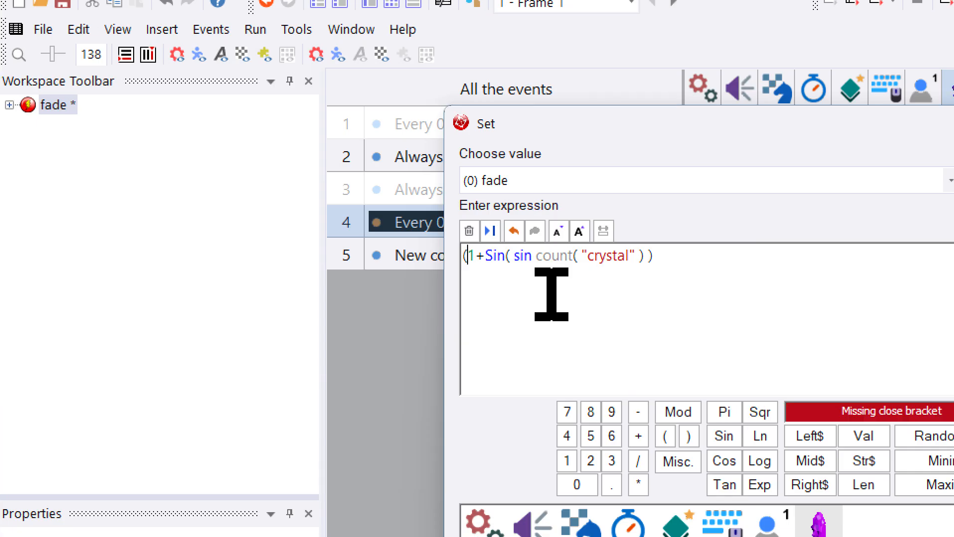
key(End)
text())
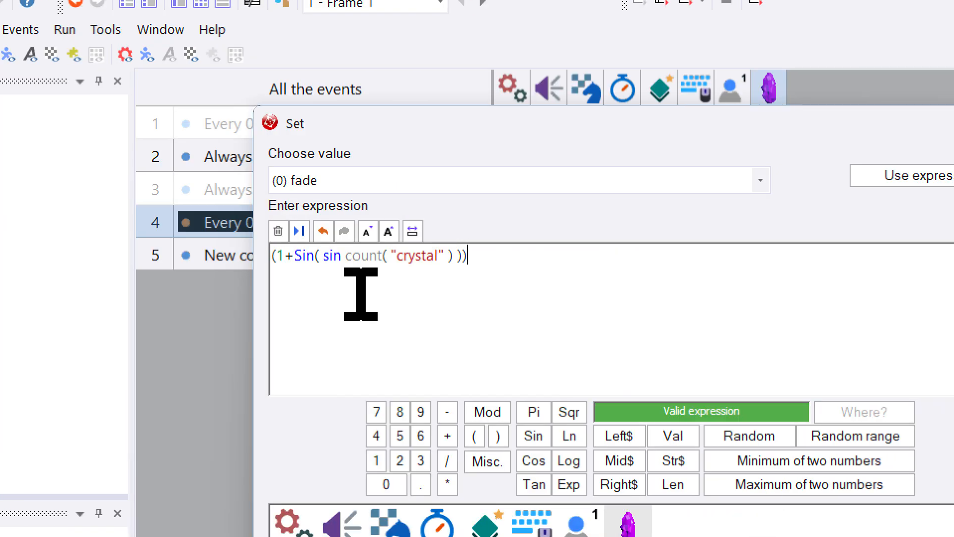
text(*)
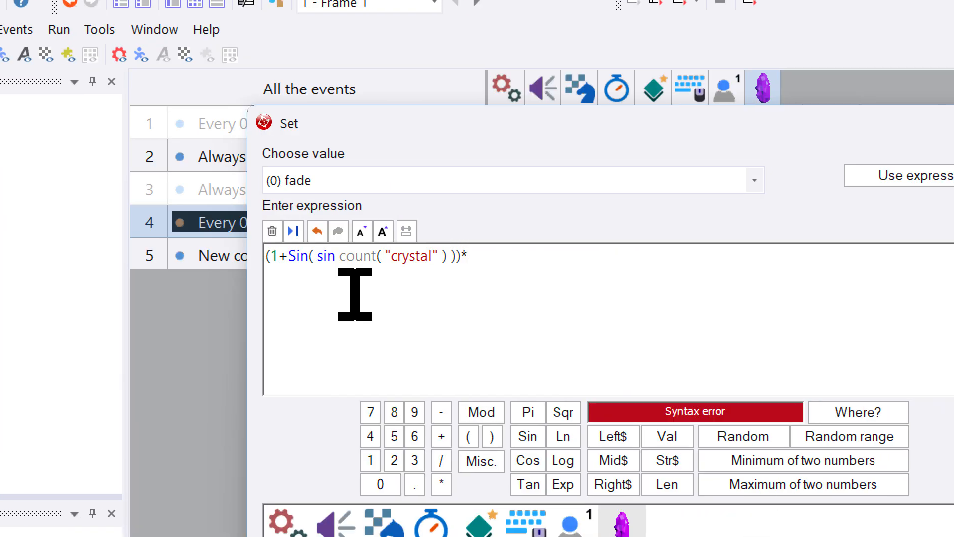
text(128)
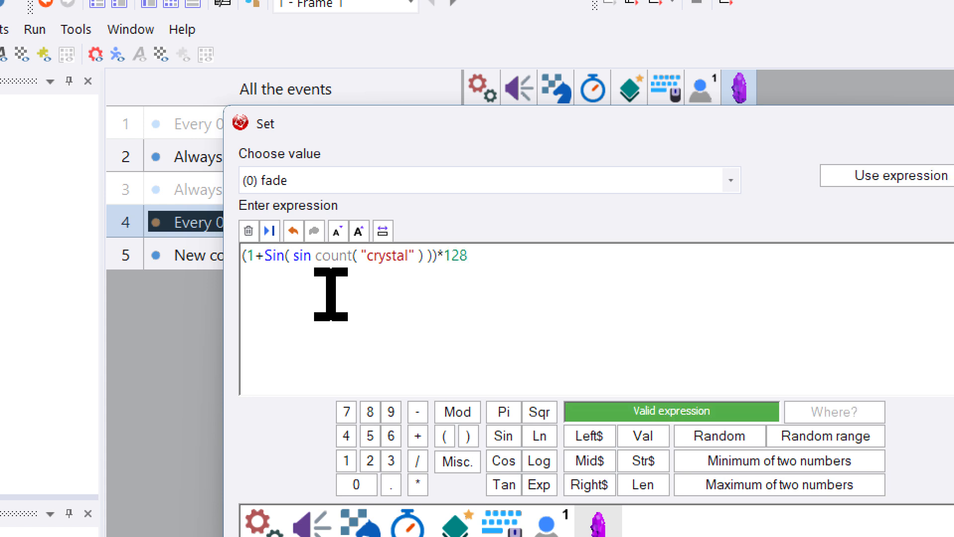
key(Return)
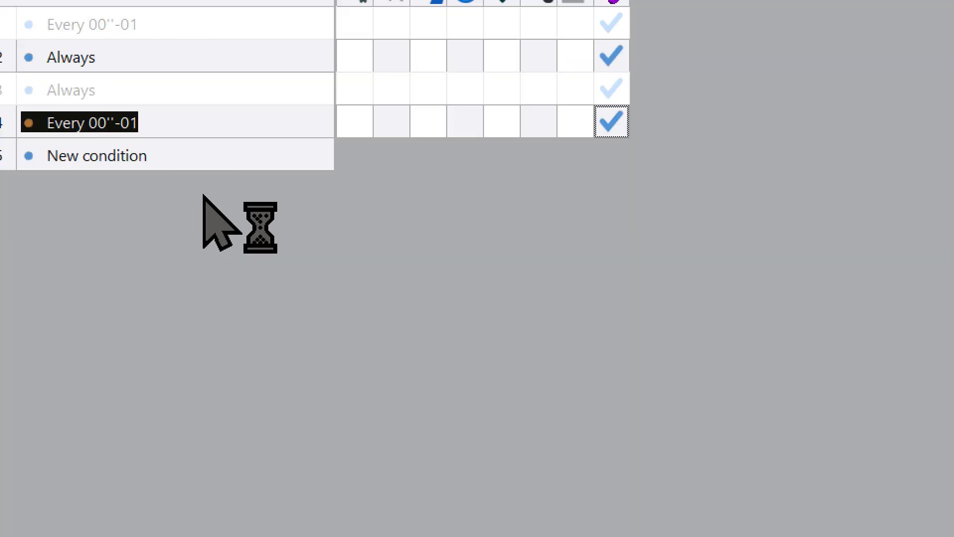
key(F8)
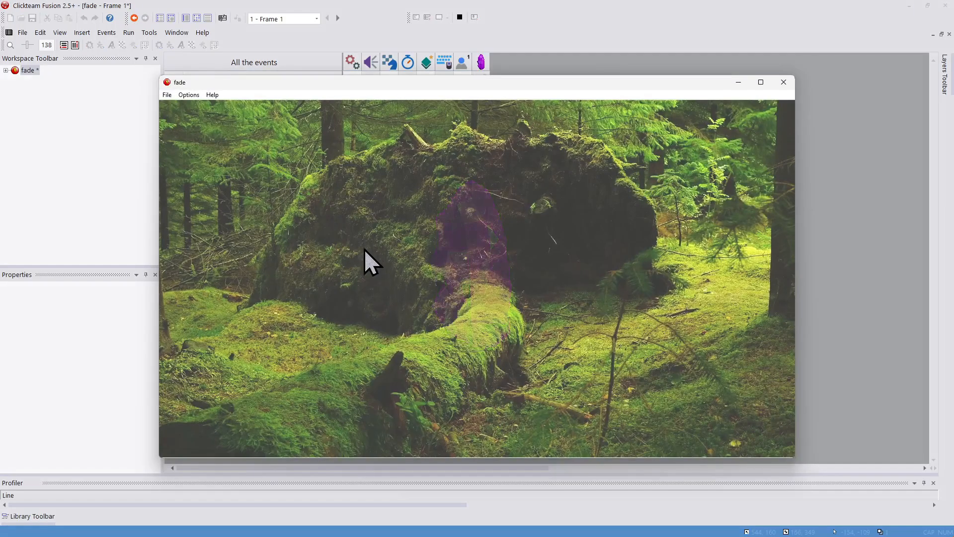
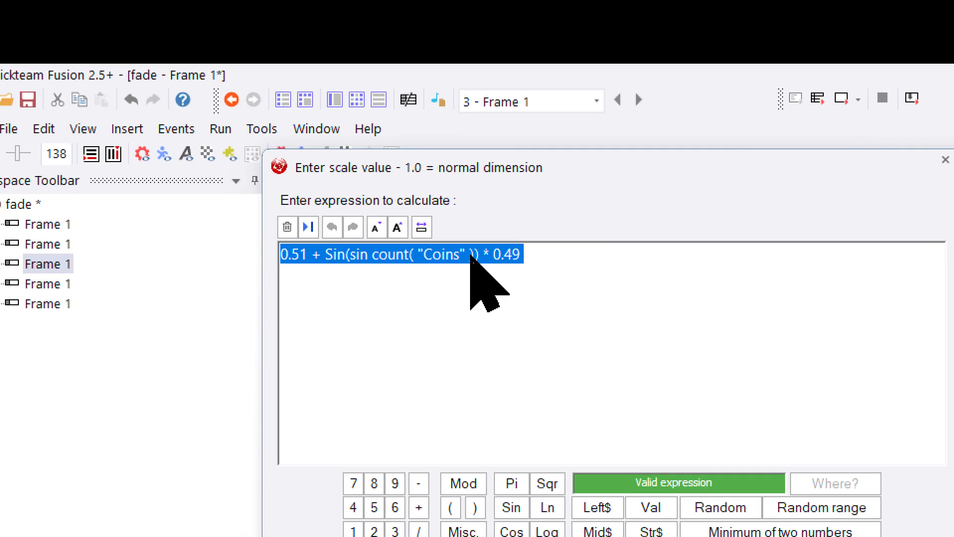
Multiply sin count( "Coins" ) by 4 inside the Sin function of the coins' scale expression and accept it.
click(487, 243)
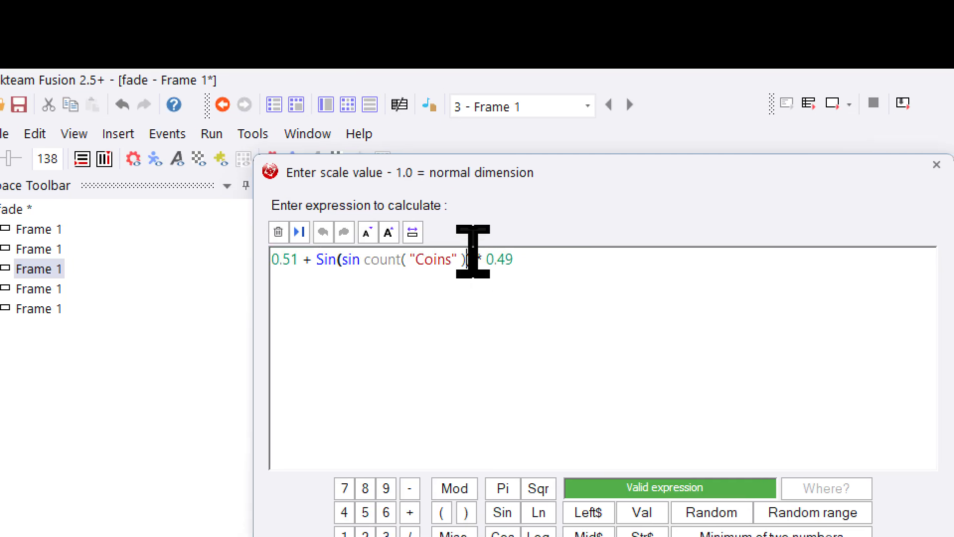
text(*)
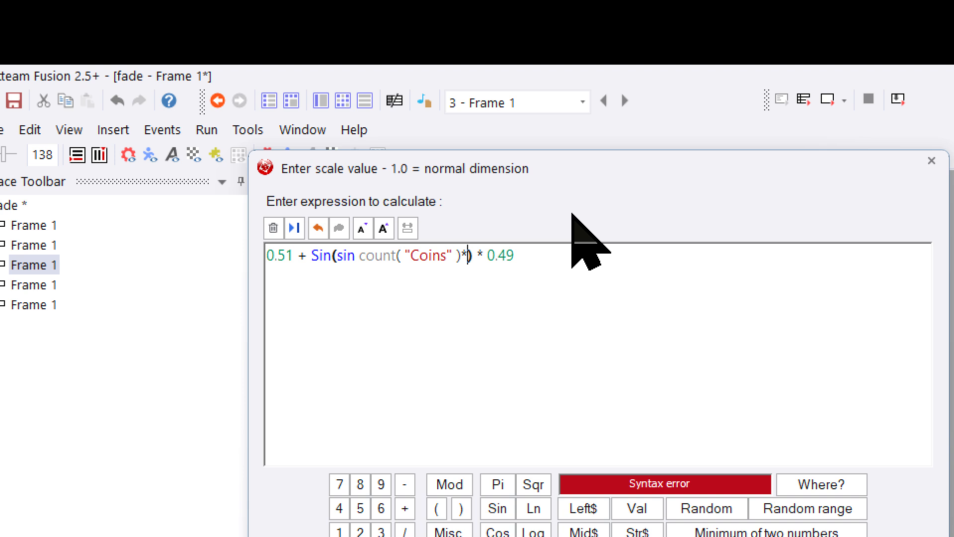
text(4)
key(Return)
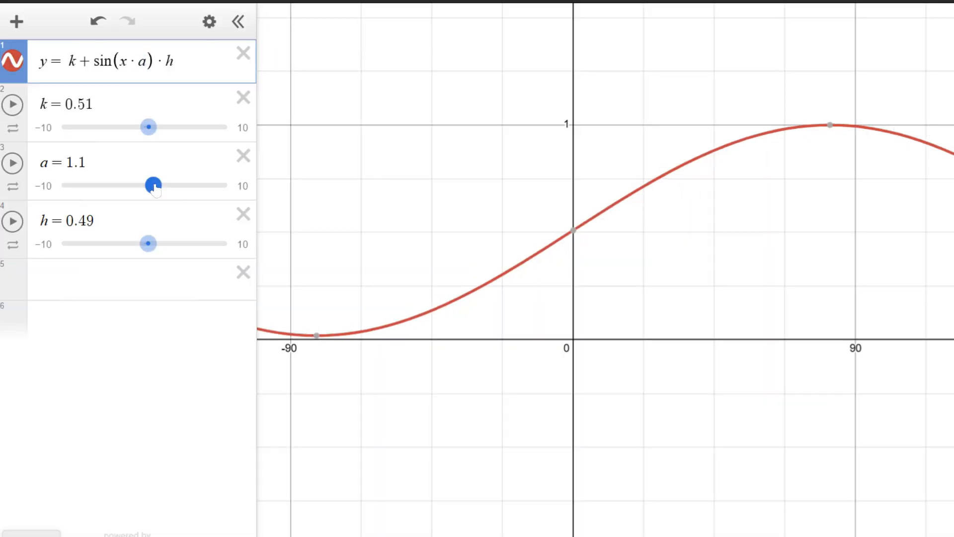
Vary a in the graphing calculator's sine function, examine the curve over a wider range, and close the brain frame's test run.
drag(153, 186, 179, 192)
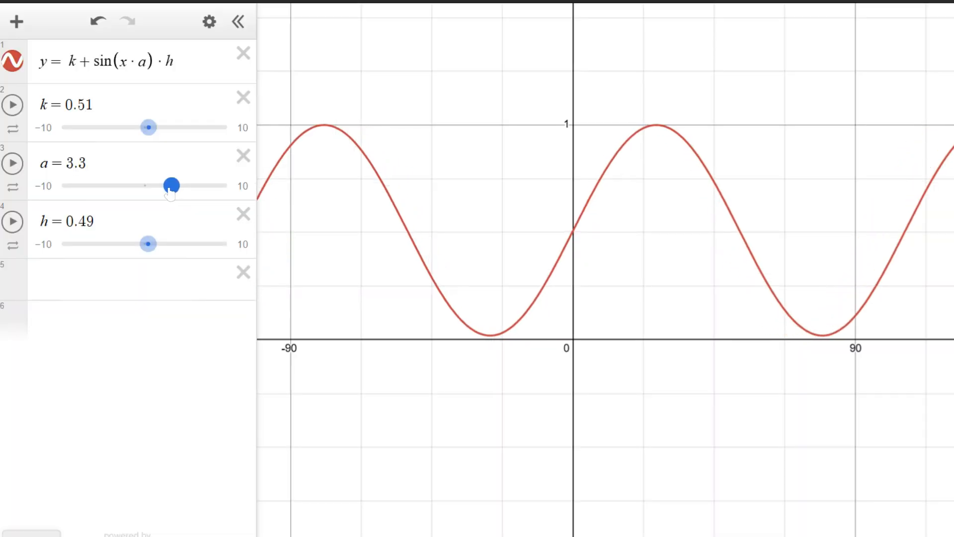
drag(171, 189, 145, 191)
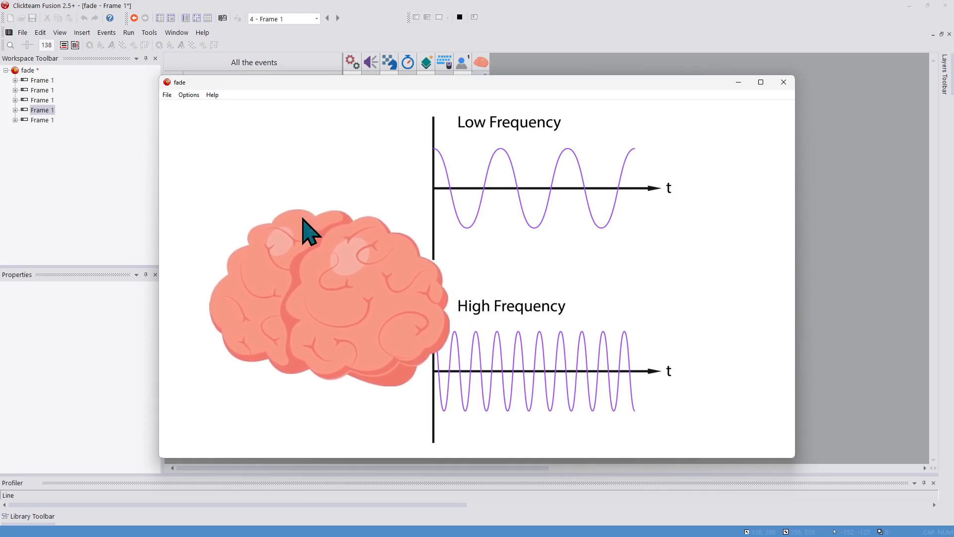
click(783, 83)
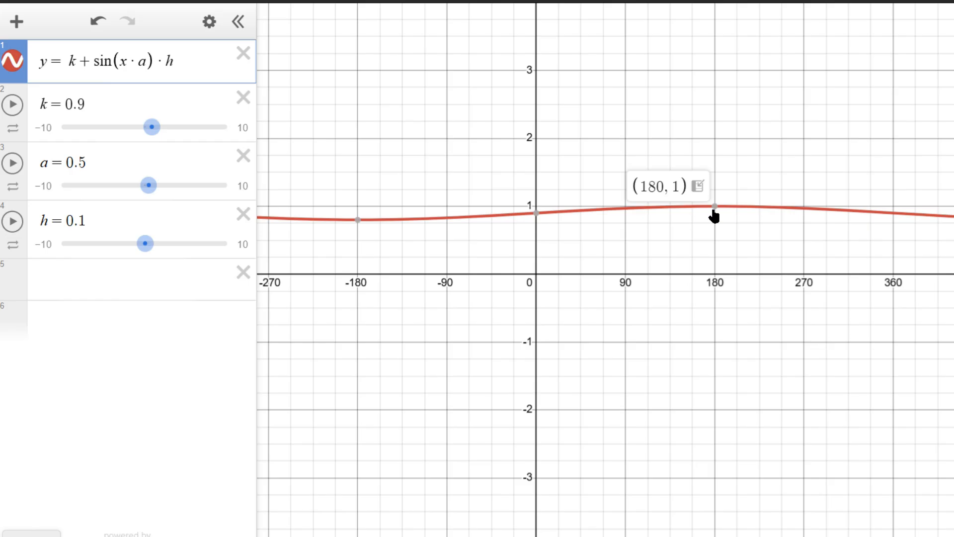
scroll(631, 234, down, 2)
scroll(609, 245, down, 5)
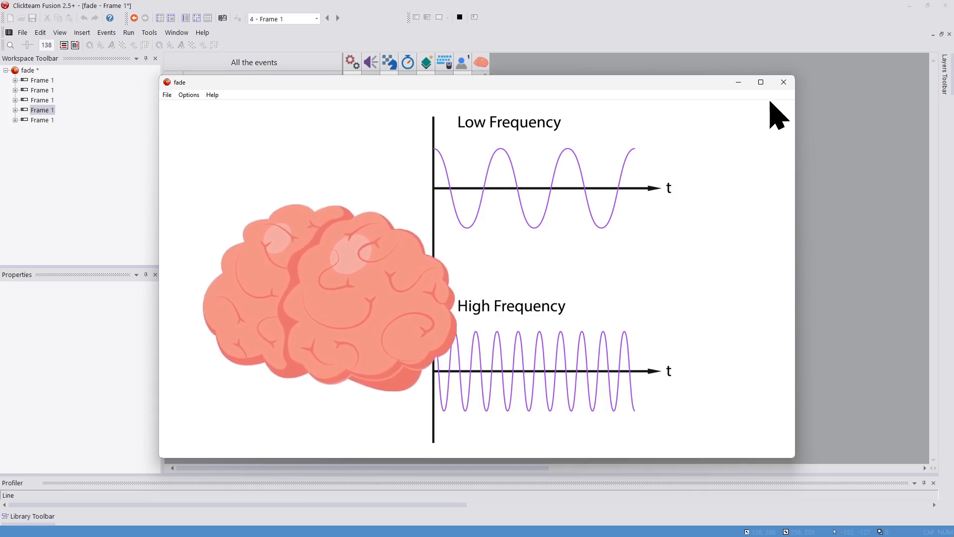
click(784, 81)
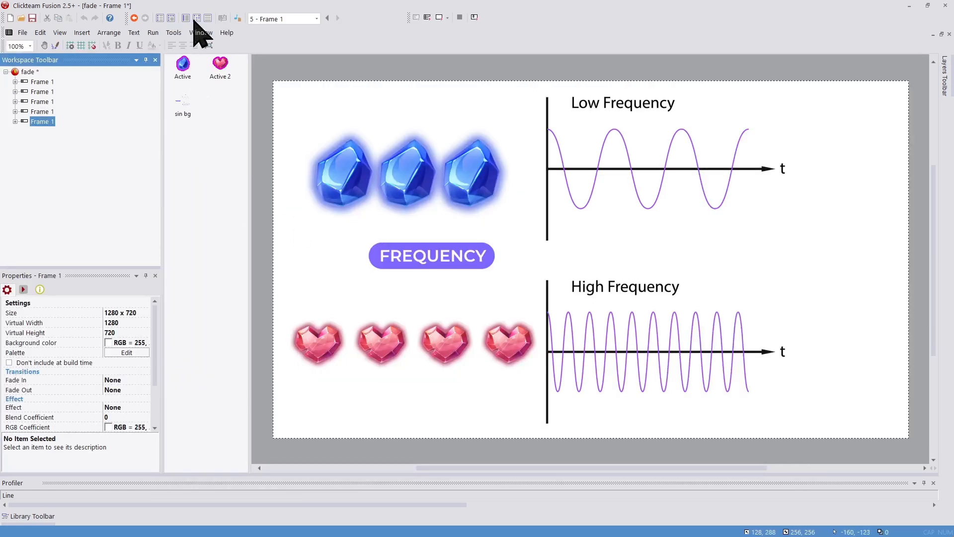
Open the fifth frame's events and inspect the Group.Bonus actions for original y, sin count and the sine-based Y position.
click(196, 18)
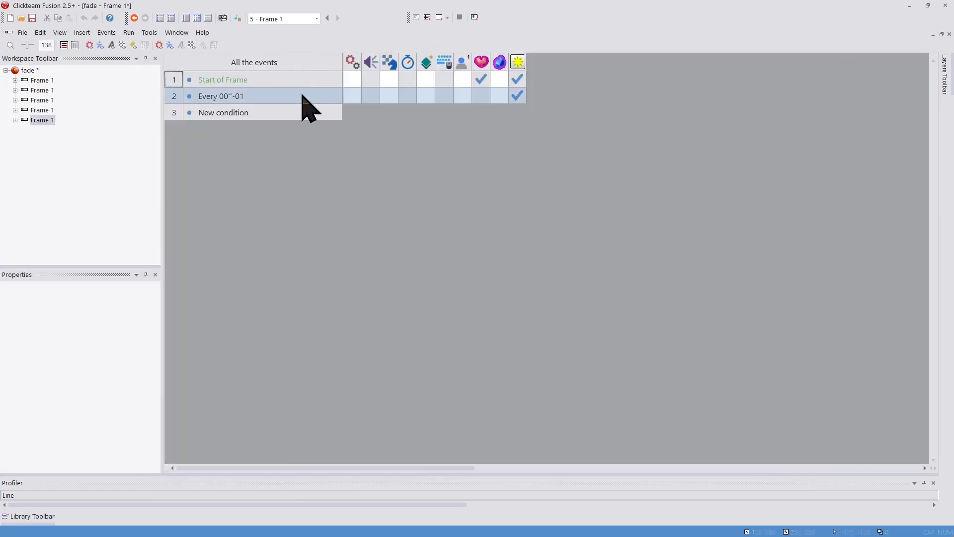
mouse_move(521, 99)
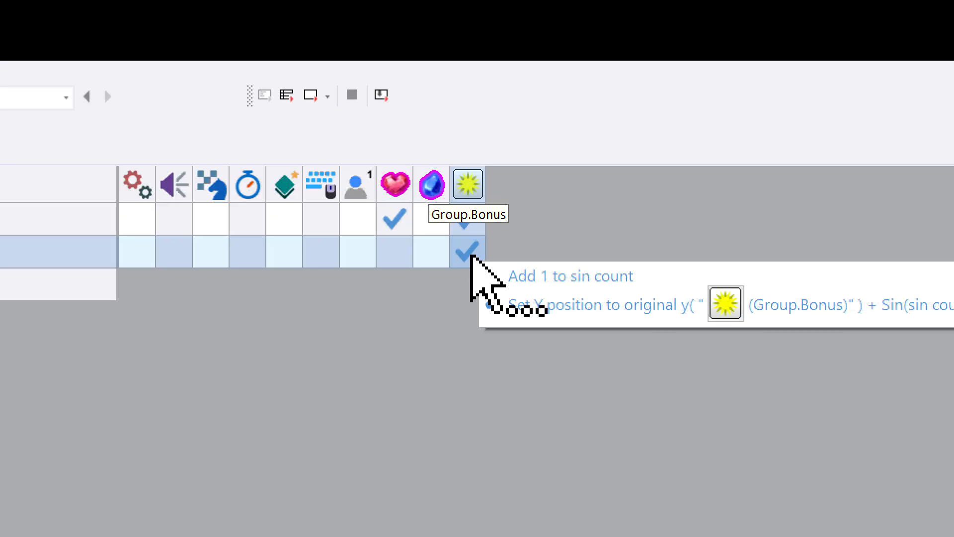
mouse_move(454, 211)
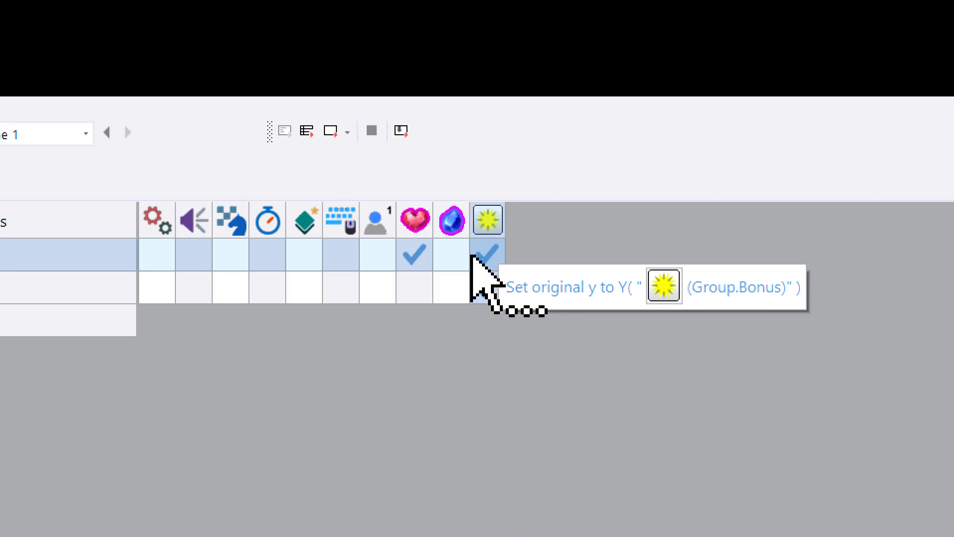
mouse_move(510, 95)
right_click(472, 257)
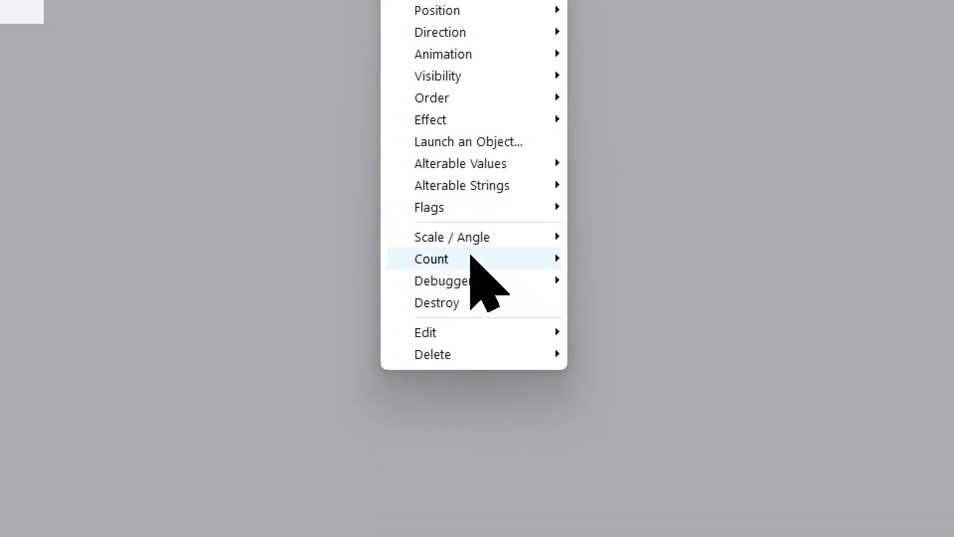
mouse_move(471, 258)
click(520, 286)
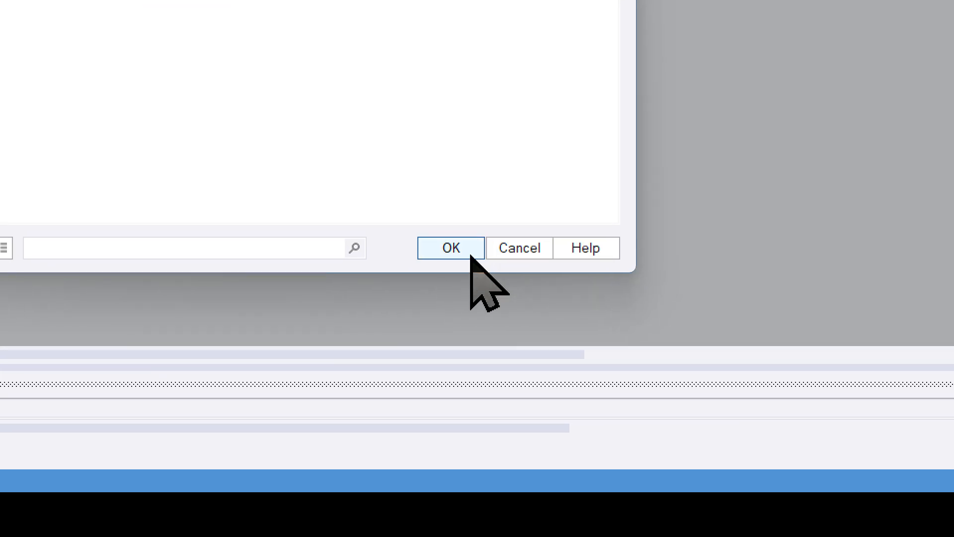
click(471, 253)
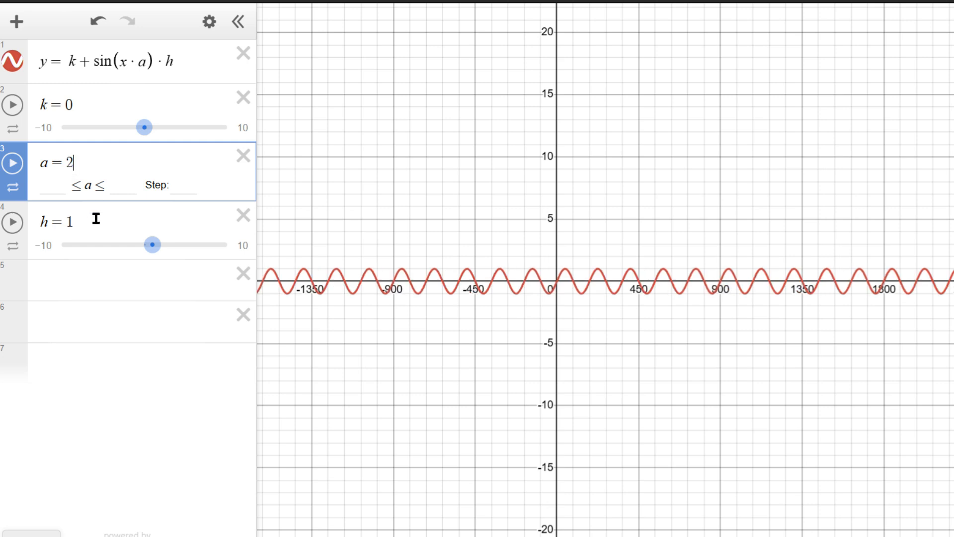
Set h to 5 in the graphing calculator's sine function and close the crystals-and-hearts frame's test run.
click(89, 226)
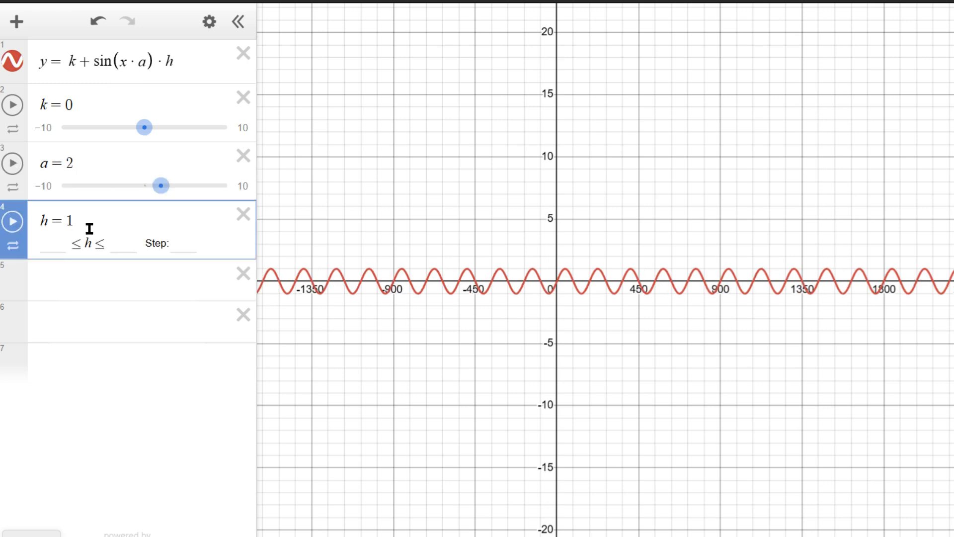
text(5)
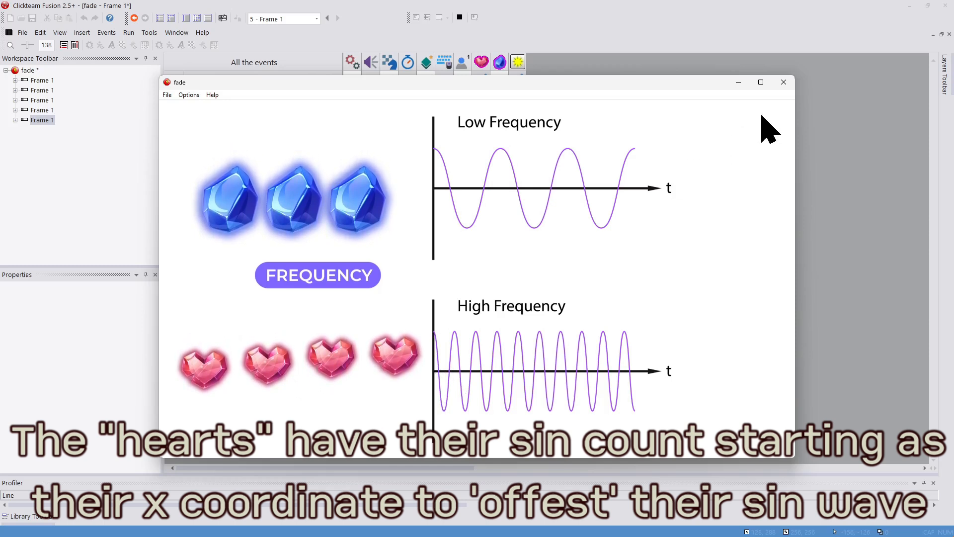
click(783, 82)
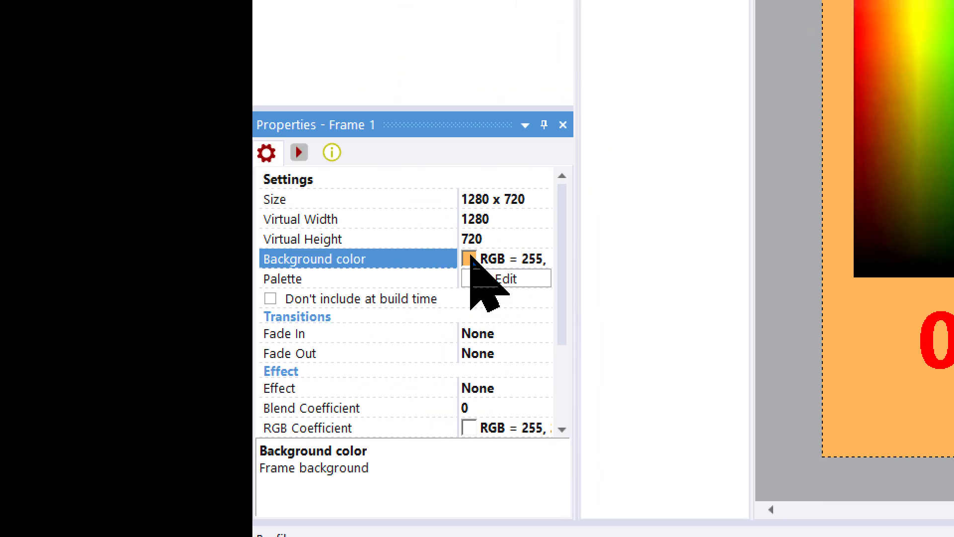
Change the background color of the Colourpicker project's Frame 1 to pale lavender.
click(251, 253)
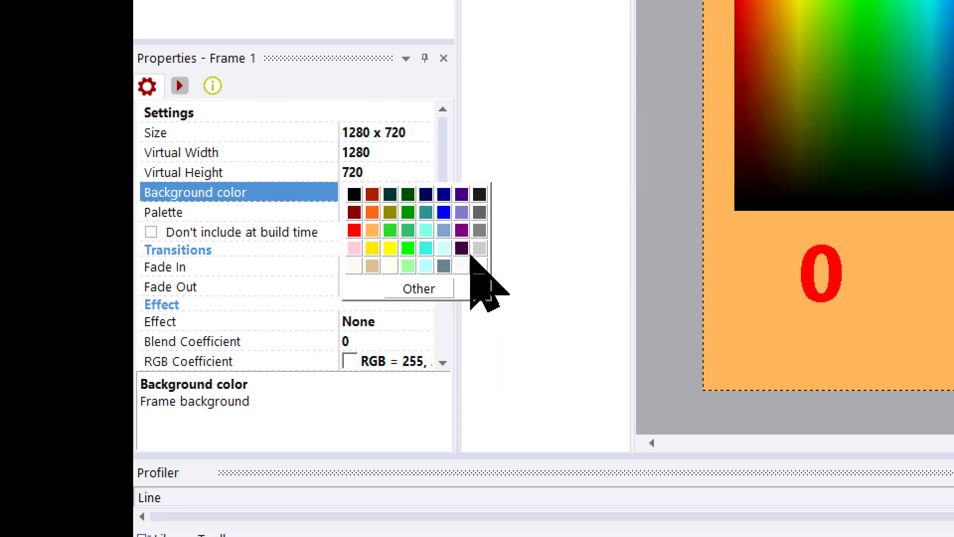
click(475, 277)
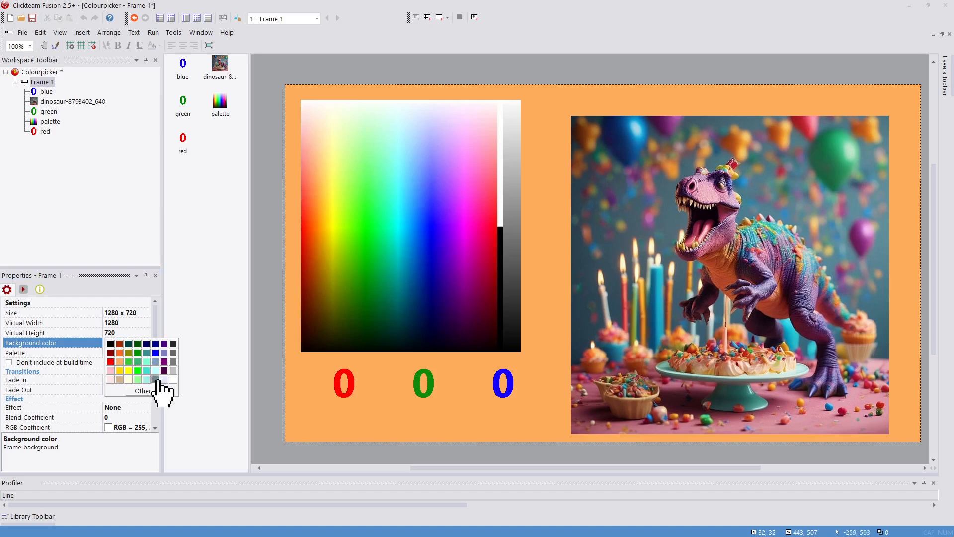
click(162, 384)
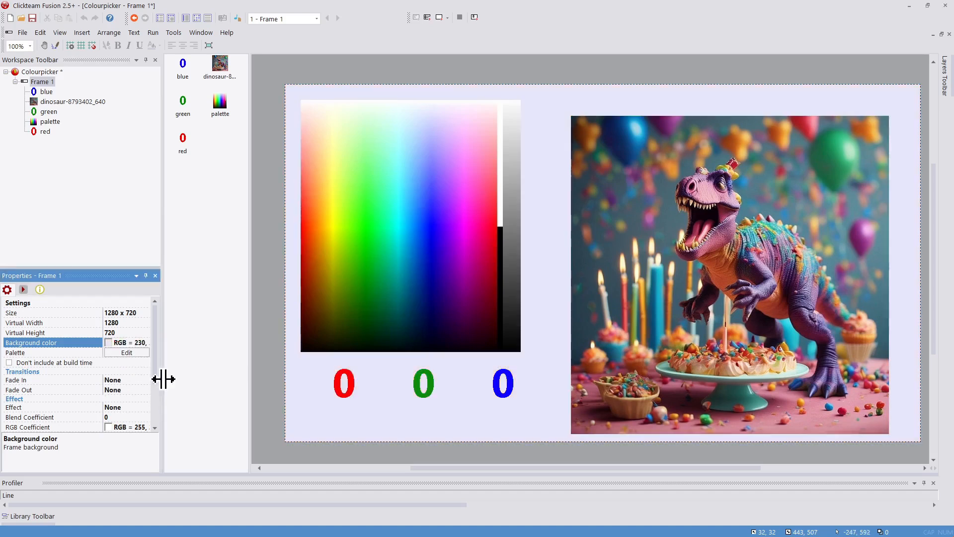
click(229, 296)
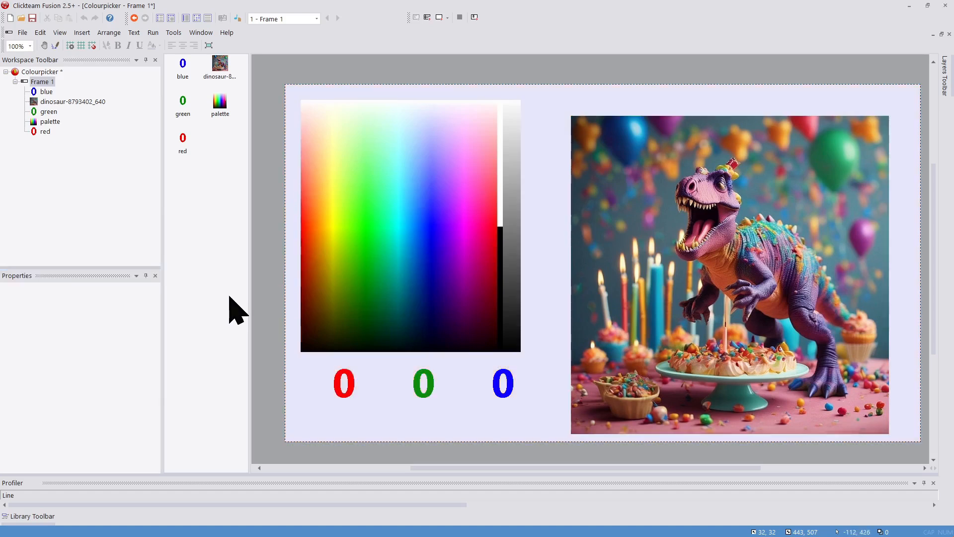
Select Frame 1 and set its RGB Coefficient to orange.
click(42, 82)
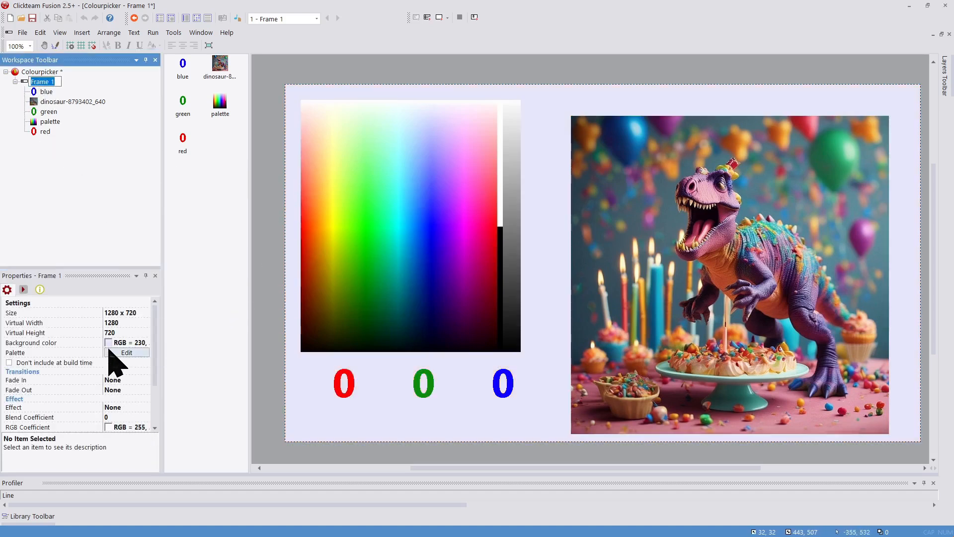
click(111, 428)
click(120, 437)
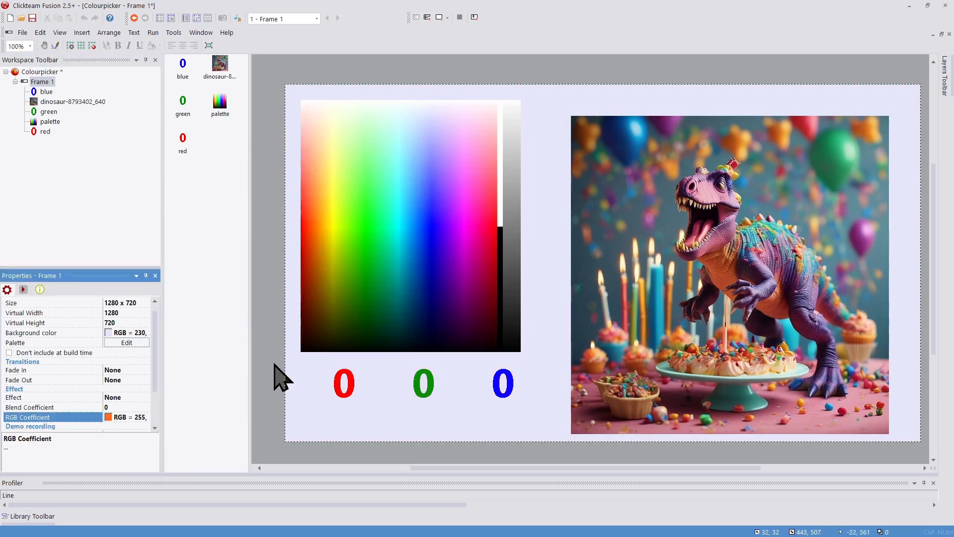
Test-run Frame 1 with its orange RGB coefficient and close the run window.
key(F7)
click(782, 82)
In Frame 1's events, examine the frame effect actions available for the left mouse-key event, down to Set RGB coefficient.
key(ctrl+e)
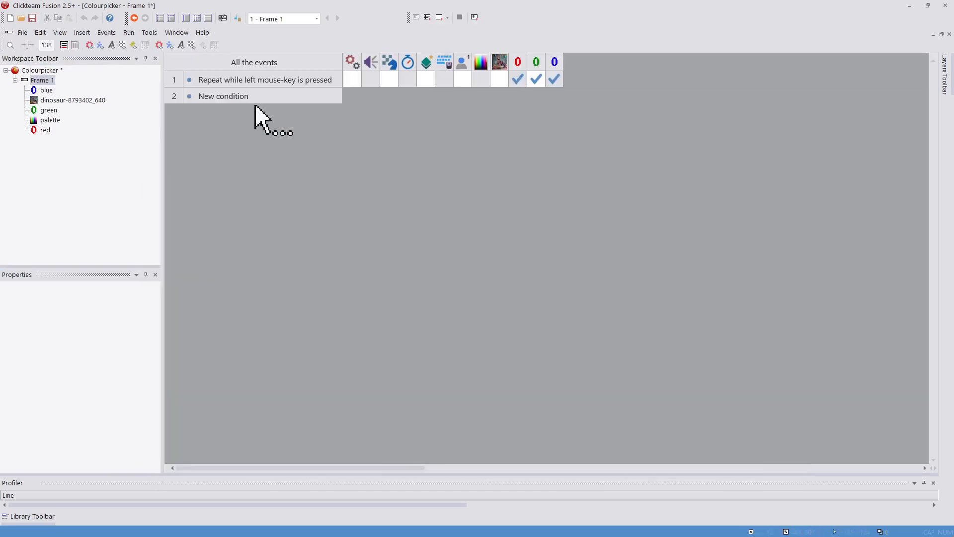
click(389, 80)
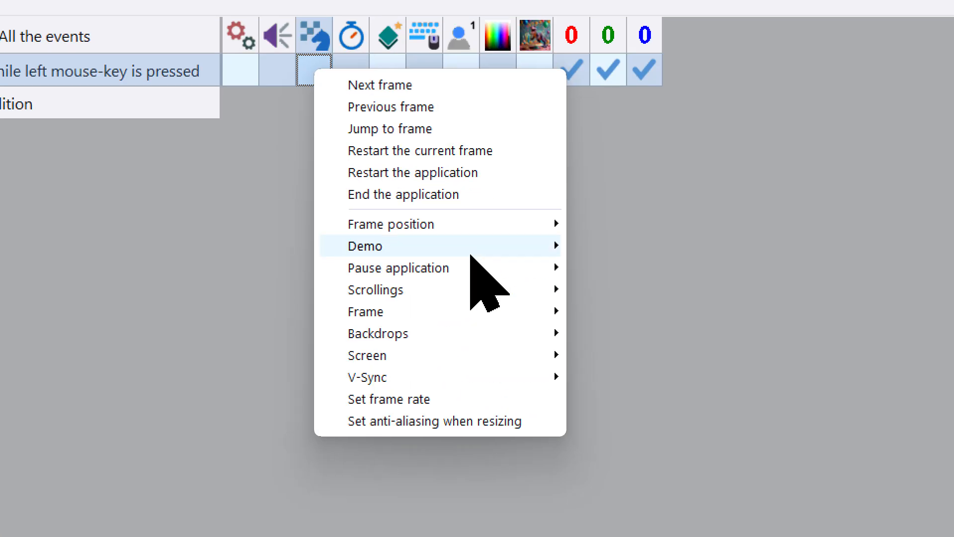
mouse_move(458, 201)
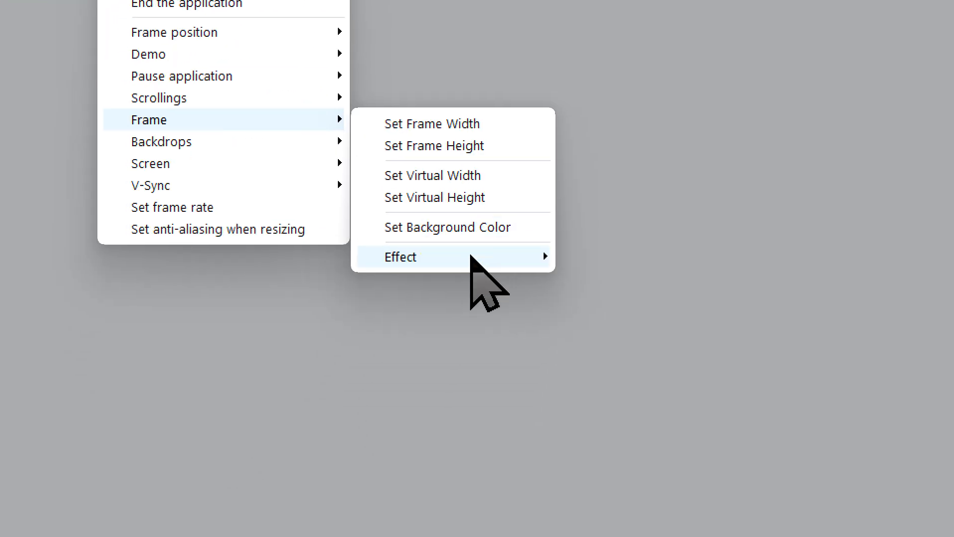
mouse_move(703, 389)
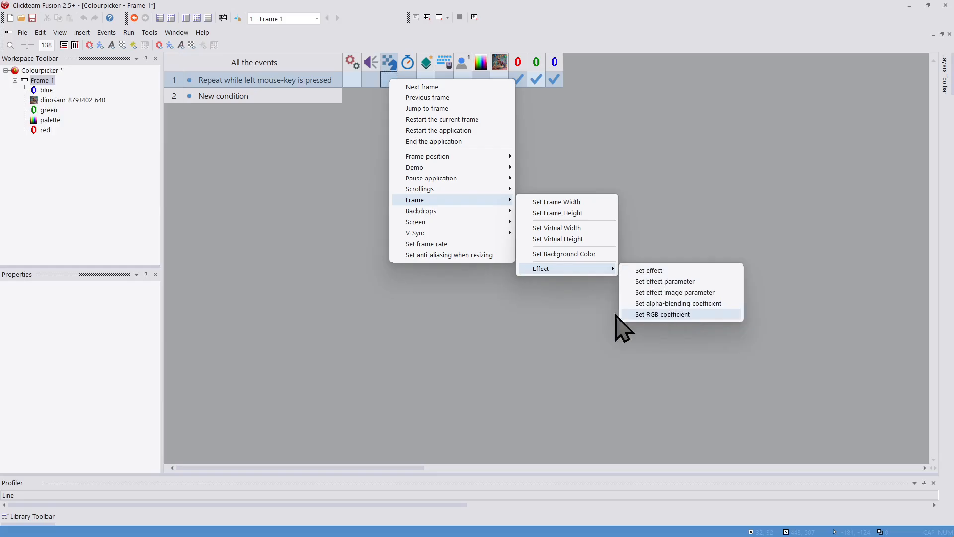
click(471, 255)
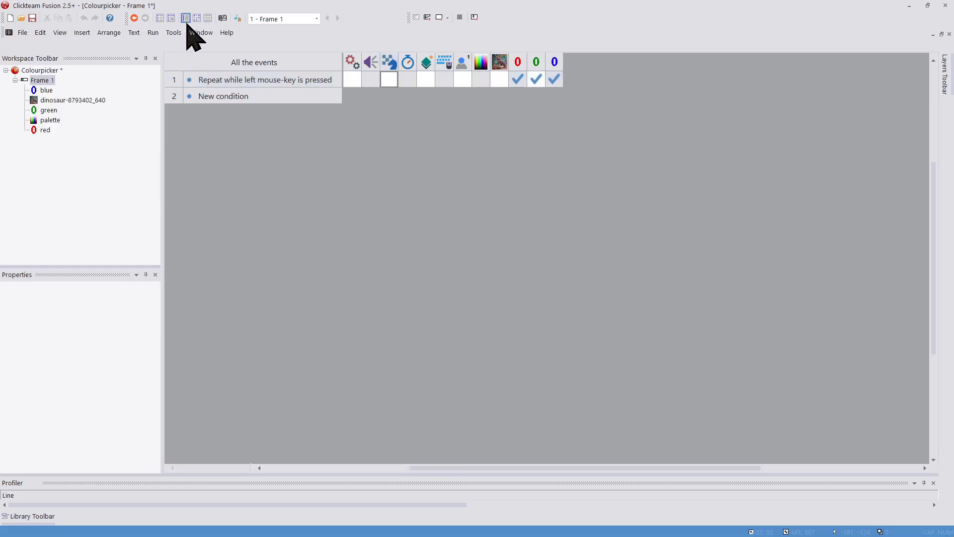
Check the palette object in the frame and set the dinosaur's RGB coefficient in the mouse event to the palette's RGB at the mouse coordinates.
click(186, 19)
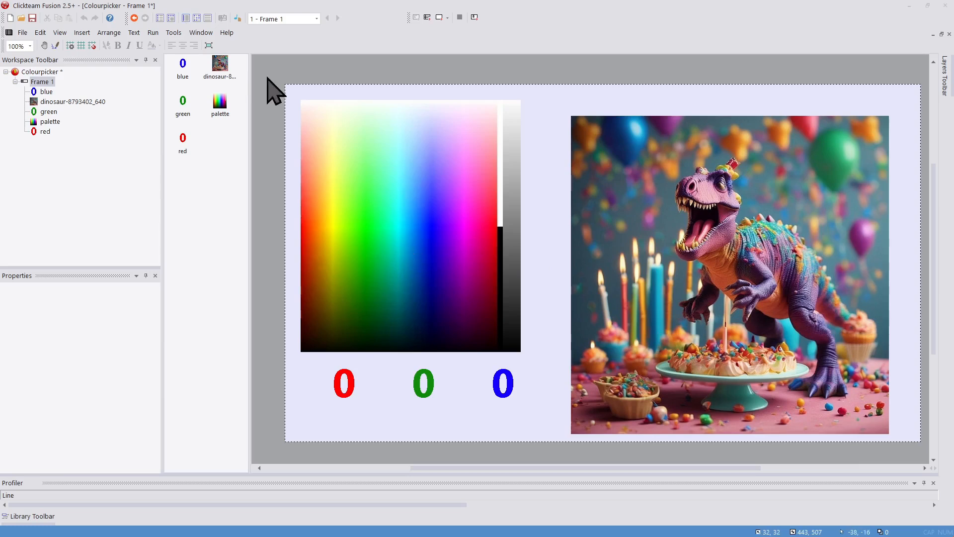
click(376, 234)
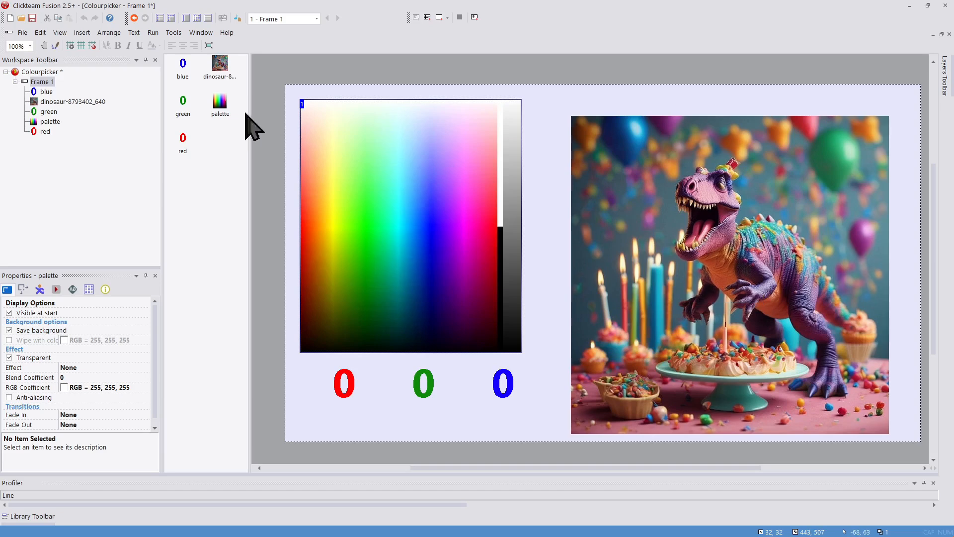
click(194, 18)
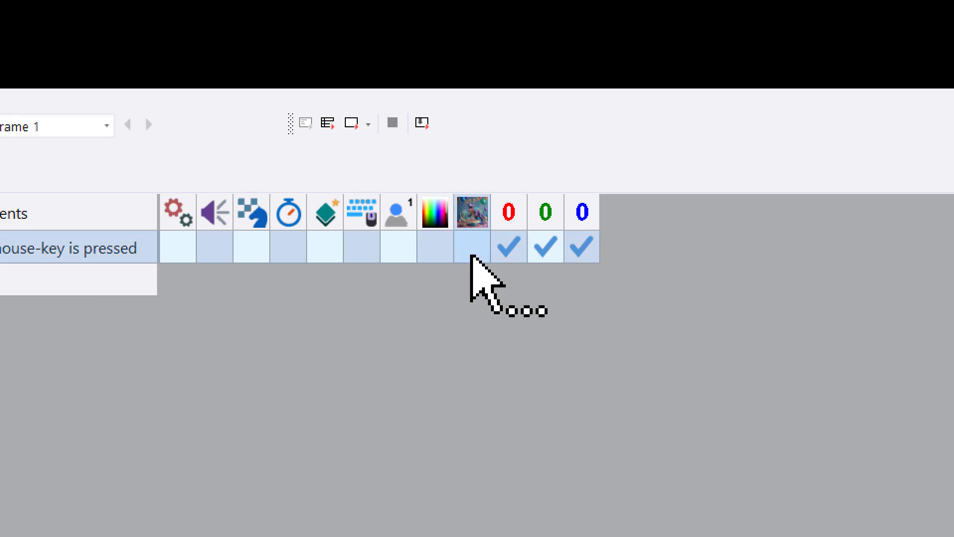
click(499, 81)
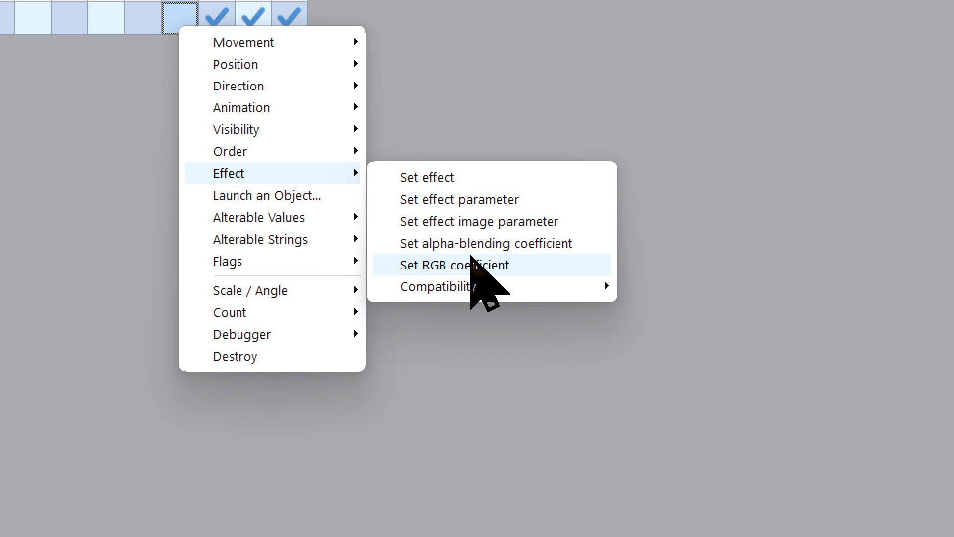
click(663, 367)
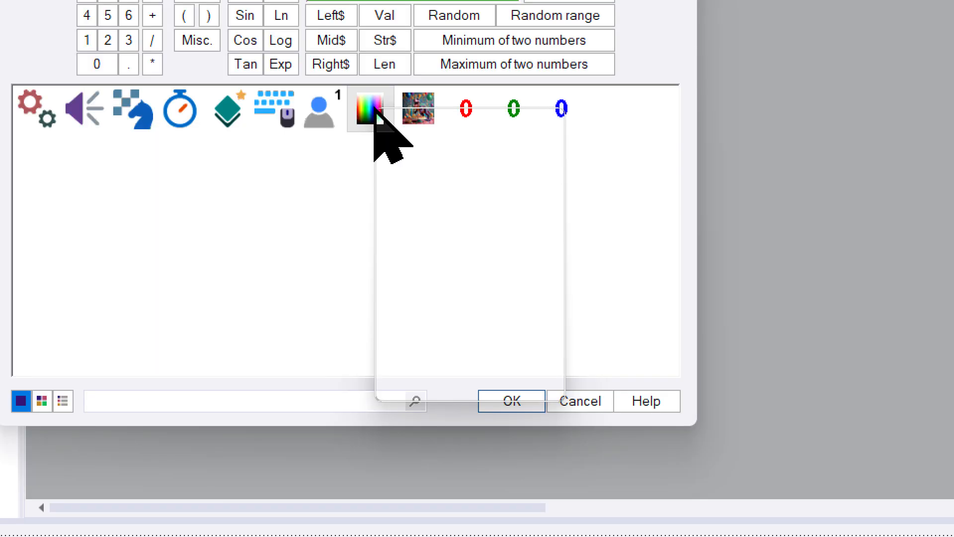
click(471, 261)
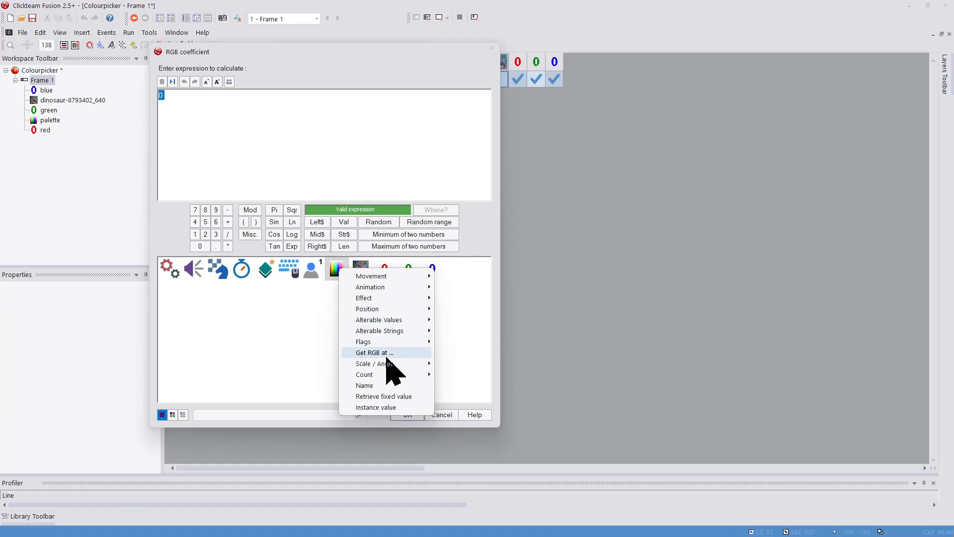
click(387, 353)
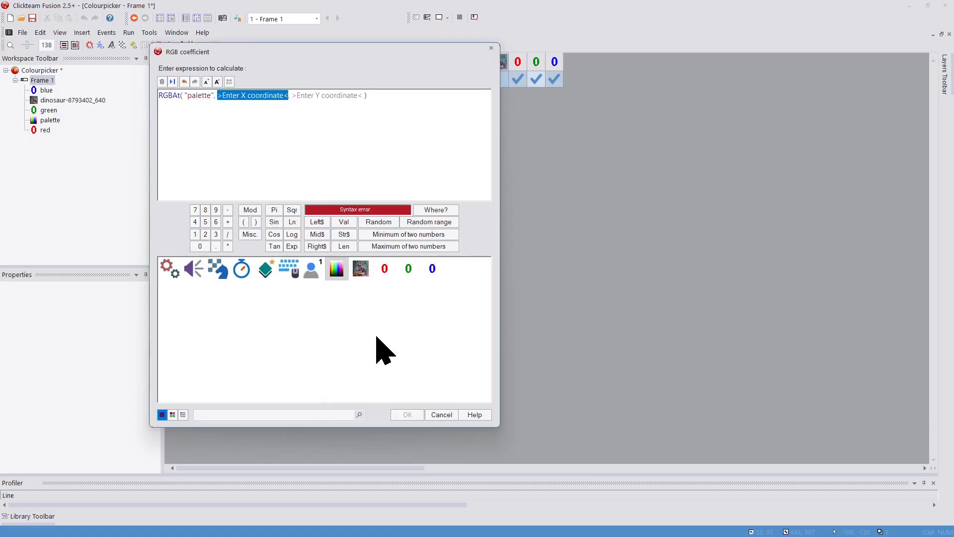
click(278, 271)
click(292, 276)
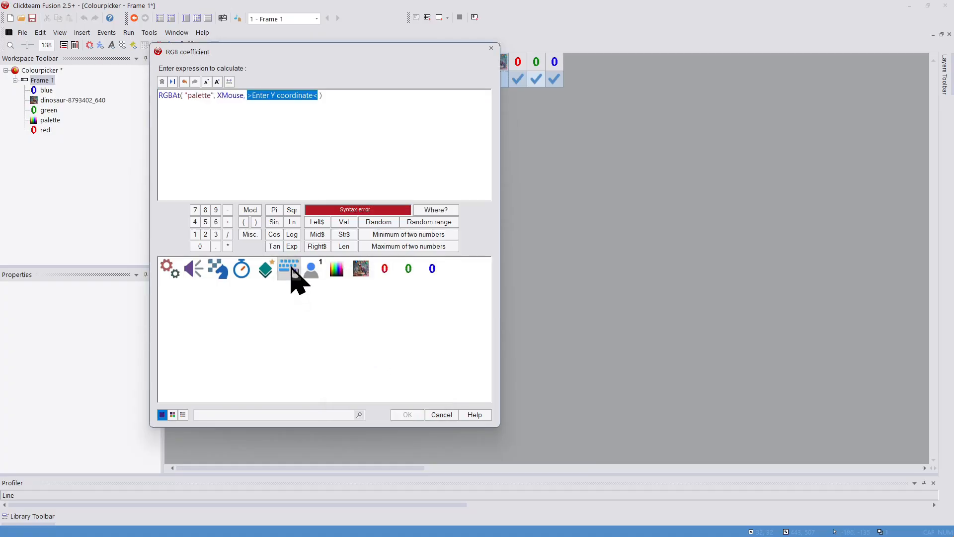
click(292, 269)
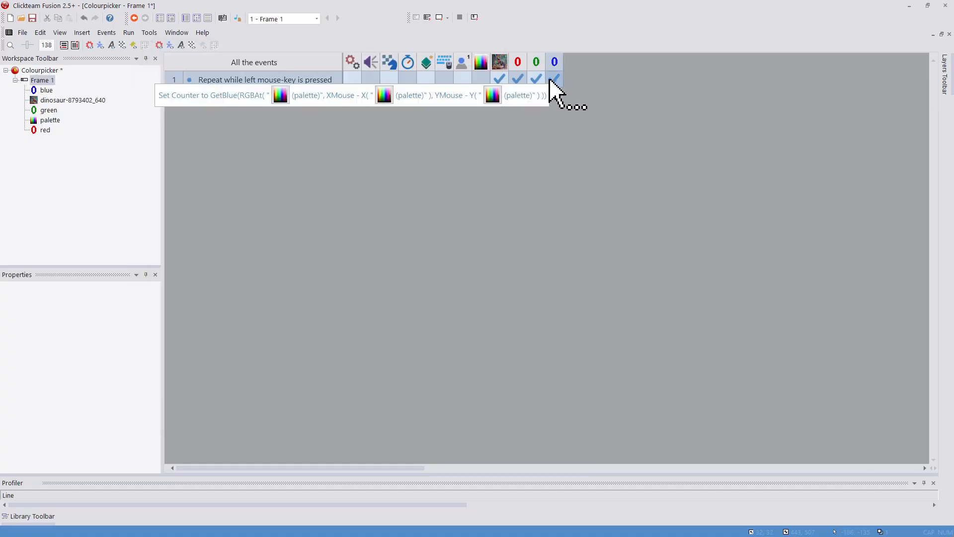
Test-run the frame and pick colors across the palette and its grayscale strip to examine the tint on the dinosaur picture.
click(130, 33)
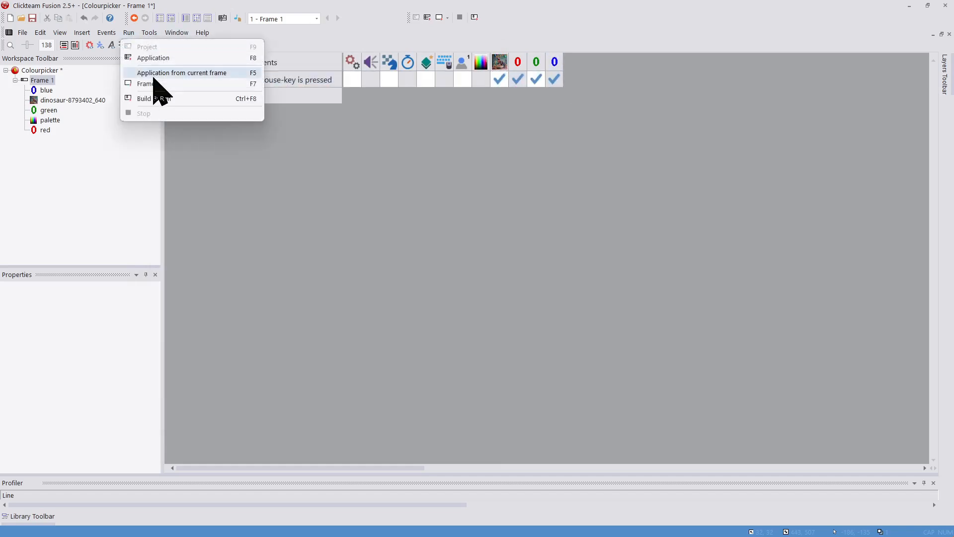
click(157, 84)
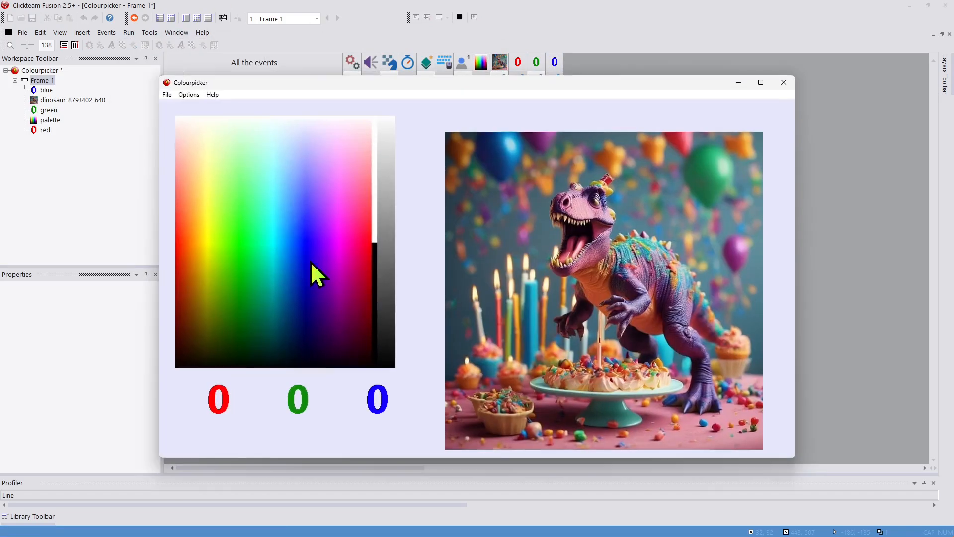
drag(311, 272, 350, 260)
drag(369, 230, 380, 234)
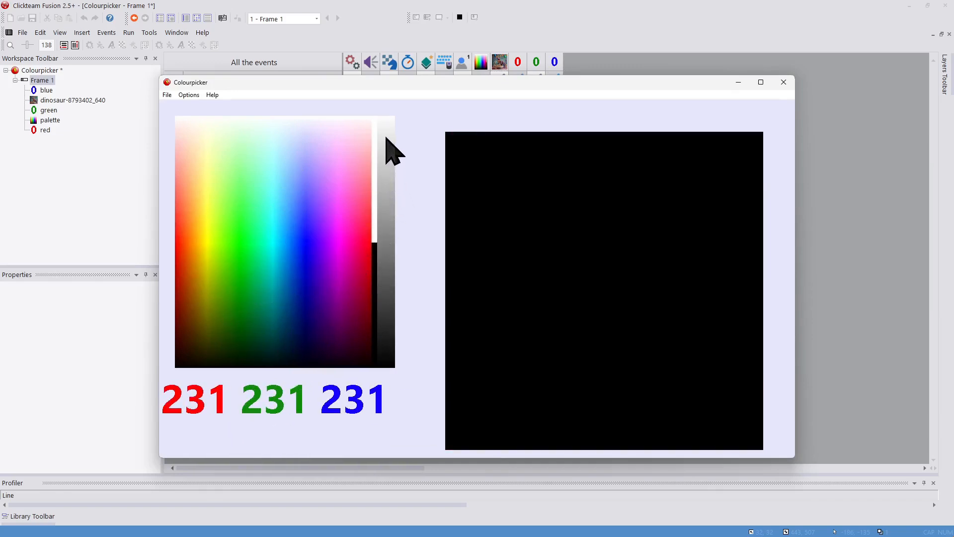
drag(389, 308, 202, 166)
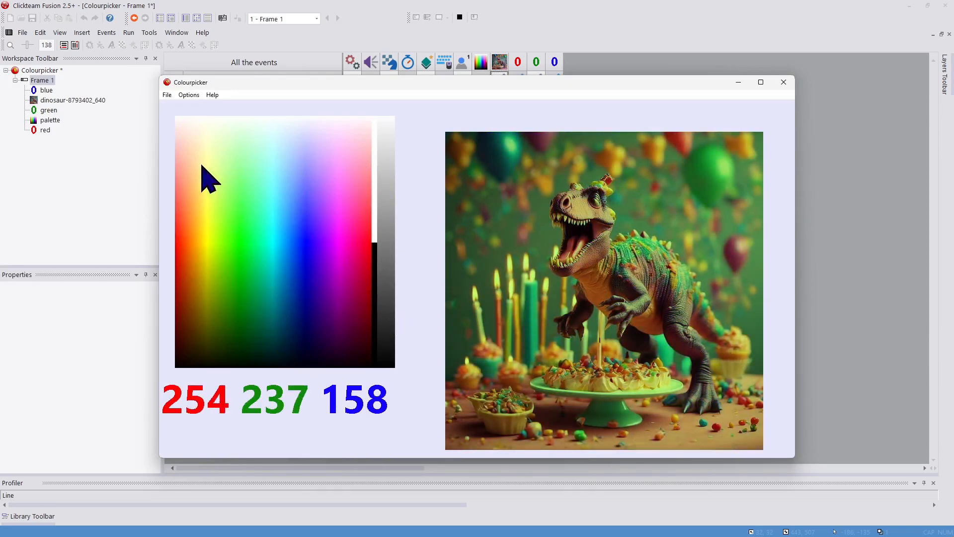
drag(197, 228, 222, 287)
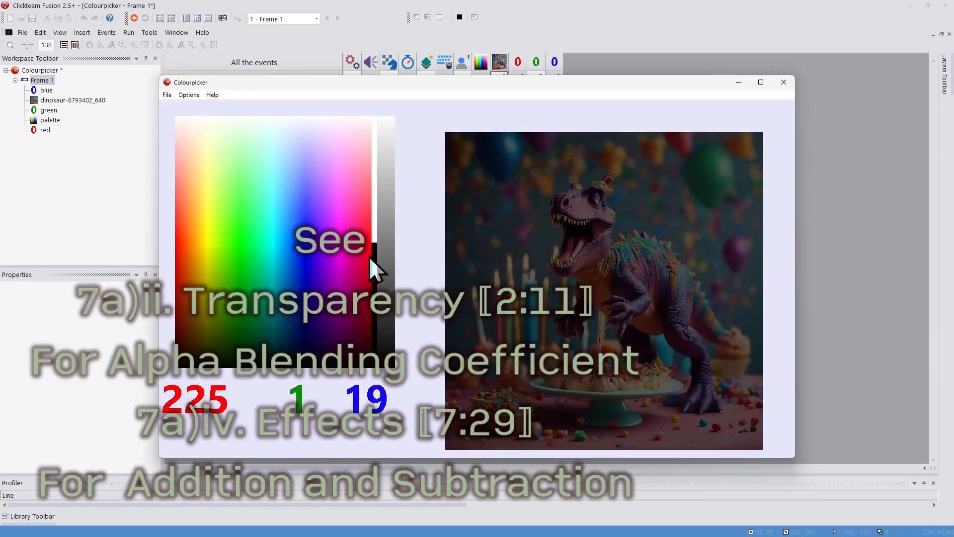
drag(368, 261, 385, 263)
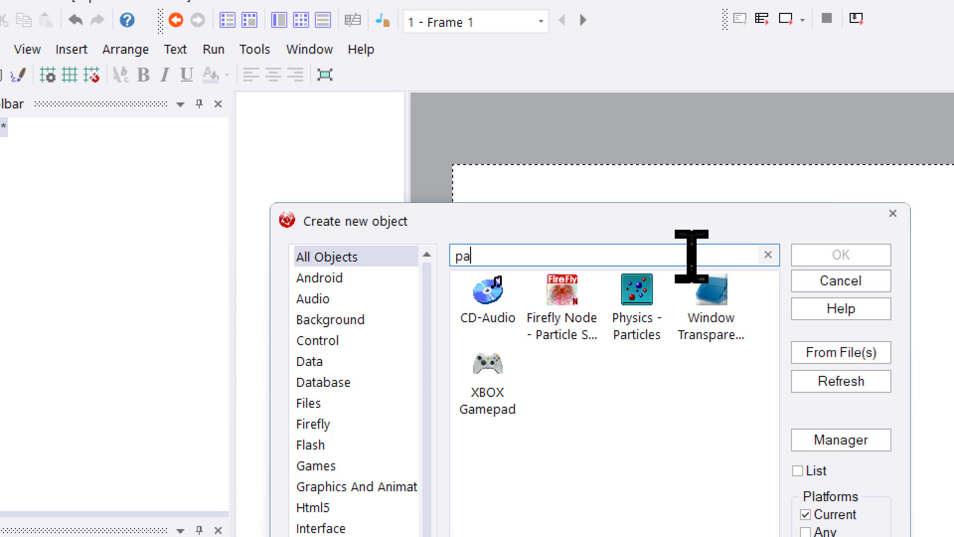
Add a Physics - Particles object to the blank frame, test-run it and close the run window.
text(rt)
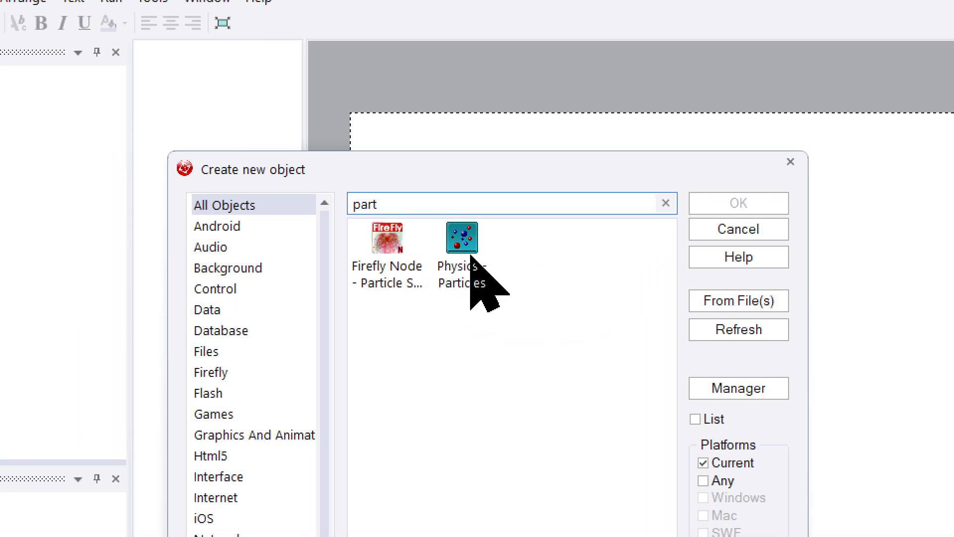
double_click(465, 243)
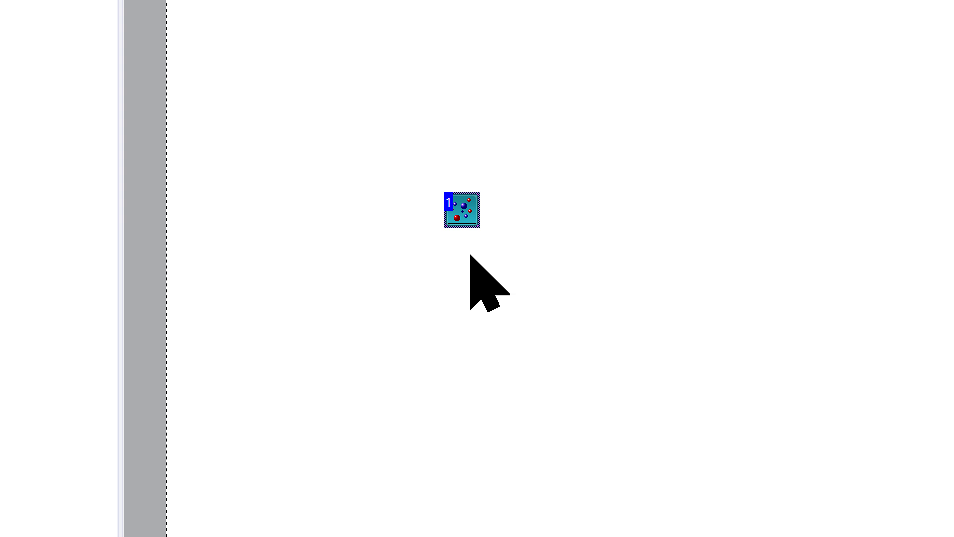
click(470, 254)
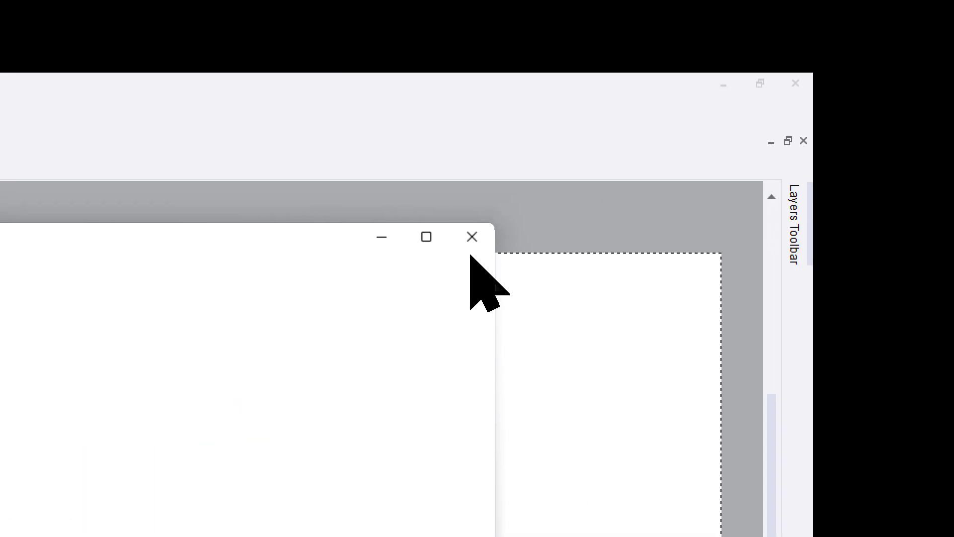
click(471, 241)
Add a Physics - Engine object at the edge of the frame.
double_click(470, 255)
drag(471, 254, 332, 263)
text(phy)
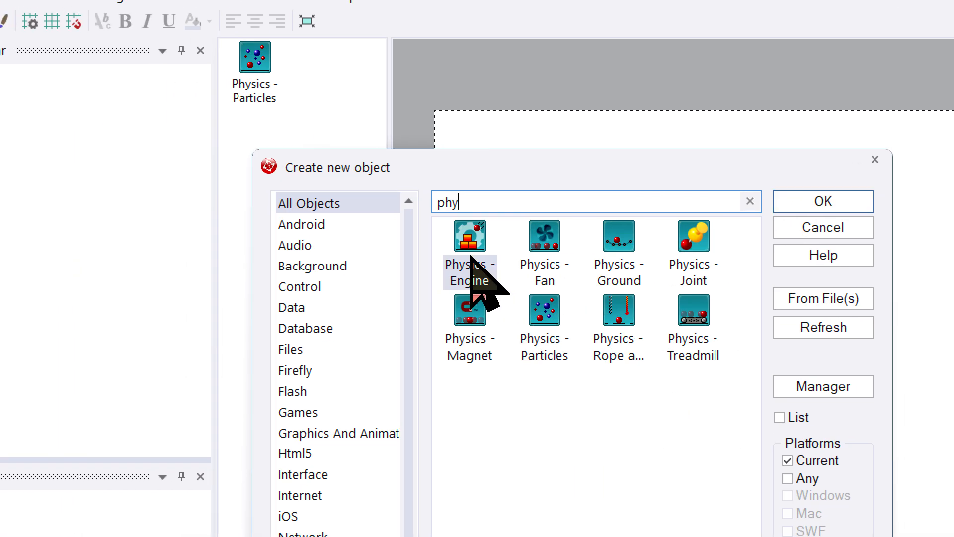
double_click(480, 313)
click(459, 350)
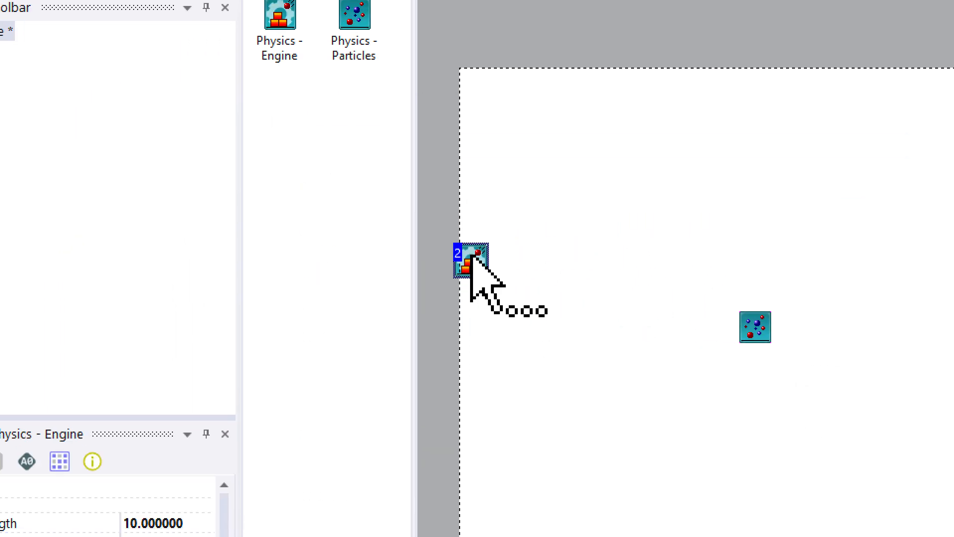
Set the Emission of the Physics - Particles object to From a zone.
click(755, 326)
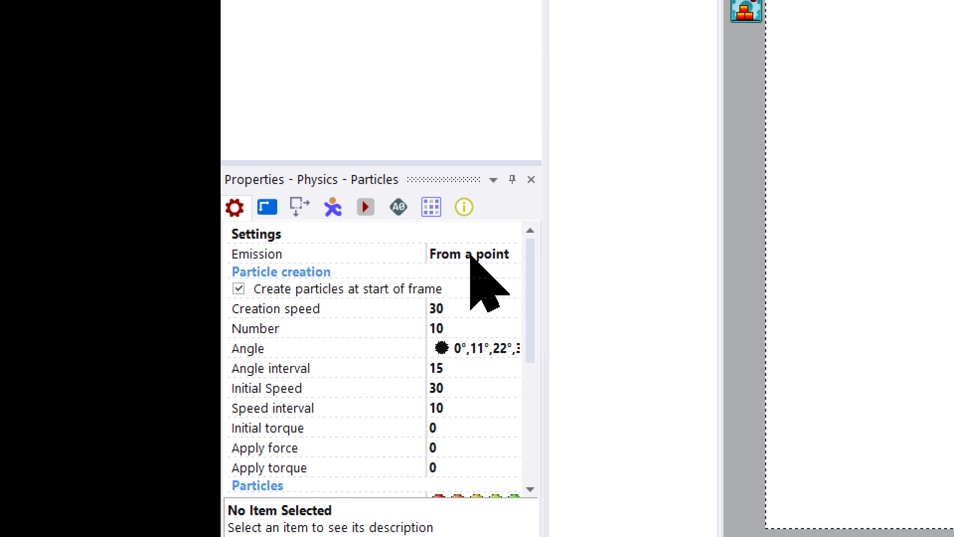
click(470, 254)
click(475, 302)
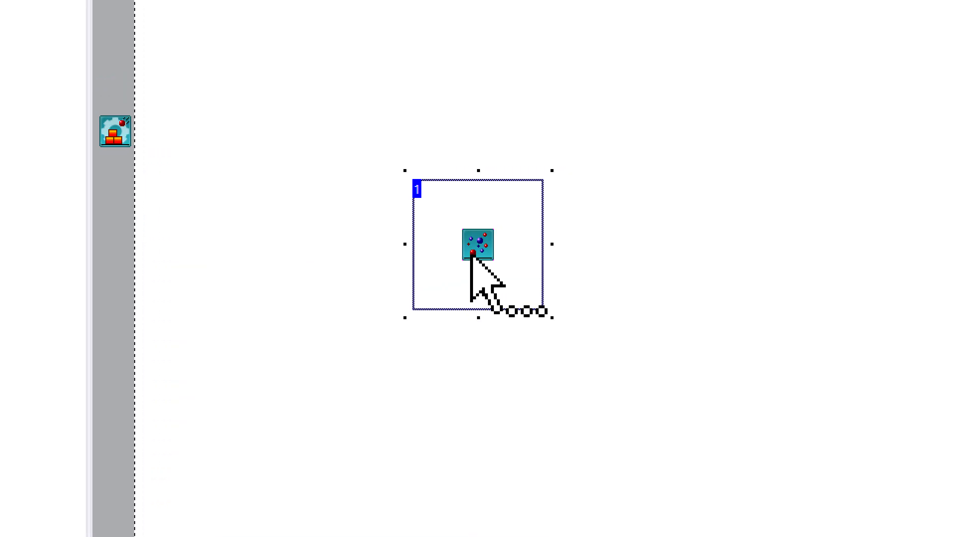
Enlarge the emission zone of the Physics - Particles object in the frame.
click(472, 255)
drag(546, 318, 787, 438)
drag(470, 243, 484, 69)
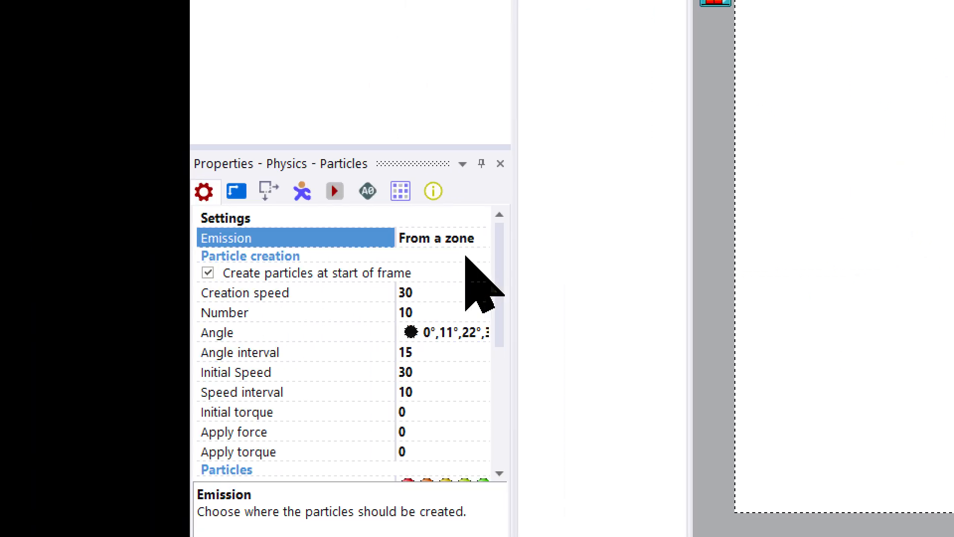
Set the Physics - Particles object's emission to From a point.
click(469, 253)
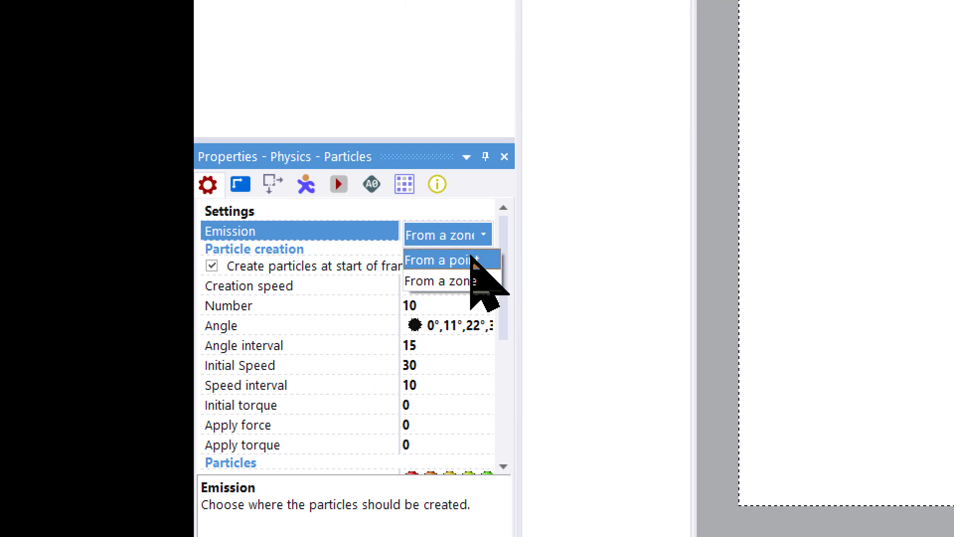
click(472, 260)
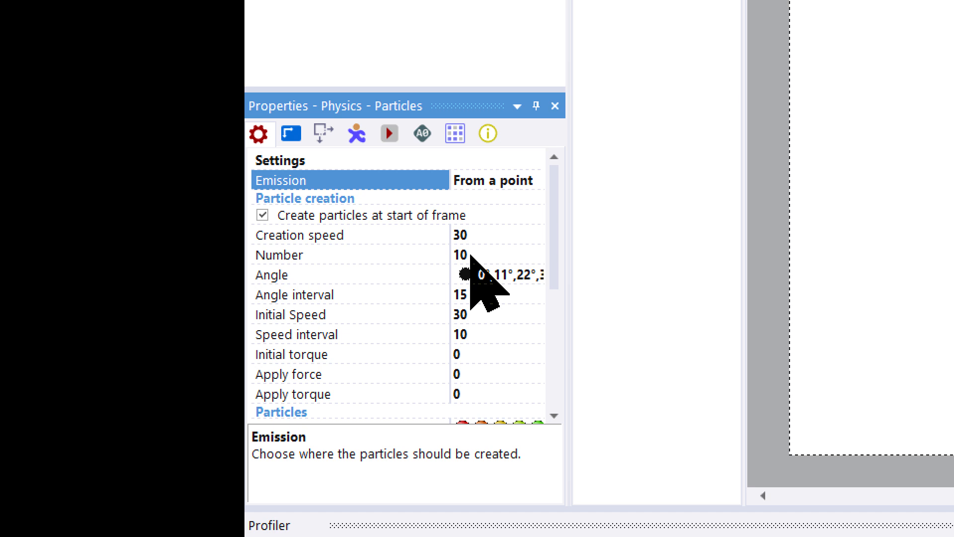
Examine the particle creation properties: the emission angles, angle interval, initial speed, speed interval, initial torque and applied torque.
click(468, 273)
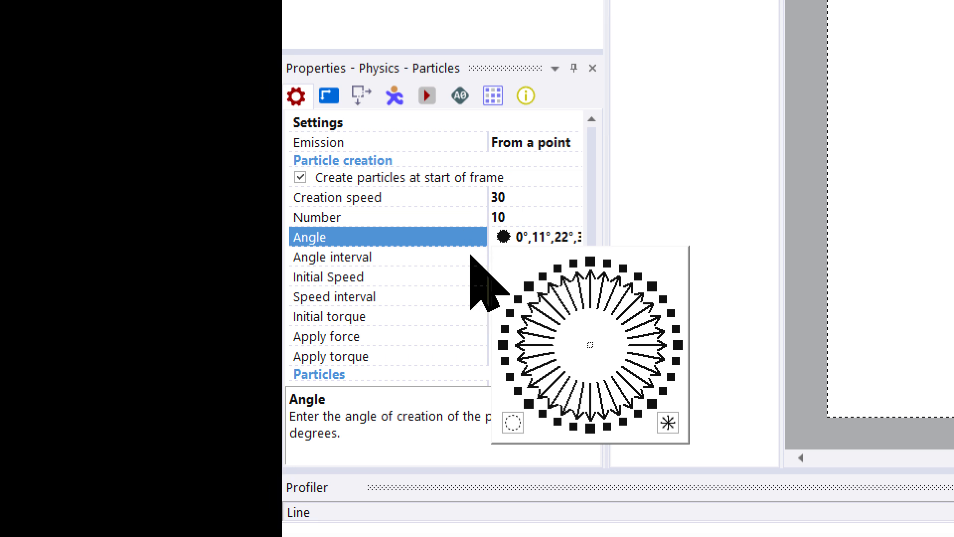
click(471, 256)
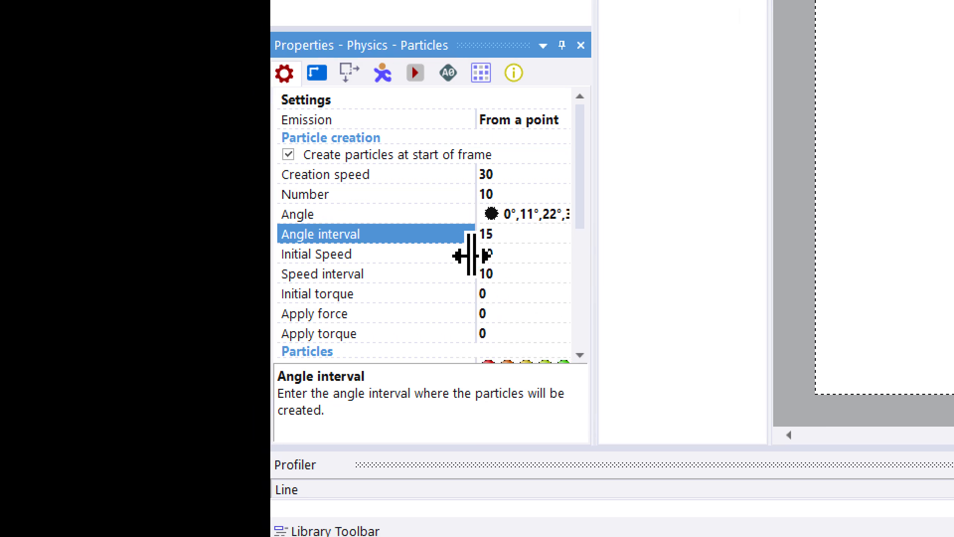
click(447, 276)
click(474, 272)
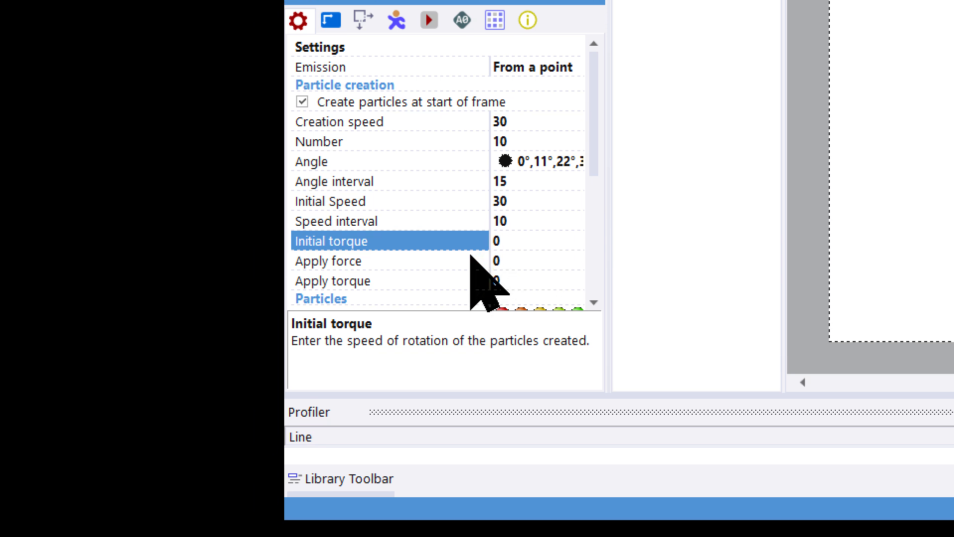
click(471, 258)
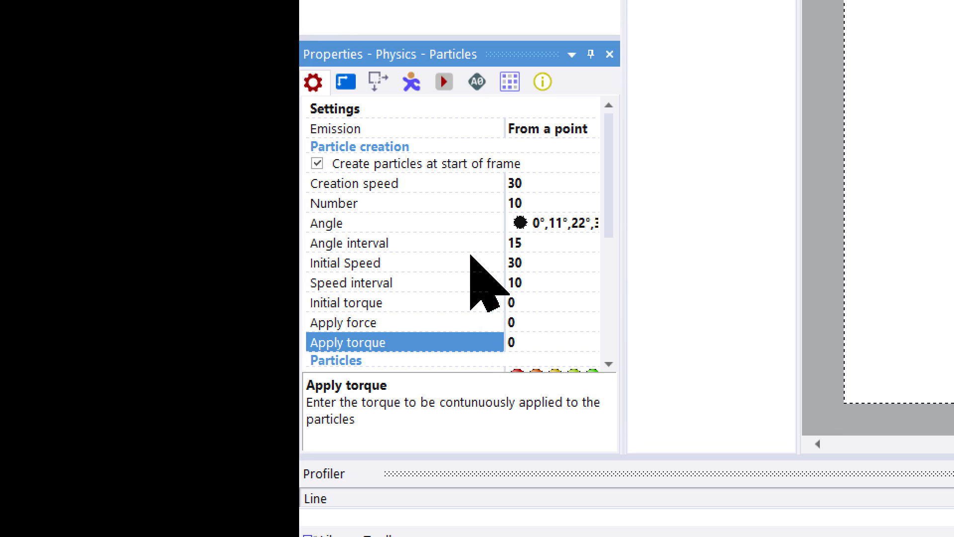
click(422, 299)
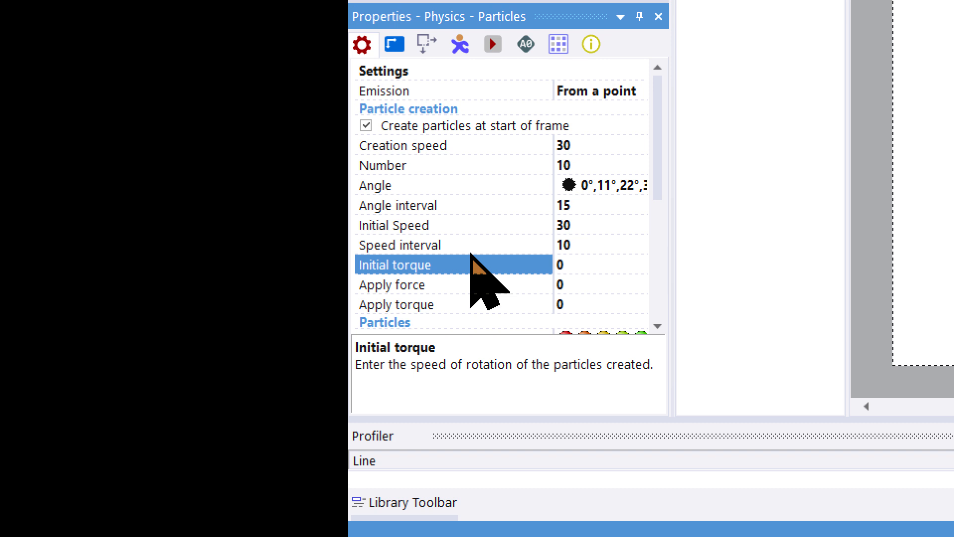
click(471, 221)
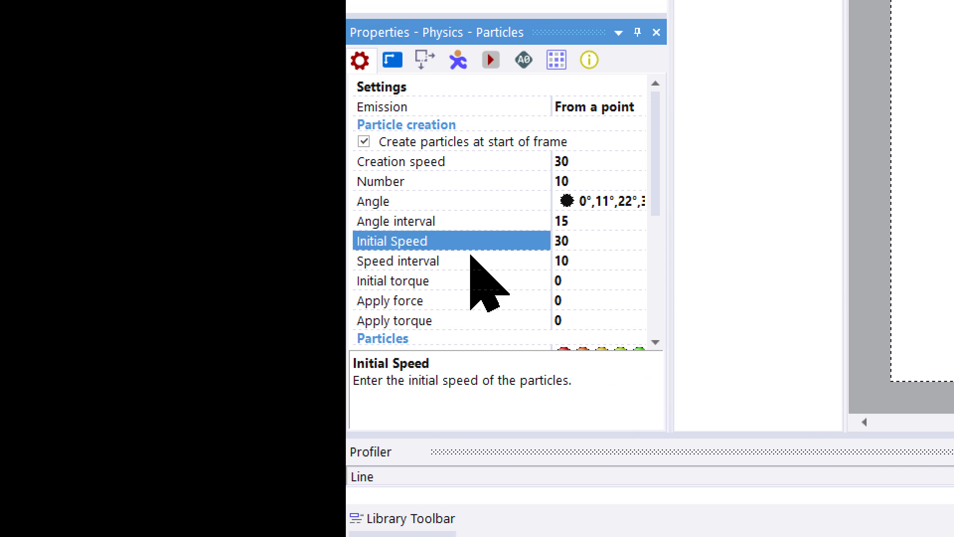
click(472, 280)
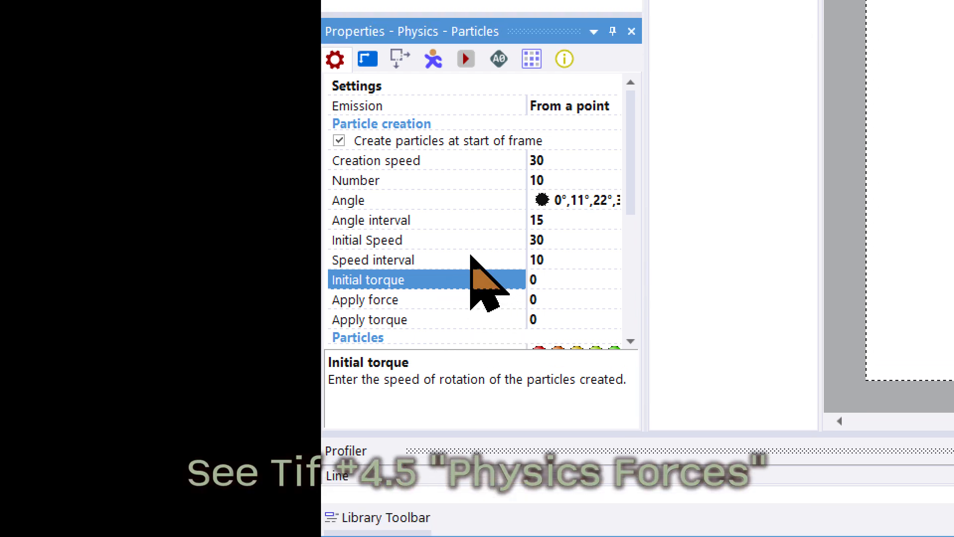
Import explode.png from the Data (T:) drive as the images of the Physics - Particles object.
scroll(472, 258, down, 2)
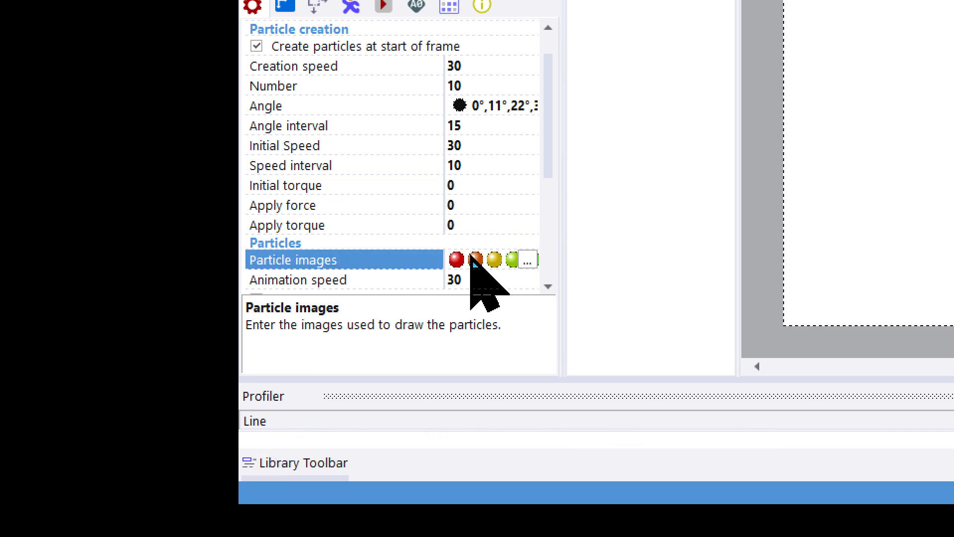
click(527, 261)
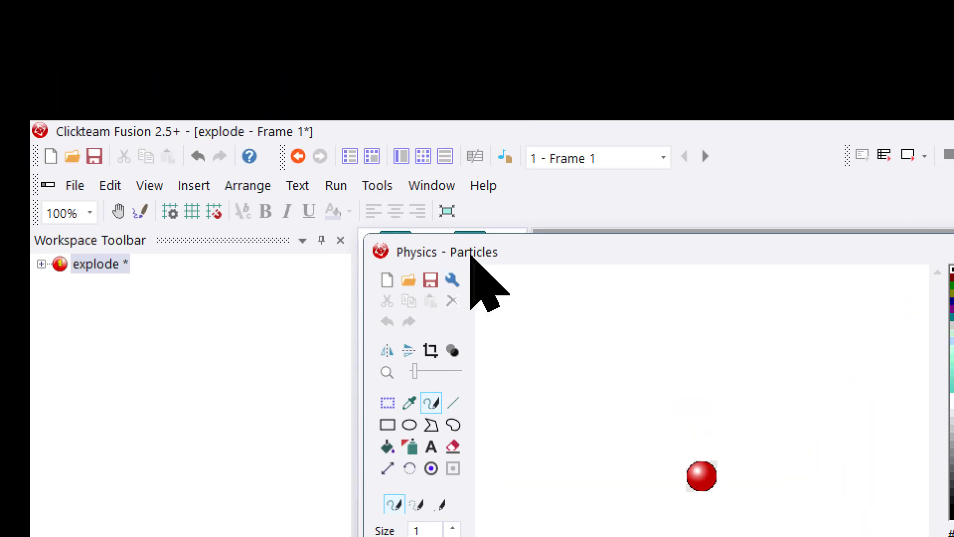
drag(481, 99, 618, 140)
click(556, 175)
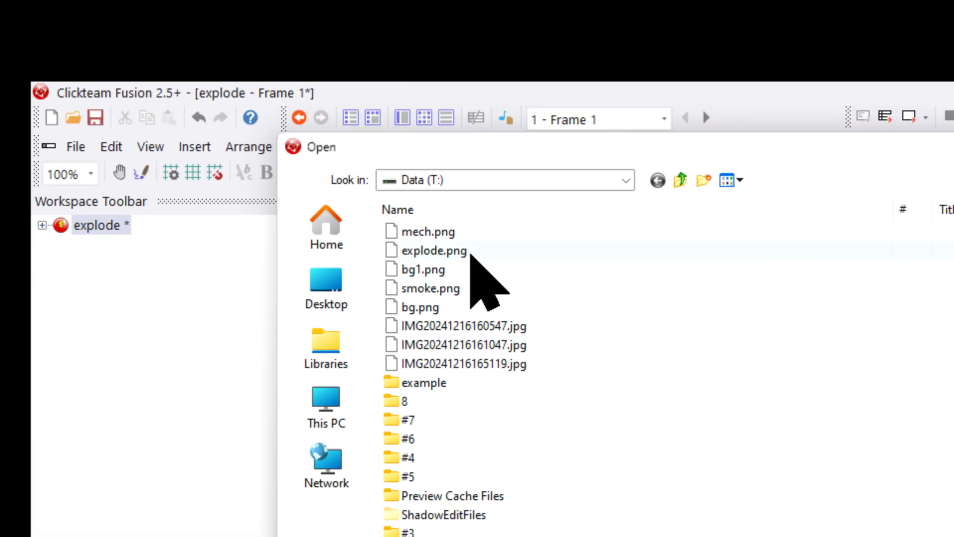
click(434, 254)
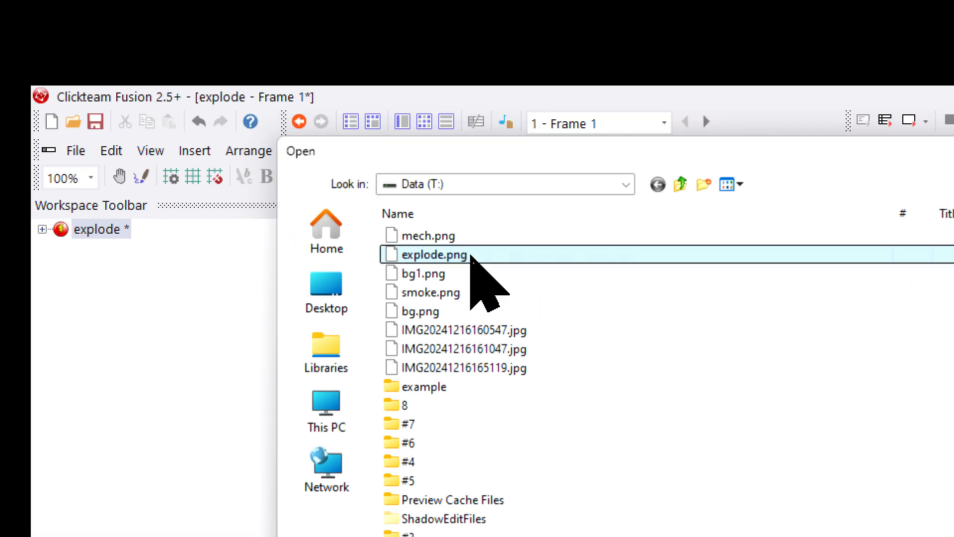
double_click(470, 254)
click(946, 535)
Page through the imported explosion frames to the last one and accept the particle images.
click(470, 256)
click(471, 256)
click(470, 256)
click(471, 256)
click(471, 256)
click(470, 256)
click(471, 256)
click(470, 255)
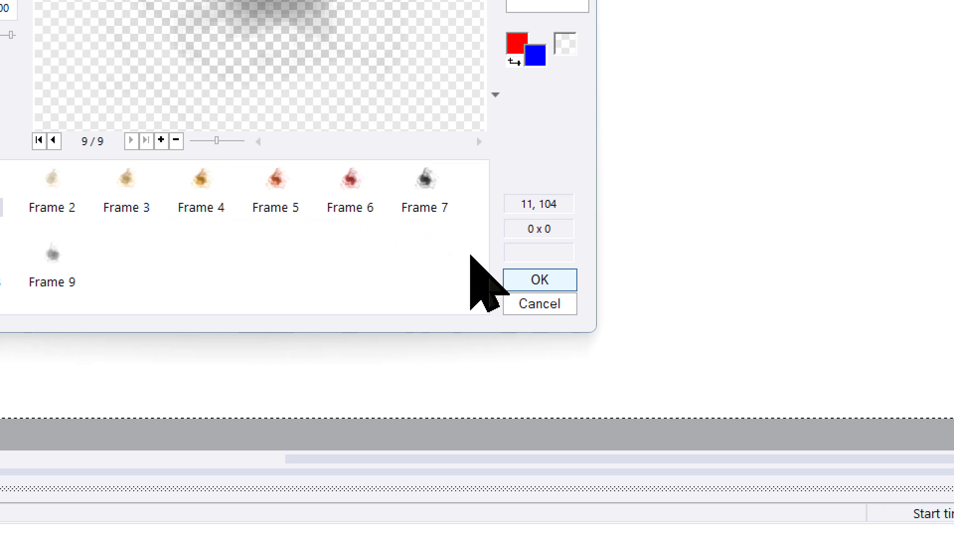
click(642, 295)
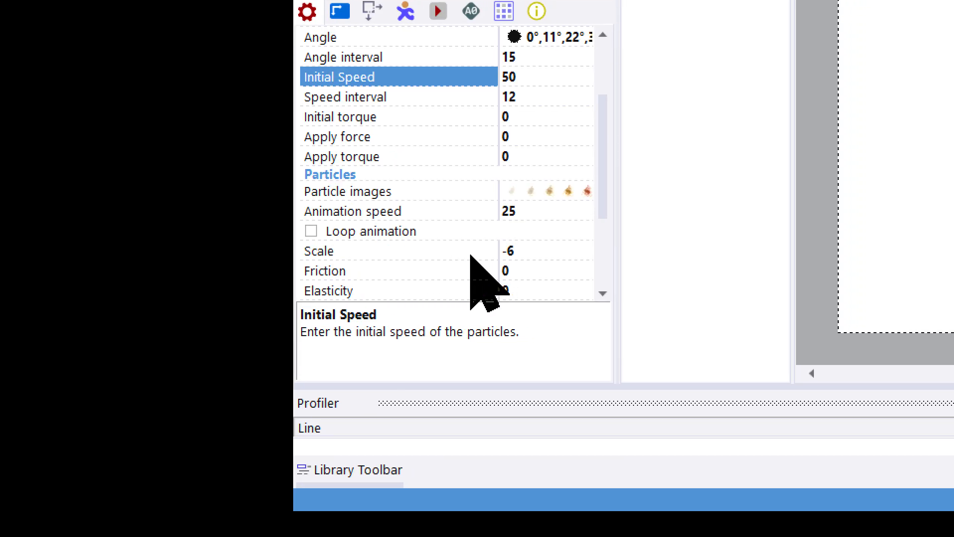
Examine the particles' remaining properties, including Scale, Density, Gravity factor, the destruction options and Engine ID.
click(471, 253)
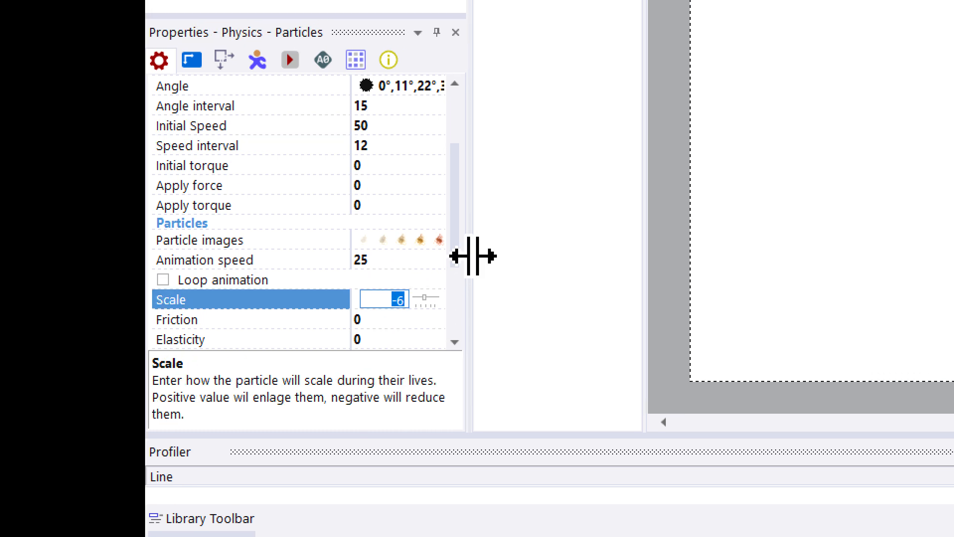
drag(546, 208, 545, 222)
drag(471, 256, 470, 294)
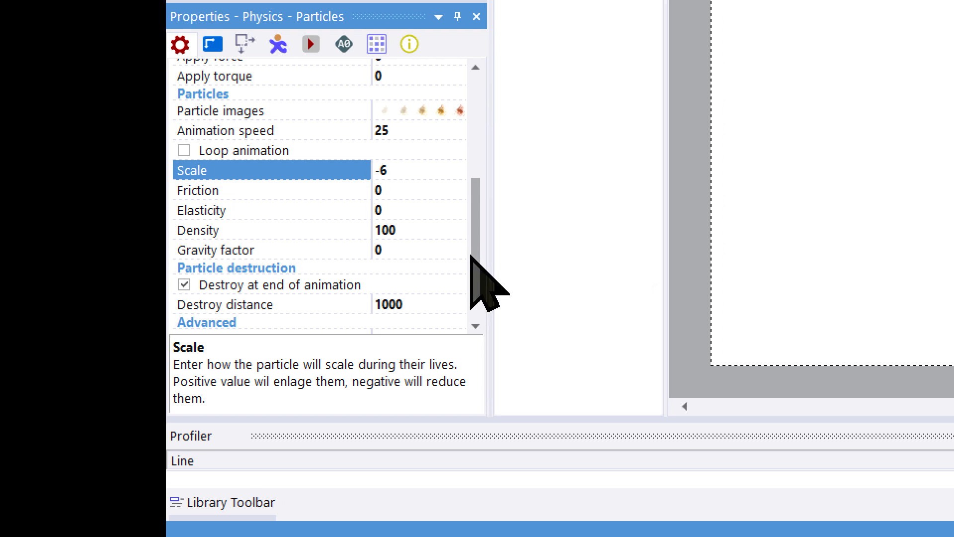
drag(470, 256, 469, 284)
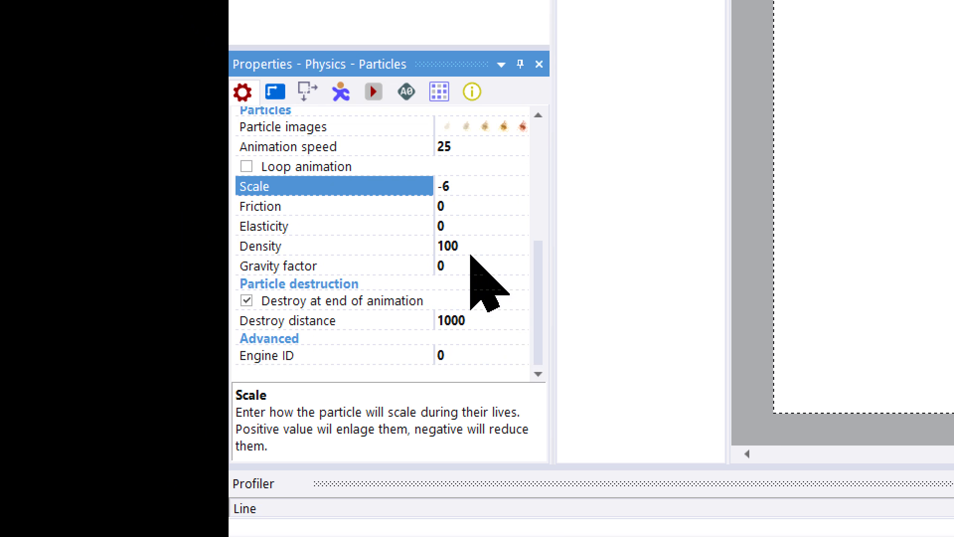
click(469, 250)
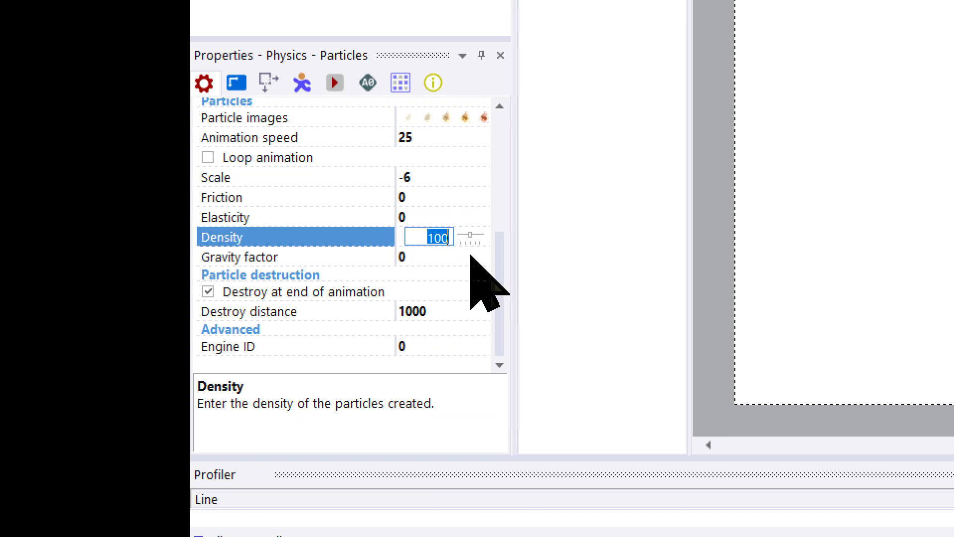
click(450, 257)
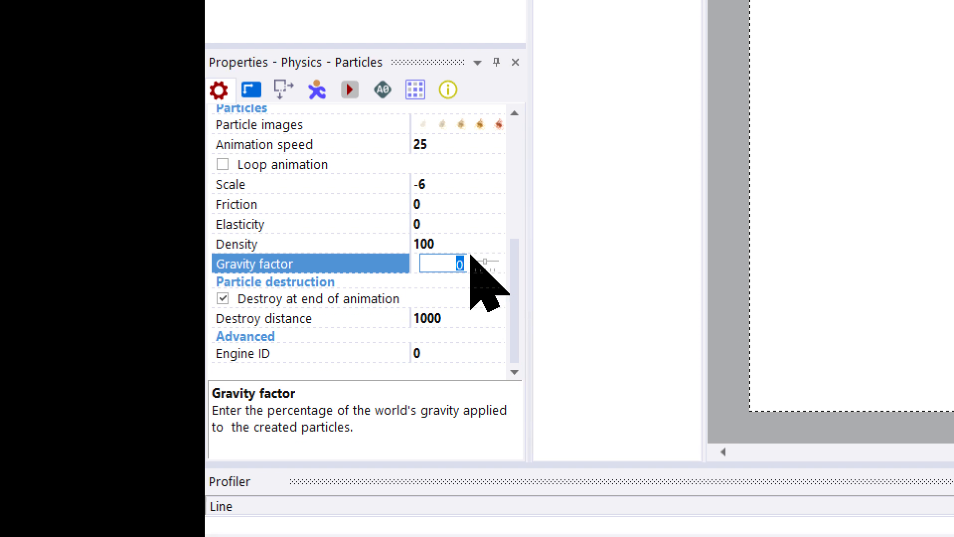
key(Return)
drag(503, 271, 502, 182)
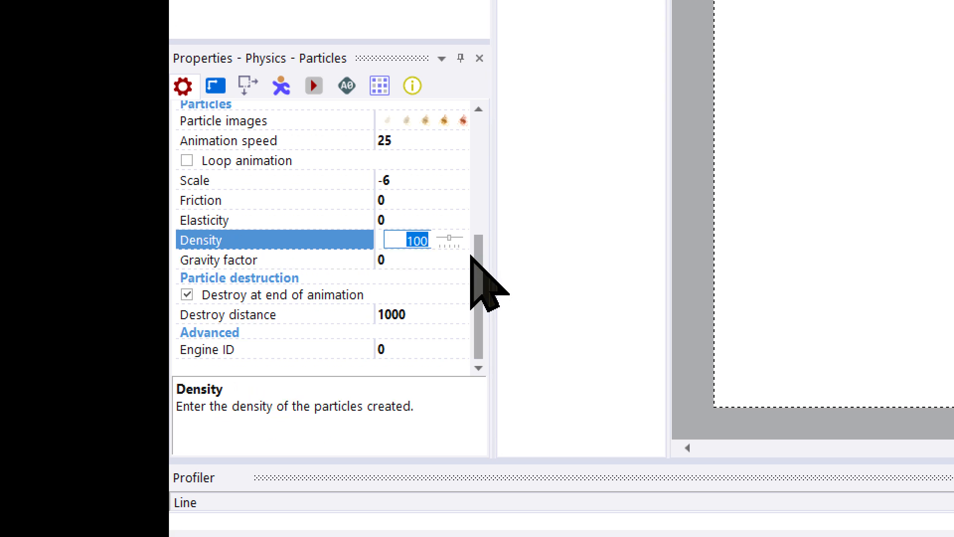
drag(470, 255, 471, 242)
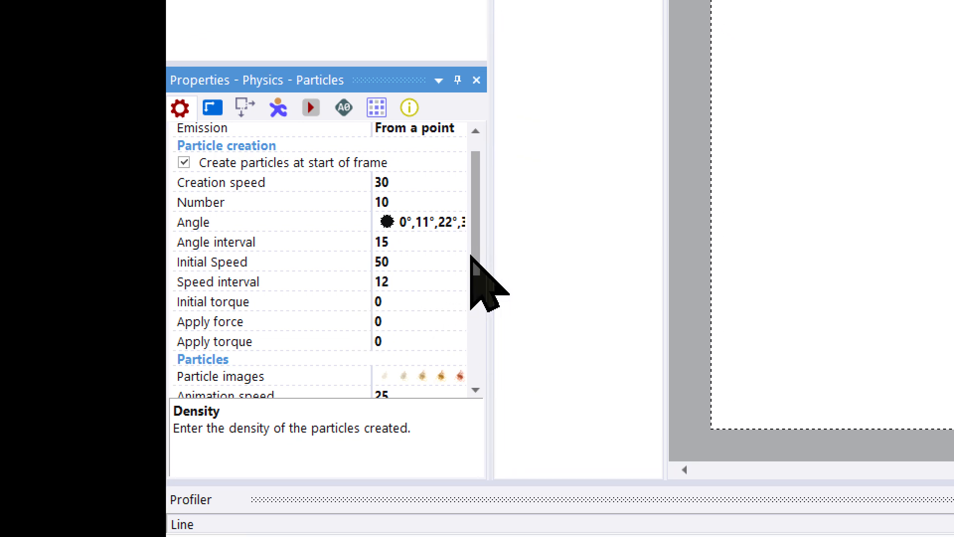
drag(596, 244, 596, 309)
drag(476, 271, 472, 291)
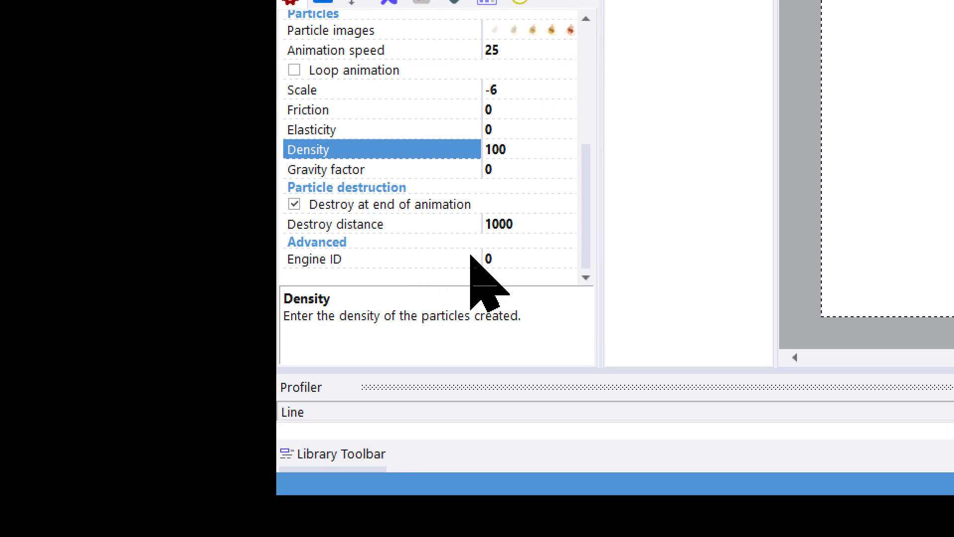
click(490, 259)
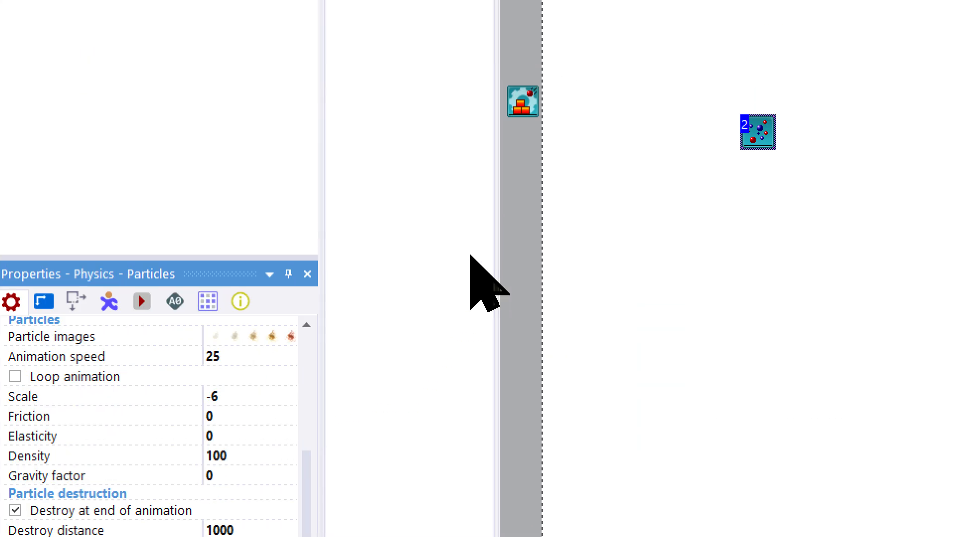
Run a preview of the particle effect and close the preview window.
click(537, 75)
scroll(201, 508, down, 4)
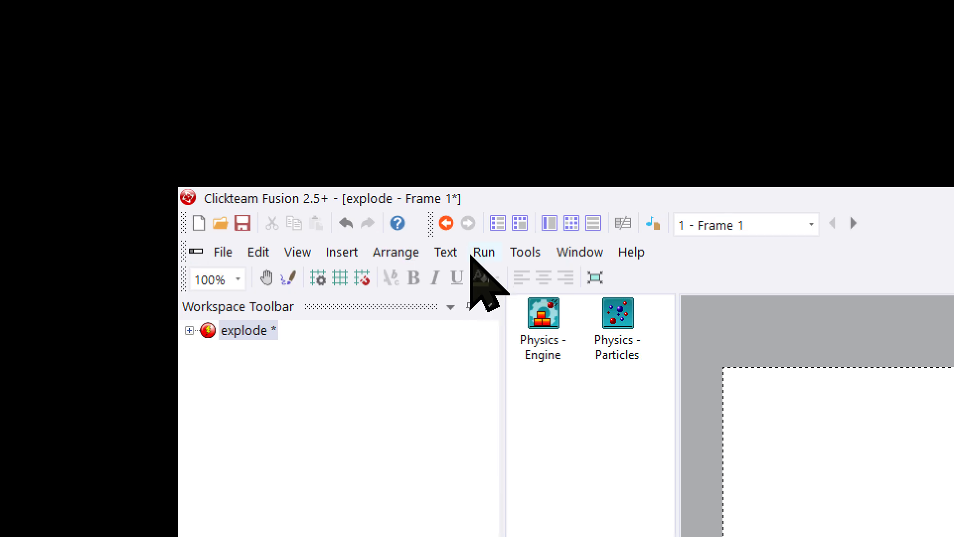
click(482, 251)
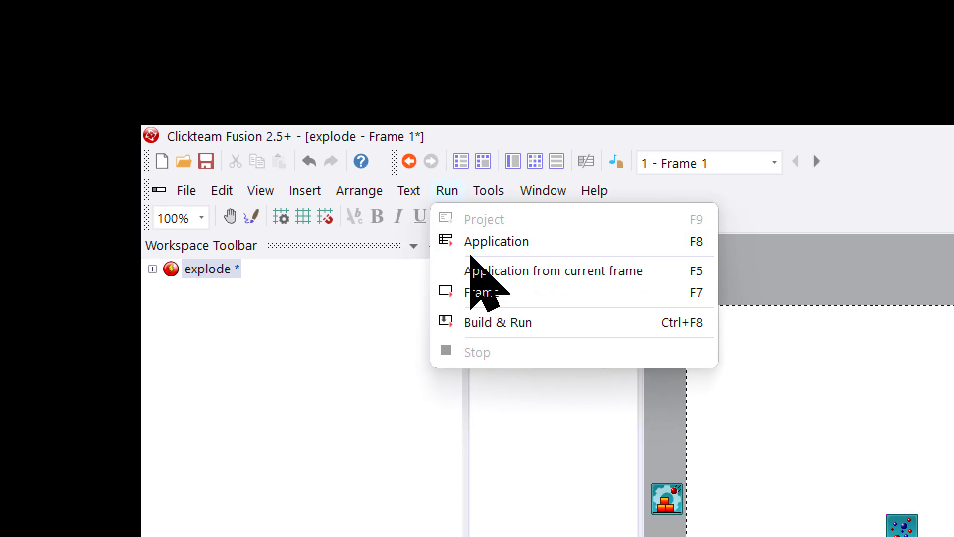
click(474, 251)
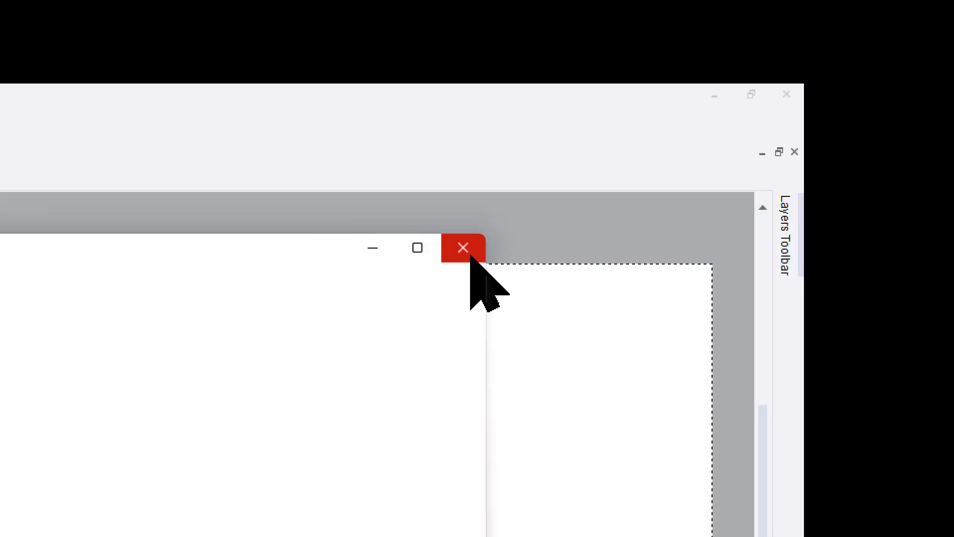
click(784, 83)
Turn off Create particles at start of frame for the Physics - Particles object.
click(365, 251)
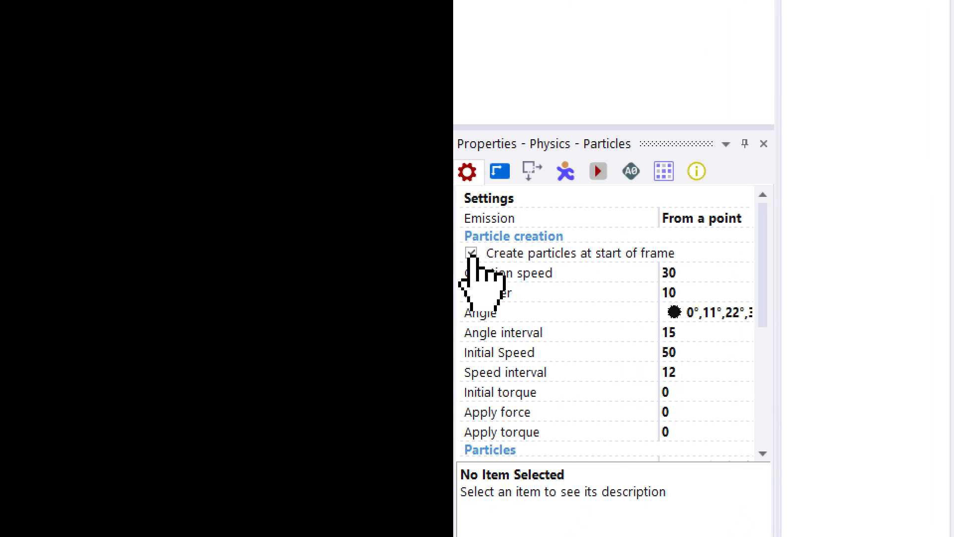
click(471, 253)
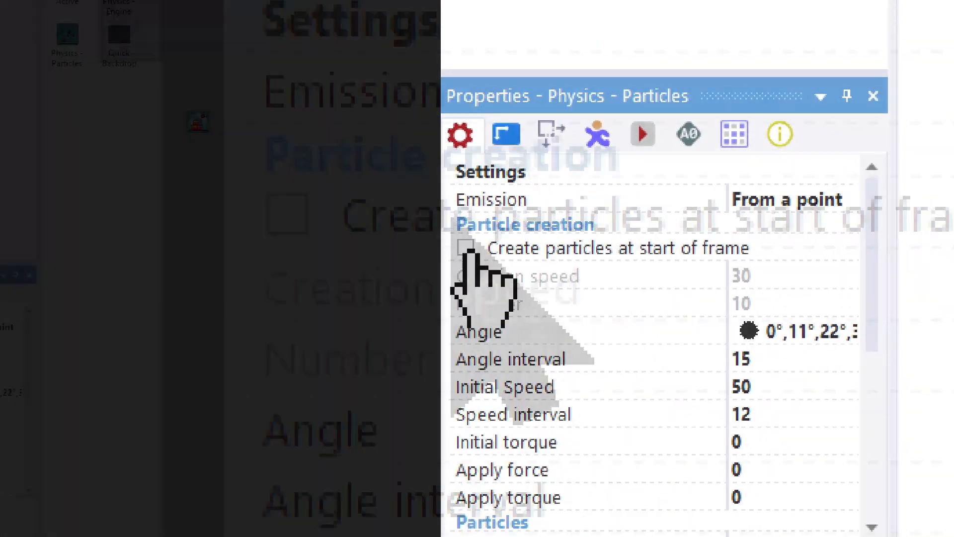
Add an event in Frame 1 with the condition that the user single-clicks the Active object with the left button.
click(463, 233)
click(469, 254)
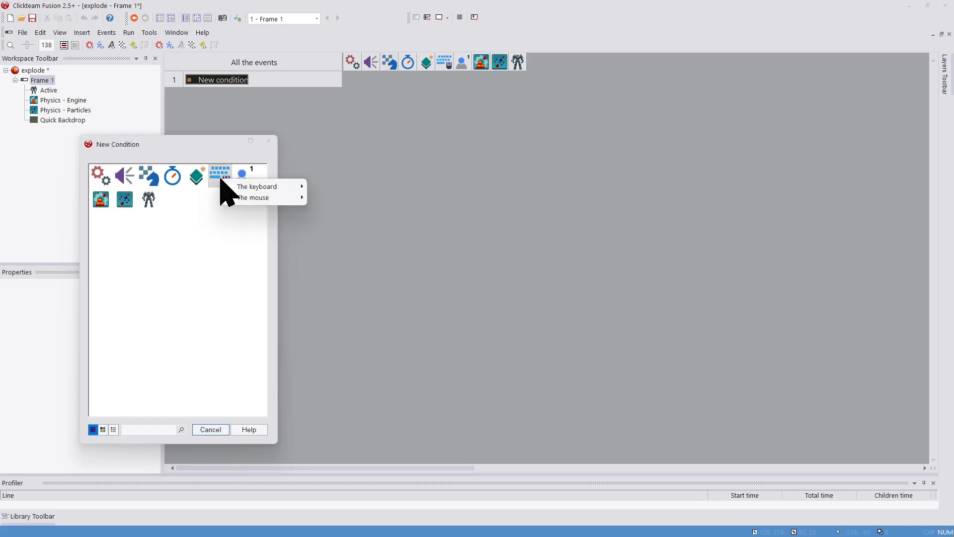
mouse_move(243, 198)
click(382, 258)
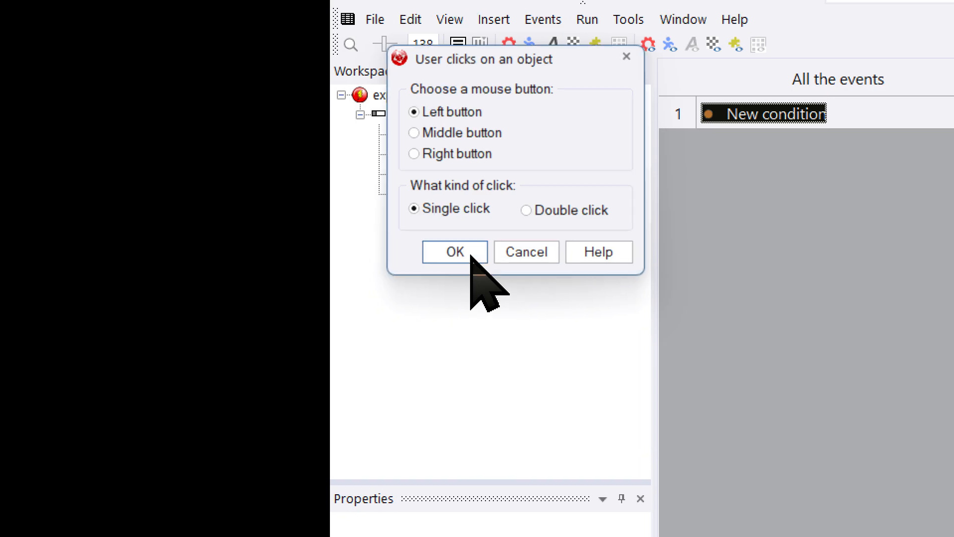
click(471, 256)
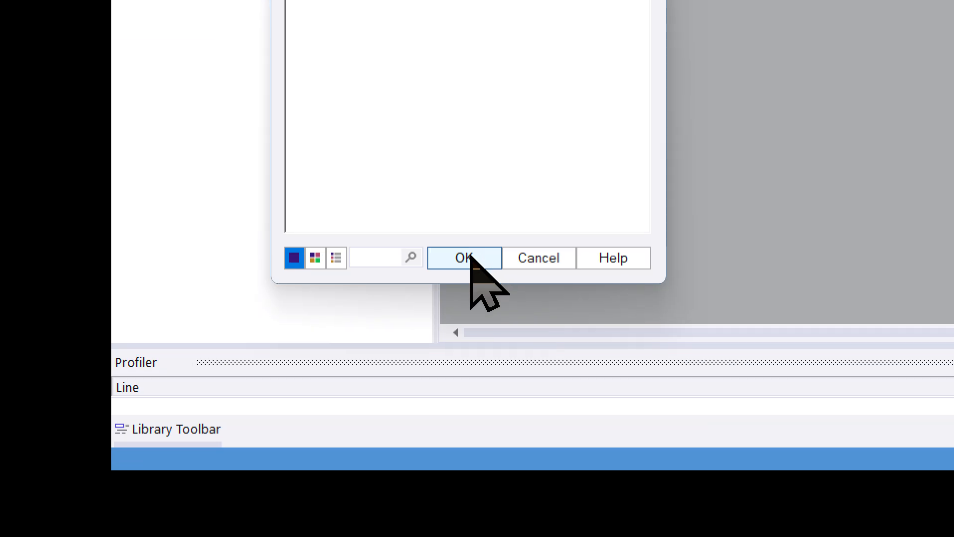
click(467, 265)
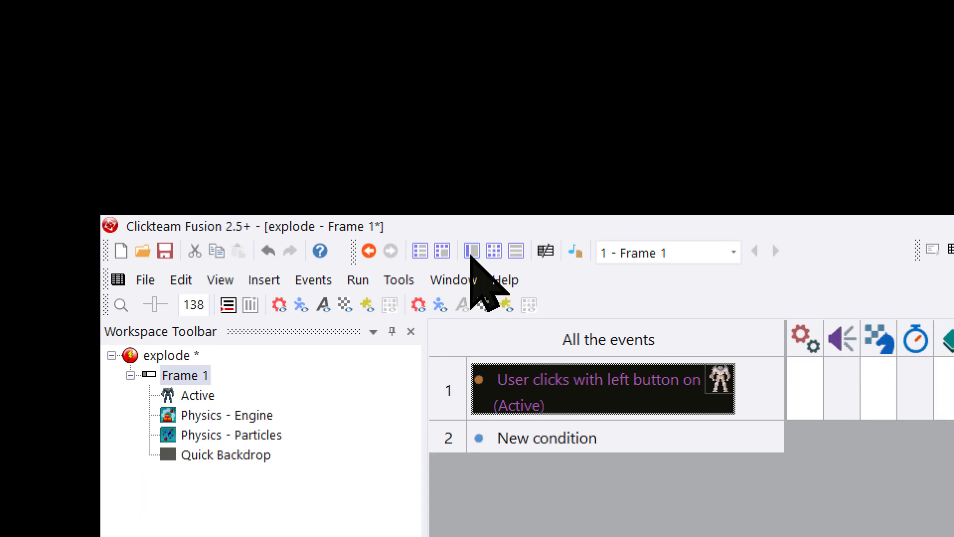
Look over the placement of the Active robots and the Particles object in Frame 1 and return to the event list.
click(78, 92)
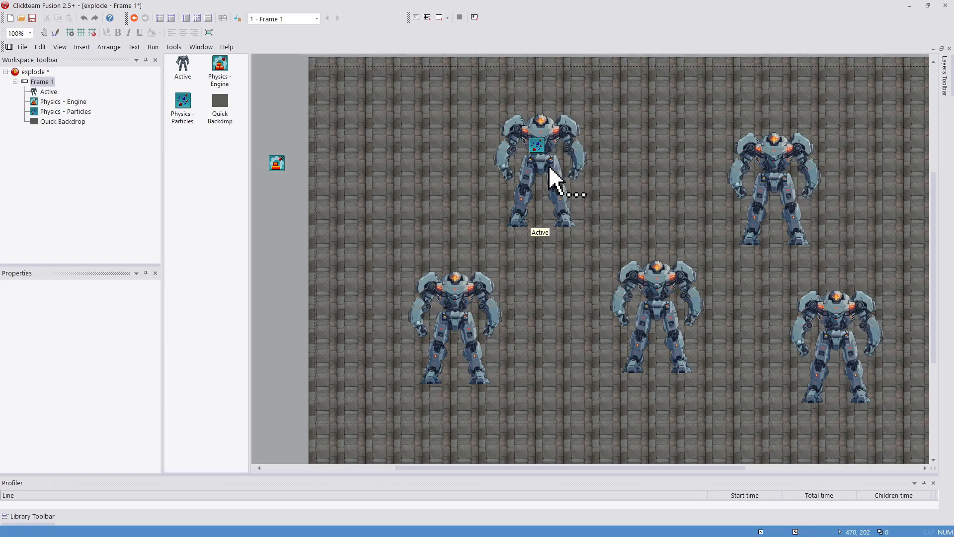
click(208, 18)
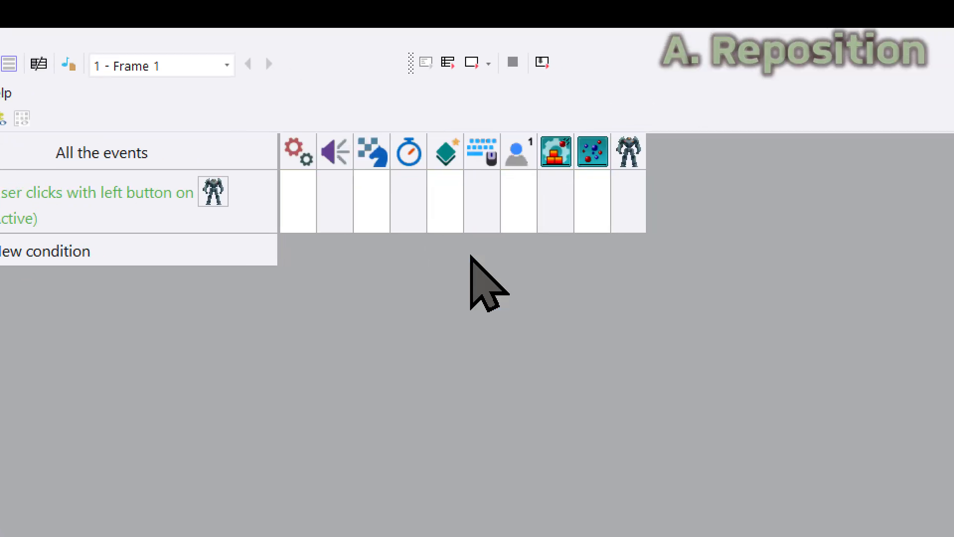
Add an action to the click event that positions the Physics - Particles object relative to the Active object.
click(472, 256)
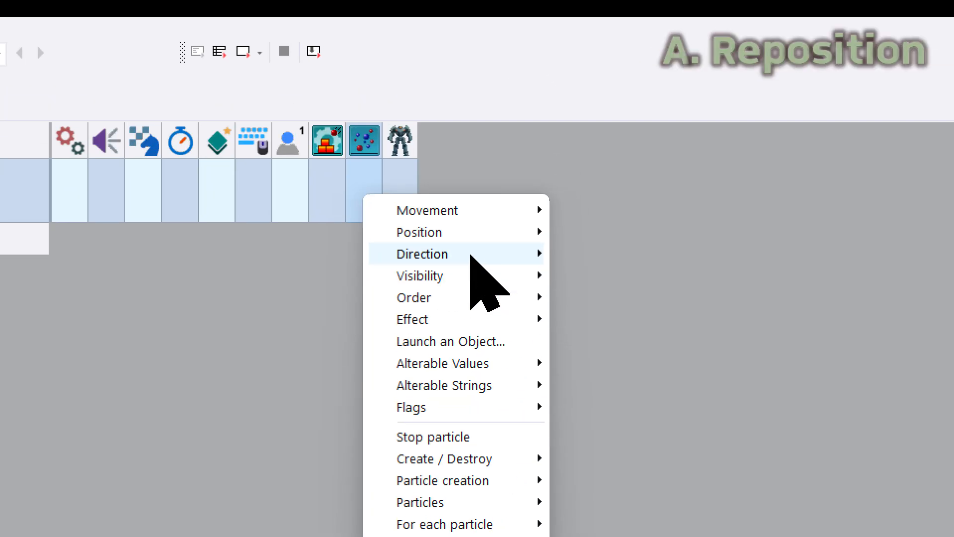
mouse_move(578, 298)
click(472, 255)
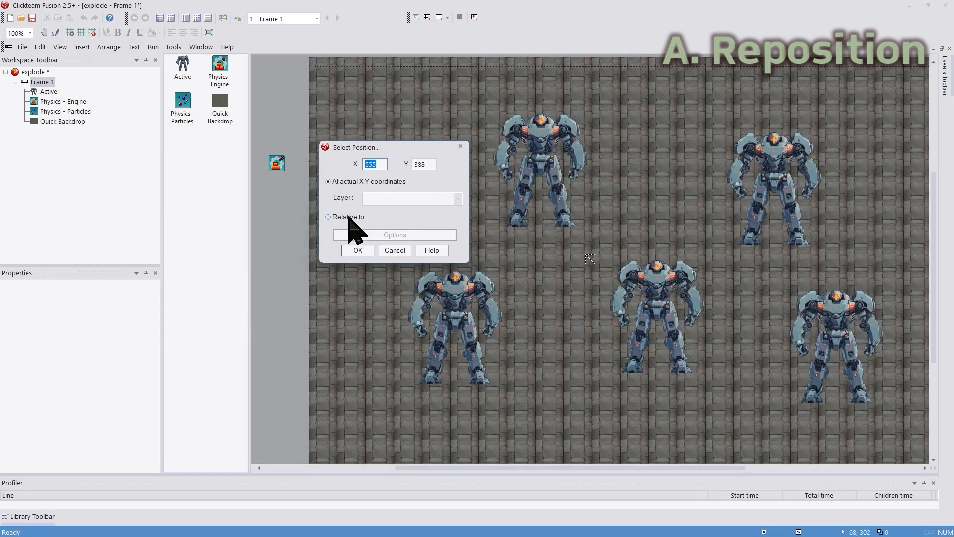
click(348, 217)
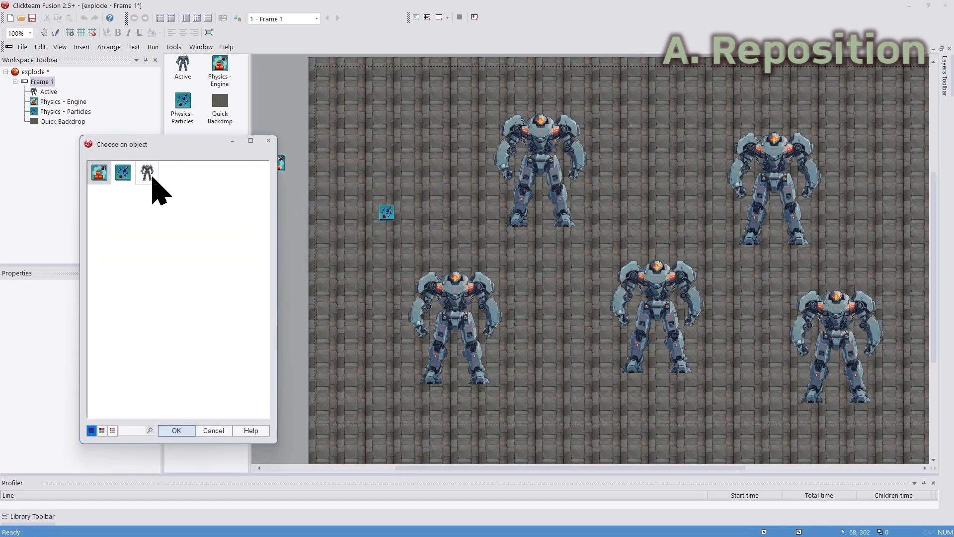
key(Return)
click(357, 251)
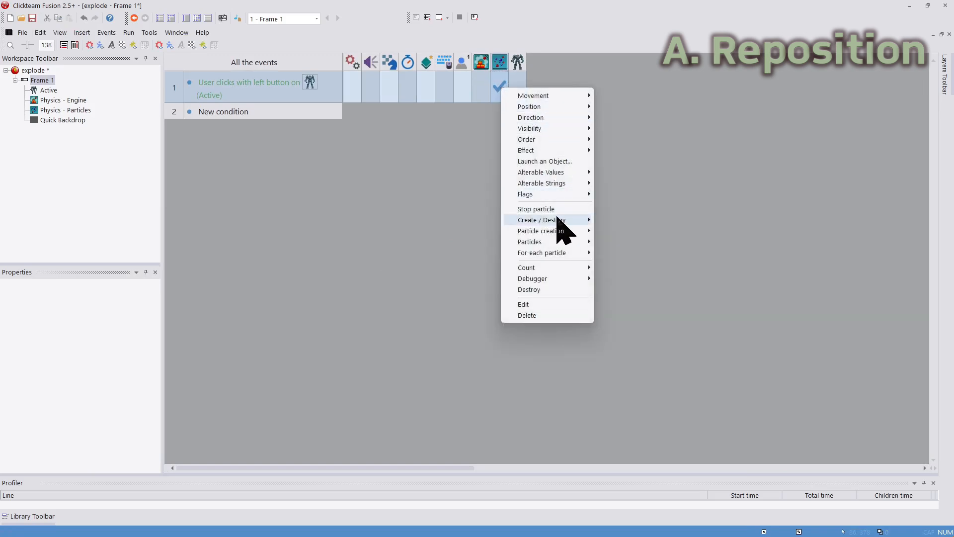
Add actions to the same event that create 50 particles from Physics - Particles and destroy the Active object.
mouse_move(557, 219)
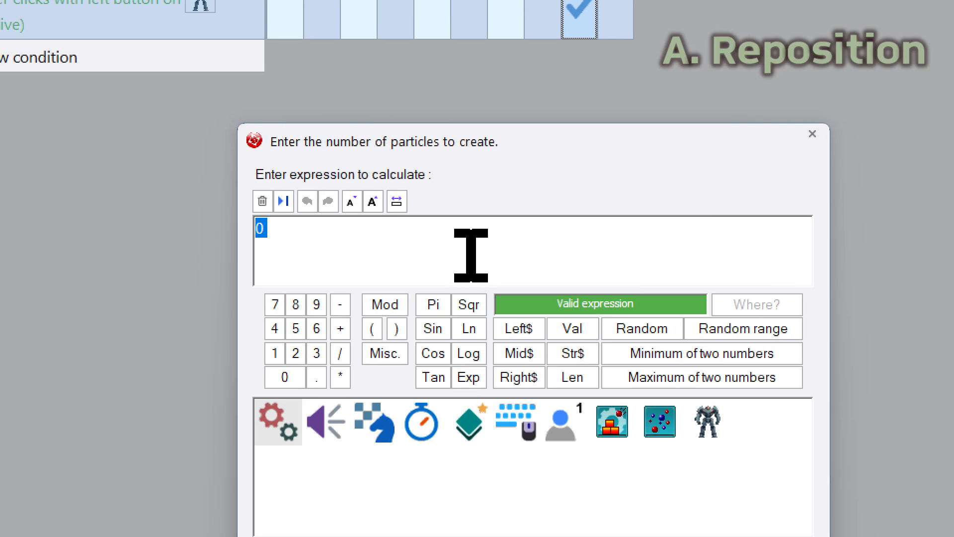
text(50)
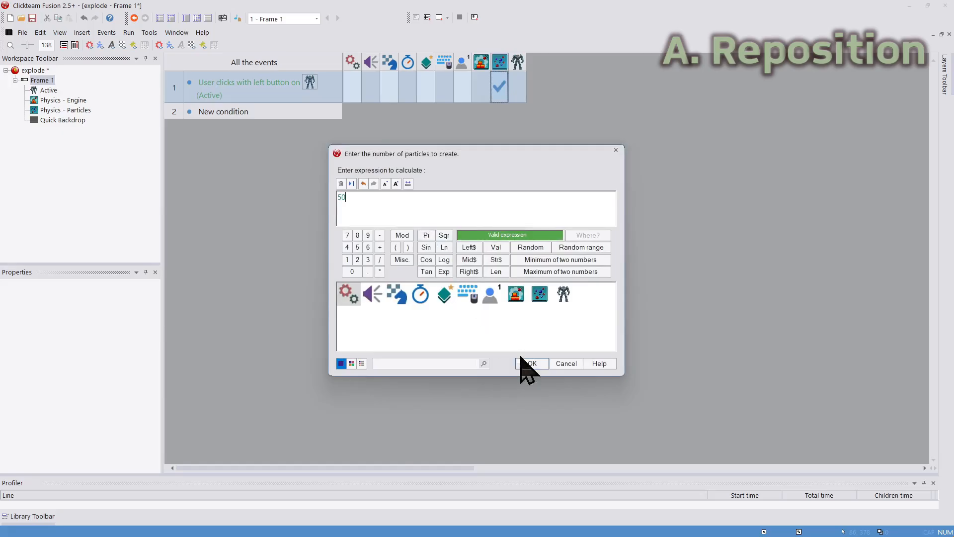
click(683, 524)
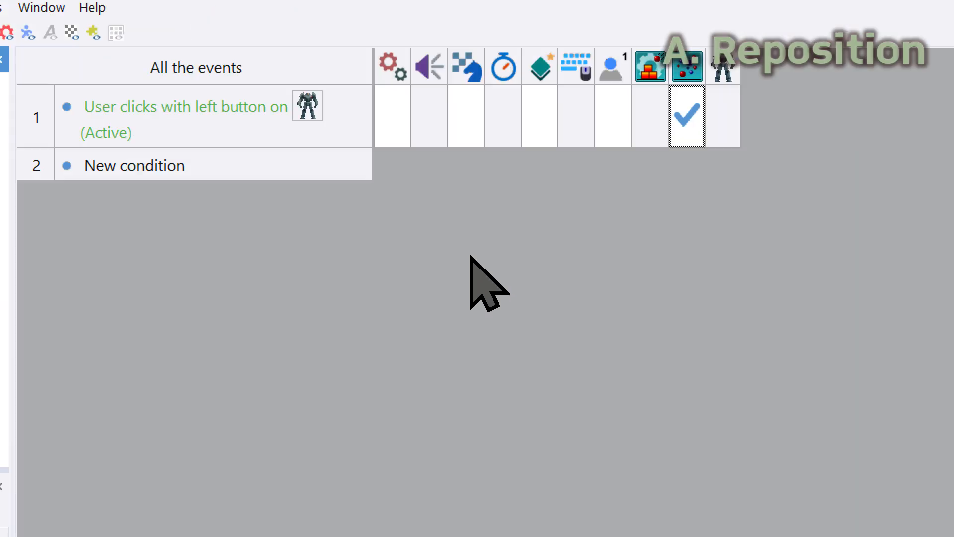
click(518, 90)
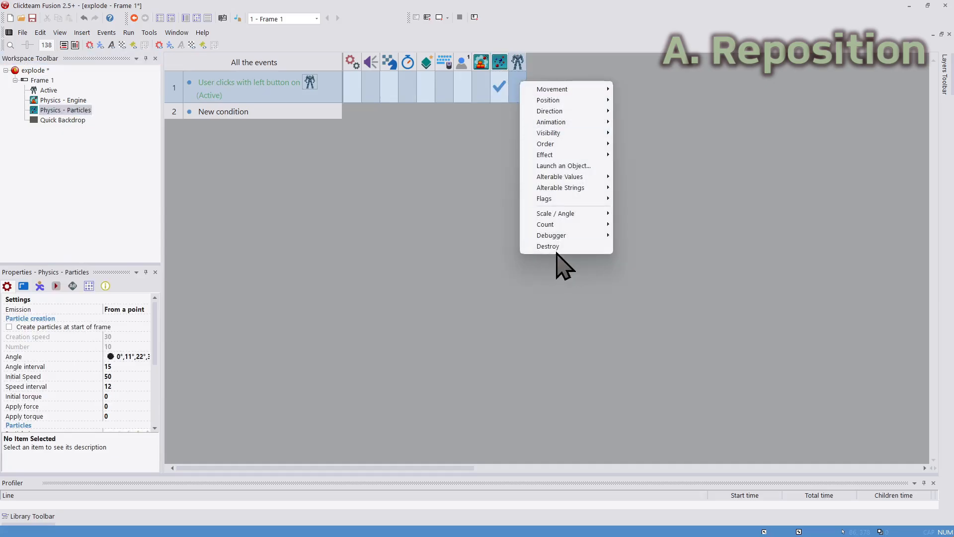
click(548, 247)
Run the frame, set off an explosion on each robot to test the repositioned emitter, and close the preview.
click(129, 33)
click(137, 58)
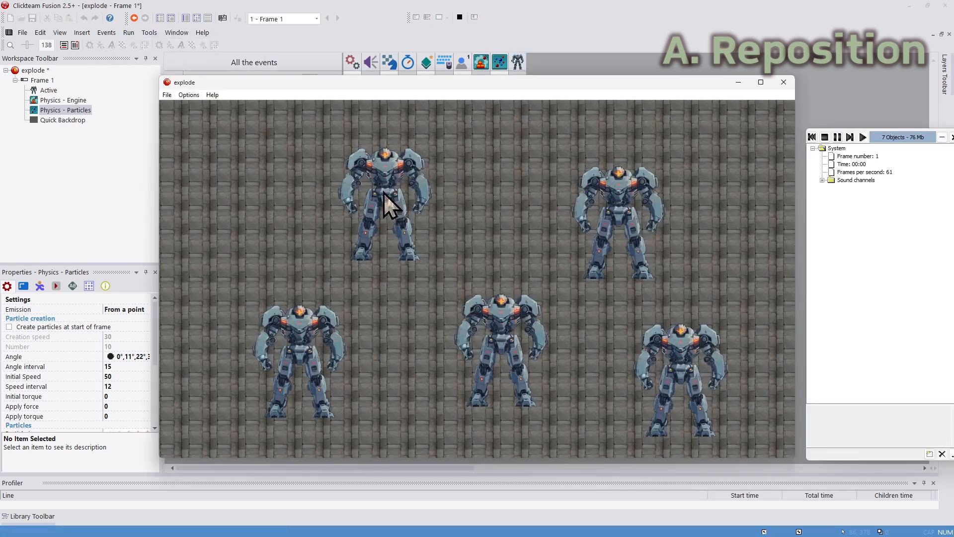
click(384, 193)
click(497, 331)
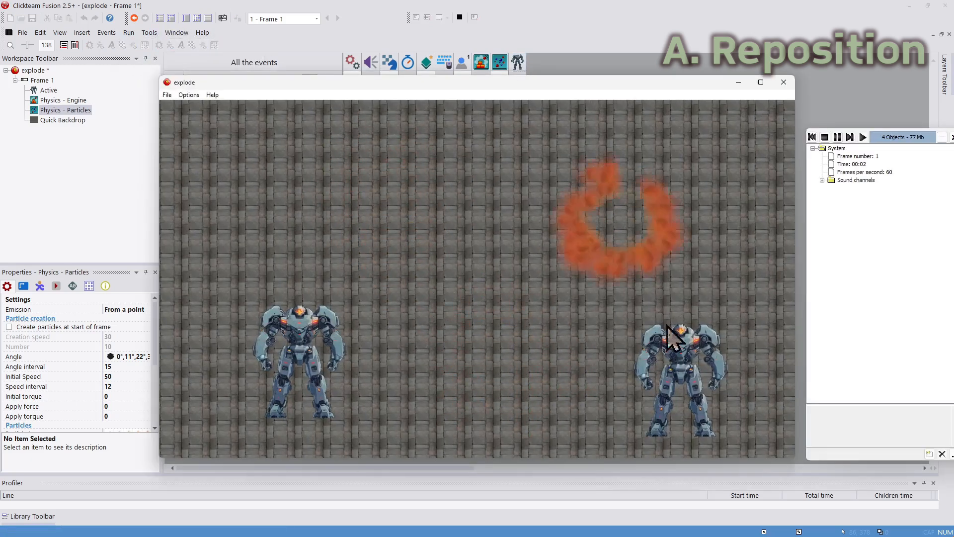
click(679, 366)
click(309, 319)
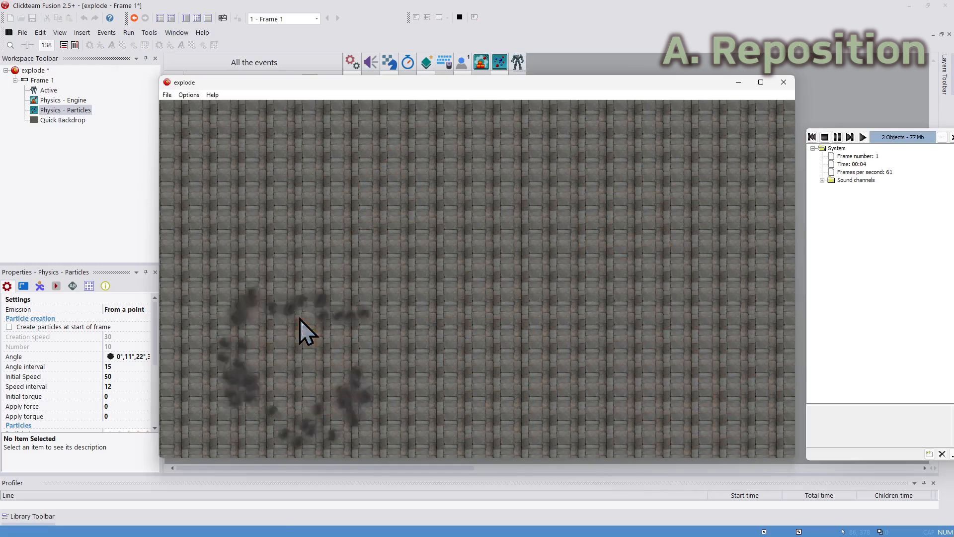
click(783, 82)
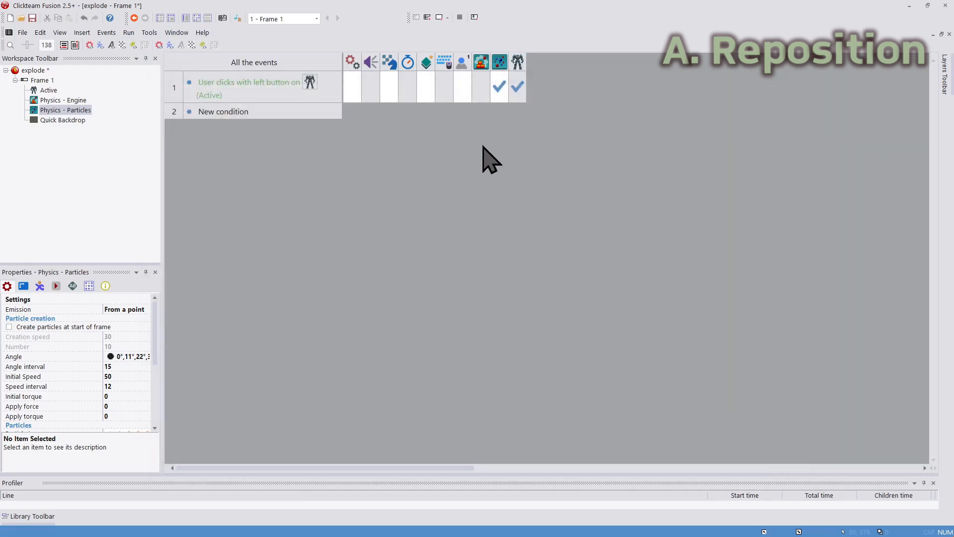
Deactivate event line 1 and copy its left-button click condition on Active into a new event line 2.
right_click(178, 91)
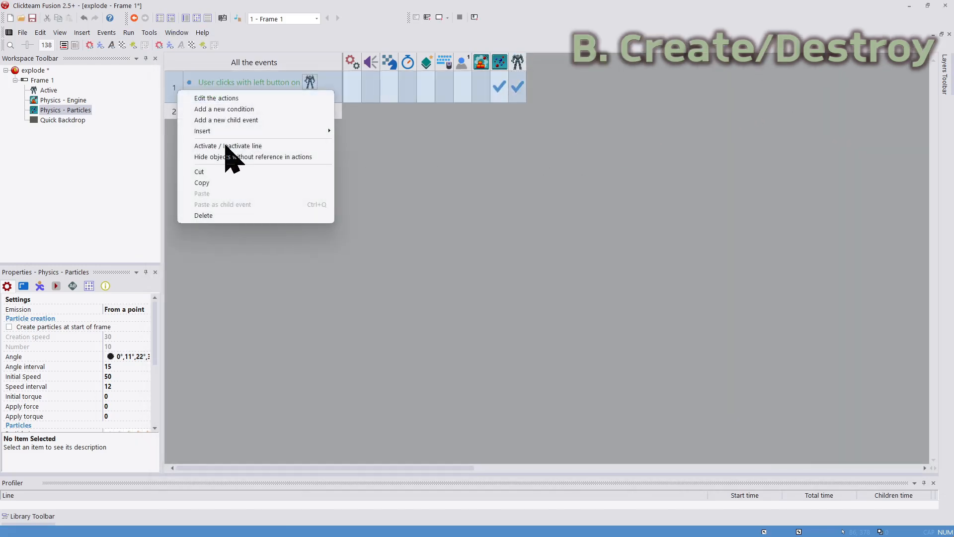
click(228, 147)
drag(221, 114, 222, 116)
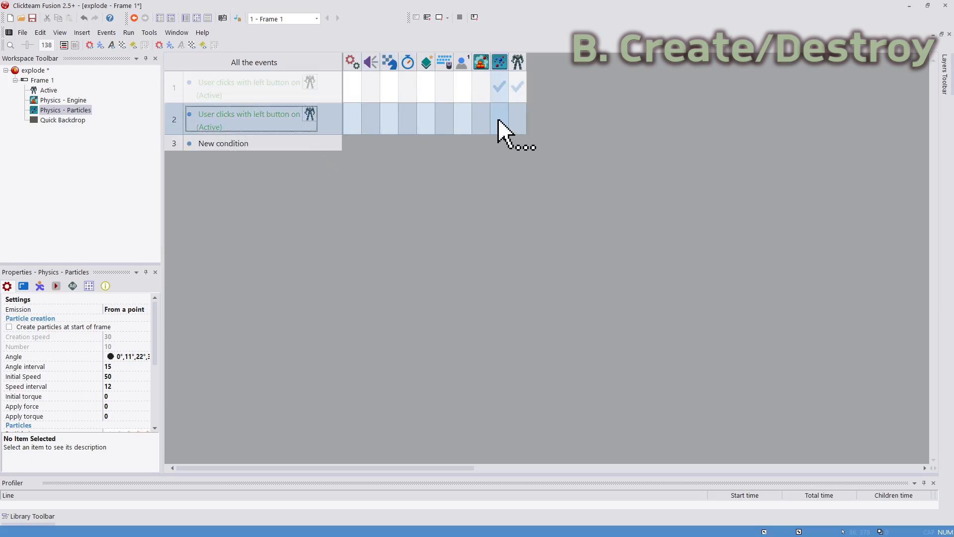
mouse_move(499, 104)
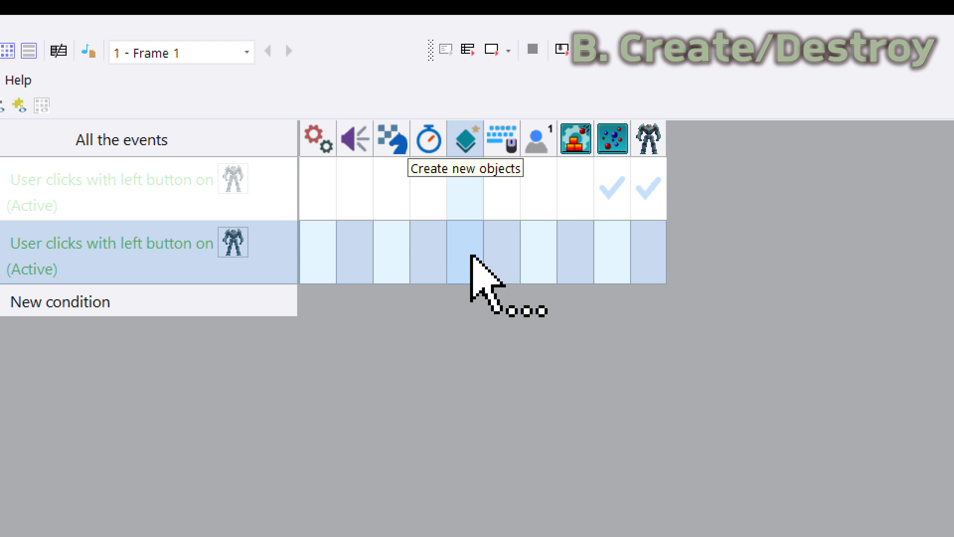
click(431, 121)
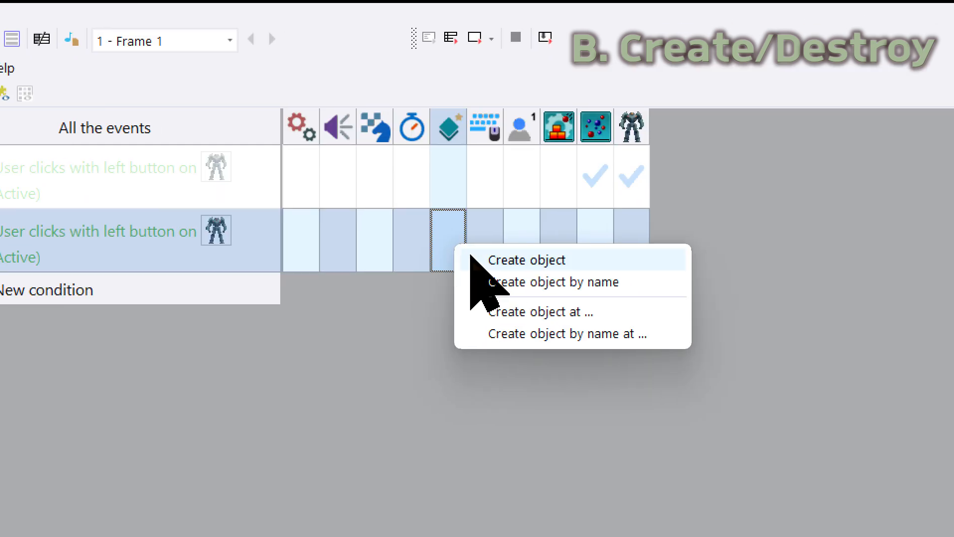
click(526, 260)
double_click(473, 257)
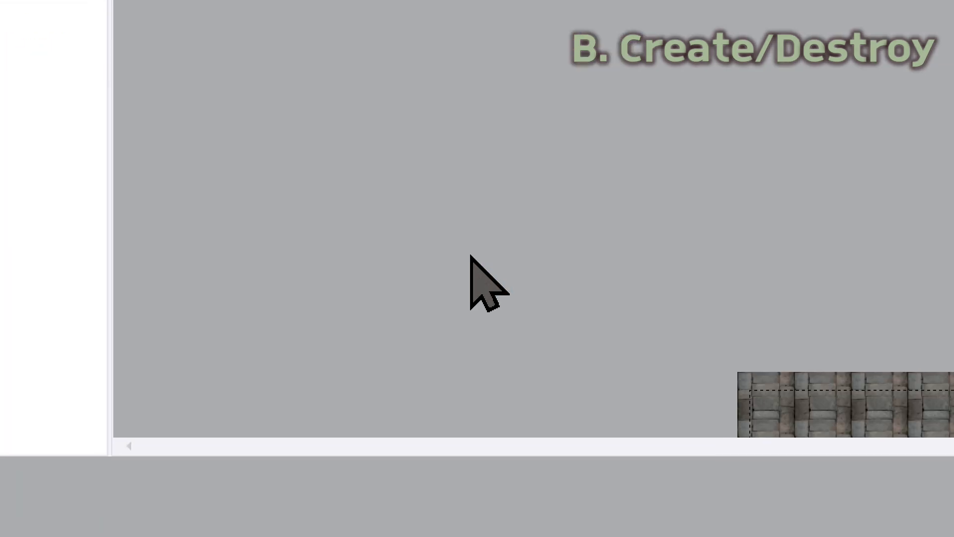
click(472, 258)
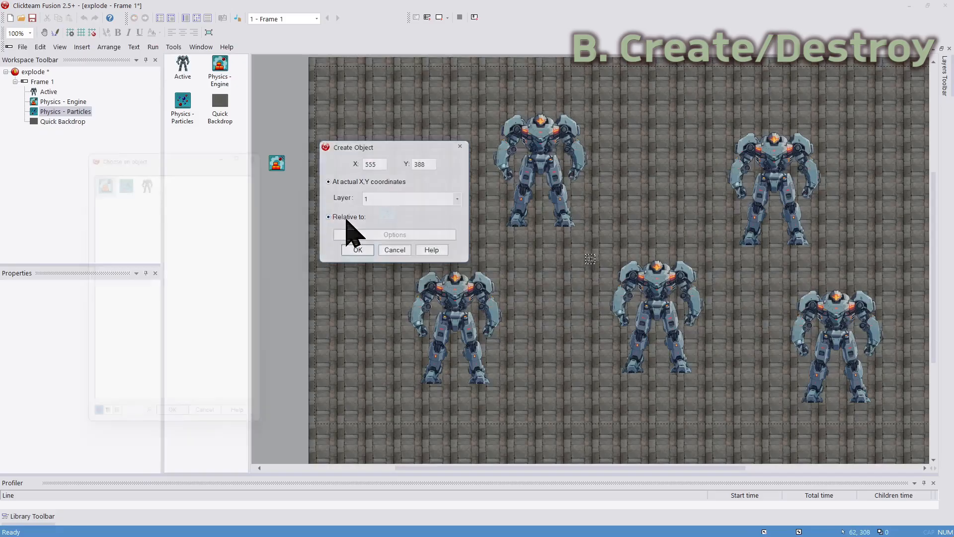
click(249, 165)
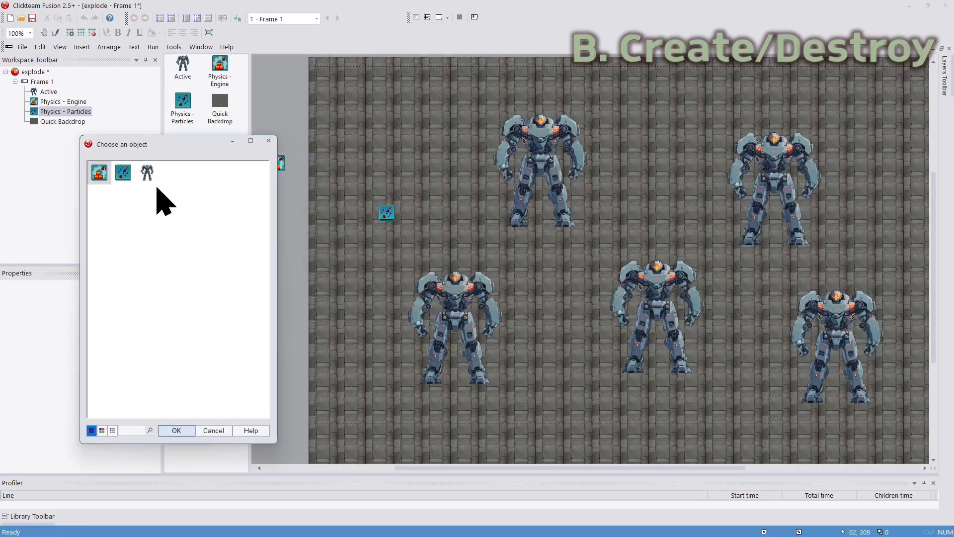
click(228, 428)
click(399, 254)
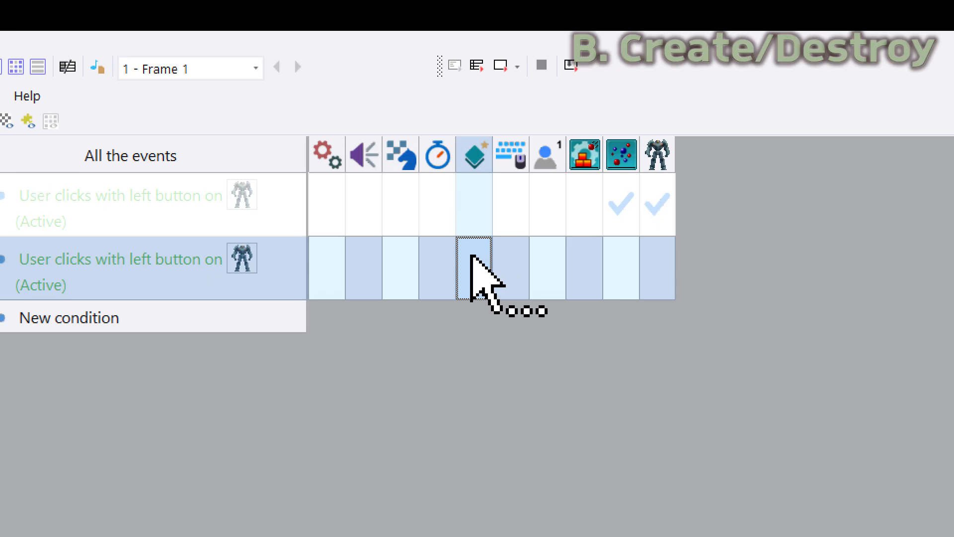
Add an action to event 2 that creates the Physics - Particles object at the mouse's current X and Y position.
right_click(437, 119)
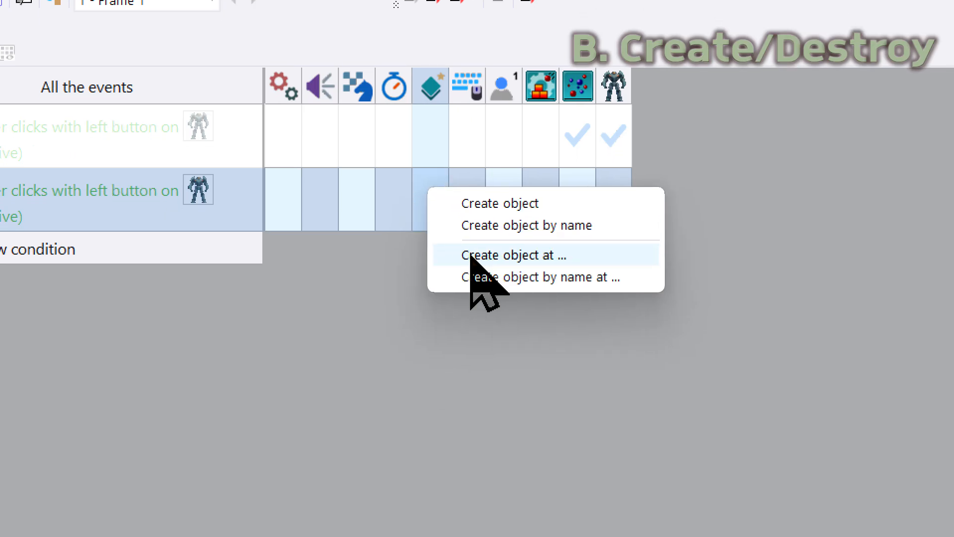
click(470, 256)
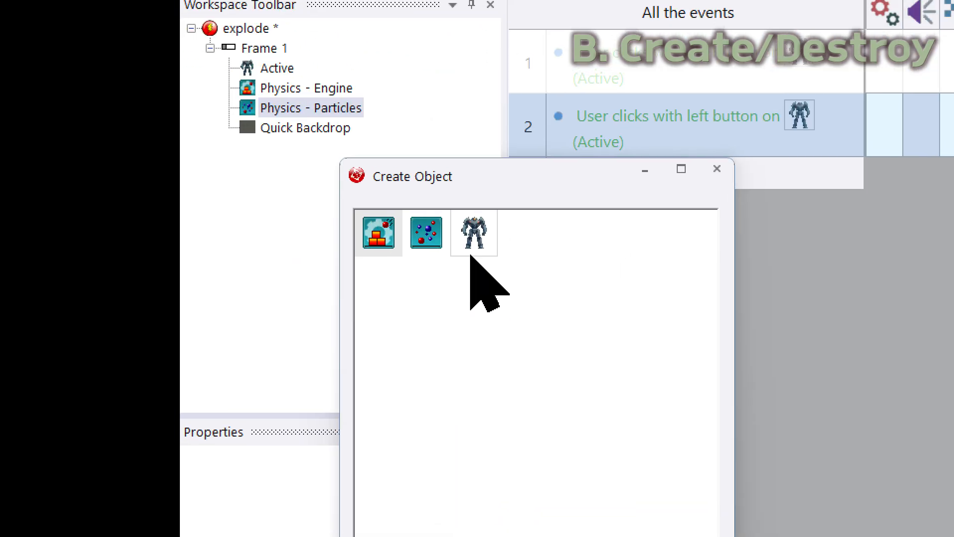
click(464, 251)
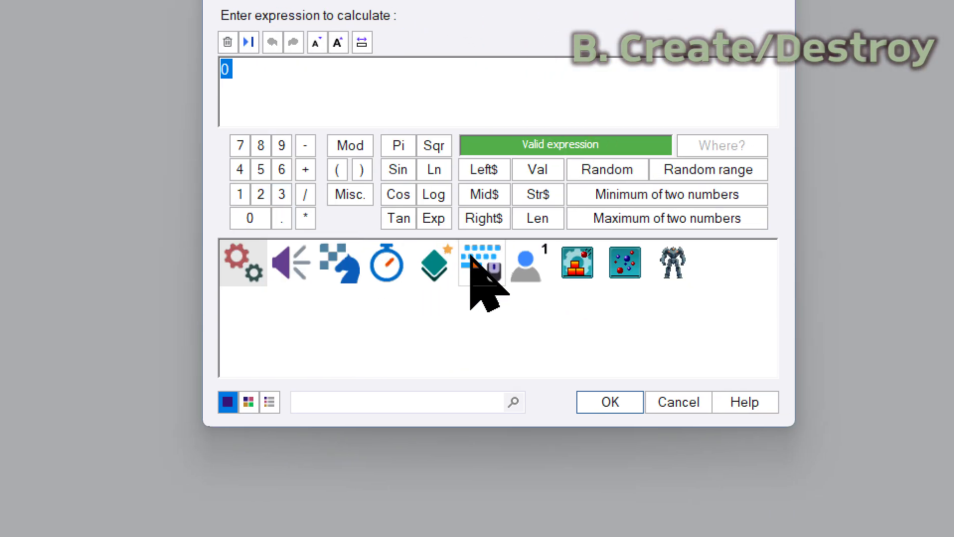
click(471, 258)
click(474, 261)
click(472, 256)
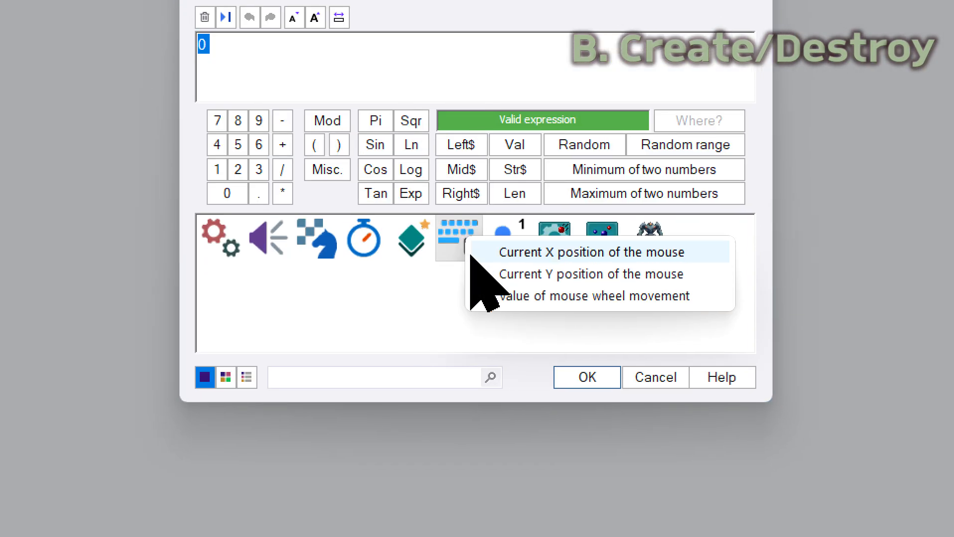
click(473, 264)
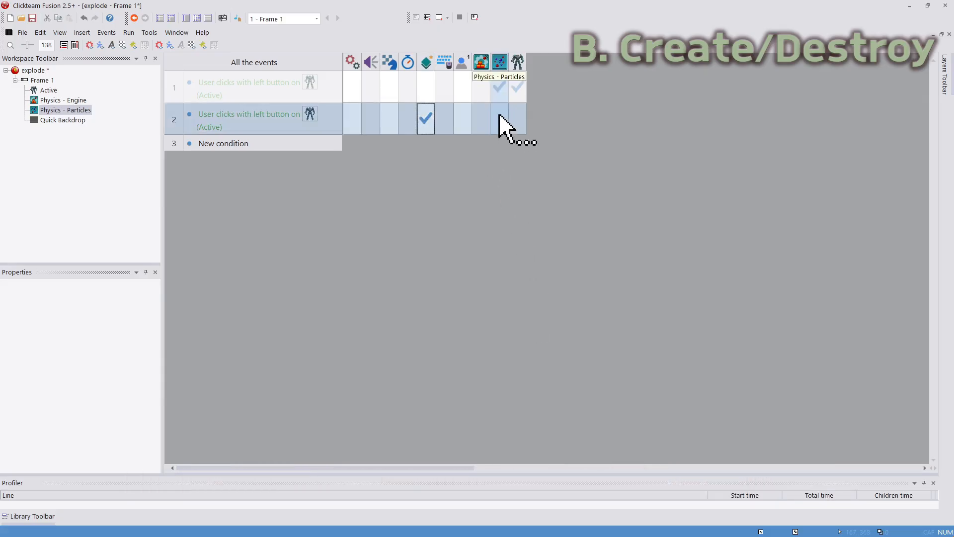
In event 2, set automatic particle creation to 1 for Physics - Particles and add the Destroy action for the Active object.
click(499, 115)
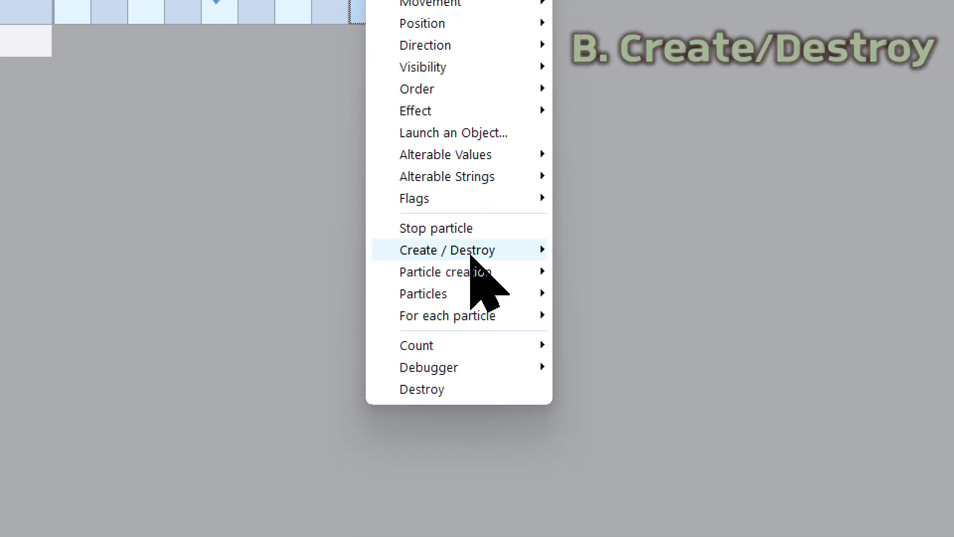
mouse_move(480, 332)
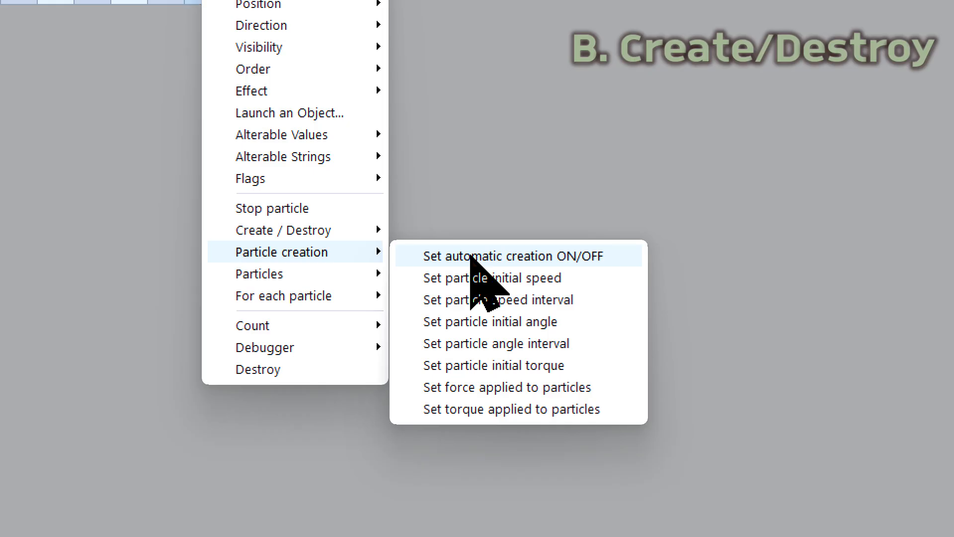
click(634, 263)
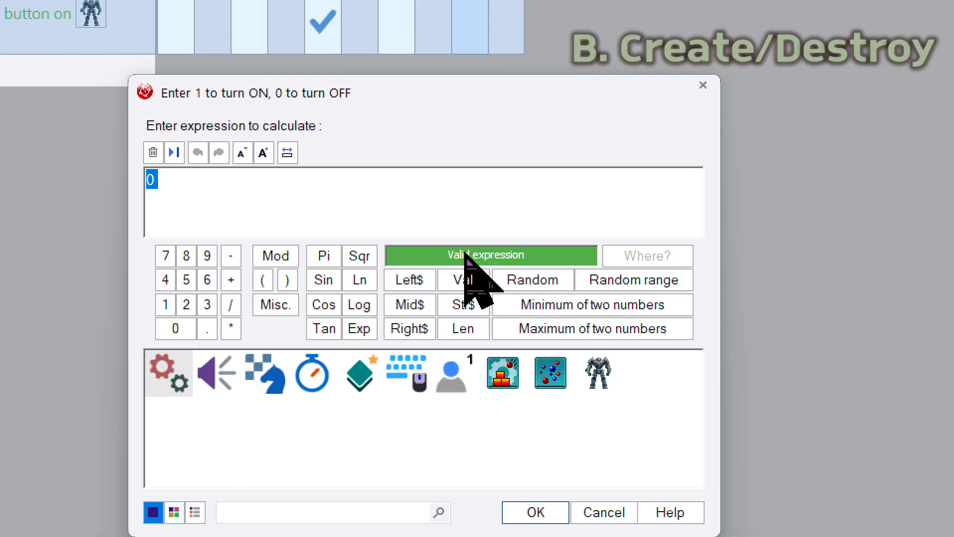
text(1)
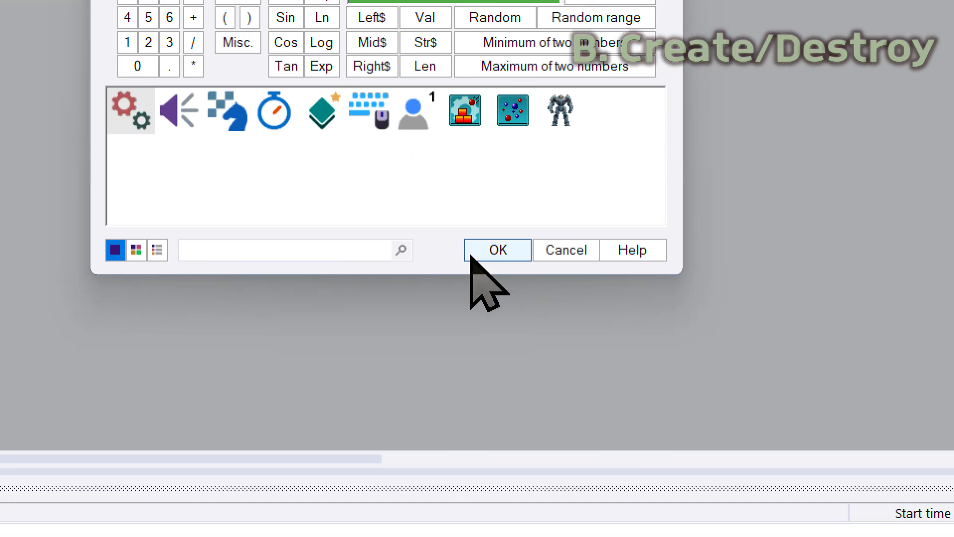
click(505, 391)
click(471, 254)
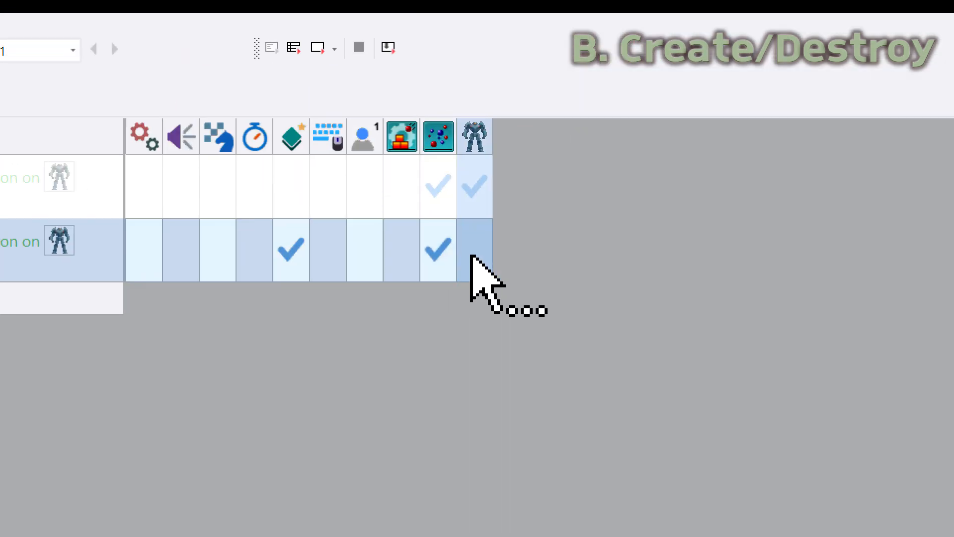
click(471, 340)
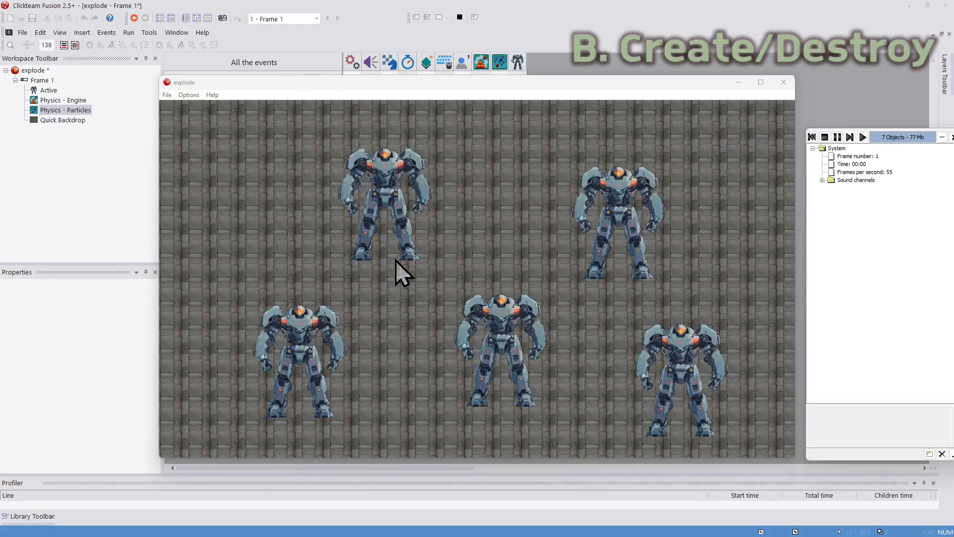
Test the created emitters by exploding all the robots in the running frame, and close the preview.
click(410, 251)
click(619, 183)
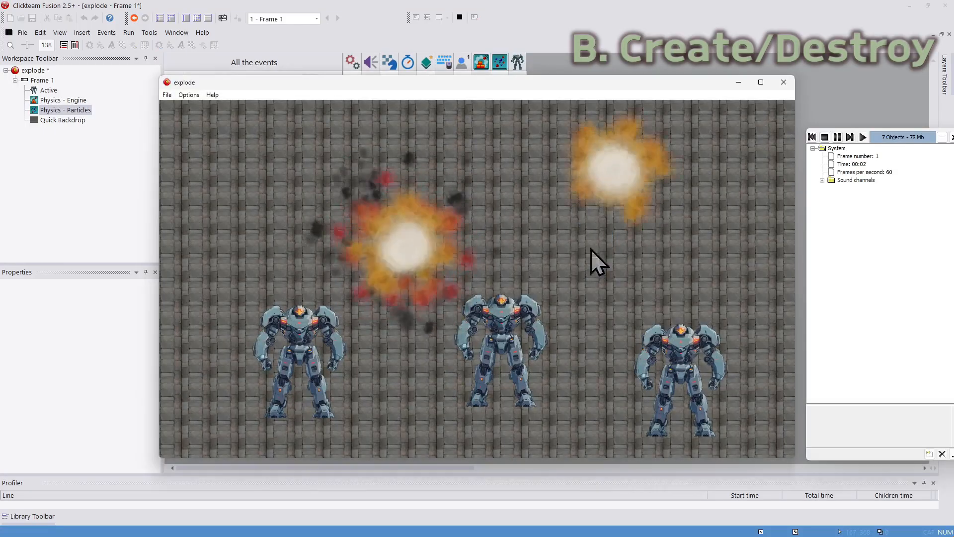
click(514, 330)
click(291, 355)
click(708, 348)
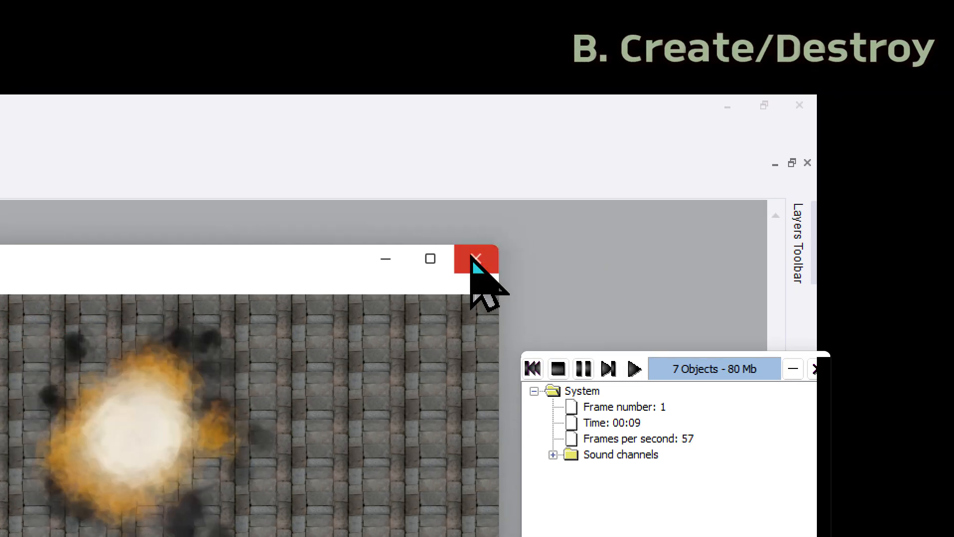
click(476, 258)
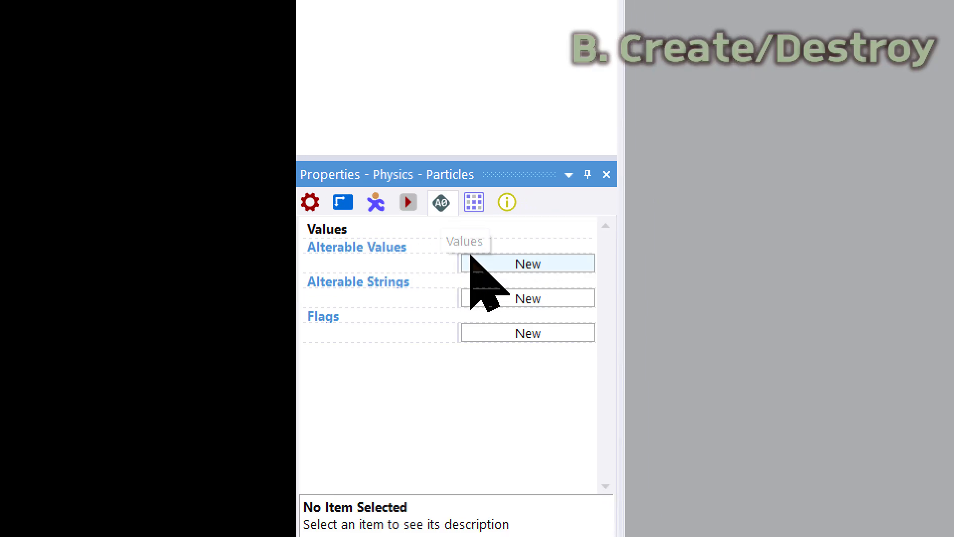
Add an alterable value named lifespan to Physics - Particles and set its initial value to 30.
click(497, 309)
click(447, 308)
click(447, 308)
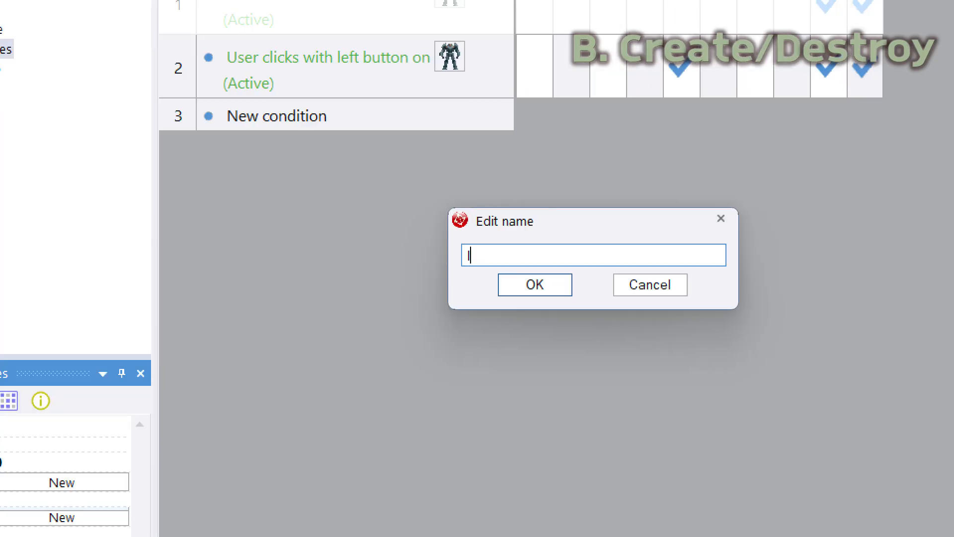
text(lifespan)
key(Return)
click(478, 149)
text(30)
key(Return)
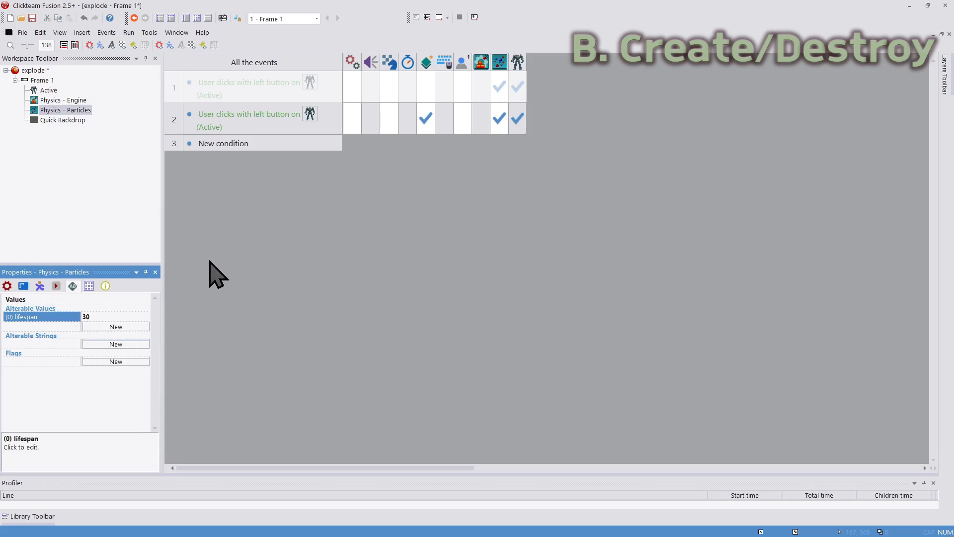
Add a timer condition on event line 3 that triggers every 2 hundredths of a second.
click(173, 176)
click(199, 239)
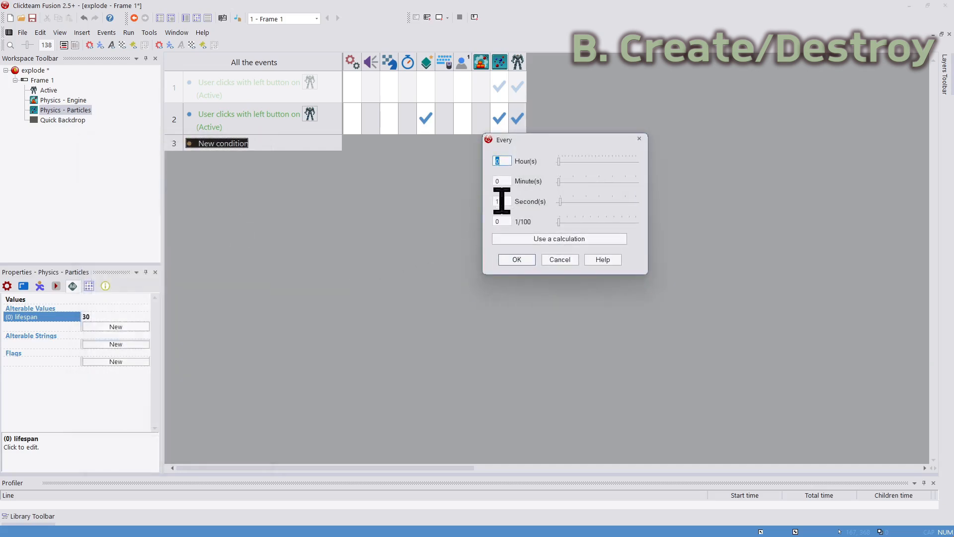
drag(502, 201, 463, 203)
text(0)
key(Tab)
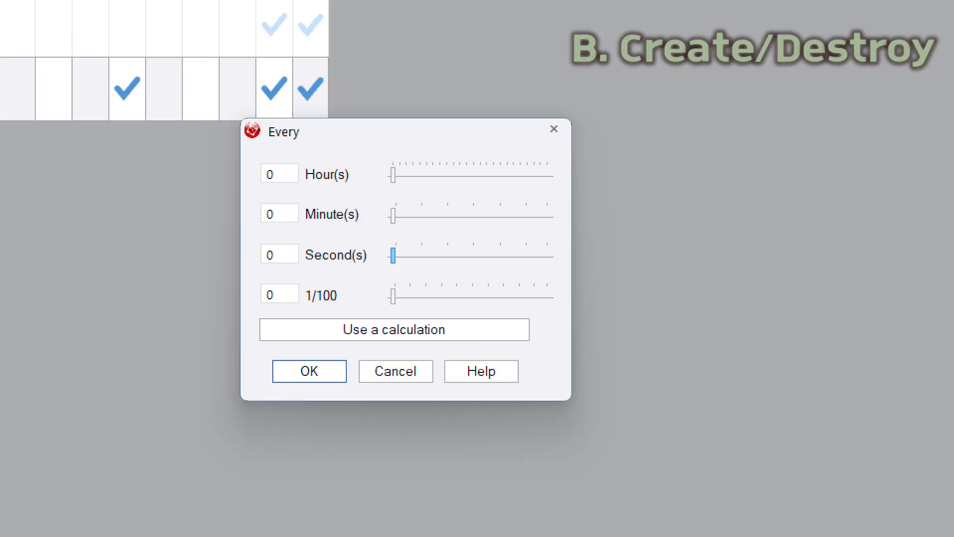
key(Tab)
text(2)
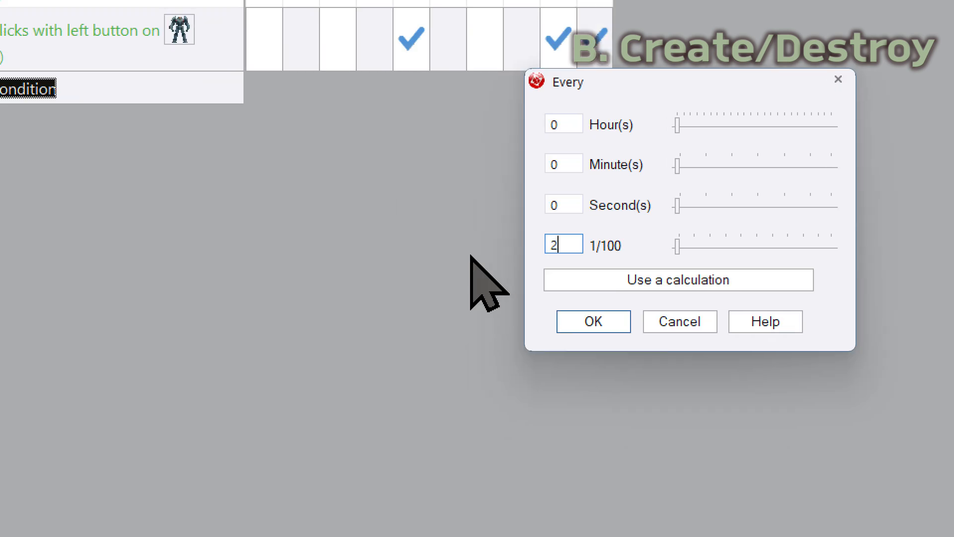
click(309, 371)
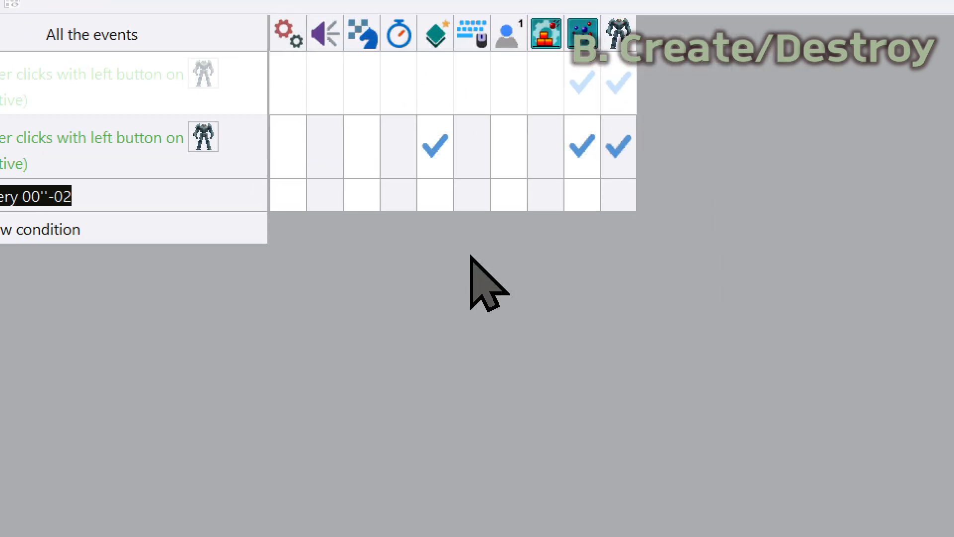
In event 3, add an action that subtracts 1 from the lifespan value of Physics - Particles.
click(446, 52)
mouse_move(574, 226)
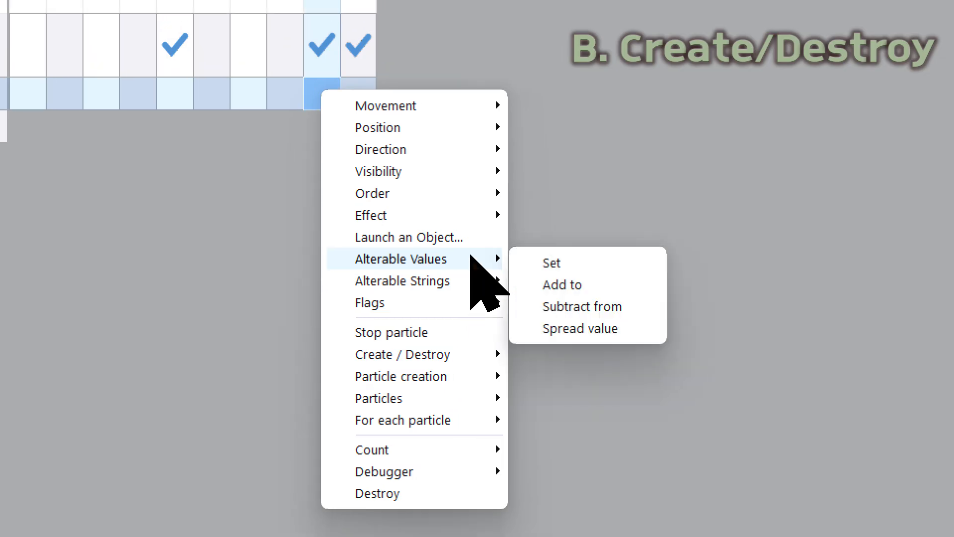
click(626, 247)
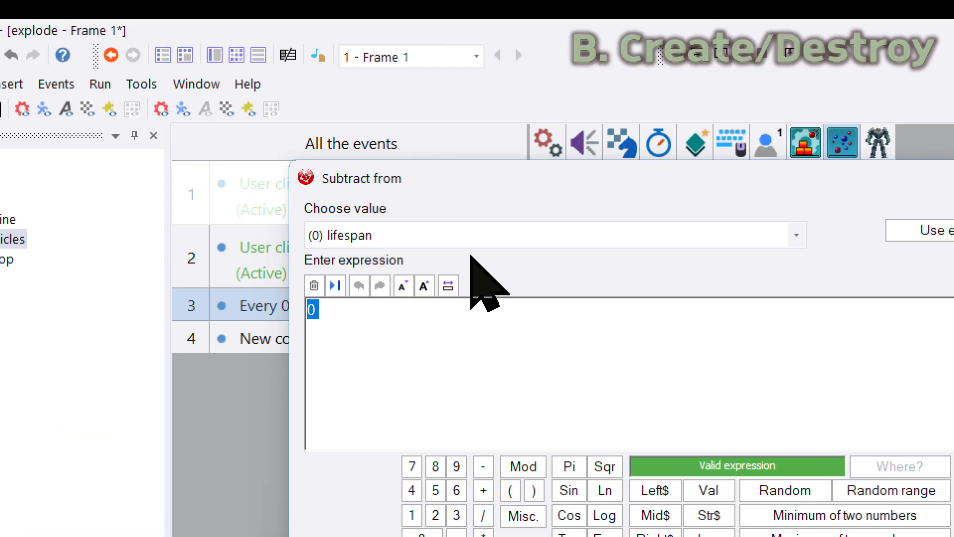
text(1)
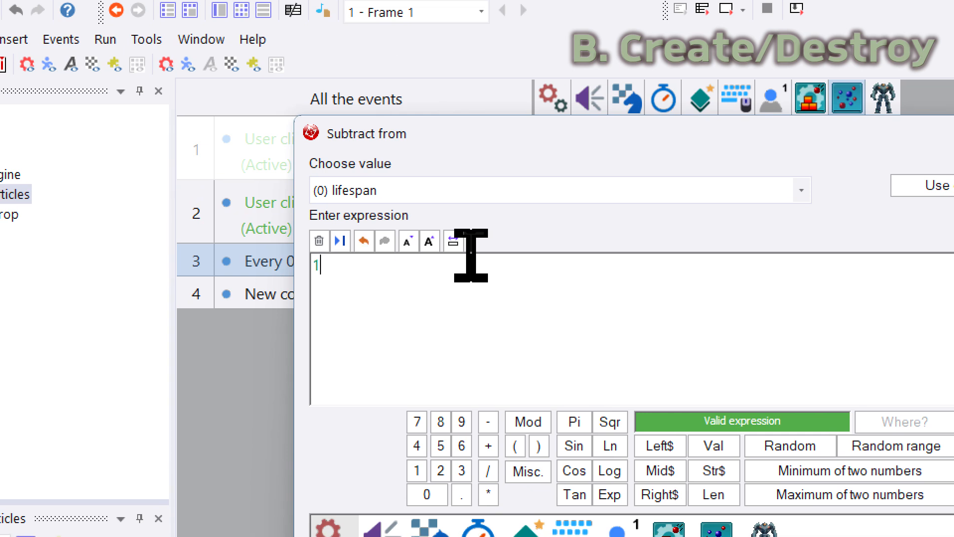
key(Return)
Add a condition on event line 4 that checks whether the lifespan of Physics - Particles equals 0.
mouse_move(518, 246)
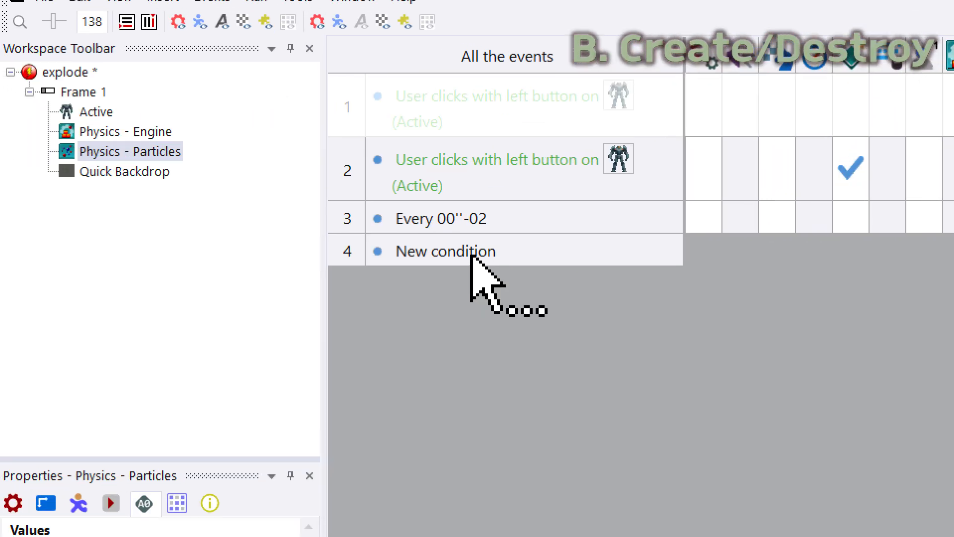
click(471, 253)
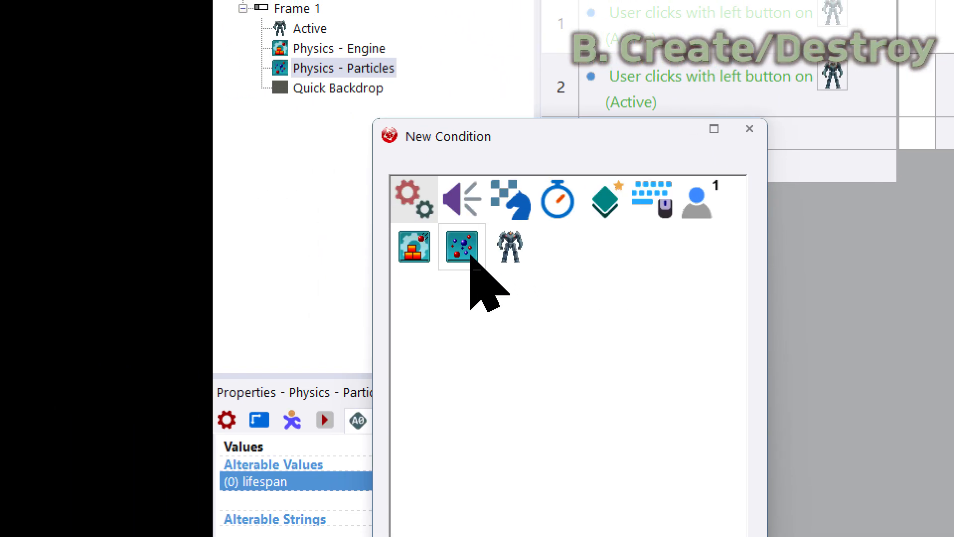
click(252, 343)
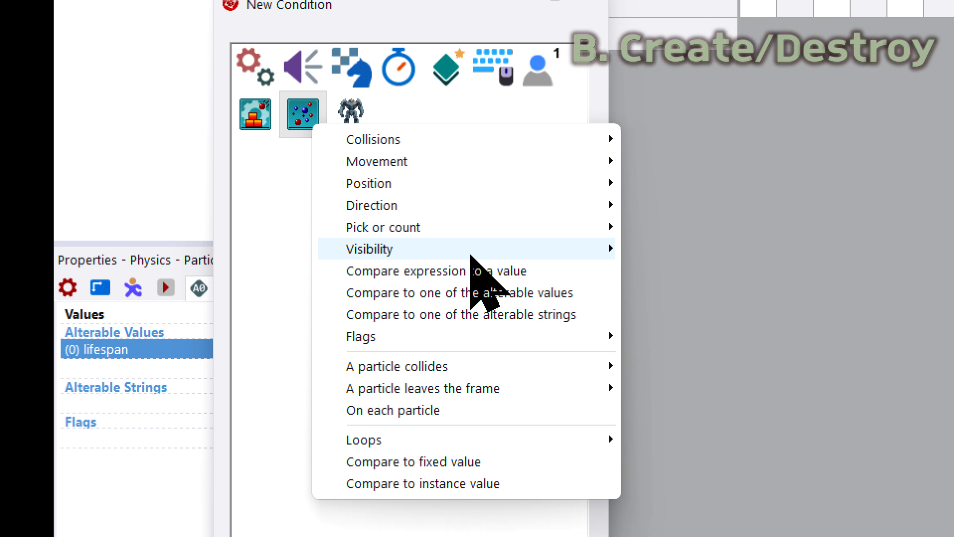
click(472, 256)
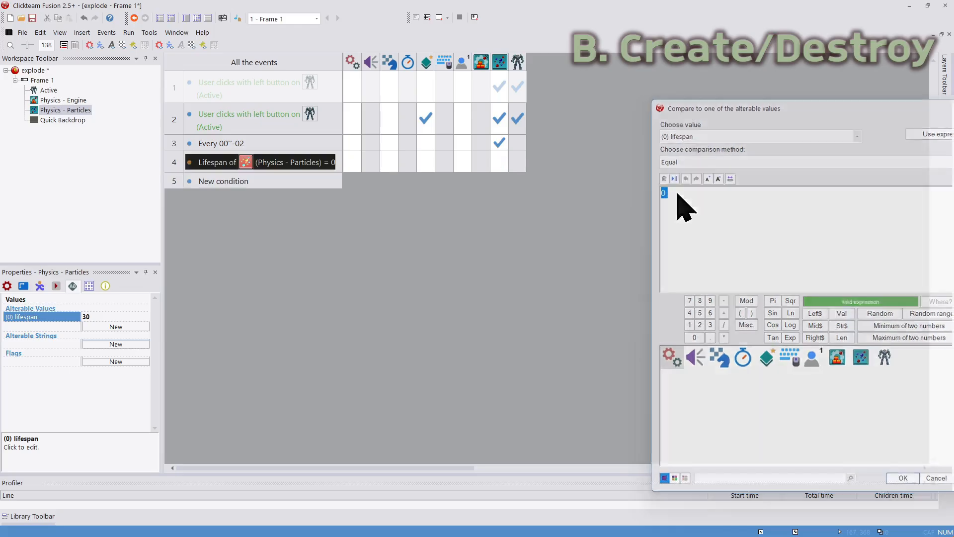
key(Return)
Try the Destroy action for Physics - Particles in event 4 by exploding robots in the running frame, and close the preview.
click(110, 192)
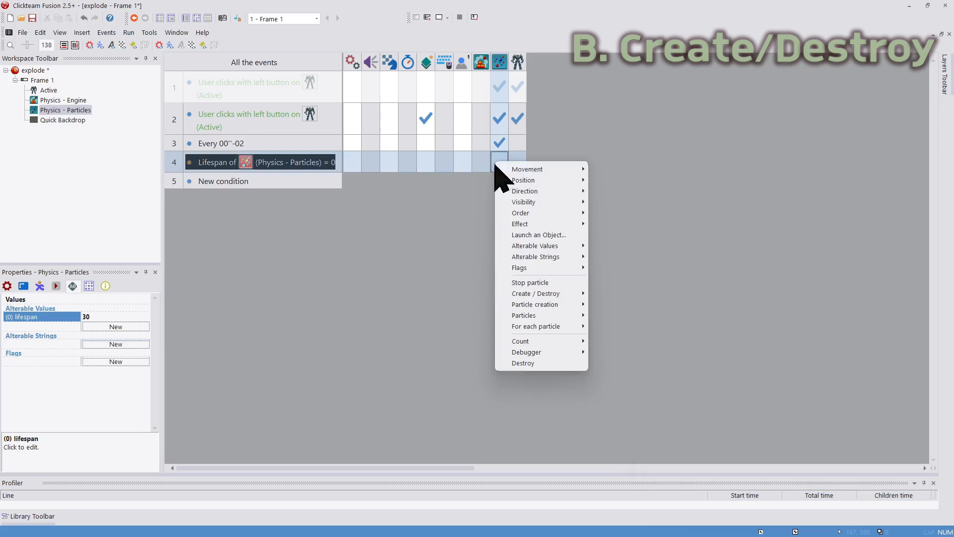
click(523, 363)
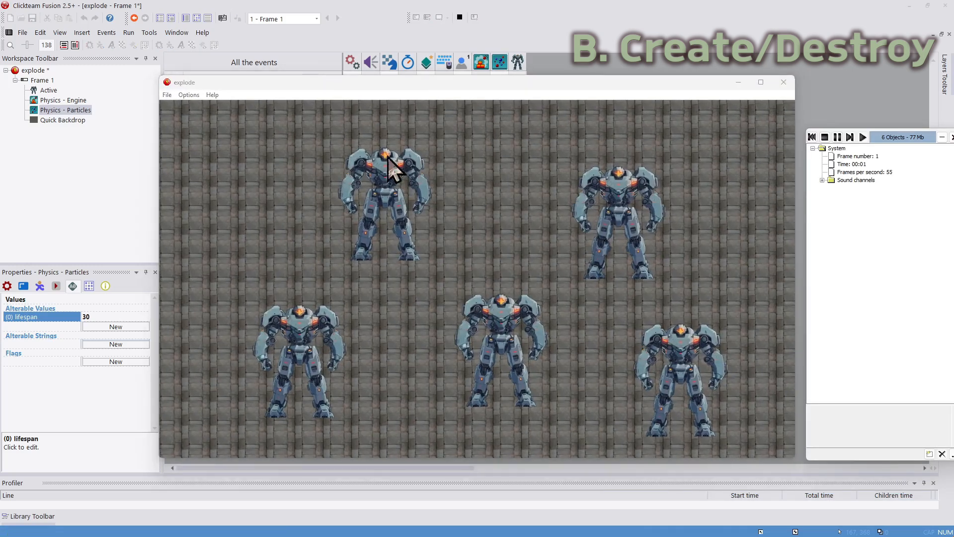
click(386, 168)
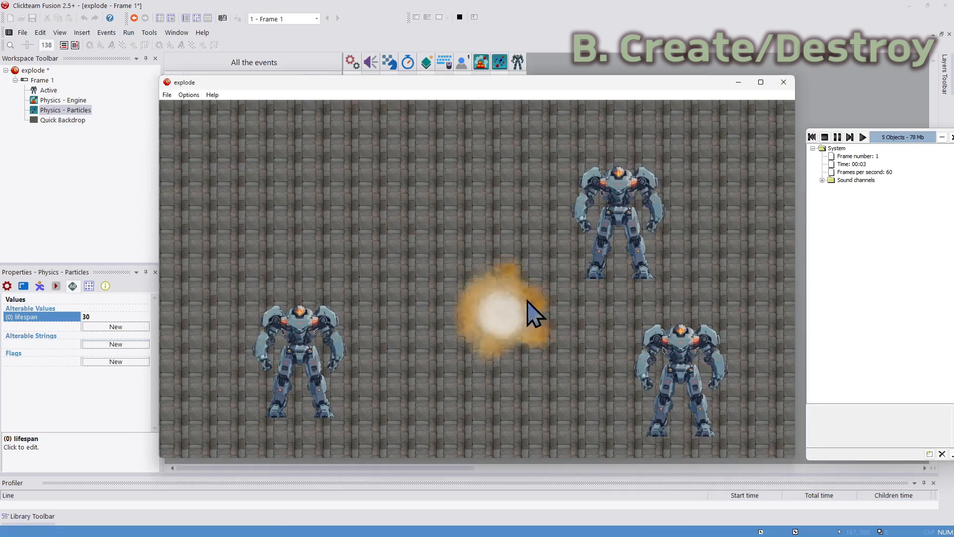
click(673, 371)
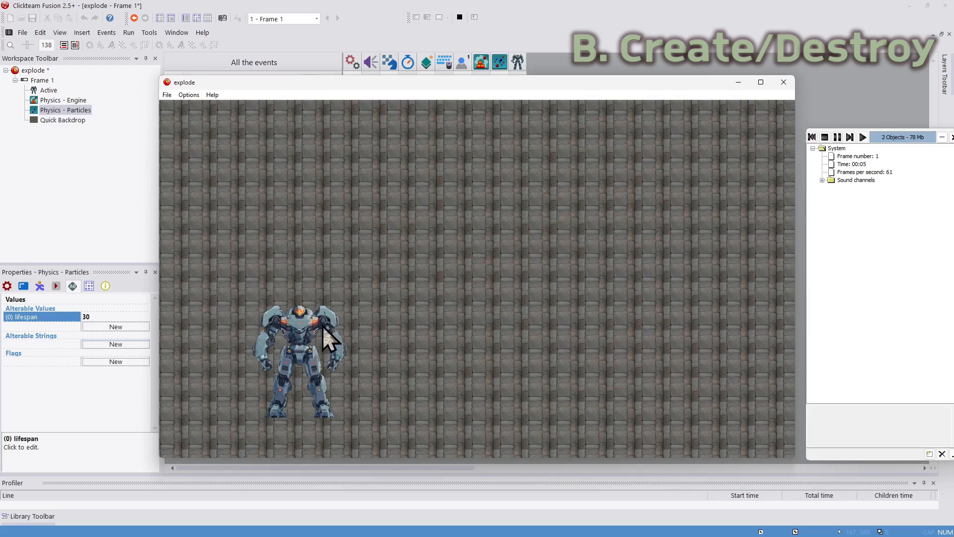
click(784, 82)
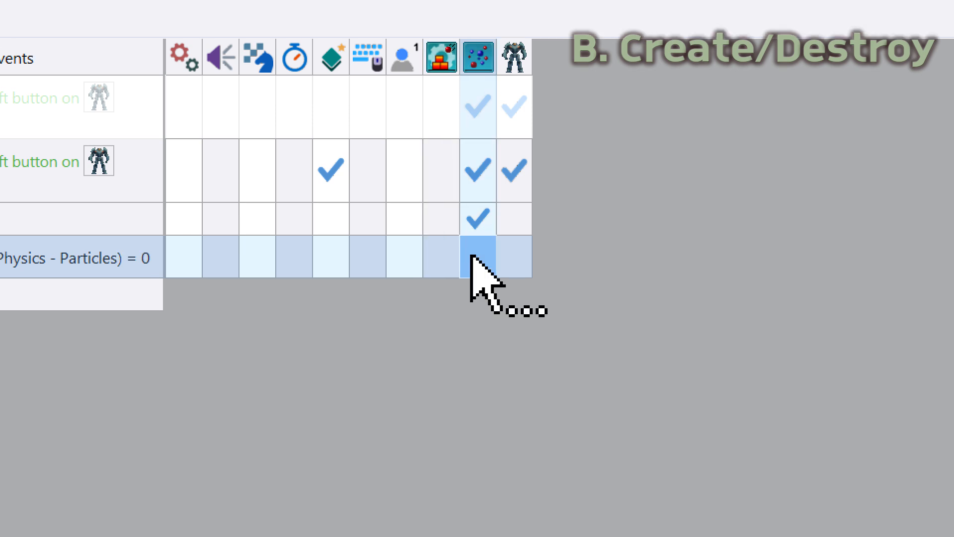
In event 4, set automatic particle creation to 0 for Physics - Particles, and test it on the robots in the running frame.
click(496, 164)
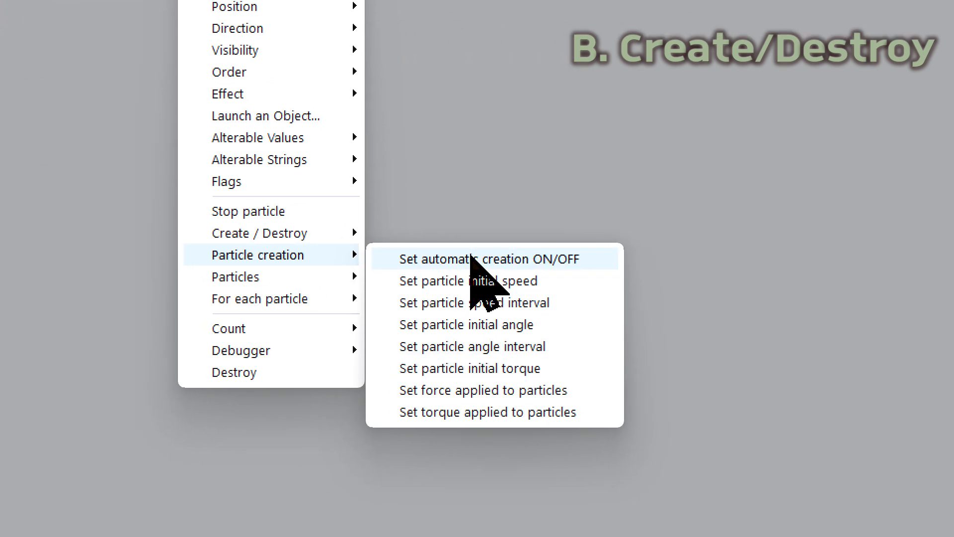
click(471, 258)
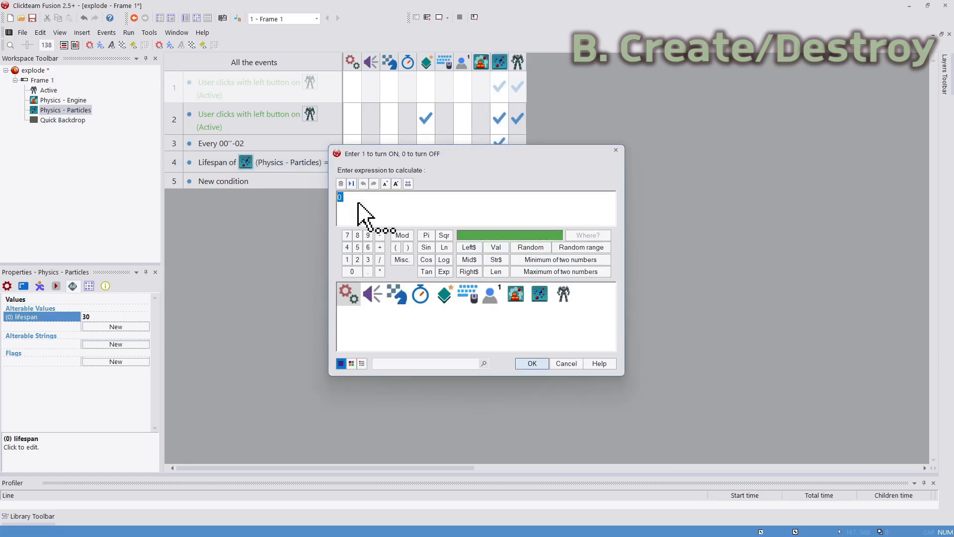
key(Return)
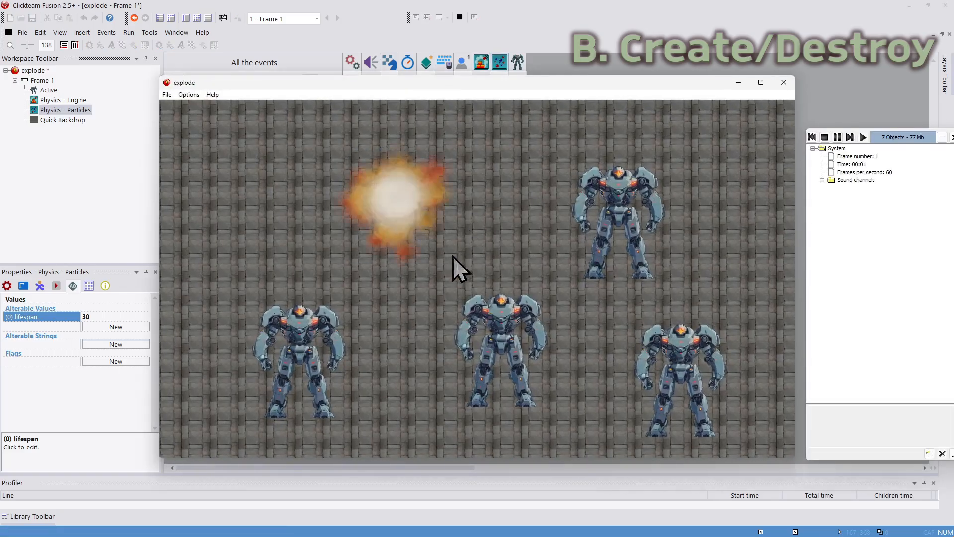
click(492, 318)
click(620, 209)
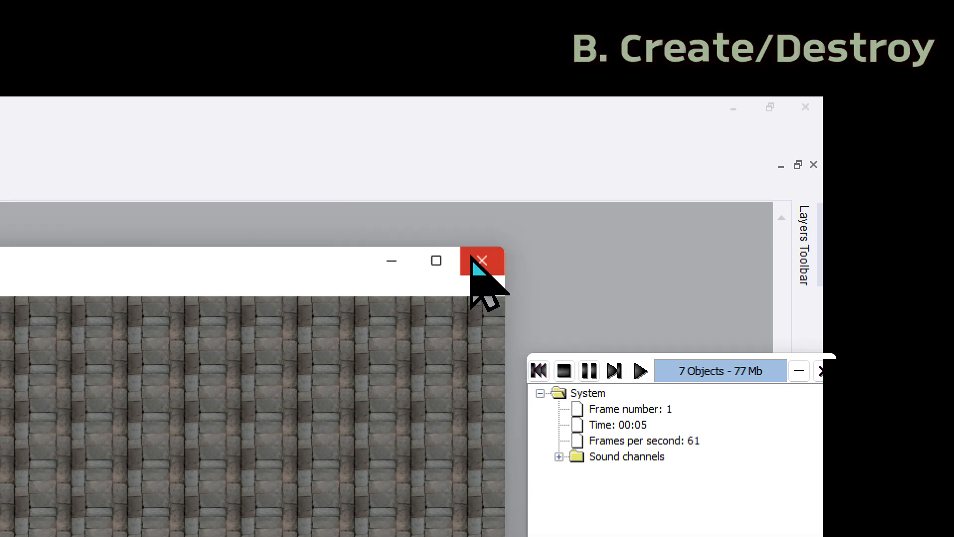
click(784, 82)
Copy event 4's lifespan condition into event line 5 and change its comparison to Lower or equal to -60.
drag(472, 257, 484, 291)
double_click(470, 257)
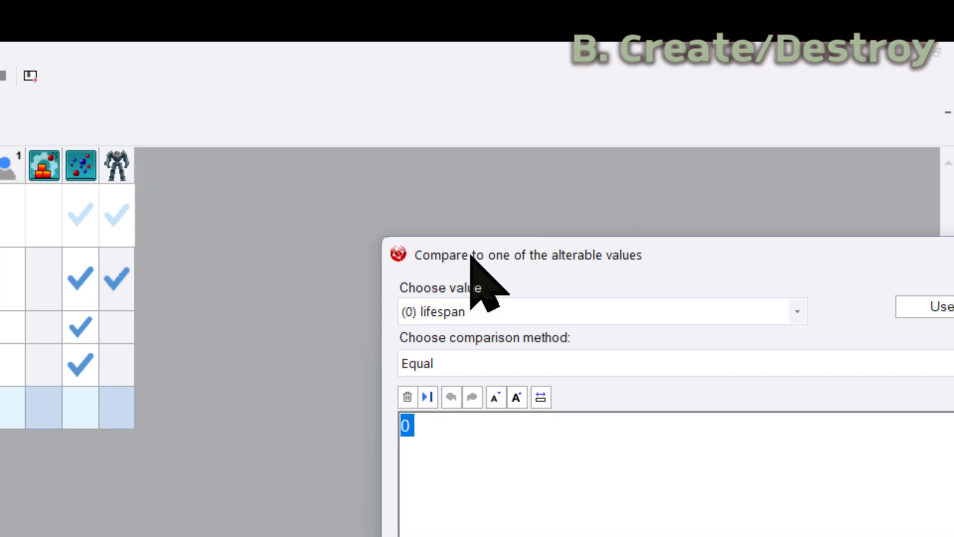
drag(469, 255, 471, 257)
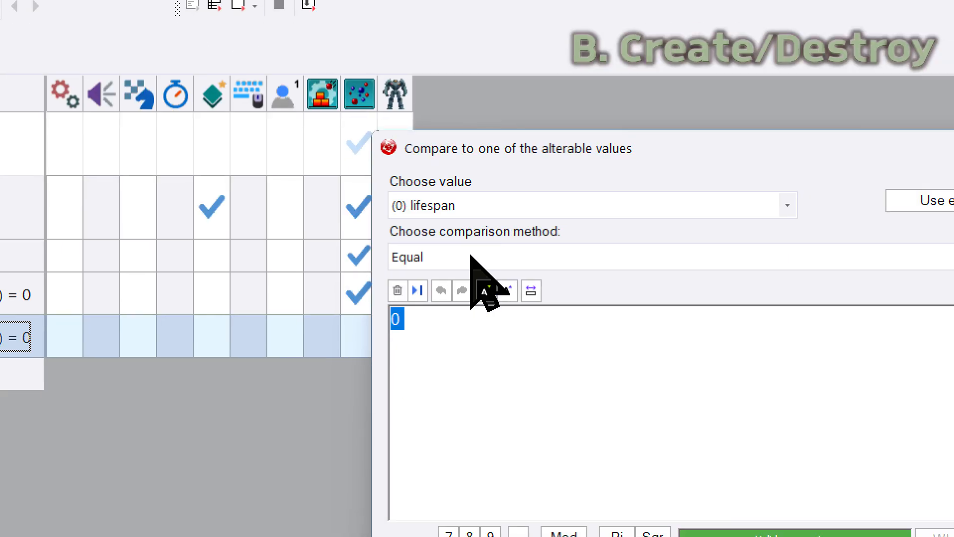
click(481, 366)
click(477, 435)
click(414, 428)
double_click(467, 253)
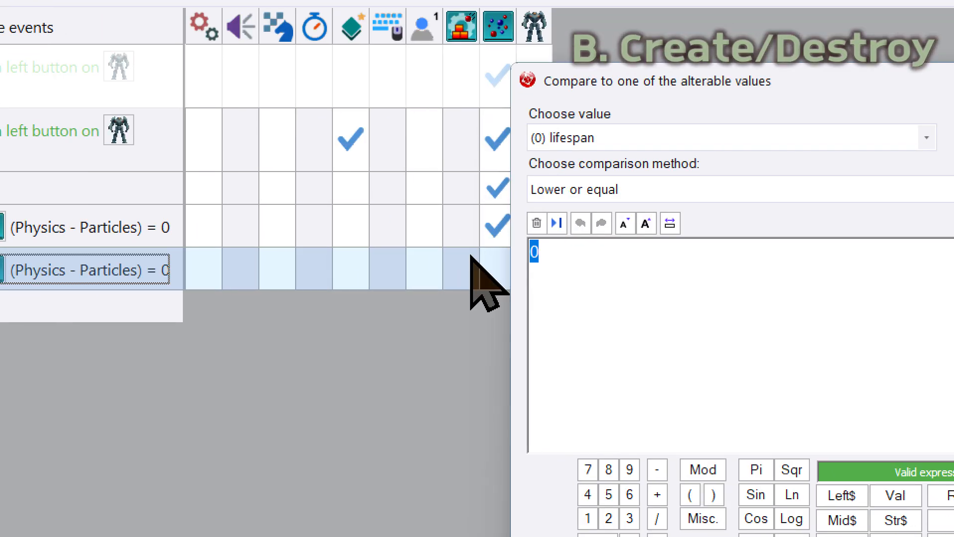
text(-60)
key(Return)
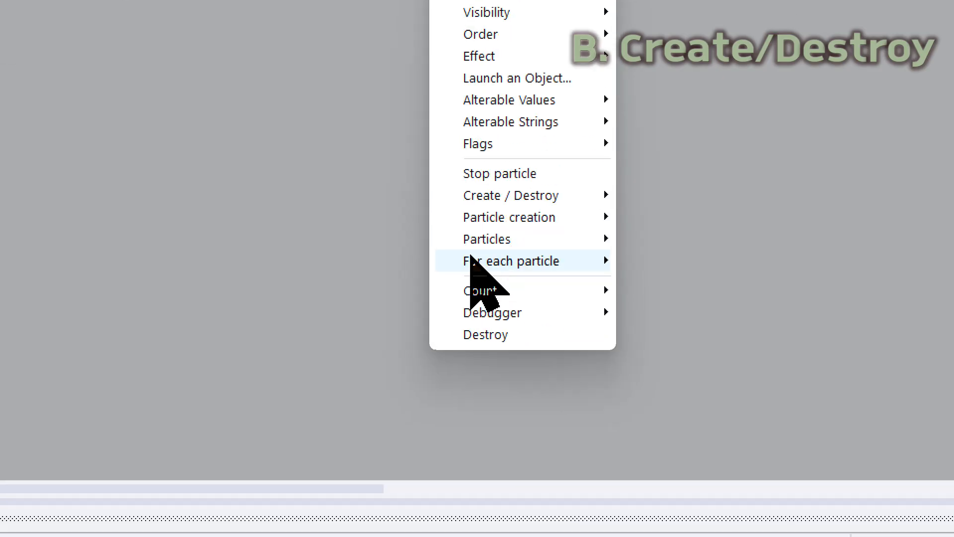
In event 5, add the Destroy action for Physics - Particles and test it by exploding the robots in the running frame.
click(523, 390)
click(472, 255)
click(471, 248)
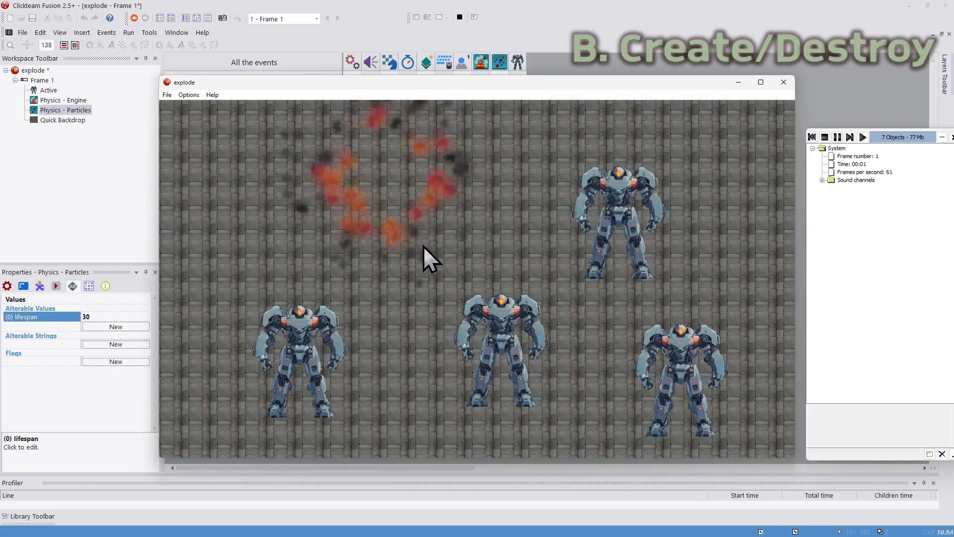
click(669, 339)
click(302, 330)
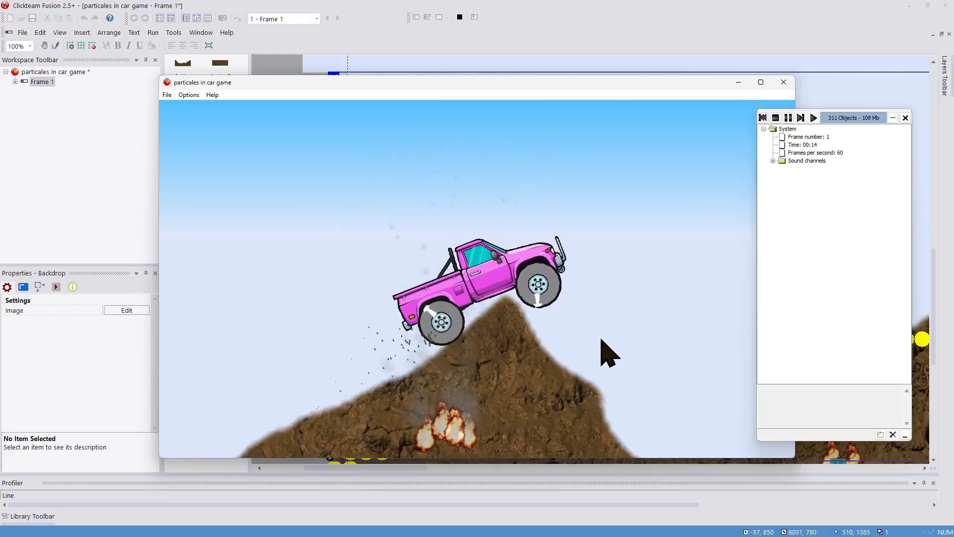
Restart the running car game and drive the truck over the hills to examine its particle effects.
key(F2)
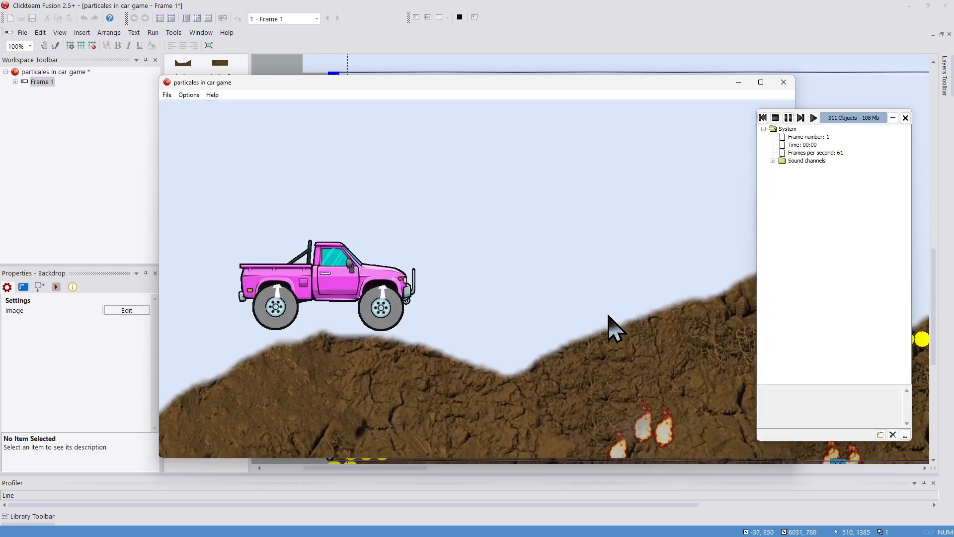
key(Right)
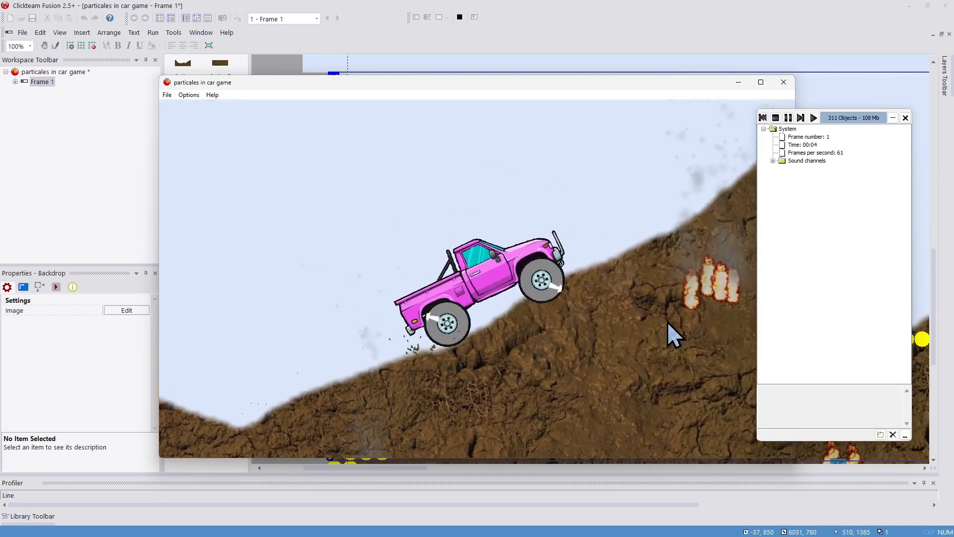
key(Right)
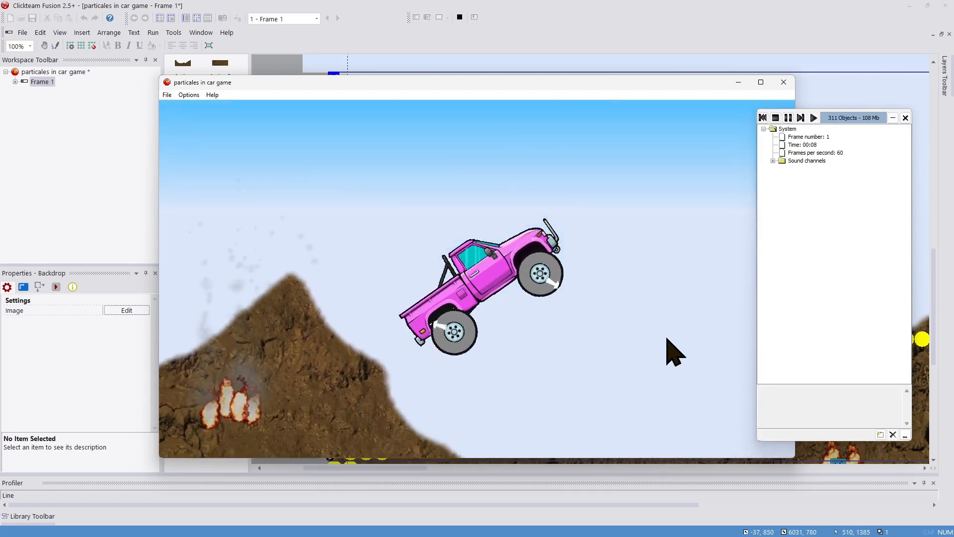
key(Right)
key(Right)
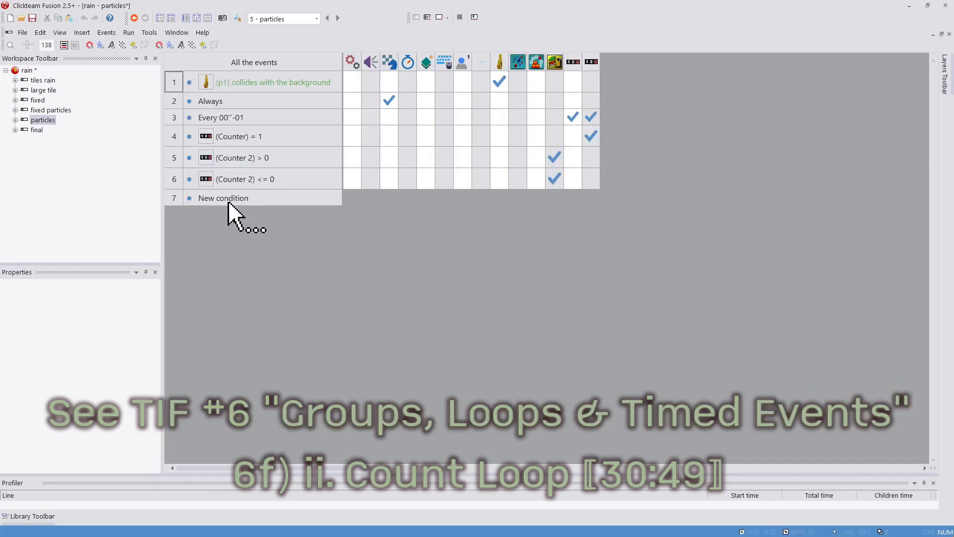
In the rain project's particles frame, add event line 7 with a particle object condition and a Create / Destroy action for it.
click(231, 199)
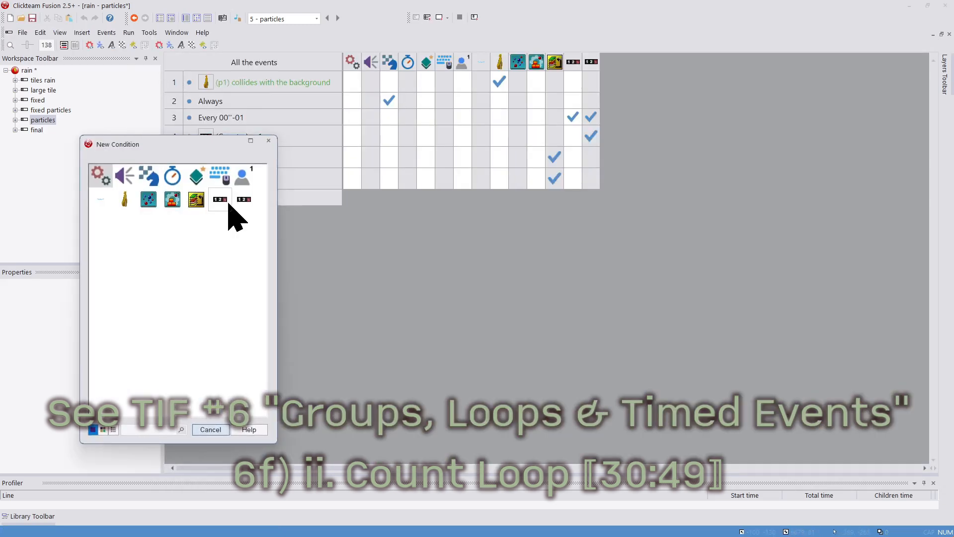
click(148, 201)
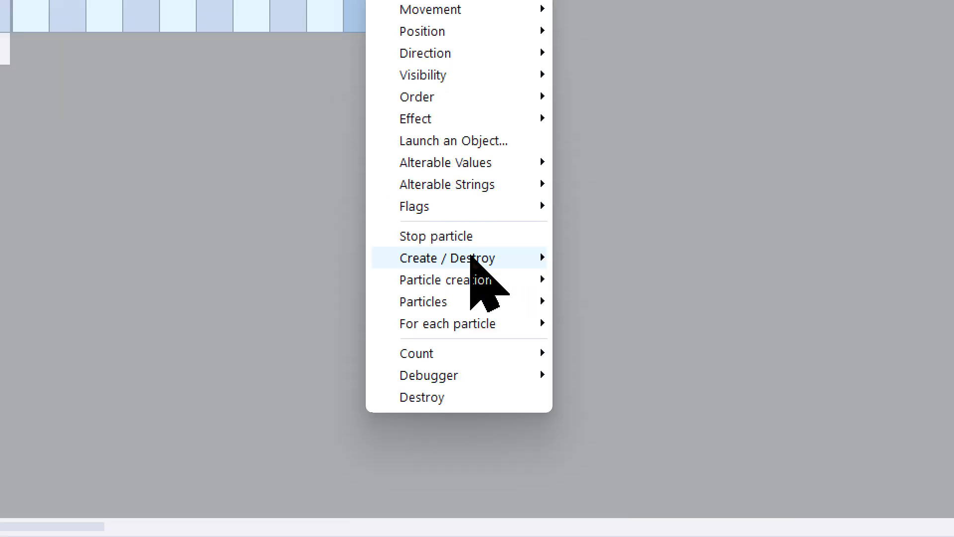
mouse_move(471, 258)
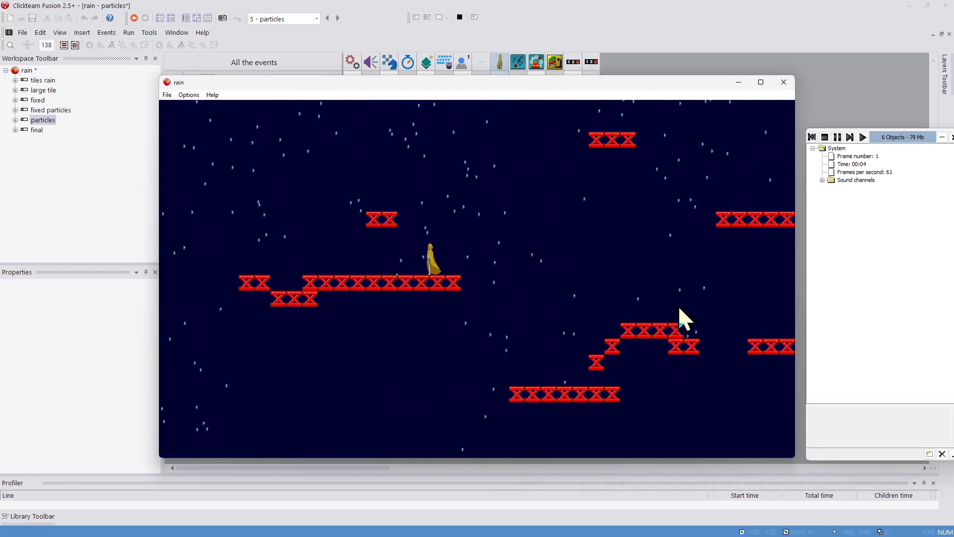
In the Clear and Present Reindeer levi frame, inspect the Physics - Particles and snowdust objects' properties and launch the elf in the running game.
click(783, 82)
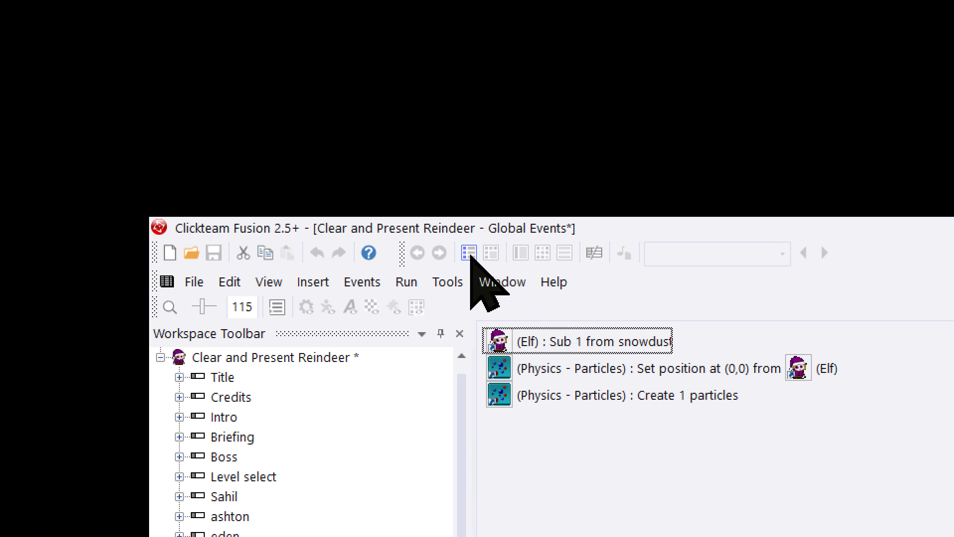
click(469, 252)
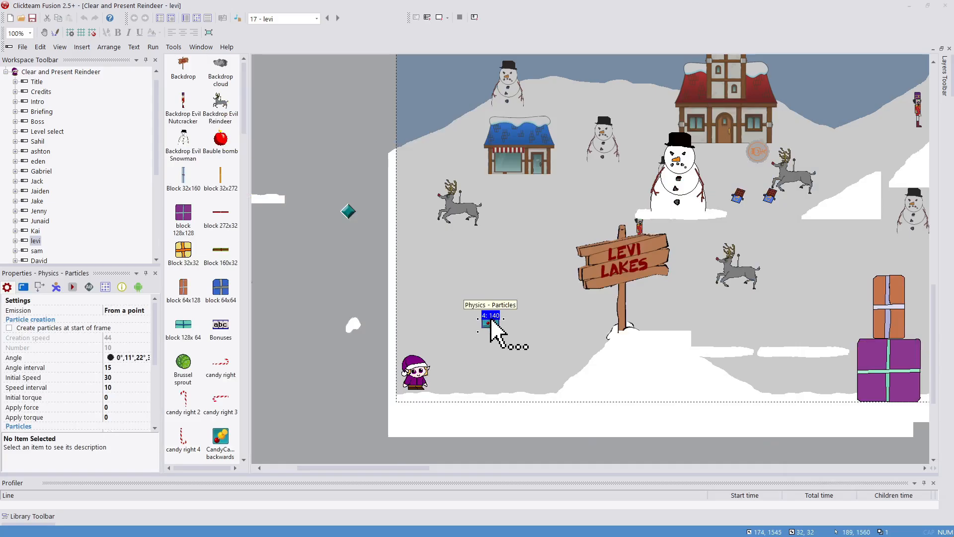
click(543, 392)
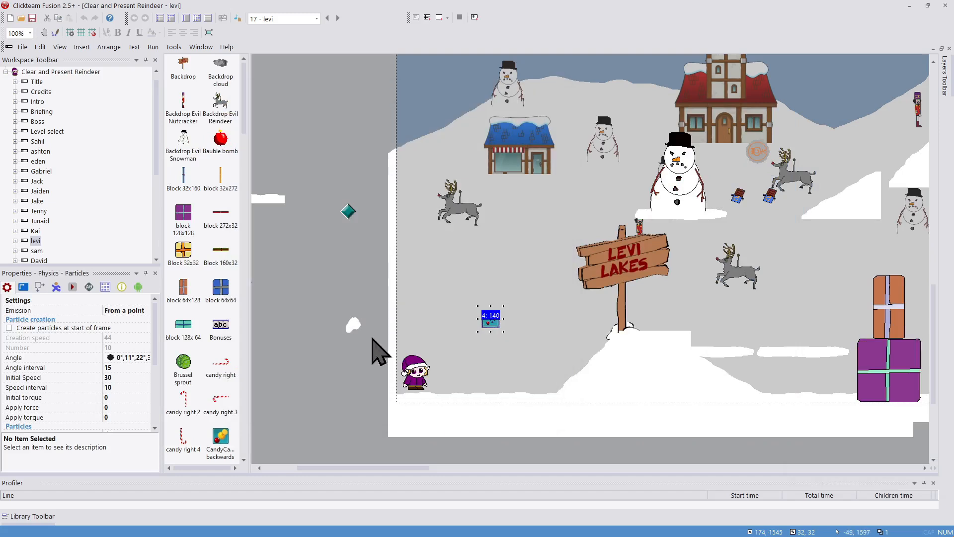
click(359, 326)
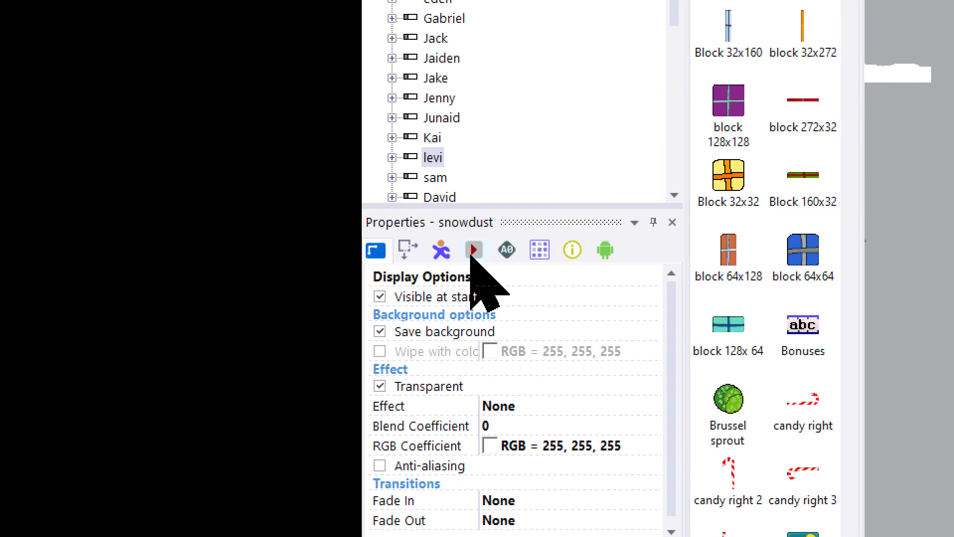
click(40, 286)
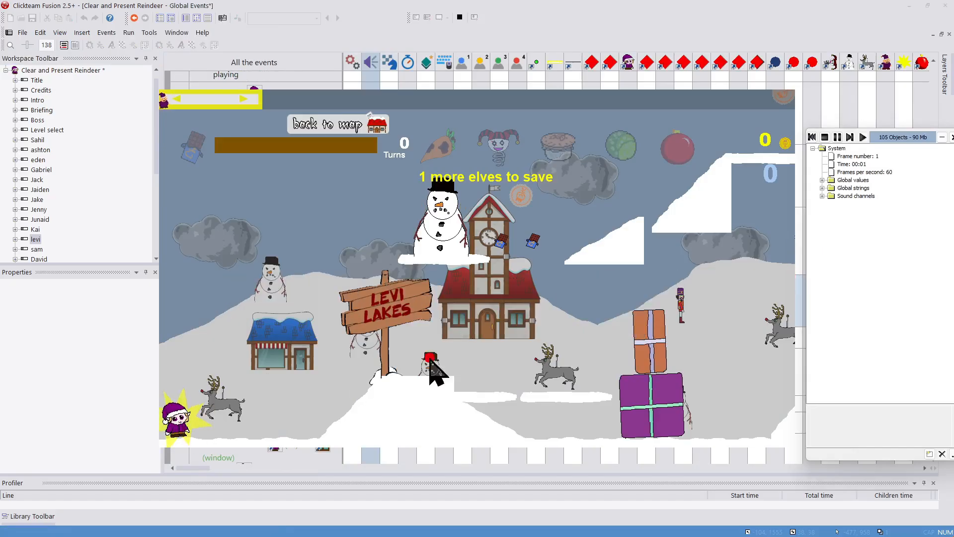
click(584, 314)
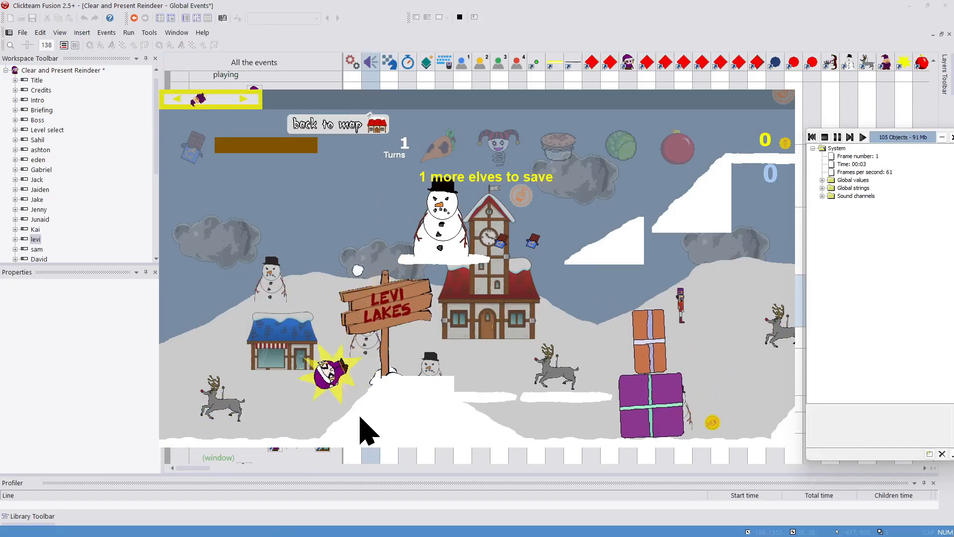
click(495, 80)
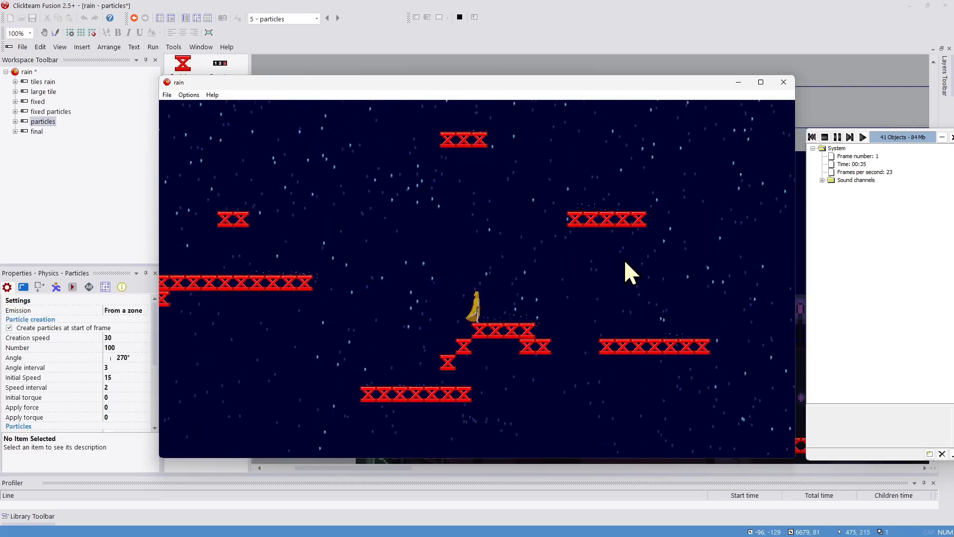
Close the running rain game and examine the Physics - Particles emission zone above the level in the particles frame.
click(783, 82)
drag(404, 467, 354, 467)
click(506, 130)
click(507, 123)
key(F7)
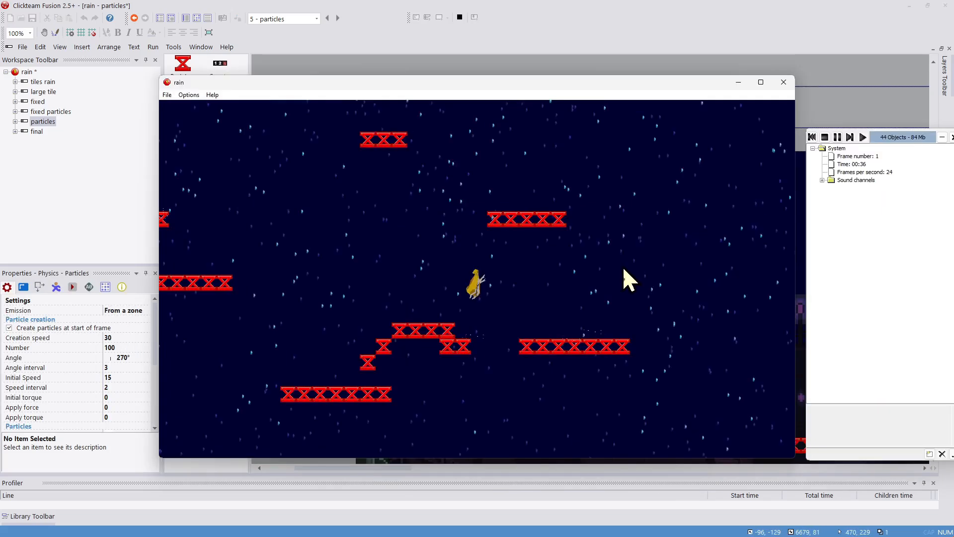
click(783, 83)
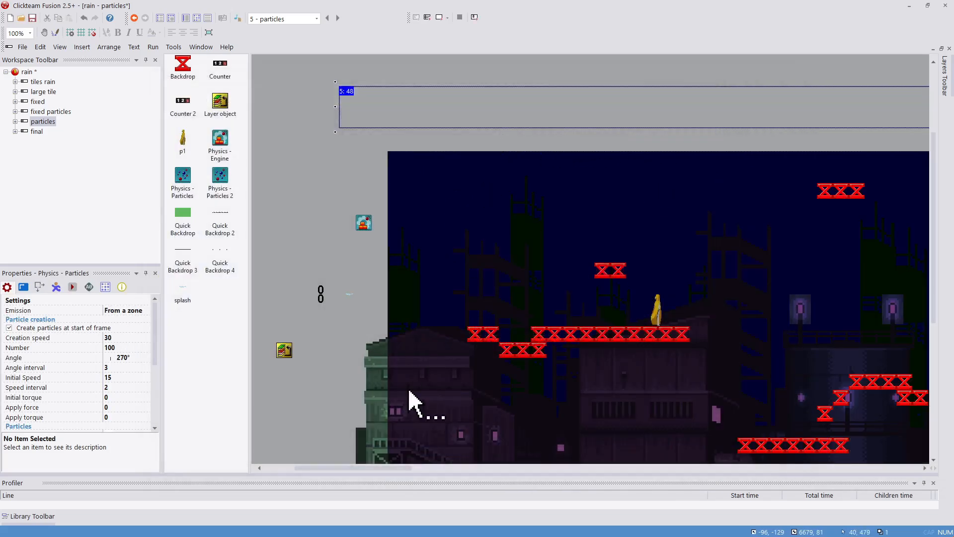
drag(405, 468, 449, 467)
drag(448, 467, 356, 467)
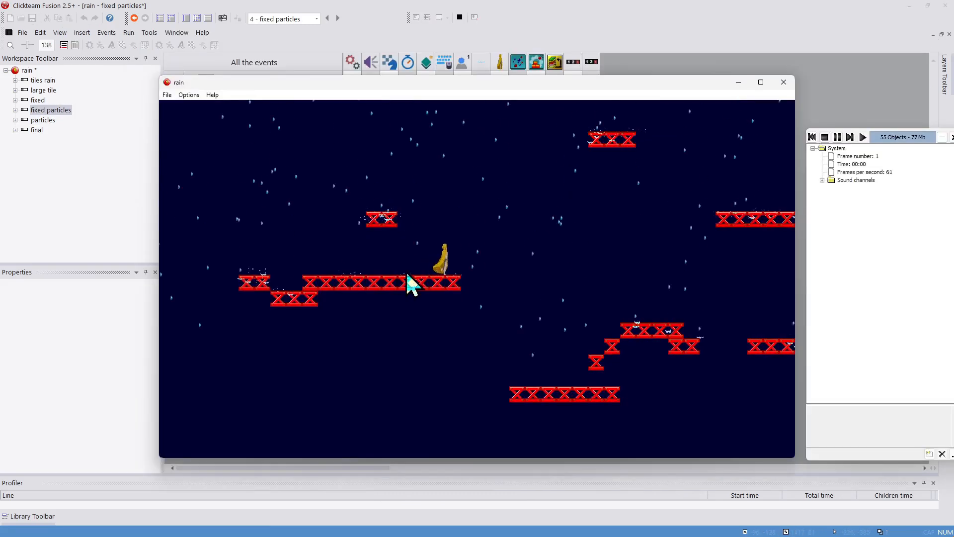
In the running fixed particles frame, move the character across the platforms to examine the rain splashes.
key(Right)
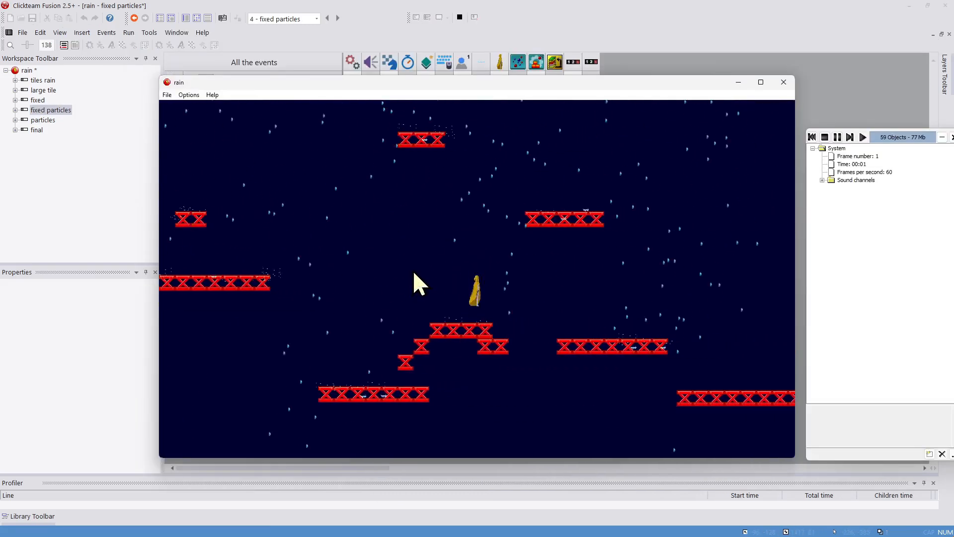
key(Right)
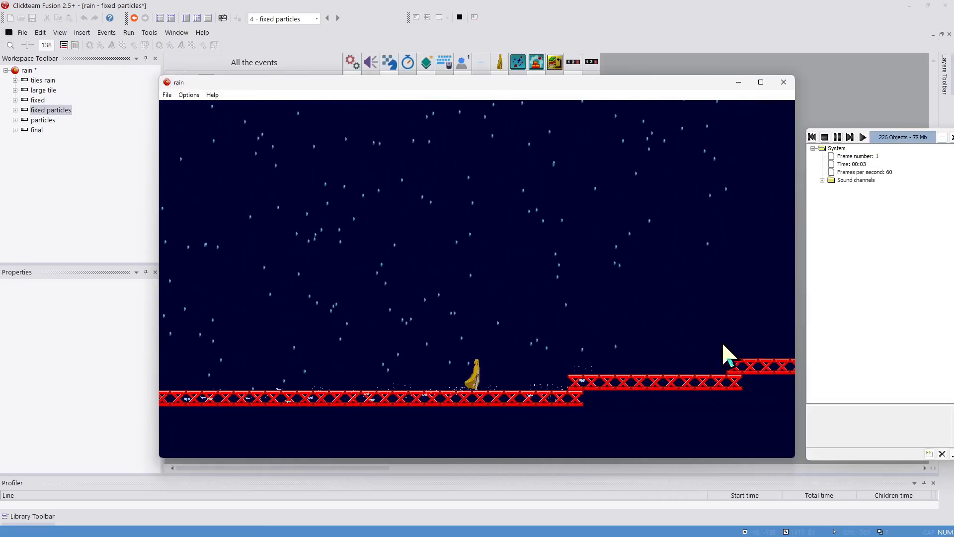
key(Right)
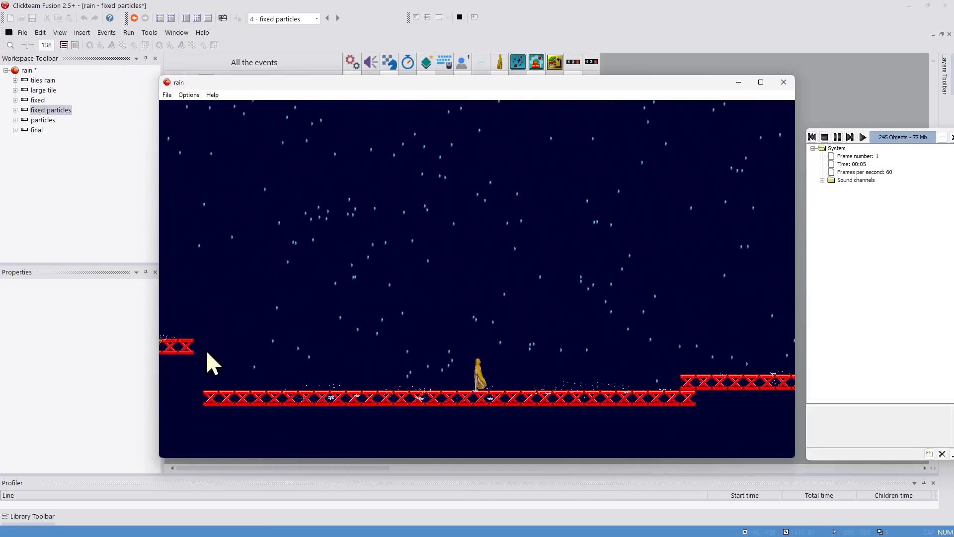
key(Left)
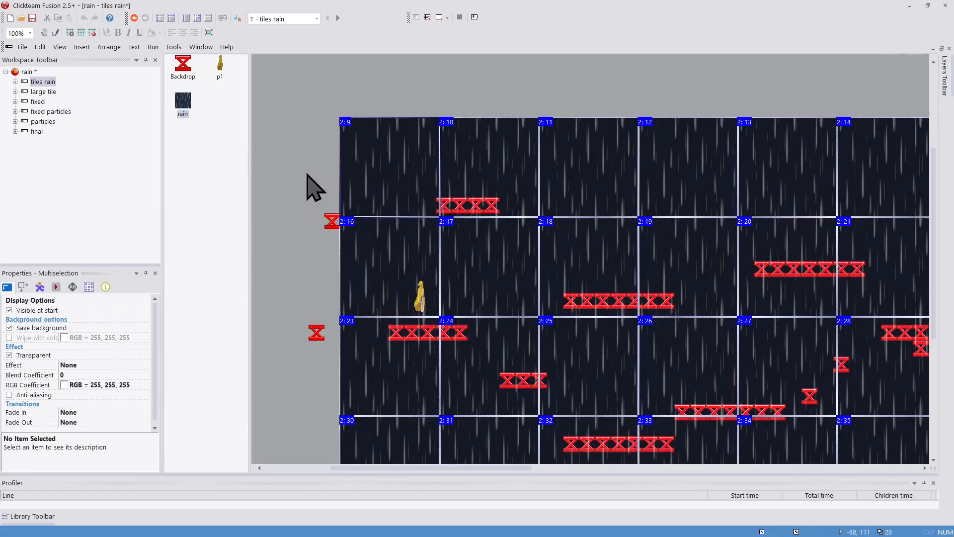
In the tiles rain frame, open the rain object's Stopped animation, preview it playing and close the editor.
double_click(364, 175)
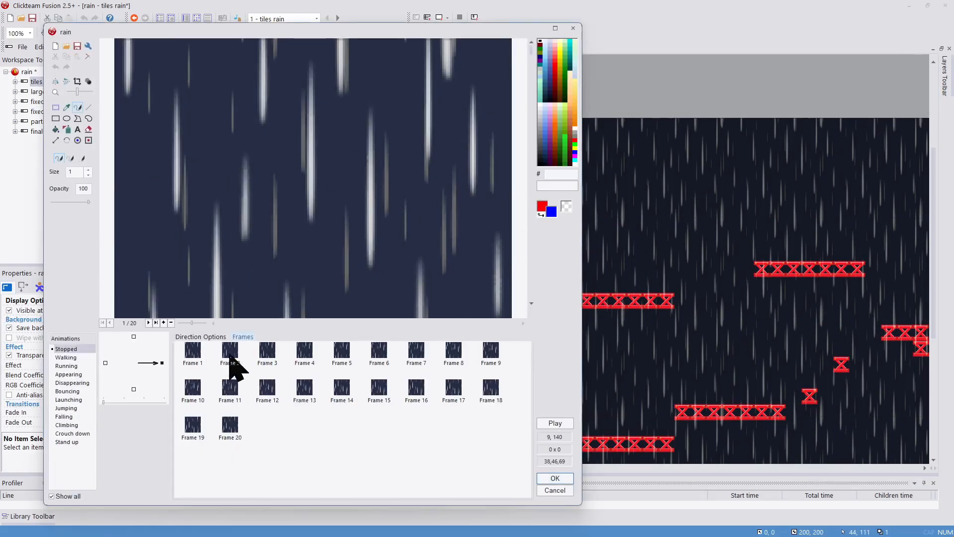
click(542, 423)
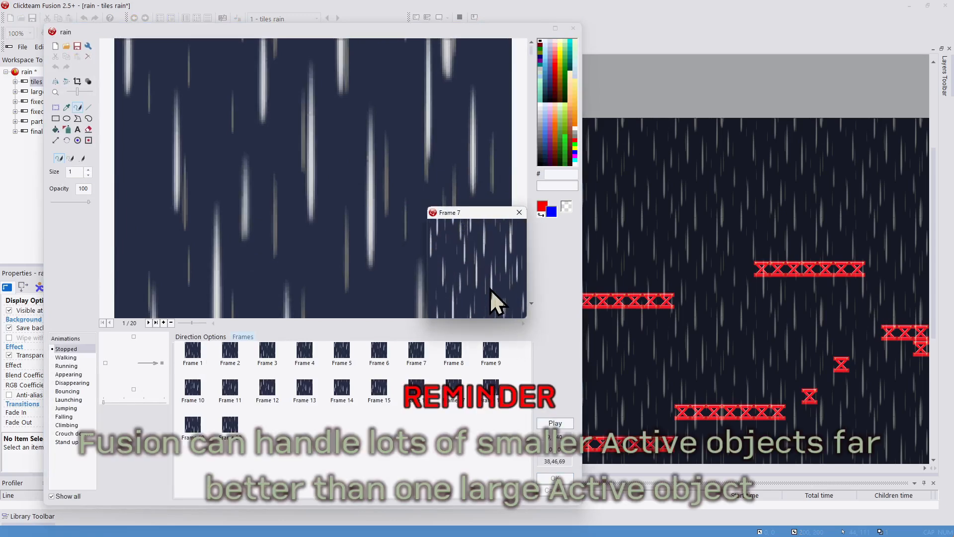
click(519, 213)
click(555, 478)
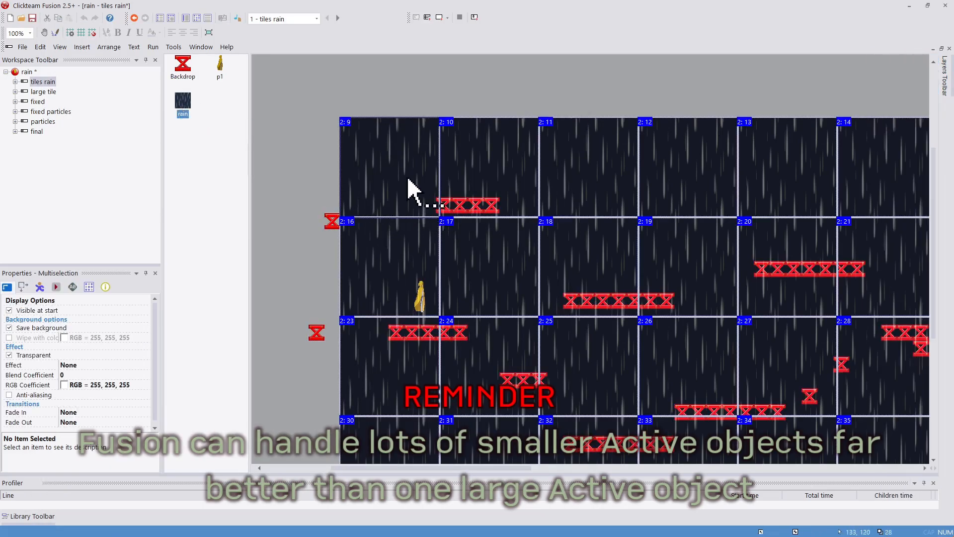
Activate layer 2 of the tiles rain frame, select the rain object and turn off its Follow the frame option.
click(922, 105)
mouse_move(946, 105)
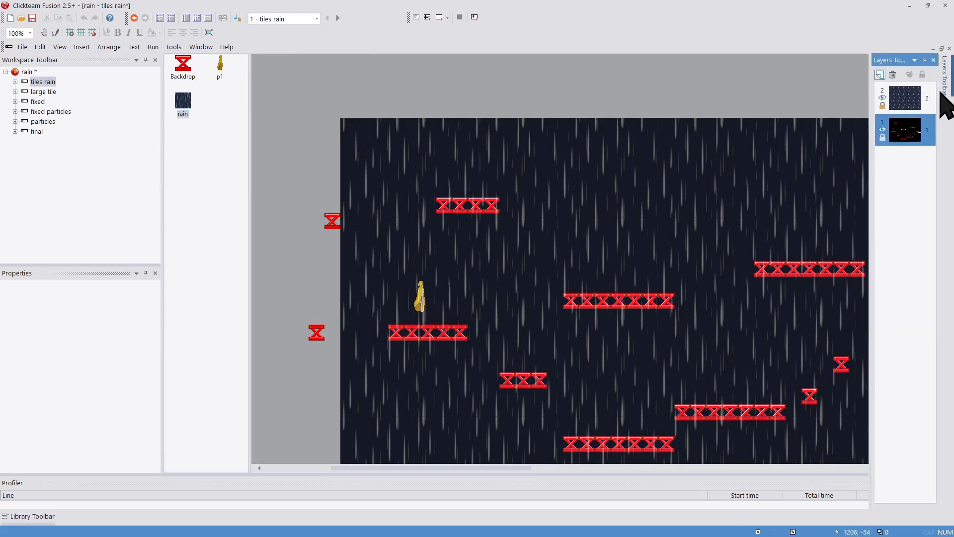
click(907, 100)
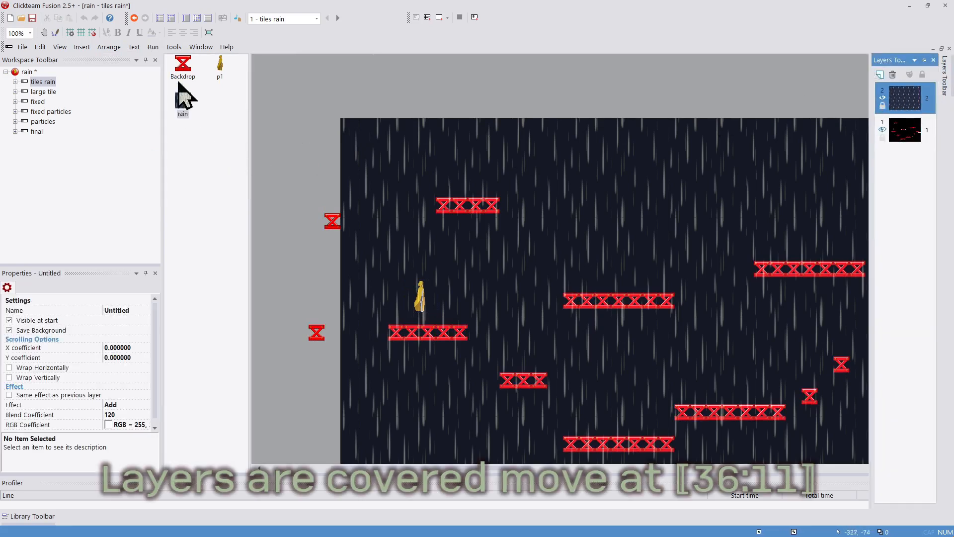
click(184, 105)
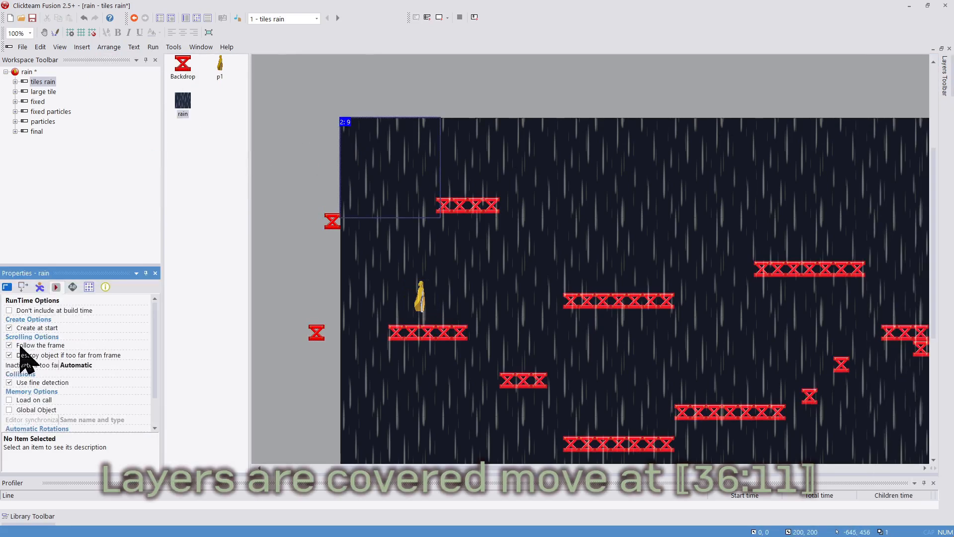
Run the tiles rain frame and make the character run and jump both ways to check how the rain overlay scrolls.
key(F7)
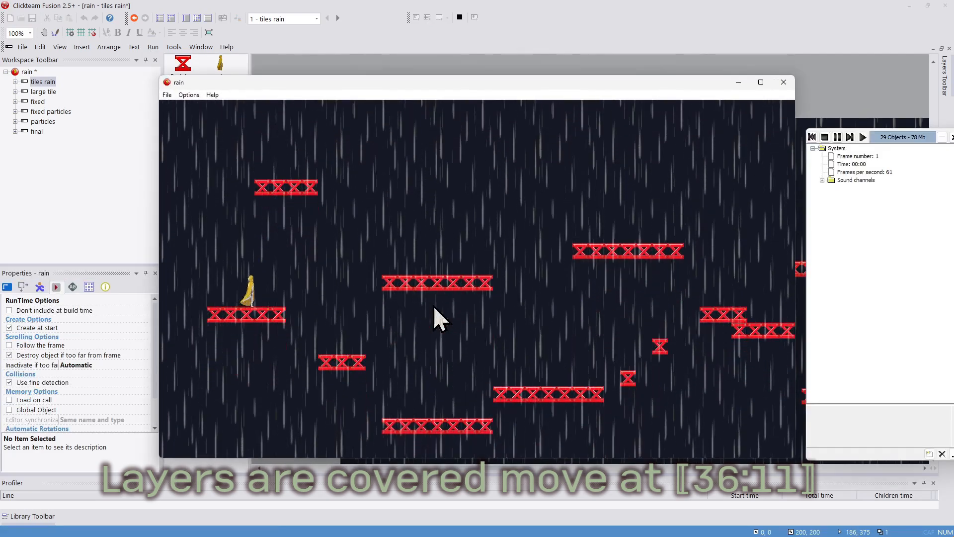
key(Right)
key(shift)
key(shift)
key(Right)
key(shift)
key(shift)
key(shift)
key(Right)
key(shift)
key(Left)
key(shift)
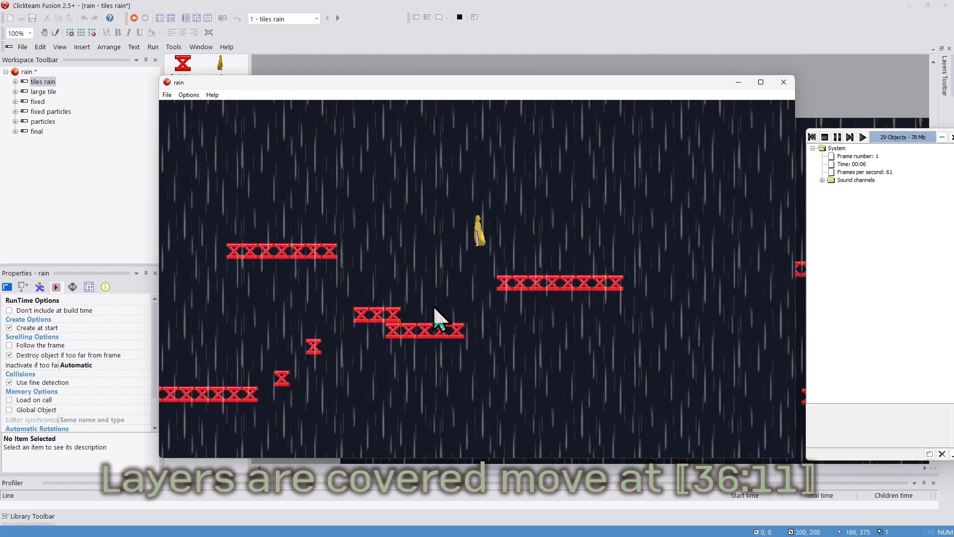
key(Left)
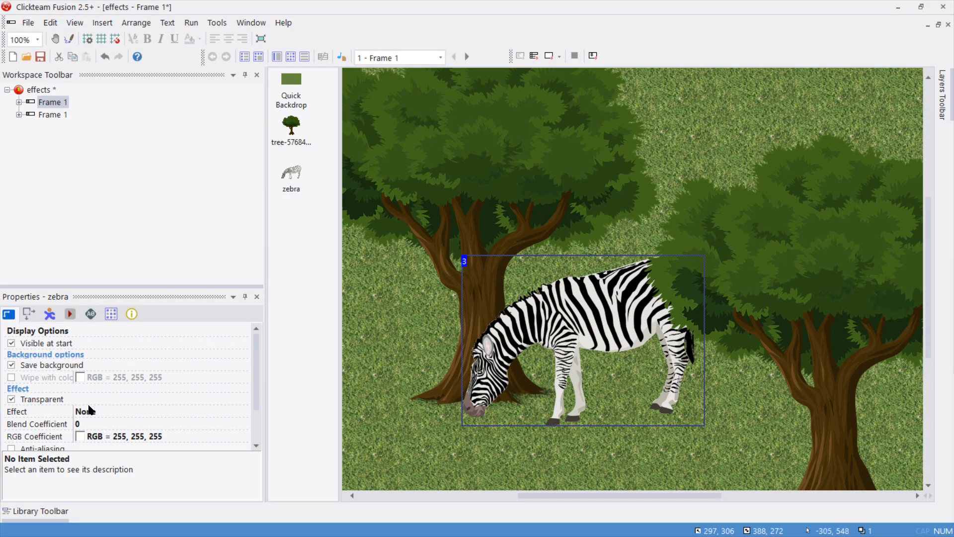
Open the zebra's effect choices and preview Add, Subtract, Inverted, Monochrome, Flip Horizontally and Flip Vertically.
click(92, 417)
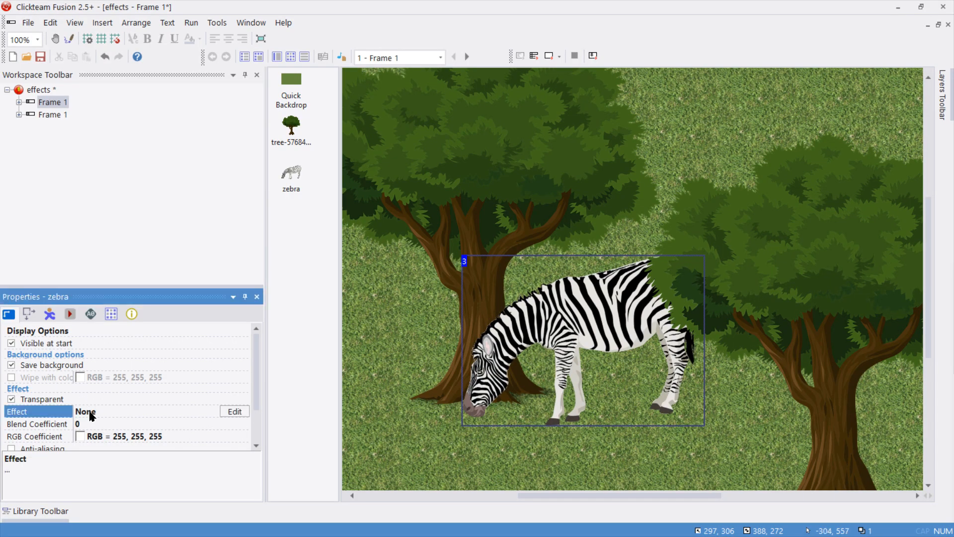
click(242, 411)
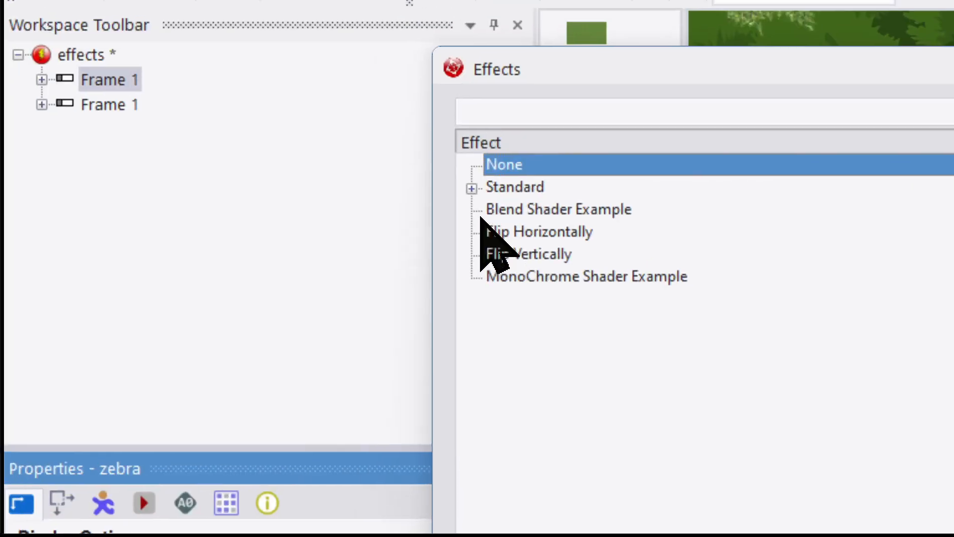
click(477, 216)
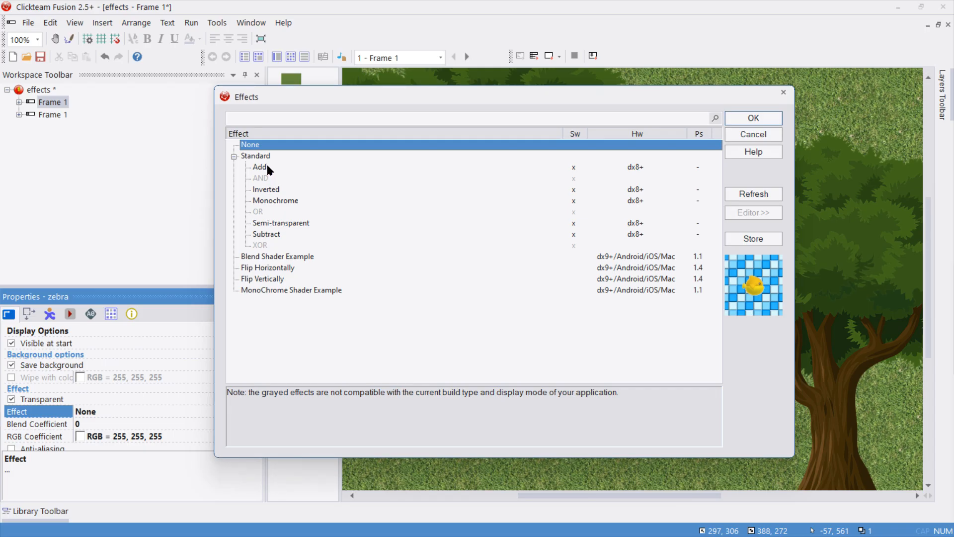
click(261, 167)
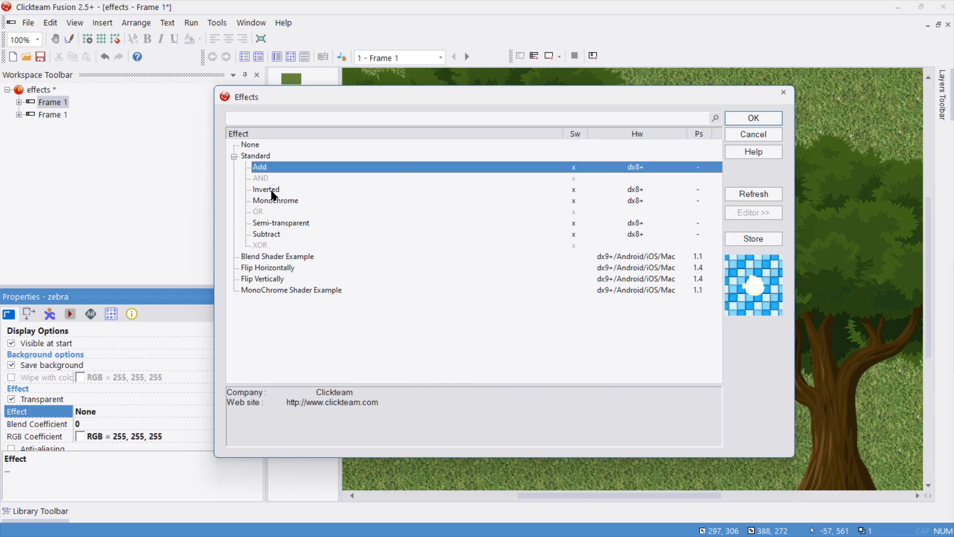
click(276, 234)
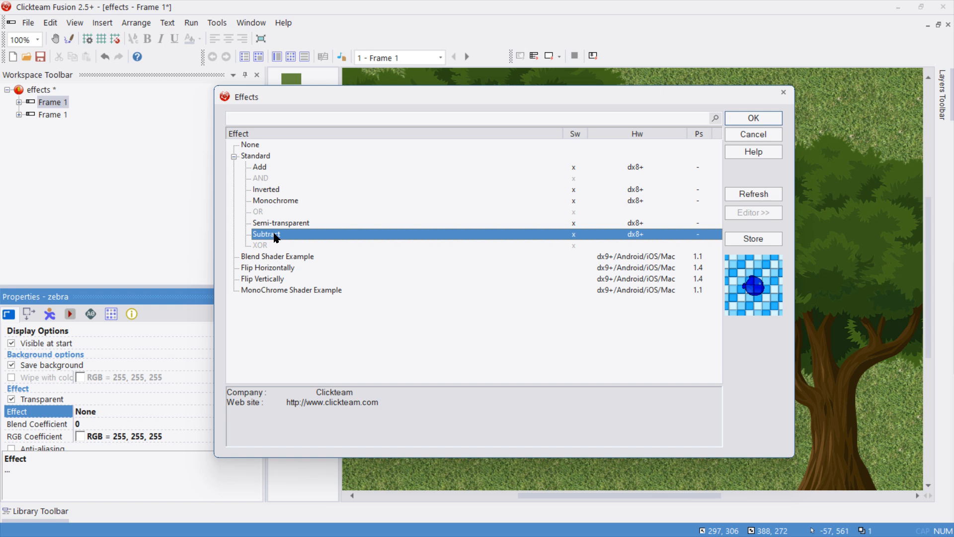
click(271, 190)
click(272, 201)
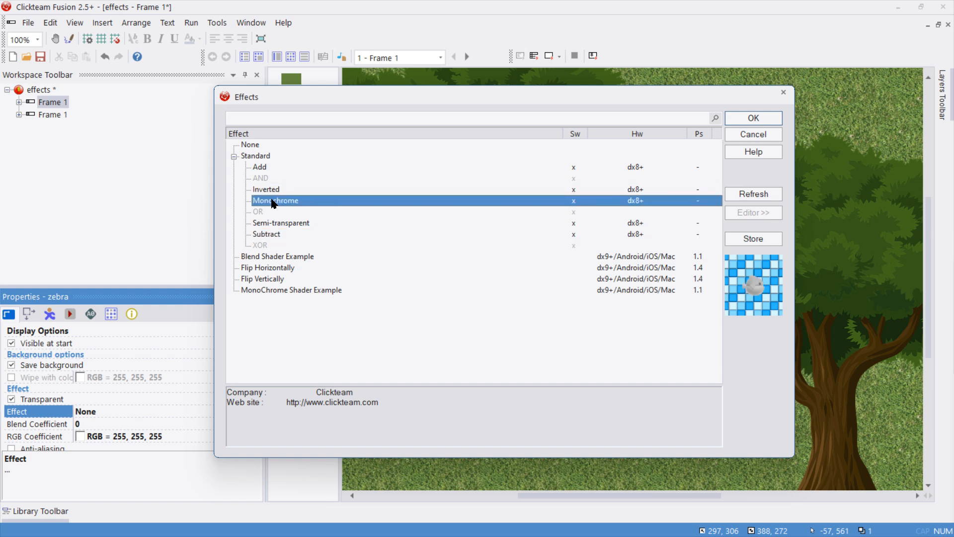
click(280, 269)
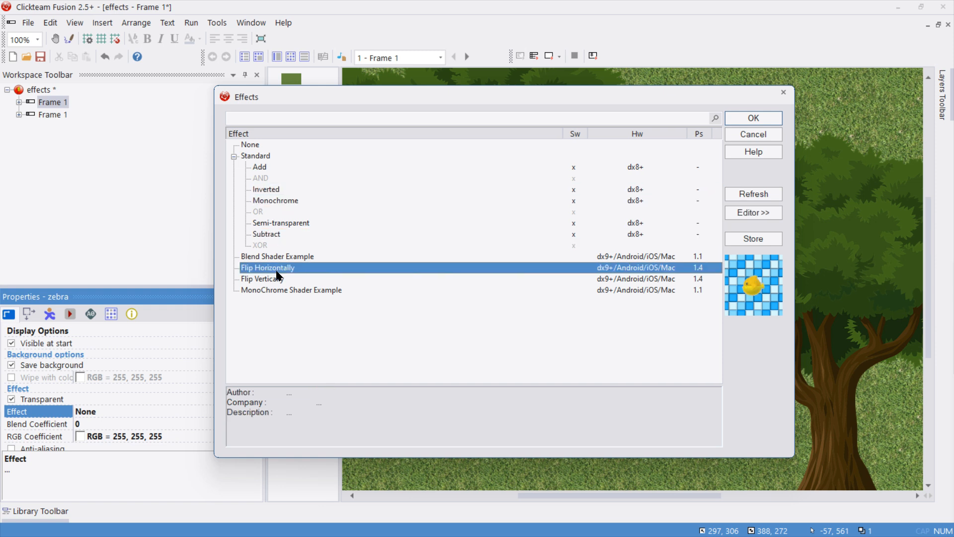
click(276, 279)
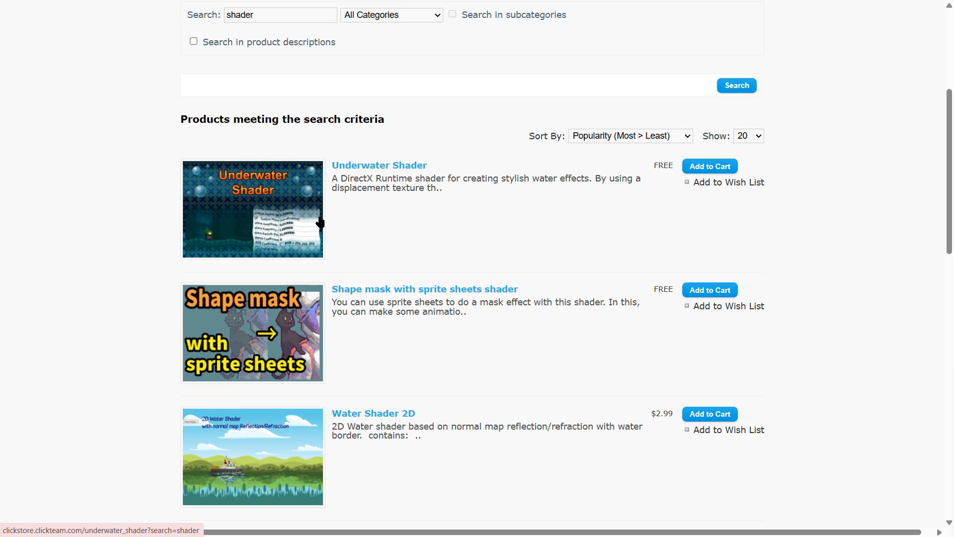
Browse the shader products in the Clickteam store's search listing.
scroll(321, 223, down, 5)
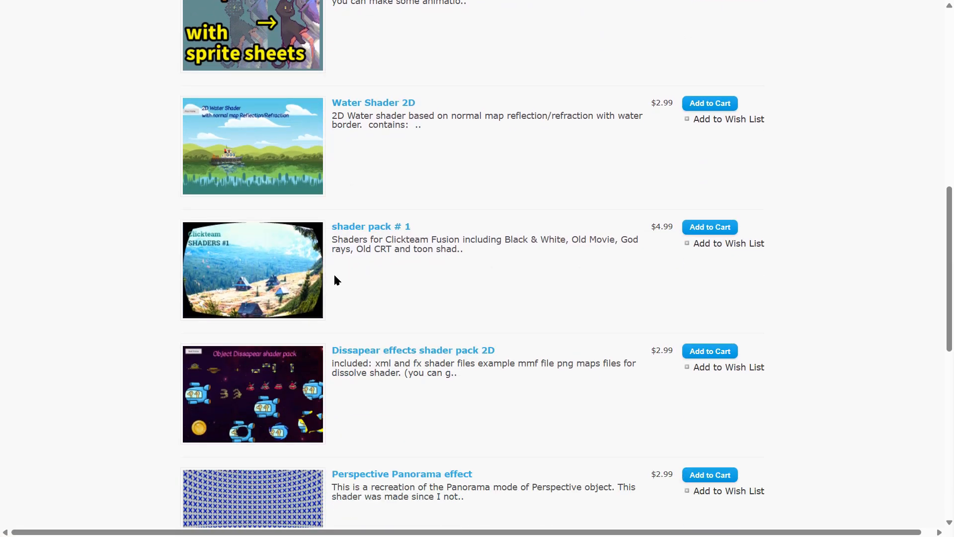
scroll(484, 221, down, 6)
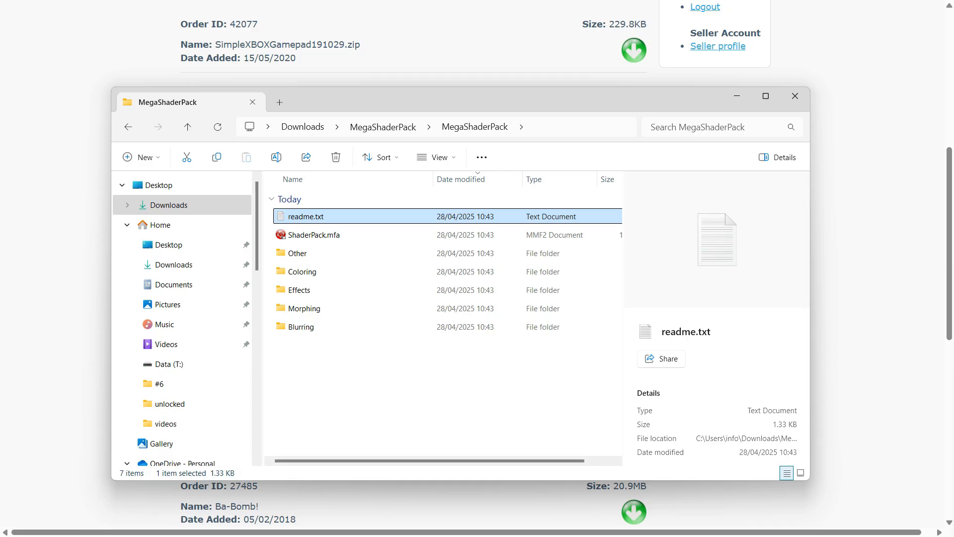
Copy ShaderPack.mfa and the Other, Coloring, Effects, Morphing and Blurring folders into the Effects folder of the Steam Clickteam Fusion 2.5 installation.
drag(278, 357, 337, 241)
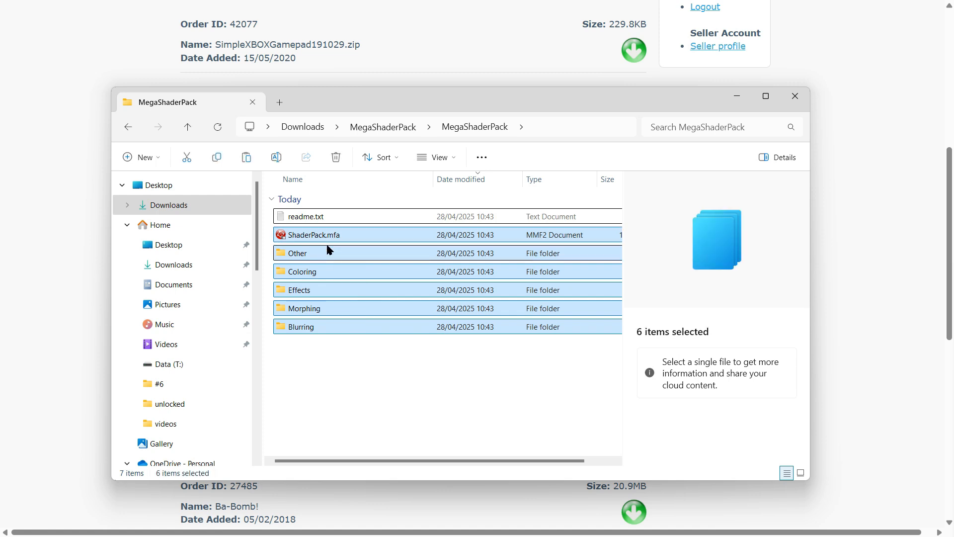
key(alt+d)
text(d:\Program Files (x86)\Steam\steamapps\common\Clic)
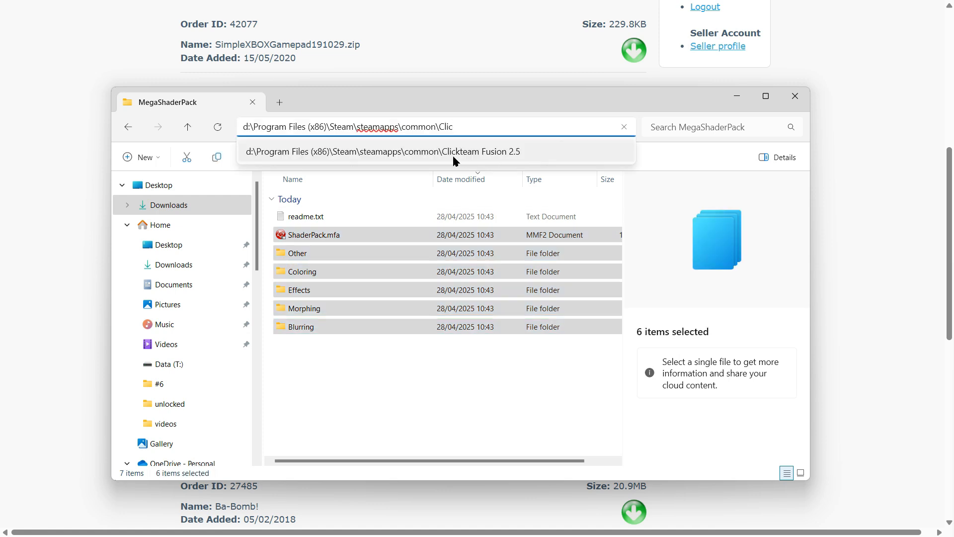
click(452, 152)
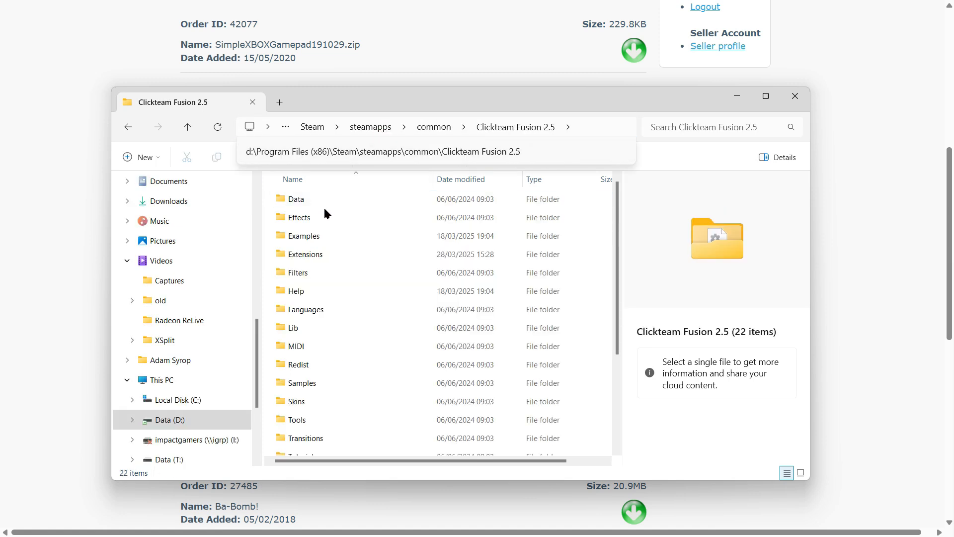
double_click(324, 223)
key(ctrl+v)
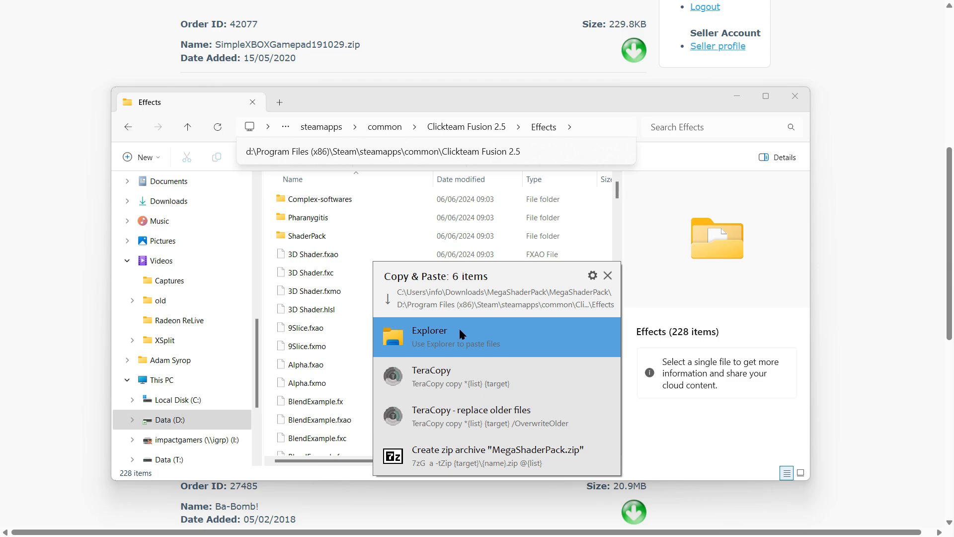
click(451, 338)
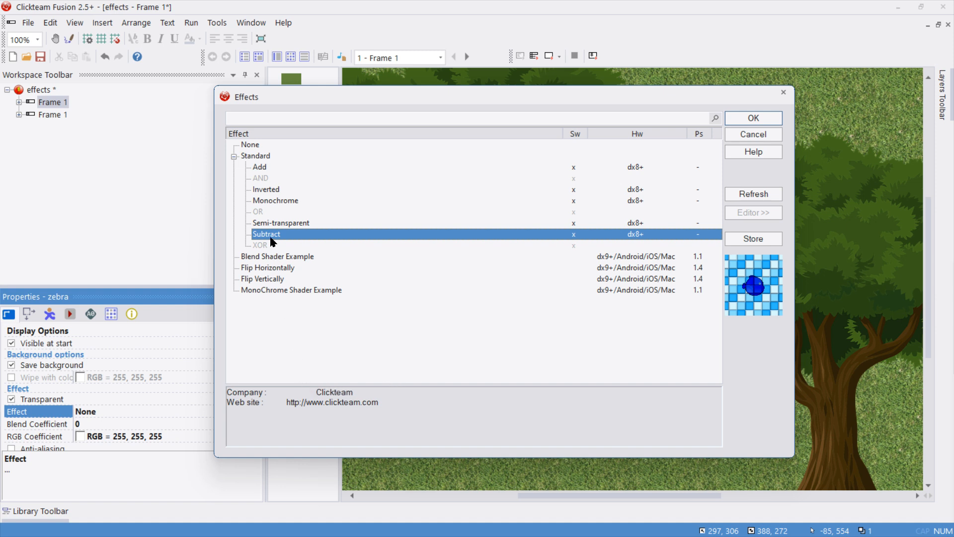
Preview the Blend Shader Example, Flip Horizontally, Flip Vertically and MonoChrome Shader Example effects for the zebra.
click(262, 256)
click(264, 271)
click(268, 278)
click(267, 293)
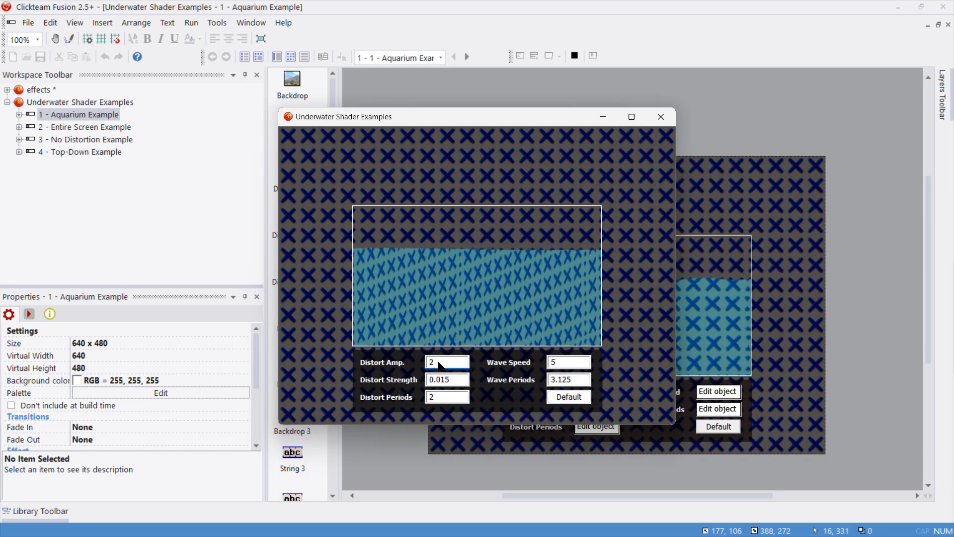
Try different Distort Amp. values in the running Aquarium Example to compare how the water distorts.
key(BackSpace)
text(0)
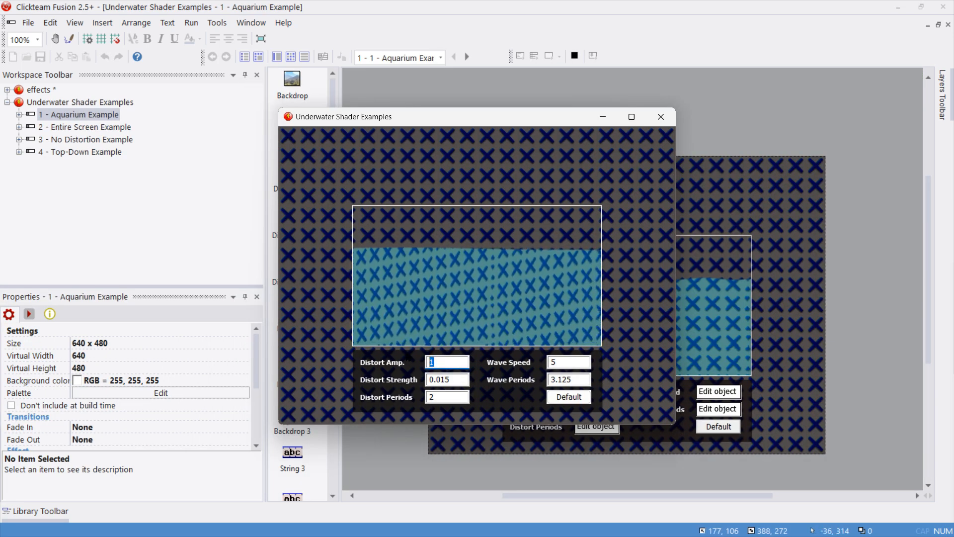
text(.9)
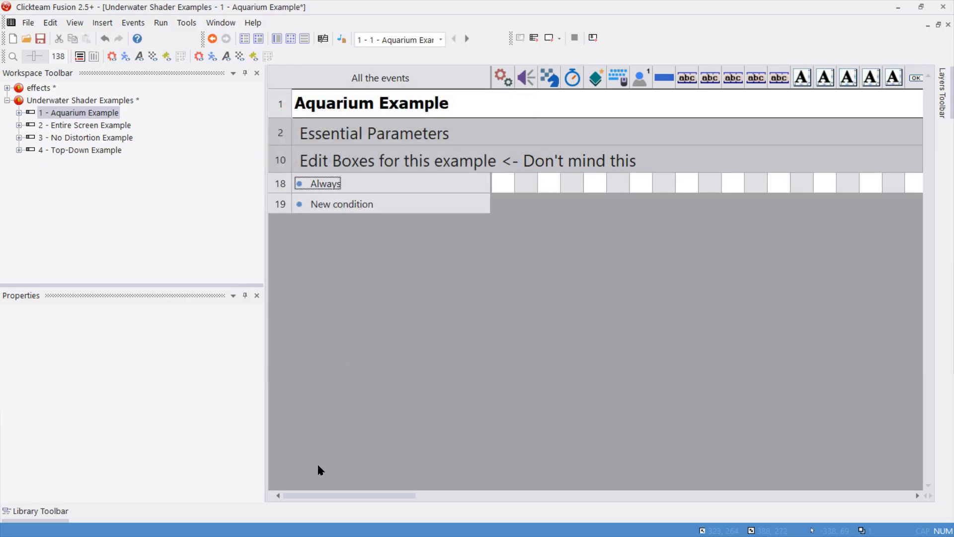
Open the Set effect parameter action for the blue water object in the Always event of the Aquarium Example.
drag(338, 494, 423, 495)
right_click(596, 184)
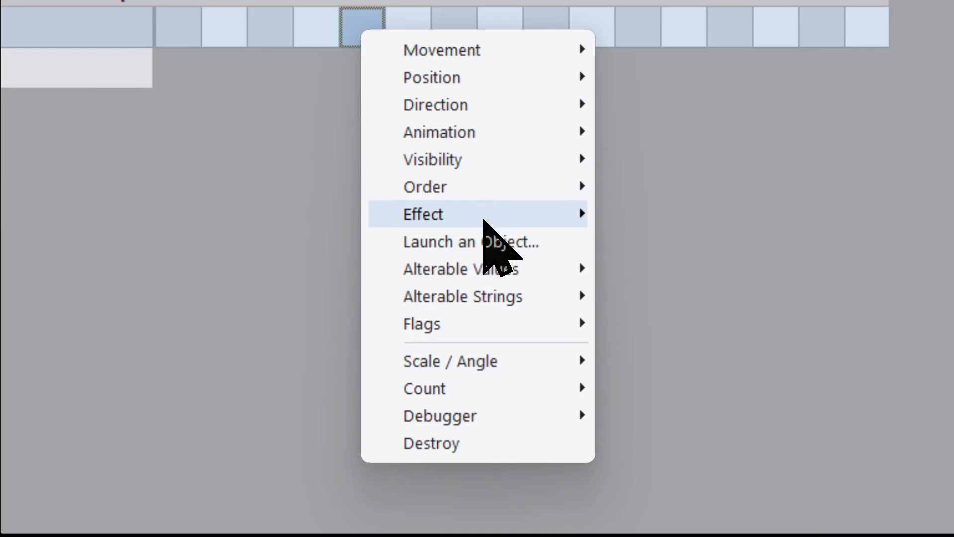
mouse_move(484, 216)
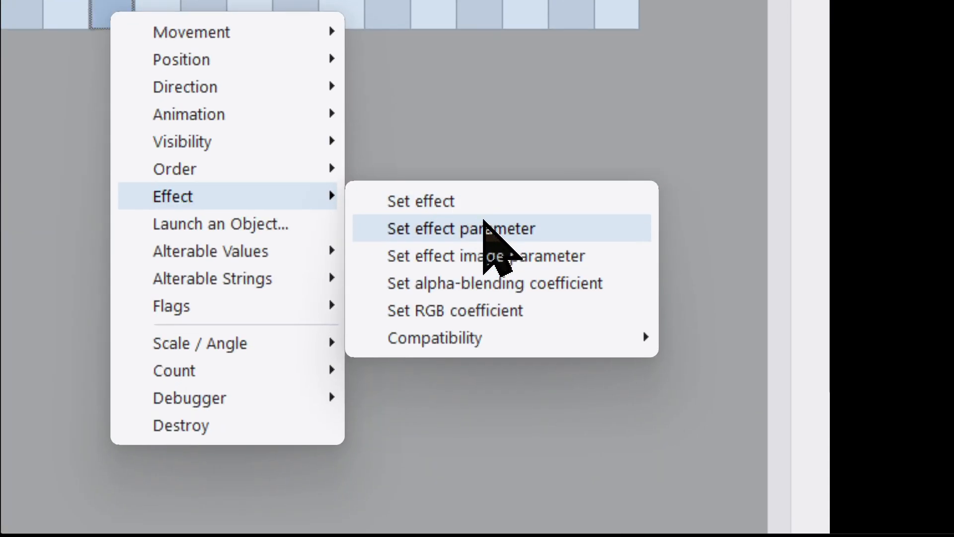
click(484, 220)
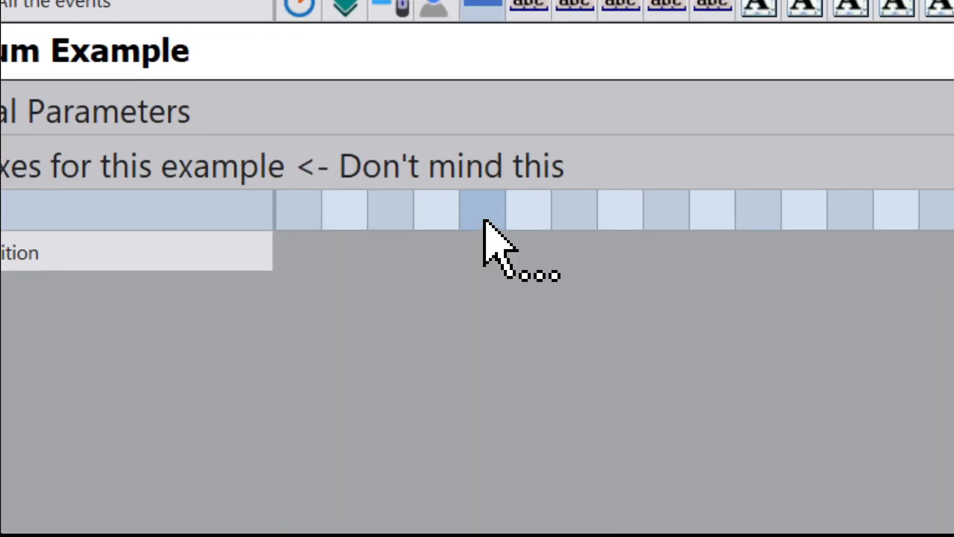
right_click(112, 14)
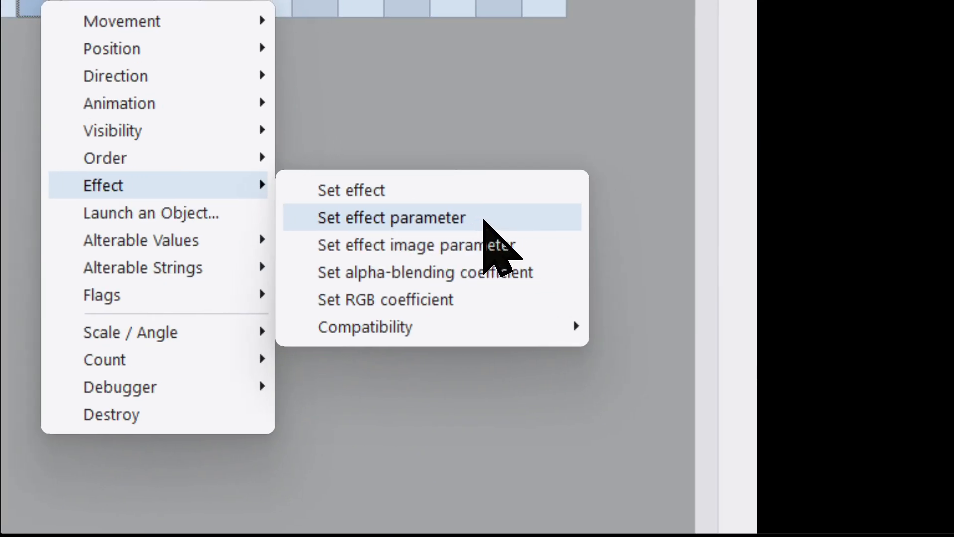
click(485, 221)
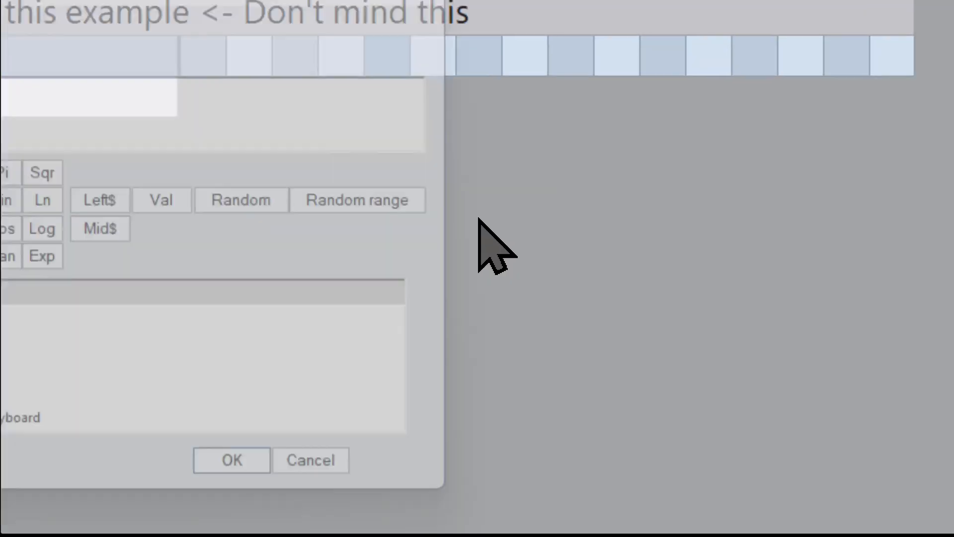
click(511, 316)
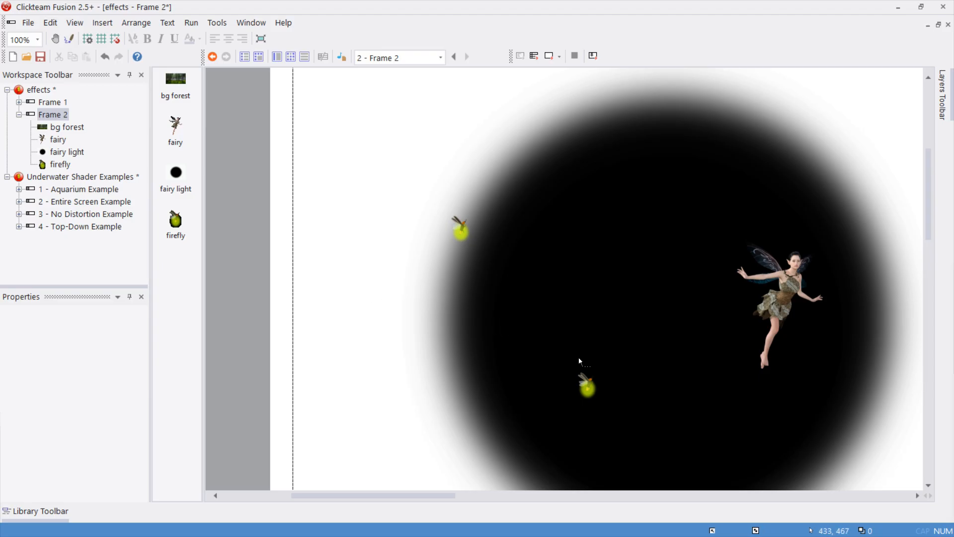
Apply the standard Subtract effect to the fairy light object in Frame 2 of the effects application.
scroll(378, 274, up, 3)
click(383, 256)
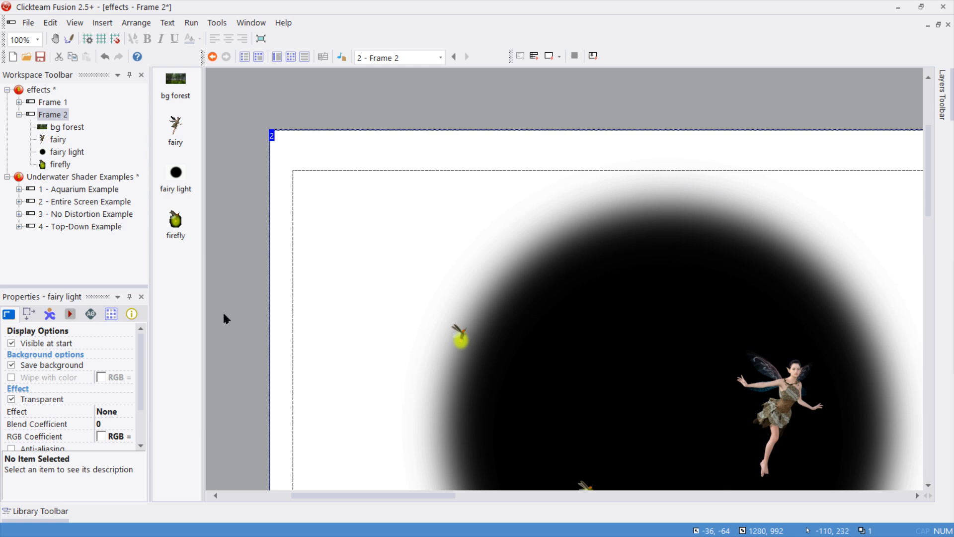
click(119, 410)
click(127, 411)
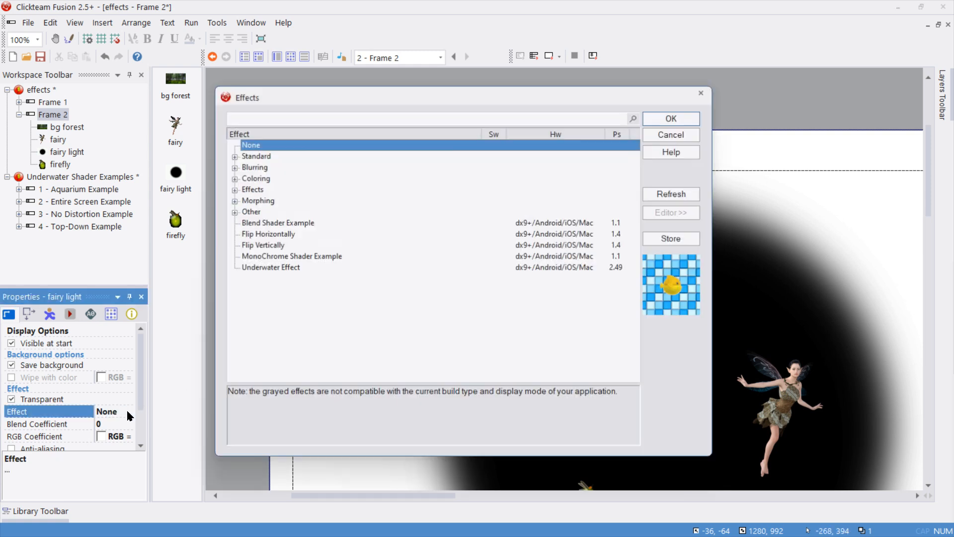
click(233, 156)
click(273, 235)
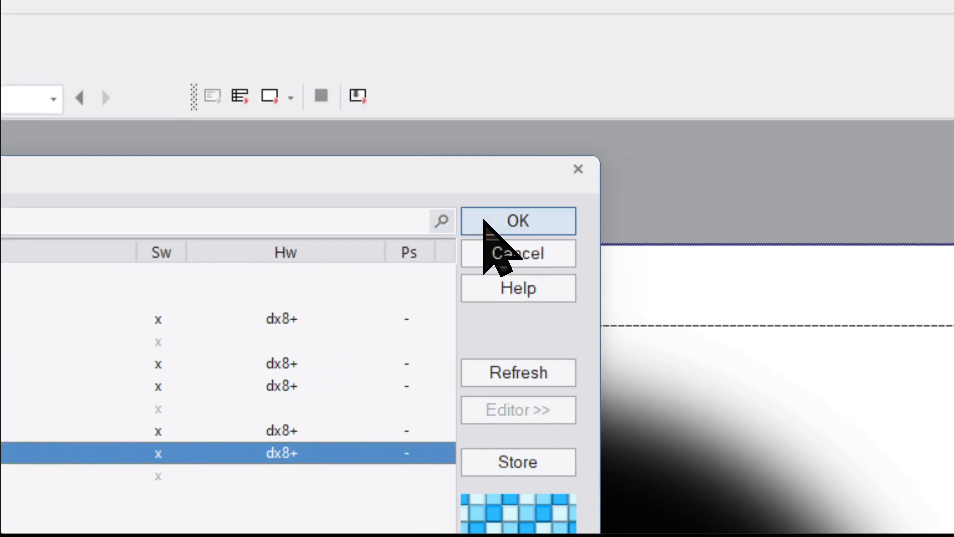
click(484, 221)
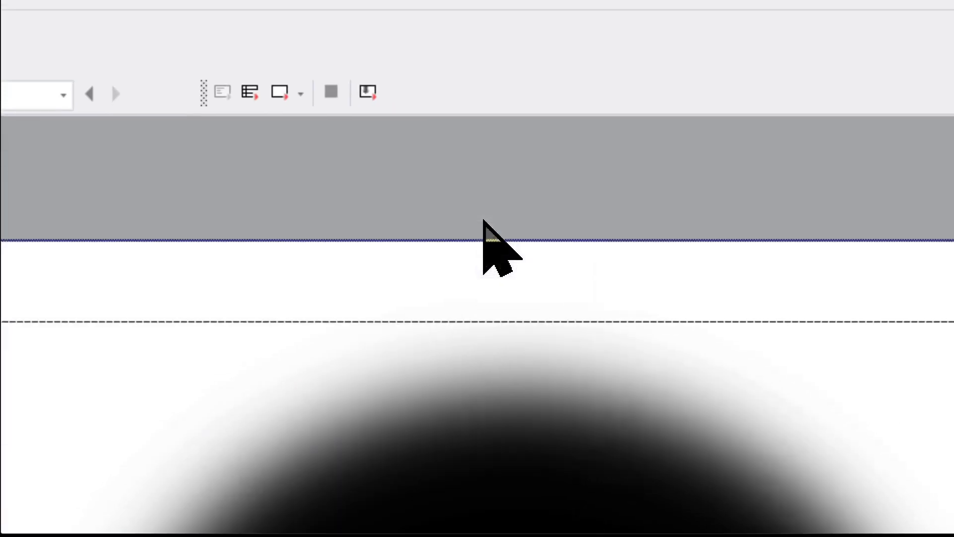
Reposition the fairy light over the forest background and bring it to the front of the object order.
drag(447, 240, 365, 222)
click(137, 23)
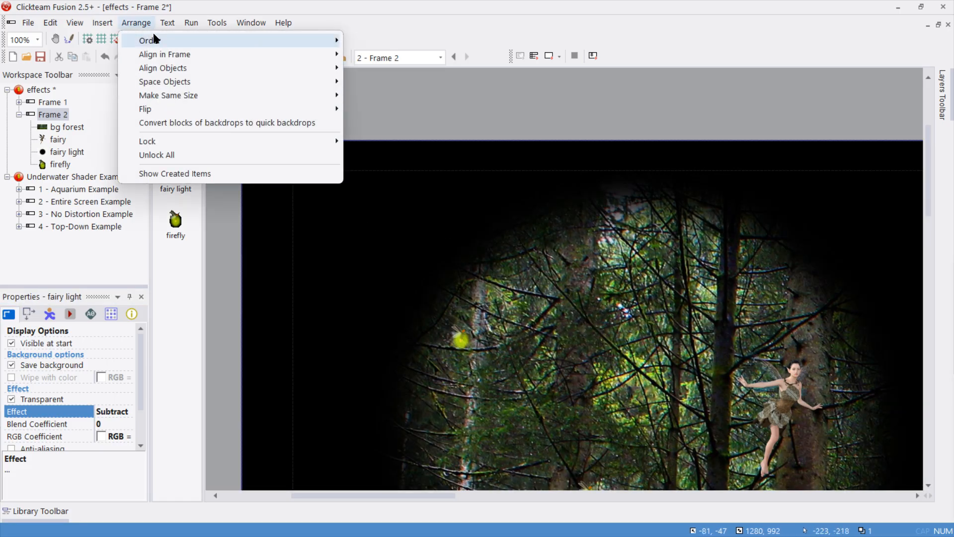
mouse_move(155, 40)
click(363, 43)
drag(432, 207, 430, 184)
Review Frame 2's events and run it to check the fairy light effect among the fireflies.
key(ctrl+e)
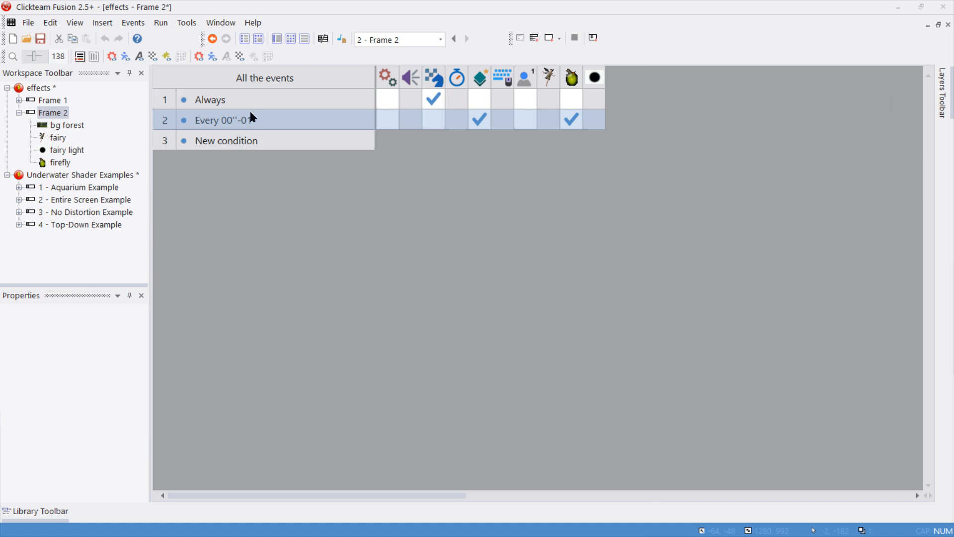
click(199, 56)
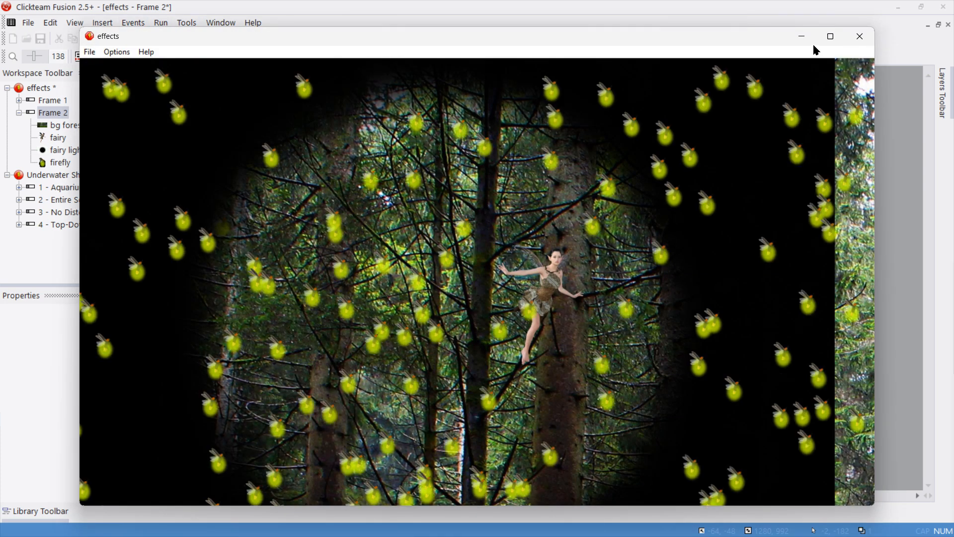
click(860, 39)
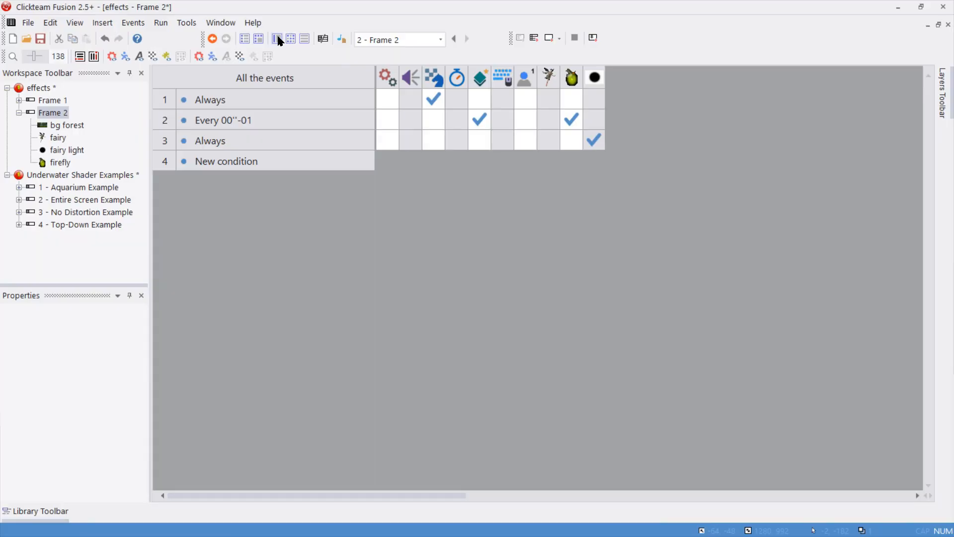
Return to Frame 2's layout, bring up the Layers Toolbar and add a second layer.
click(278, 38)
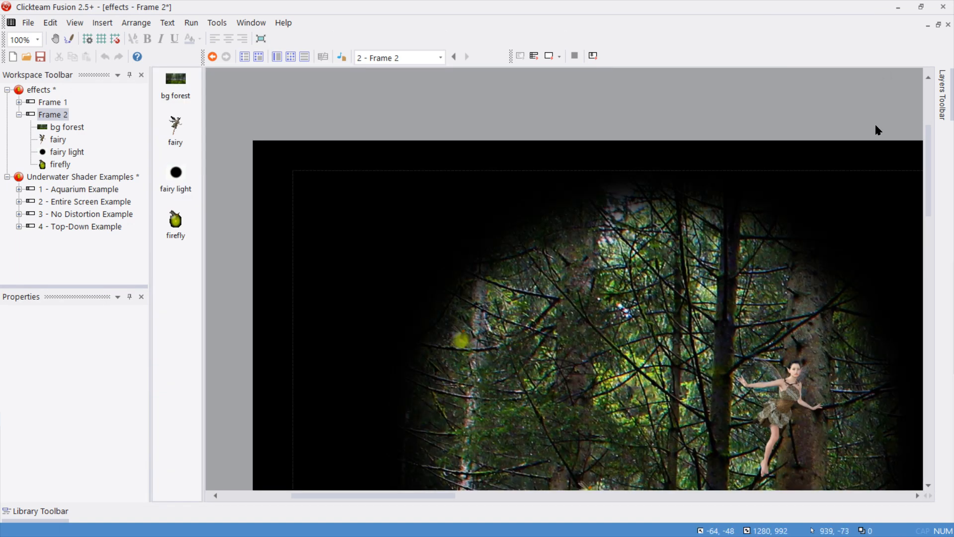
click(941, 103)
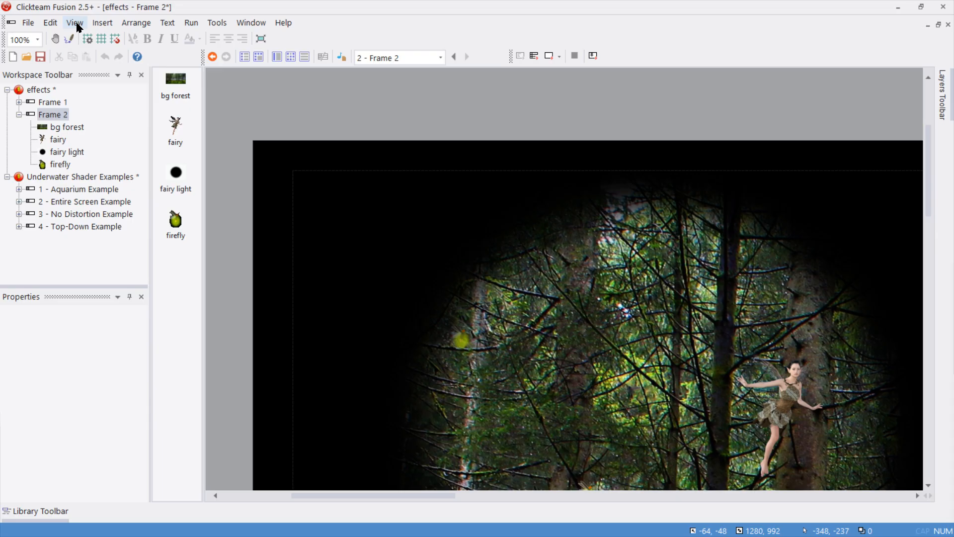
click(75, 23)
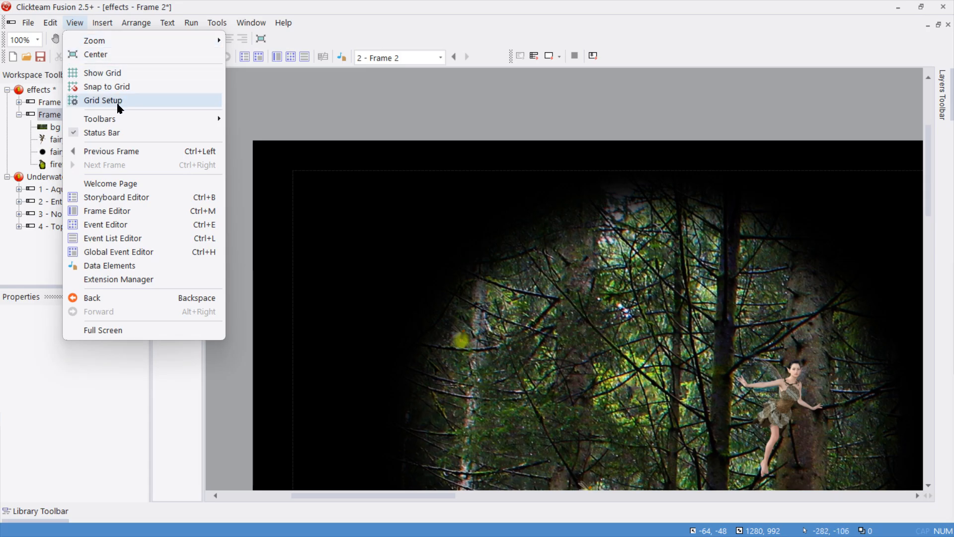
mouse_move(119, 119)
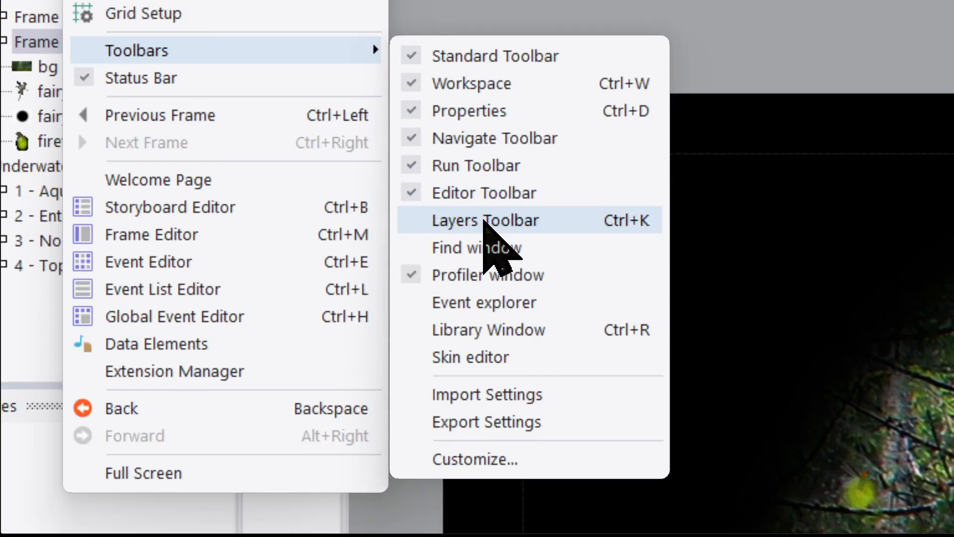
click(484, 220)
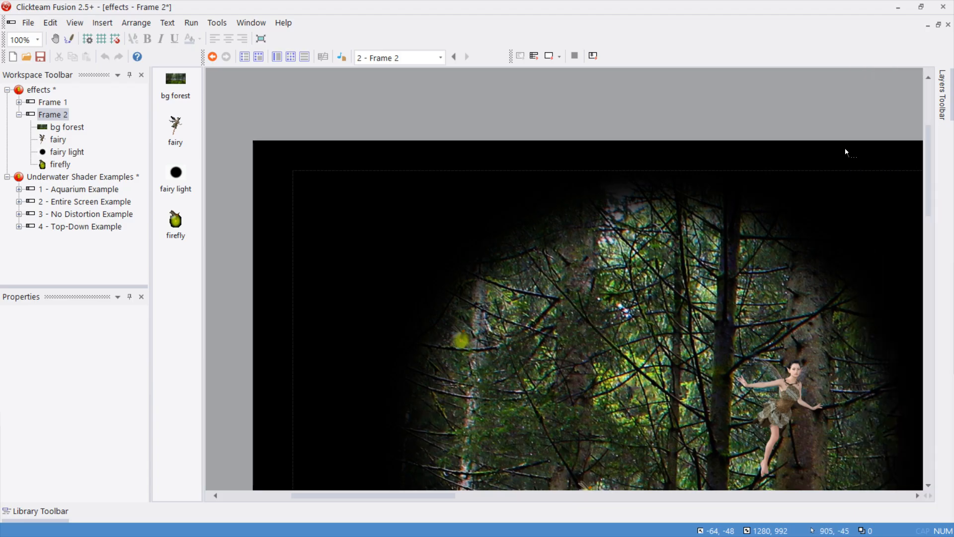
mouse_move(936, 110)
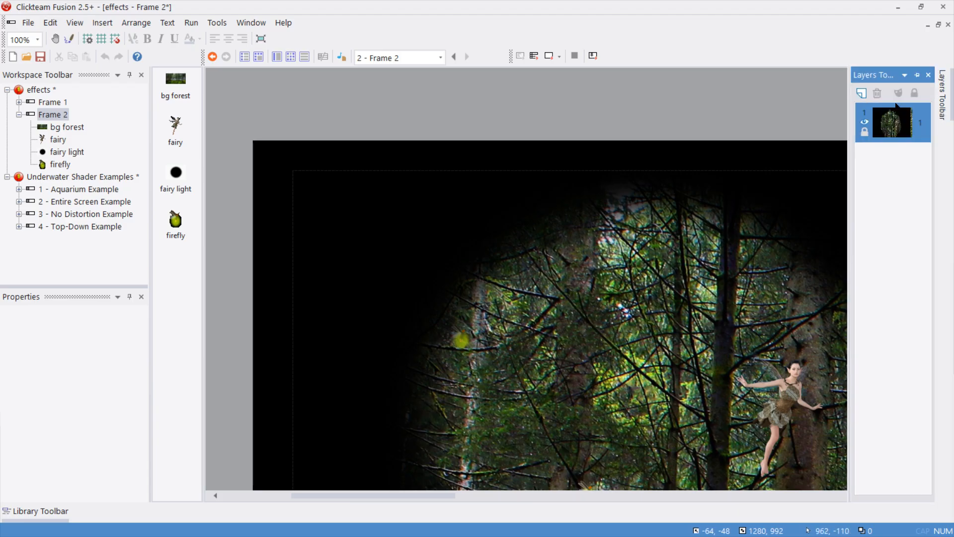
click(862, 93)
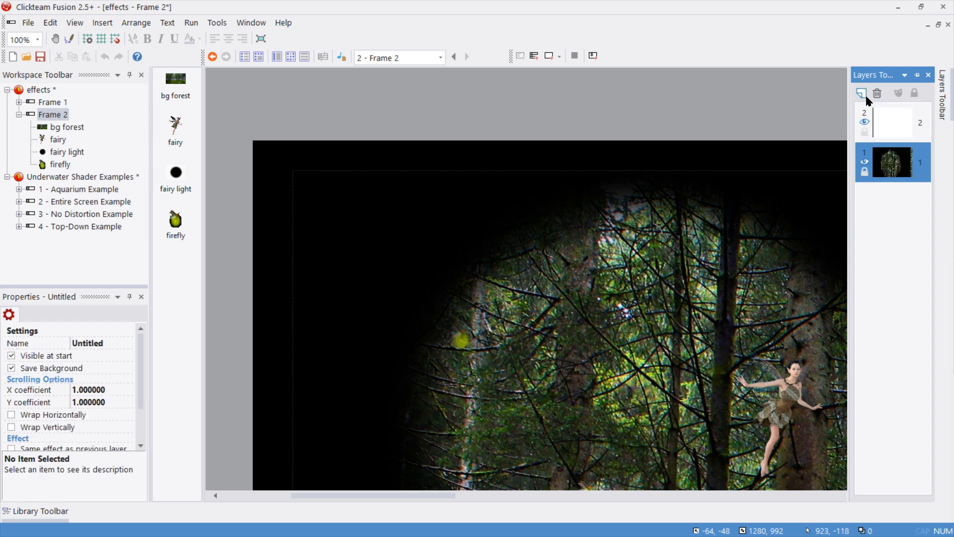
Move the fairy light from layer 1 onto the new layer 2, leaving the forest and characters on layer 1.
click(896, 127)
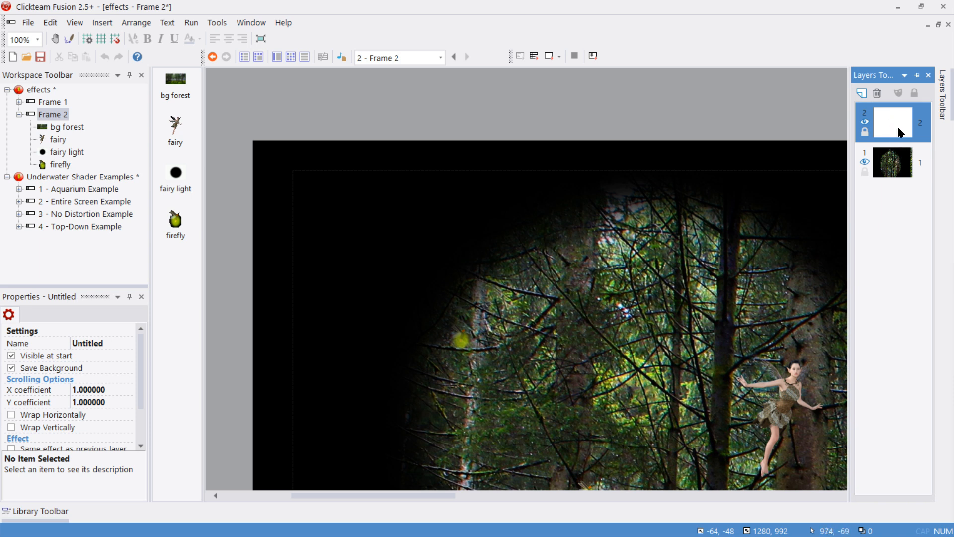
click(894, 130)
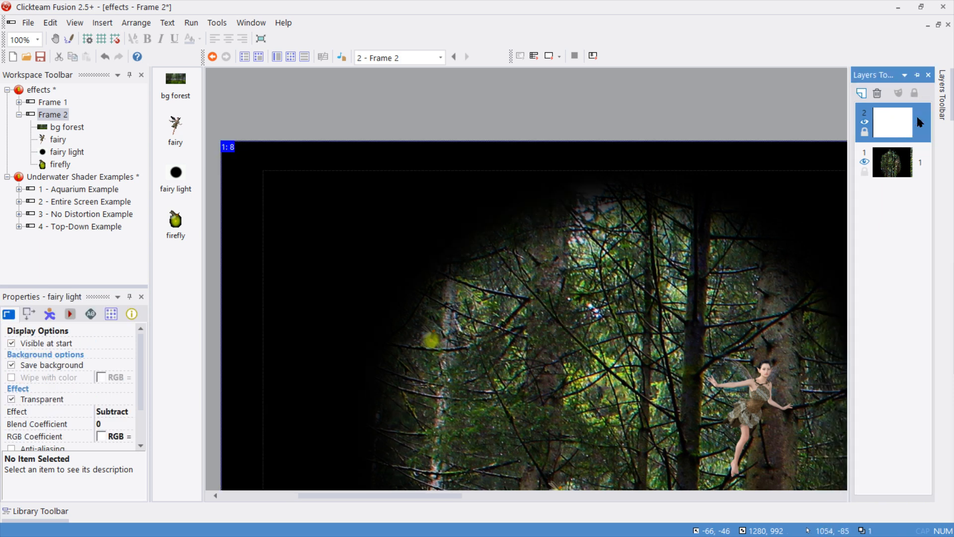
click(686, 104)
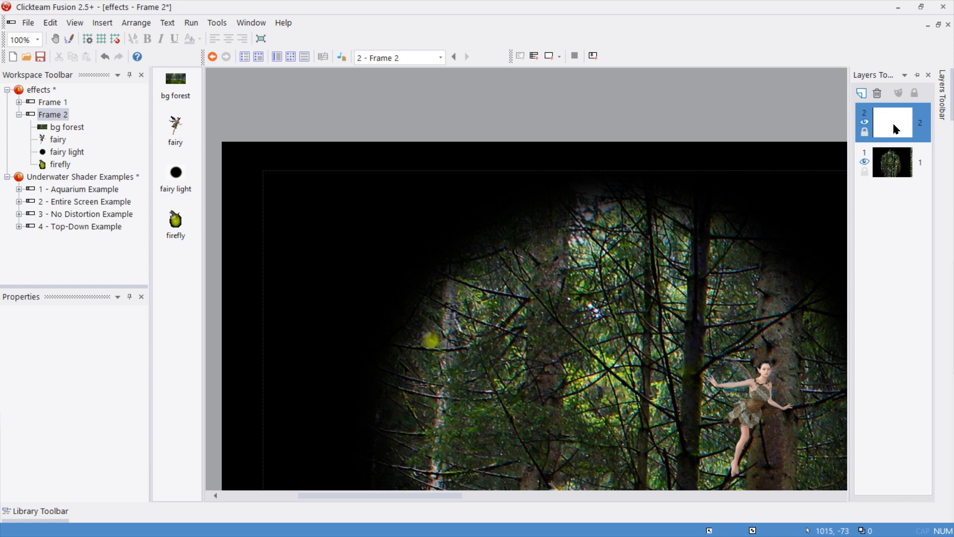
click(235, 155)
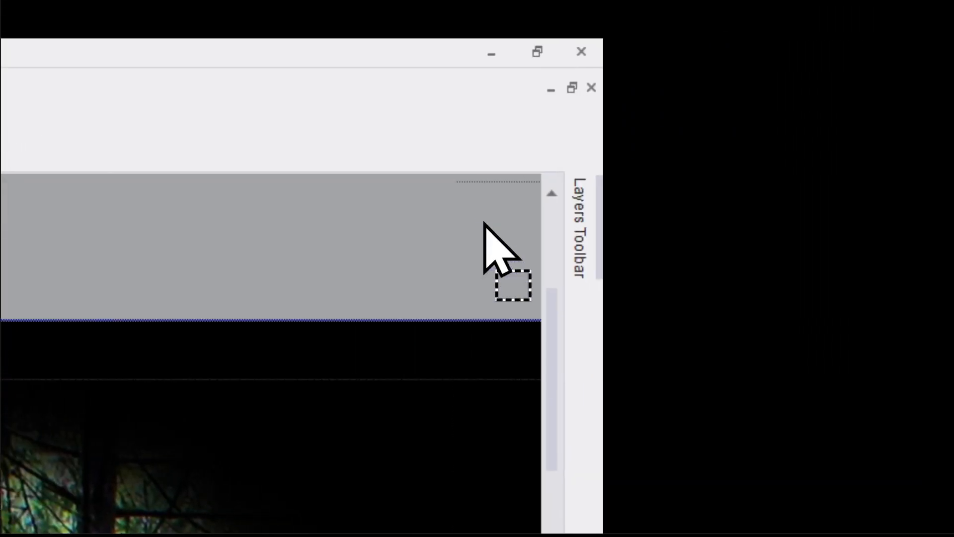
mouse_move(486, 221)
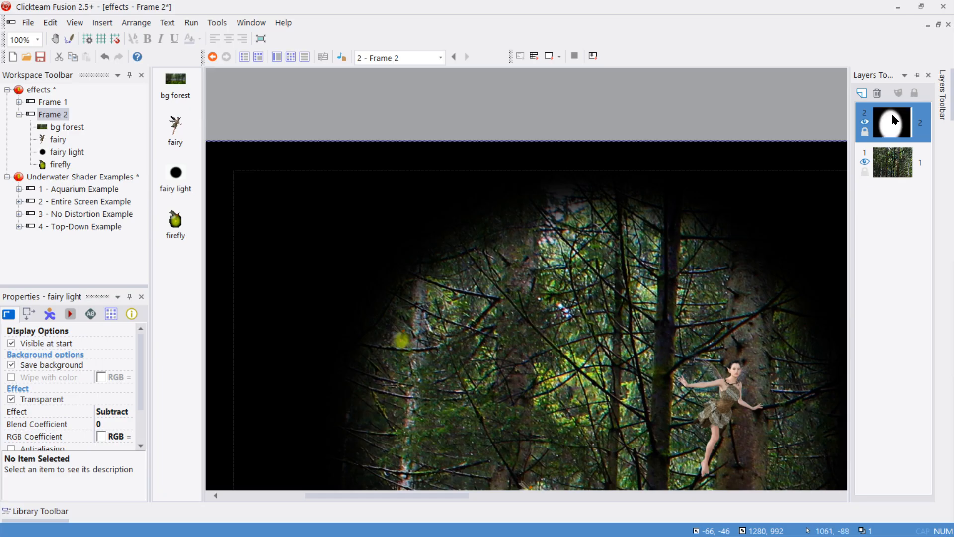
drag(411, 495, 397, 495)
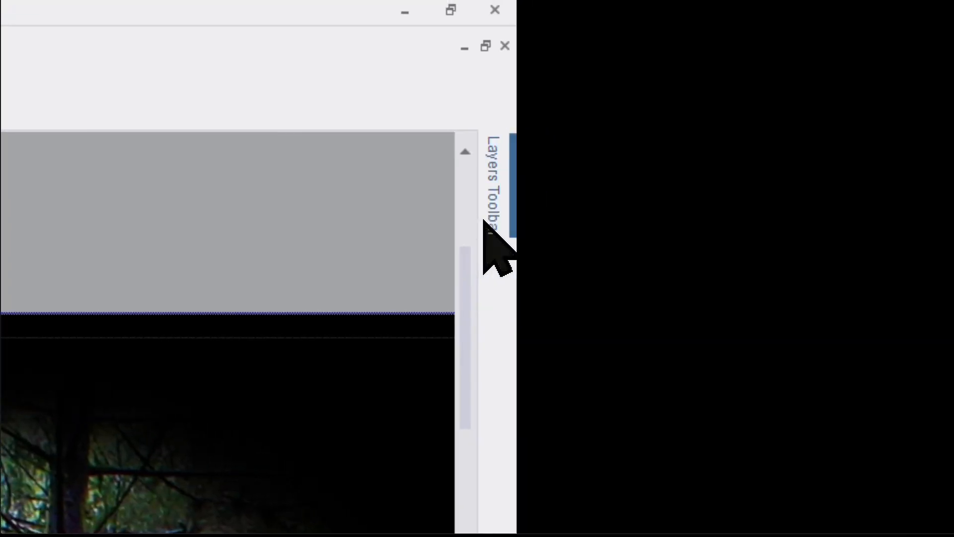
Make layer 1 active and move the fairy toward the centre of the lit area of the forest.
mouse_move(490, 221)
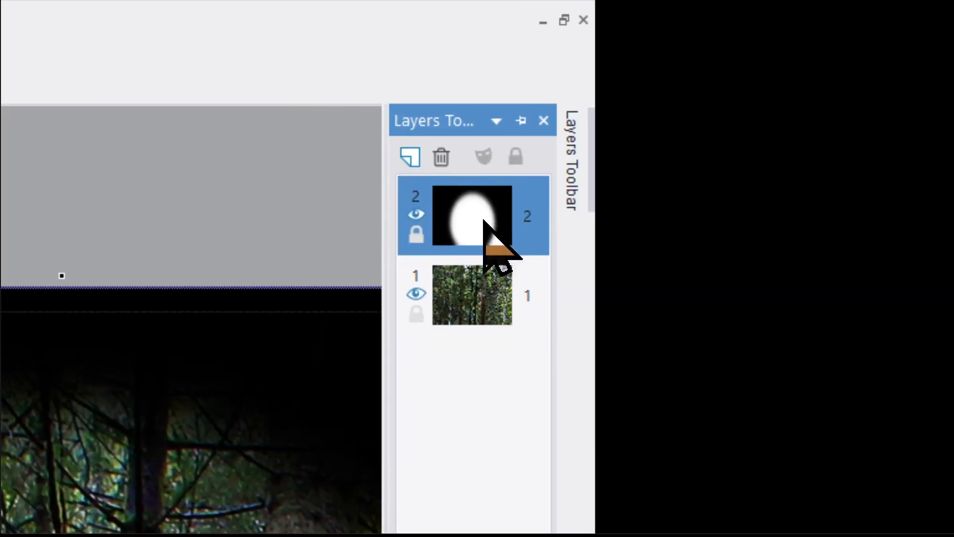
click(499, 291)
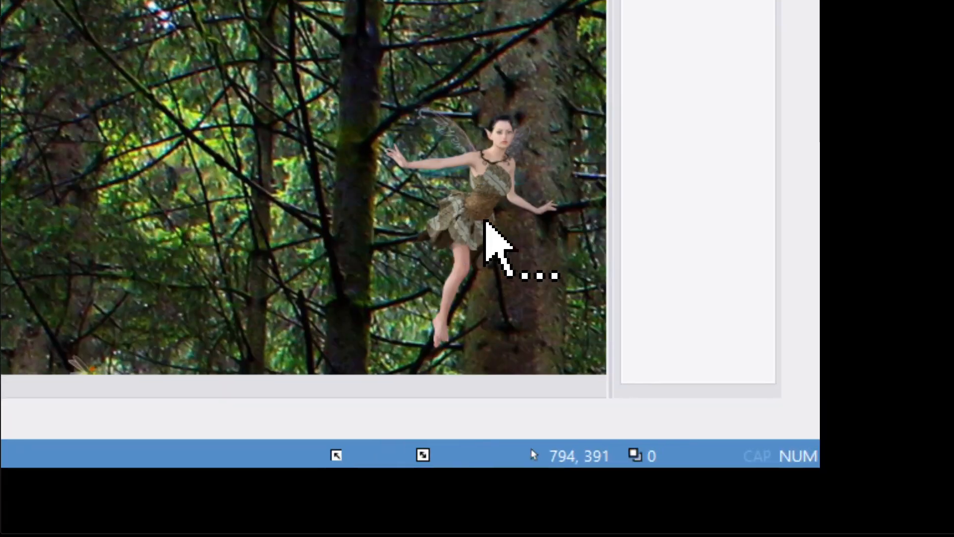
drag(463, 193, 0, 101)
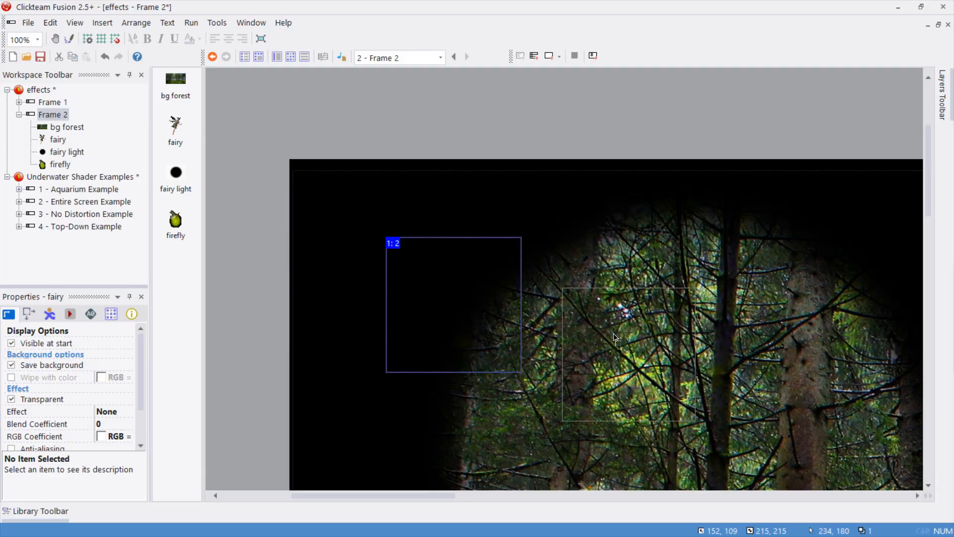
drag(615, 337, 642, 348)
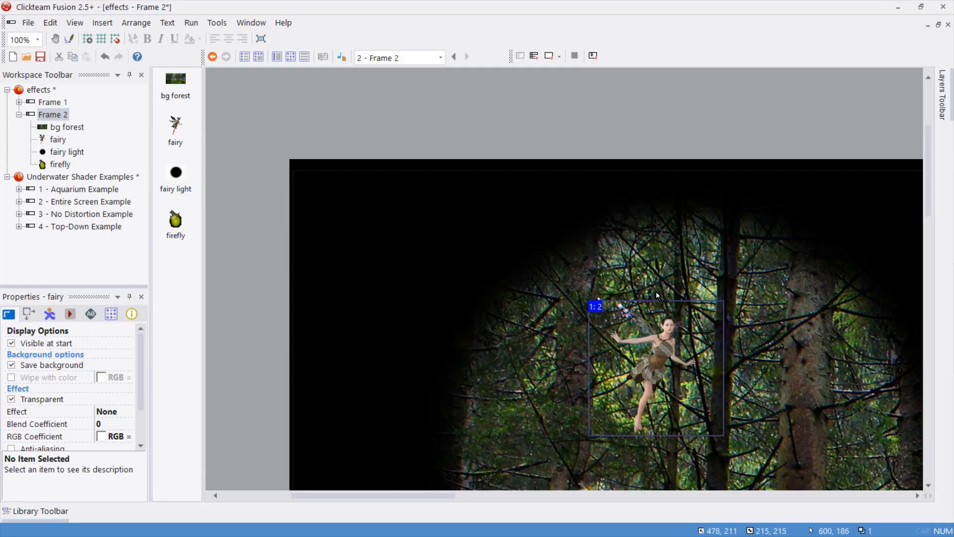
Hide layer 2 in the frame editor and move both fireflies to new spots in the forest, one higher and one lower.
scroll(704, 292, down, 3)
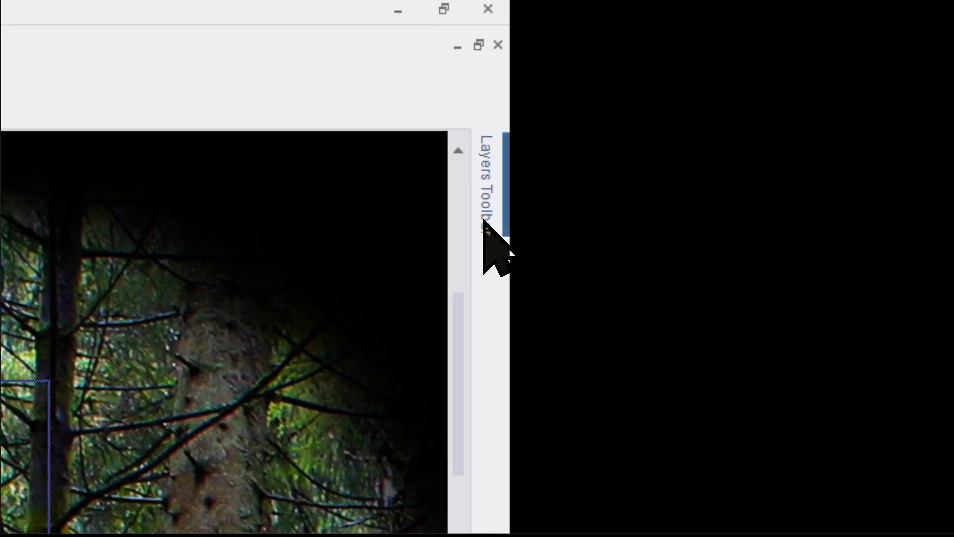
mouse_move(941, 116)
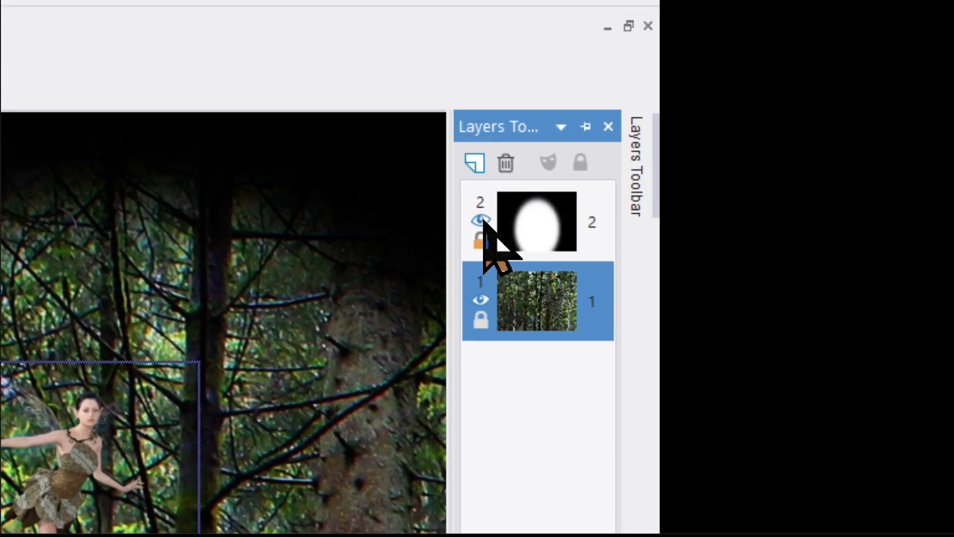
click(480, 220)
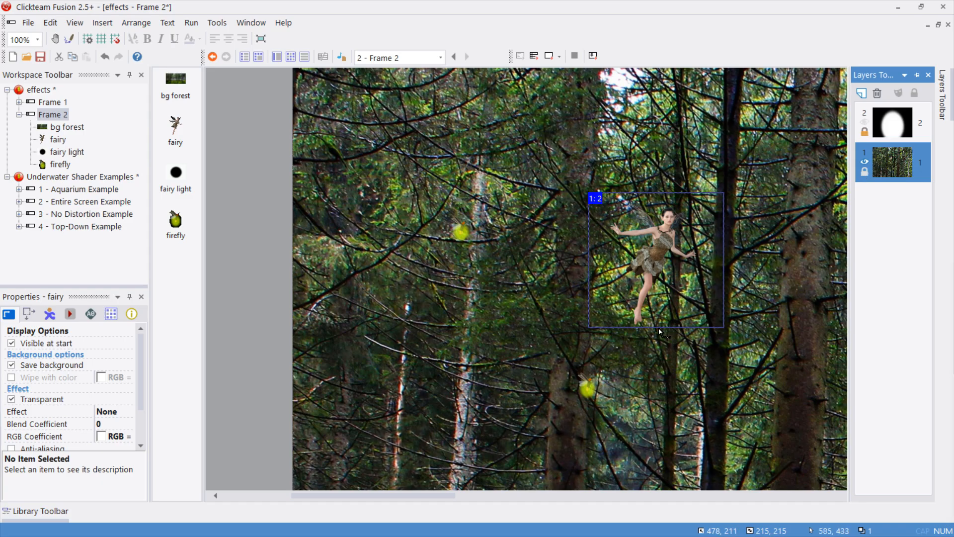
drag(589, 391, 519, 440)
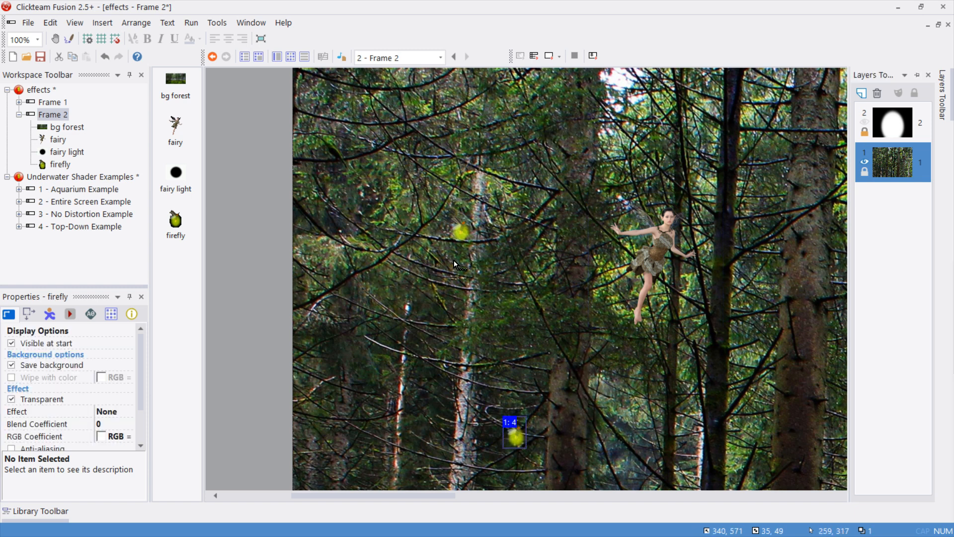
drag(460, 233, 441, 162)
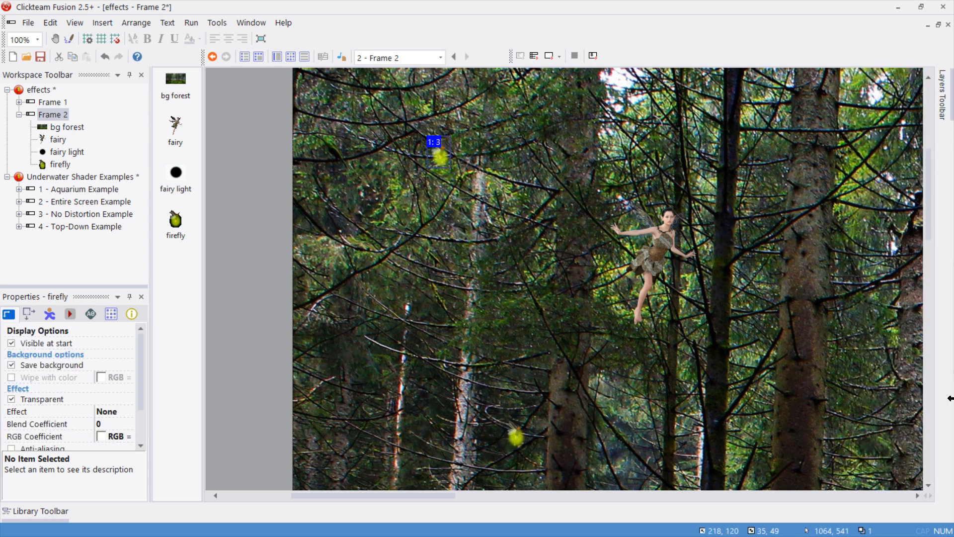
mouse_move(940, 109)
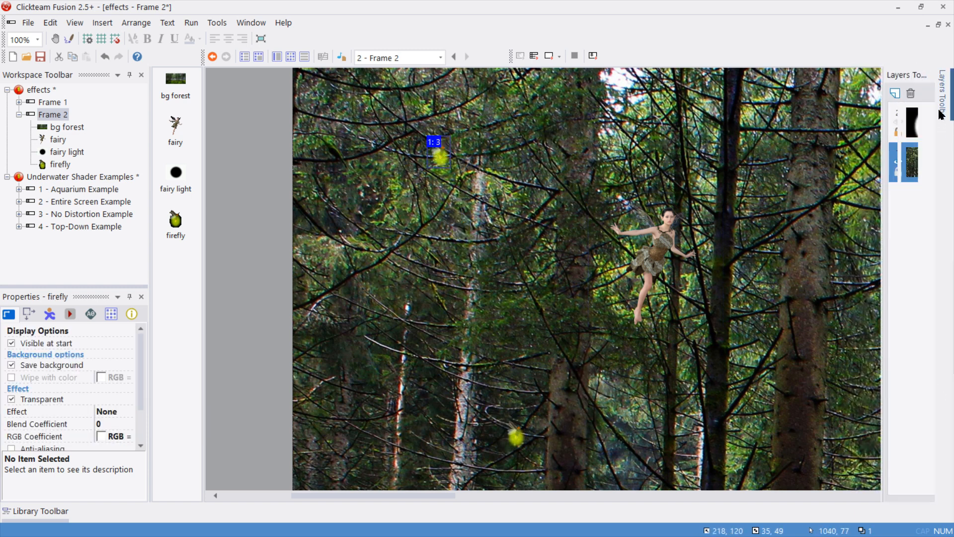
click(900, 130)
Run the application from the current frame, fly the fairy in all directions to check the light's coverage, and close the test window.
click(191, 22)
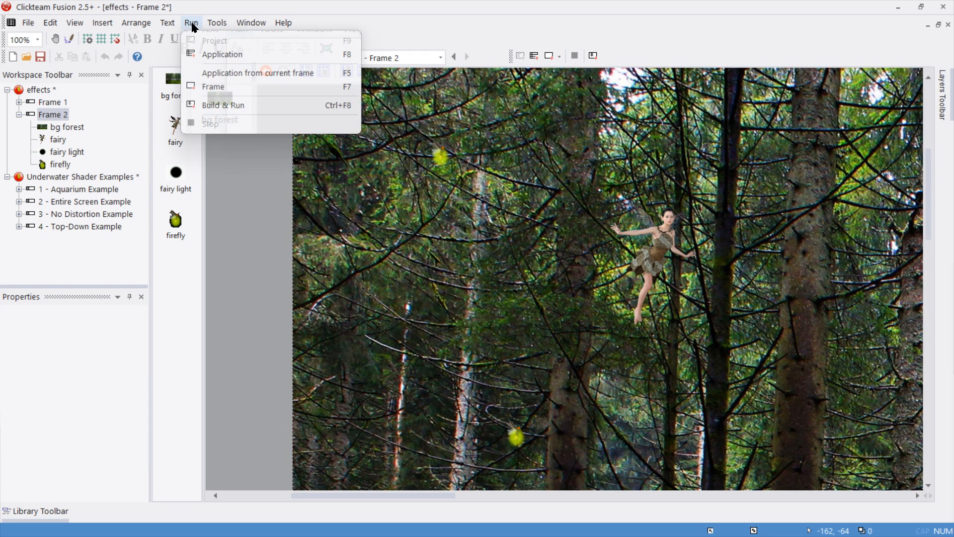
click(238, 74)
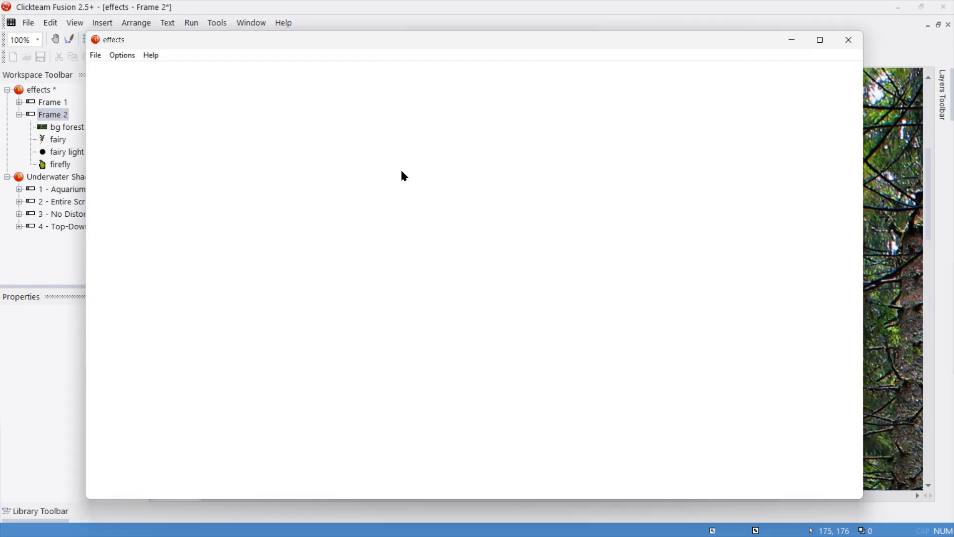
key(Right)
key(Down)
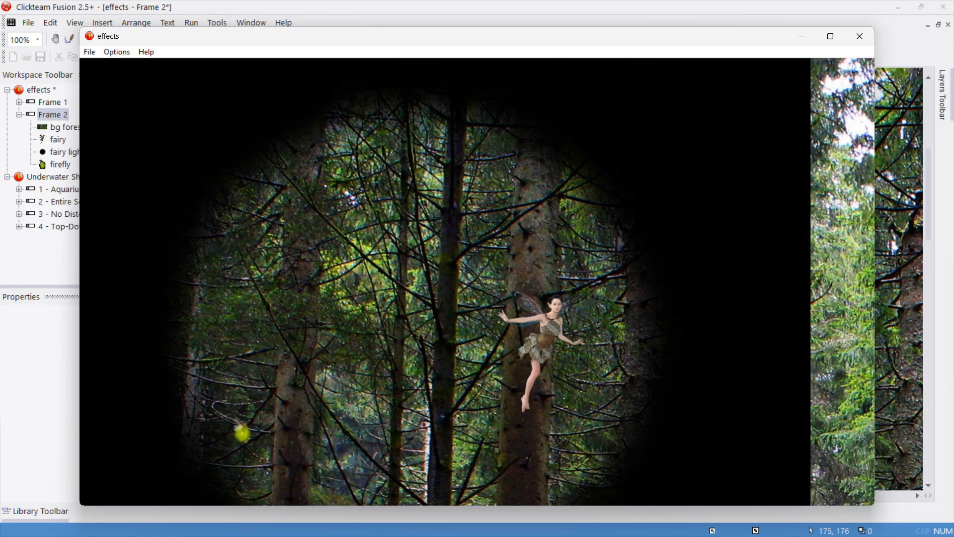
key(Down)
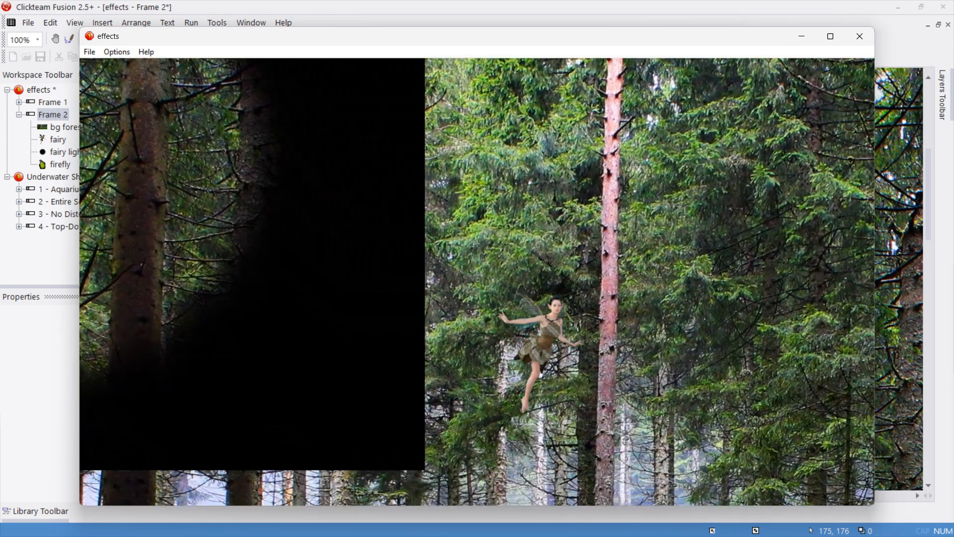
key(Left)
key(Up)
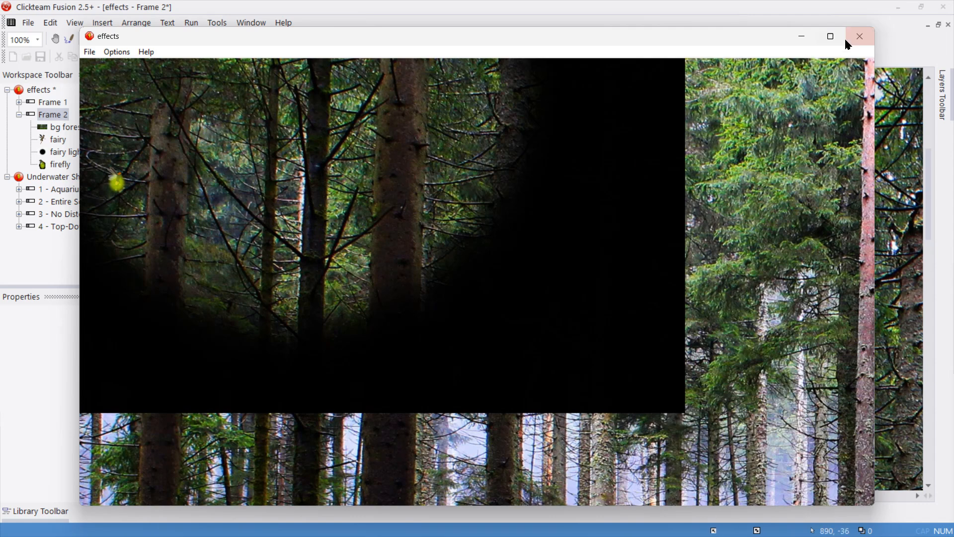
click(859, 36)
Show layer 2 again and turn off Follow the frame for the fairy light.
mouse_move(943, 96)
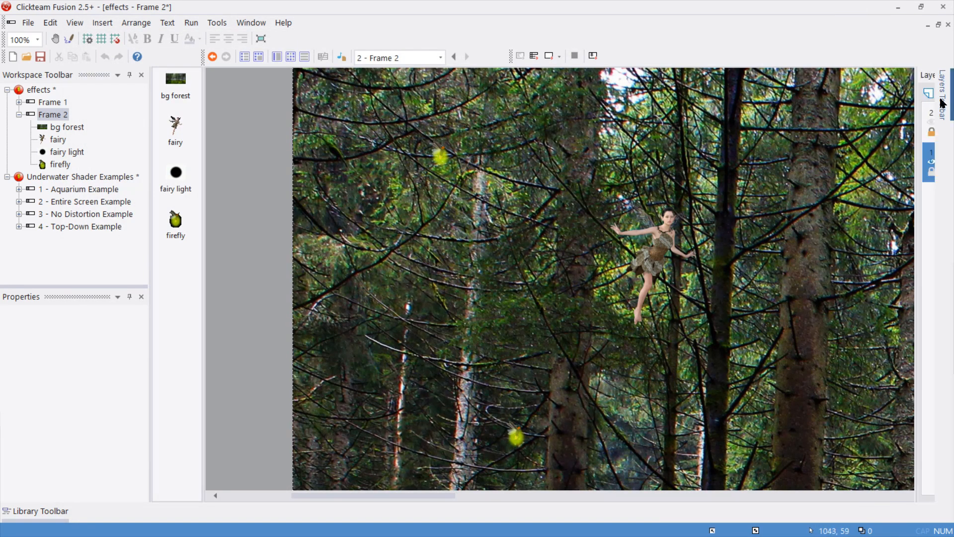
click(865, 123)
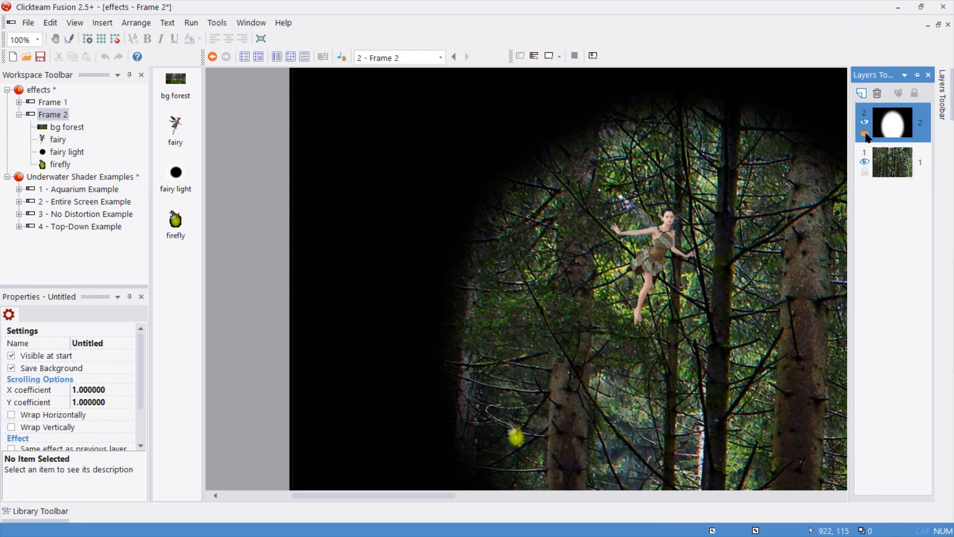
click(401, 191)
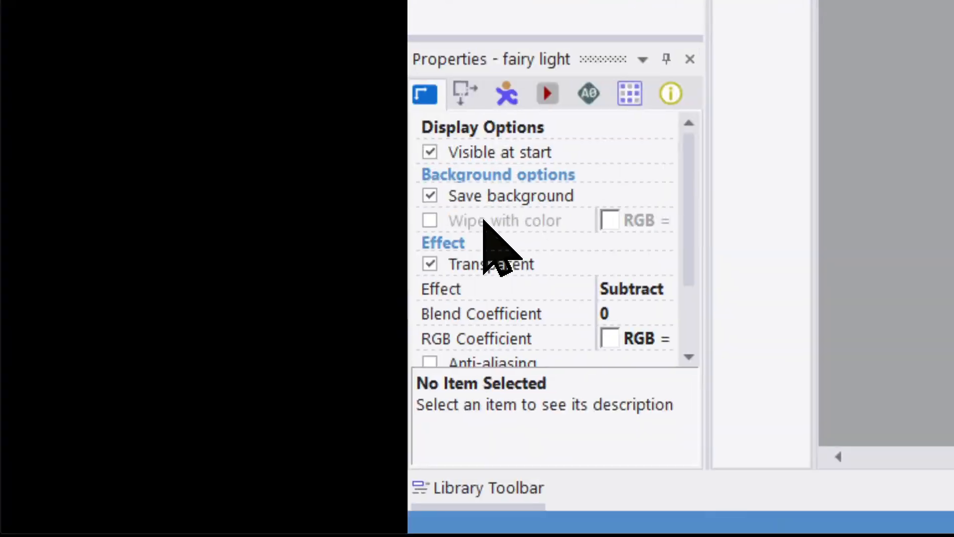
click(70, 314)
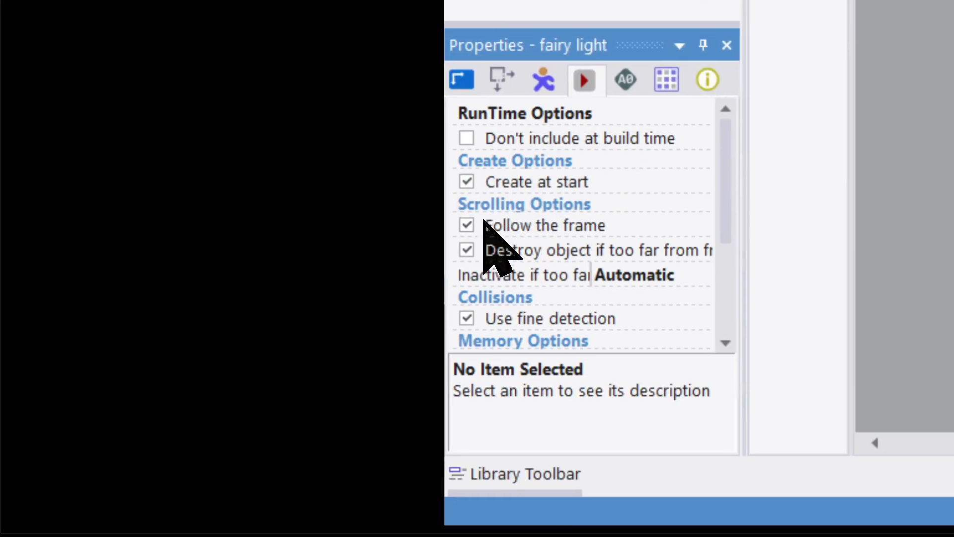
click(484, 224)
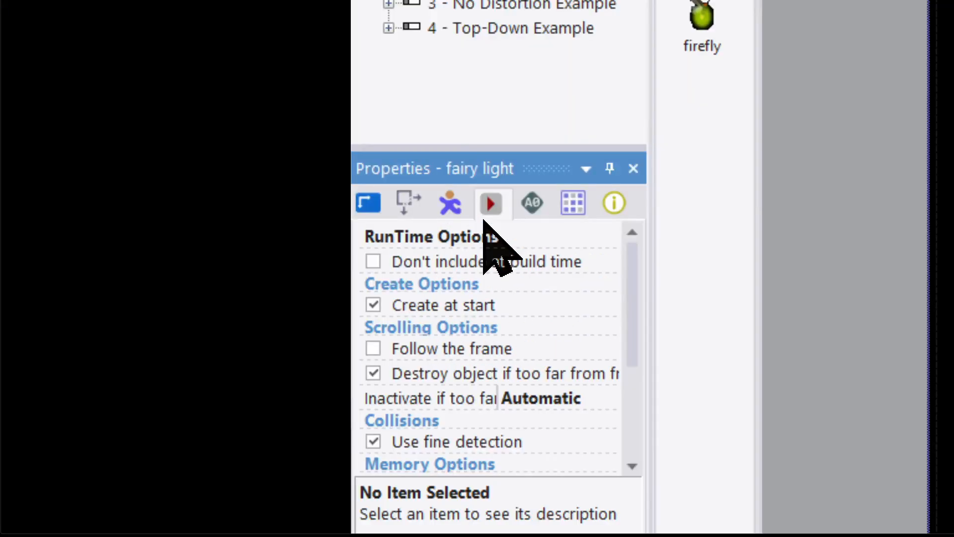
Select layer 2 and open its X and Y scrolling coefficients for editing.
mouse_move(943, 95)
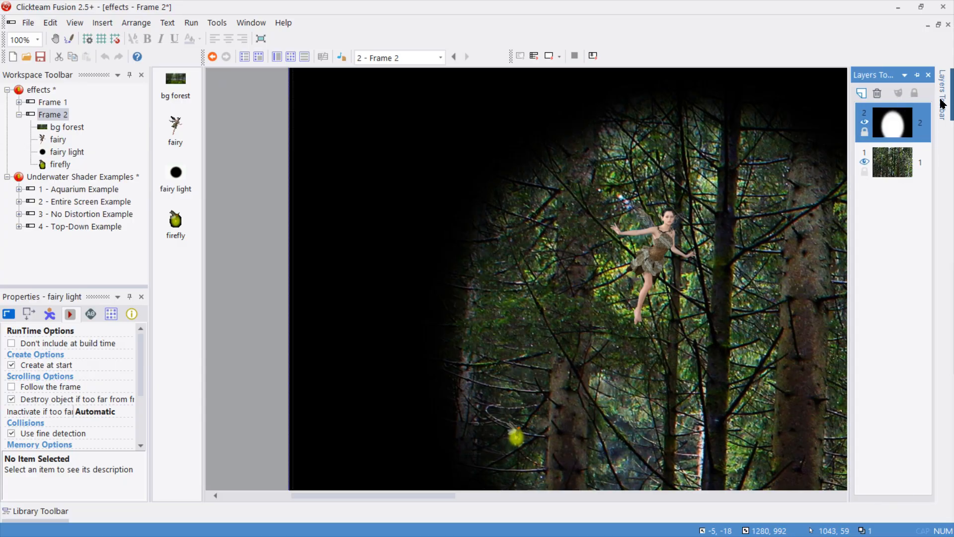
click(887, 119)
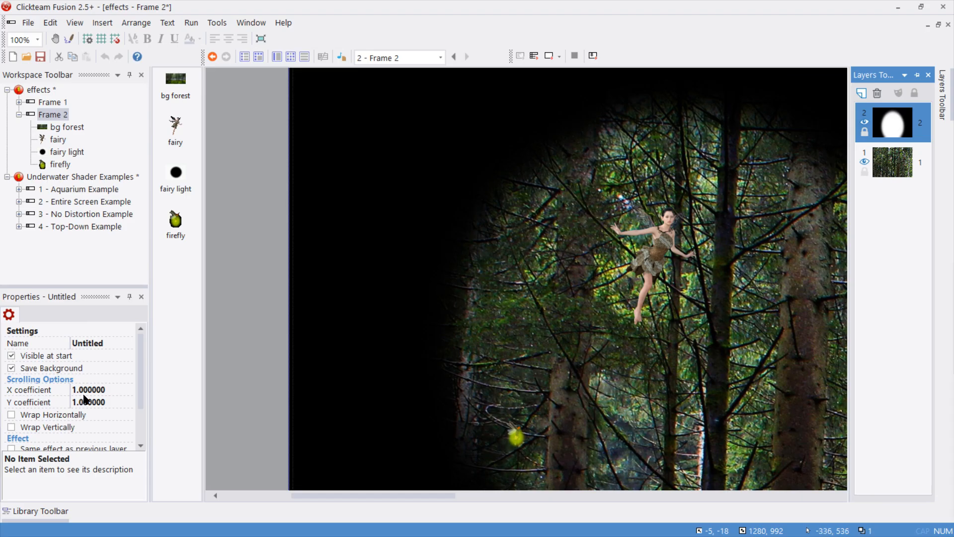
click(79, 390)
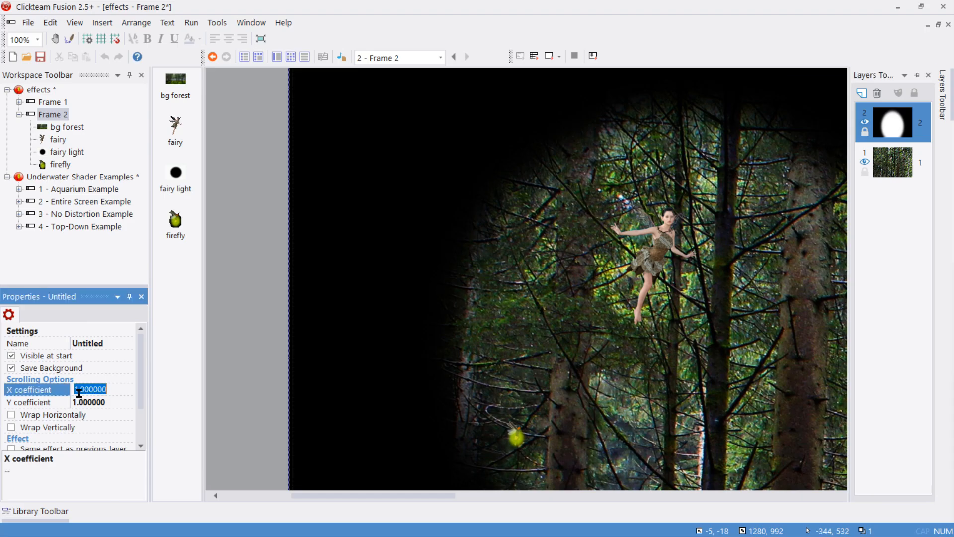
click(83, 401)
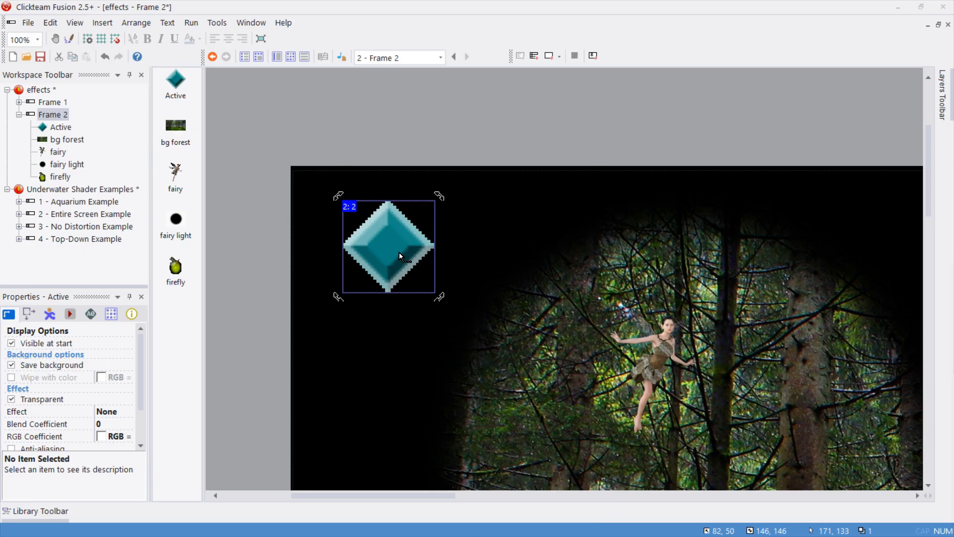
Label the Active object's image "layer 2 no scrolling" in red Segoe UI size 20, and run the application from the current frame.
double_click(400, 256)
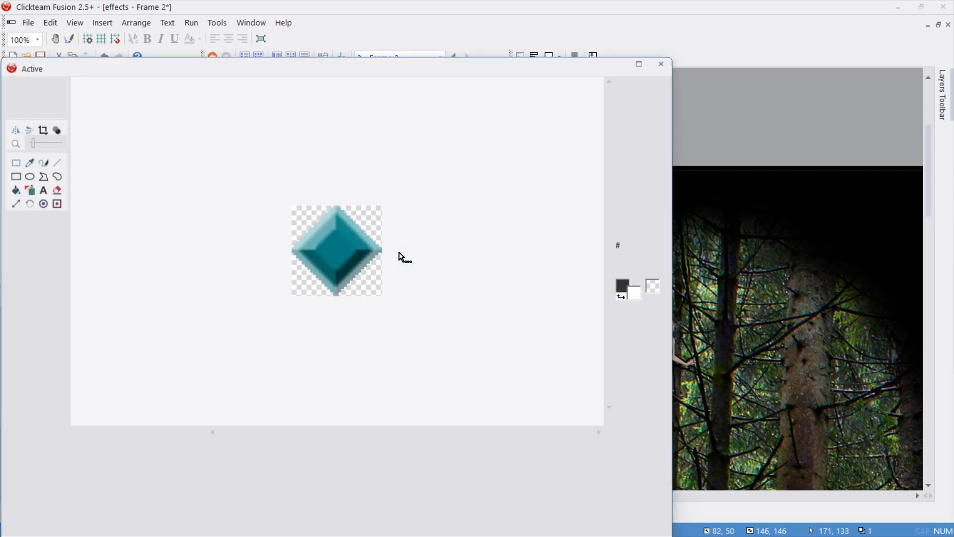
click(43, 190)
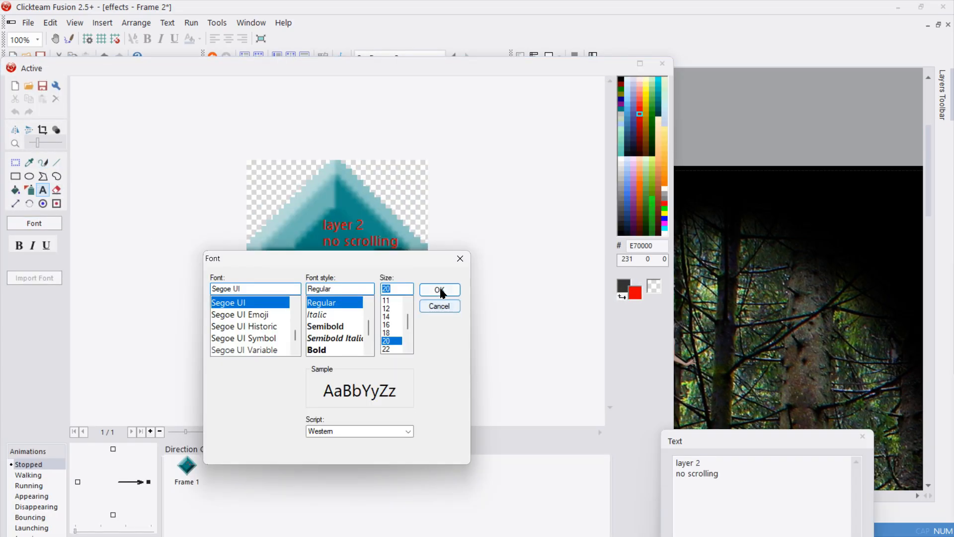
click(389, 341)
click(436, 289)
drag(360, 240, 299, 228)
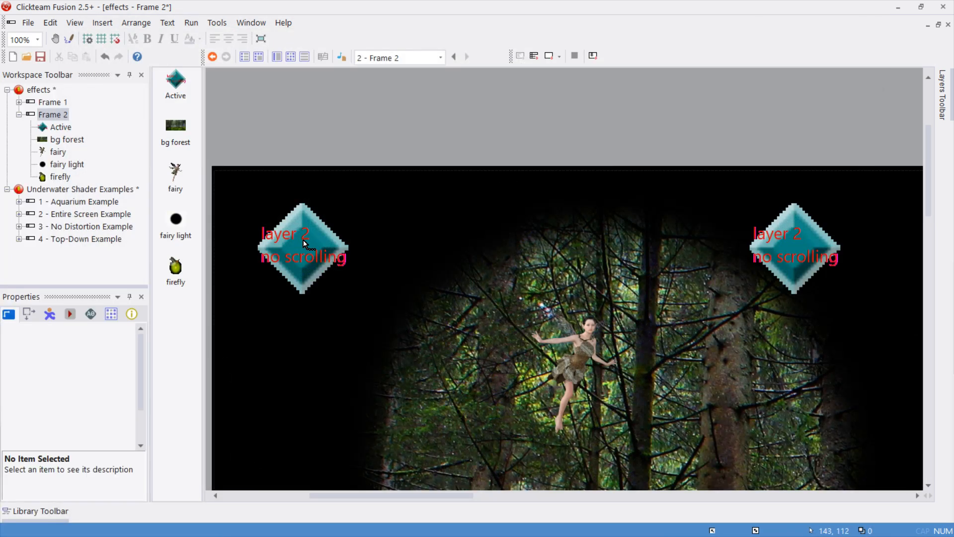
click(191, 22)
click(220, 74)
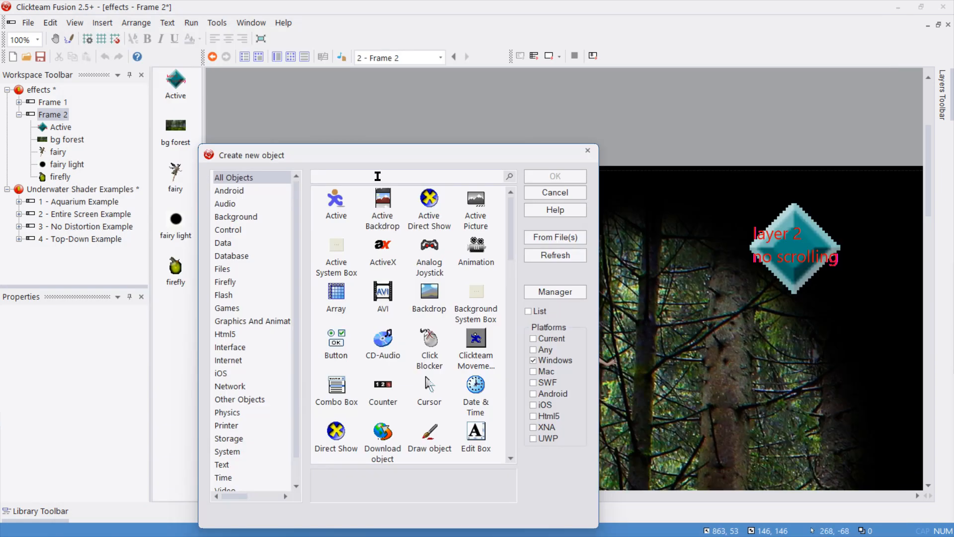
Insert a Lives object between the two Active copies near the frame's upper edge and run the frame.
click(378, 176)
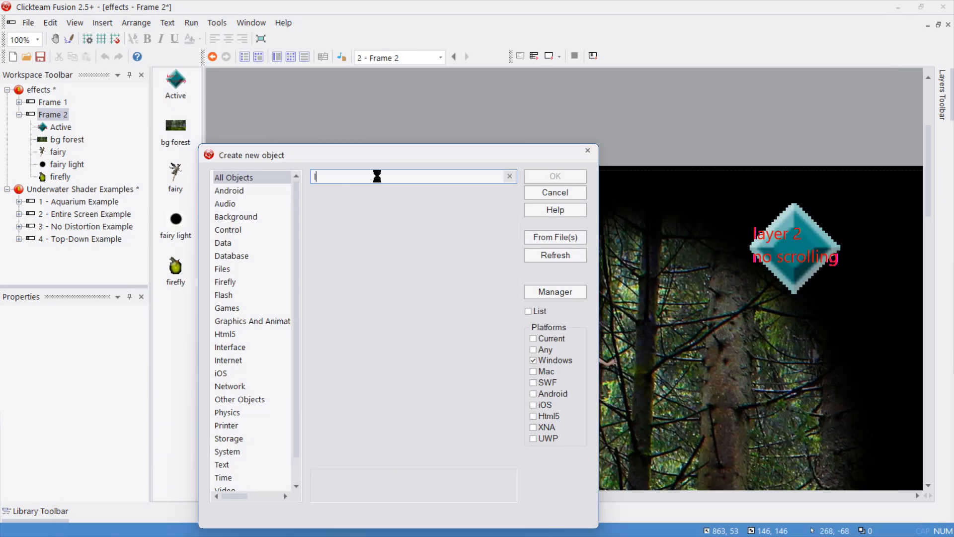
text(lives)
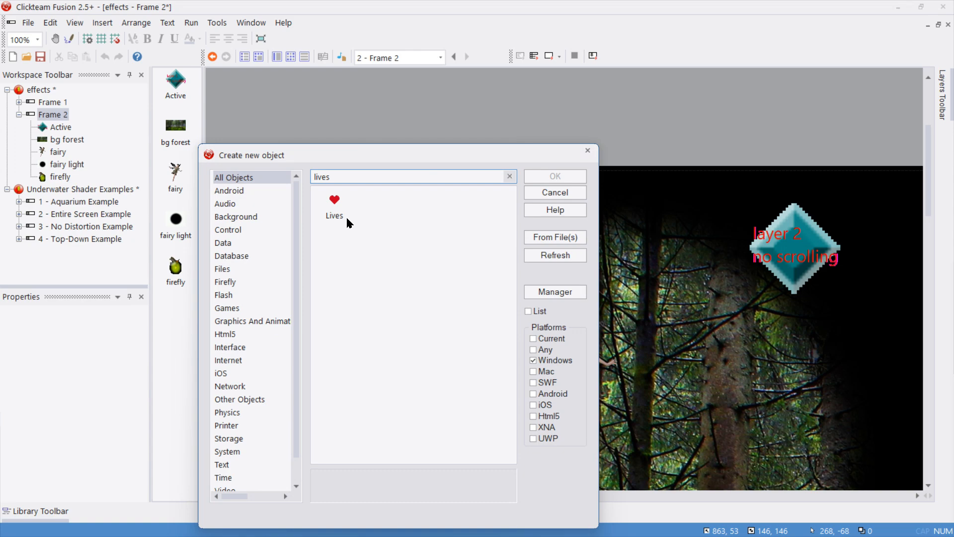
double_click(335, 208)
click(397, 211)
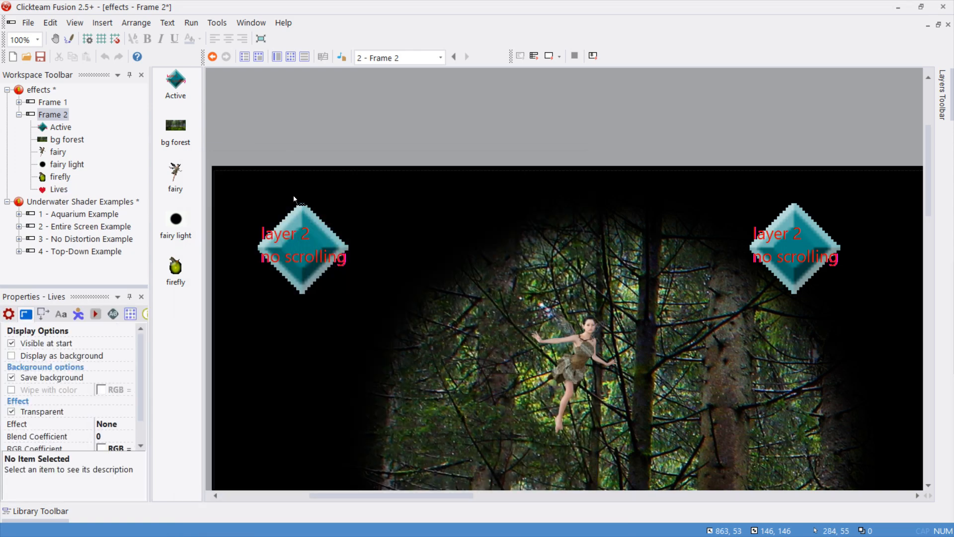
key(F7)
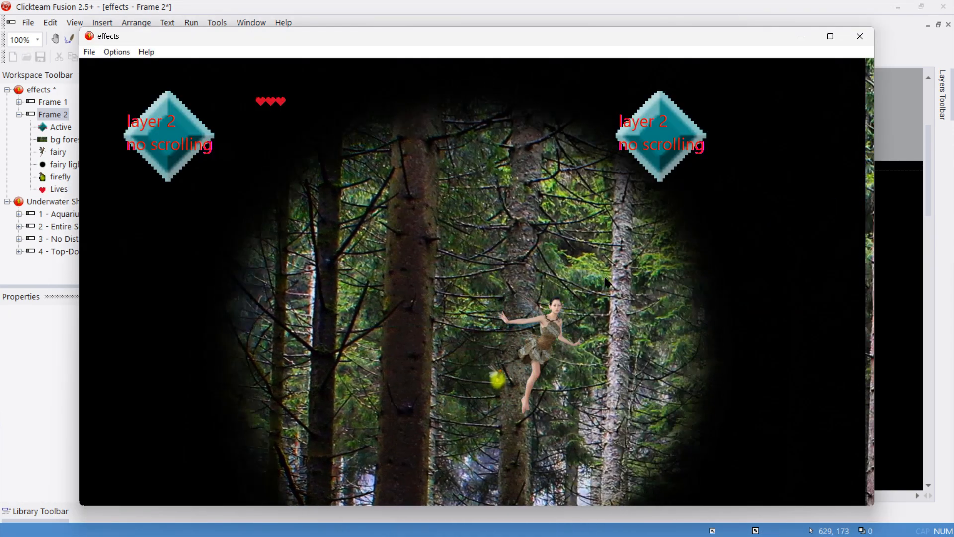
click(484, 222)
text(0)
key(Return)
scroll(484, 222, down, 2)
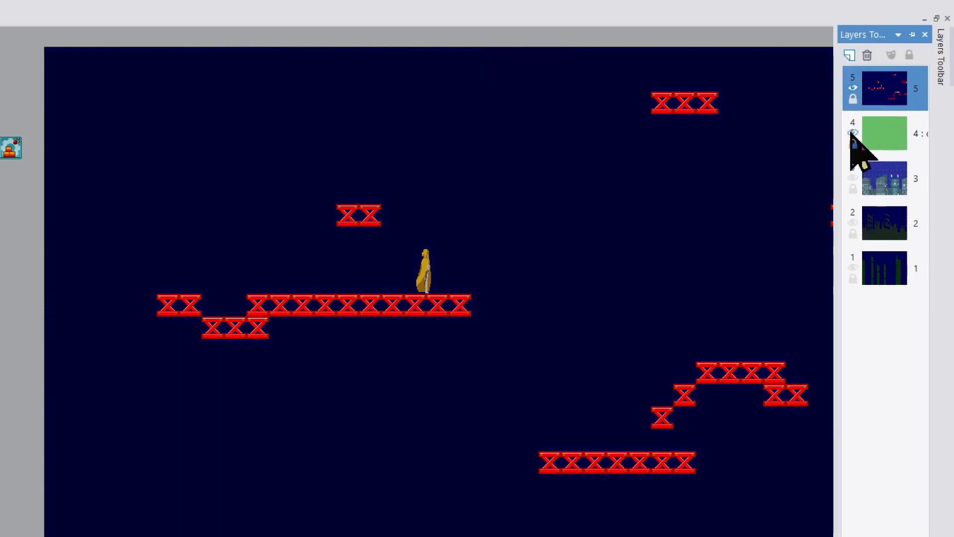
Make layers 3, 2 and 1 visible in the editor for the rain project's final frame.
click(854, 177)
click(855, 219)
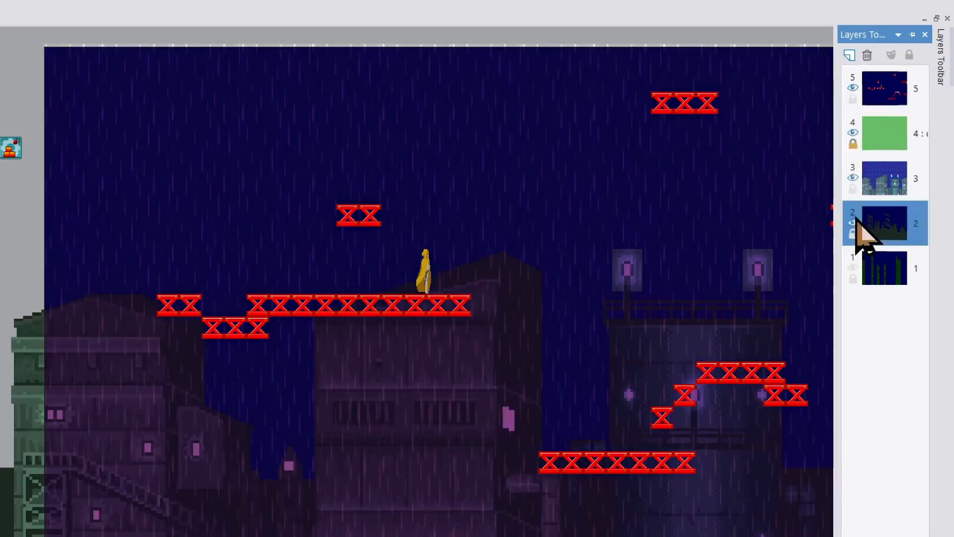
click(853, 267)
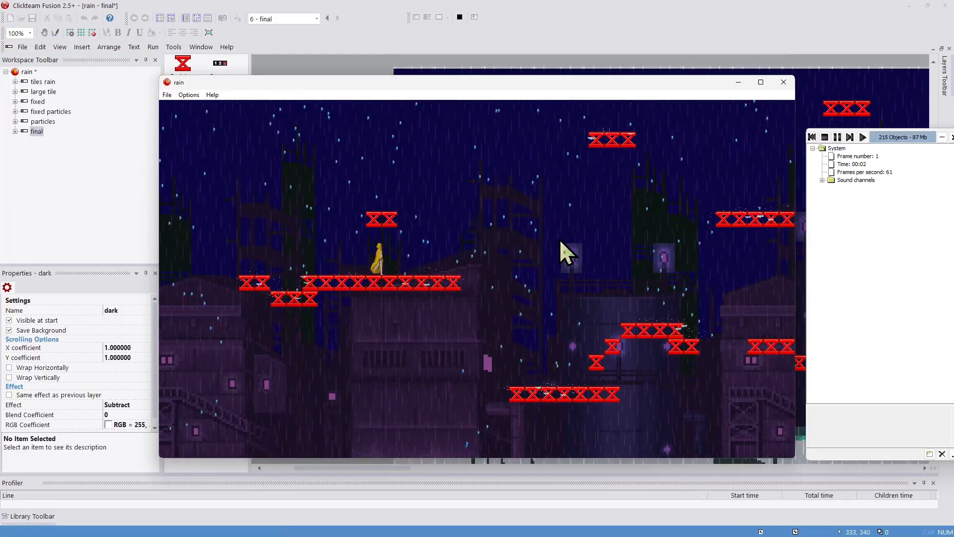
Move the character across the running rain level with jumps to inspect the Subtract effect on the dark layer.
key(Right)
key(Up)
key(Up)
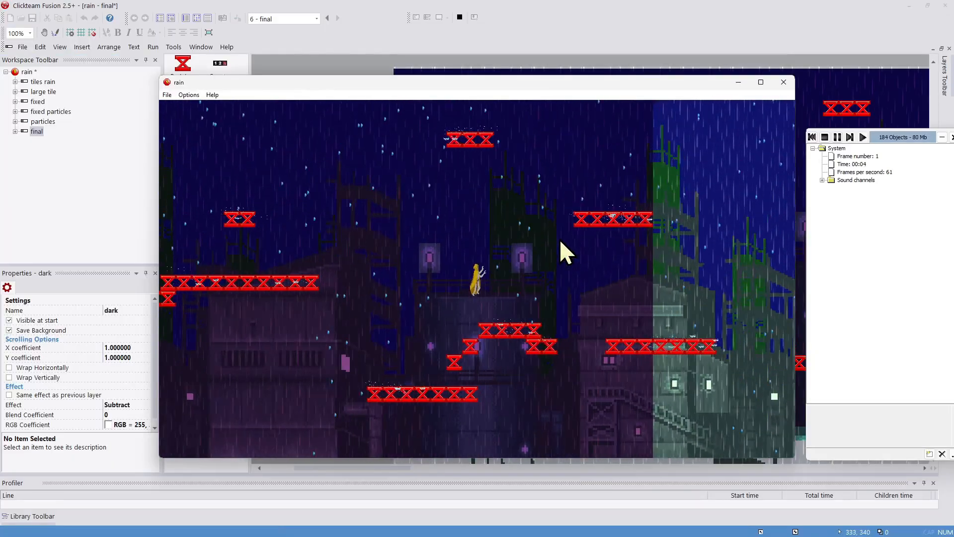
key(Right)
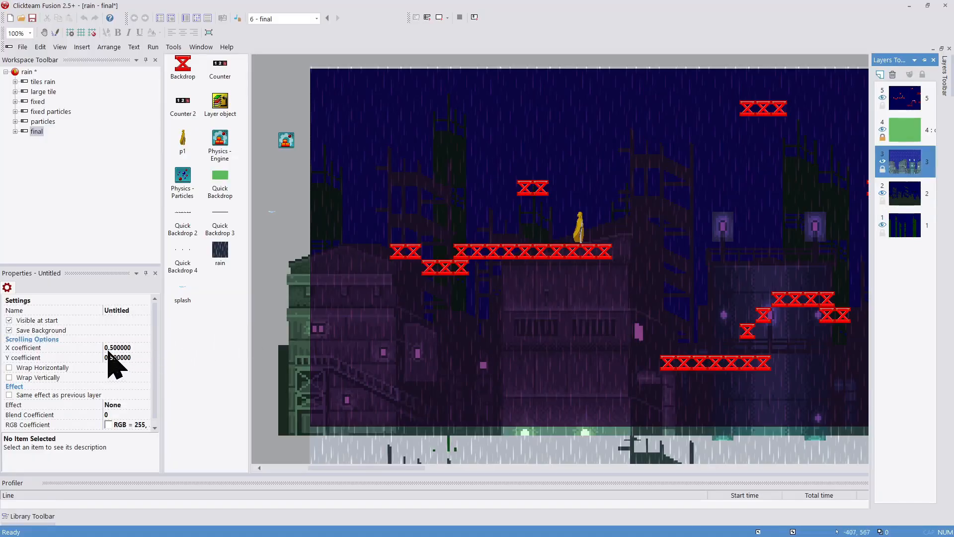
Check the properties of layers 4 and 5, run the final frame, and move the character onto the platforms.
click(894, 127)
click(892, 102)
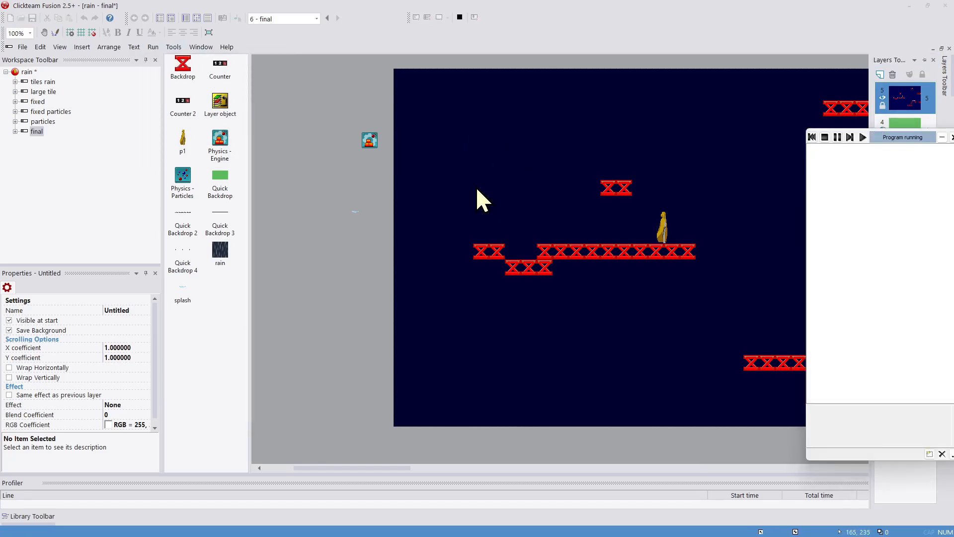
key(Right)
key(shift)
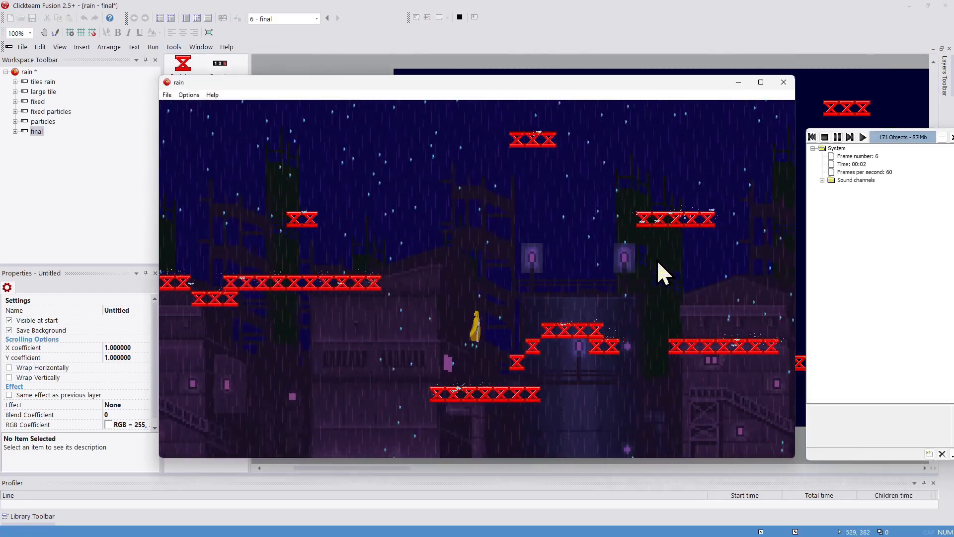
key(shift)
key(shift)
key(Right)
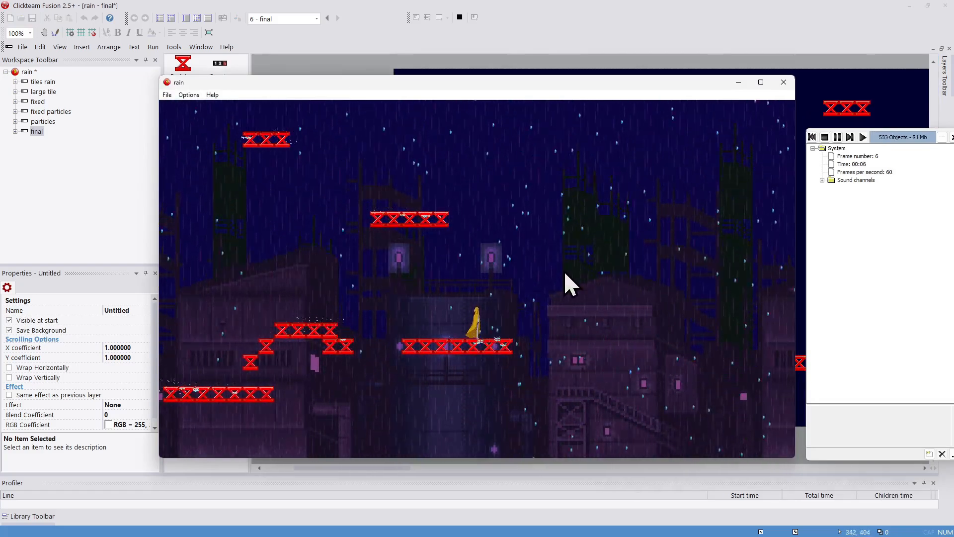
Walk the character back and forth across the platforms to examine the background layers' parallax scrolling.
key(Left)
key(Right)
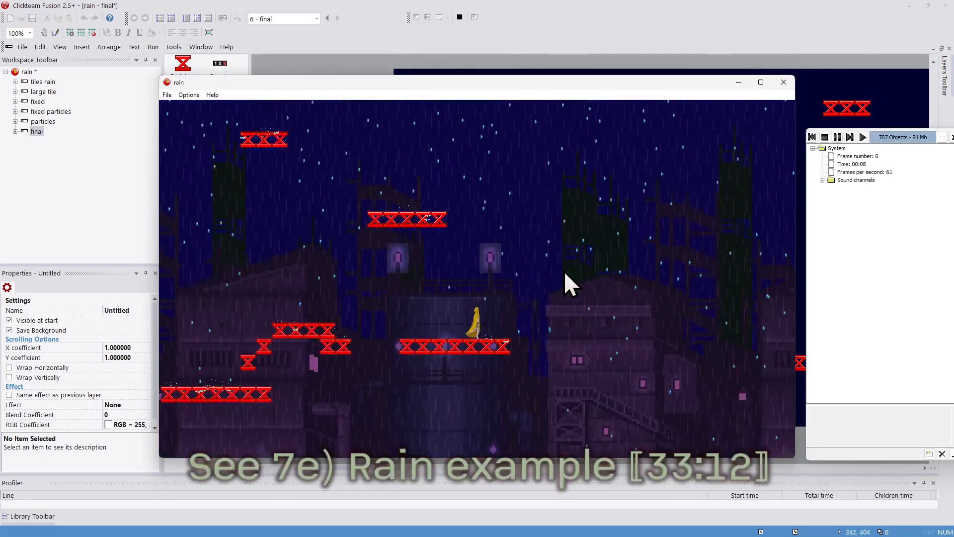
key(Right)
key(Left)
key(Right)
key(Left)
key(Right)
key(Left)
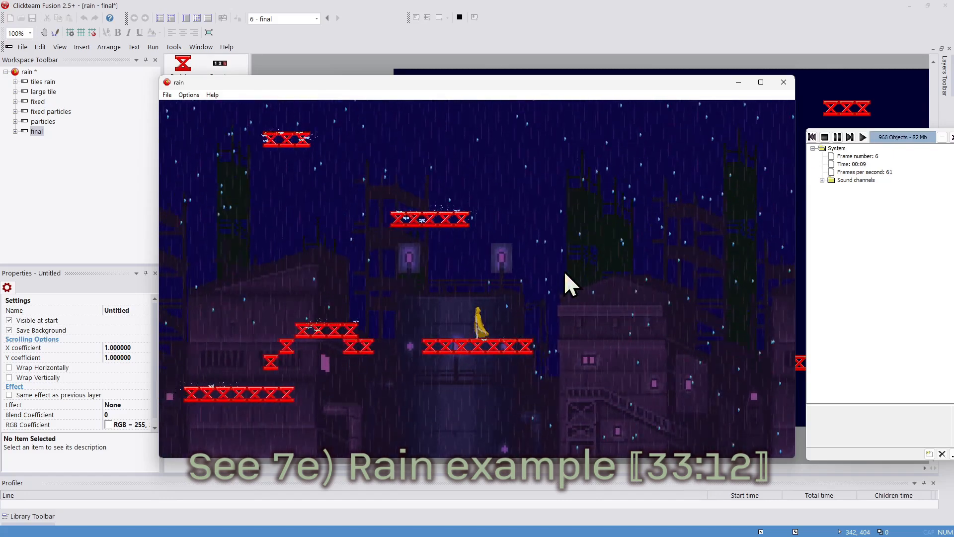
key(Right)
key(Left)
key(Left)
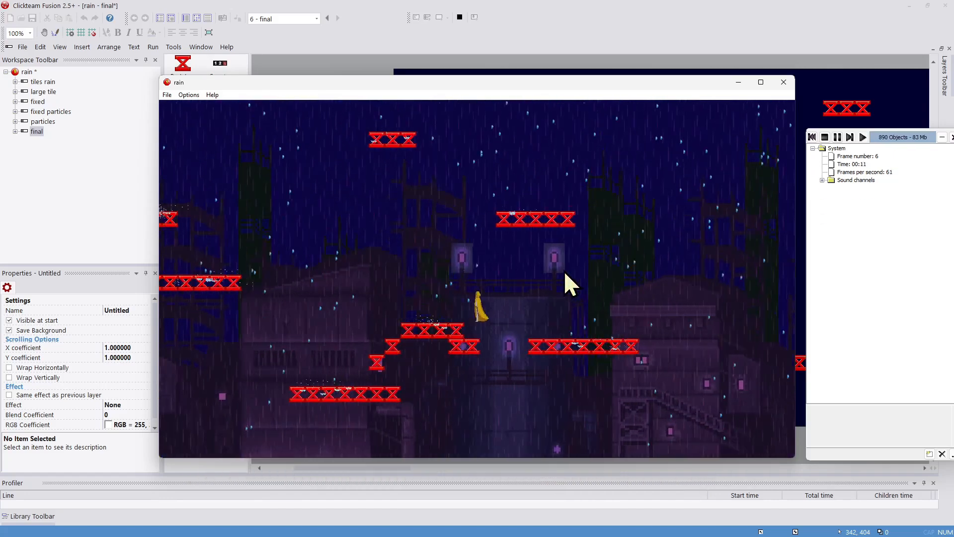
key(Right)
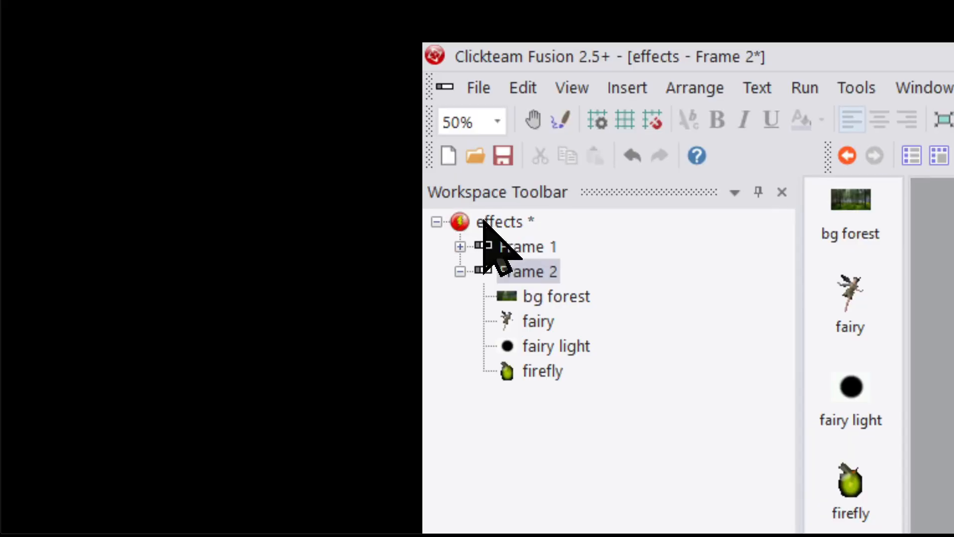
Add a new frame to the effects application, name it "HUD overlay", and open it.
right_click(484, 222)
click(573, 273)
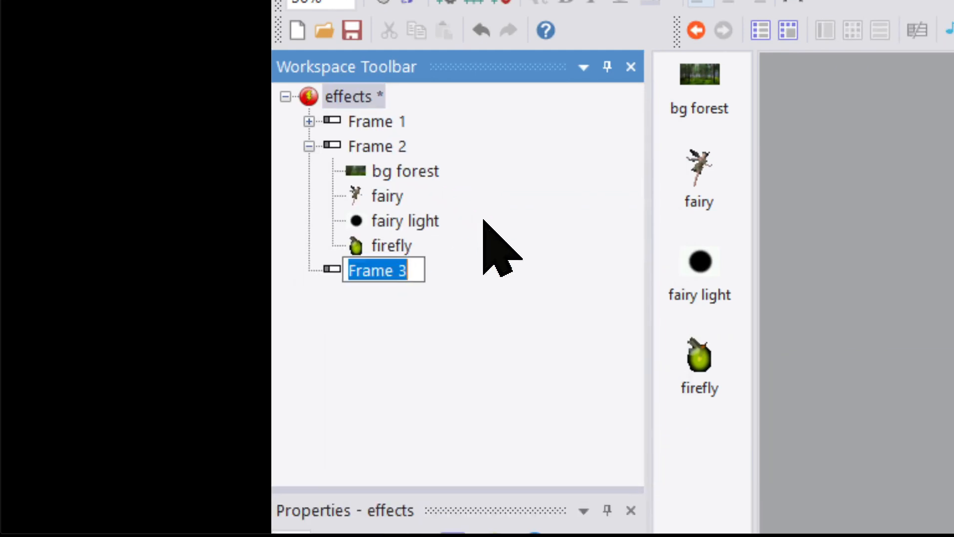
text(HUD overlay)
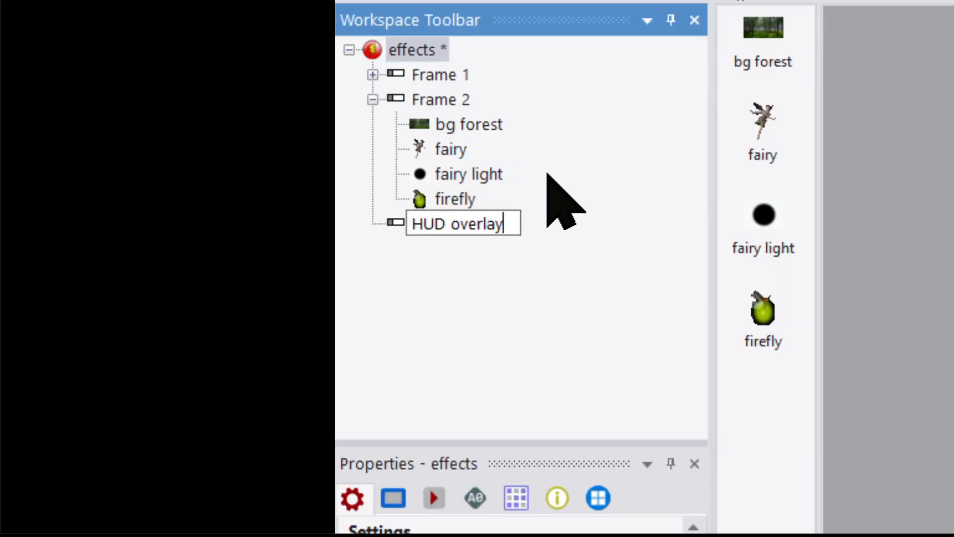
key(Return)
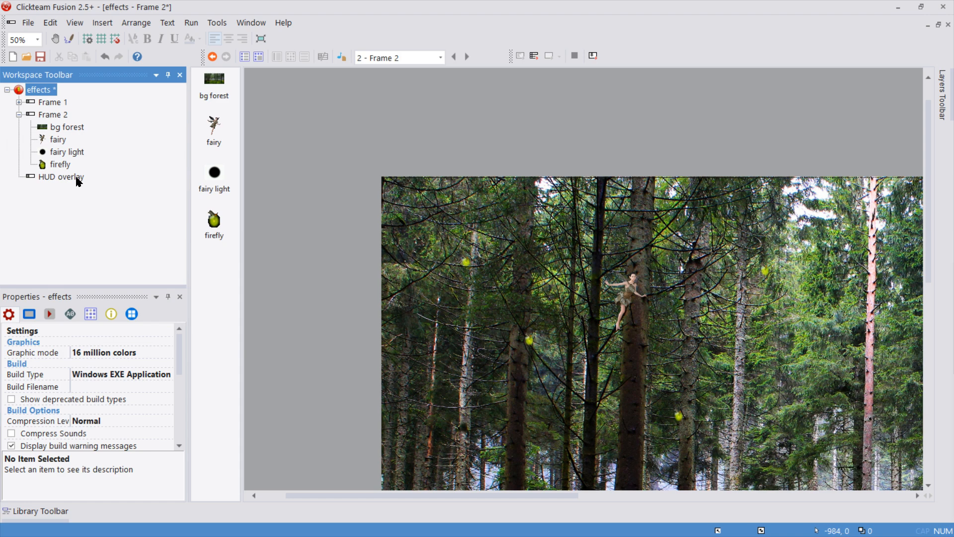
double_click(77, 178)
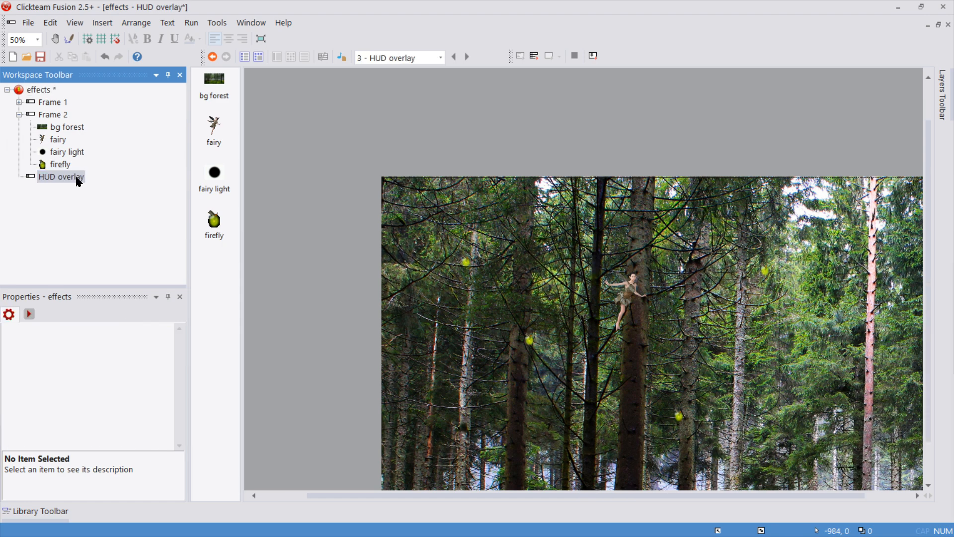
Set Frame 2 to include the "3 - HUD overlay" frame and run Frame 2.
click(49, 115)
double_click(56, 115)
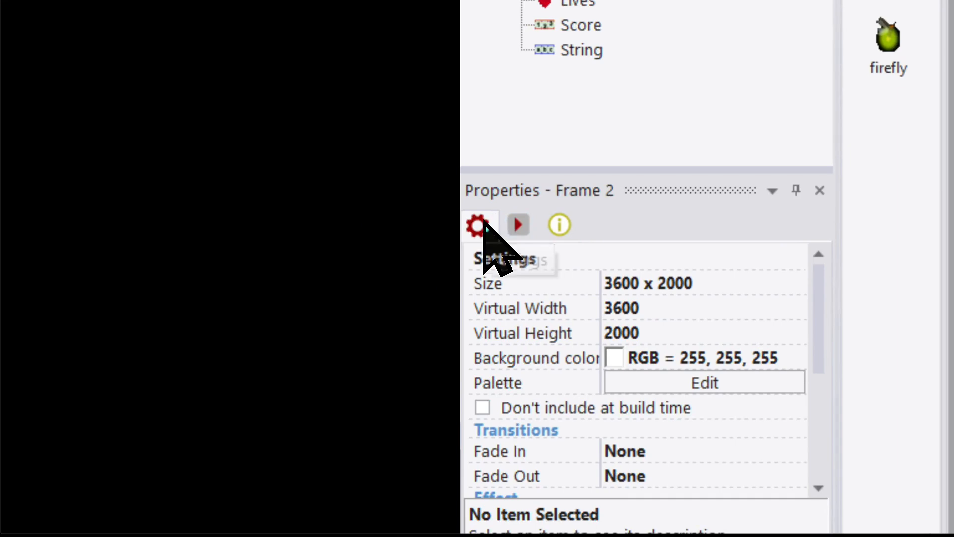
scroll(95, 363, down, 4)
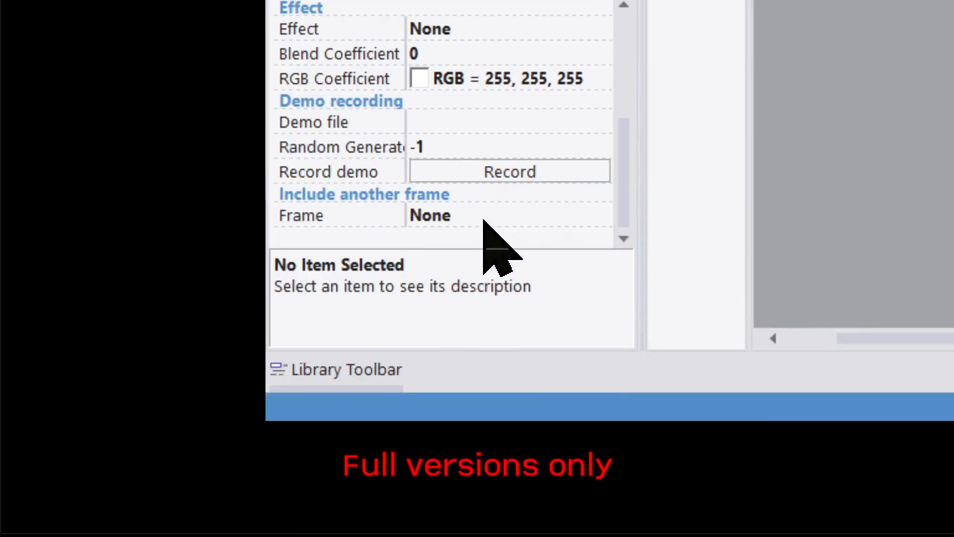
click(485, 219)
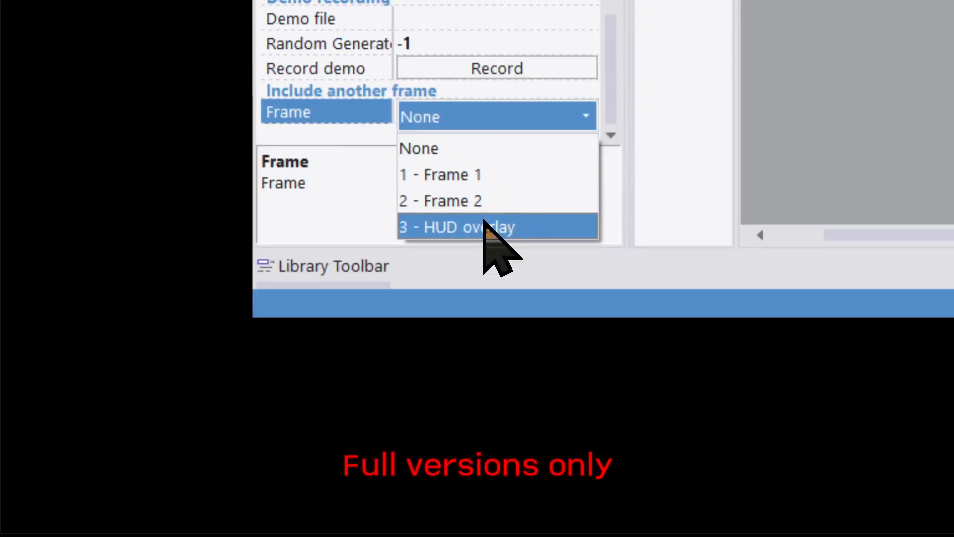
click(497, 327)
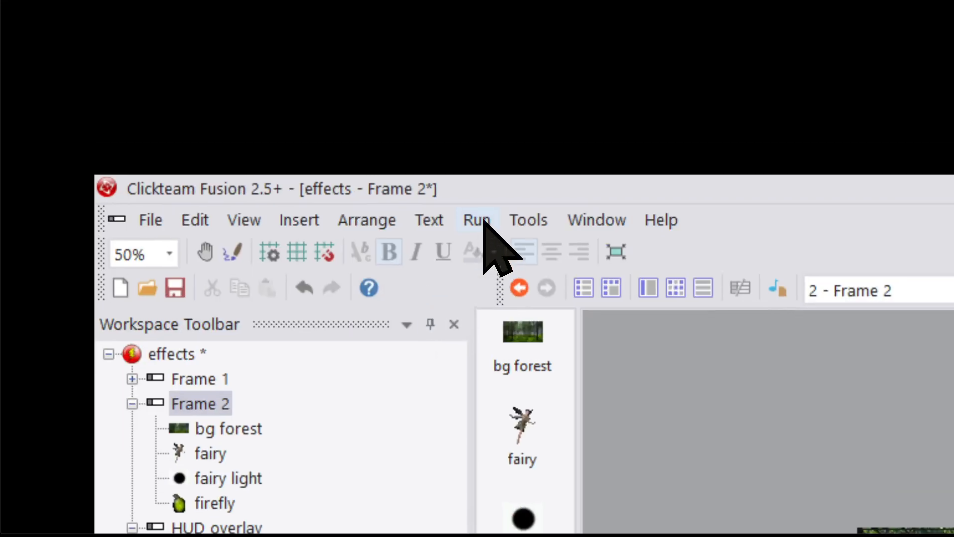
click(480, 216)
click(484, 223)
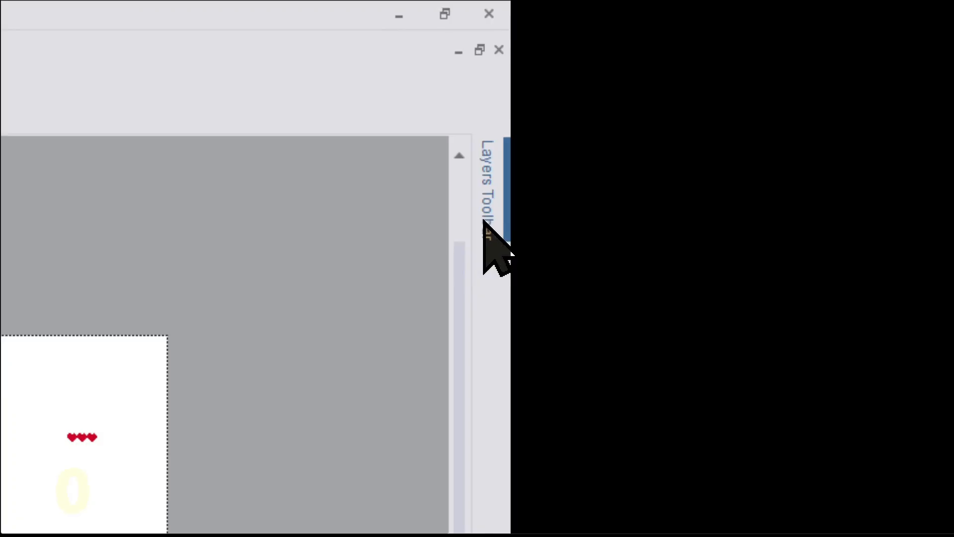
Add two layers to the HUD overlay frame and move the layer holding the HUD objects above them.
mouse_move(940, 109)
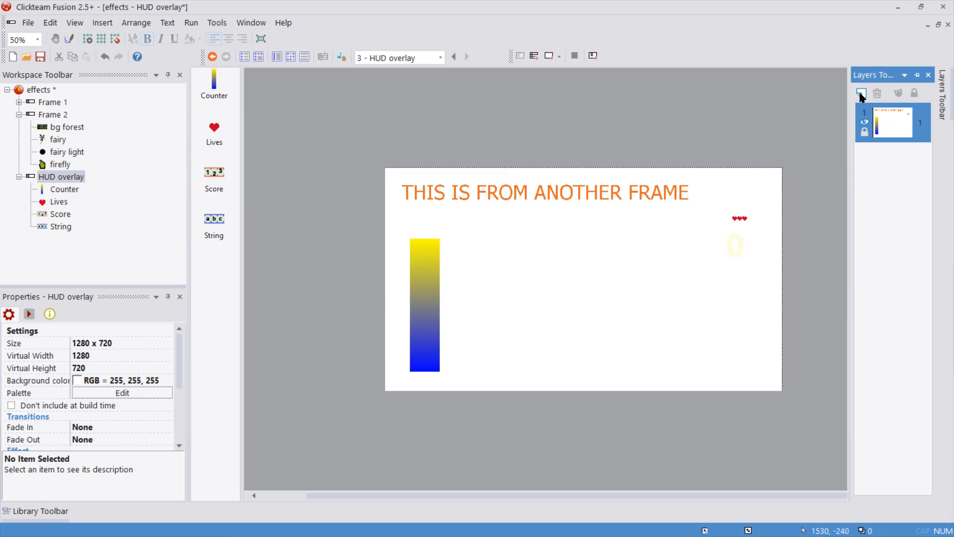
click(484, 206)
click(485, 206)
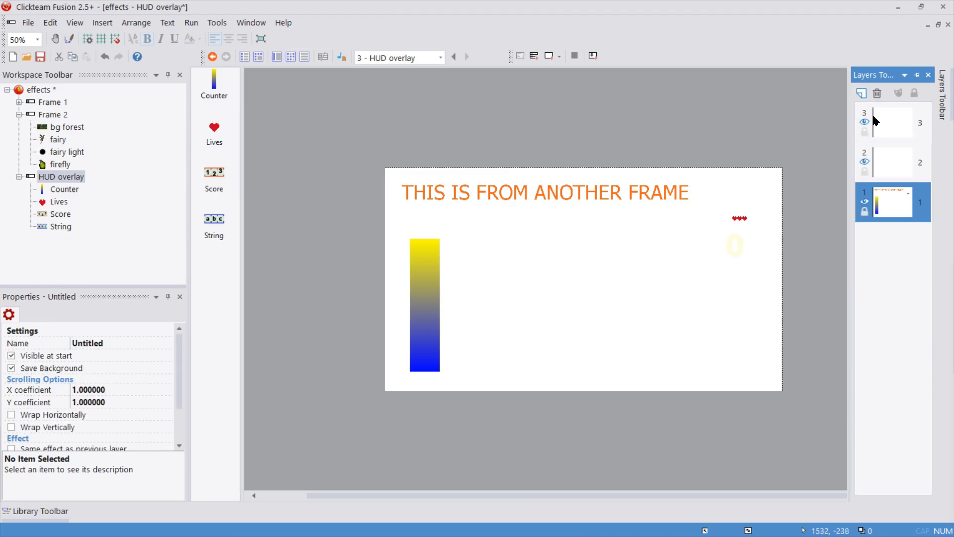
drag(900, 196, 904, 121)
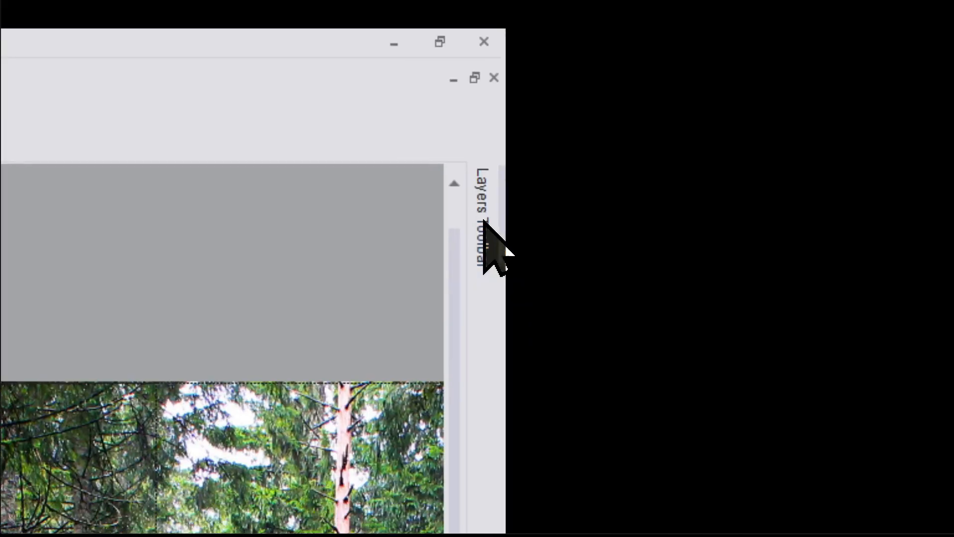
Check the layers of Frame 2 and run it with the rearranged HUD overlay.
mouse_move(483, 220)
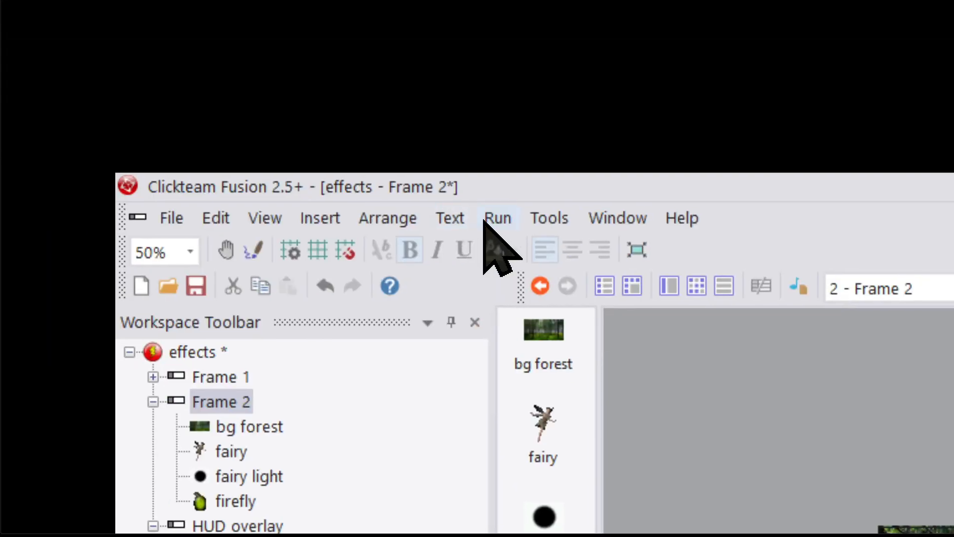
click(494, 219)
click(481, 236)
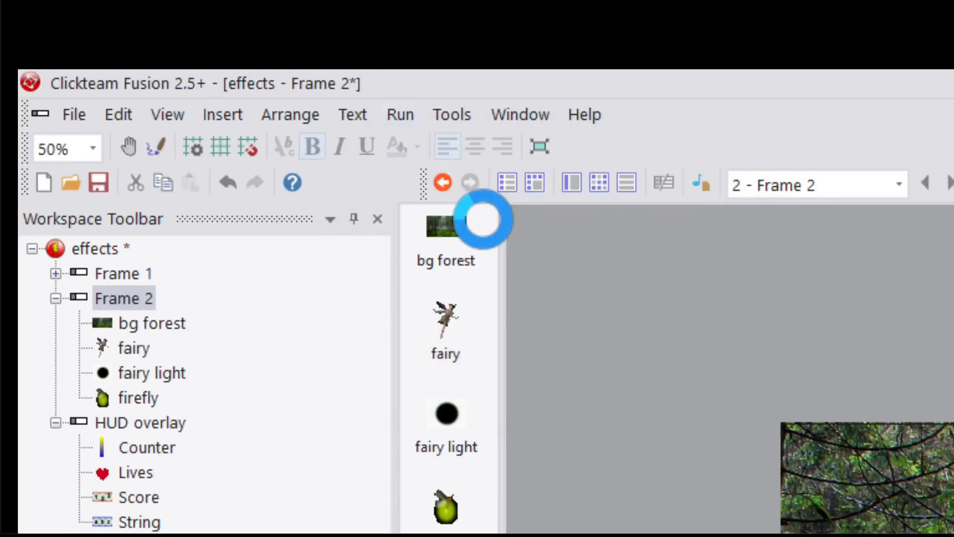
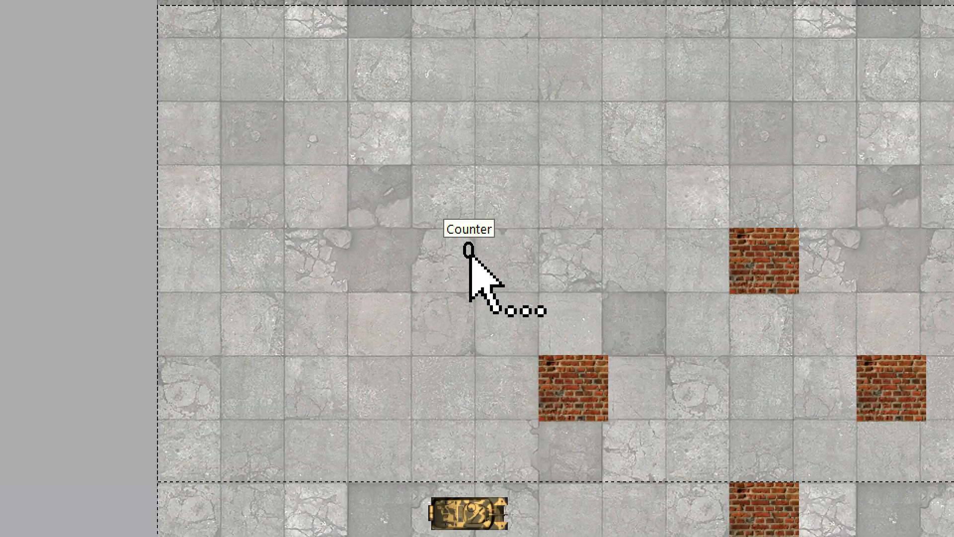
Rename the Counter as "shake" and set it to Speed( "tank" ) when the tank collides with the background.
double_click(469, 253)
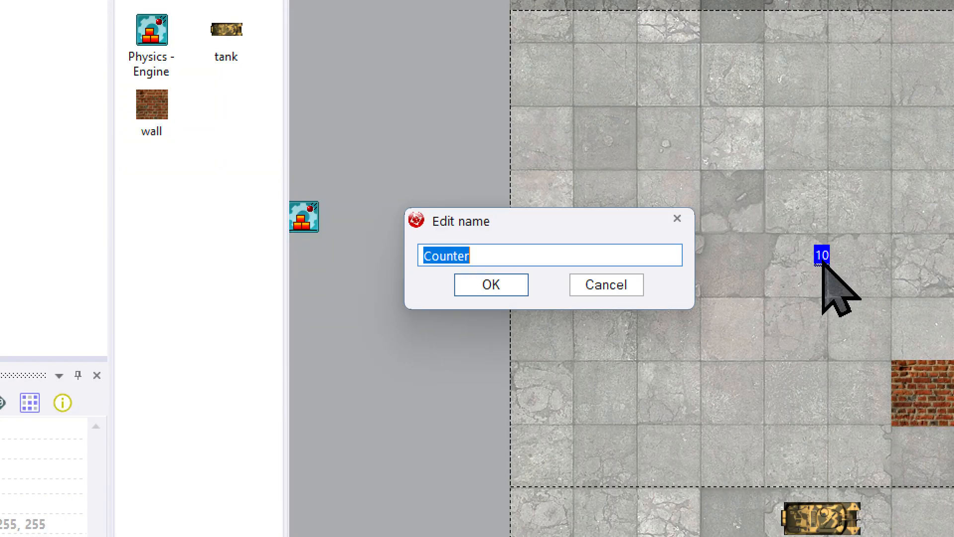
text(shake)
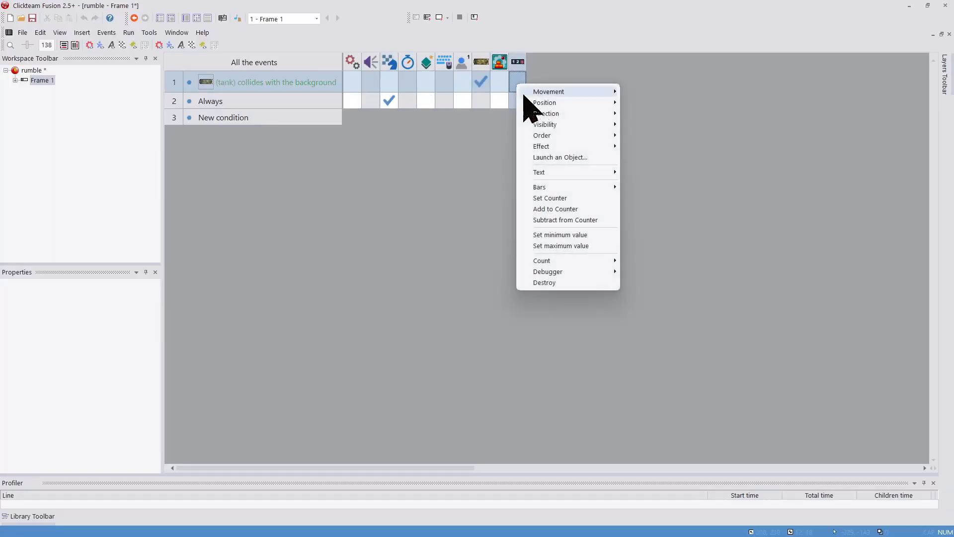
click(575, 198)
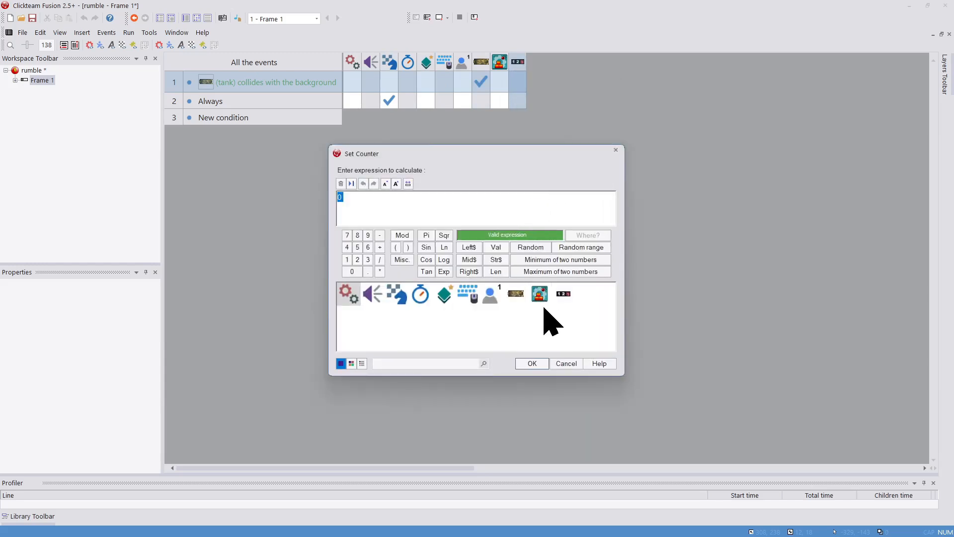
click(518, 300)
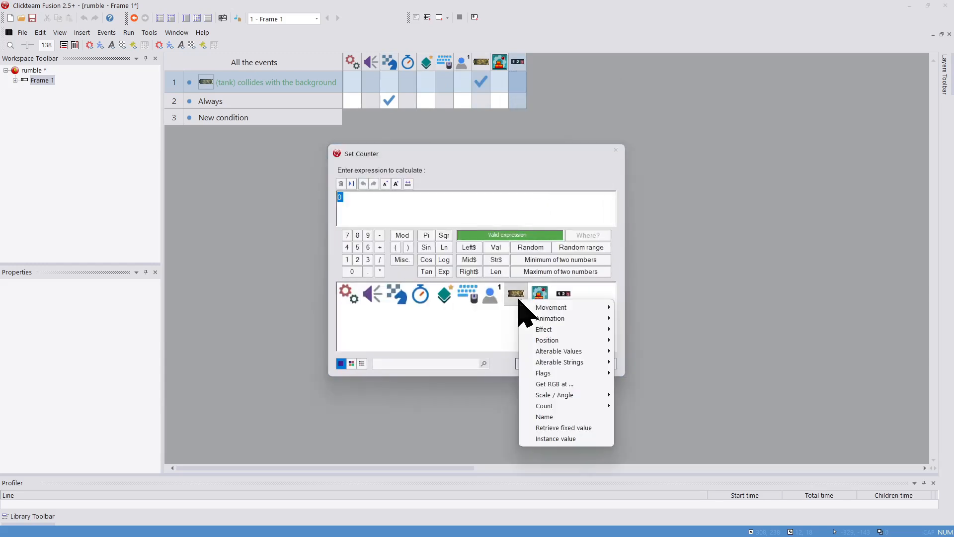
mouse_move(525, 304)
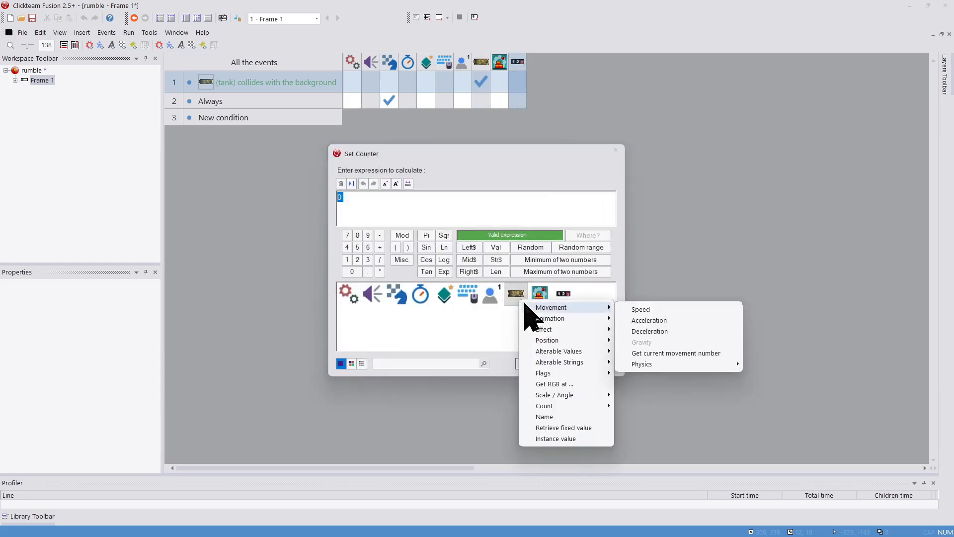
click(654, 309)
click(532, 364)
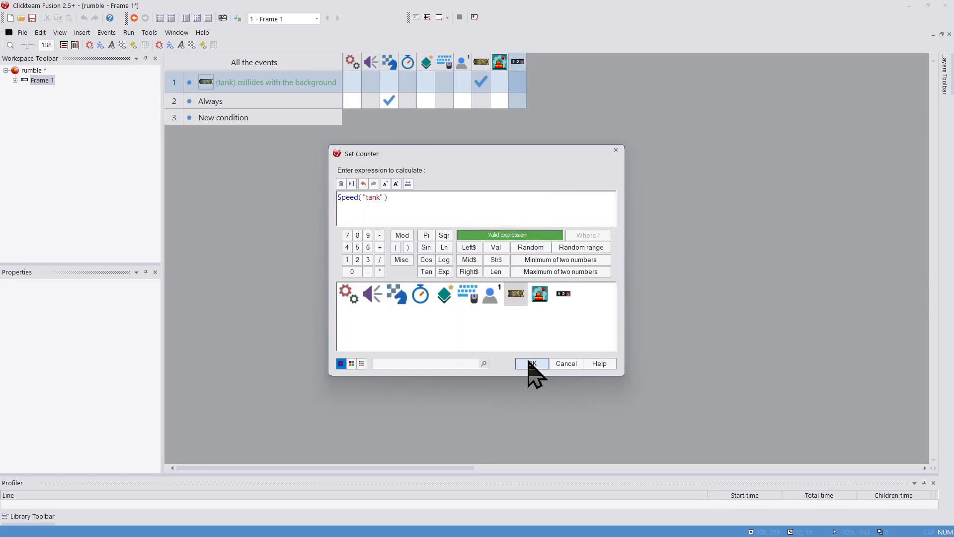
click(528, 366)
Run the rumble project, drive the tank into the brick walls to test the collision counter, and close it.
click(128, 32)
click(155, 62)
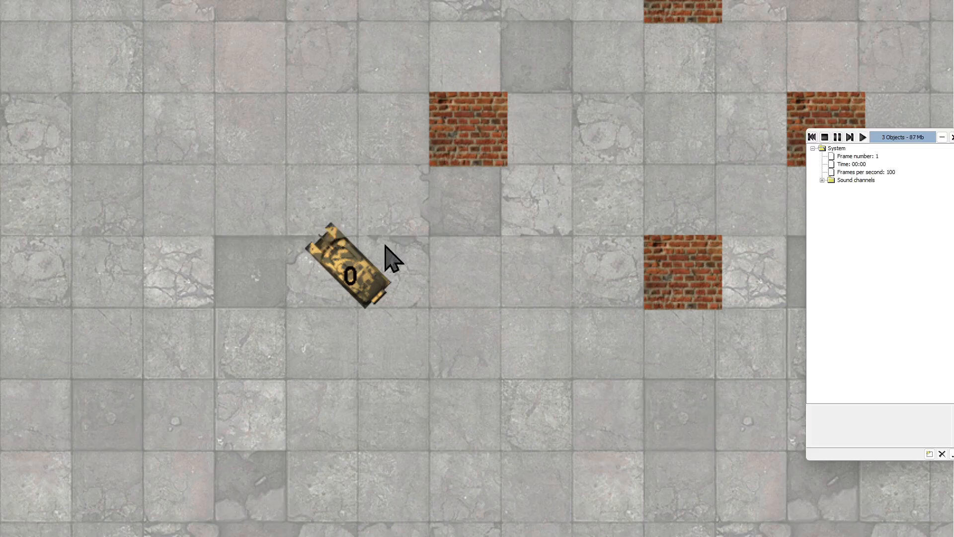
key(Up)
key(Right)
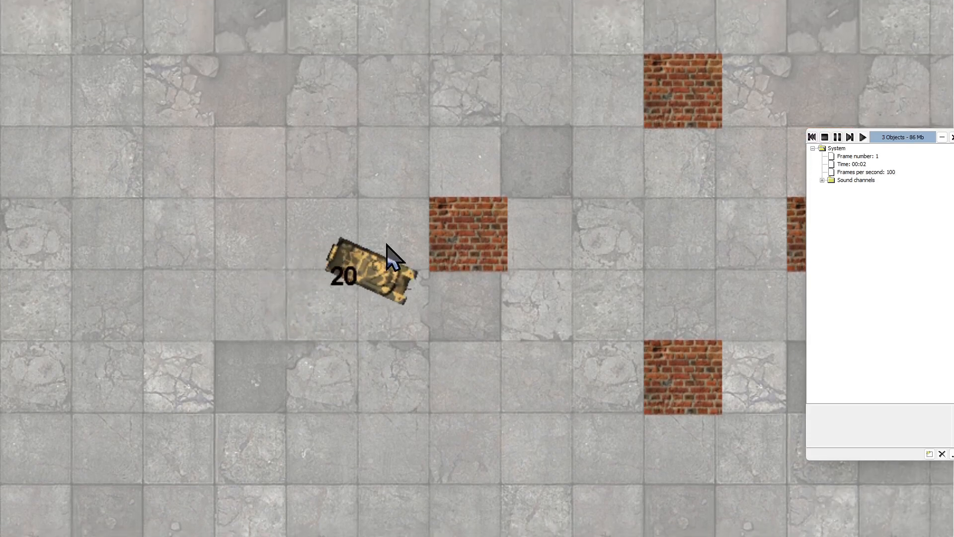
key(Left)
key(Right)
key(Right)
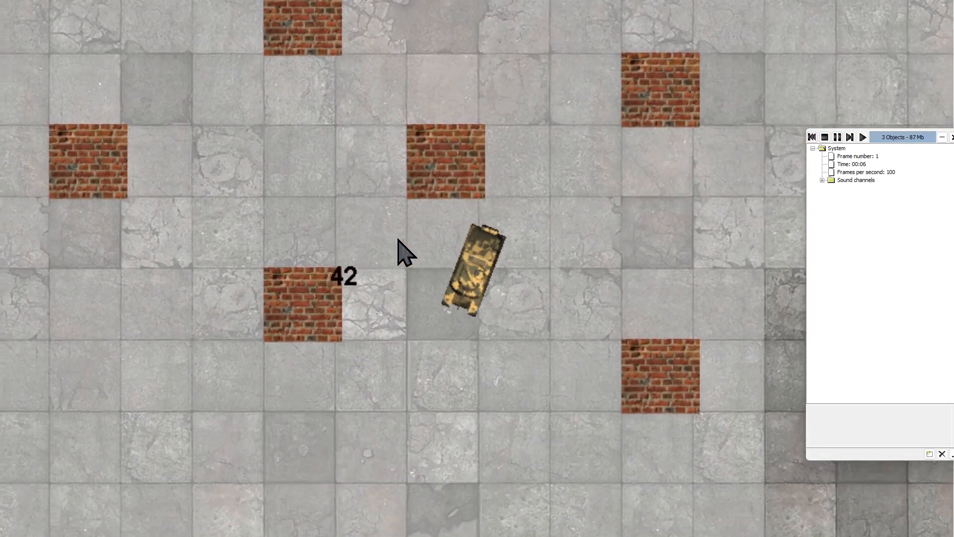
key(Escape)
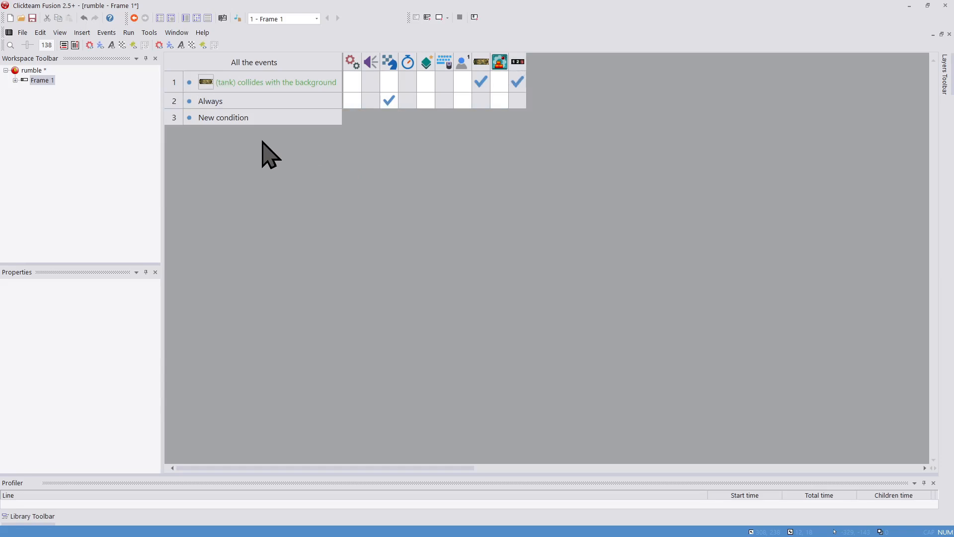
Add an event condition that the "shake" counter is greater than 0.
click(236, 118)
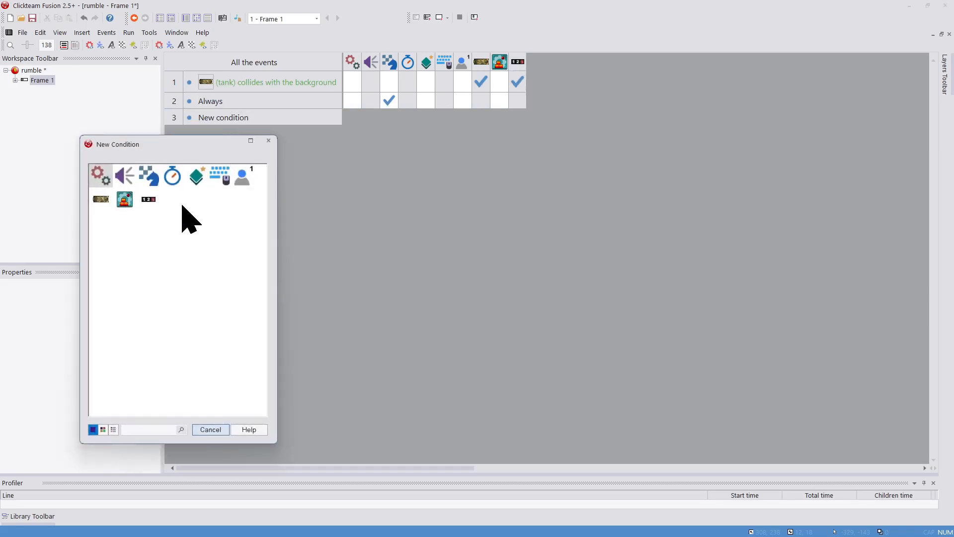
click(149, 200)
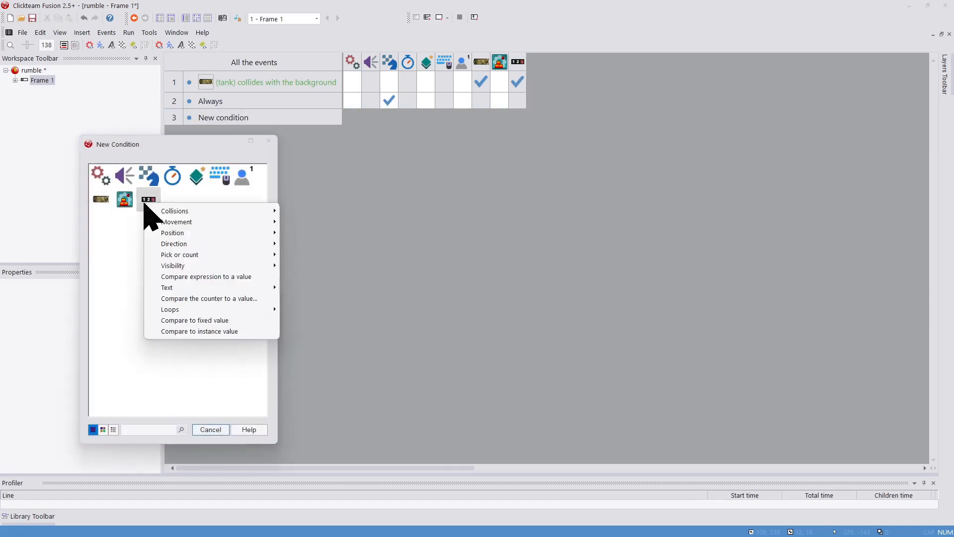
click(219, 299)
click(342, 130)
click(357, 188)
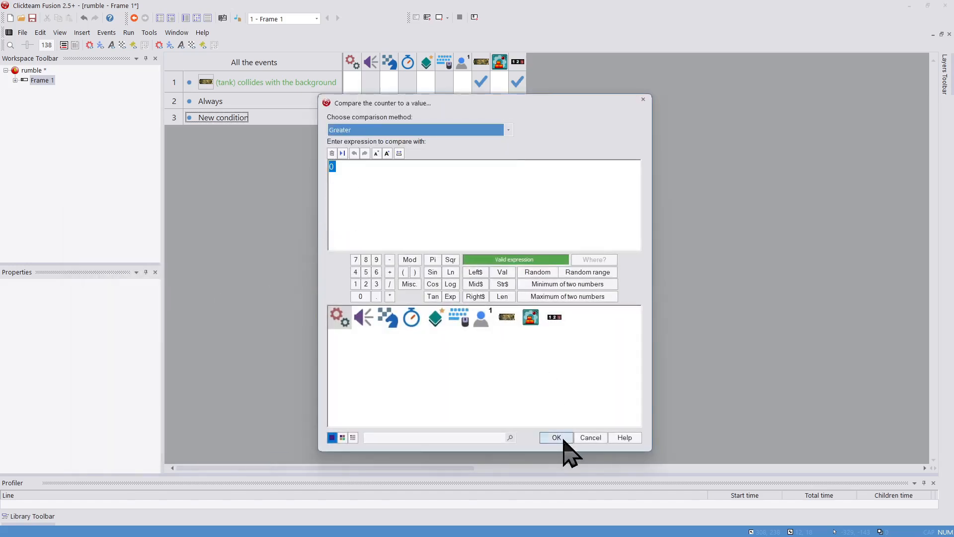
click(556, 438)
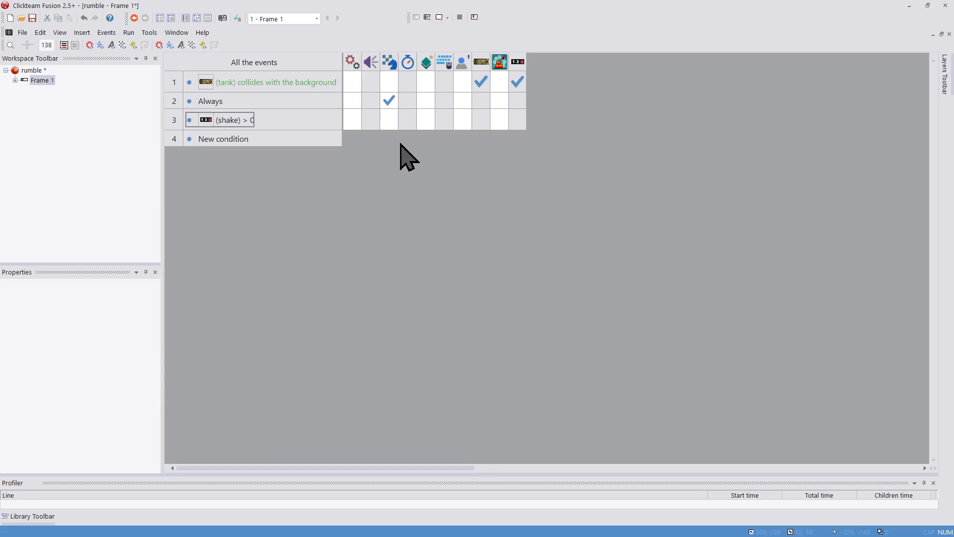
For the shake > 0 event, center the window's horizontal position in the frame at X( "tank" ) + RRandom(value( "shake" )*-1, value( "shake" )).
right_click(392, 122)
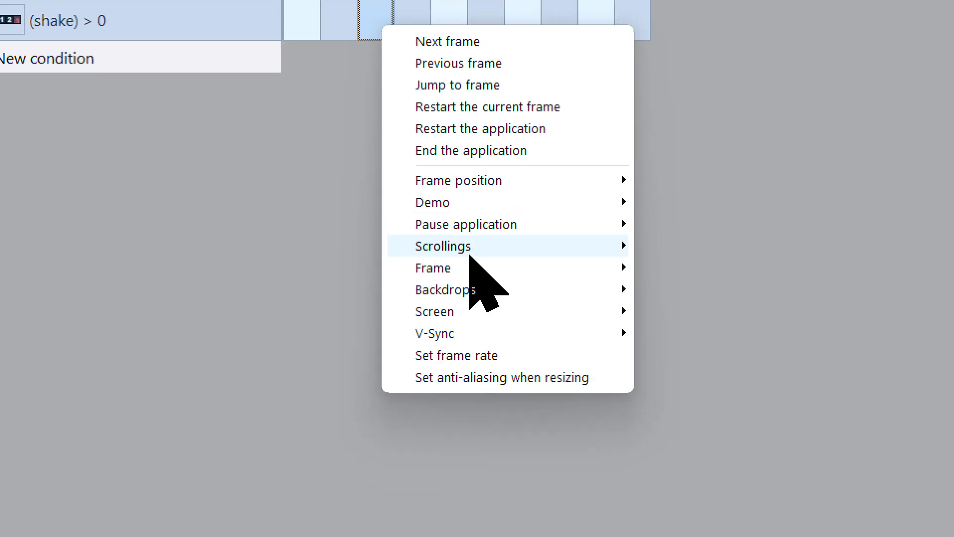
mouse_move(557, 477)
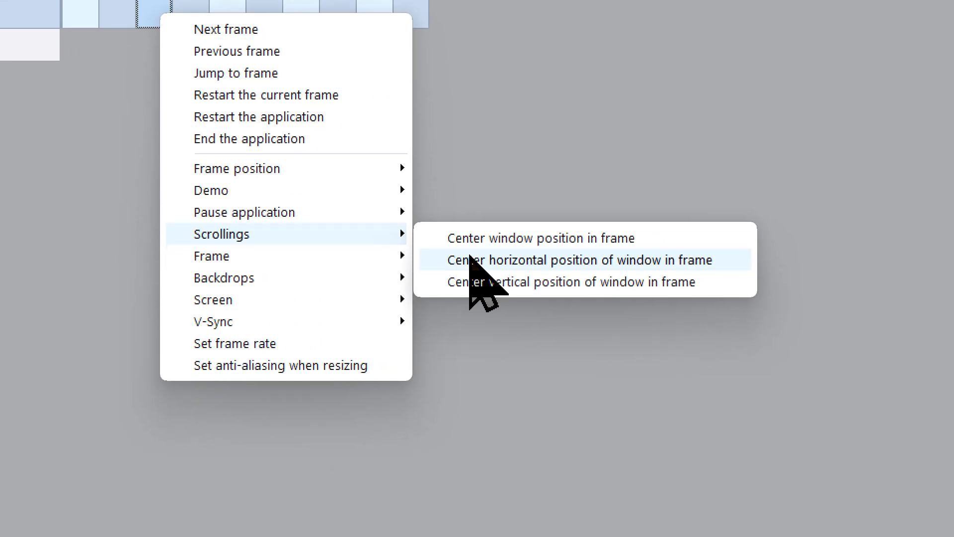
click(469, 261)
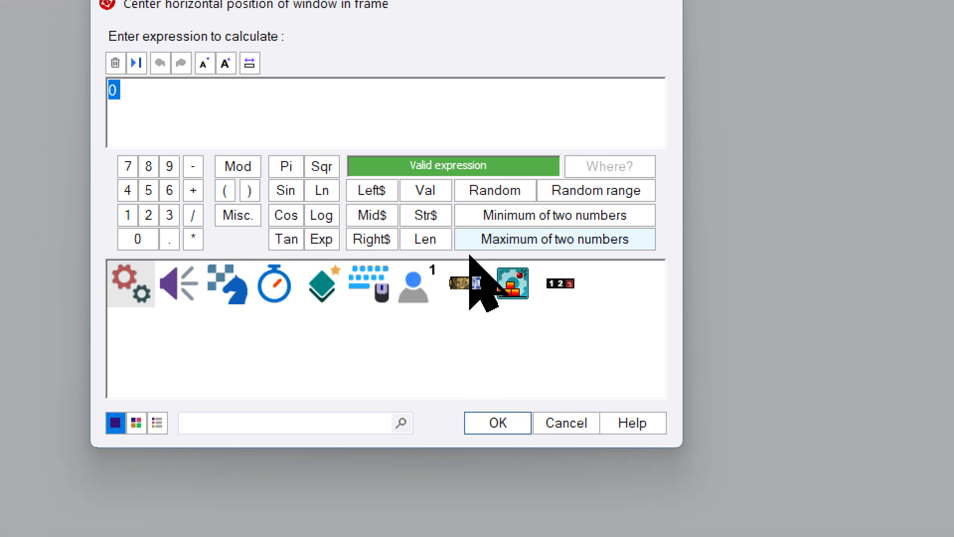
click(470, 282)
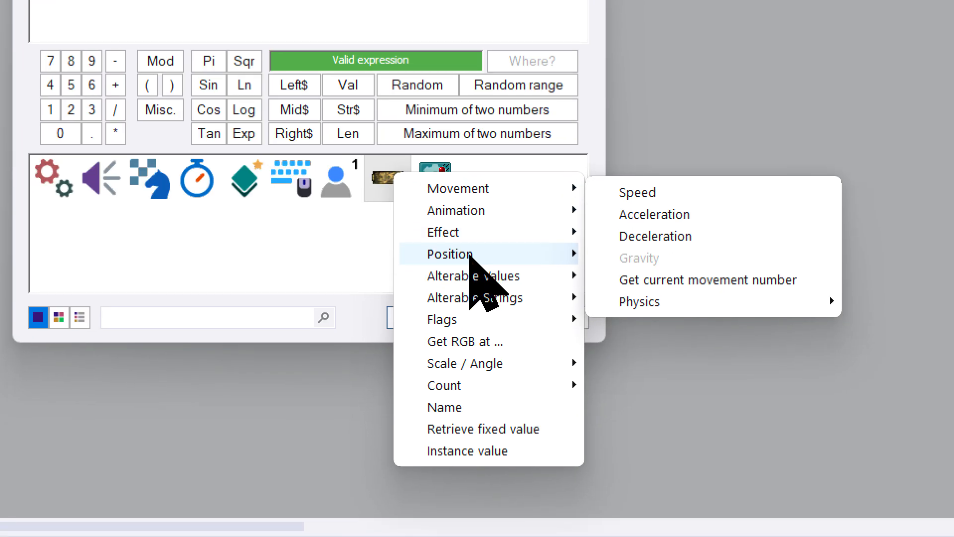
mouse_move(469, 255)
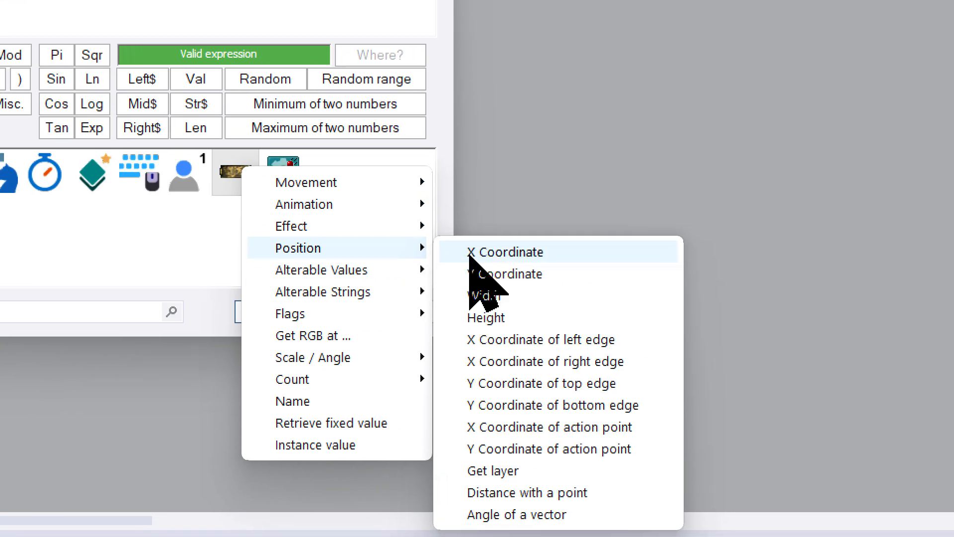
click(628, 258)
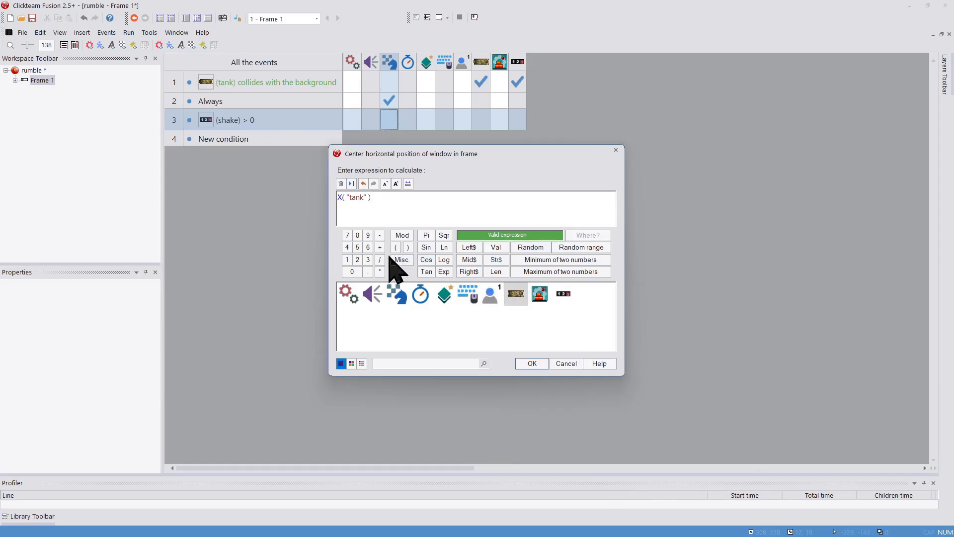
click(379, 247)
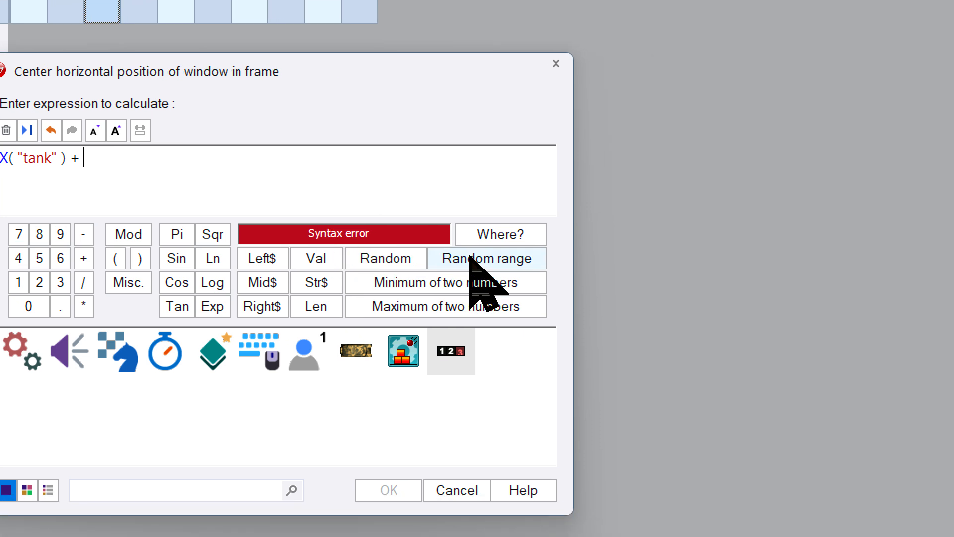
click(474, 258)
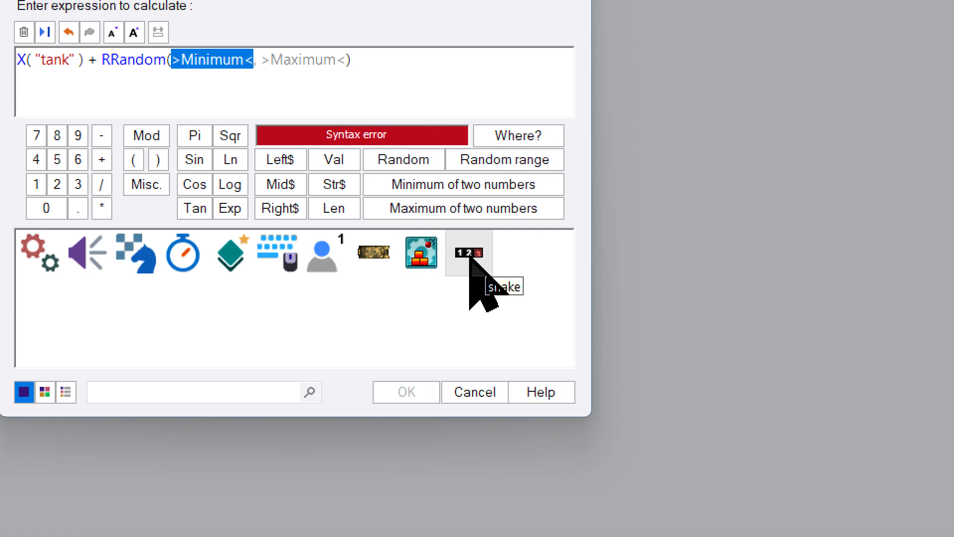
right_click(542, 294)
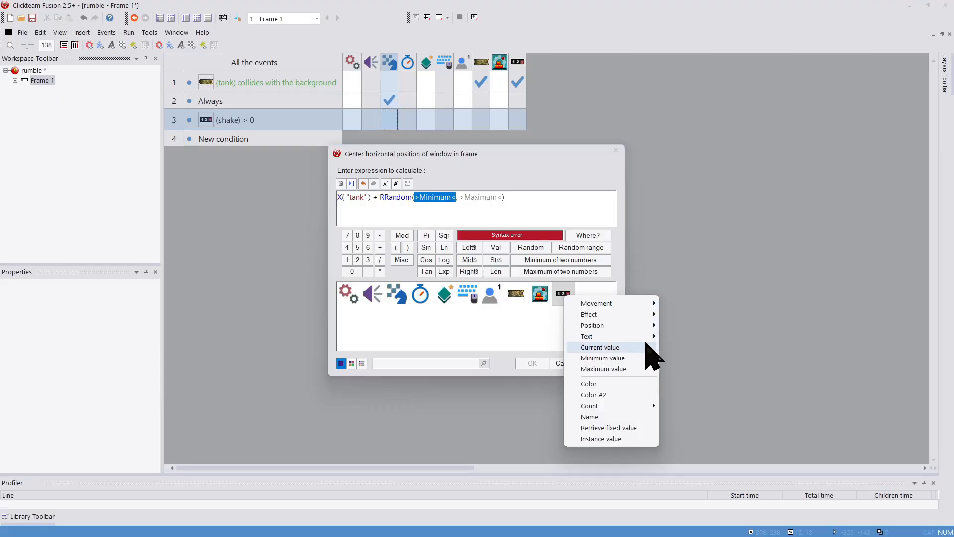
click(472, 272)
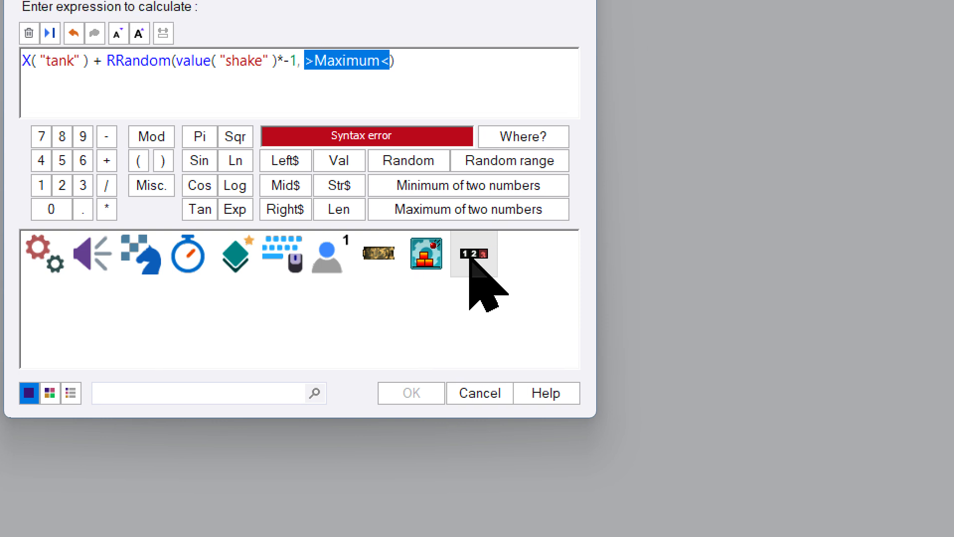
right_click(634, 450)
click(472, 260)
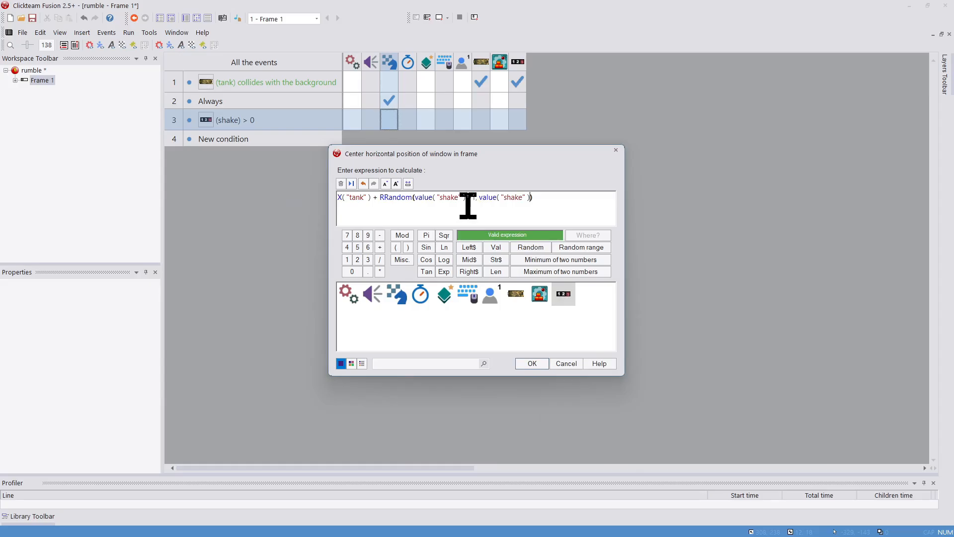
click(532, 364)
For the same event, center the window's vertical position in the frame at Y( "tank" )+RRandom(value( "shake" )*-1, value( "shake" )).
right_click(387, 121)
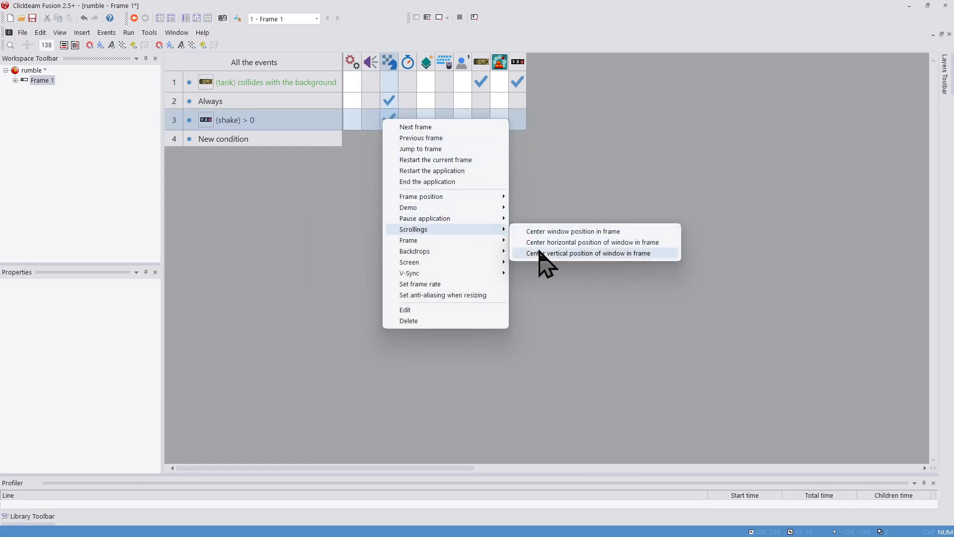
click(539, 253)
click(513, 298)
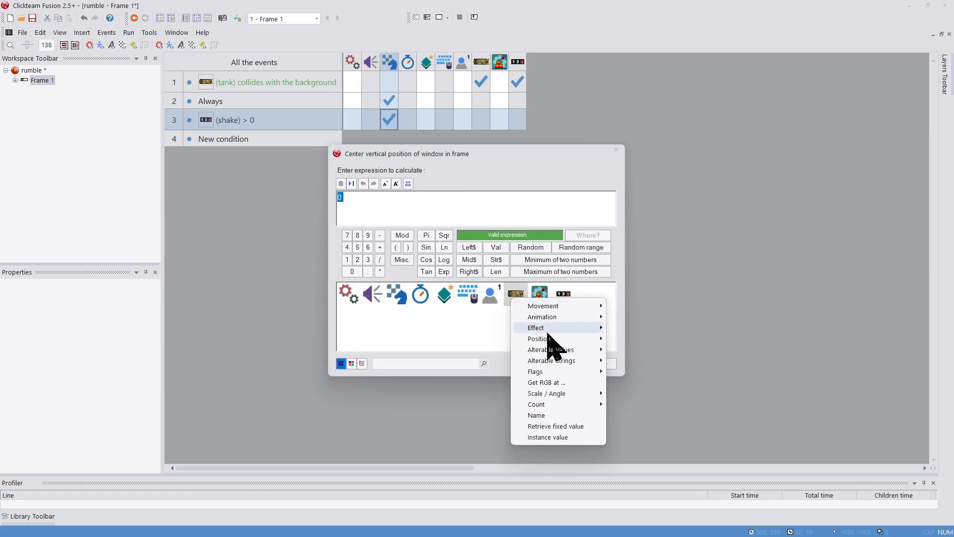
mouse_move(542, 339)
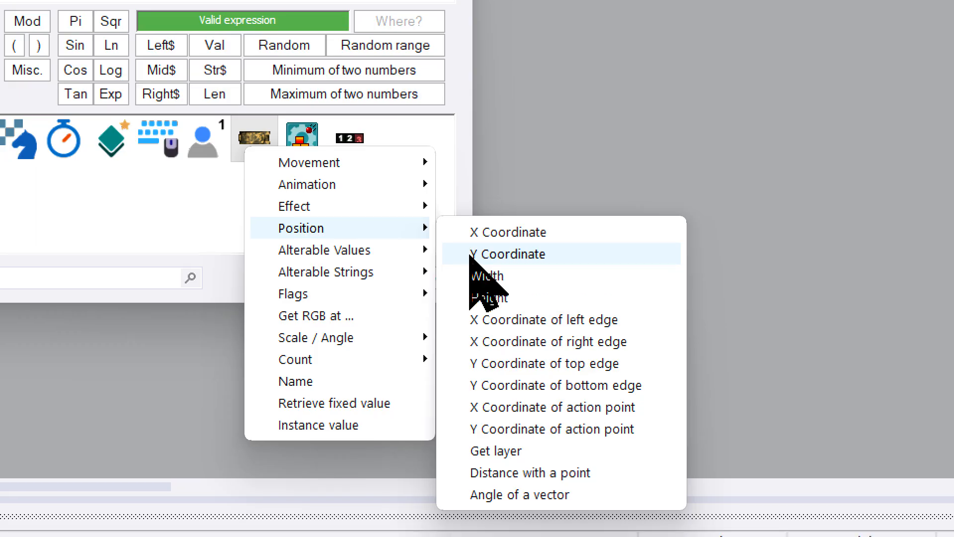
click(470, 255)
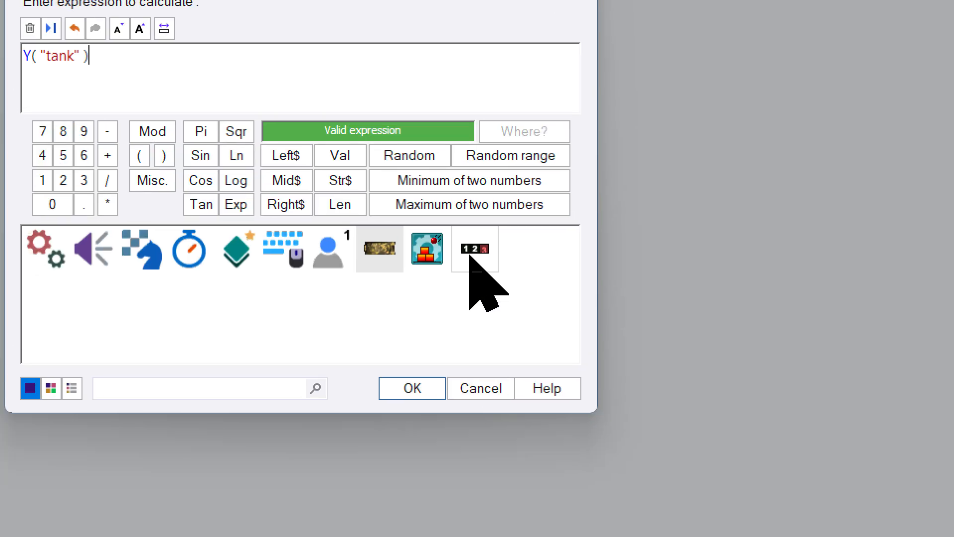
text(+)
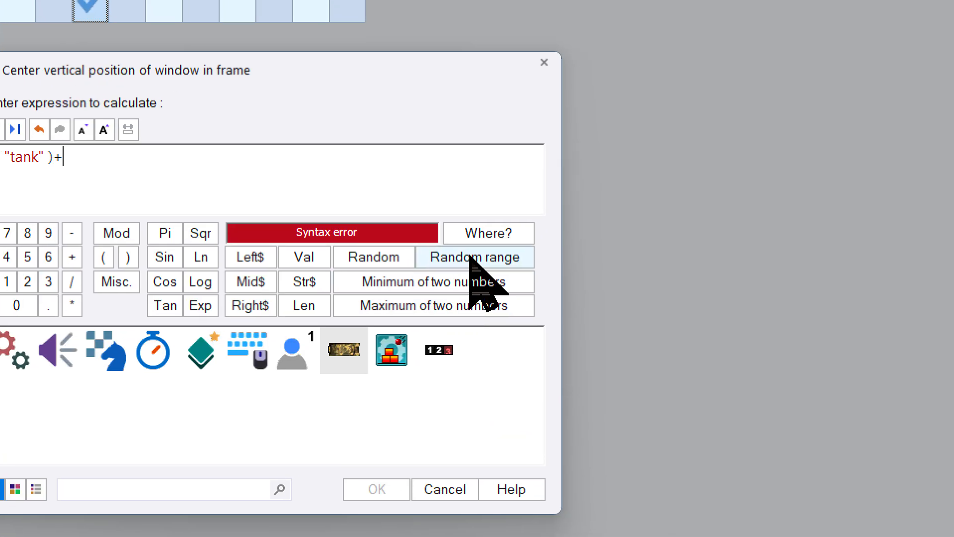
click(498, 157)
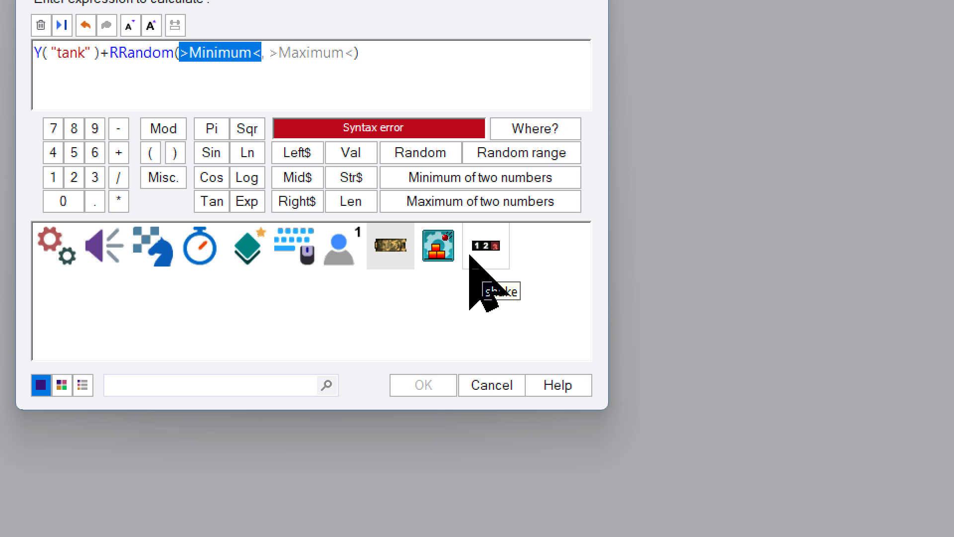
click(466, 365)
click(527, 344)
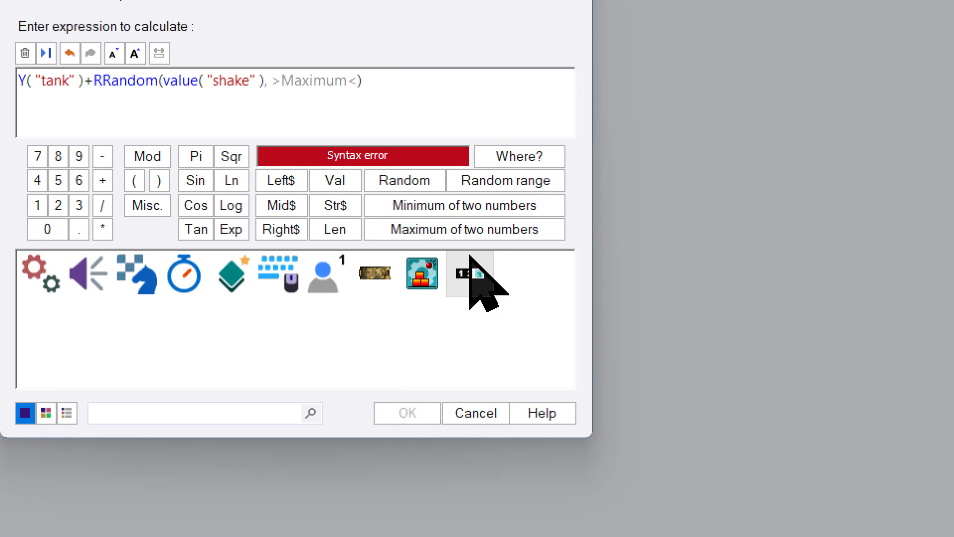
text(*-1)
key(Tab)
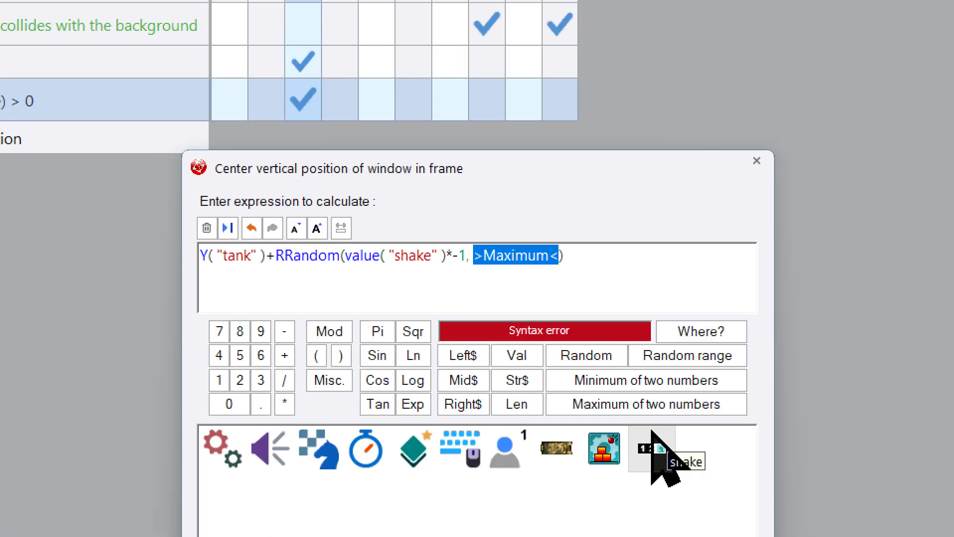
click(653, 431)
click(730, 536)
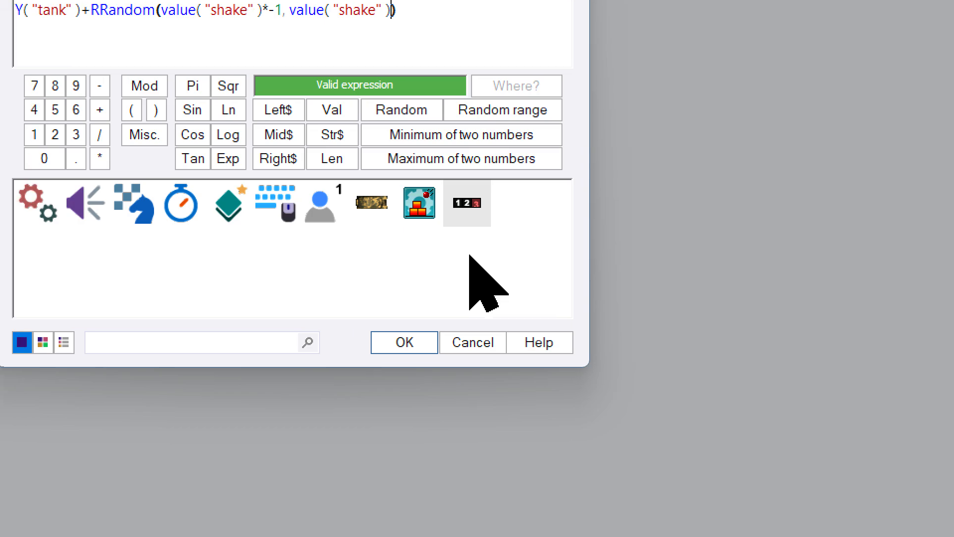
click(415, 356)
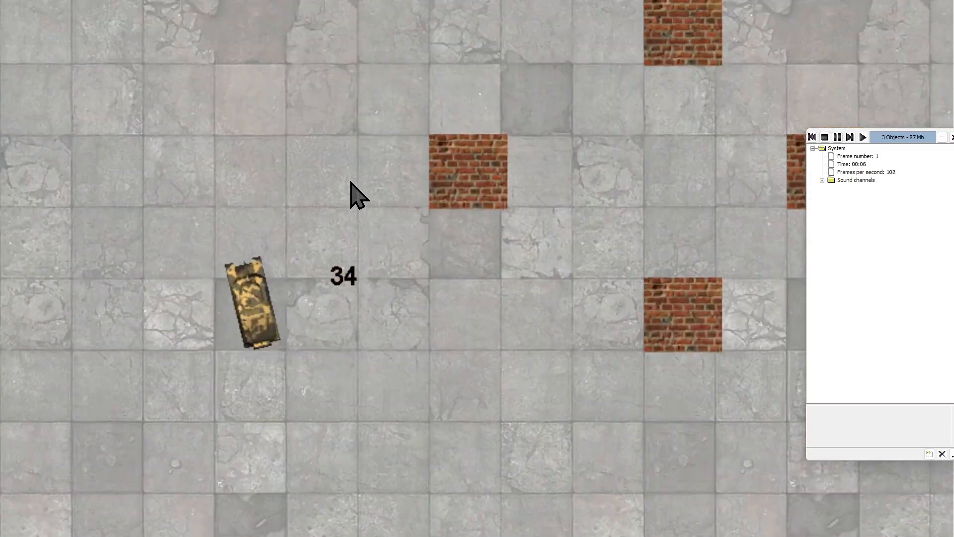
Run the frame and drive the tank around the brick walls to test the screen shake on collision.
key(Up)
key(Right)
key(Left)
key(Right)
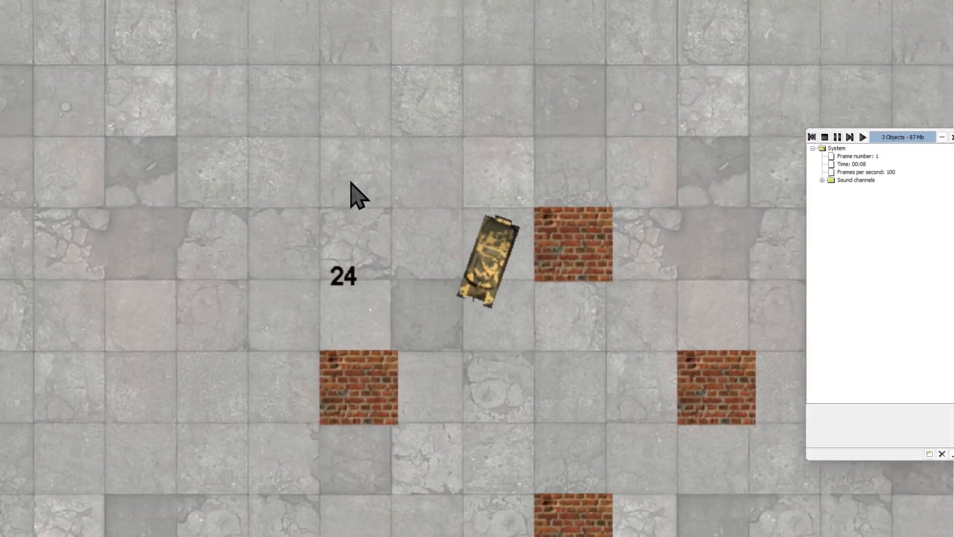
Steer the tank in the test run to check the shake counter.
key(Right)
key(Left)
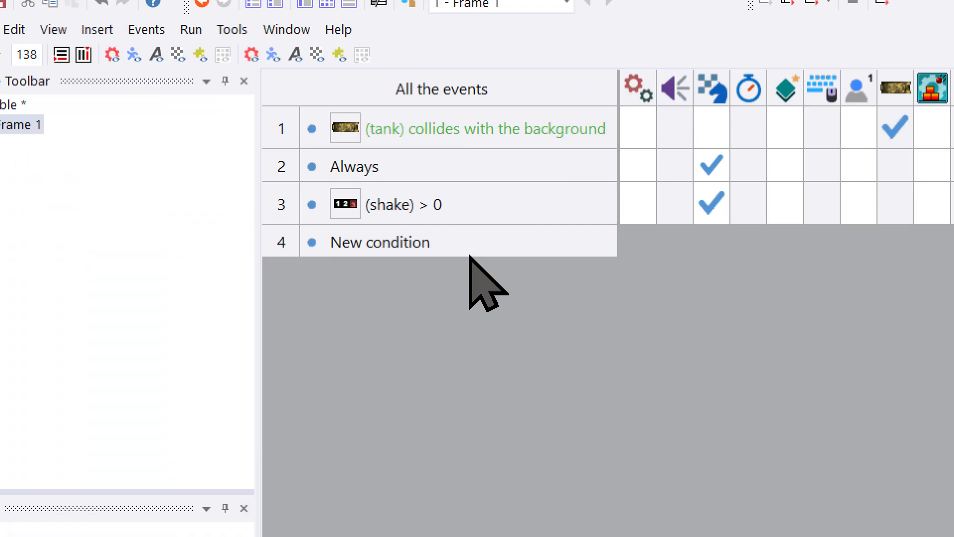
Add a timer condition that triggers every 1/100 of a second, with the seconds set to 0.
double_click(413, 246)
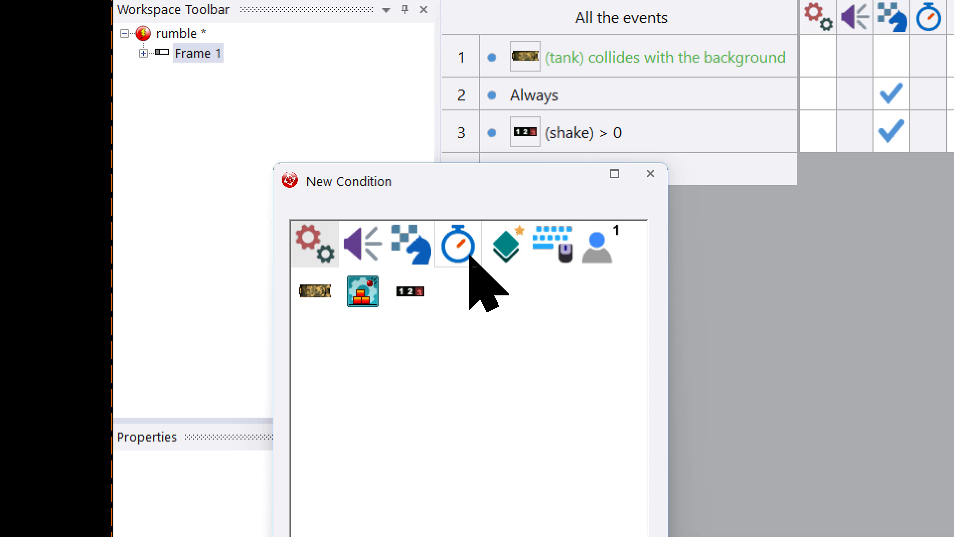
click(298, 318)
click(470, 255)
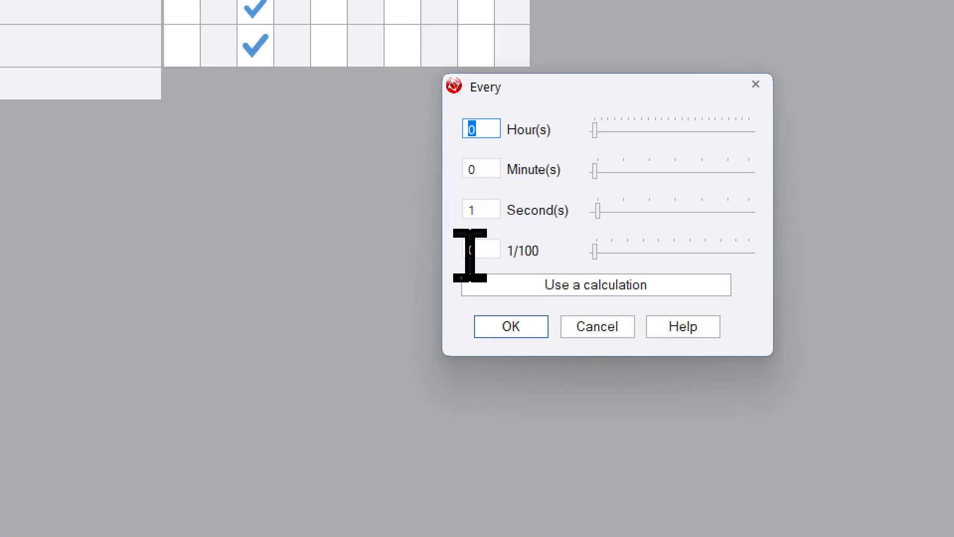
drag(514, 250, 469, 256)
text(0)
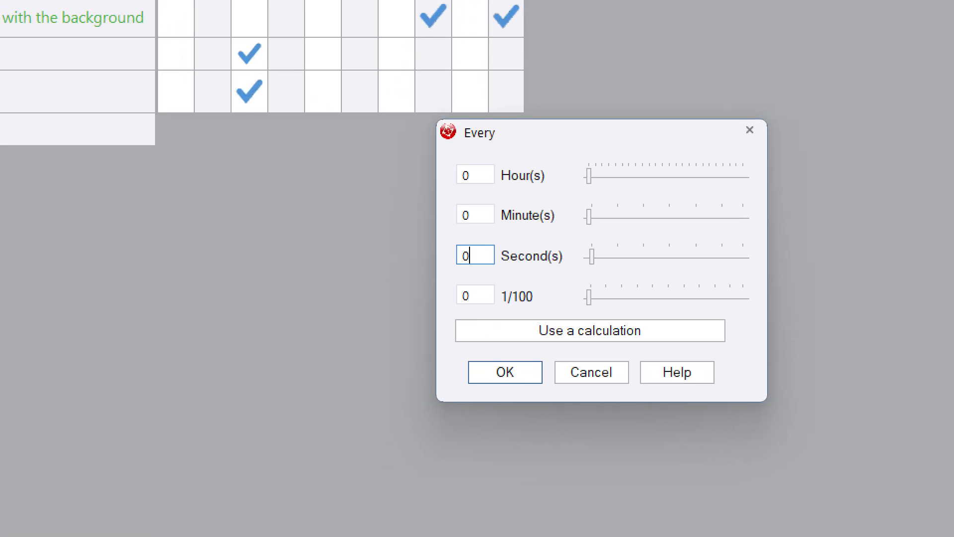
double_click(502, 291)
text(1)
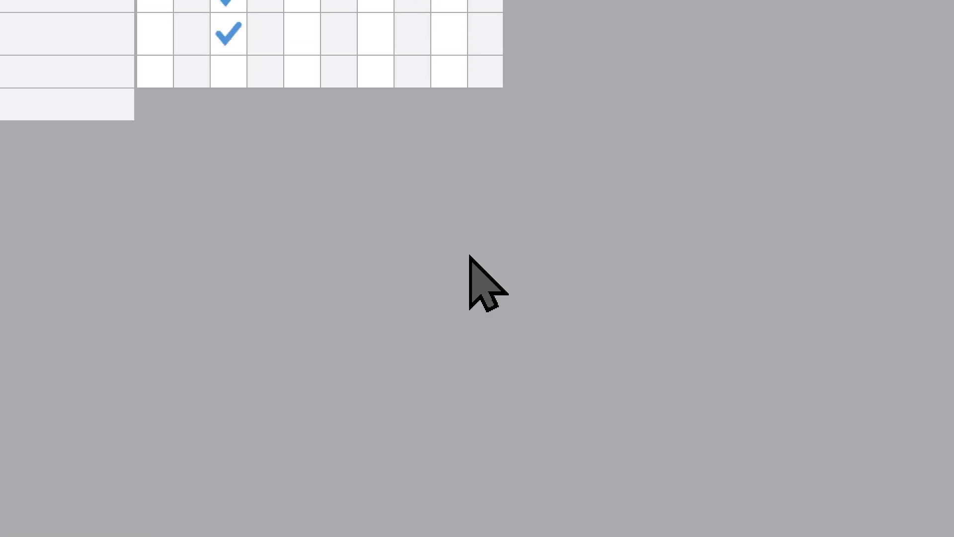
Add an action to the Every 00''-01 event that subtracts from the shake counter.
click(489, 45)
click(470, 258)
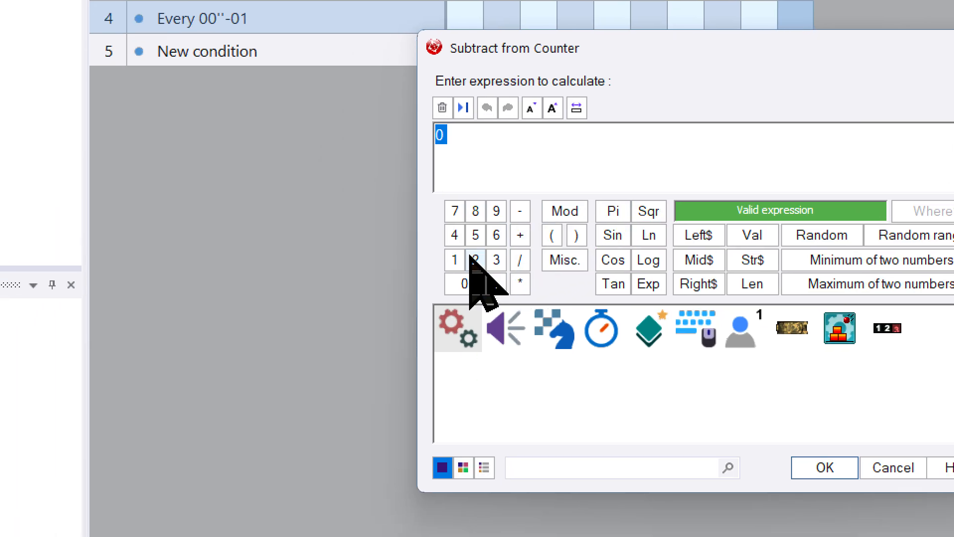
click(283, 322)
click(472, 262)
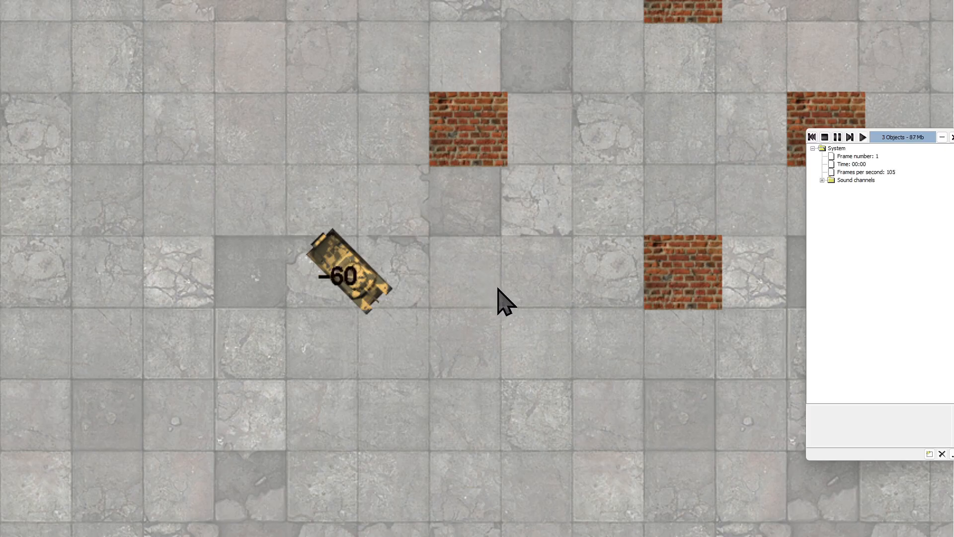
Drive the tank into the brick walls in a test run to examine how the shake counter behaves.
key(Up)
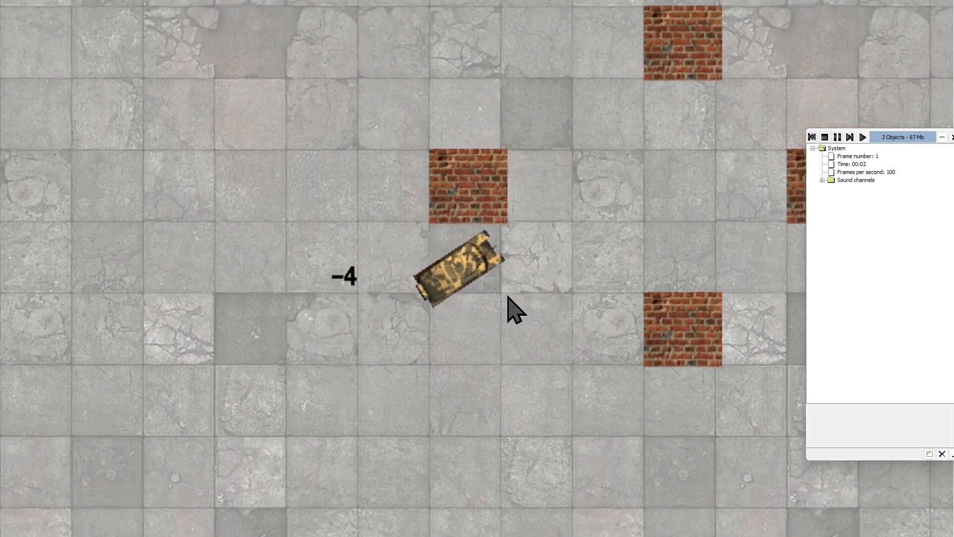
key(Right)
key(Left)
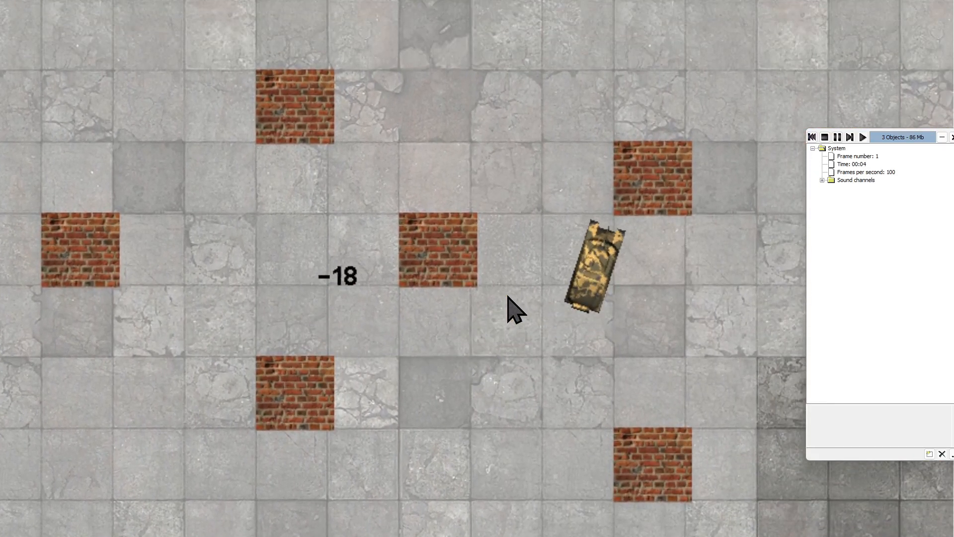
key(Left)
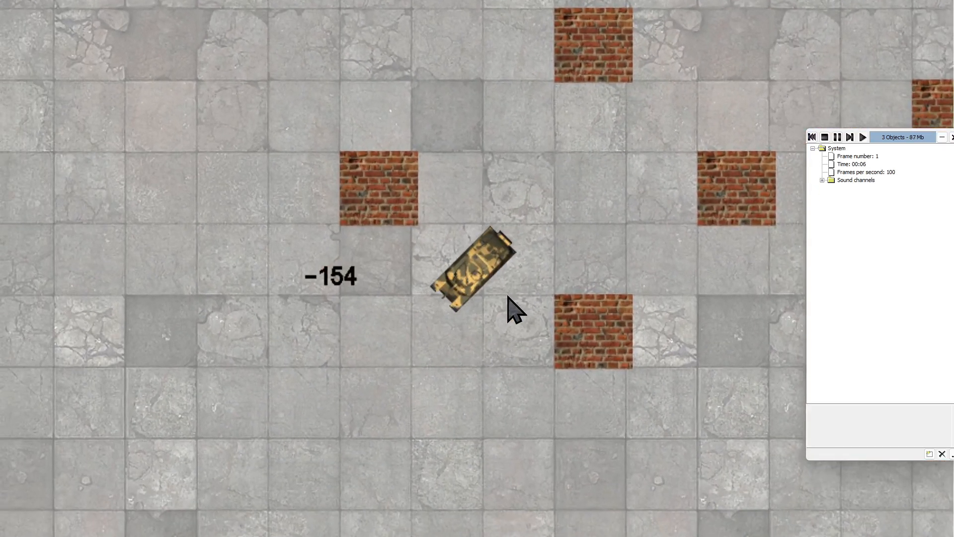
key(Left)
key(Left)
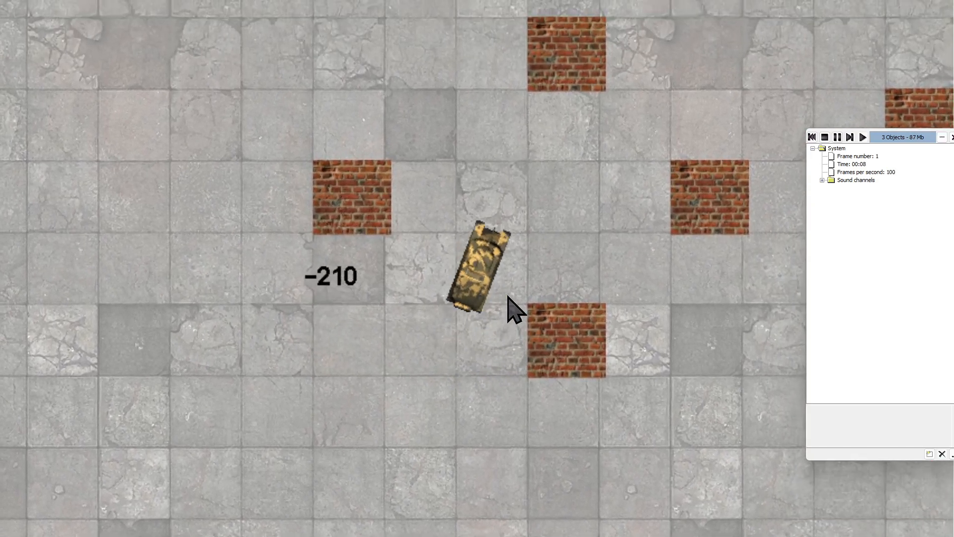
key(Right)
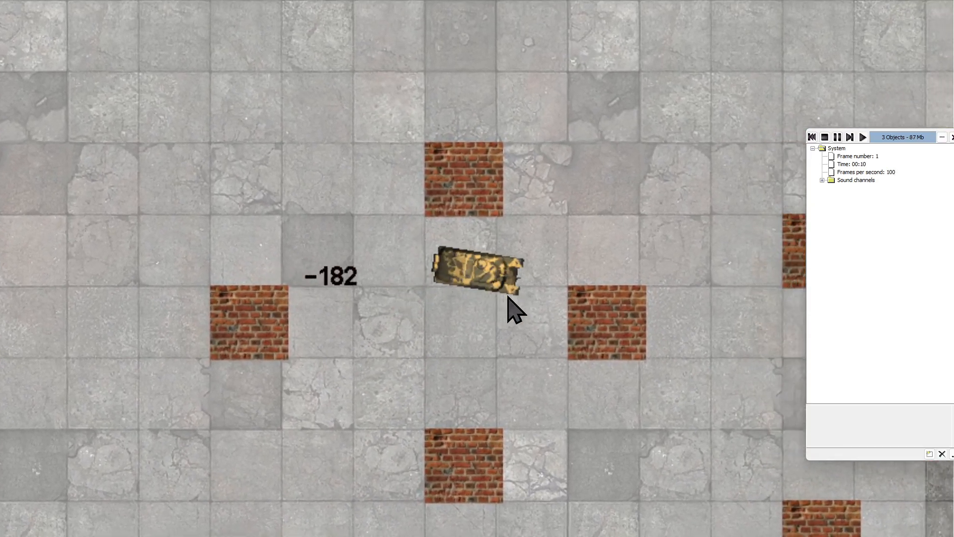
key(Right)
key(Left)
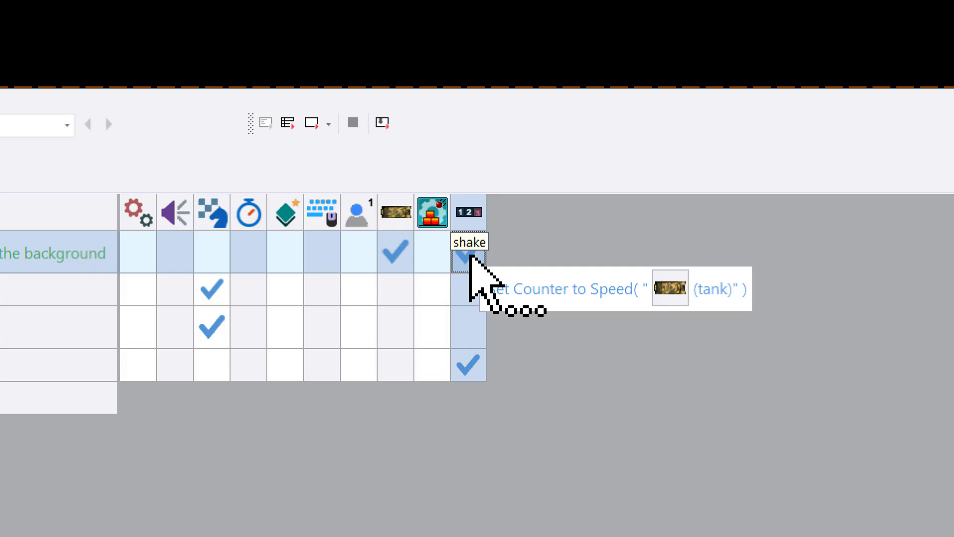
Multiply Speed( "tank" ) by a factor below 1 in the Set Counter expression of the background collision event.
right_click(470, 256)
click(470, 259)
click(470, 256)
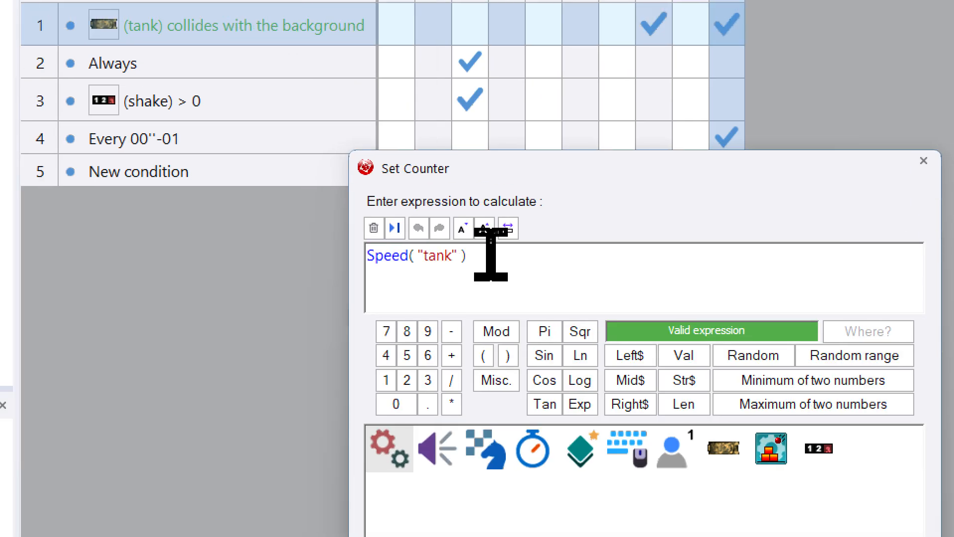
text(*0.)
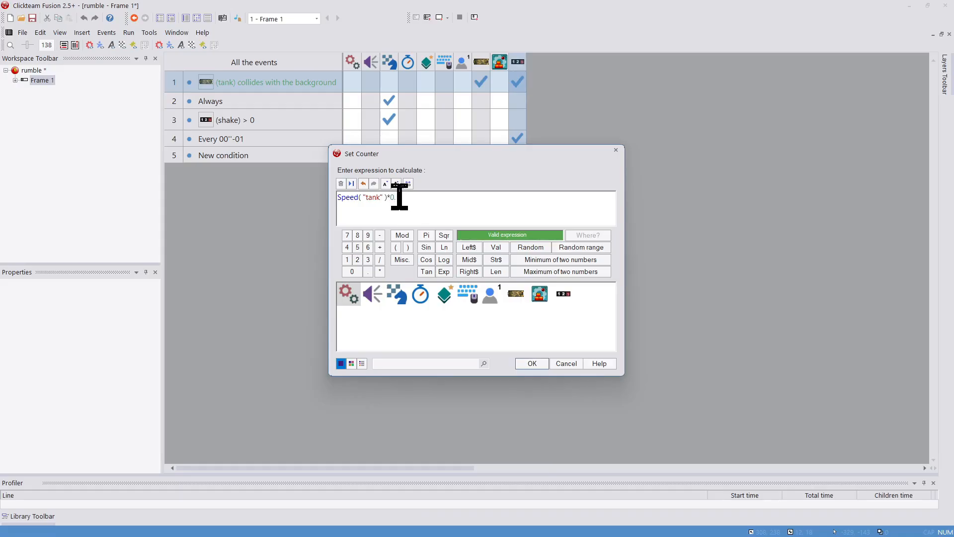
key(Return)
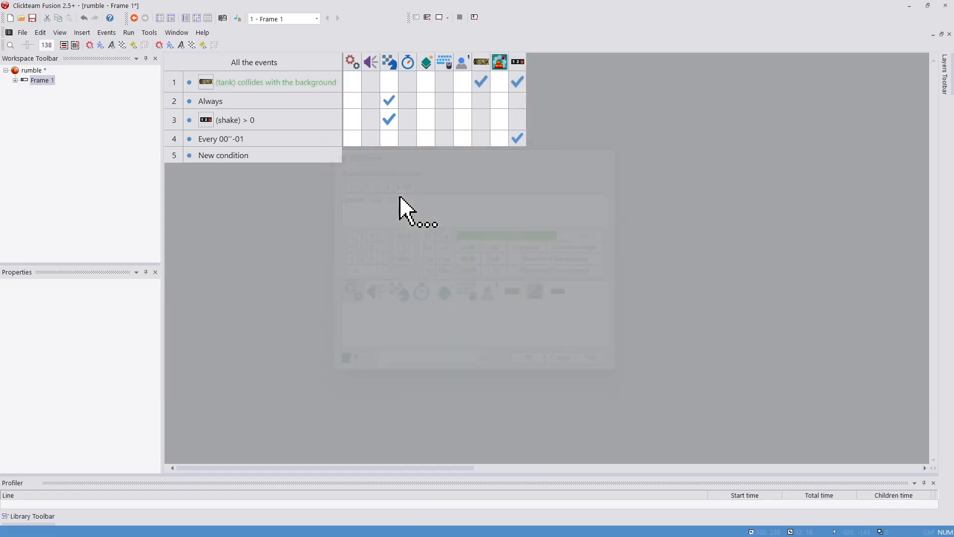
Set the amount subtracted from the shake counter in the Every 00''-01 event to 1 and run the frame.
right_click(517, 149)
click(557, 365)
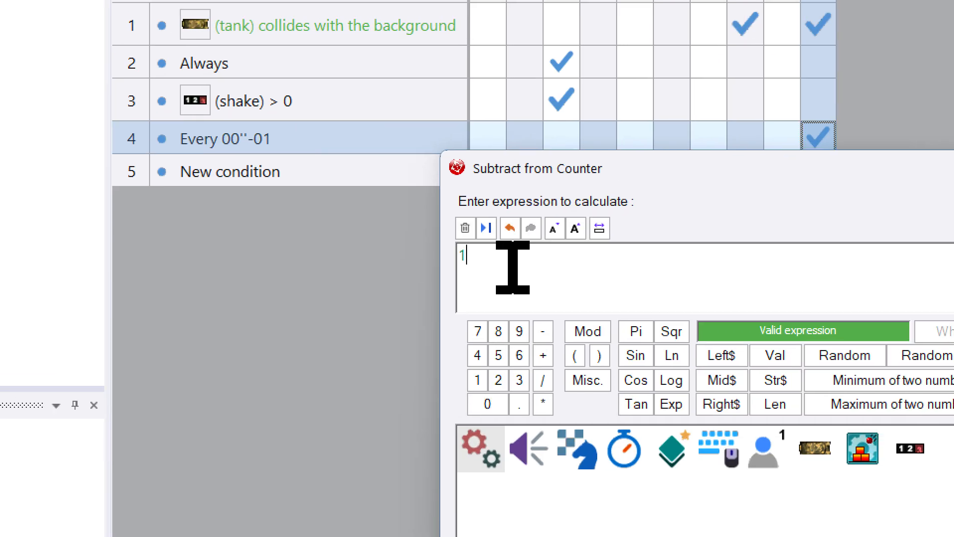
text(1)
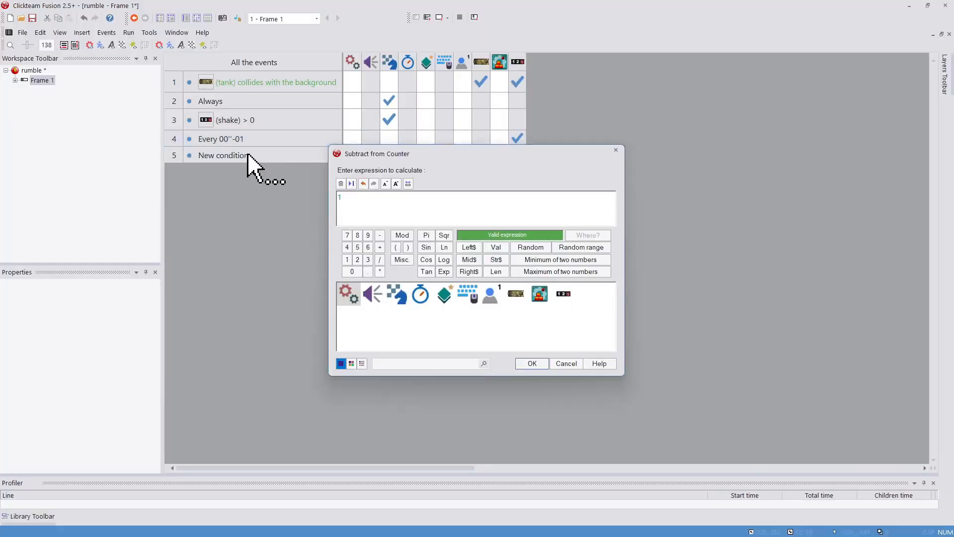
key(Return)
key(F7)
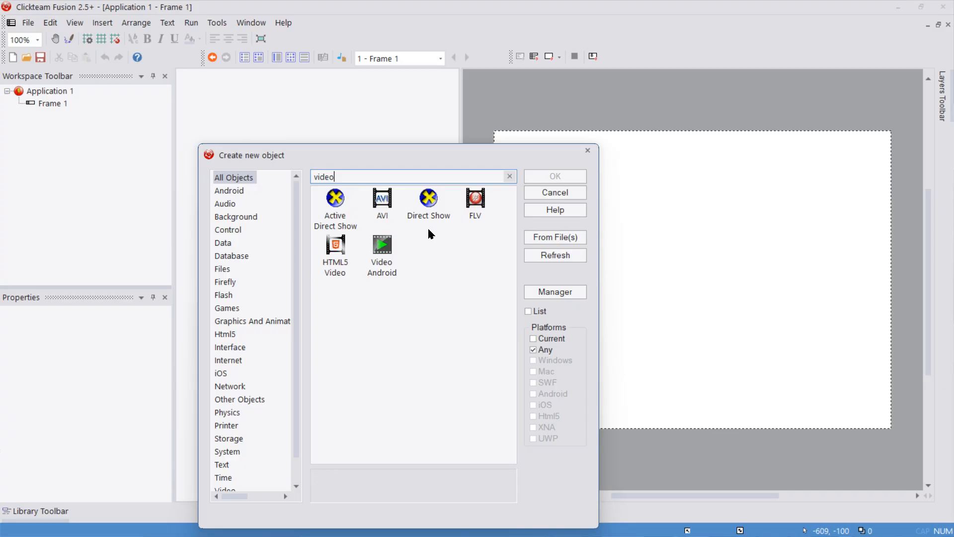
Limit the video object search in the new object list to the current platform.
click(533, 339)
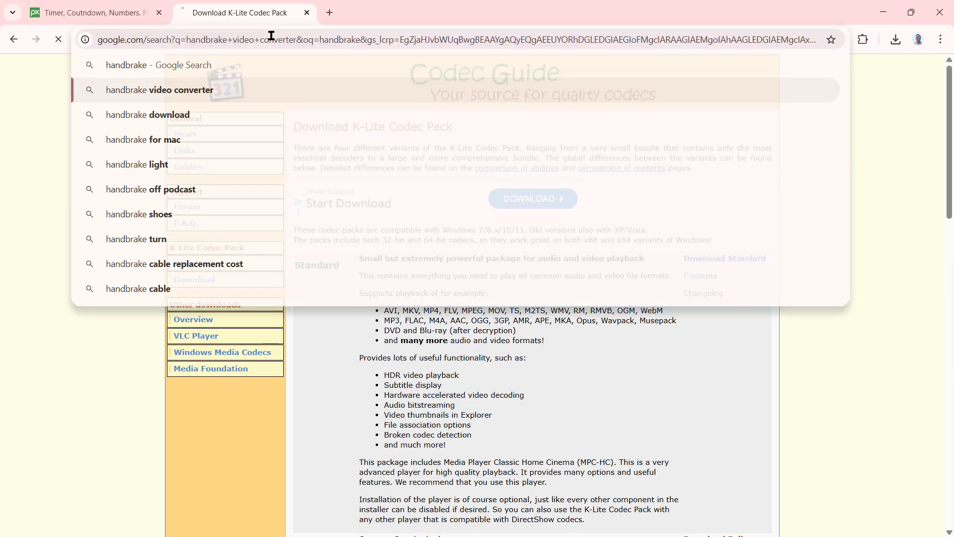
Look up the HandBrake video converter in the browser and open intro.mp4 as the source video in HandBrake.
key(Return)
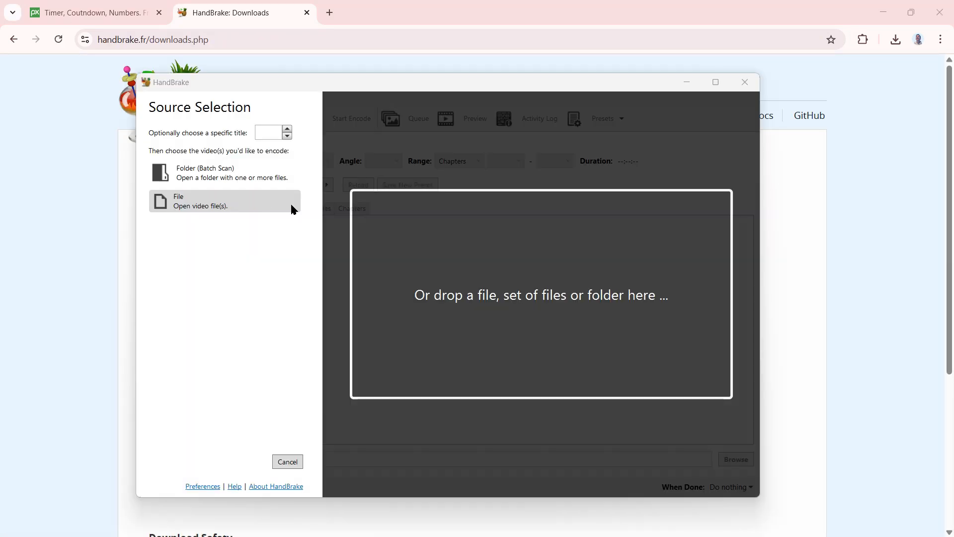
click(209, 204)
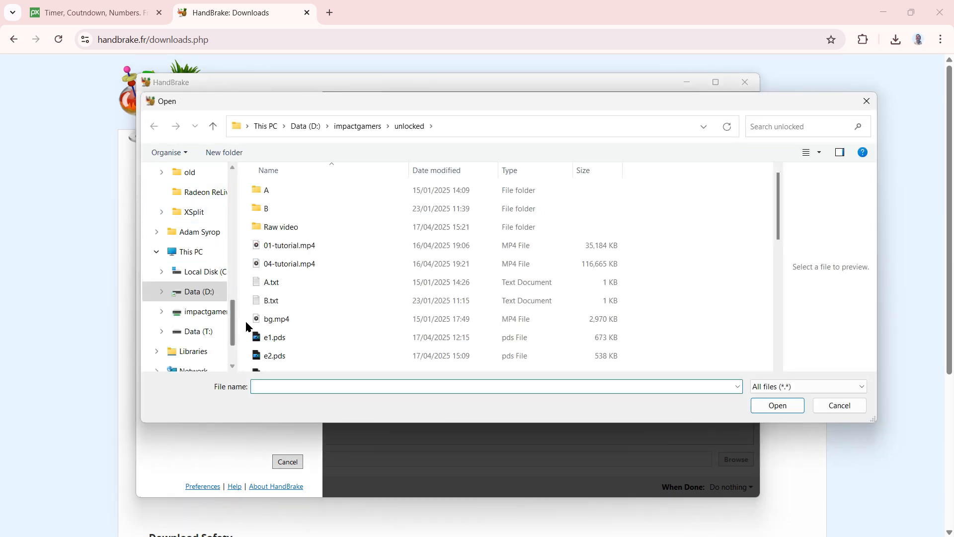
text(intr)
key(Down)
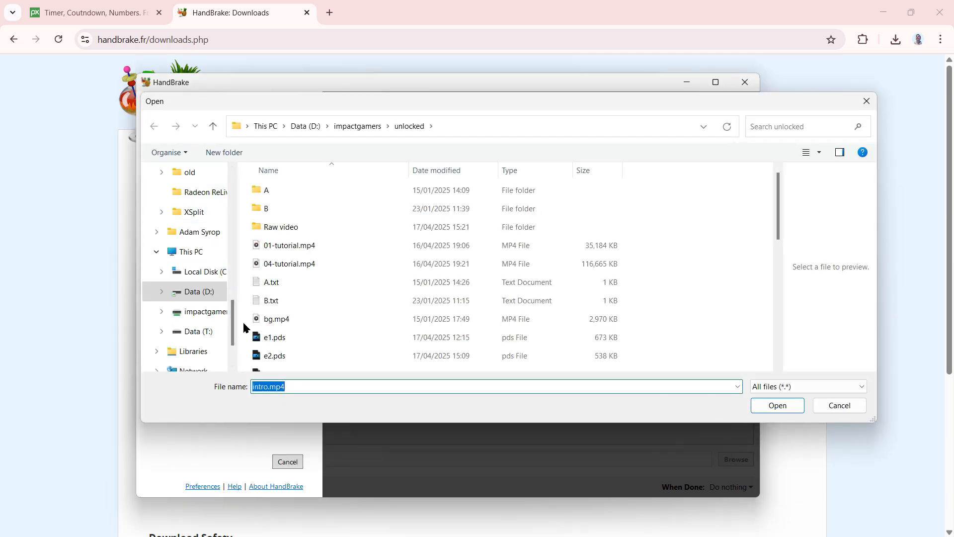
key(Return)
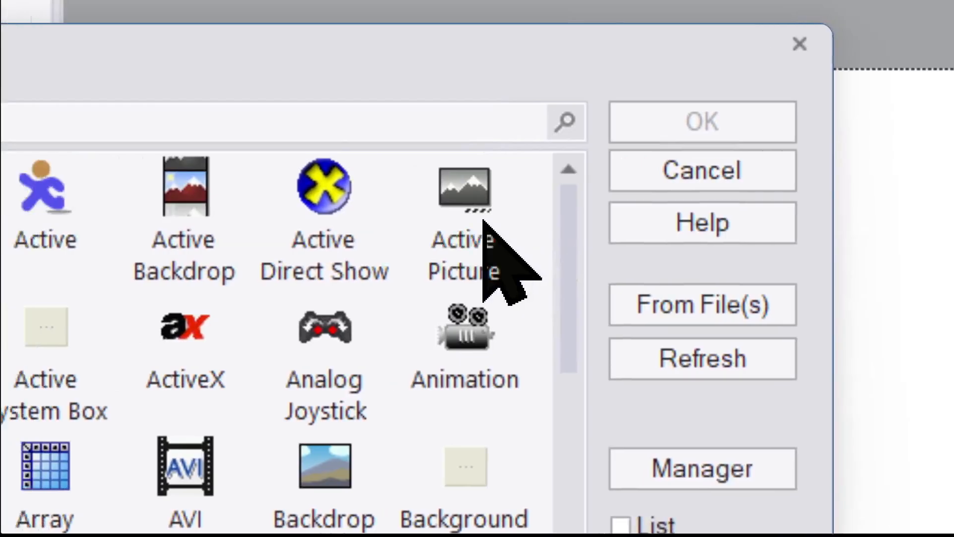
Switch to Clickteam Fusion and insert an Active Direct Show object in Frame 1 with intro.mp4 as its video file.
double_click(332, 192)
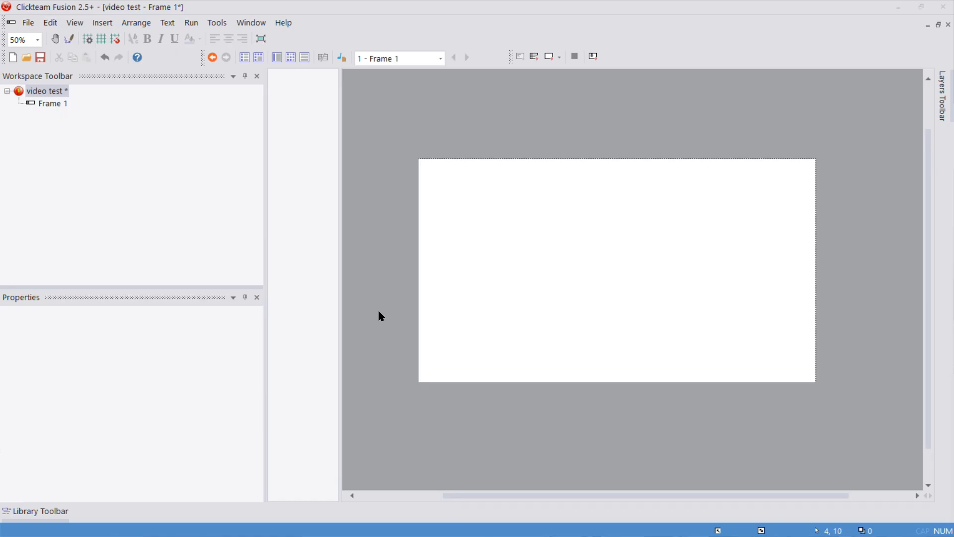
click(381, 312)
text(intrp)
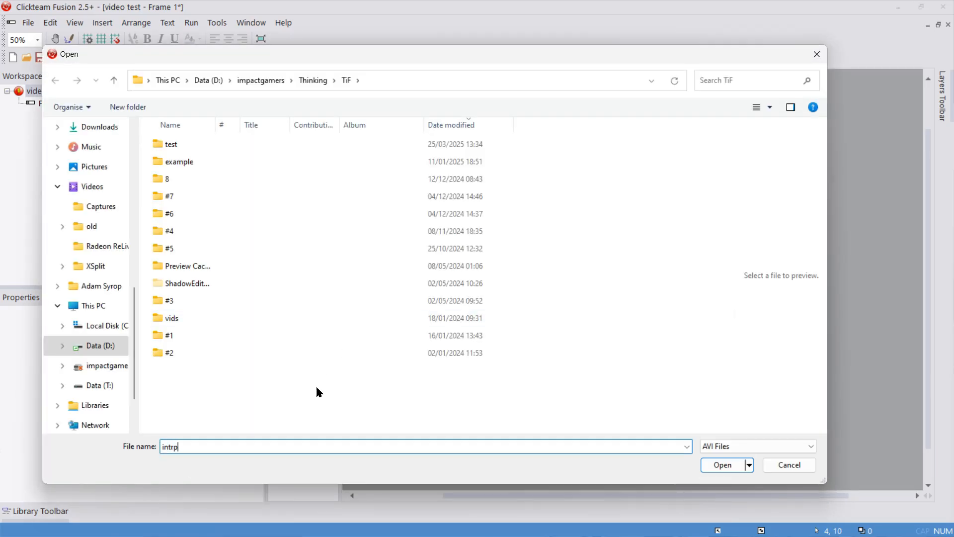
key(BackSpace)
text(o)
key(Down)
key(Return)
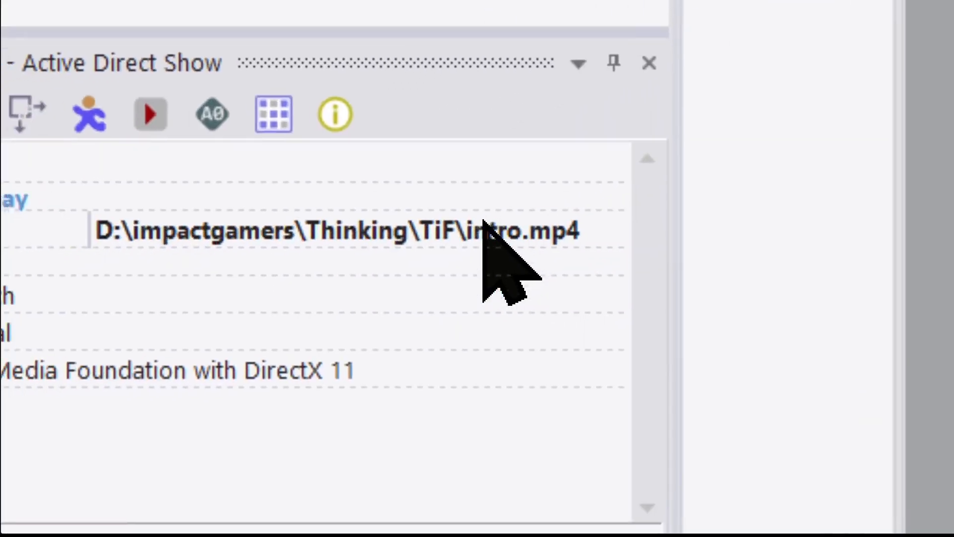
Remove the folder path from the Active Direct Show object's filename so that only intro.mp4 is left.
click(300, 293)
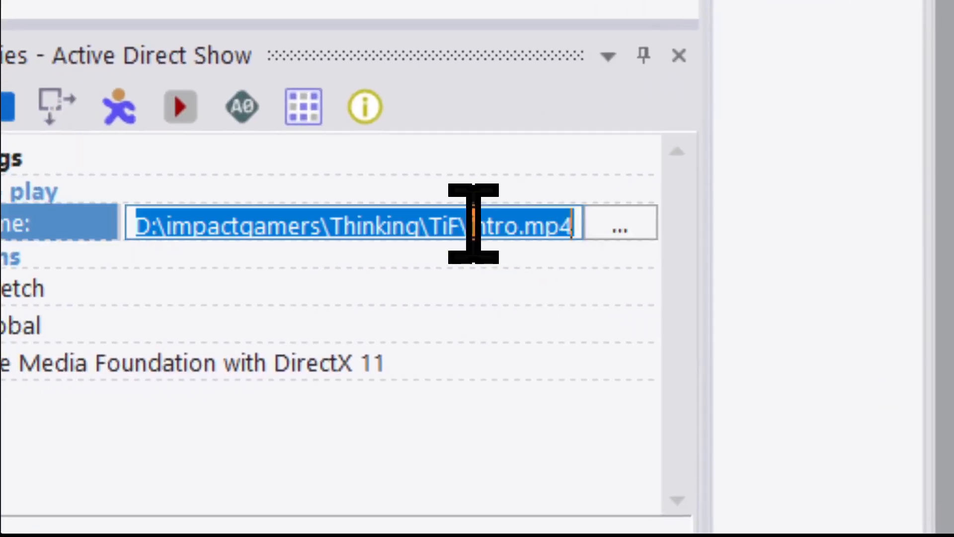
drag(483, 221, 113, 244)
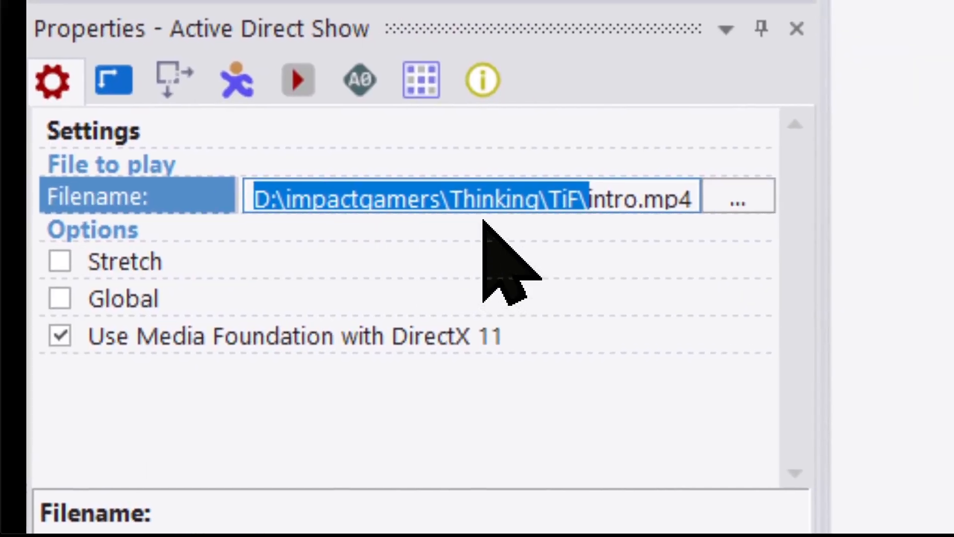
key(BackSpace)
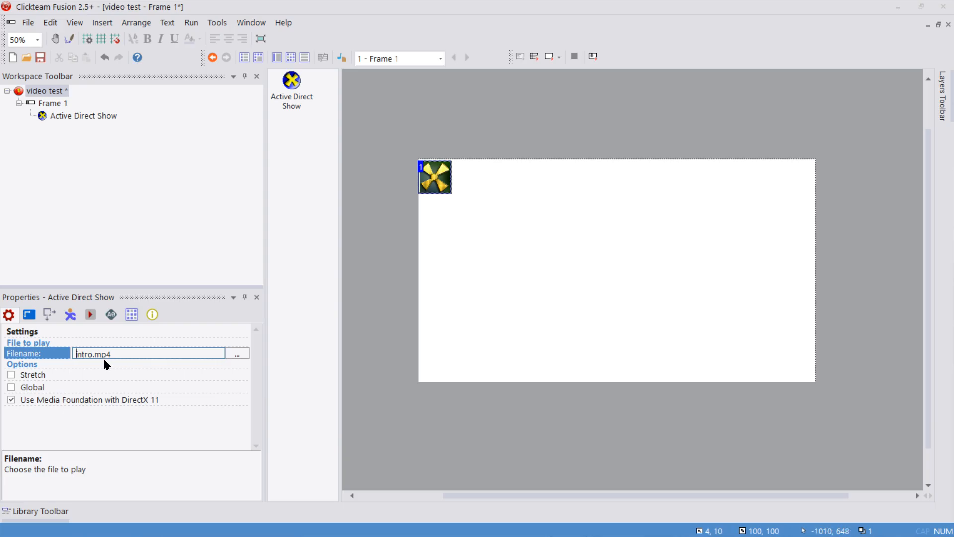
key(Return)
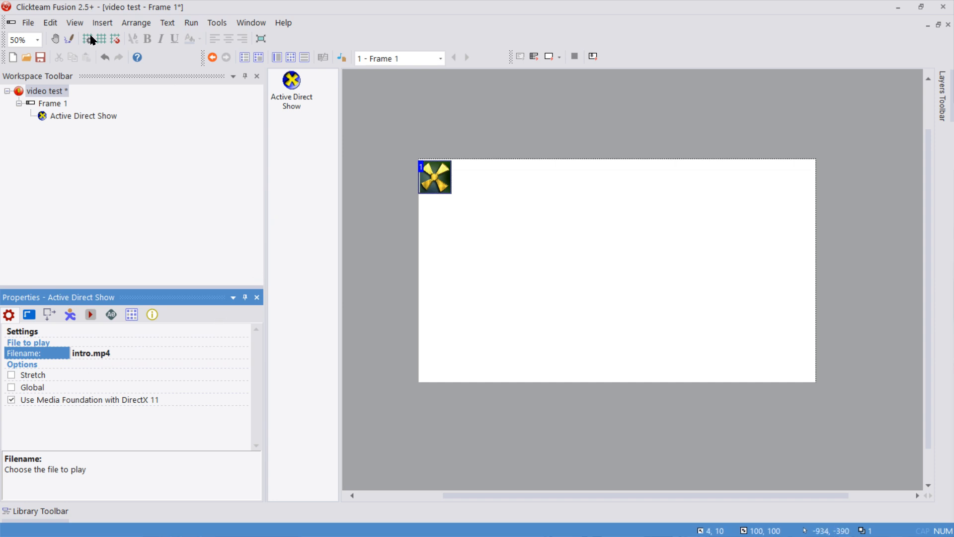
Check in the Save As dialog which folder holds video test.mfa, and leave without saving.
click(28, 24)
click(204, 174)
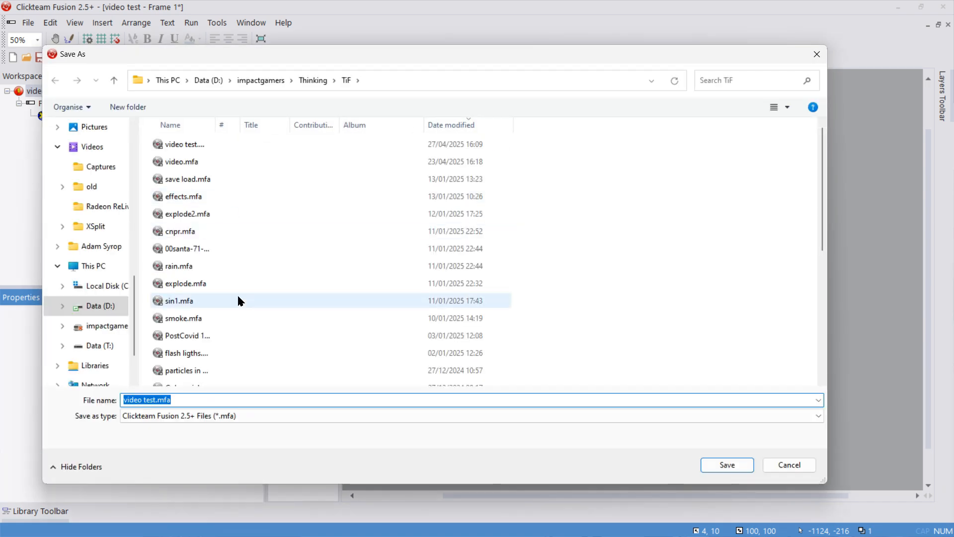
click(778, 467)
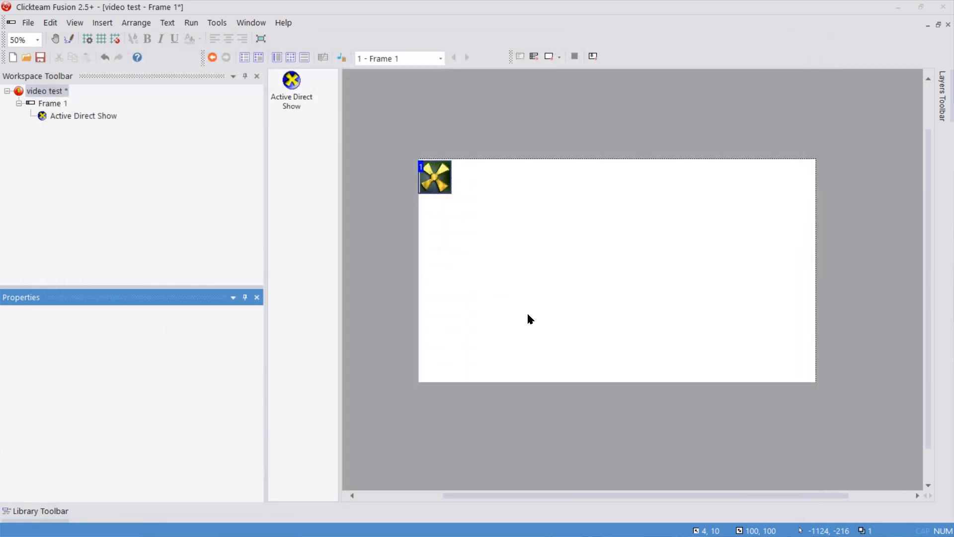
Run the video test project to check that the intro video plays at the start of the frame.
click(190, 22)
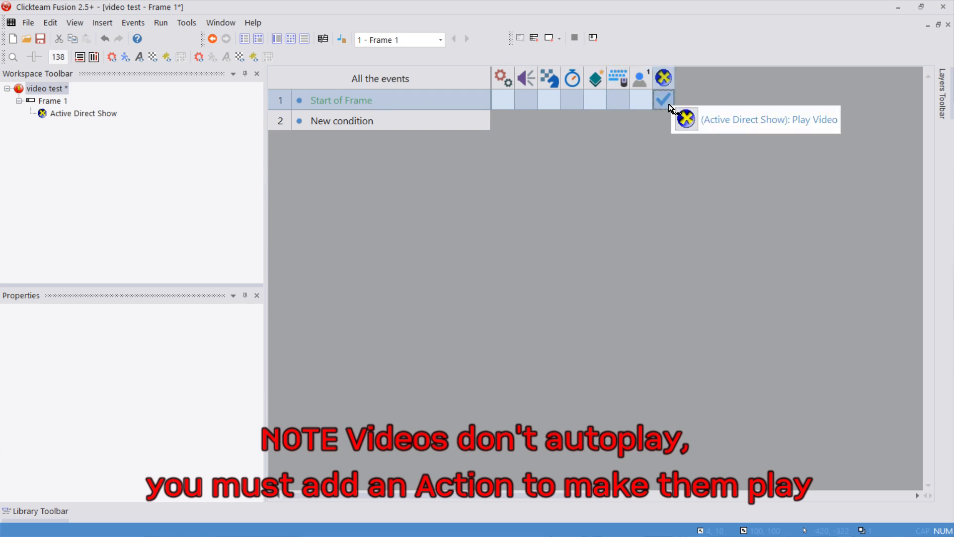
click(162, 23)
click(179, 53)
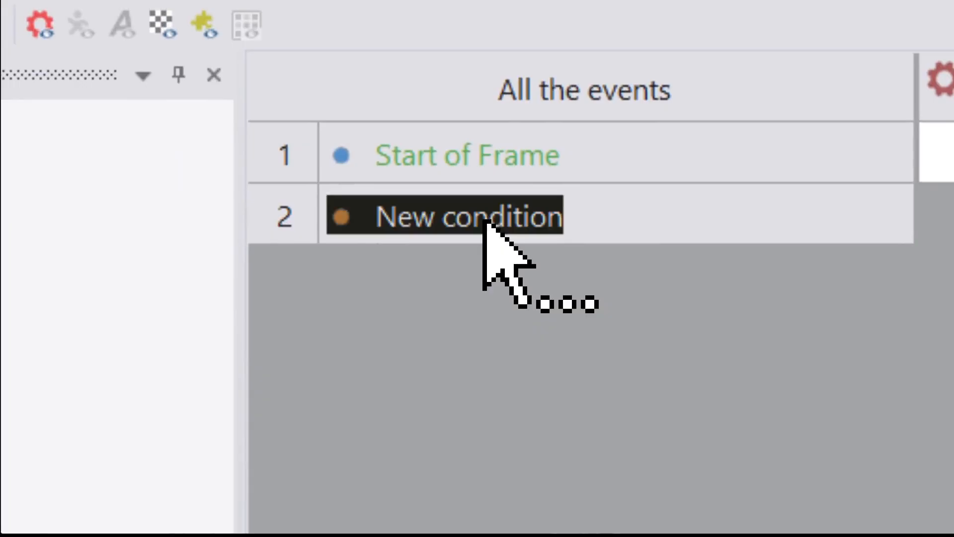
Add an event with the condition that Active Direct Show is playing, and negate that condition.
click(483, 220)
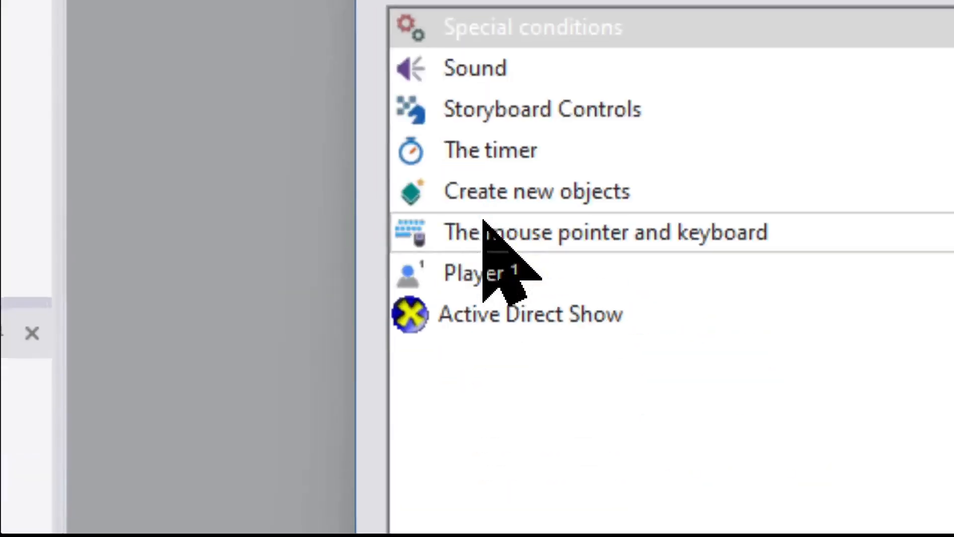
right_click(483, 220)
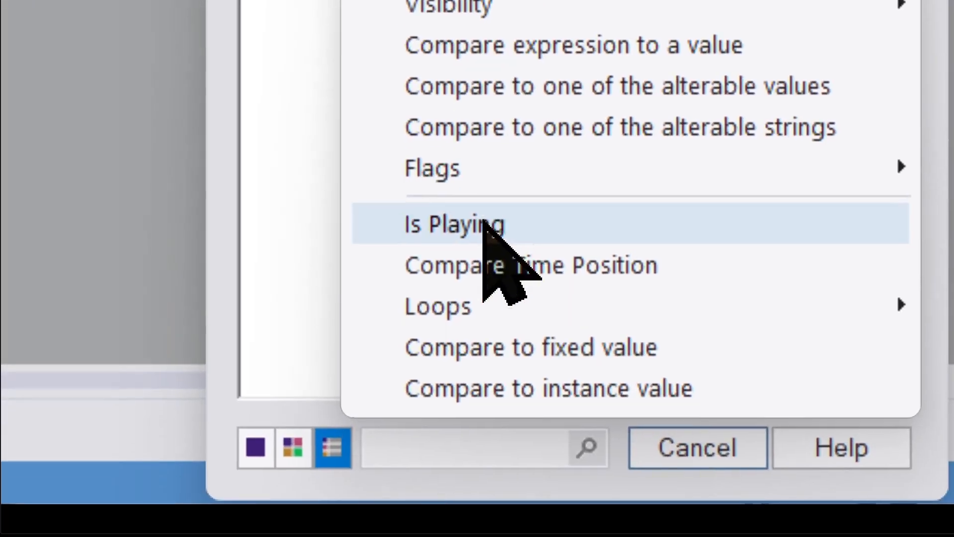
click(496, 376)
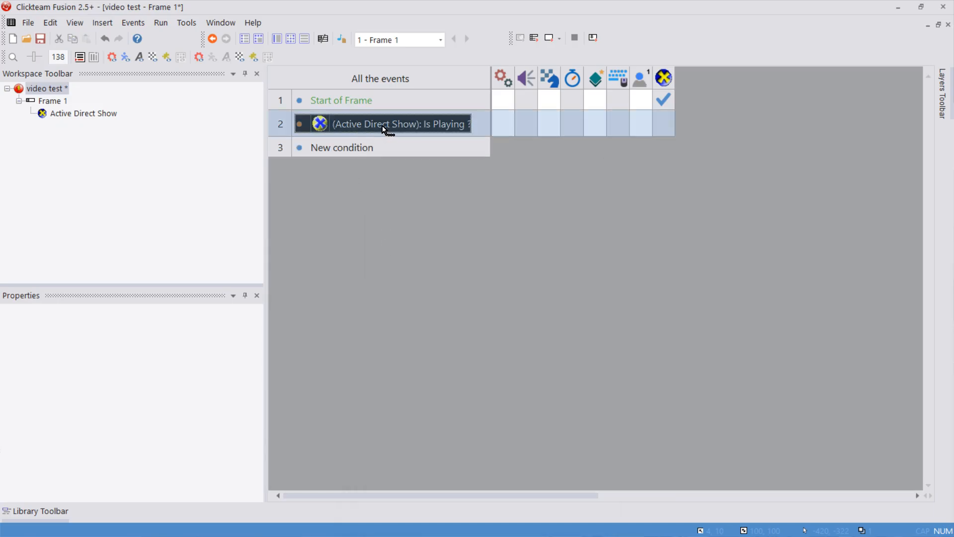
right_click(382, 129)
click(400, 173)
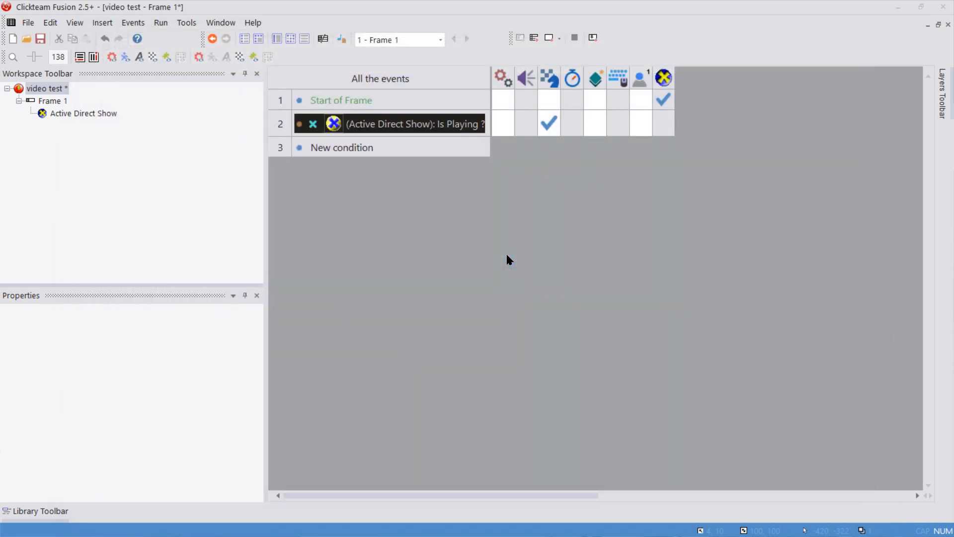
Add a Compare two general values condition with the current position of Active Direct Show as the first expression.
click(351, 149)
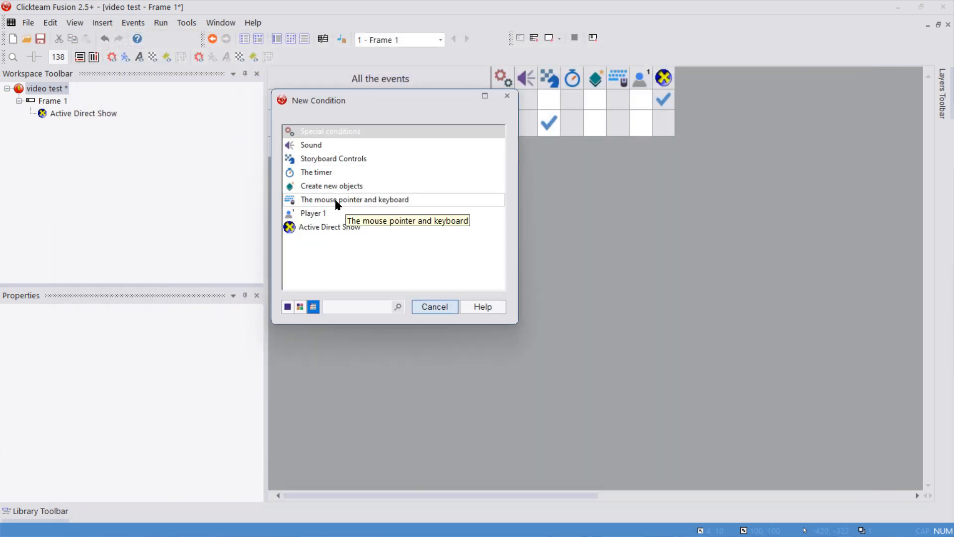
click(335, 132)
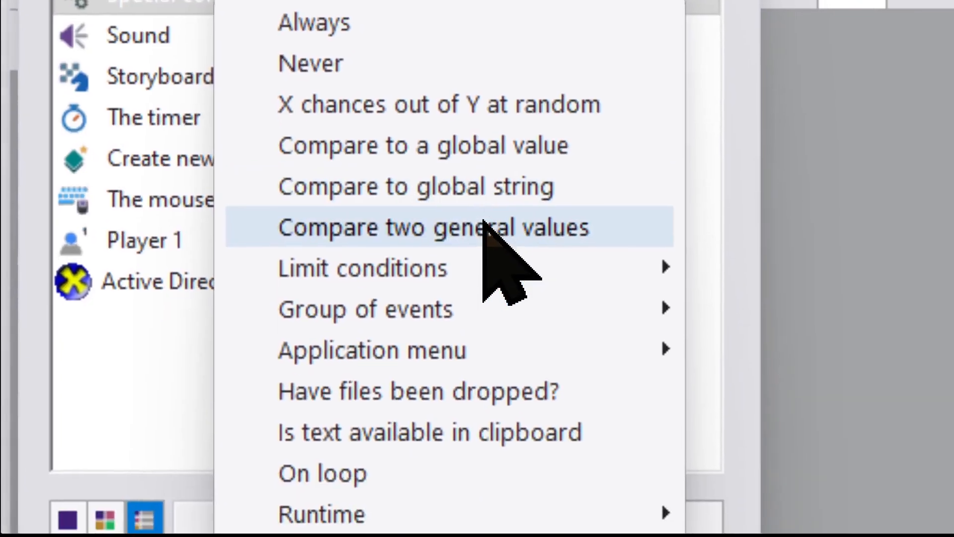
key(Escape)
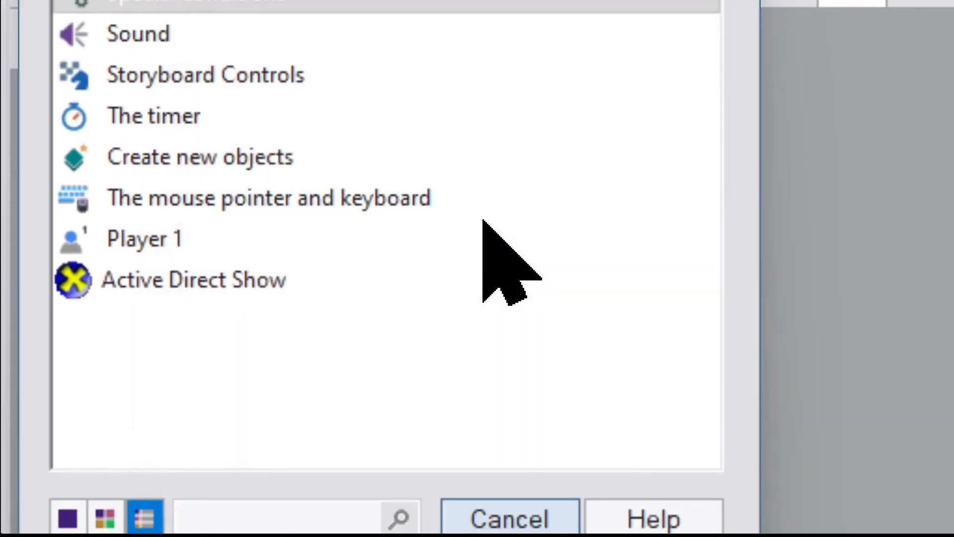
key(Escape)
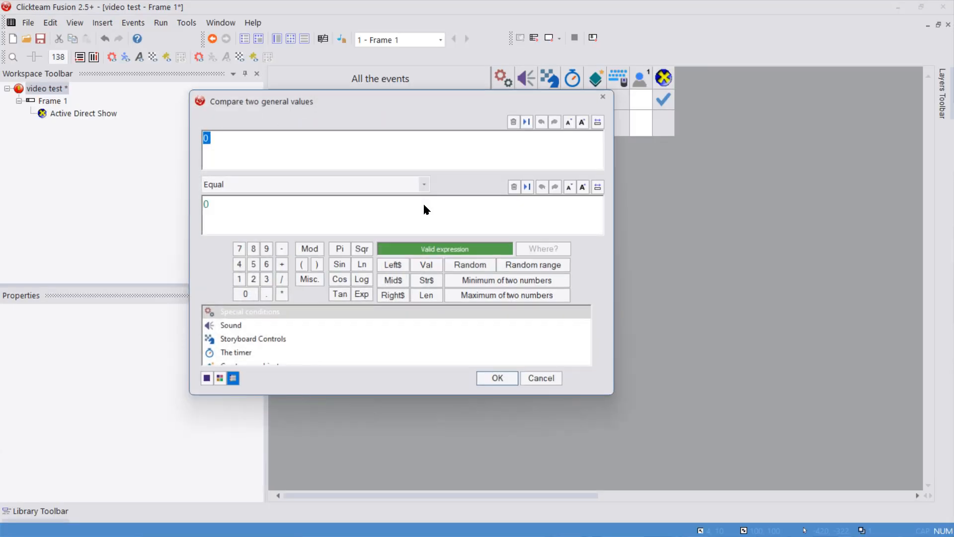
scroll(271, 329, down, 2)
click(246, 337)
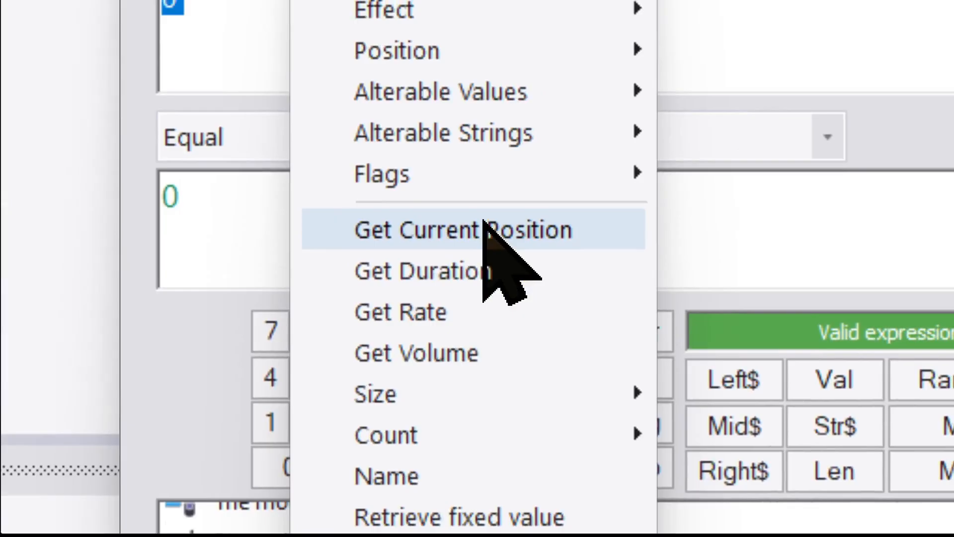
click(484, 230)
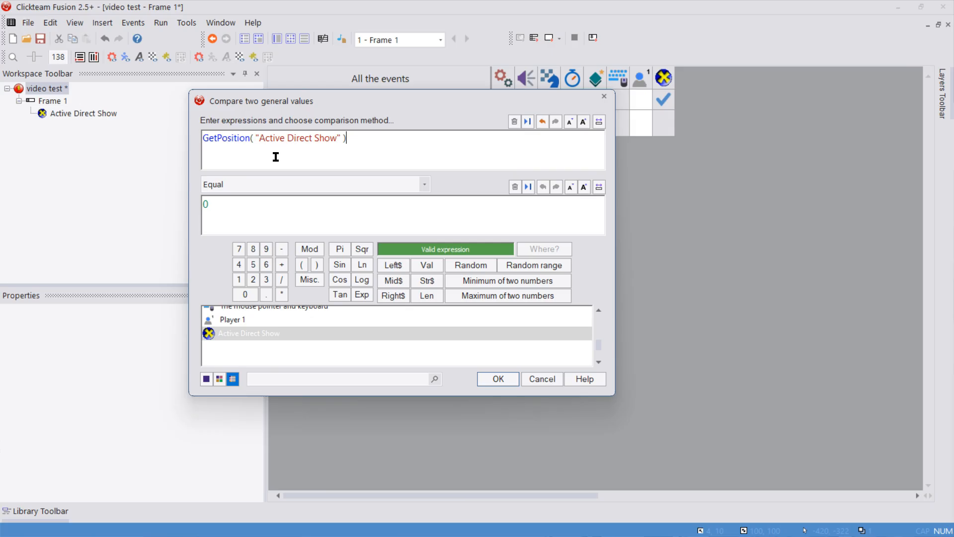
Set the comparison to Greater and the second expression to GetDuration( "Active Direct Show" )-1000, and accept the condition.
click(282, 182)
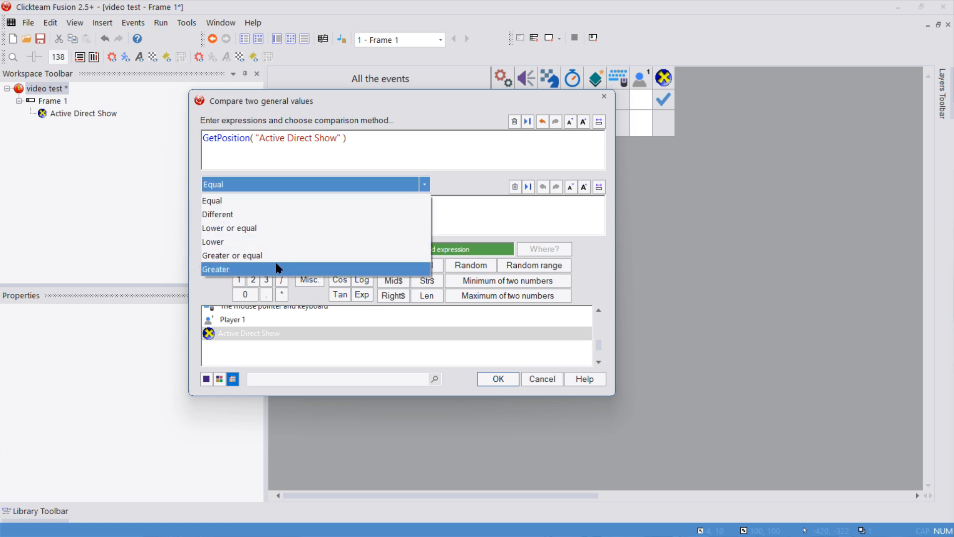
click(277, 266)
click(258, 227)
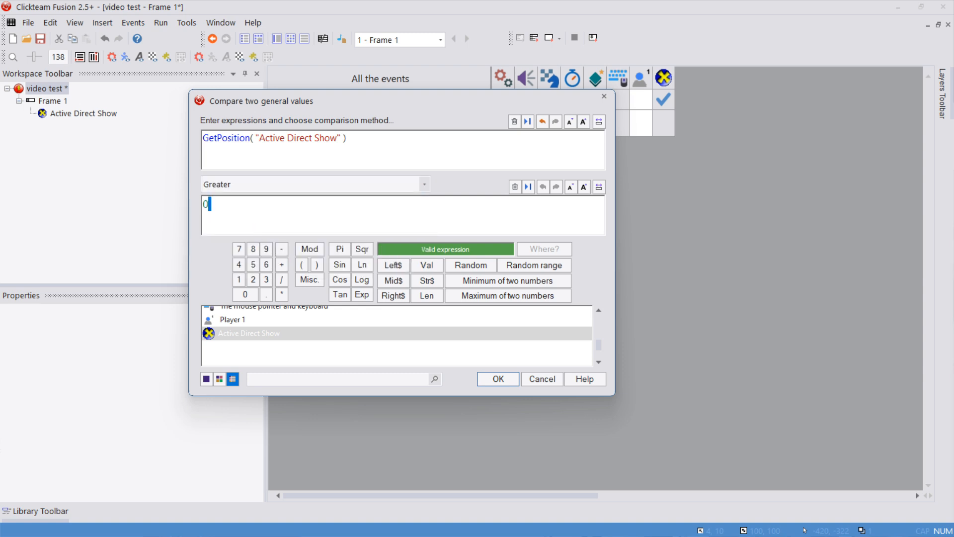
click(234, 334)
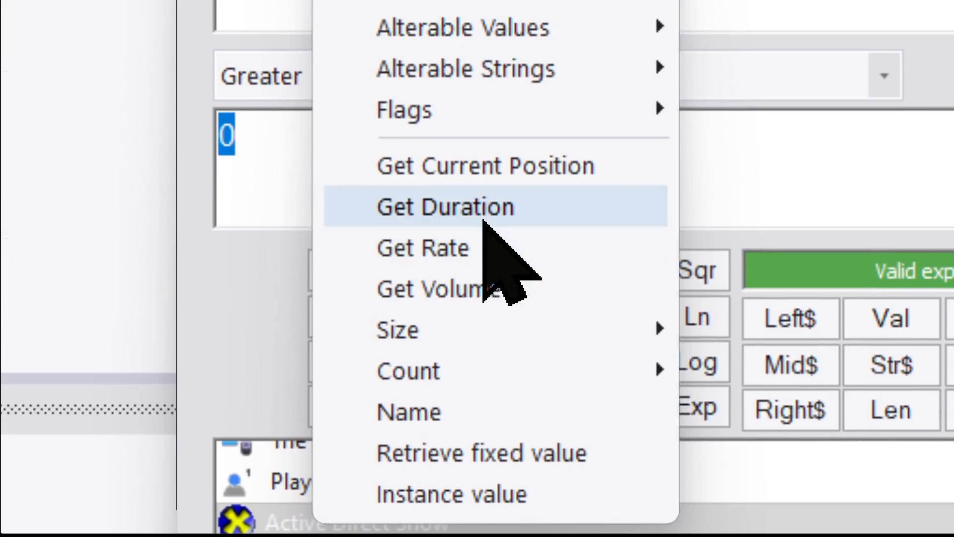
click(484, 218)
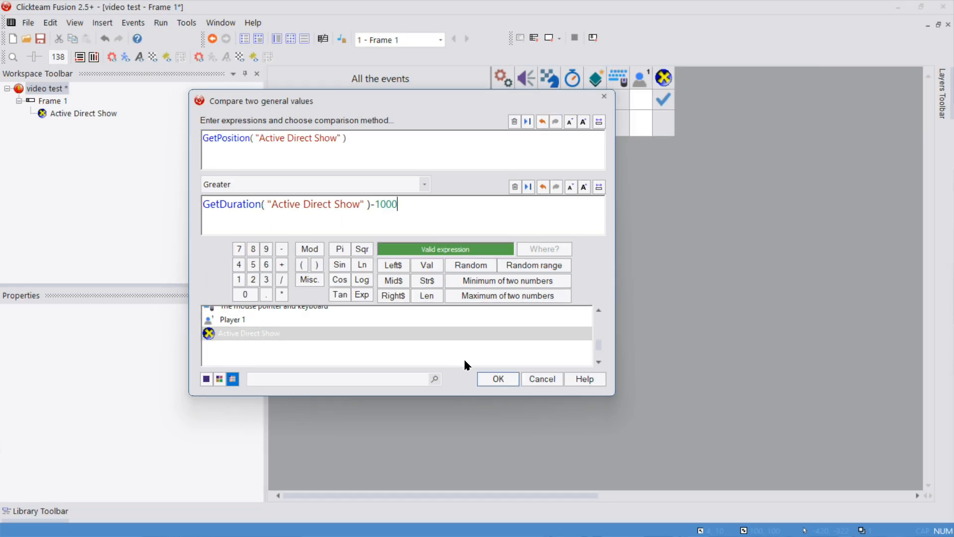
click(496, 378)
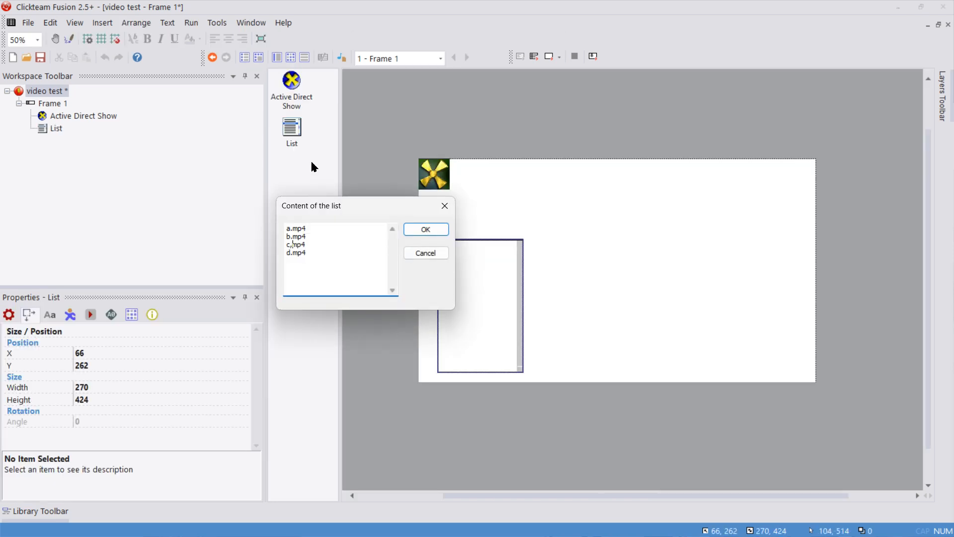
Fill the List object with a.mp4, b.mp4, c.mp4 and d.mp4, and add Only one action when event loops to the GetPosition event.
key(Return)
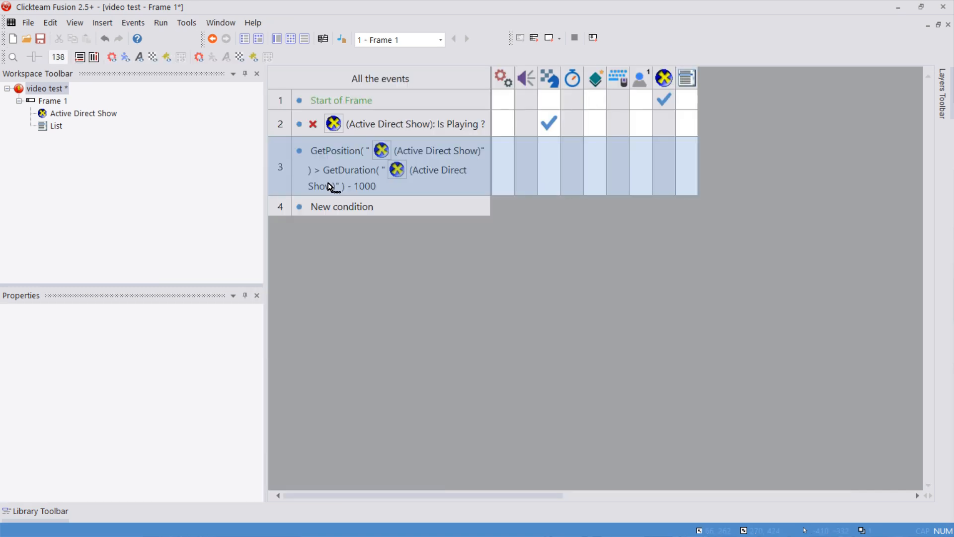
click(342, 206)
click(298, 131)
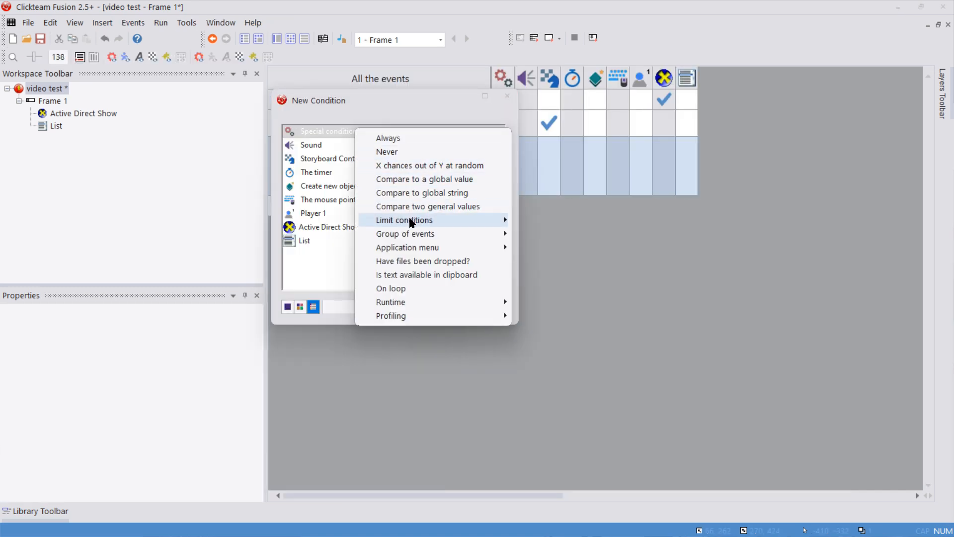
mouse_move(412, 219)
click(542, 236)
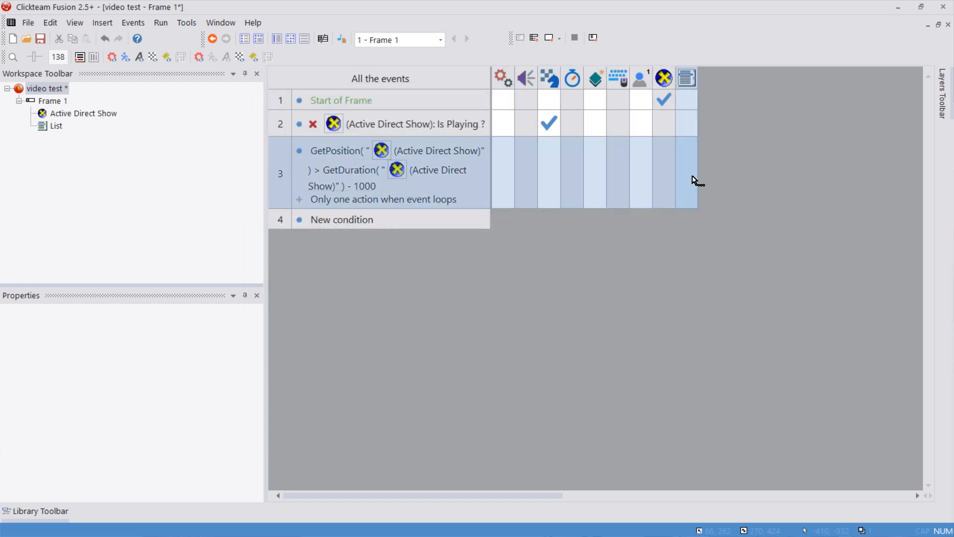
Give the GetPosition event a Load Video action on Active Direct Show with the filename expression List Line Text$( "List", 1 ).
click(664, 172)
click(719, 324)
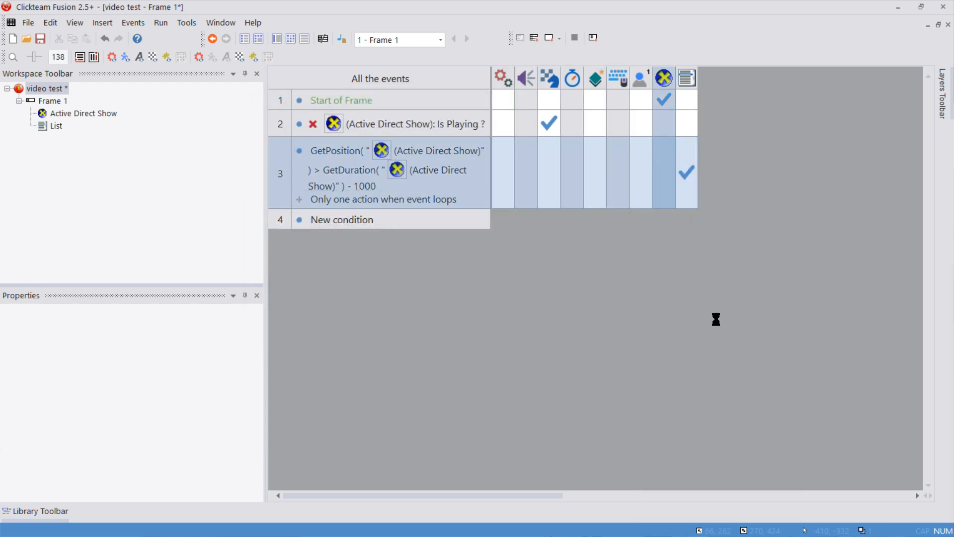
click(720, 442)
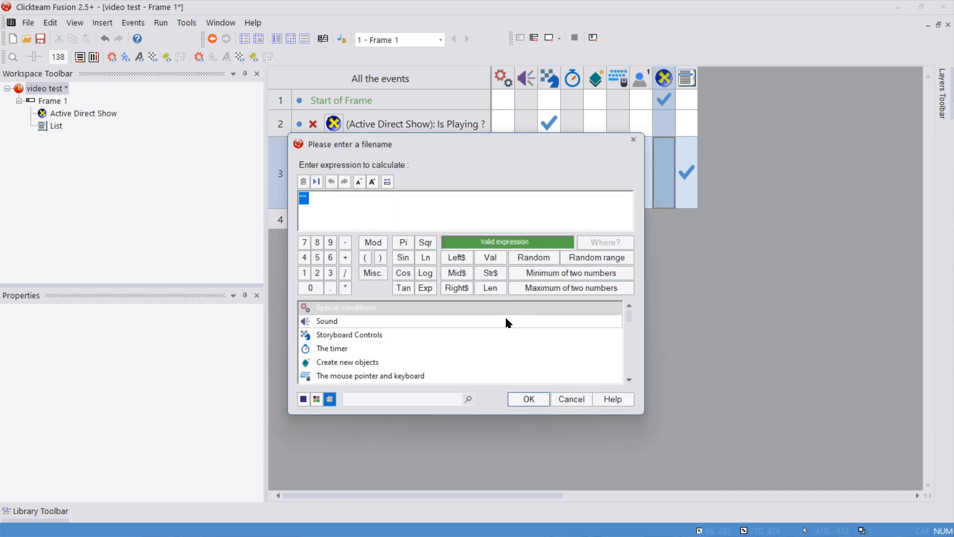
scroll(439, 345, down, 10)
click(320, 322)
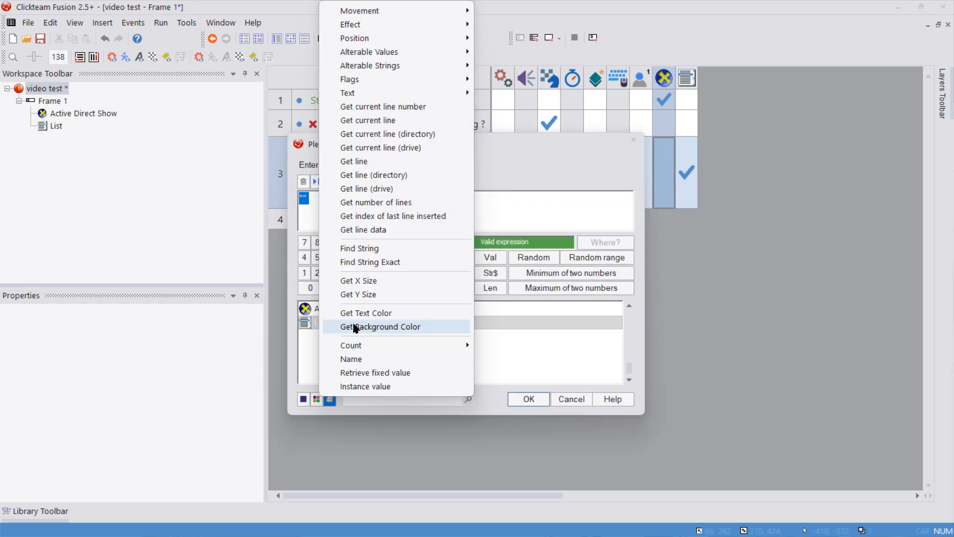
click(386, 162)
text(1)
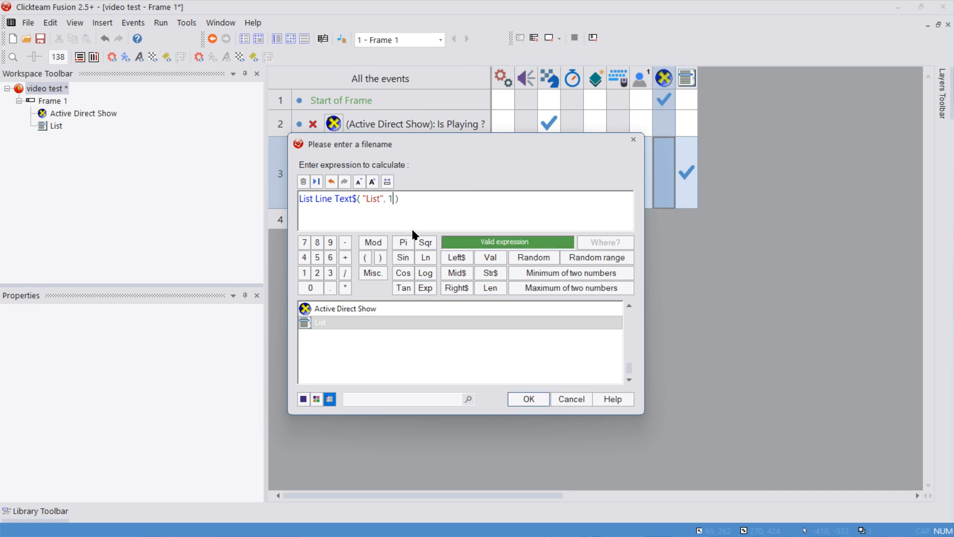
click(529, 398)
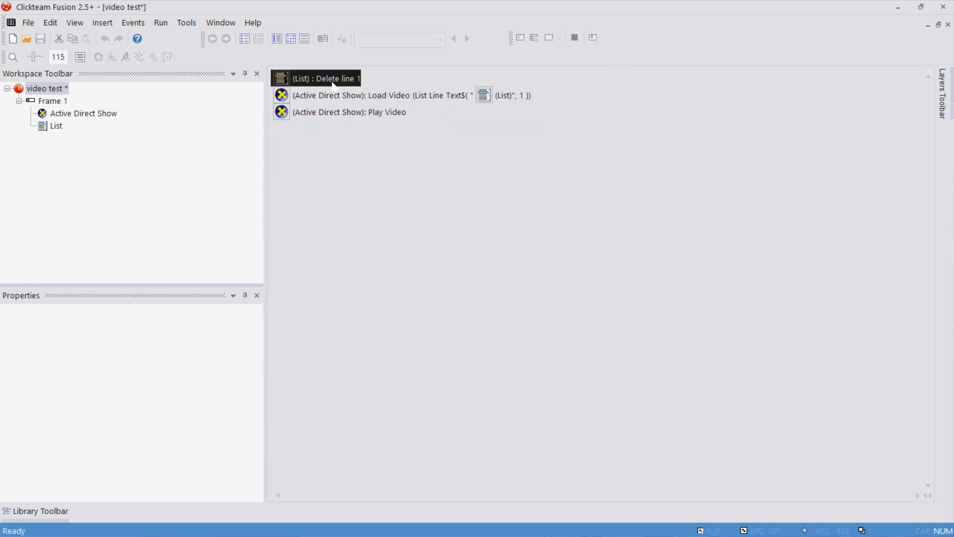
Move the list's Delete line 1 action below Load Video and Play Video, and run the application.
drag(332, 82, 337, 114)
click(295, 42)
key(F8)
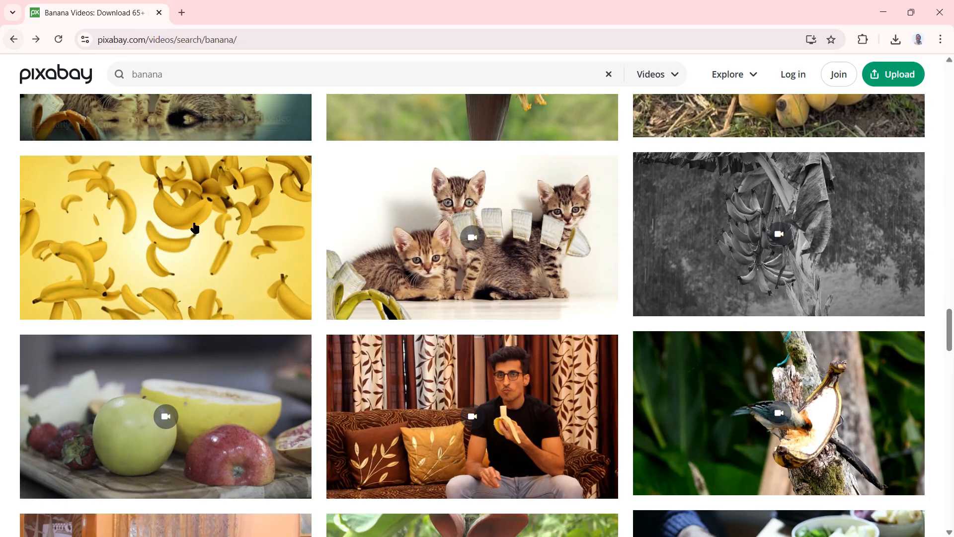
Look through the banana video results on Pixabay and go back to the previous page.
scroll(194, 227, up, 20)
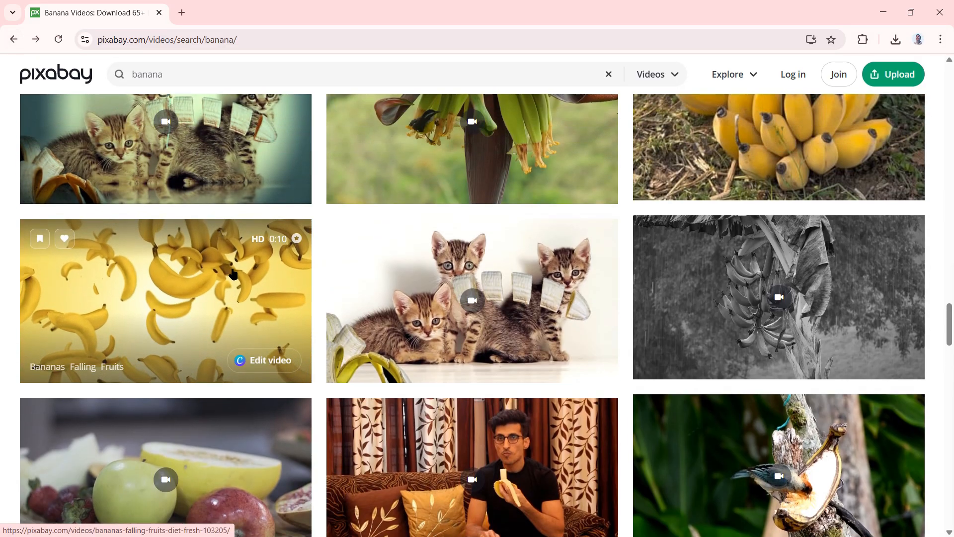
scroll(230, 271, up, 17)
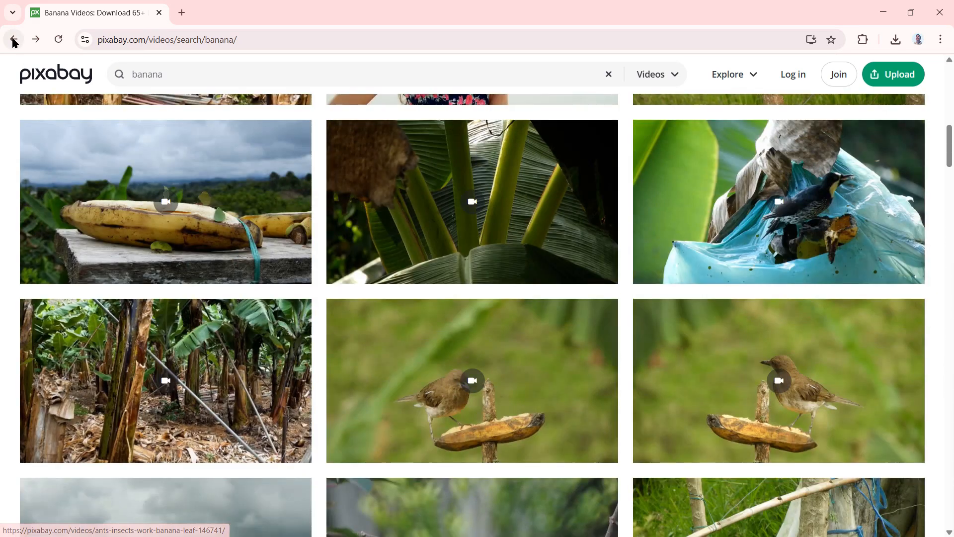
click(13, 39)
click(645, 129)
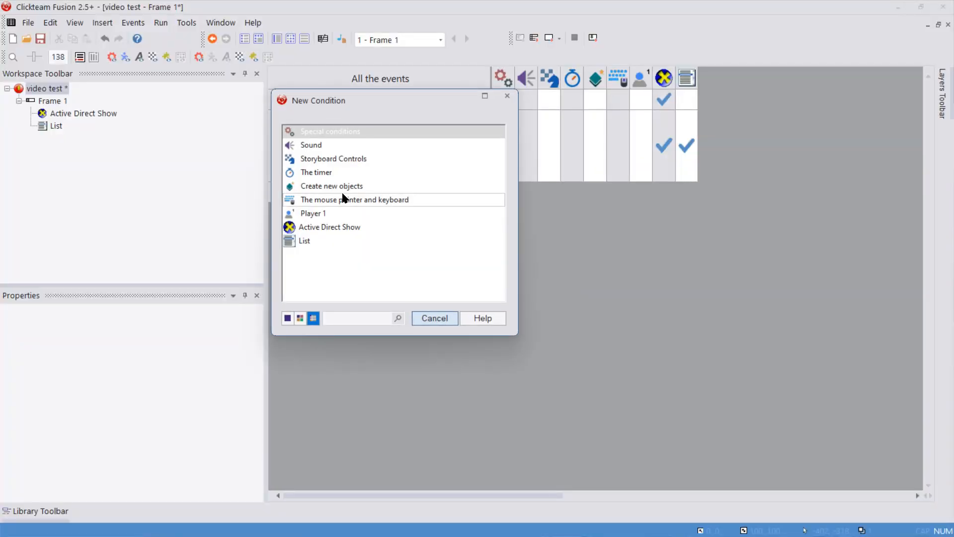
click(343, 199)
mouse_move(387, 217)
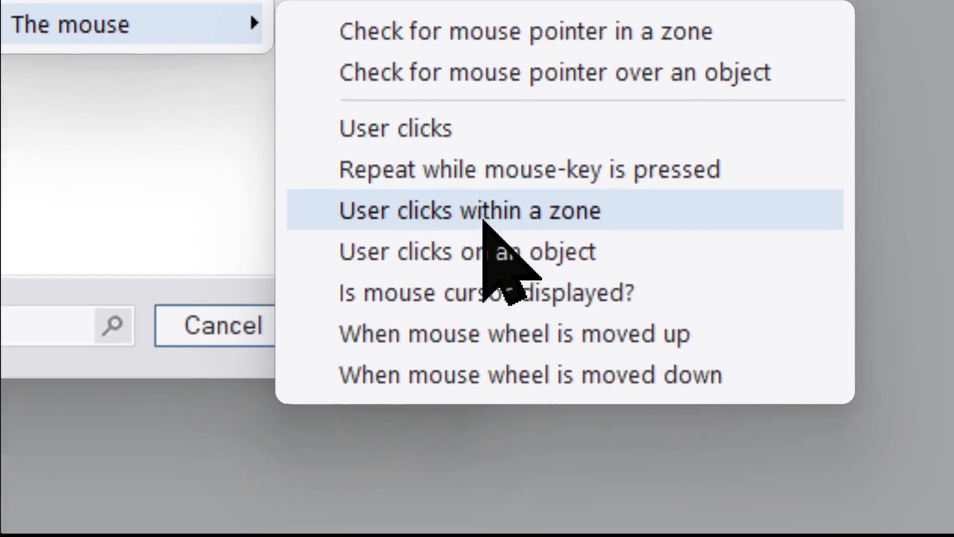
click(485, 233)
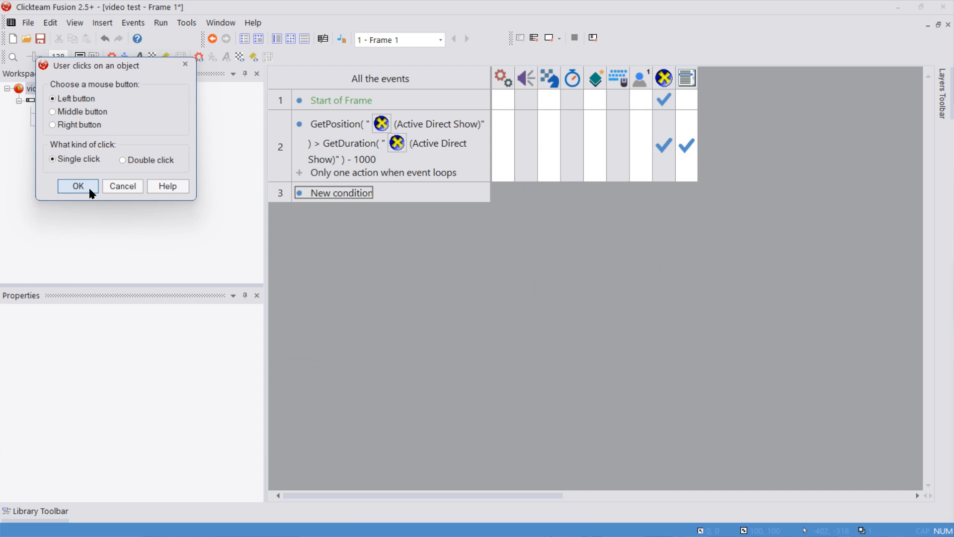
click(78, 186)
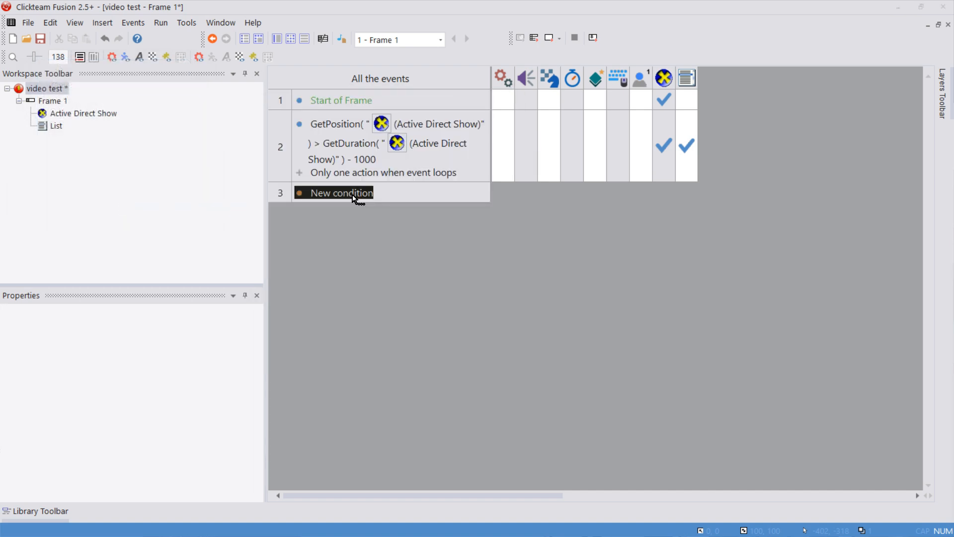
Add an event with the condition that the mouse pointer is over the Active Direct Show object.
click(341, 194)
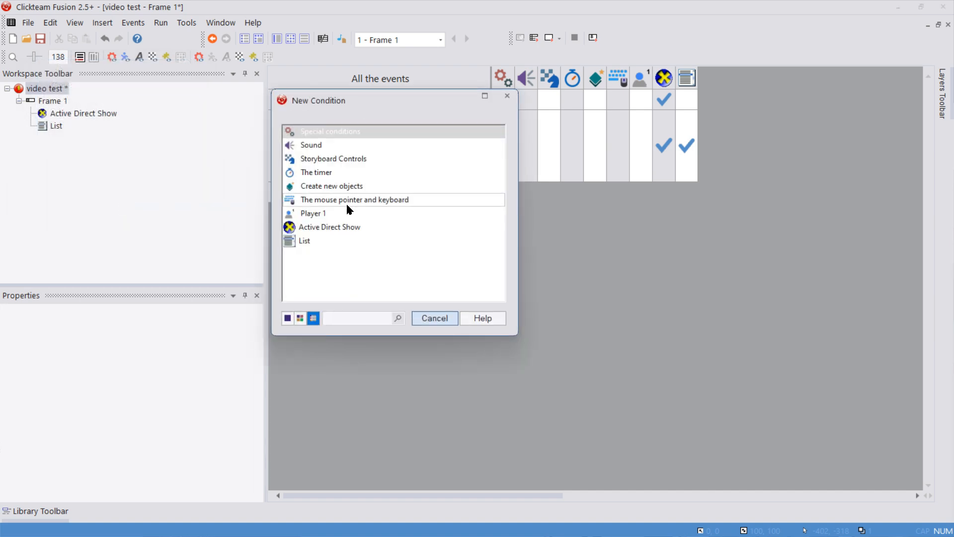
click(335, 200)
mouse_move(384, 227)
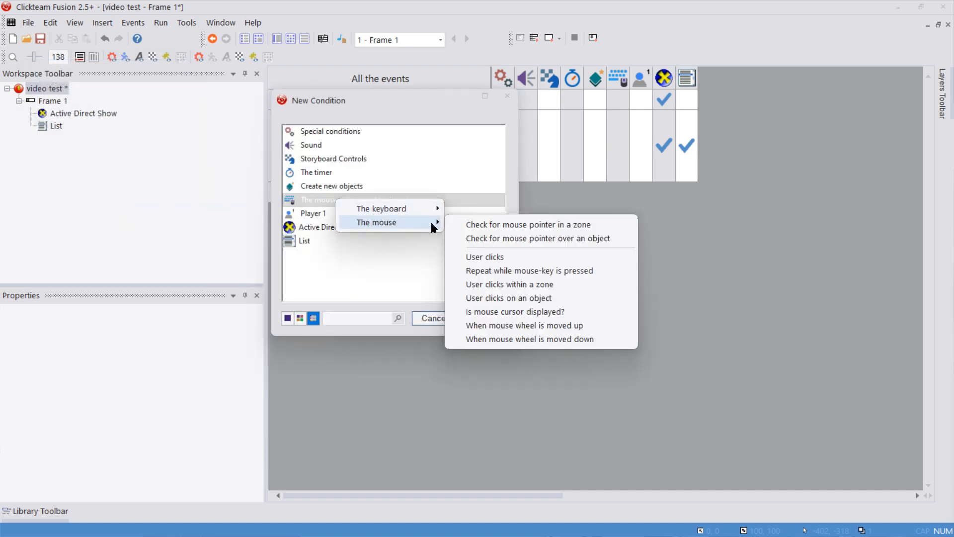
click(508, 237)
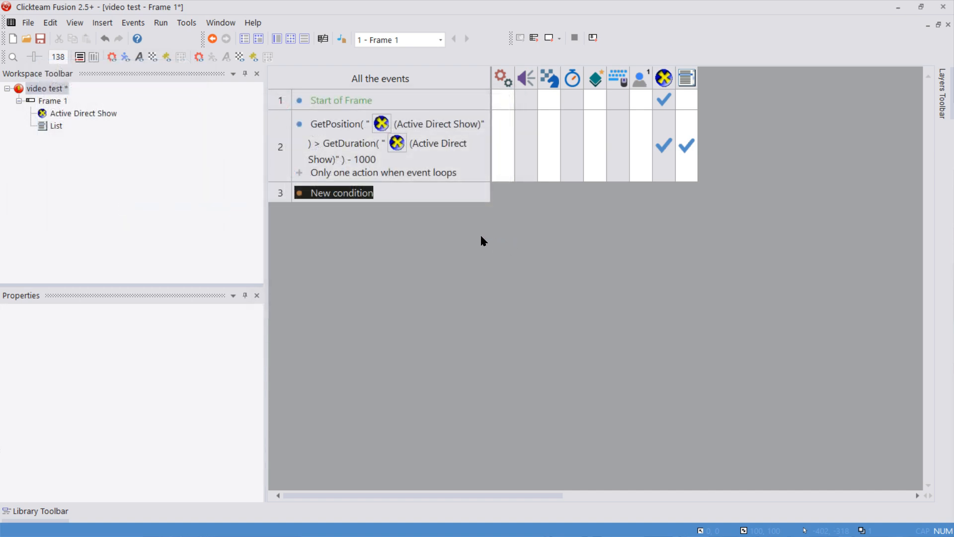
click(305, 130)
Insert a User clicks with left button condition into the mouse pointer event and place it above the pointer-over condition.
right_click(348, 206)
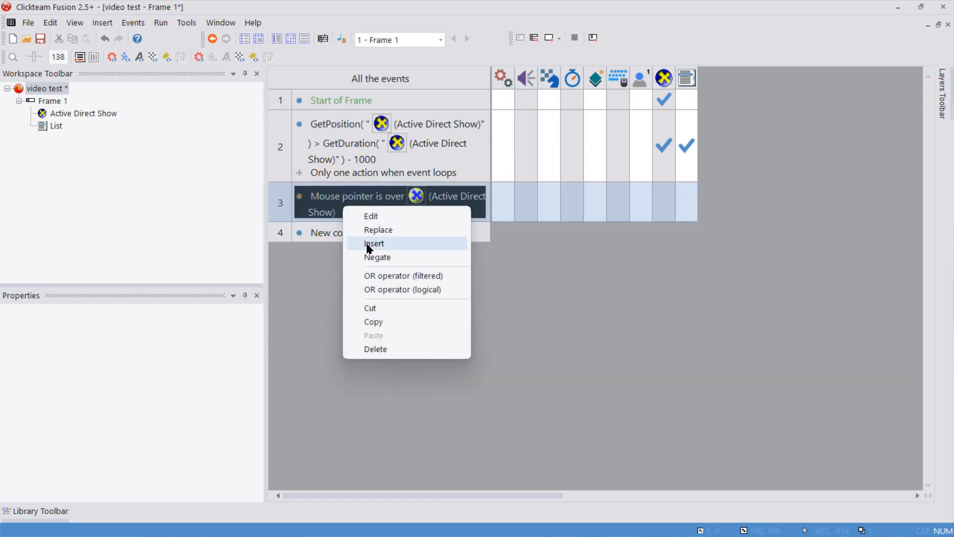
click(368, 243)
click(331, 201)
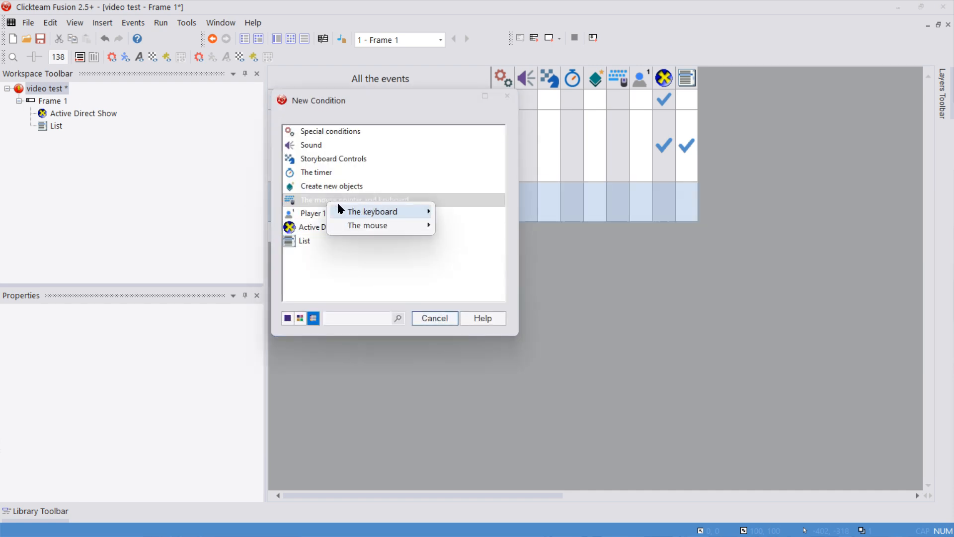
mouse_move(373, 226)
click(475, 253)
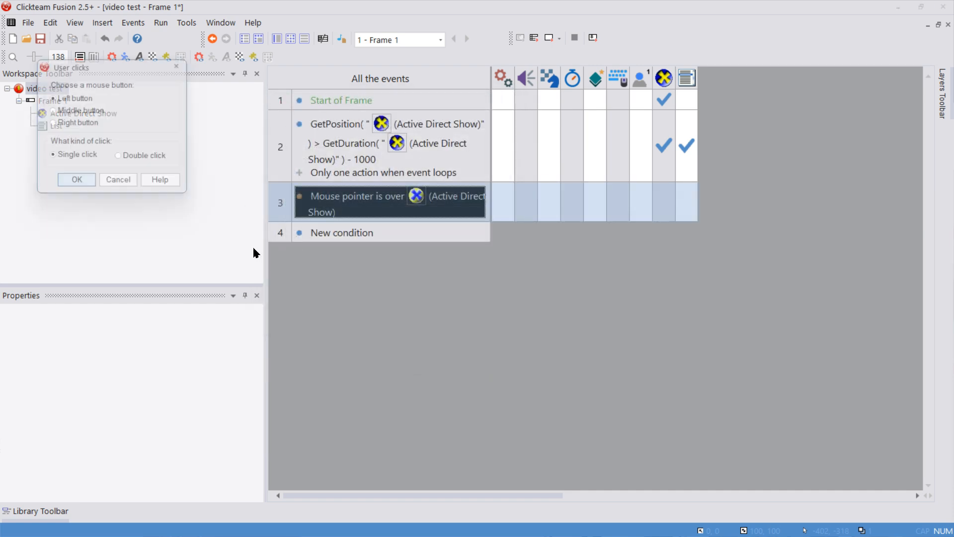
click(78, 185)
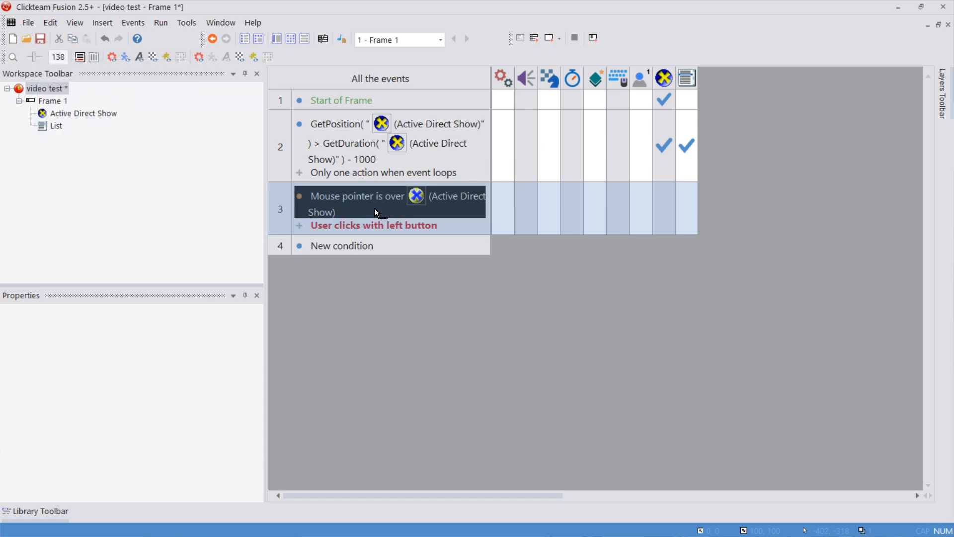
drag(445, 221, 446, 192)
Give the left-click event a flag Toggle action on the Active Direct Show object.
click(666, 211)
mouse_move(741, 133)
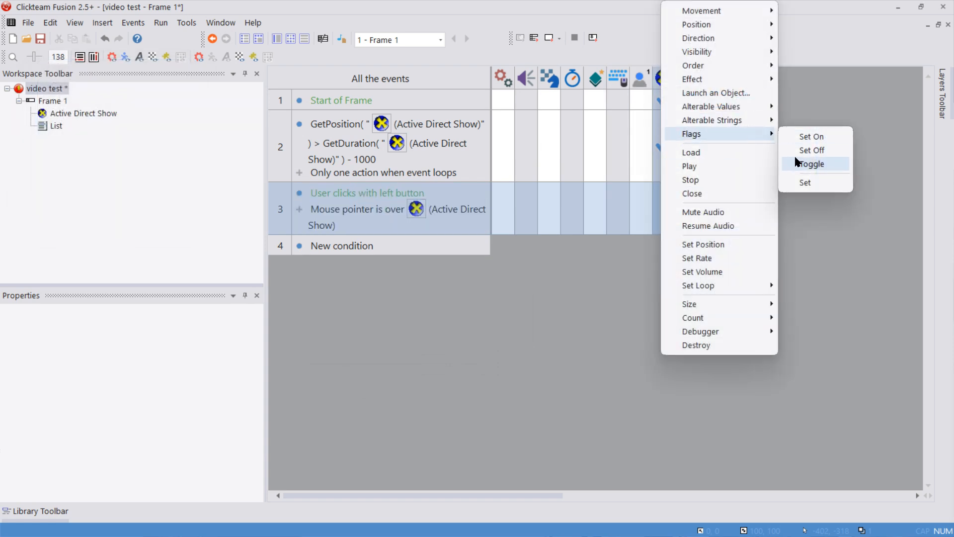
click(795, 155)
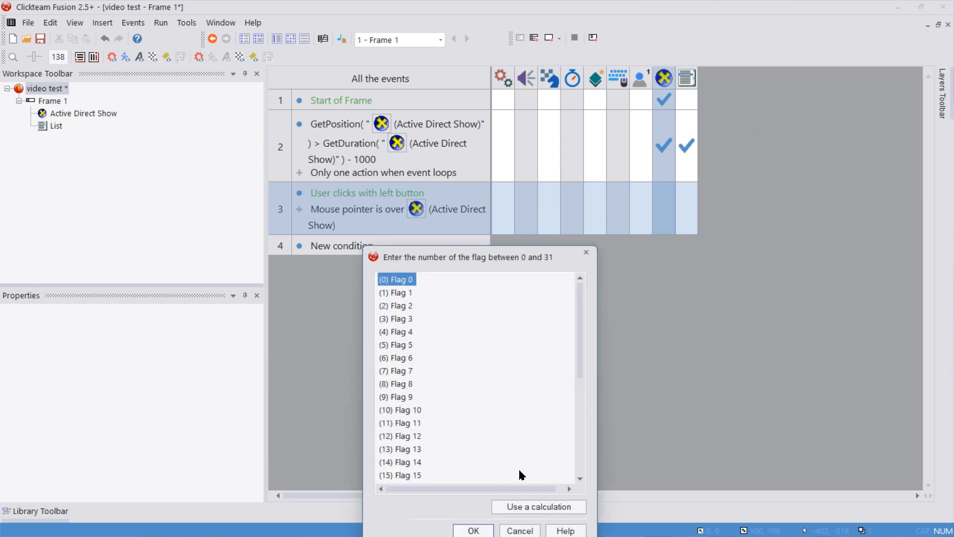
double_click(425, 306)
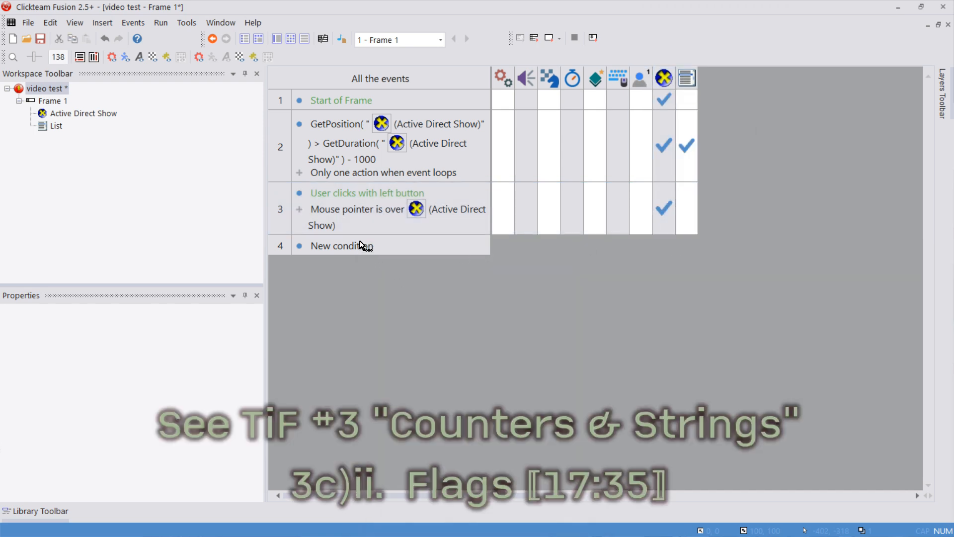
Add an event for Active Direct Show Flag 0 being on, with a Play action on that object.
click(361, 245)
click(348, 226)
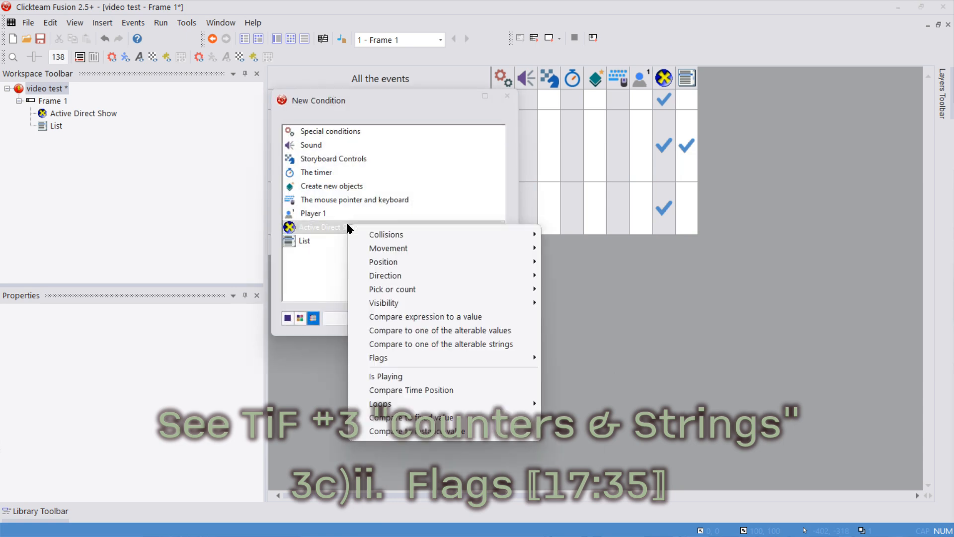
click(564, 354)
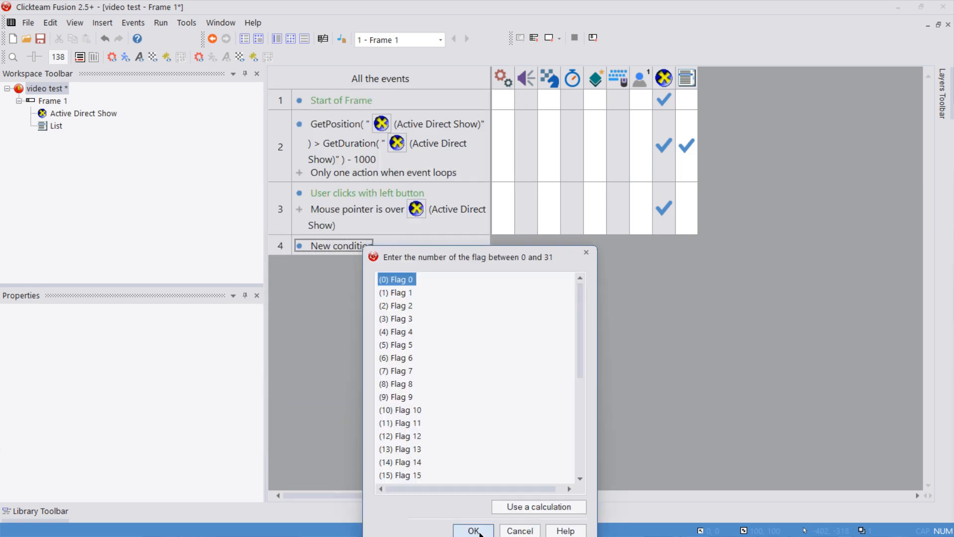
key(Return)
click(661, 248)
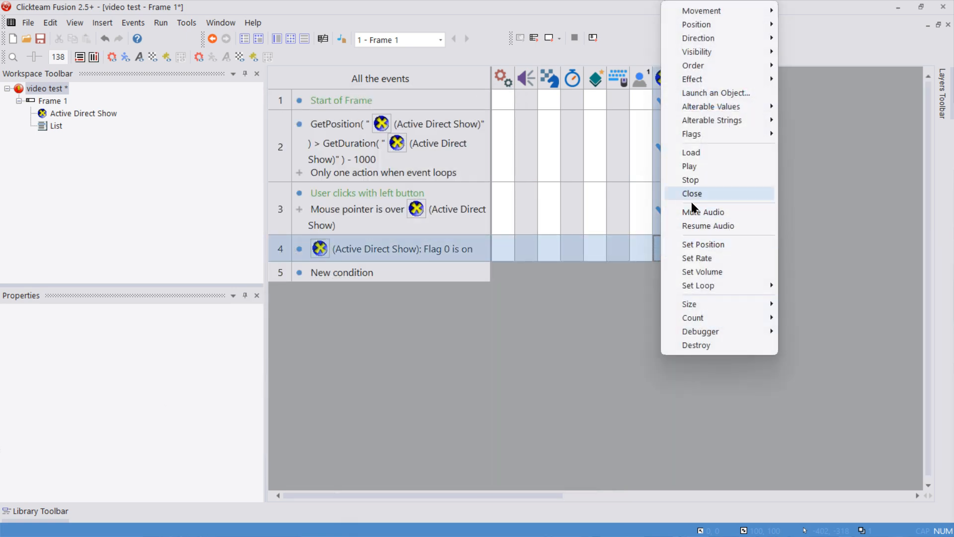
click(696, 171)
Duplicate the Flag 0 condition as a new event, negate it, and give it a Stop action on Active Direct Show.
drag(366, 273, 366, 273)
right_click(354, 276)
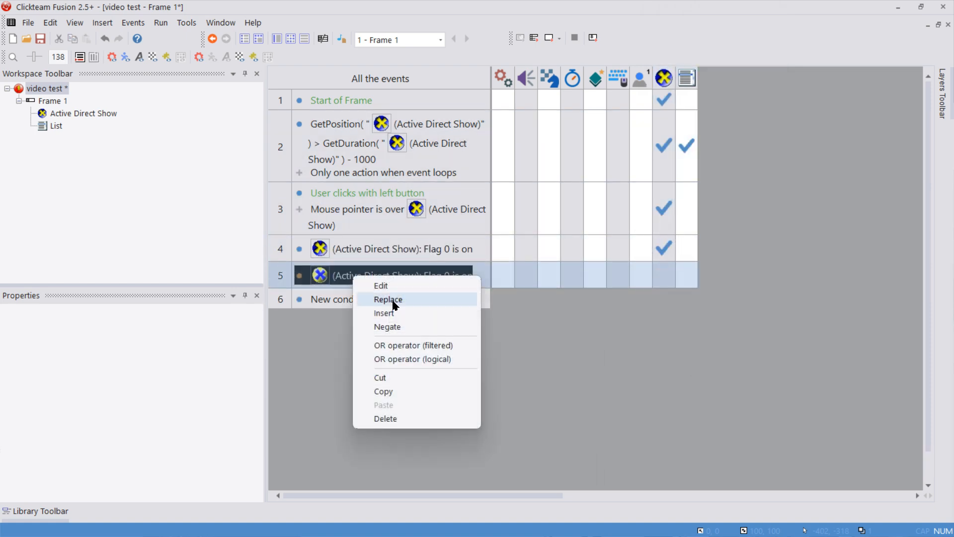
click(402, 327)
click(665, 274)
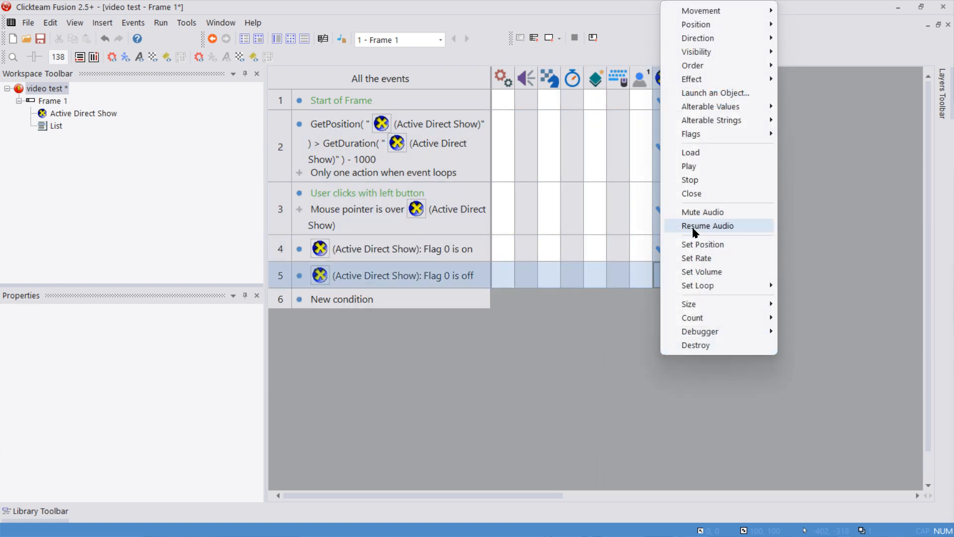
click(706, 180)
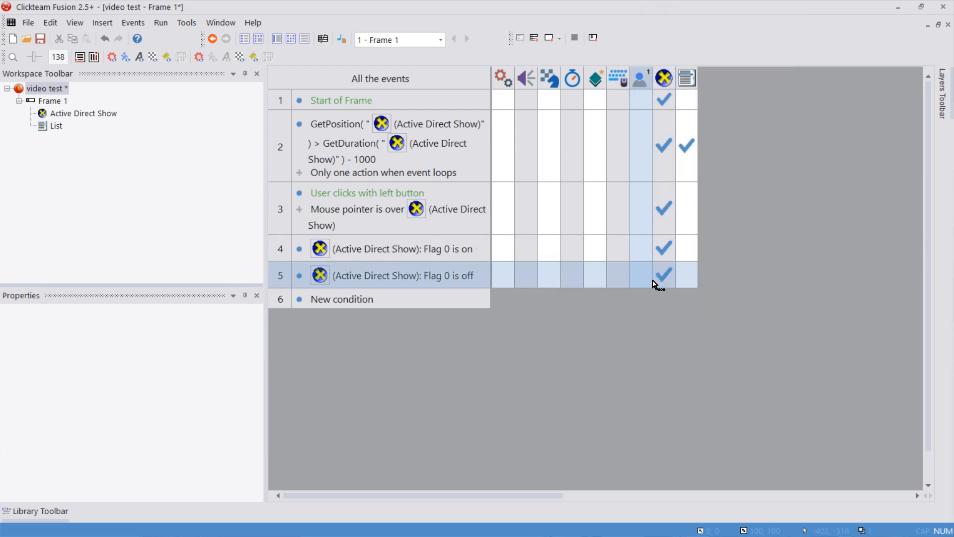
Check the Flag 0 on event's action, run the application to test the video playback, and close it.
mouse_move(668, 257)
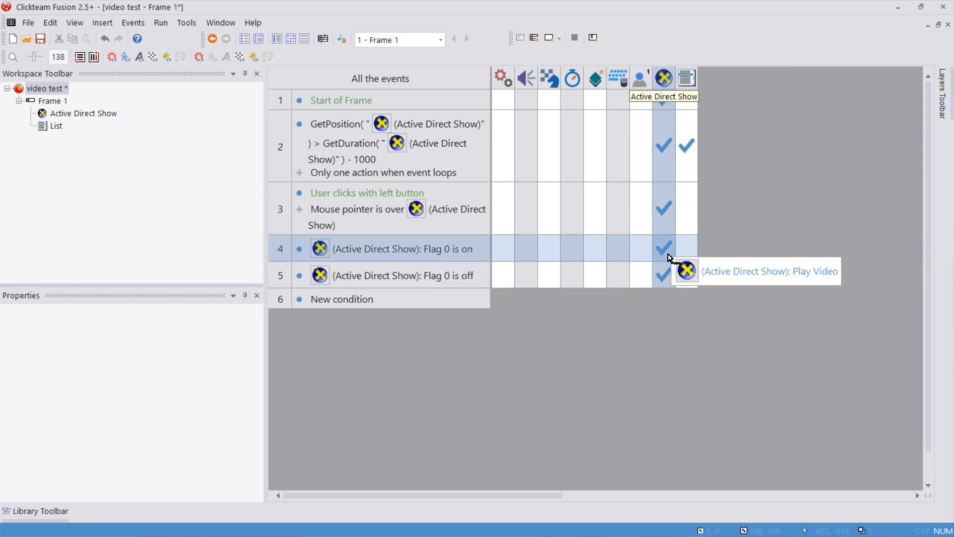
key(F8)
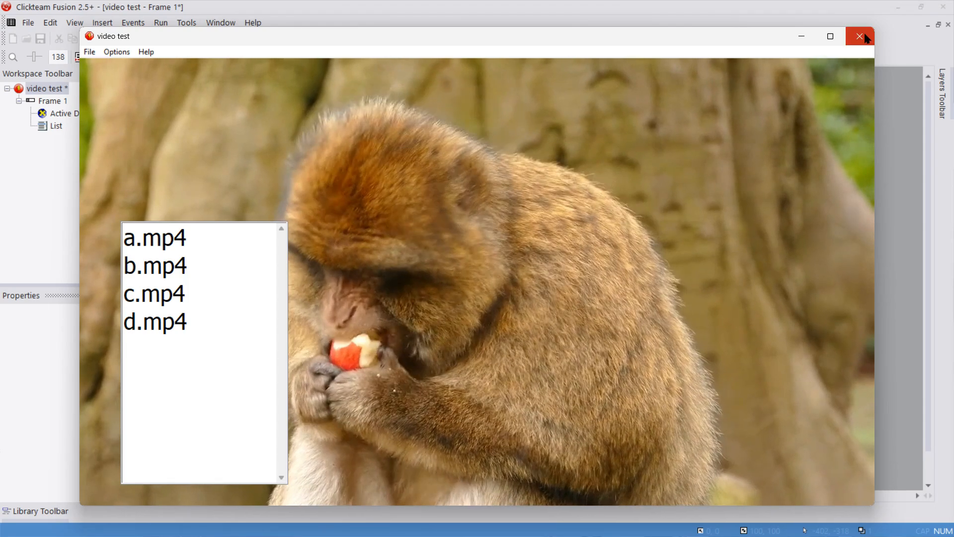
click(864, 35)
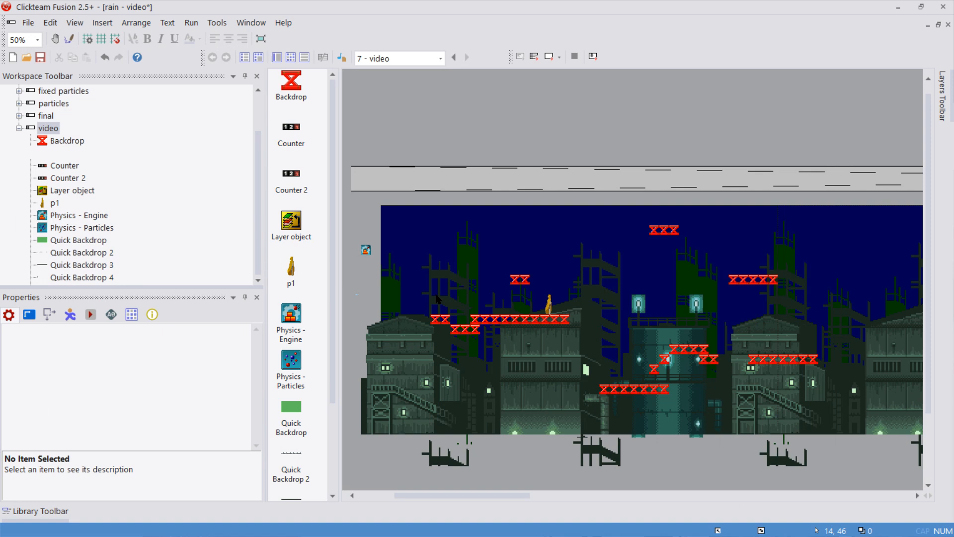
Paste the Active Direct Show object into the video frame and set it to Stretch at position 0, 0 with size 1280 by 720.
key(ctrl+v)
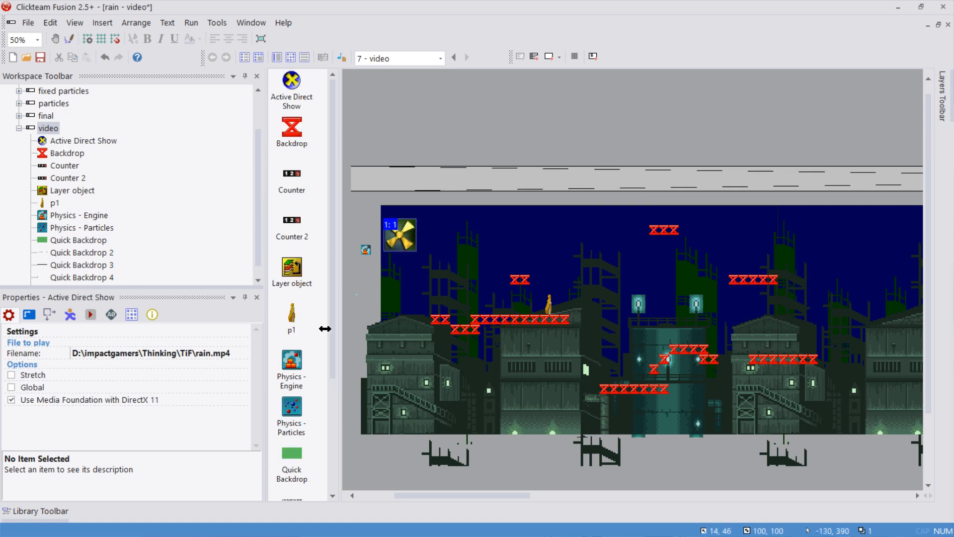
click(11, 375)
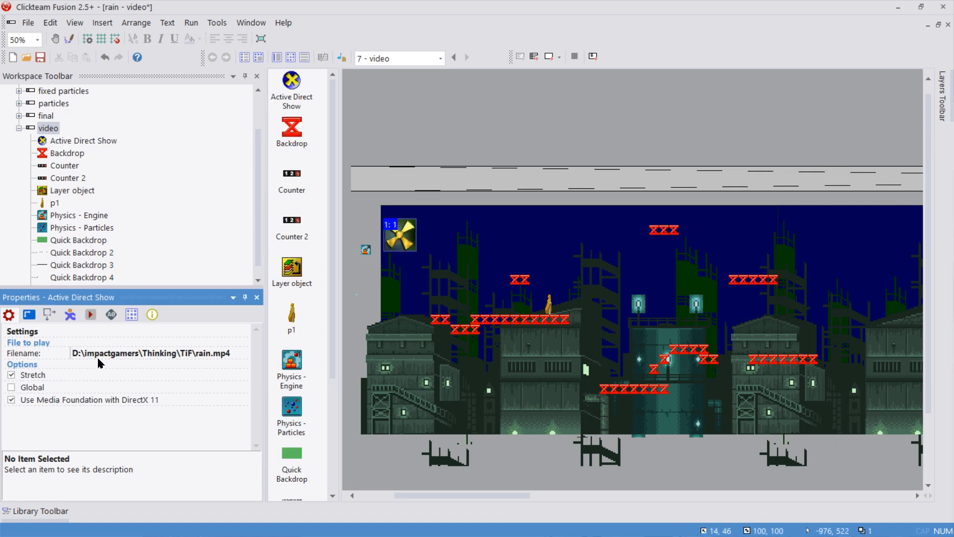
click(49, 315)
click(95, 353)
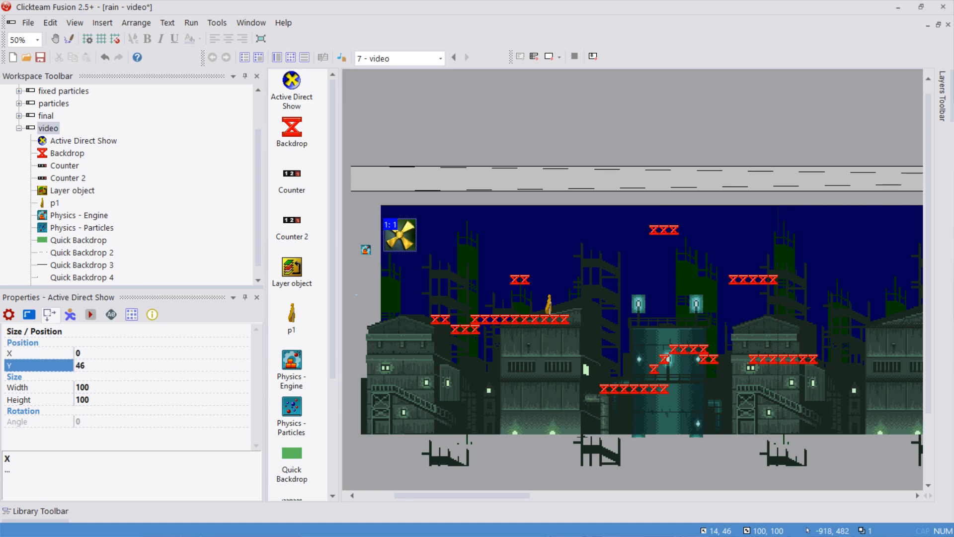
text(1280)
key(Tab)
text(720)
key(Return)
View the video frame's events and run the frame, moving the character around and jumping in front of the video background.
key(ctrl+e)
mouse_move(583, 287)
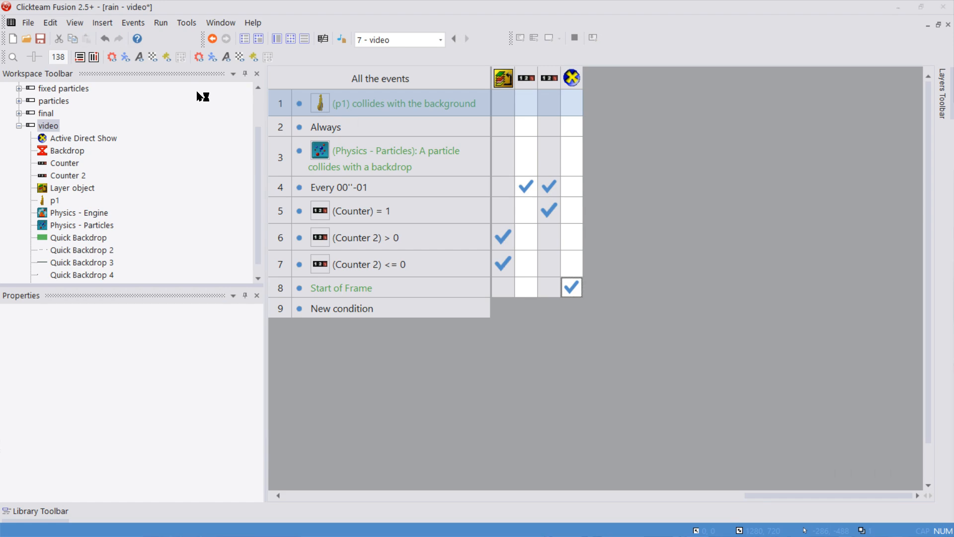
key(F7)
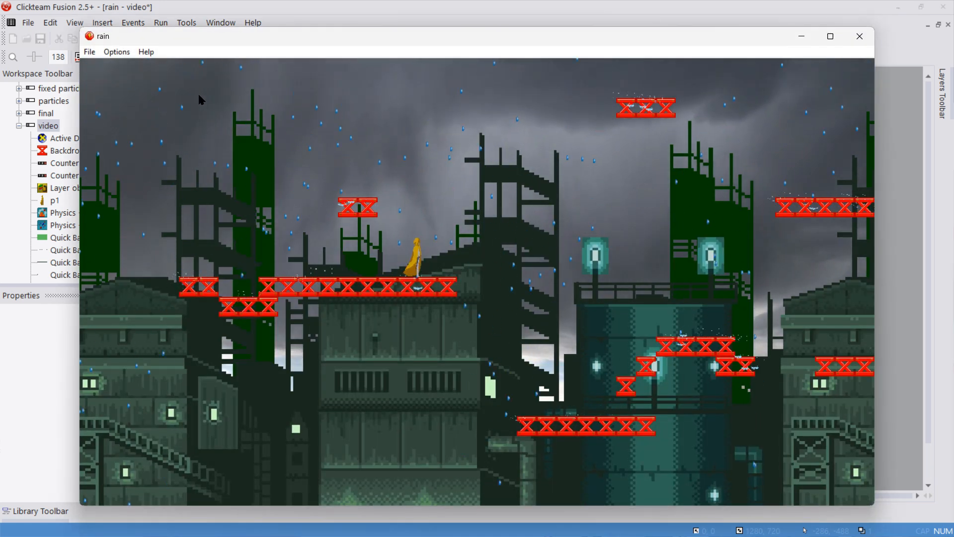
key(Left)
key(Right)
key(shift)
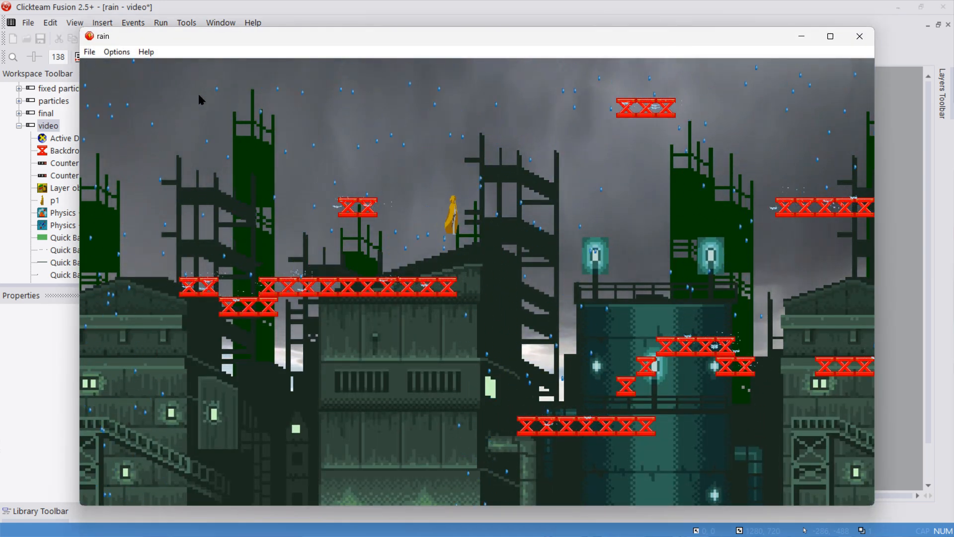
key(Right)
key(shift)
key(shift)
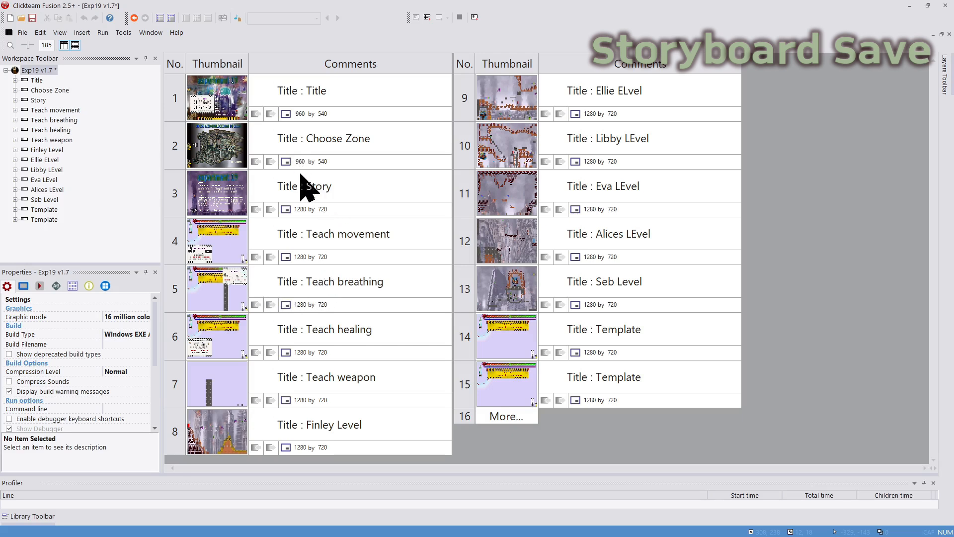
click(528, 256)
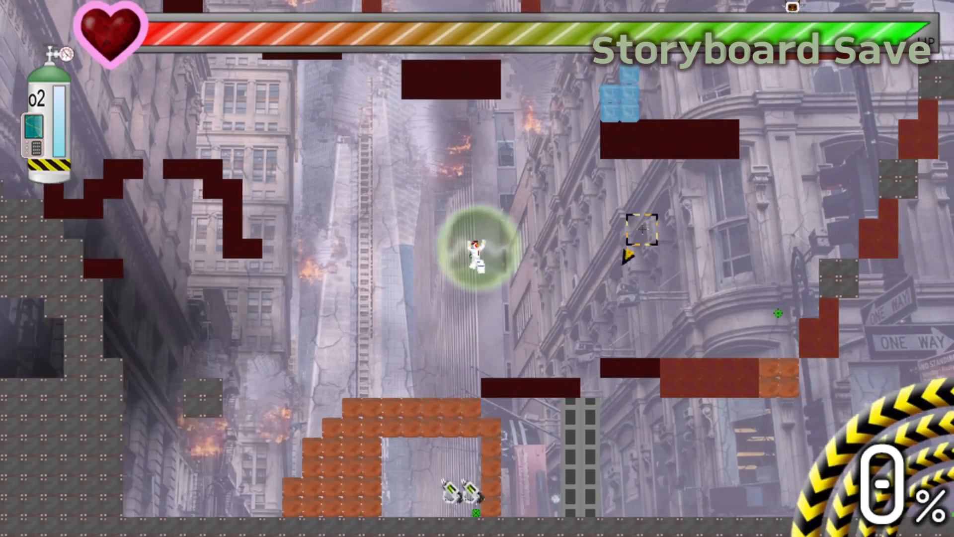
key(d)
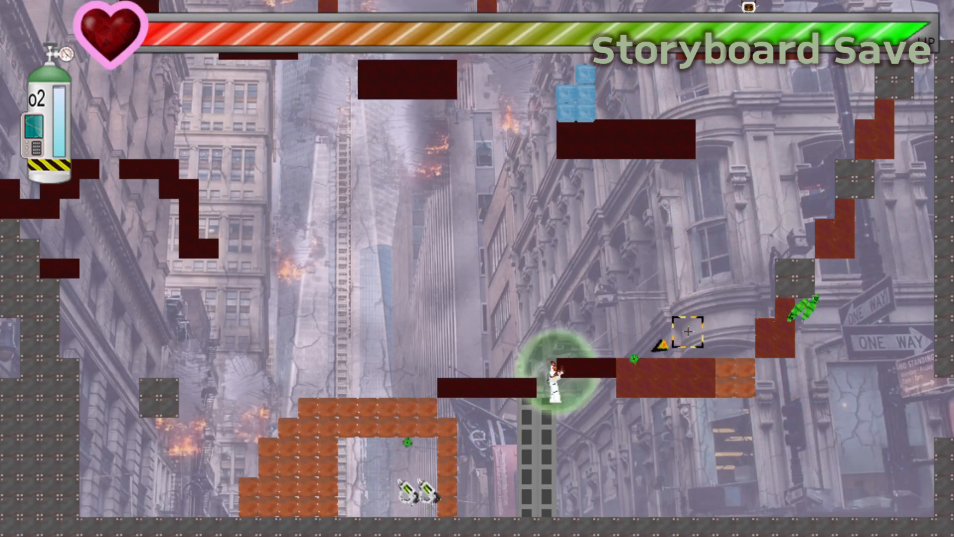
key(w)
key(a)
click(636, 380)
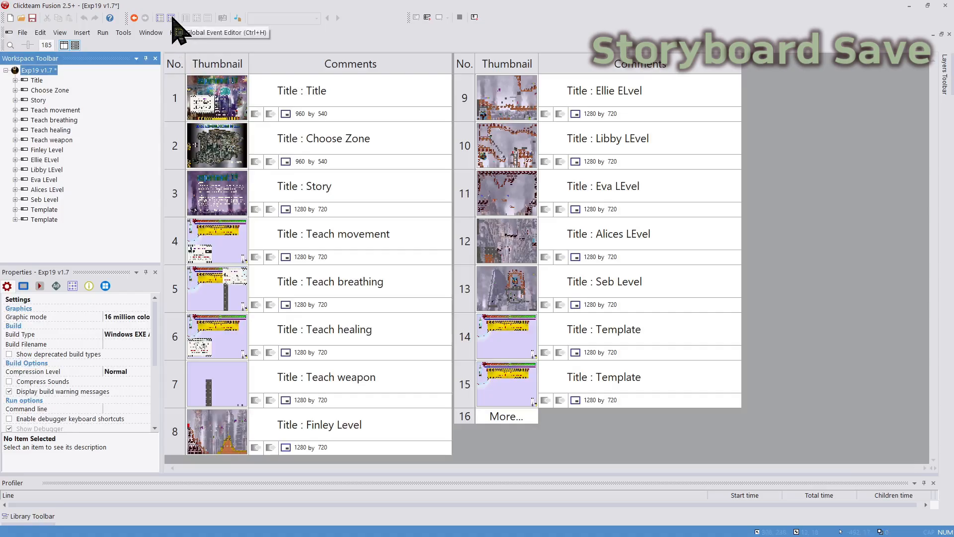
Add a global event with the condition Upon pressing "S".
click(171, 18)
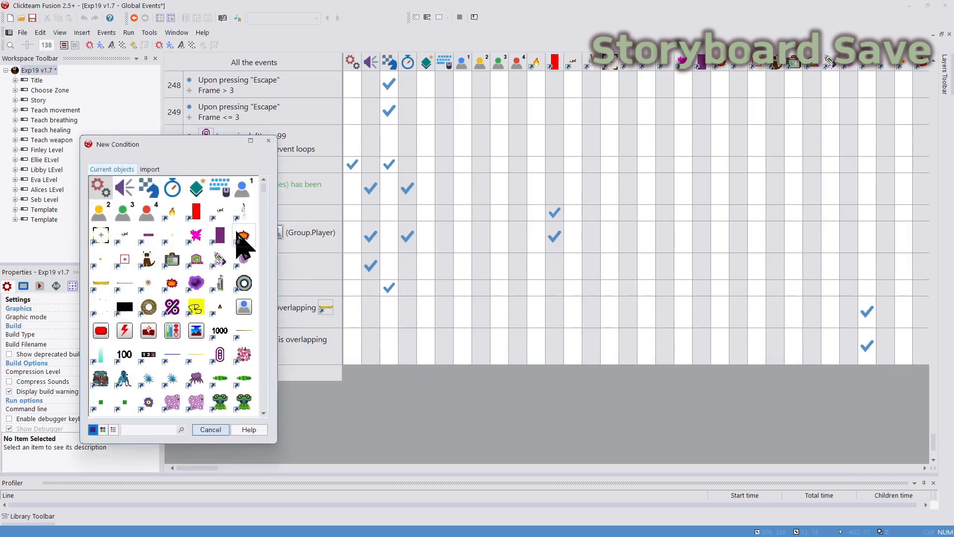
click(217, 189)
mouse_move(228, 198)
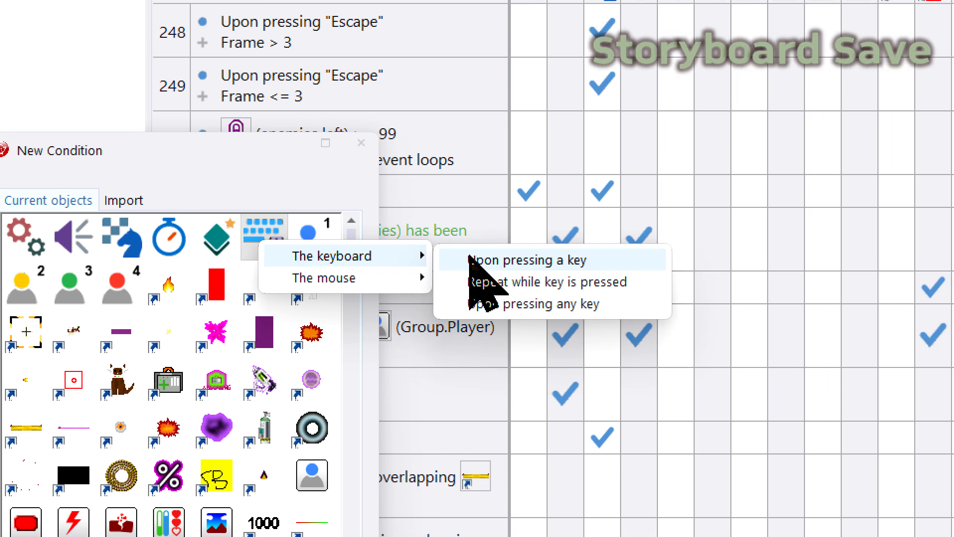
click(479, 265)
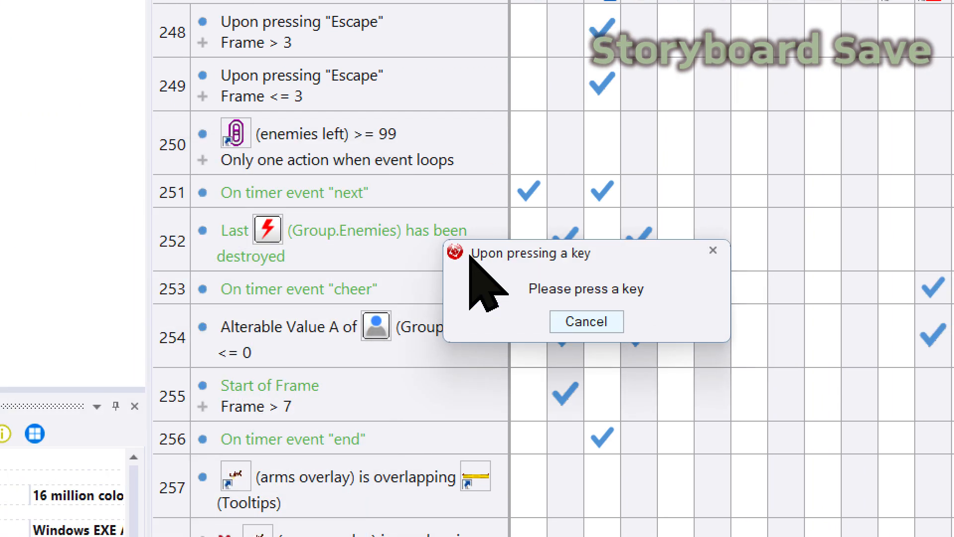
key(s)
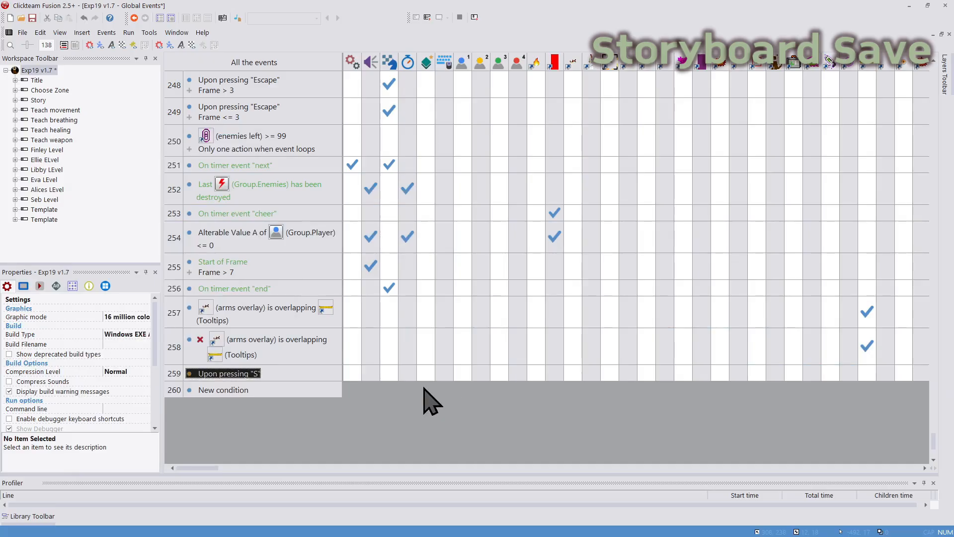
Give the "S" key event the Storyboard Controls action Save frame position.
click(392, 375)
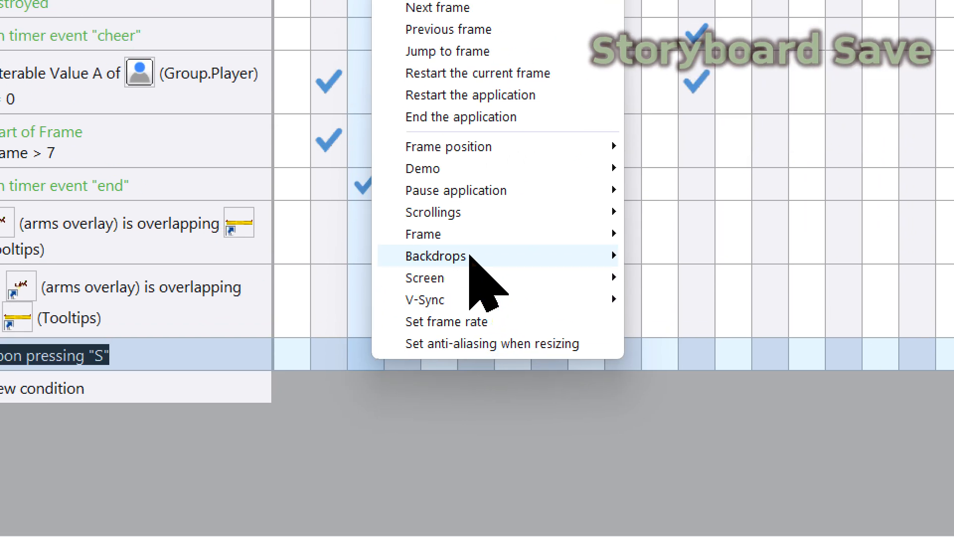
mouse_move(500, 150)
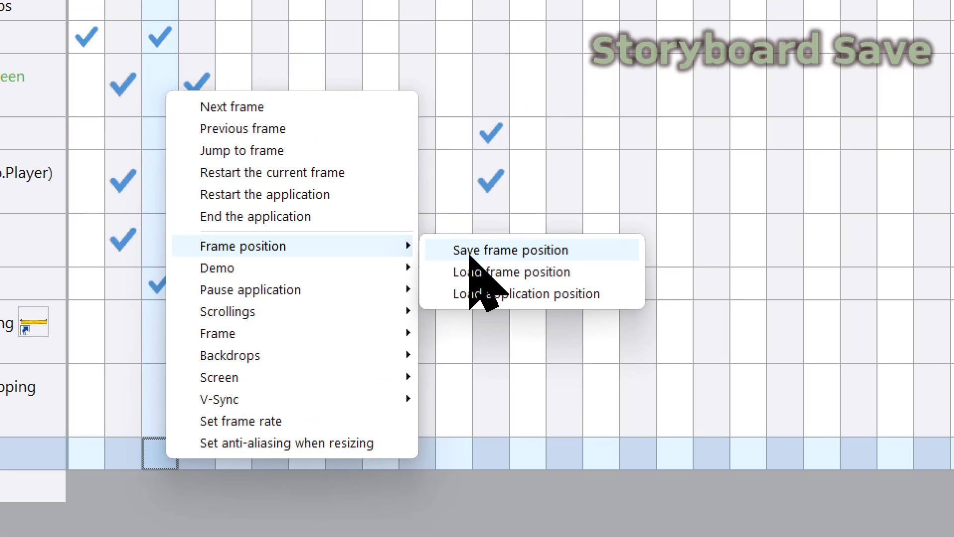
click(645, 258)
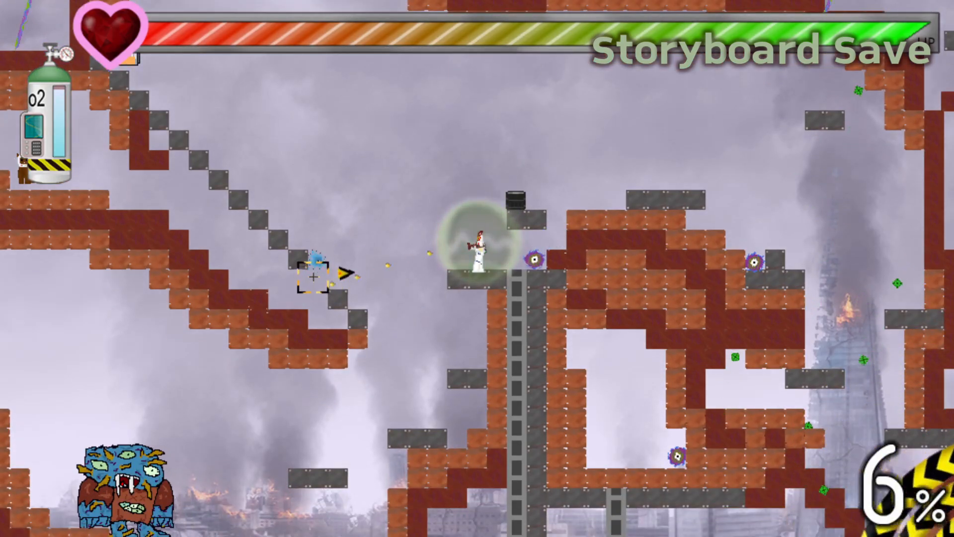
Trigger the save in the running game and store the application position as game save.
key(ctrl+s)
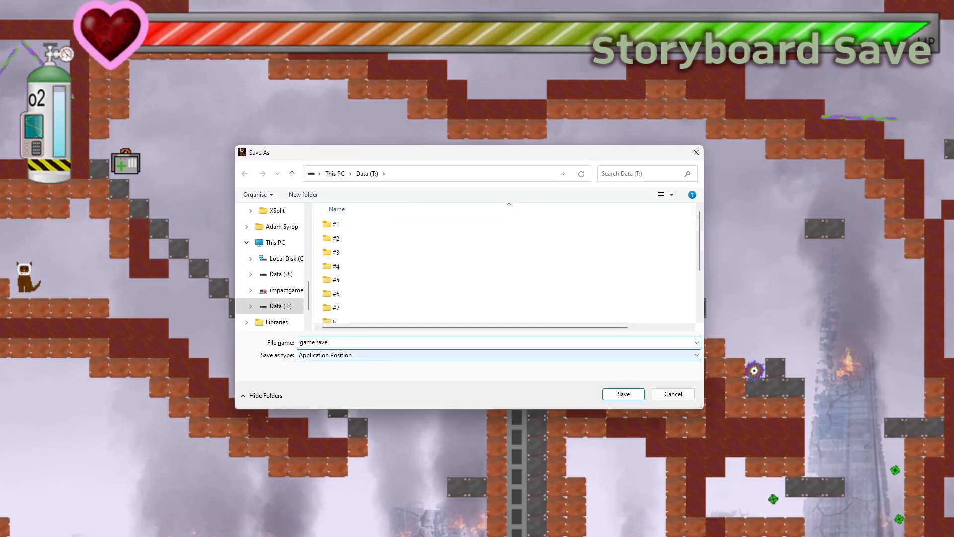
key(Return)
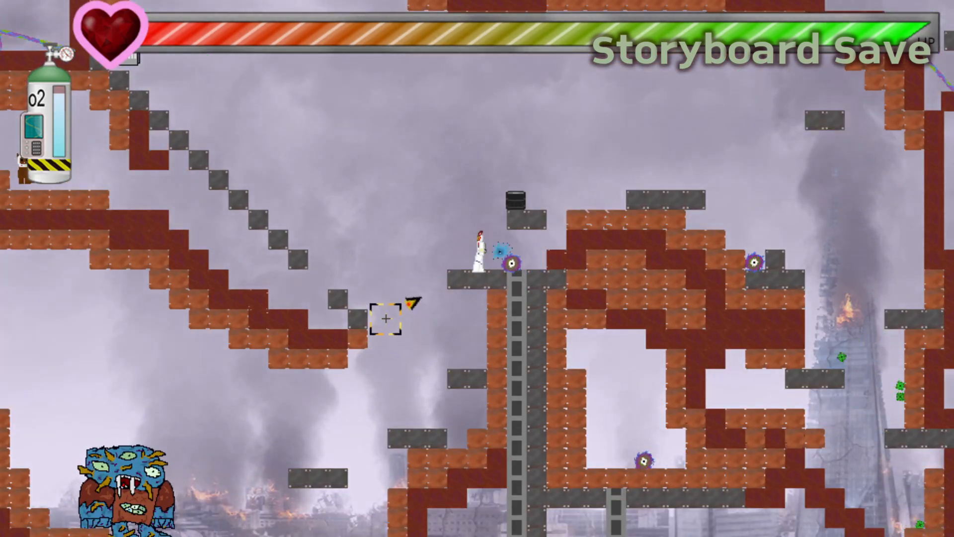
Close the running game and set the Save frame position path to Appdir$+"save.mfs", accepting the default version number.
key(alt+F4)
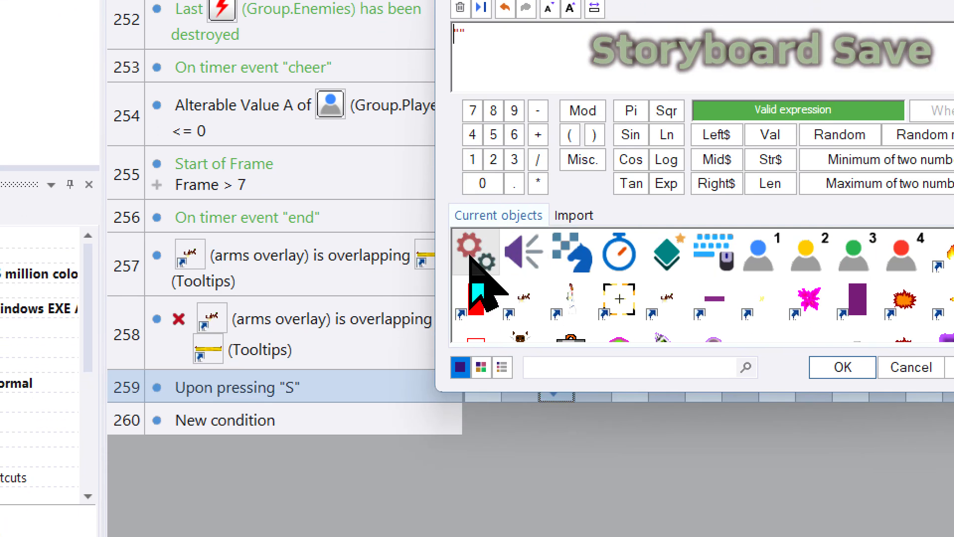
click(348, 308)
mouse_move(579, 358)
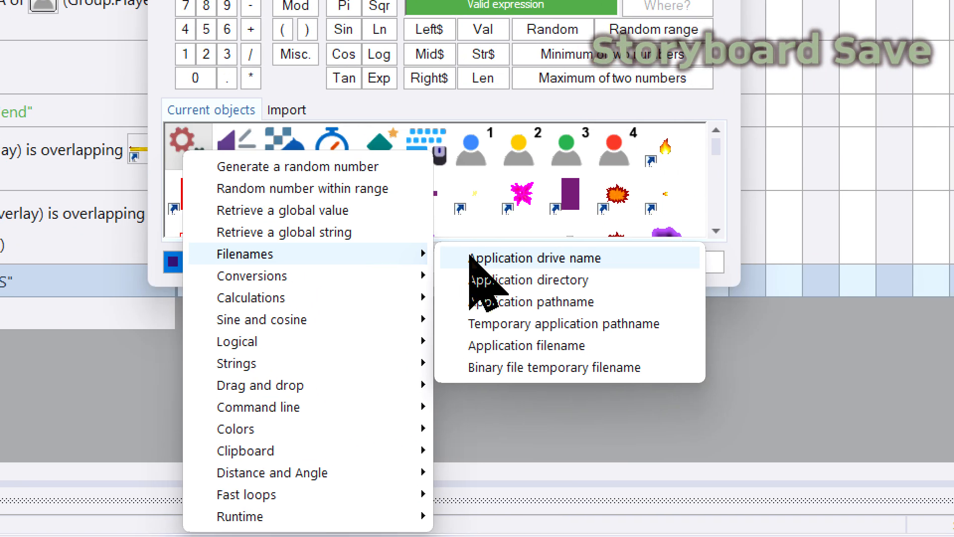
click(770, 386)
text(+)
key(Right)
text(save.mfs)
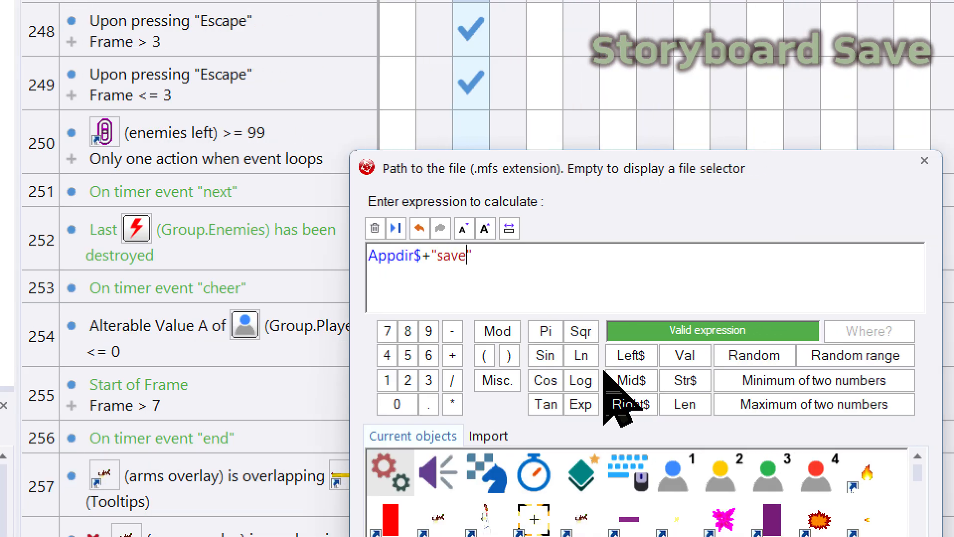
key(Return)
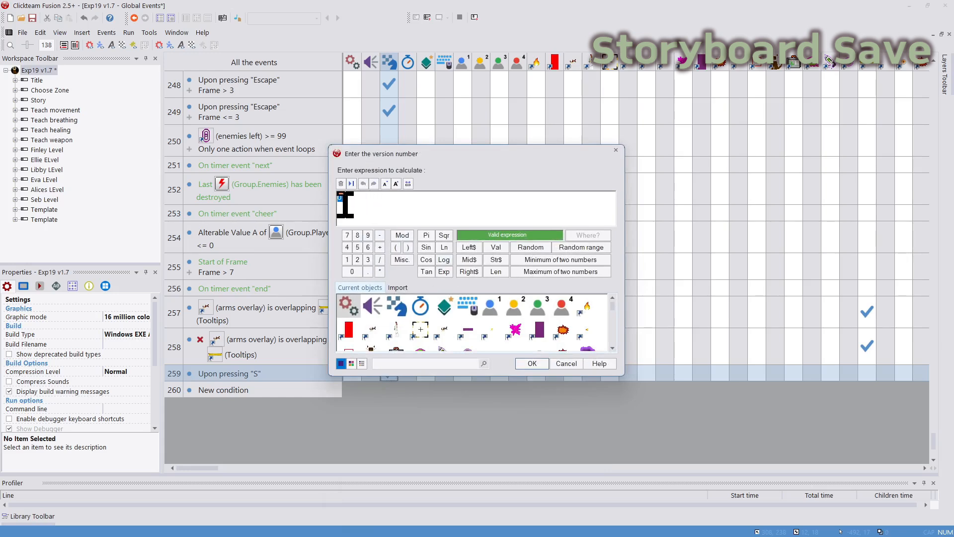
click(532, 363)
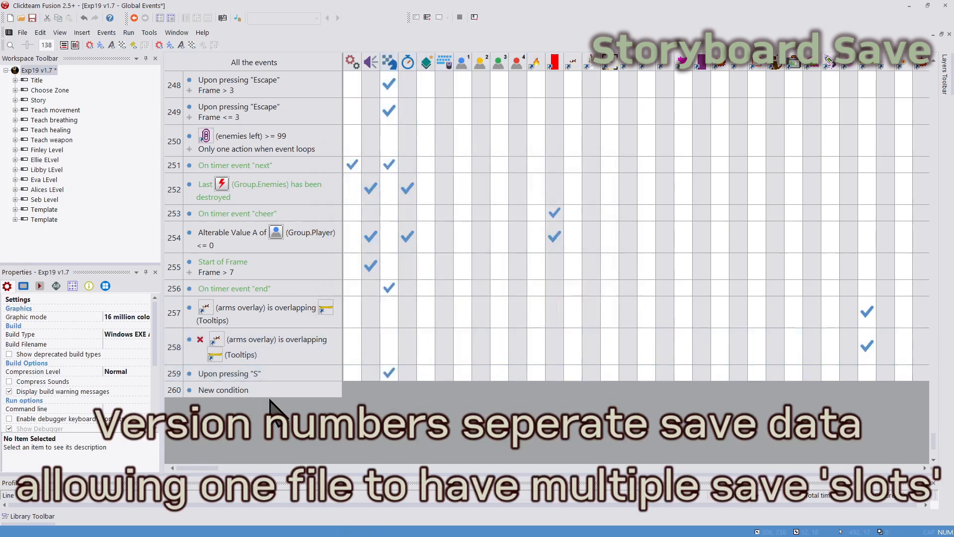
Add a global event with the condition Upon pressing "L".
double_click(245, 391)
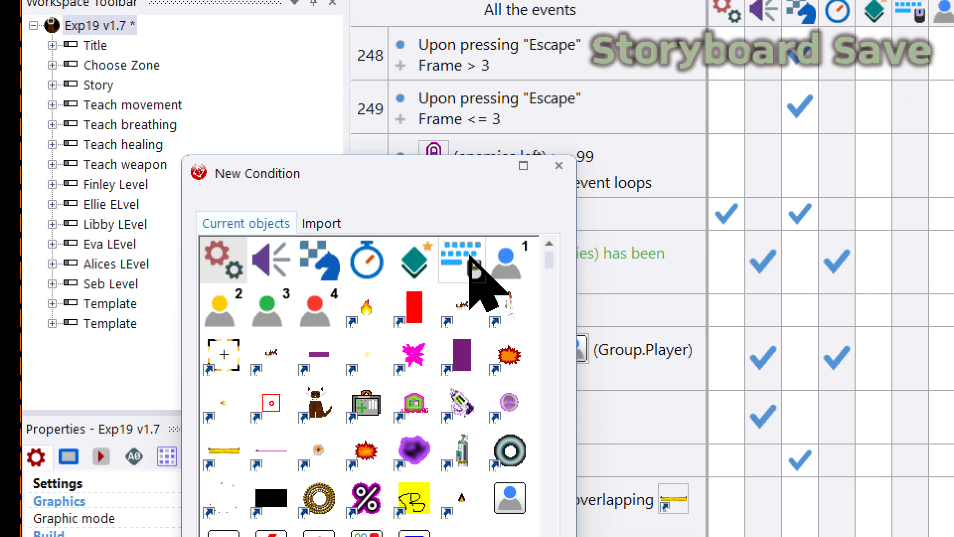
click(462, 259)
mouse_move(507, 278)
click(745, 276)
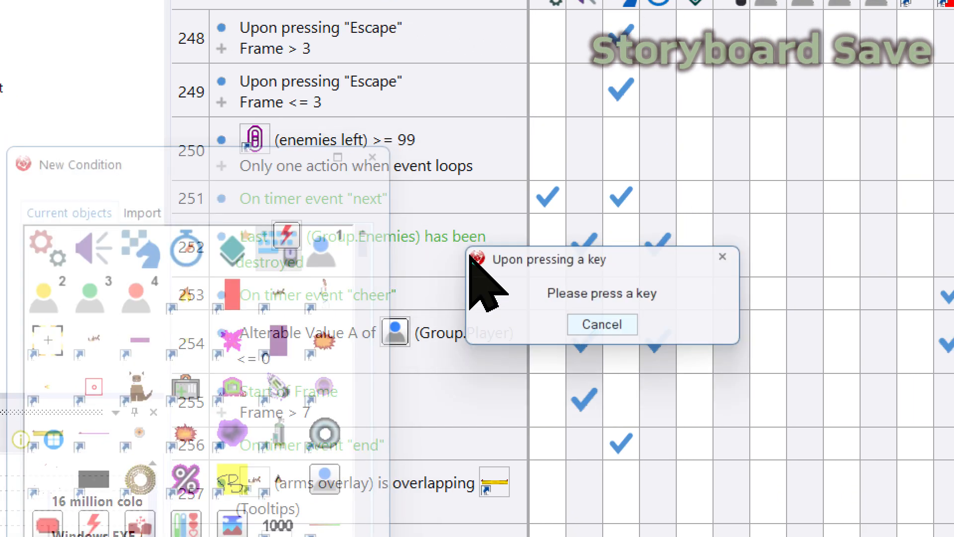
key(l)
Give the "L" key event the Storyboard Controls action Load frame position, using a filename expression with the application directory.
click(471, 252)
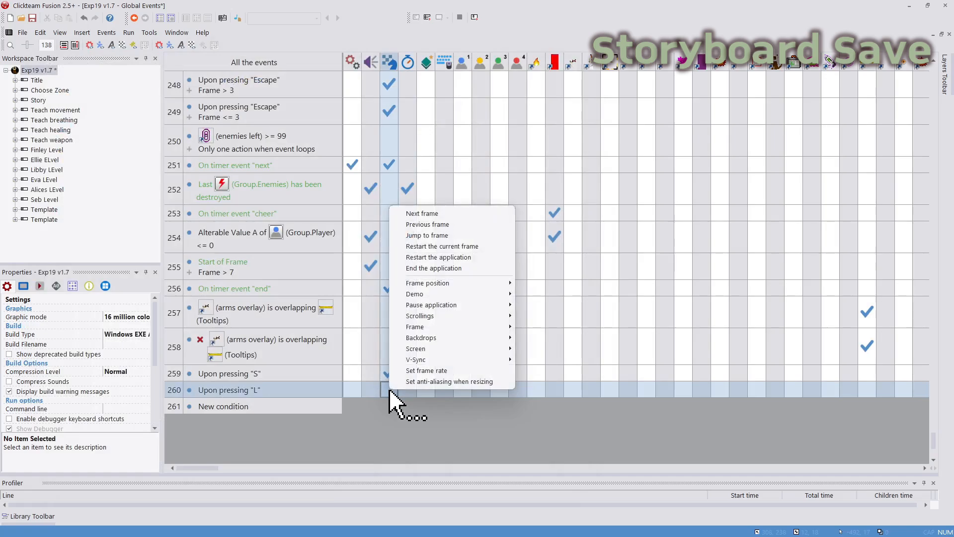
mouse_move(489, 284)
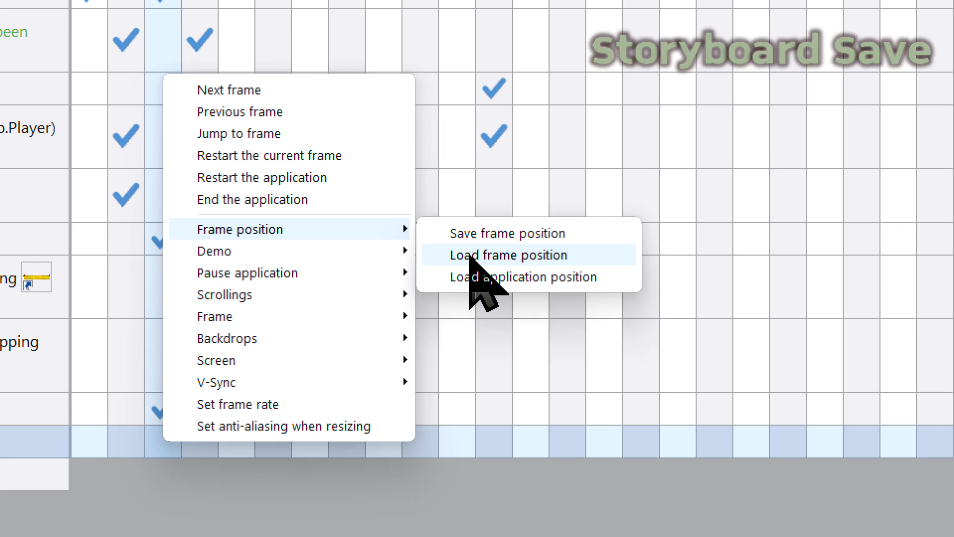
click(540, 295)
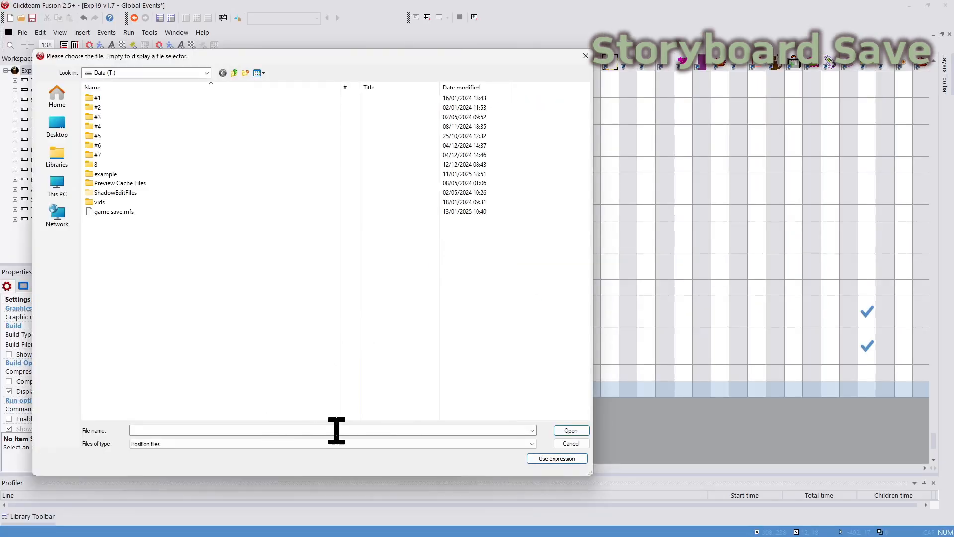
click(557, 459)
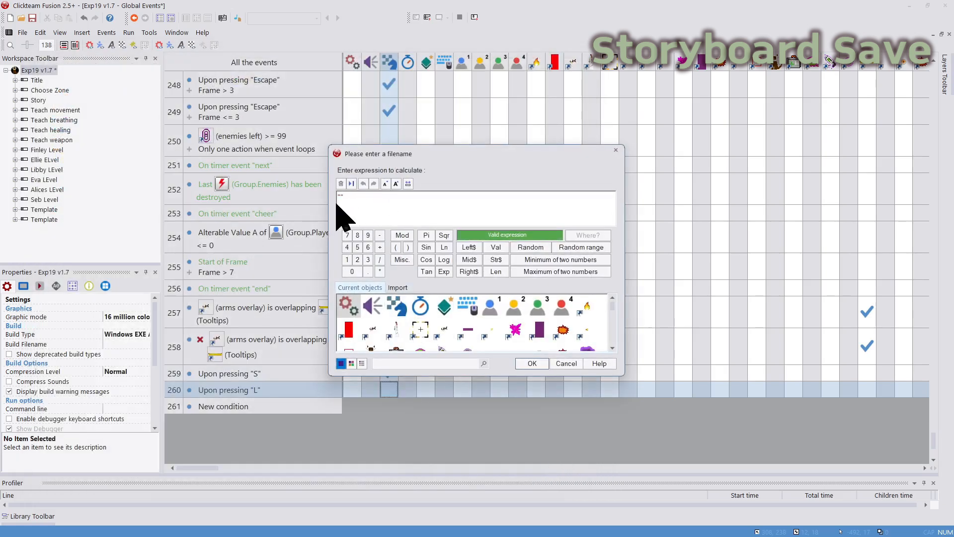
click(343, 307)
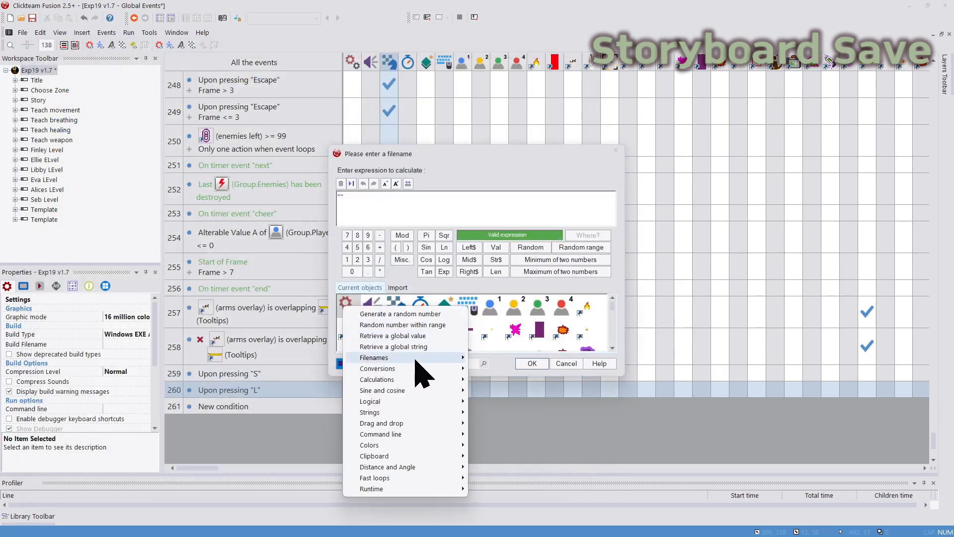
mouse_move(416, 356)
click(519, 371)
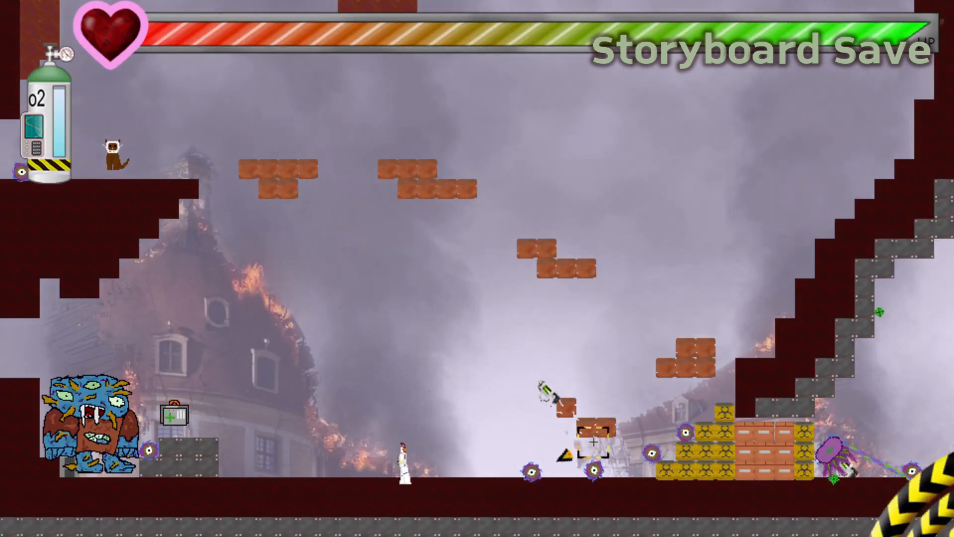
Test the keys in the running game: save the position, move the character away and jump, and load the saved position.
key(s)
key(a)
key(w)
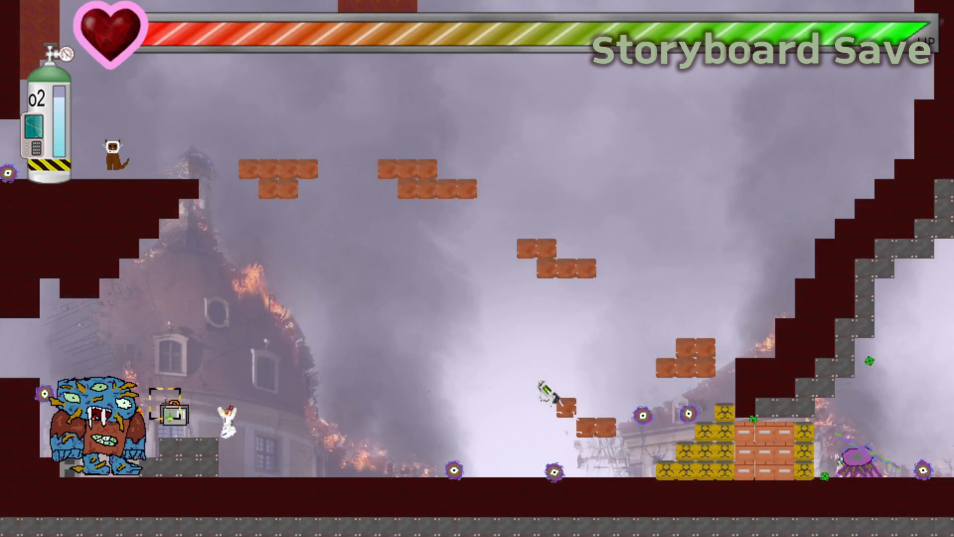
key(l)
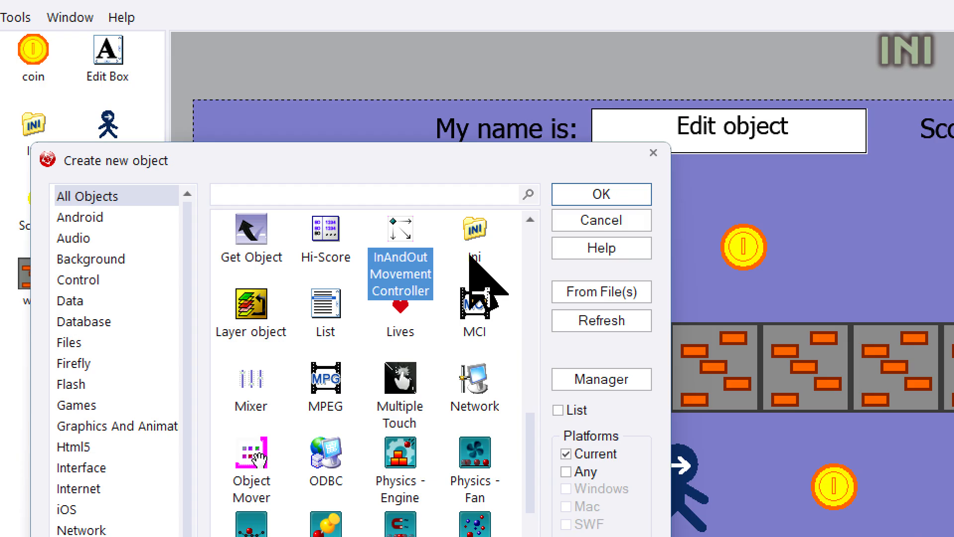
Look up the Ini object among the object types and set the frame's Ini object to use the file save.ini.
click(470, 254)
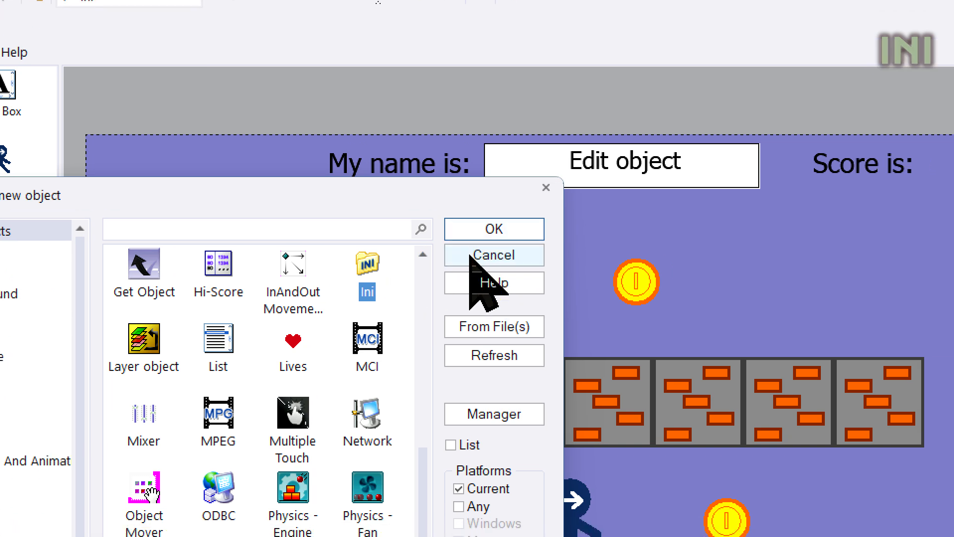
click(494, 229)
text(sa)
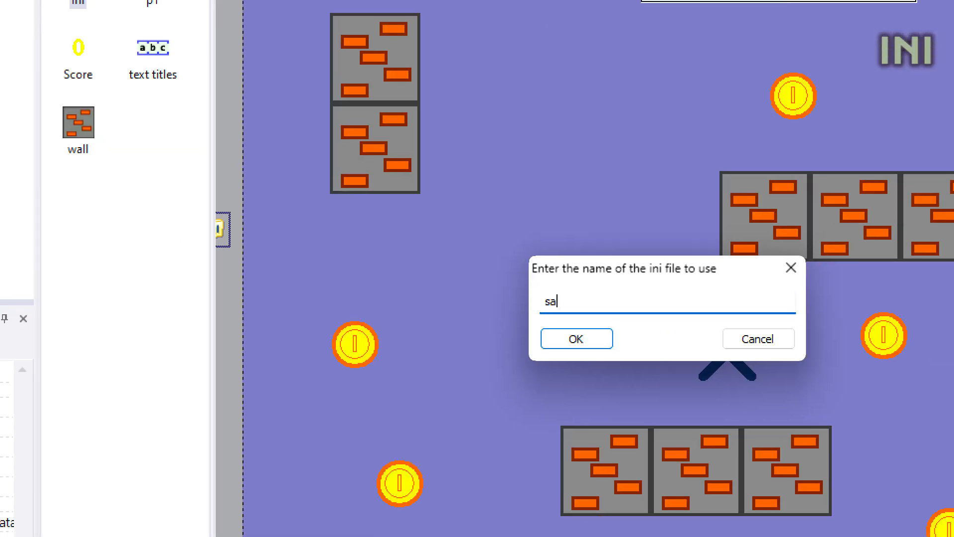
text(ve.ini)
key(Return)
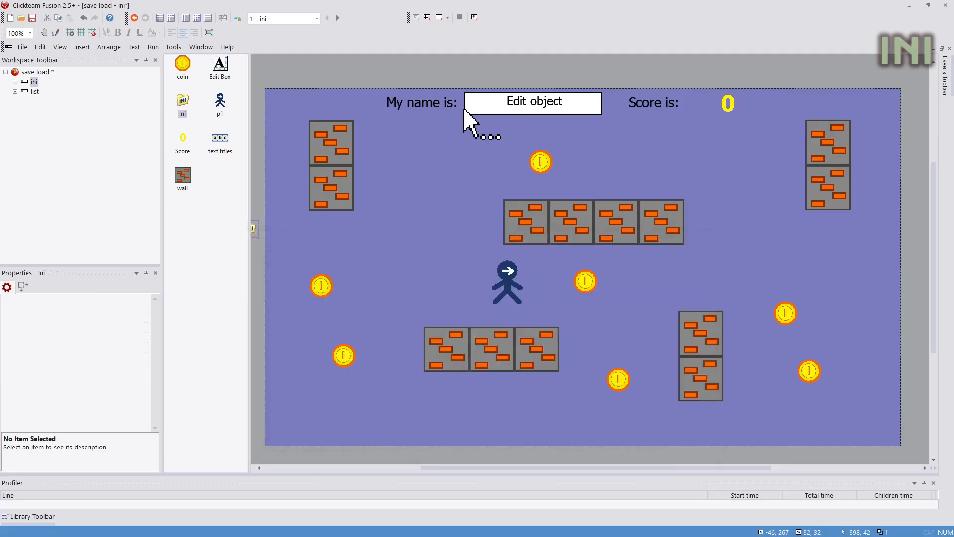
click(463, 109)
click(474, 66)
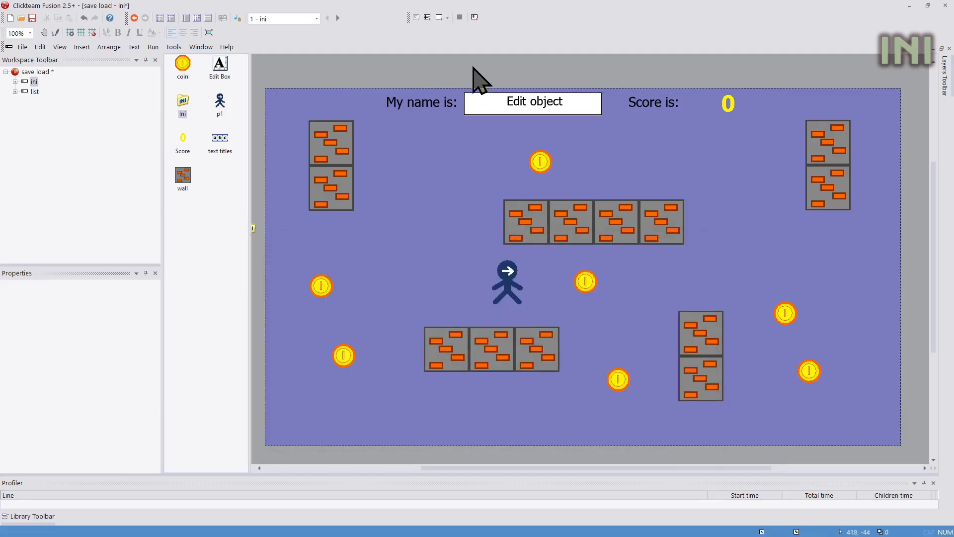
click(495, 108)
double_click(466, 160)
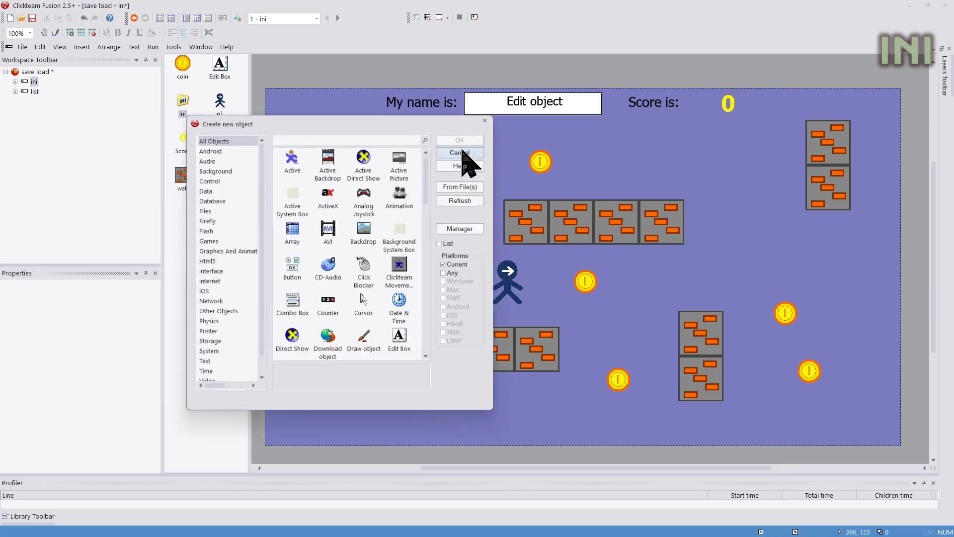
text(dd)
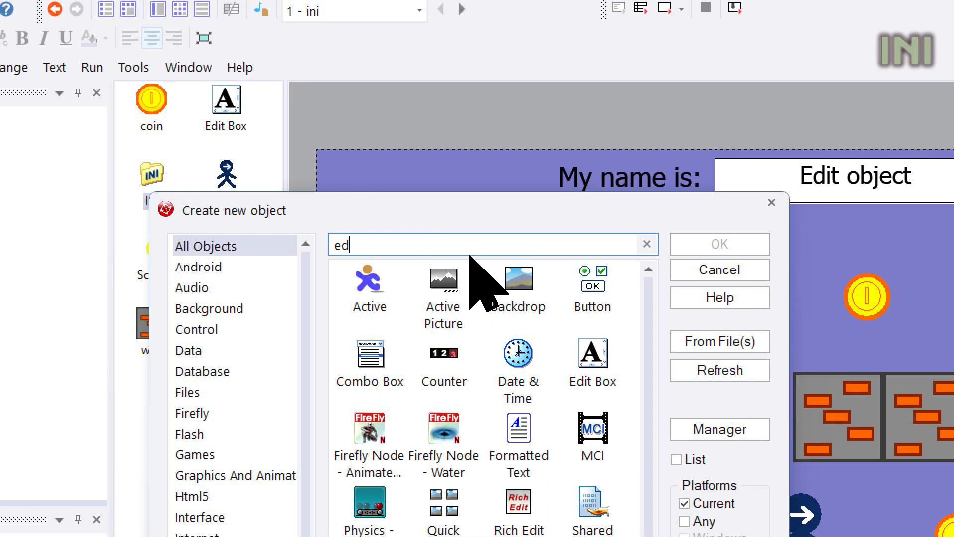
click(404, 198)
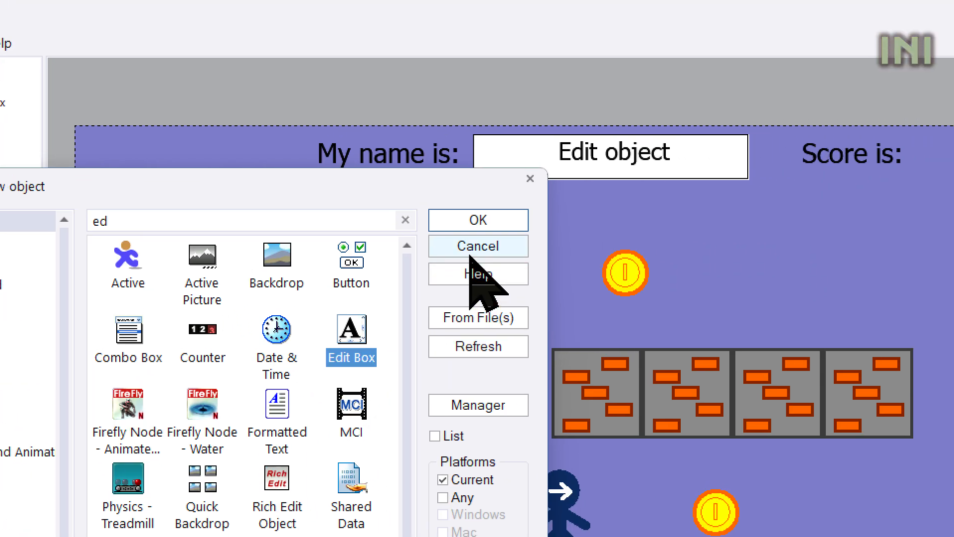
click(470, 253)
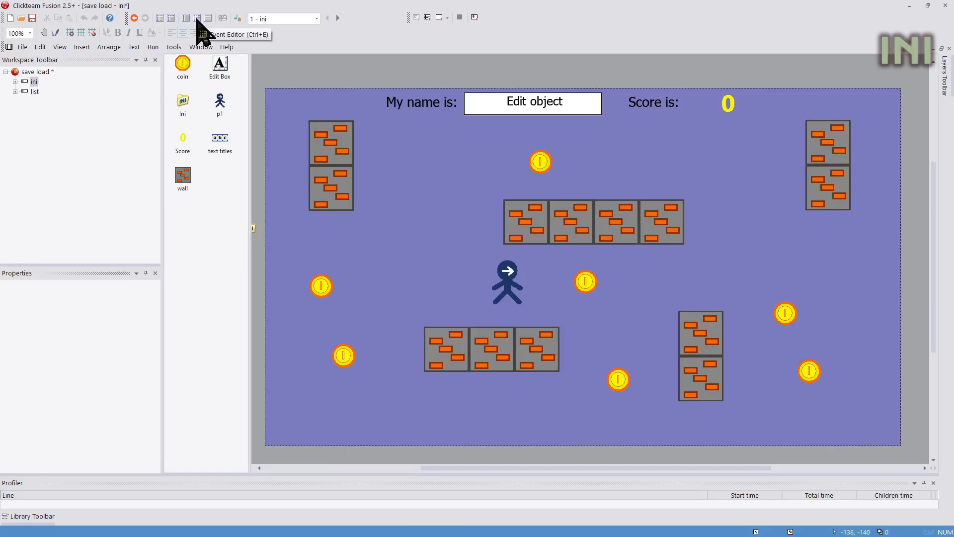
Open the ini frame's event editor and add an event with the condition Upon pressing "S".
click(198, 19)
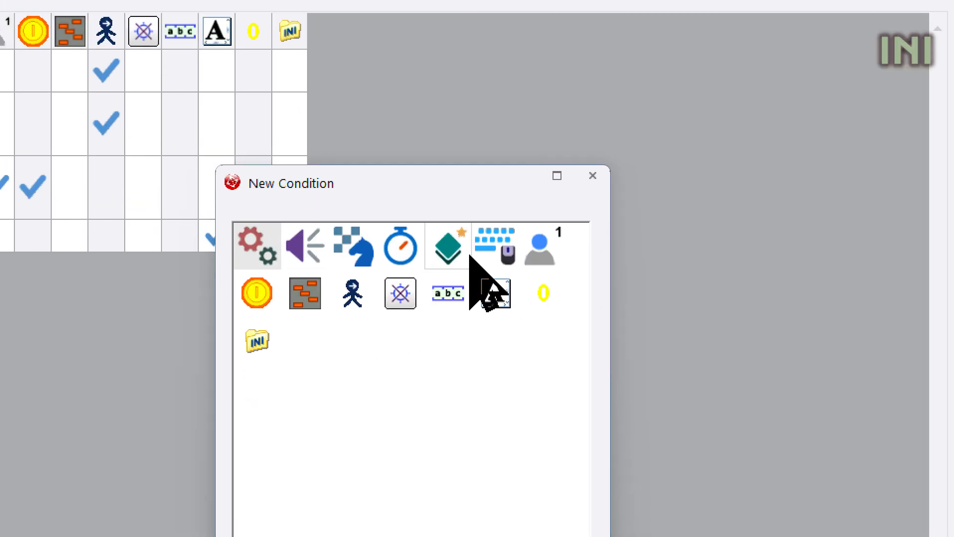
click(665, 191)
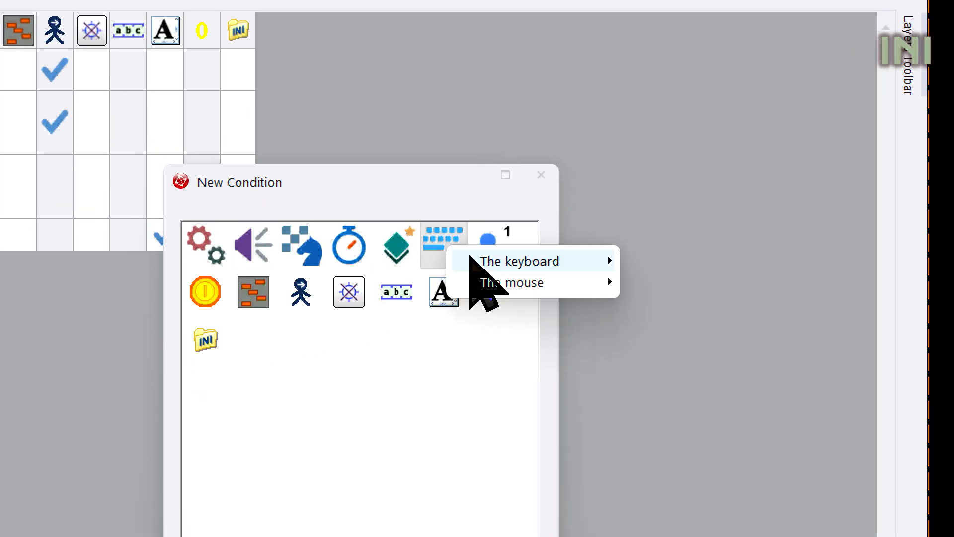
mouse_move(437, 258)
click(479, 277)
key(s)
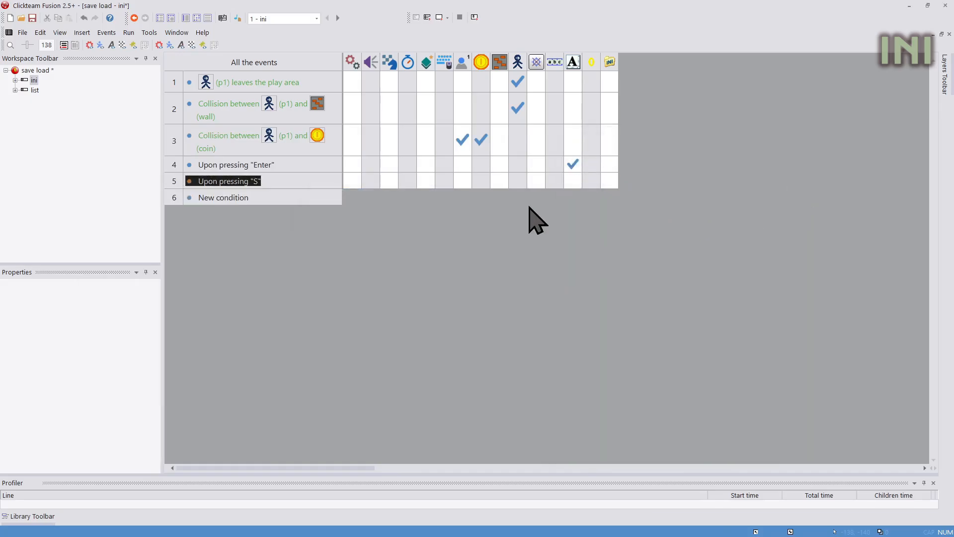
Give the "S" event an Ini Set value (item) action storing Player 1's current score under the item "Score".
click(611, 181)
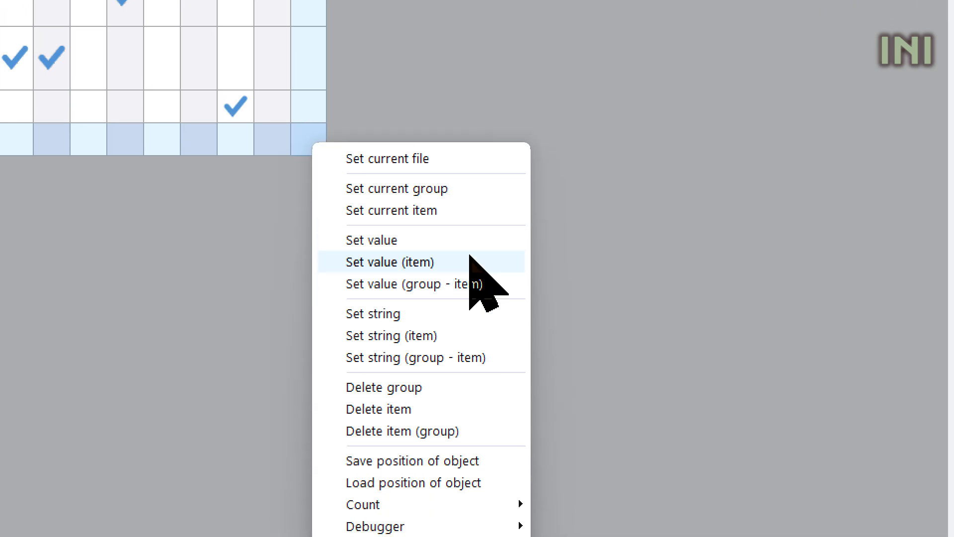
click(470, 260)
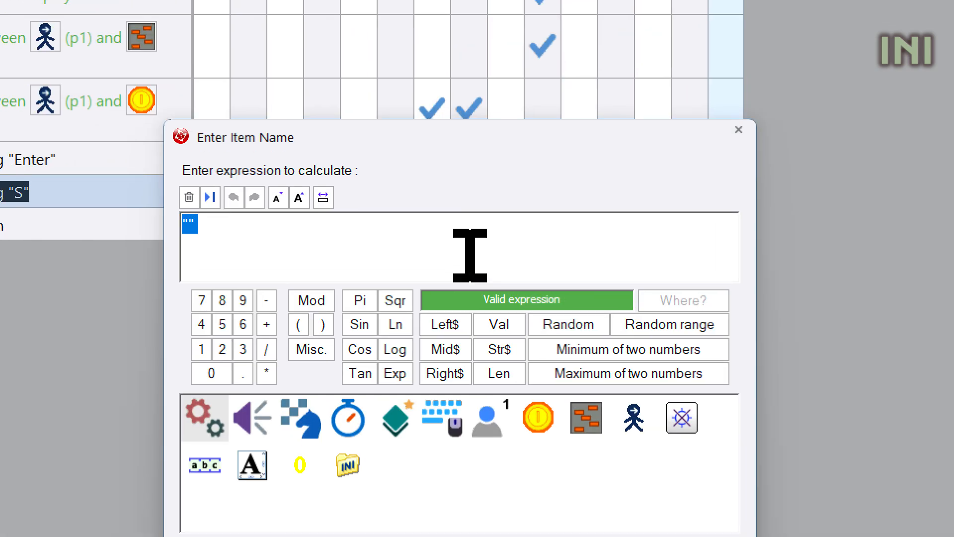
text("Score)
key(Return)
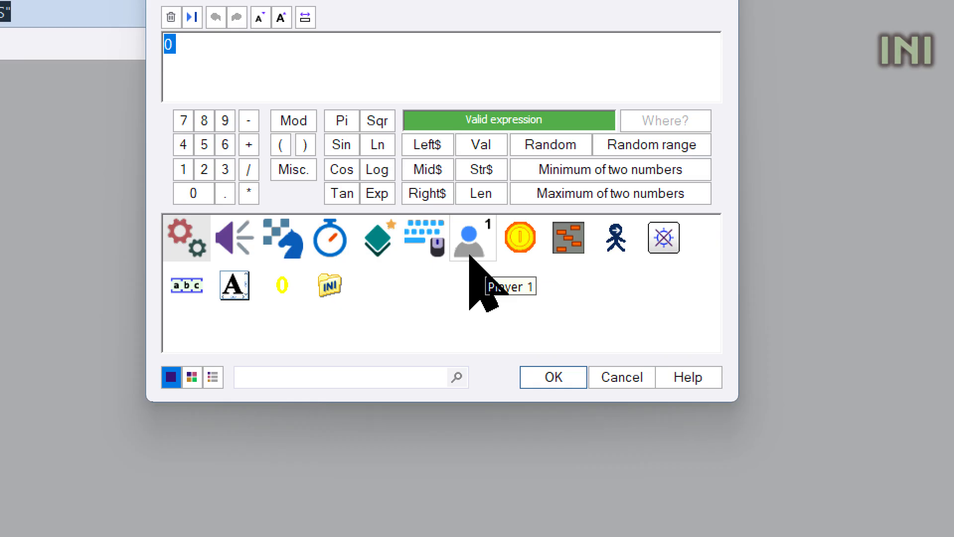
click(490, 294)
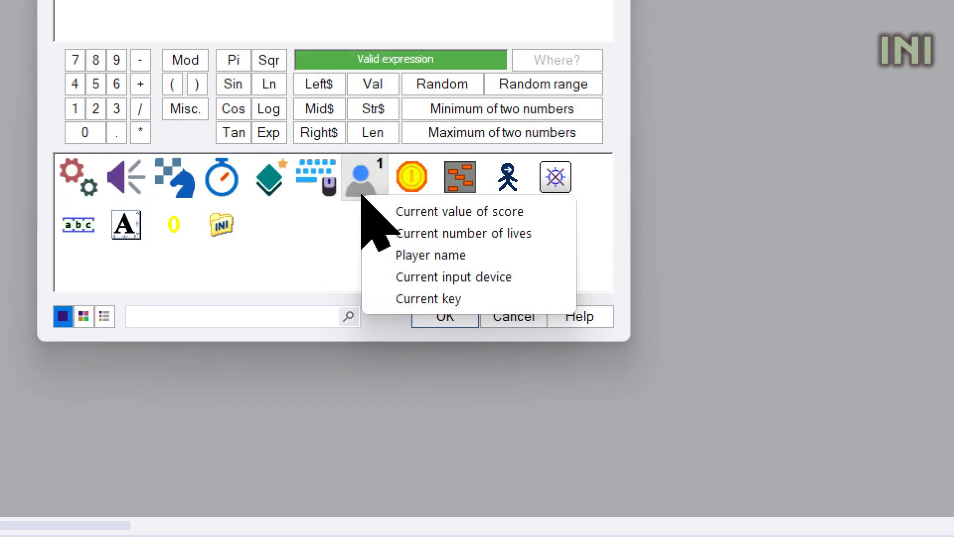
click(504, 301)
click(529, 363)
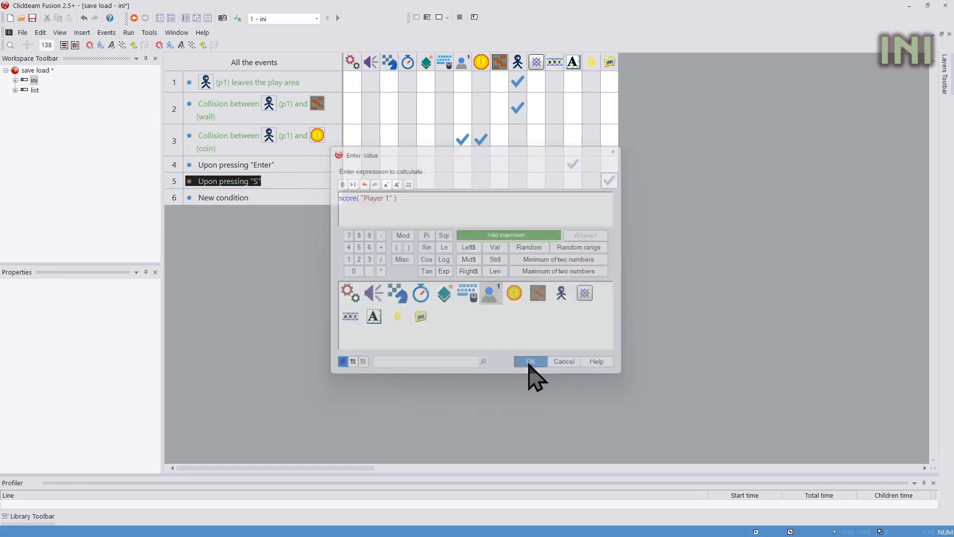
Add an Ini Set string (item) action to the "S" event, storing the edit box's text under the item "name".
right_click(603, 184)
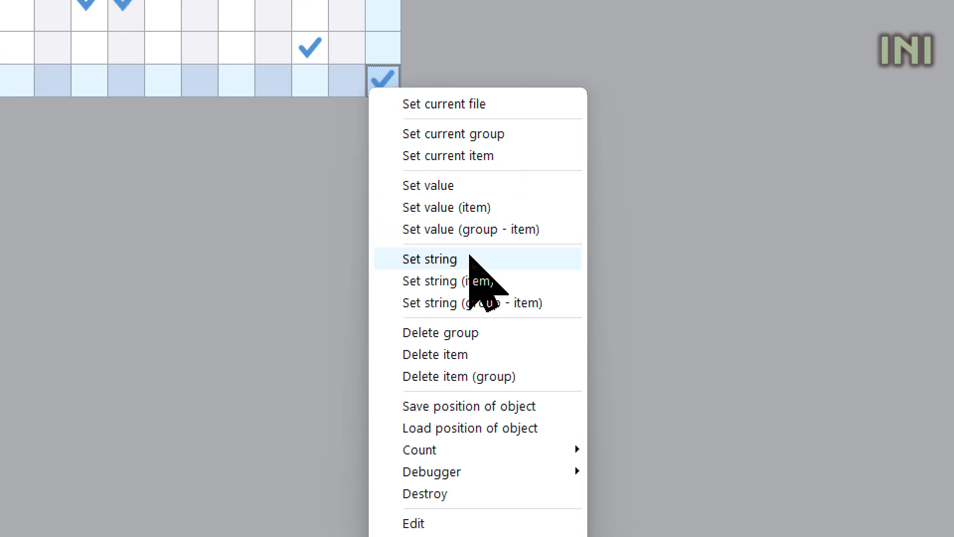
click(484, 281)
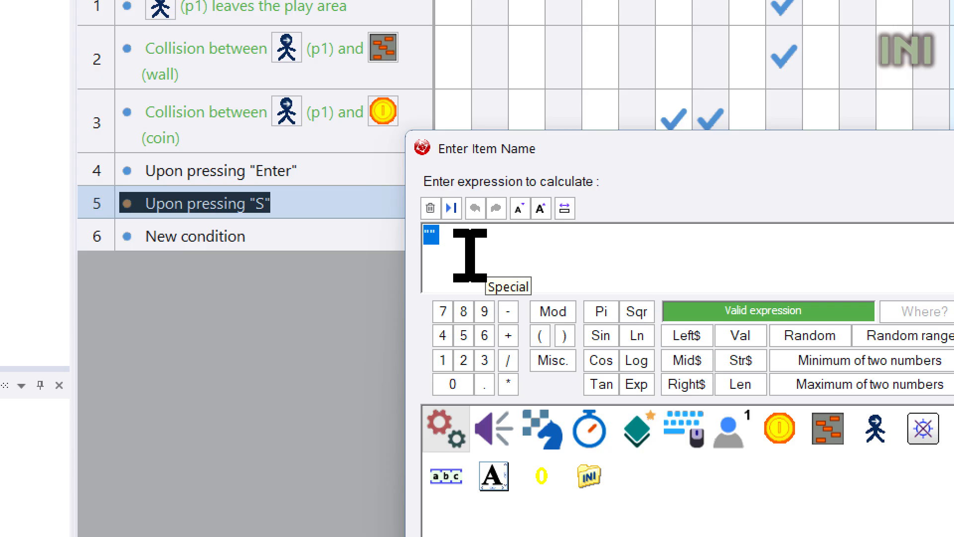
click(361, 207)
text(name)
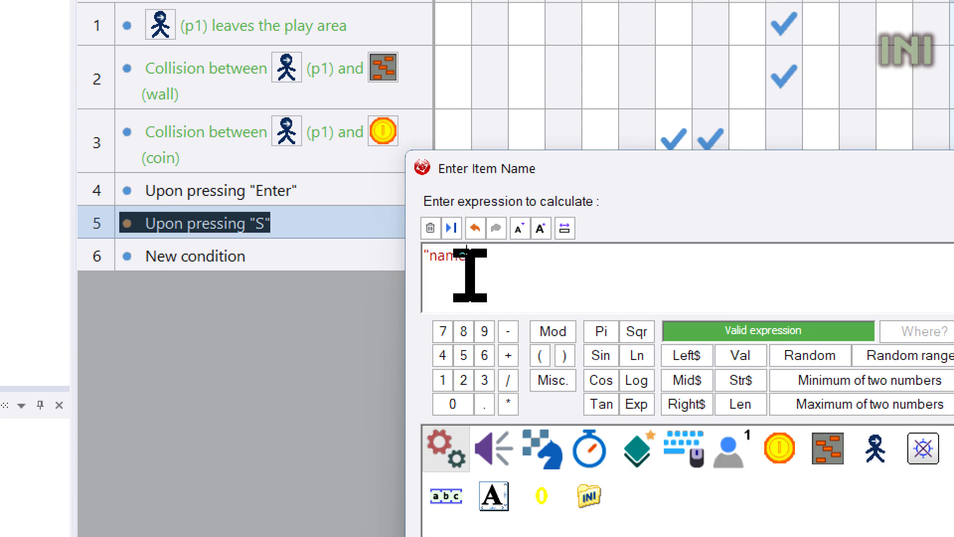
key(Return)
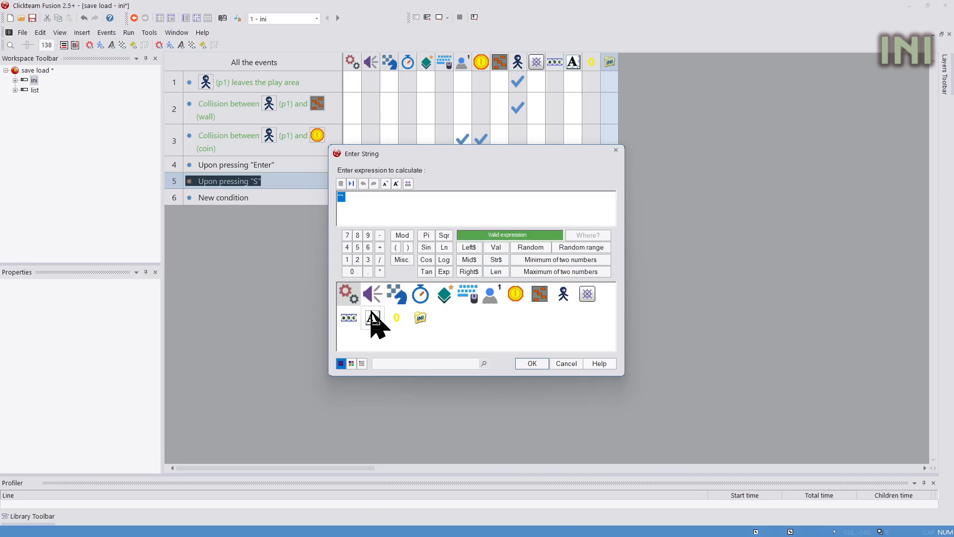
click(370, 312)
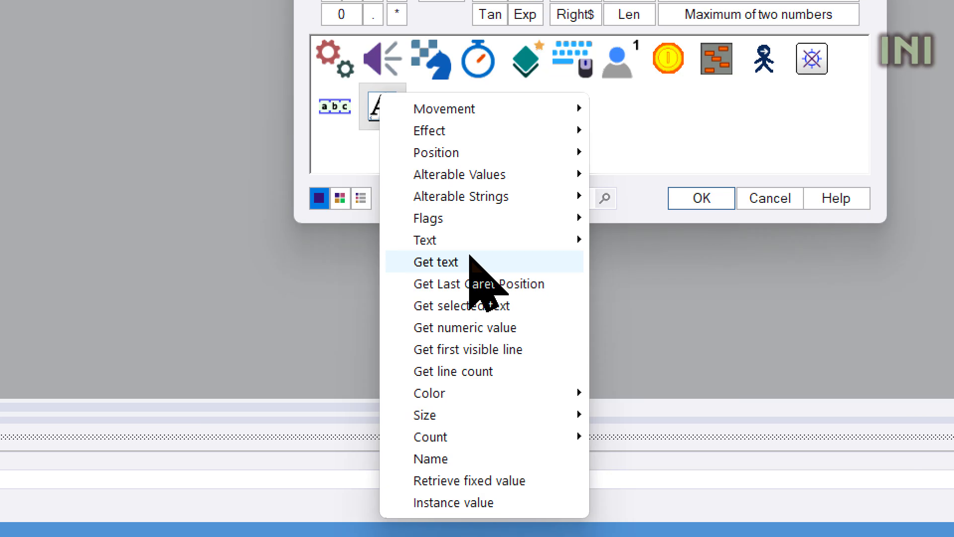
click(423, 393)
click(465, 276)
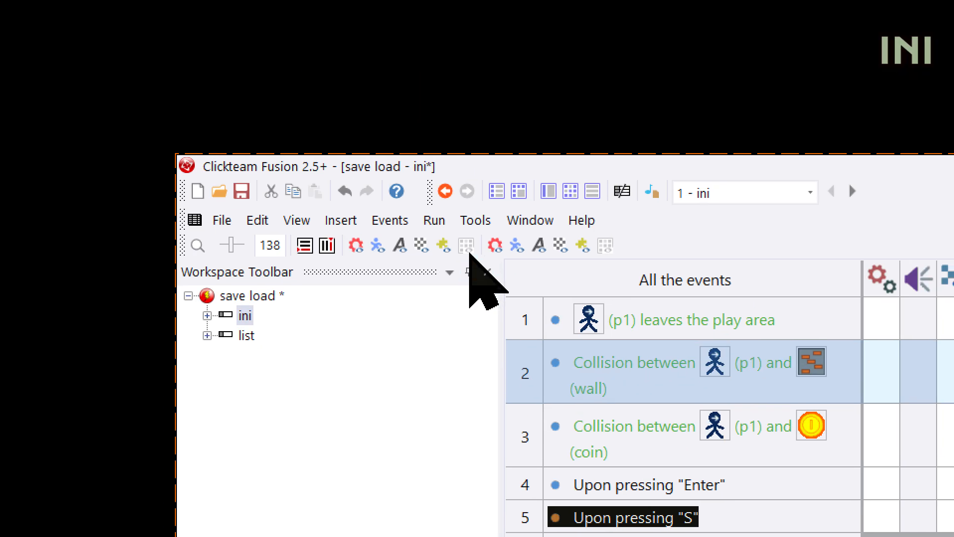
Run the frame, enter a player name, collect two coins and save, and close the game.
click(460, 251)
click(469, 259)
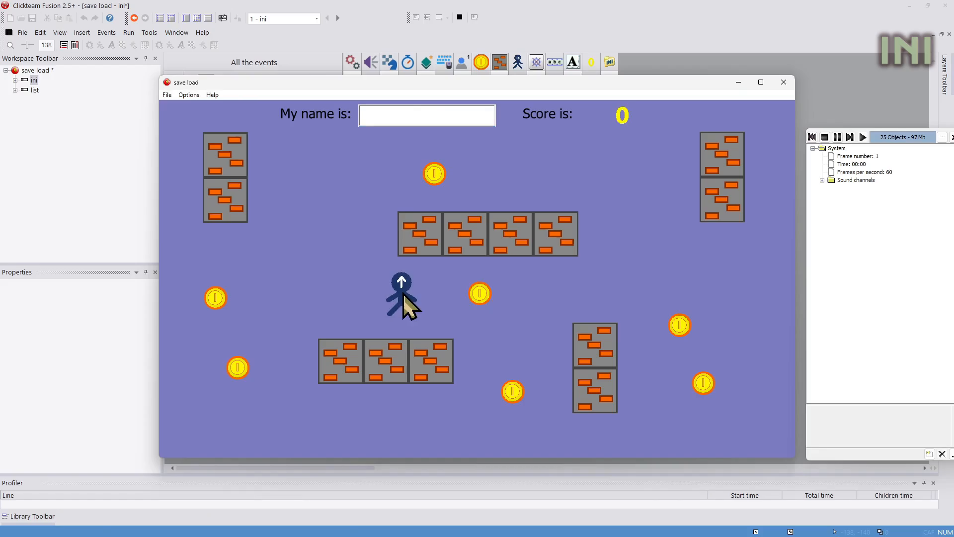
text(Ada)
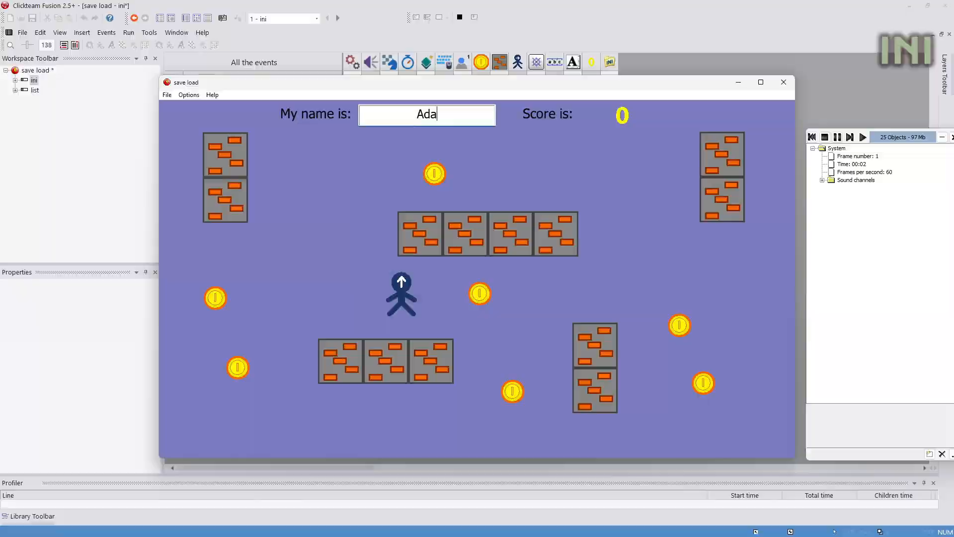
text(m)
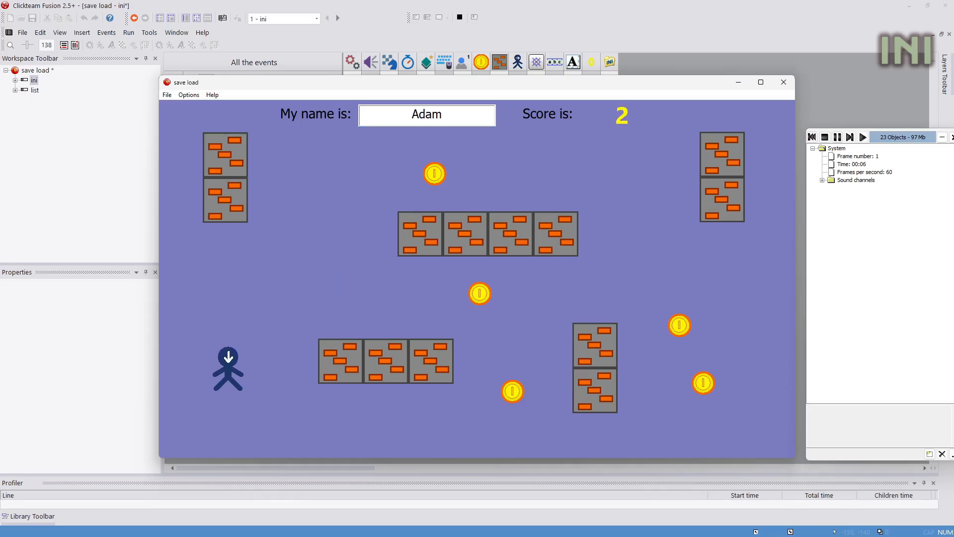
click(777, 83)
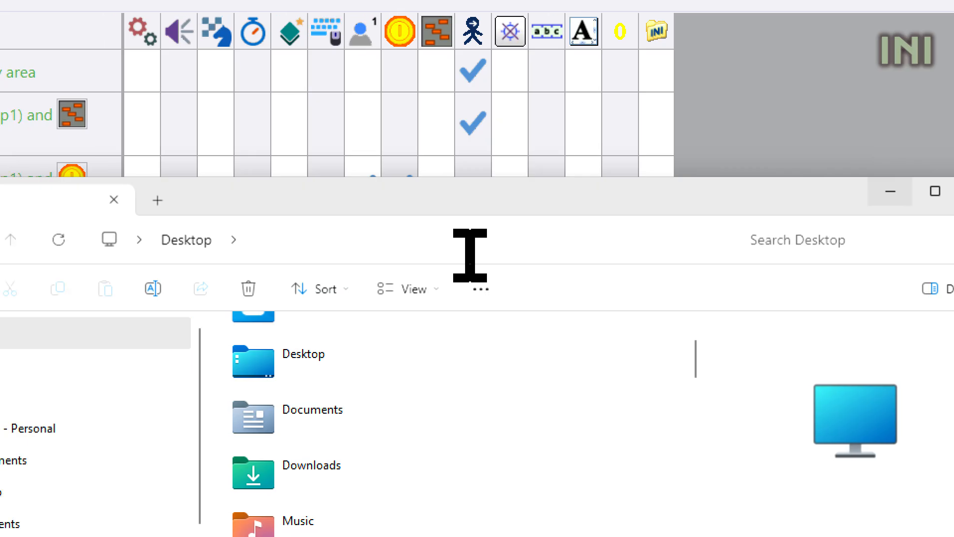
In File Explorer, go to %appdata%, enter the MMFApplications folder and open save.ini.
click(468, 250)
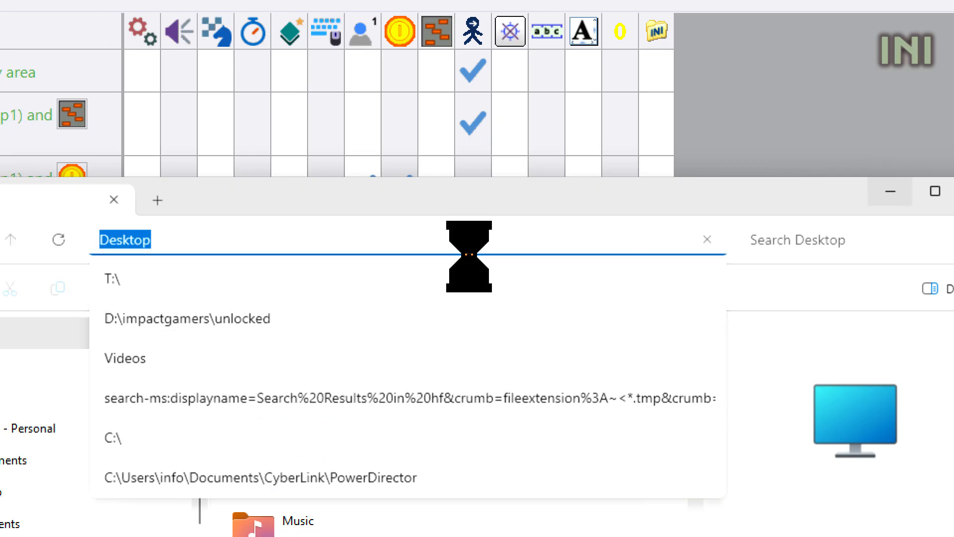
text(%appdata)
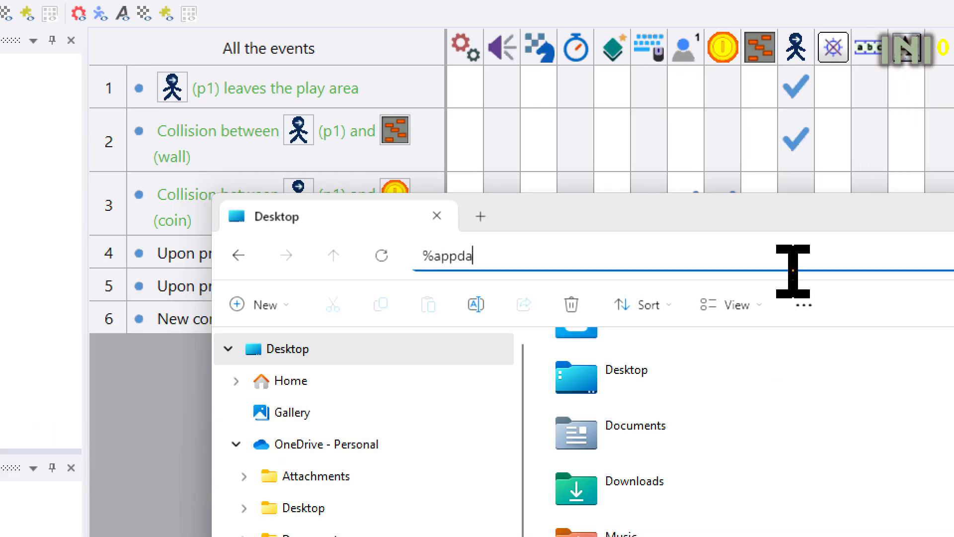
text(%)
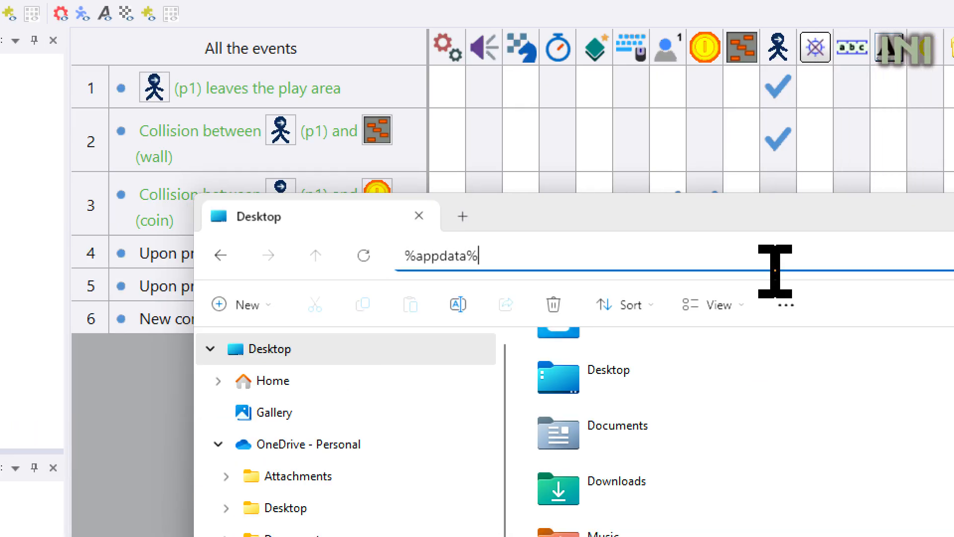
key(Return)
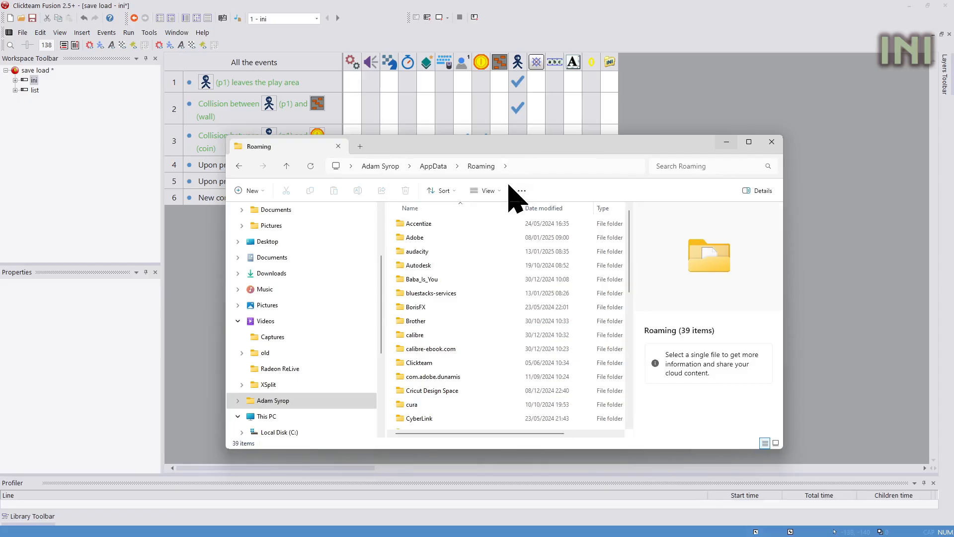
scroll(558, 298, down, 5)
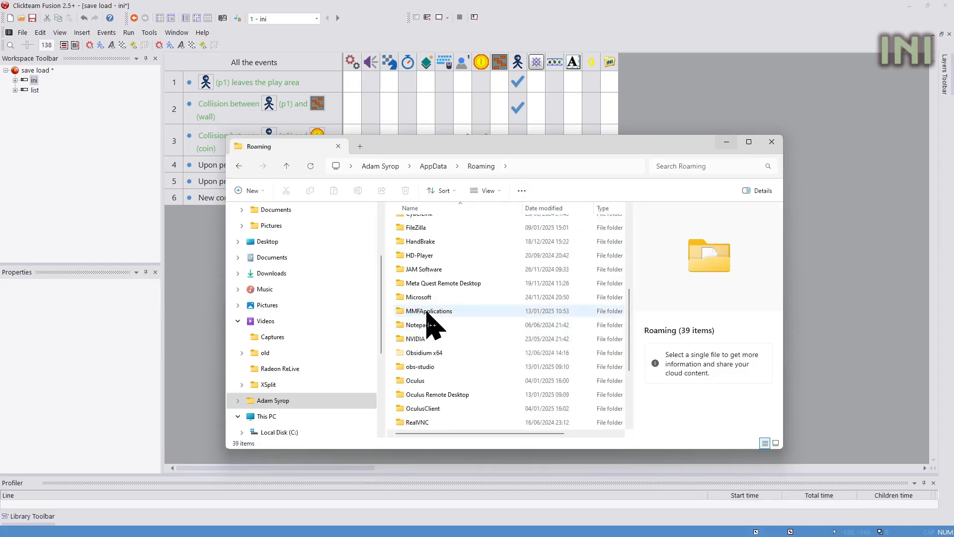
double_click(428, 312)
right_click(416, 225)
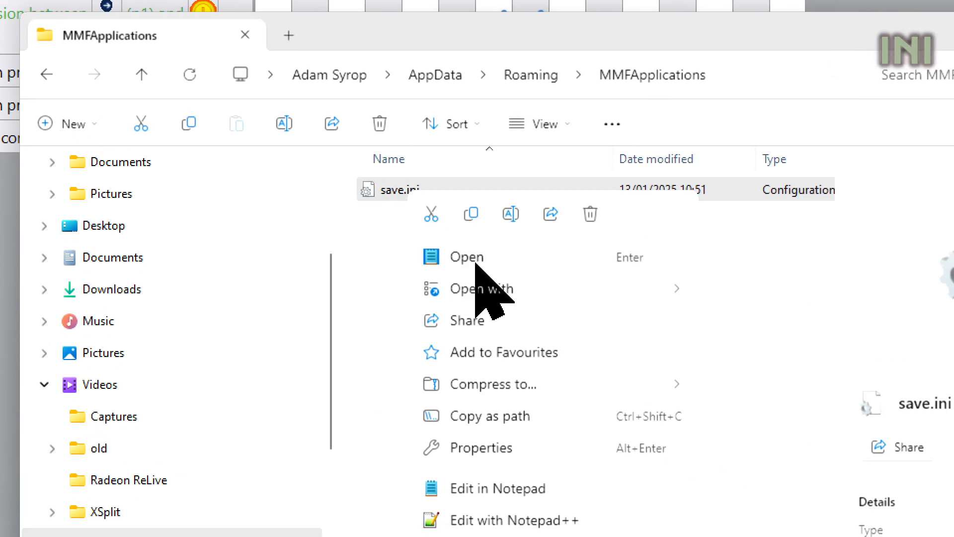
click(475, 264)
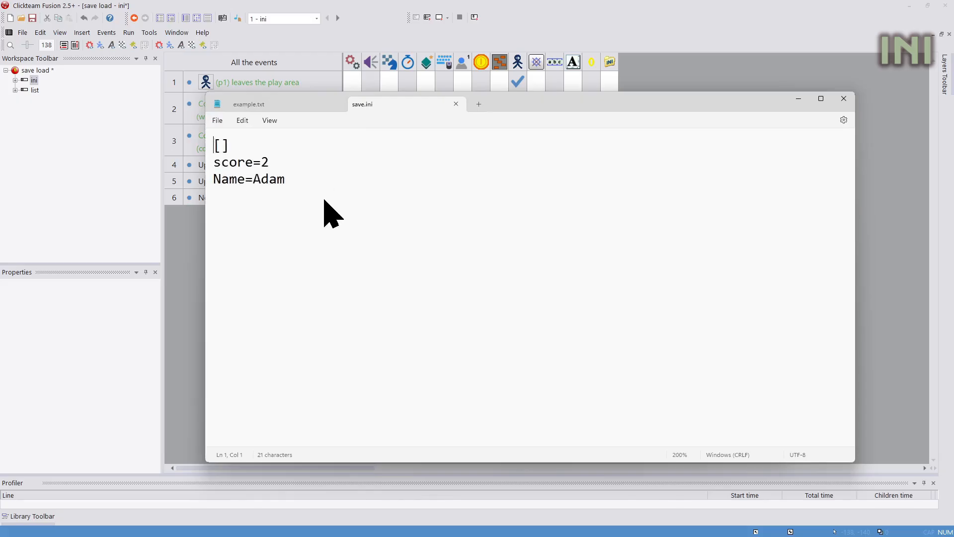
Enlarge the text of save.ini and resize its window so it sits beside the event list.
ctrl+scroll(324, 201, up, 20)
drag(205, 289, 532, 287)
drag(780, 106, 888, 104)
Play the game to a score of 3 under a different player name, save, and check the updated save.ini.
key(Down)
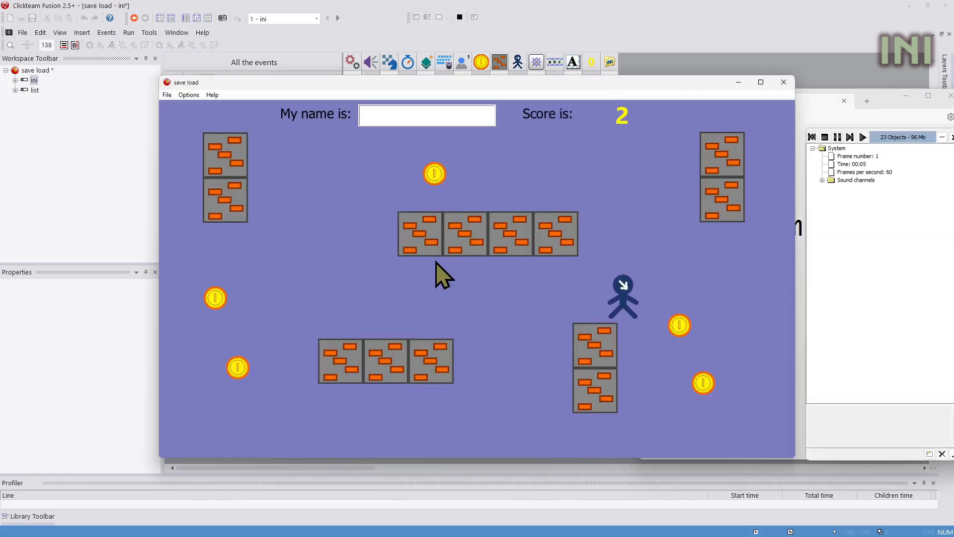
text(Tim)
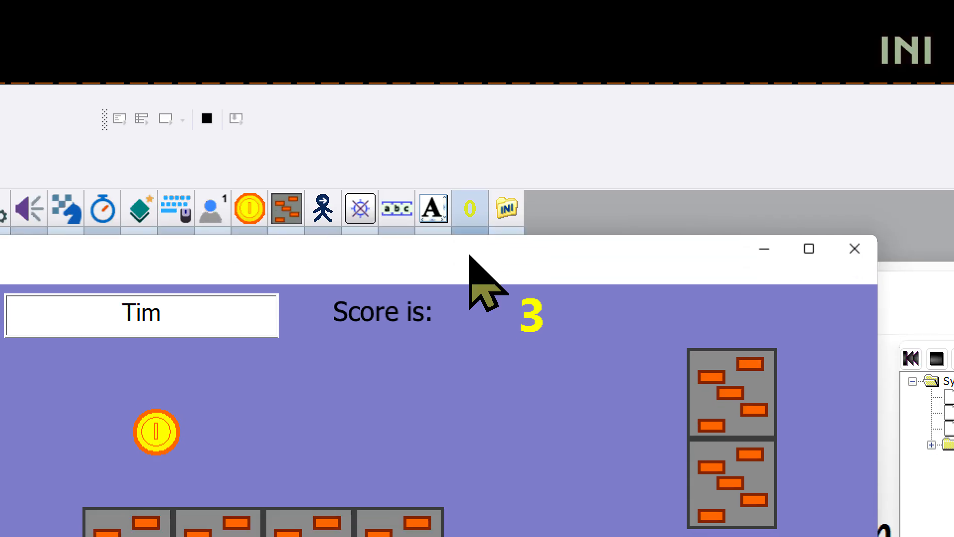
drag(470, 256, 77, 251)
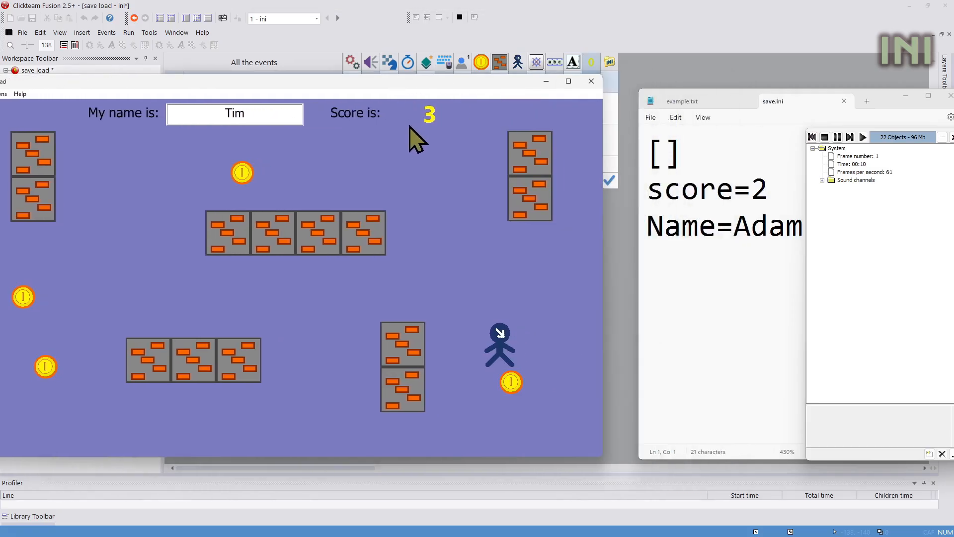
click(679, 244)
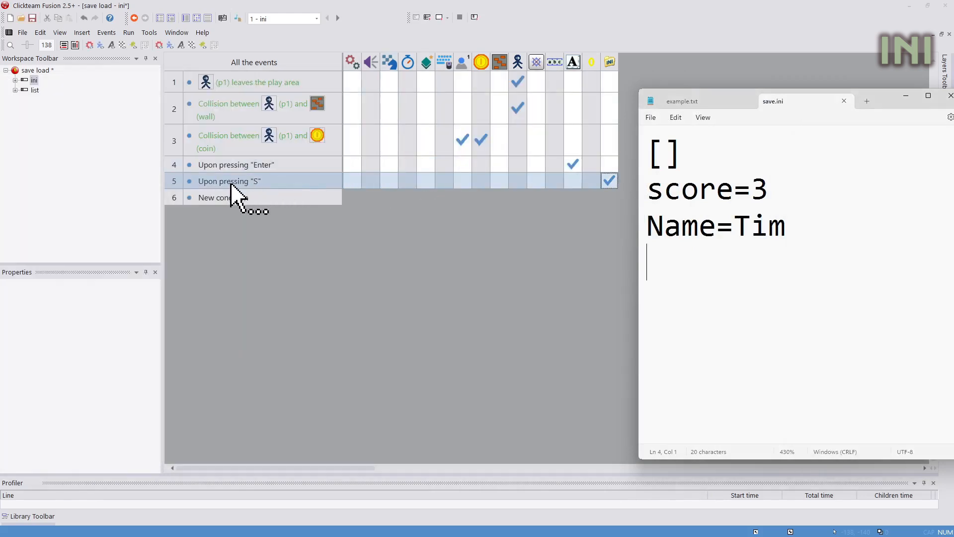
Add an Upon pressing "L" event that sets Player 1's score to the Ini Get value (item) "score".
drag(231, 184, 226, 197)
double_click(225, 197)
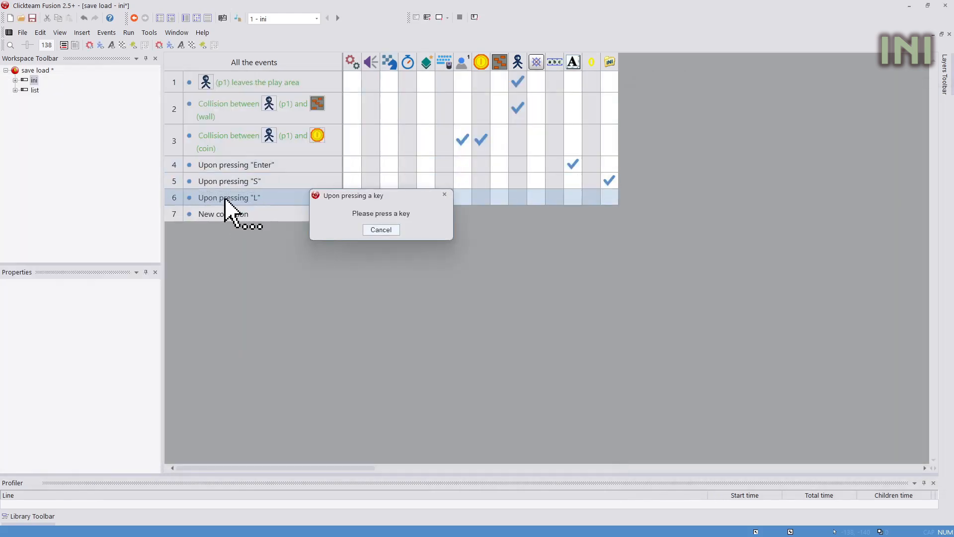
click(462, 197)
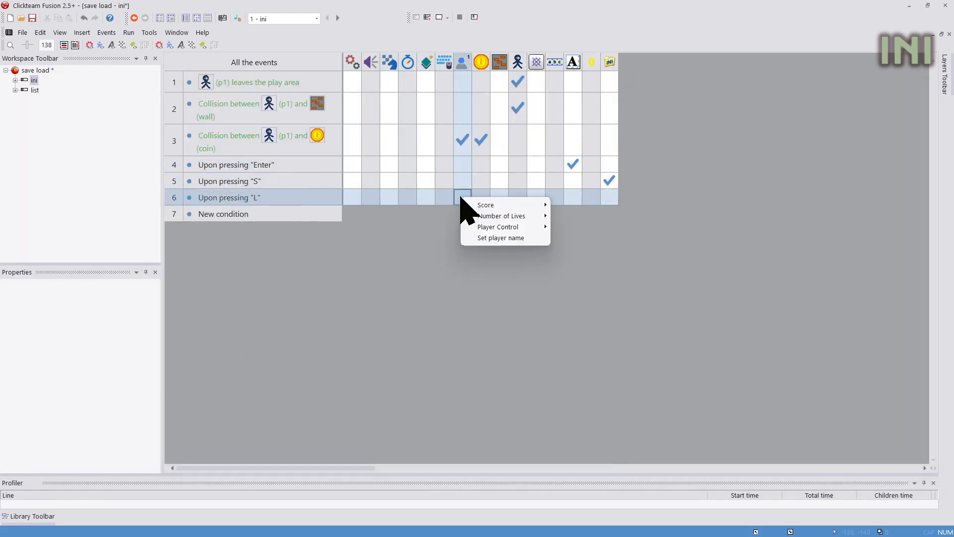
mouse_move(485, 205)
click(578, 206)
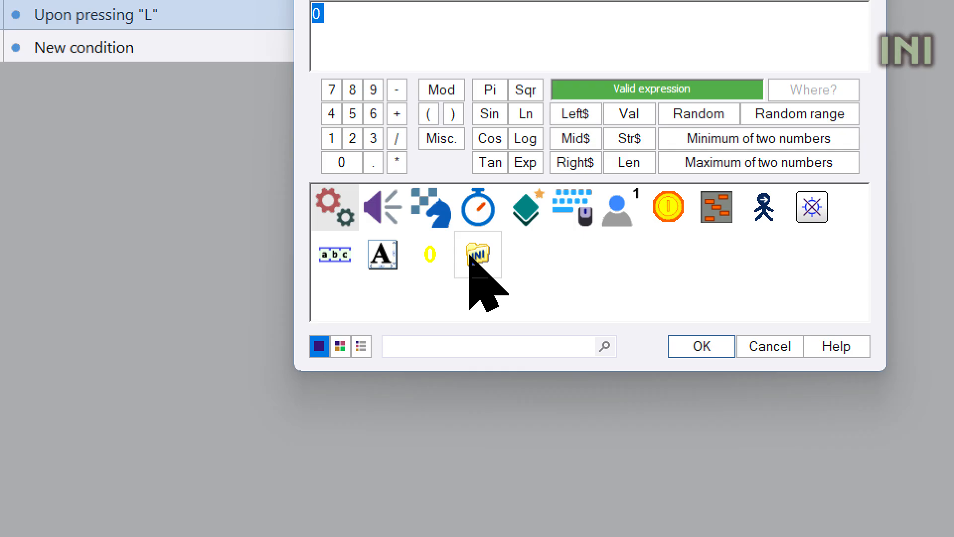
click(476, 255)
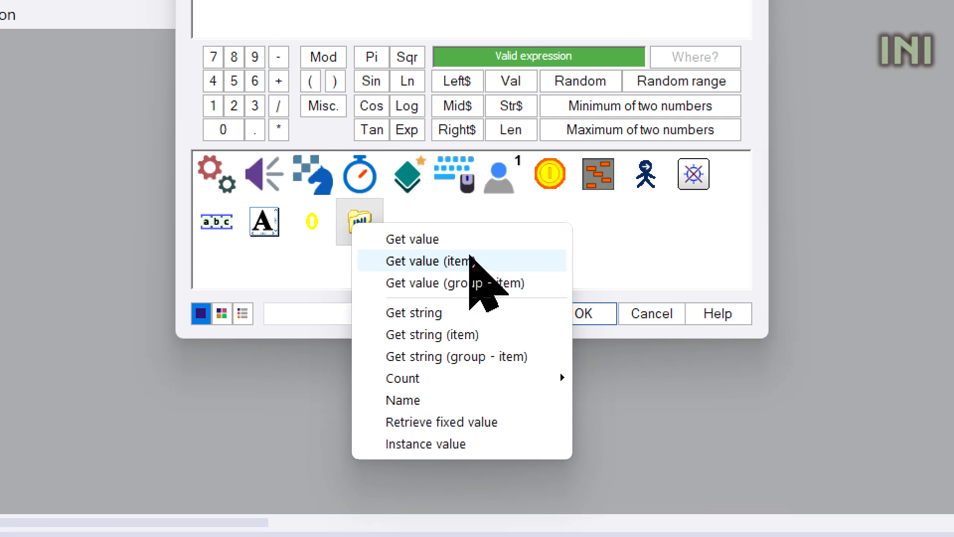
click(470, 258)
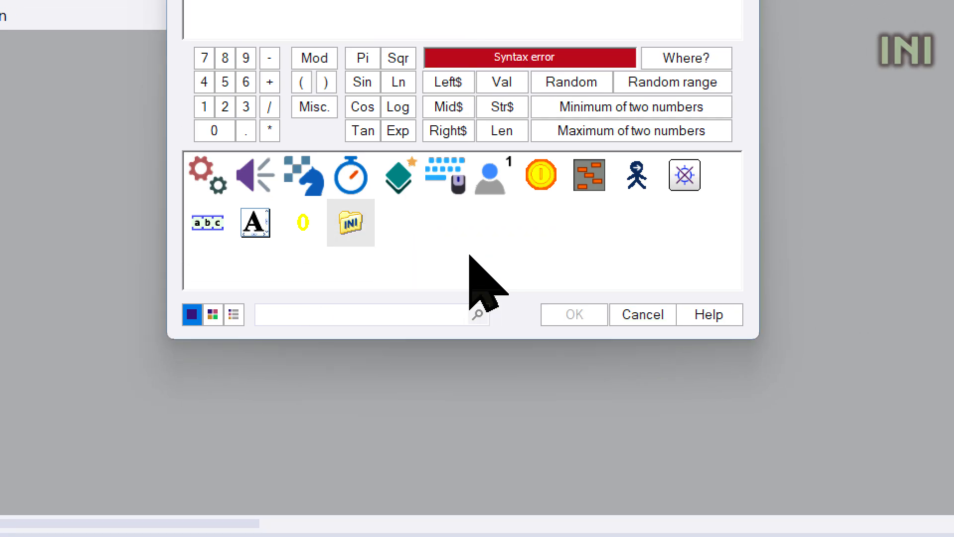
text("score")
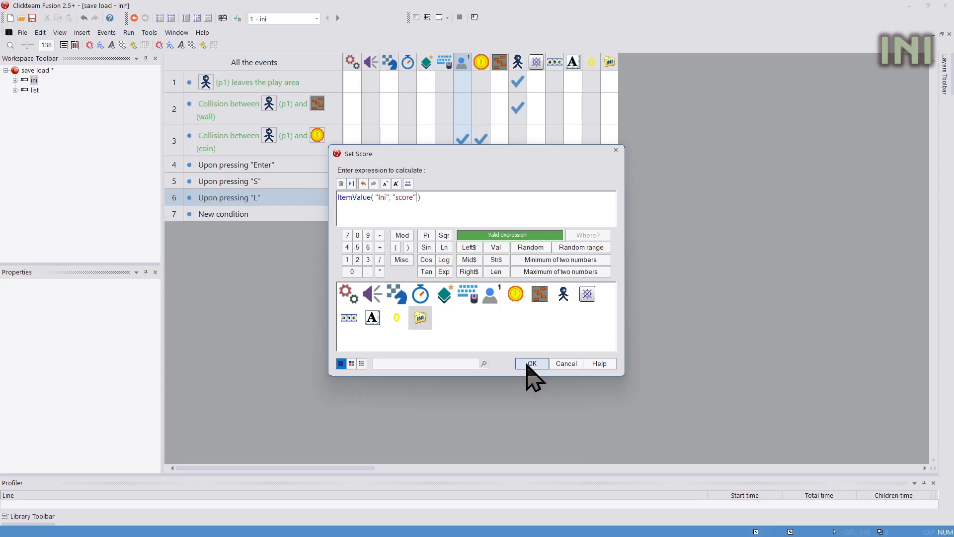
click(529, 364)
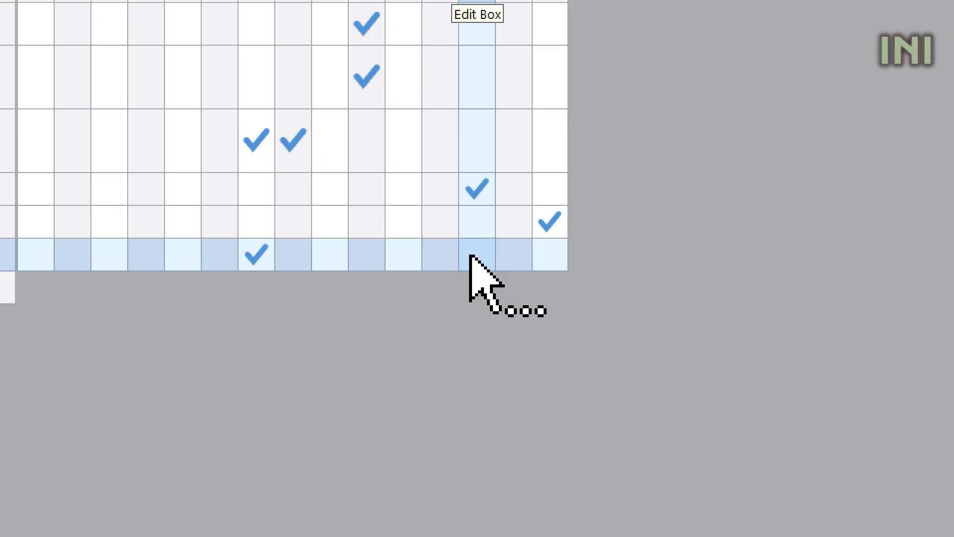
Make the "L" event set the edit box's text to the Ini Get string (item) "name", and close the test run.
right_click(572, 199)
mouse_move(554, 414)
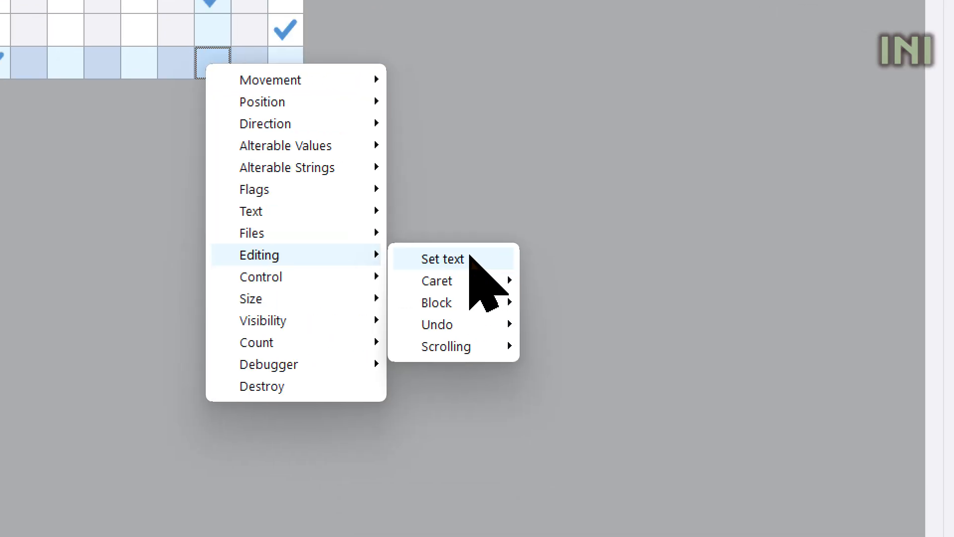
click(712, 414)
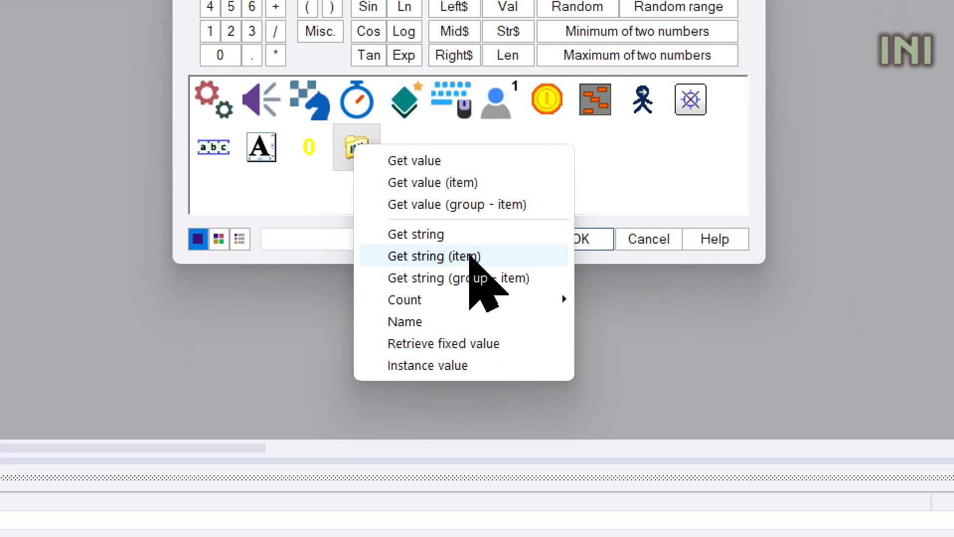
click(547, 366)
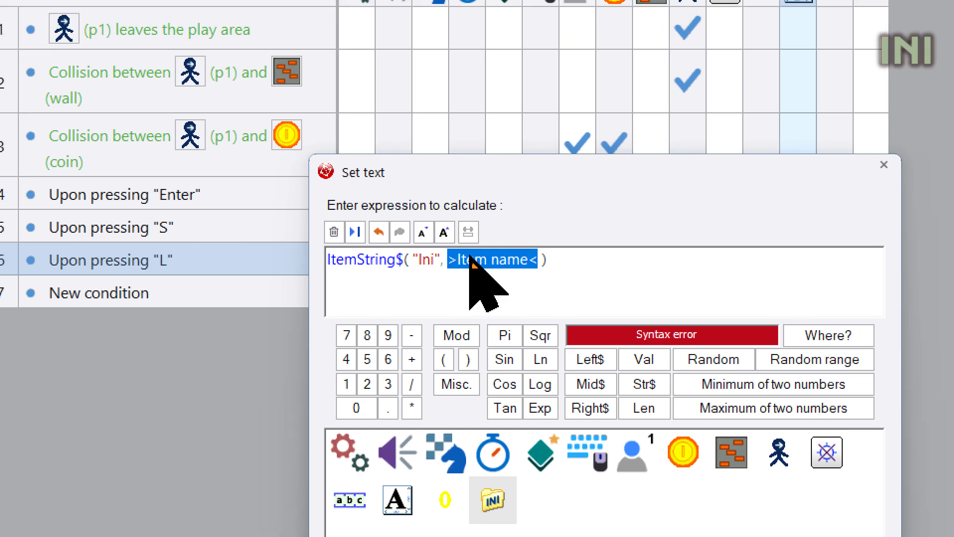
text(")
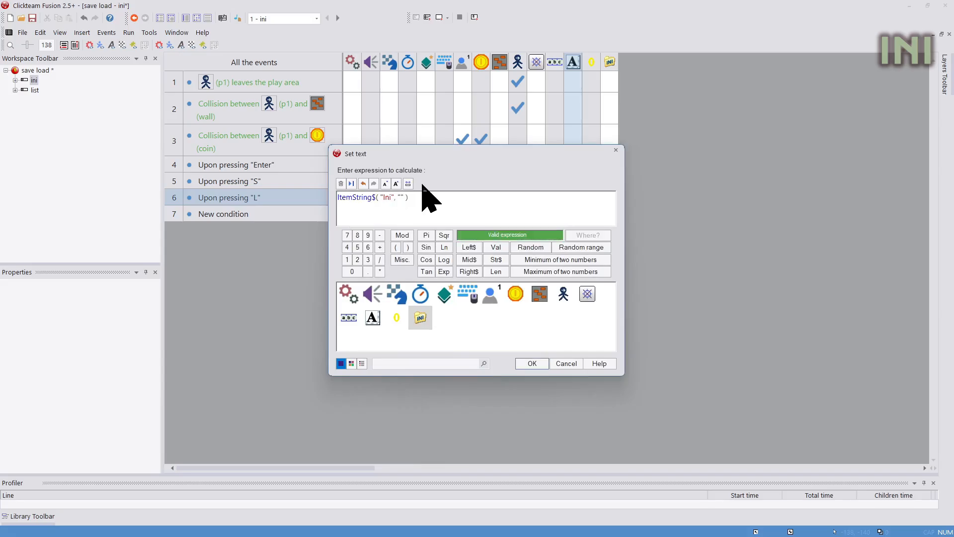
text(name)
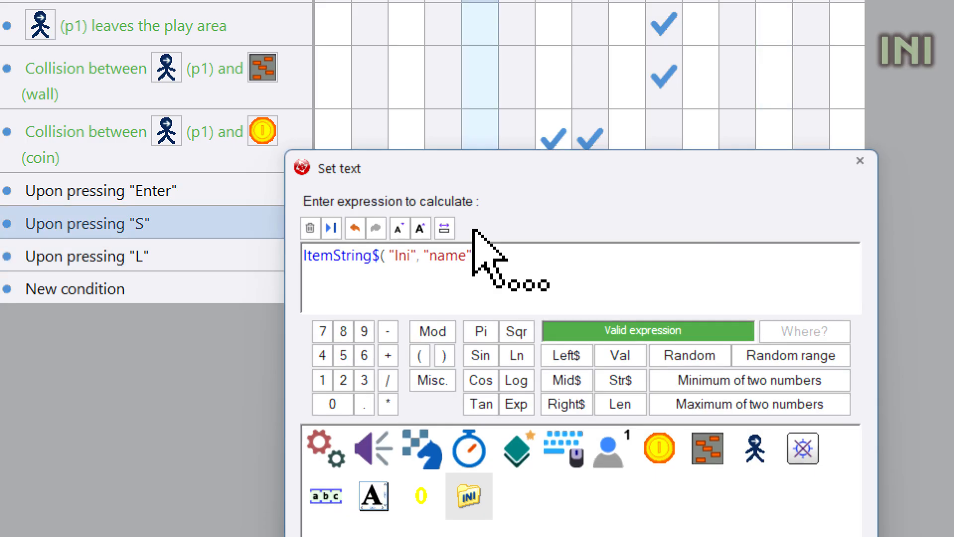
key(Return)
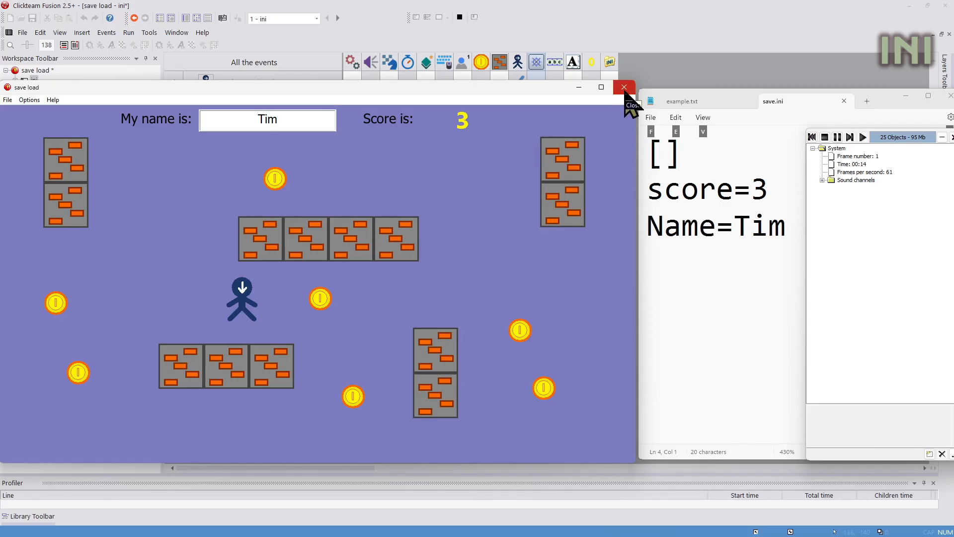
click(624, 91)
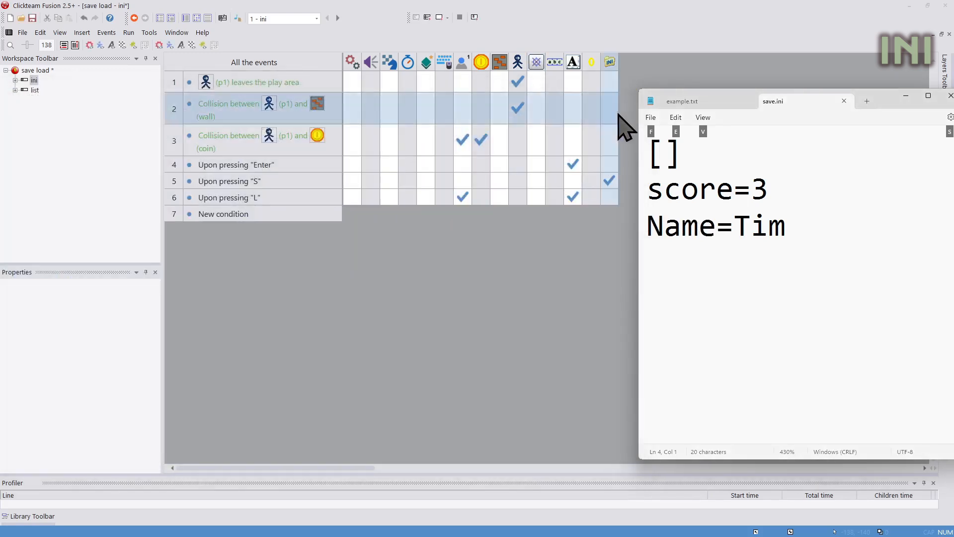
Make the "S" event's Ini actions also save the positions of the p1 and coin objects.
click(530, 219)
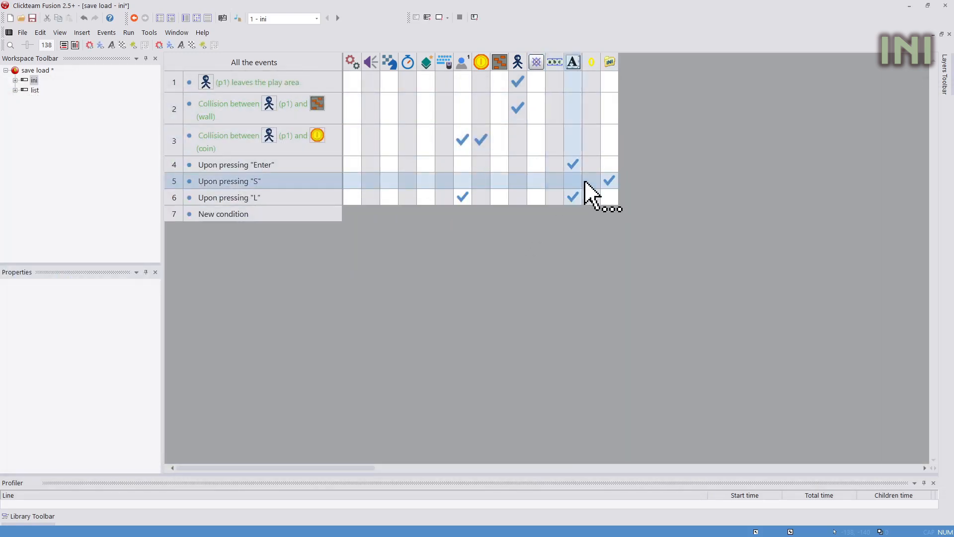
click(608, 182)
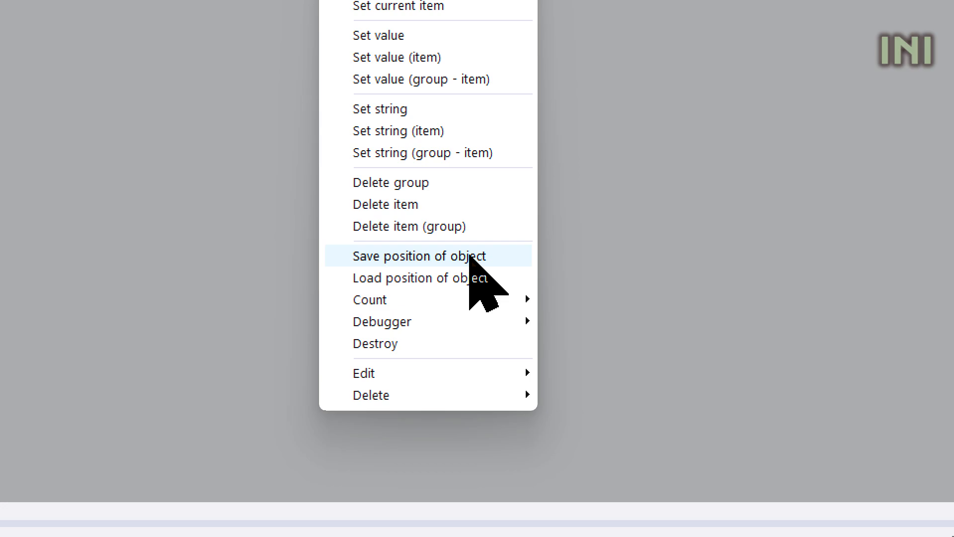
click(668, 340)
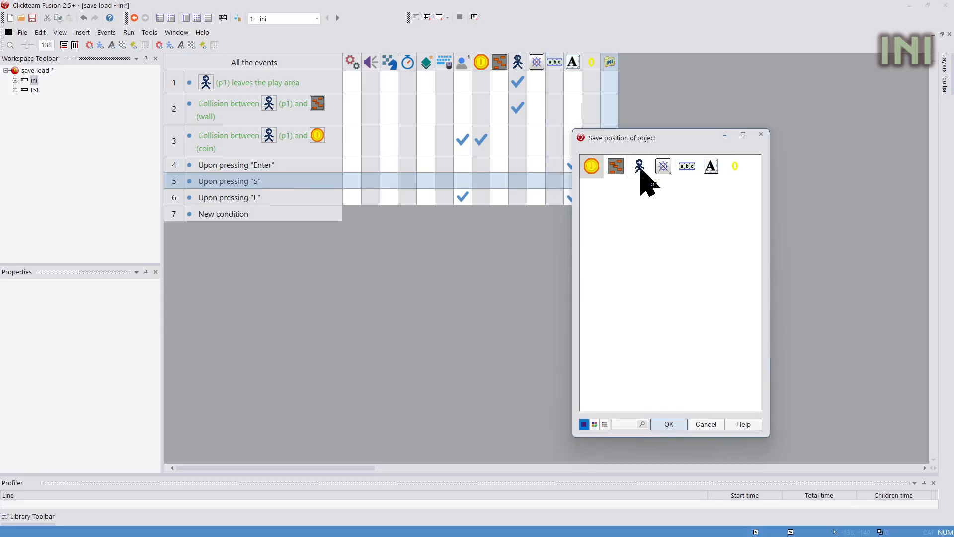
double_click(641, 170)
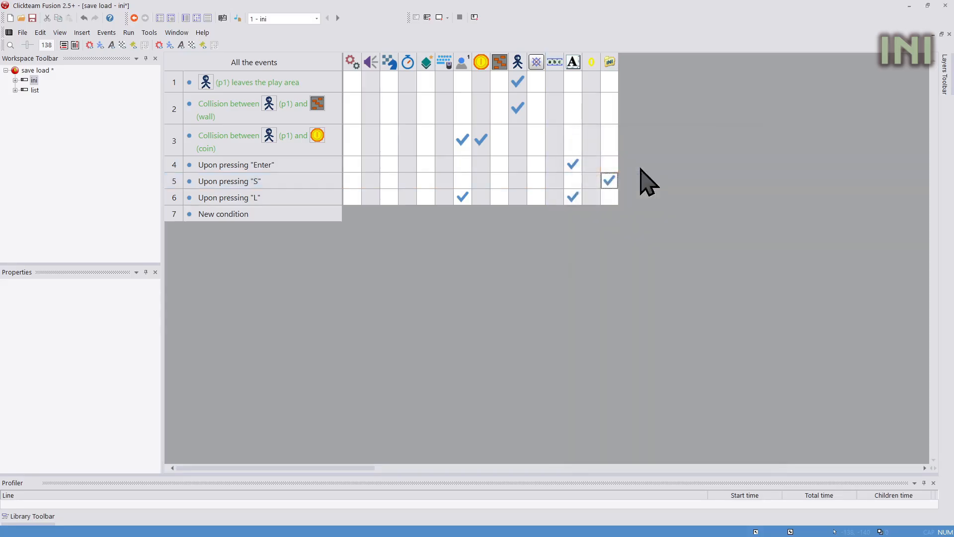
right_click(609, 182)
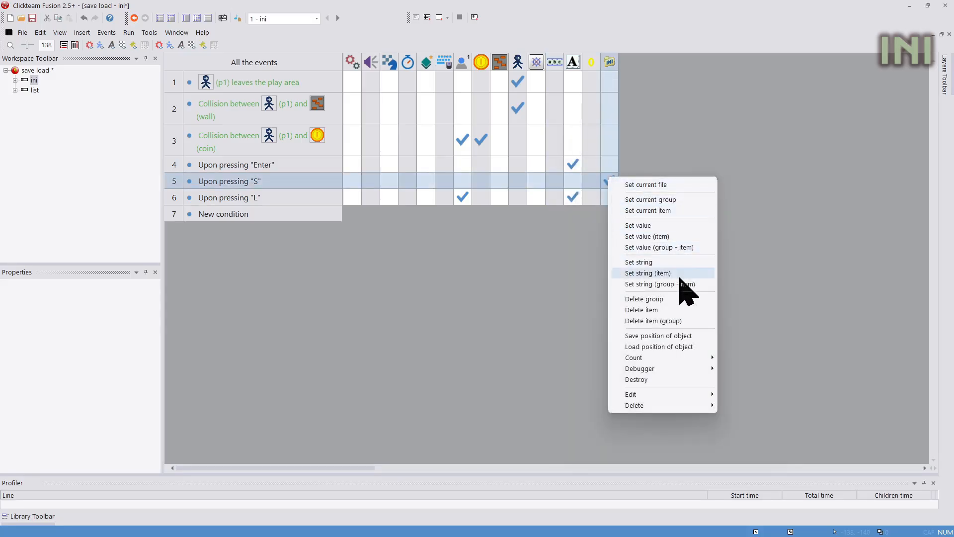
click(660, 336)
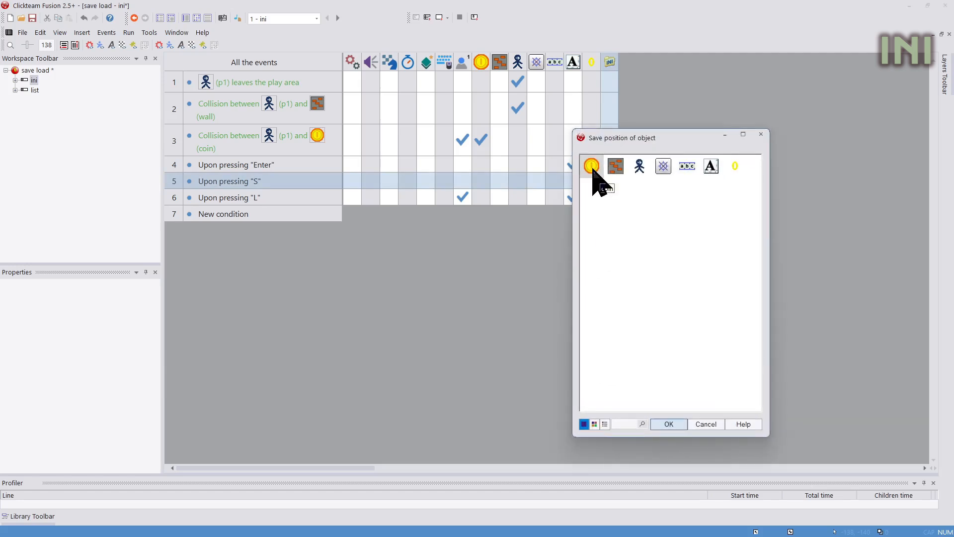
double_click(591, 167)
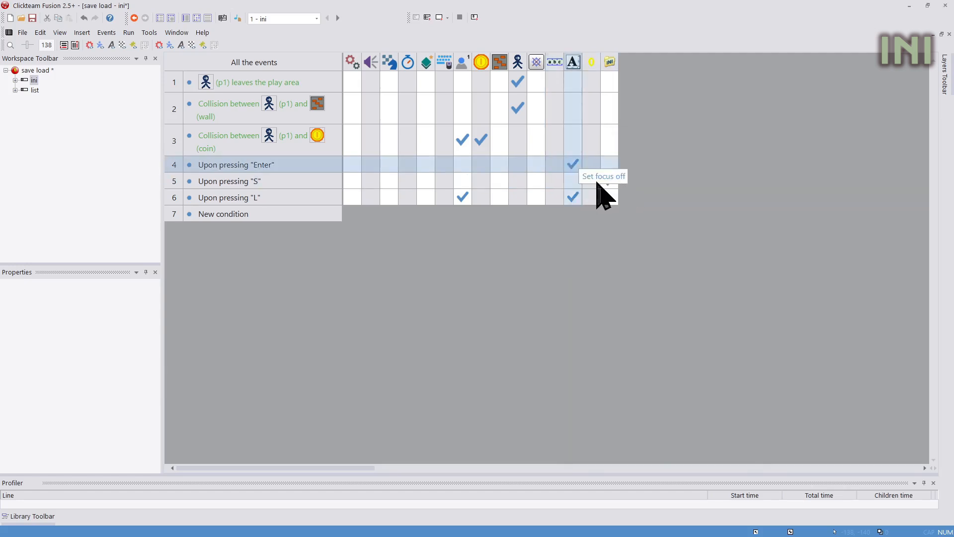
mouse_move(605, 180)
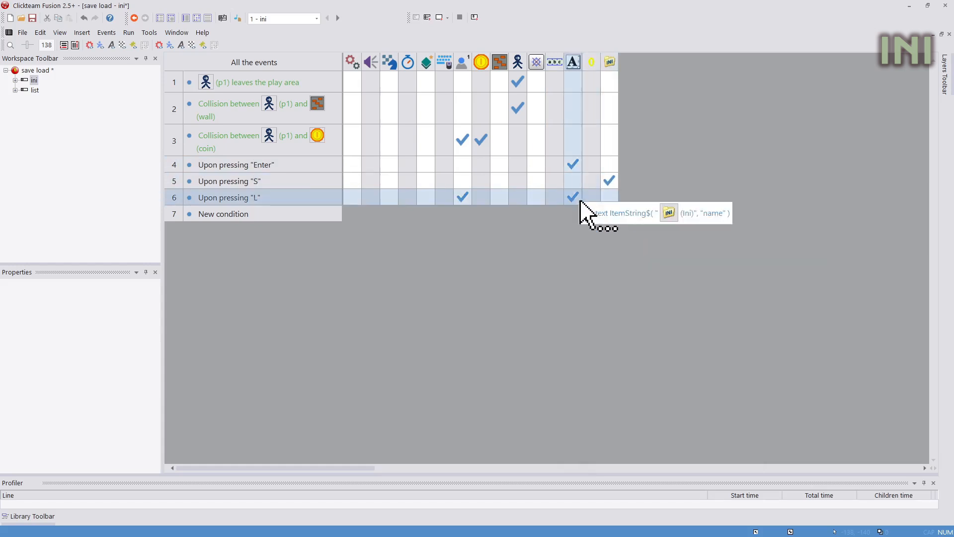
Make the "L" event's Ini actions load the positions of the p1 and coin objects.
right_click(607, 201)
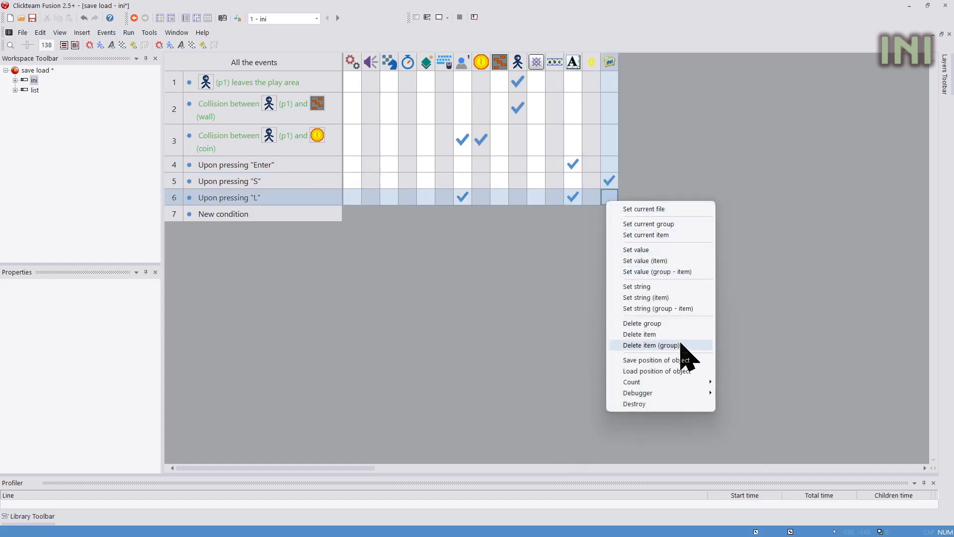
click(683, 371)
double_click(638, 168)
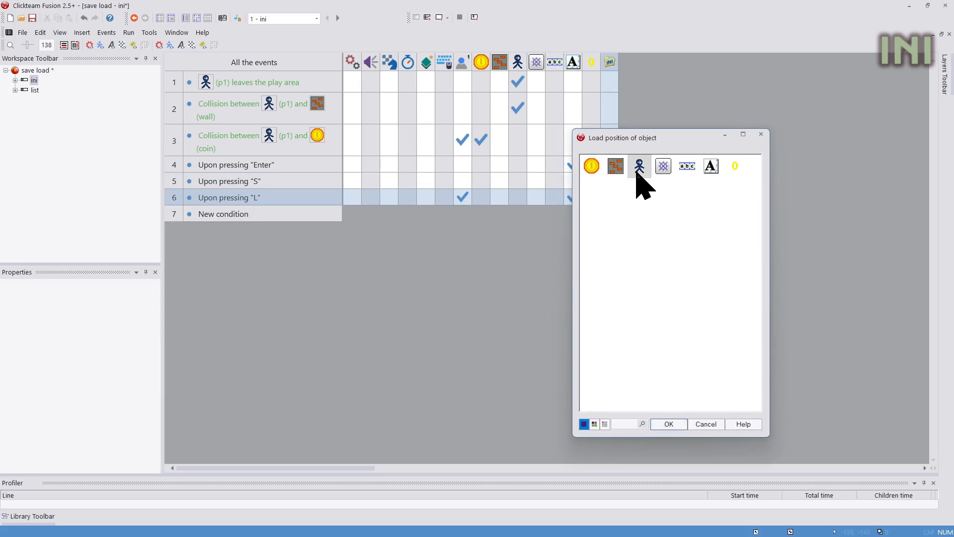
right_click(613, 199)
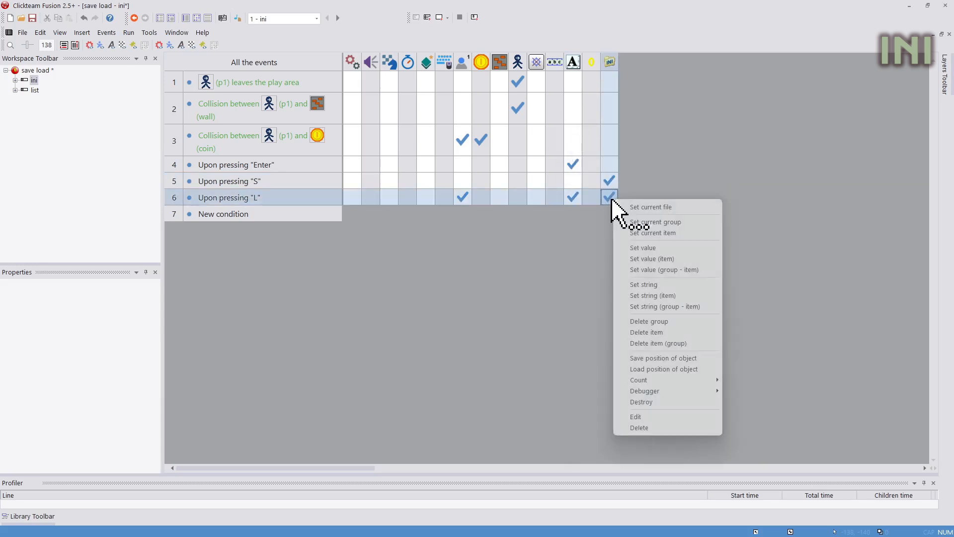
click(705, 369)
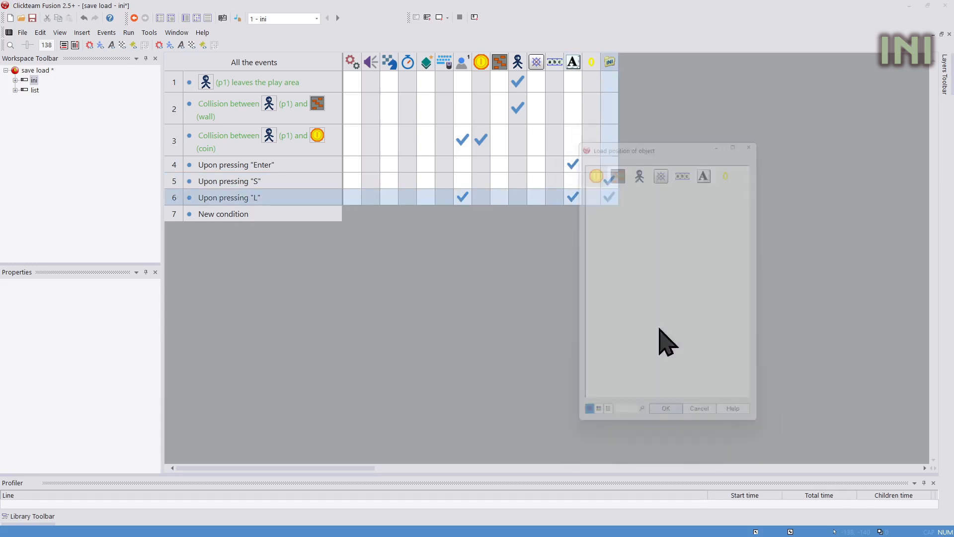
double_click(589, 165)
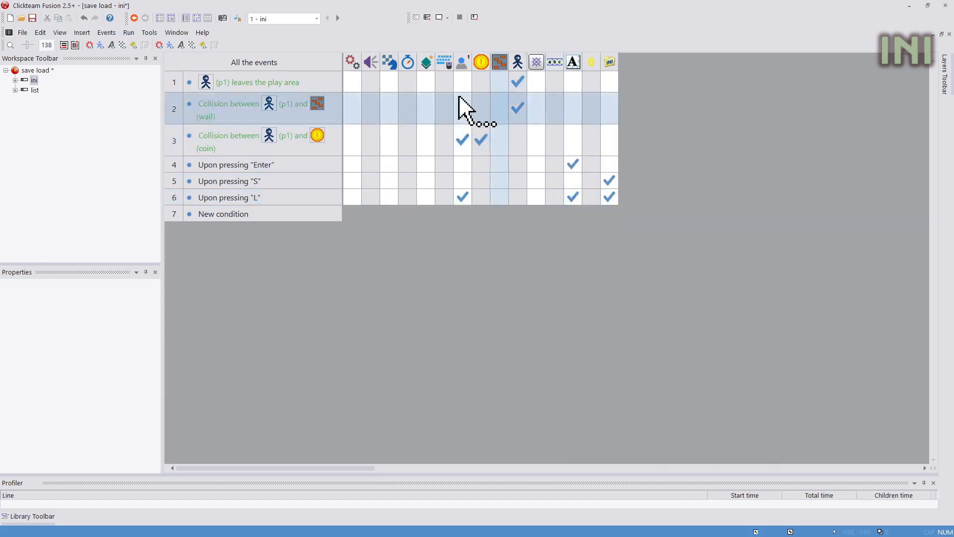
Run the game, enter a player name, collect coins to a score of 4, save, and check save.ini.
click(128, 32)
click(149, 58)
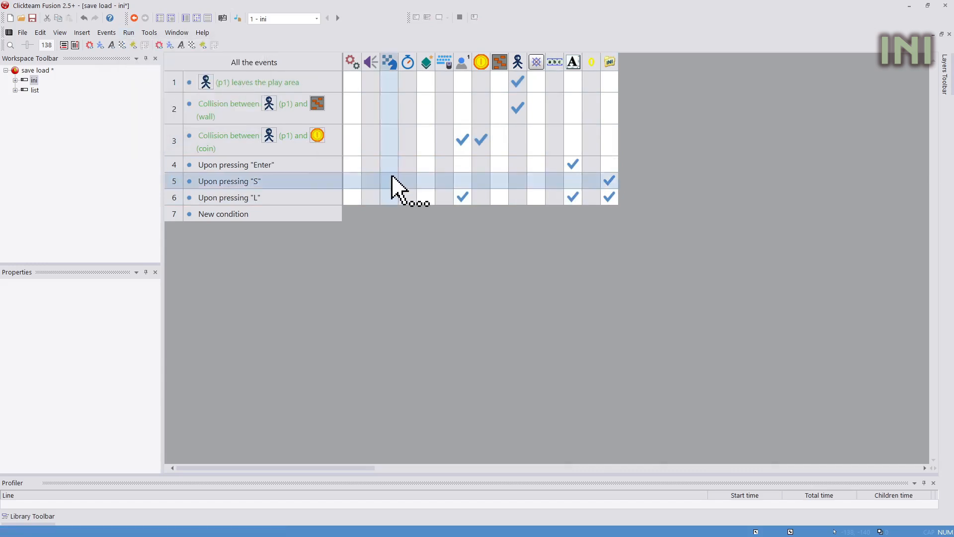
text(Fran)
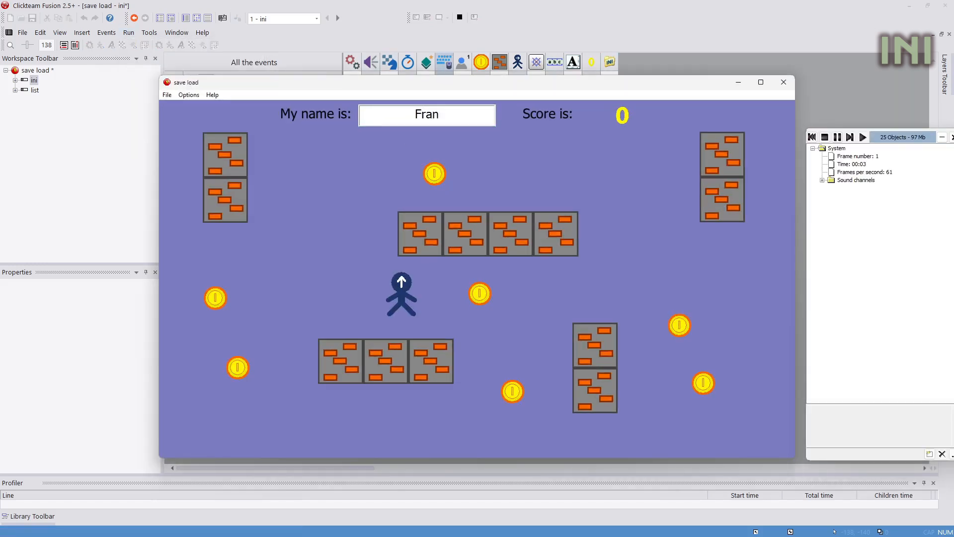
key(Left)
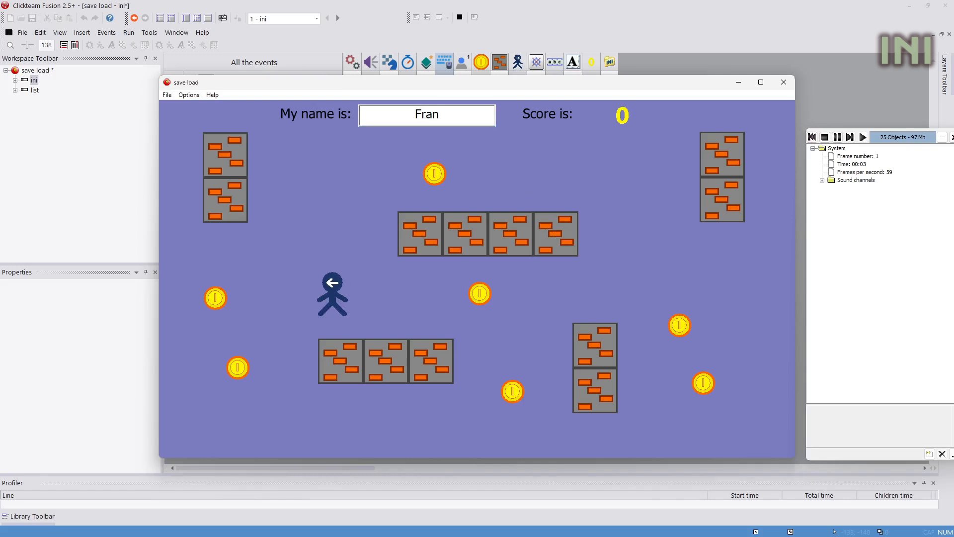
key(Up)
key(Right)
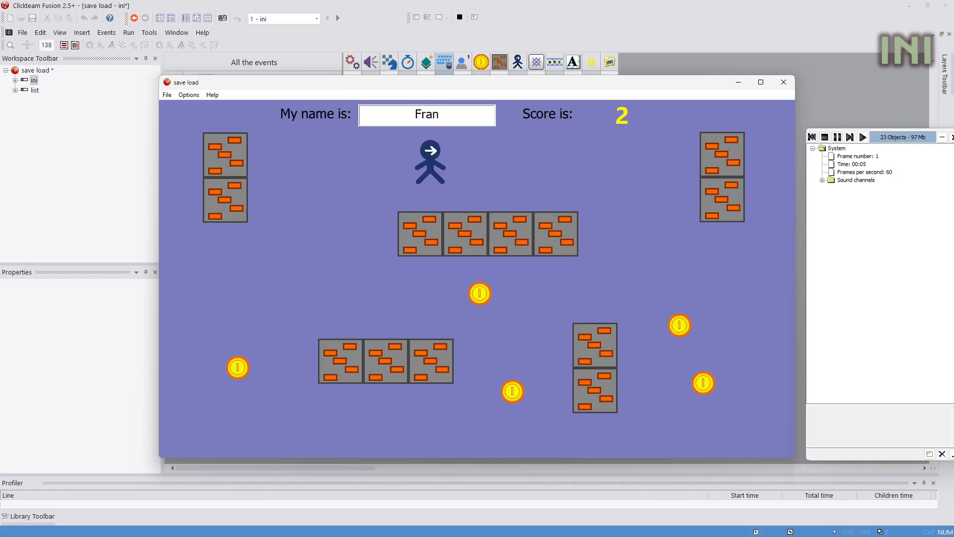
key(Down)
key(Right)
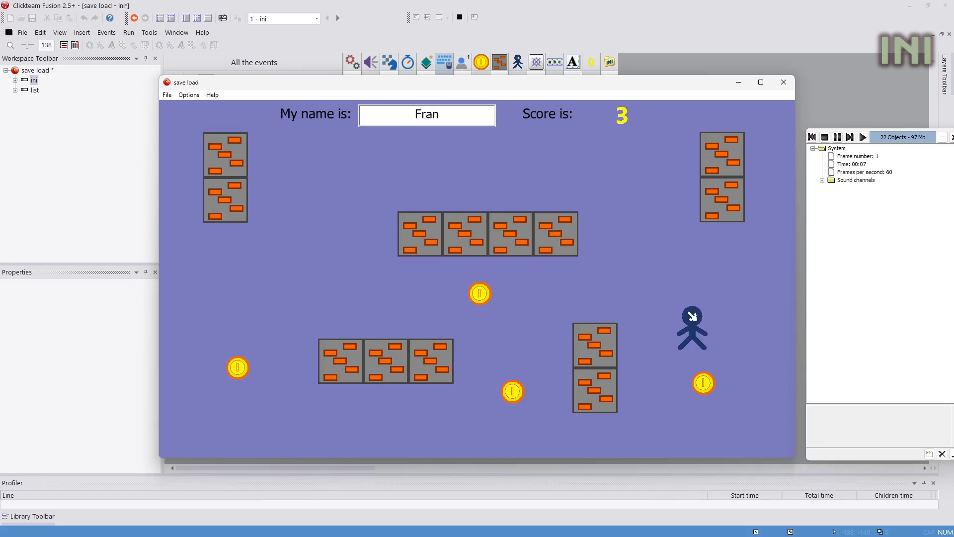
key(alt+Tab)
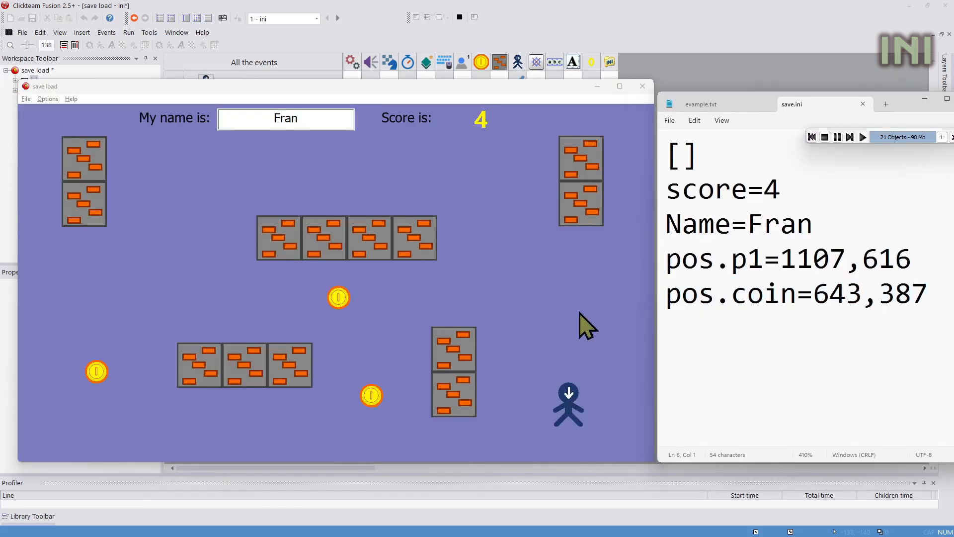
Restart the game, load the saved data, and steer the player toward the remaining coin to test the restored positions.
click(529, 284)
key(Up)
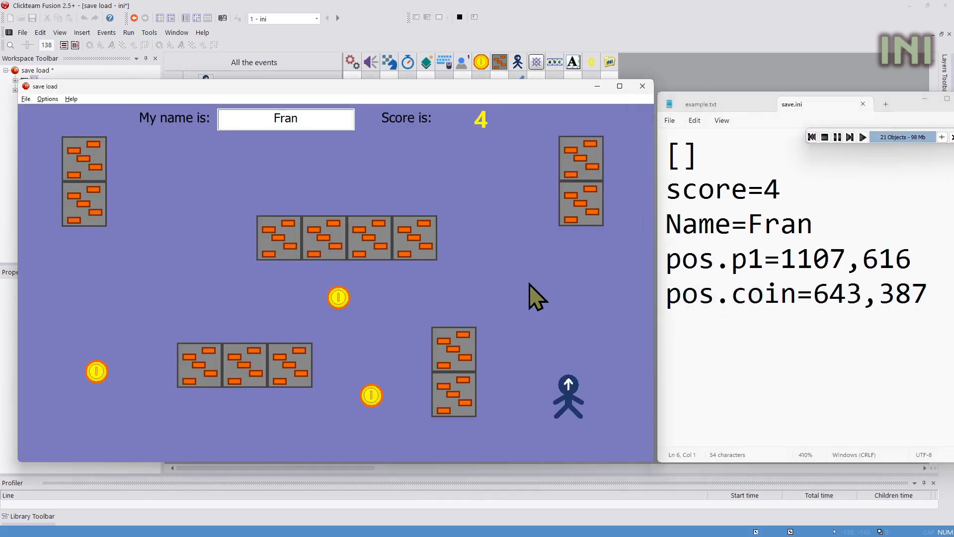
key(F2)
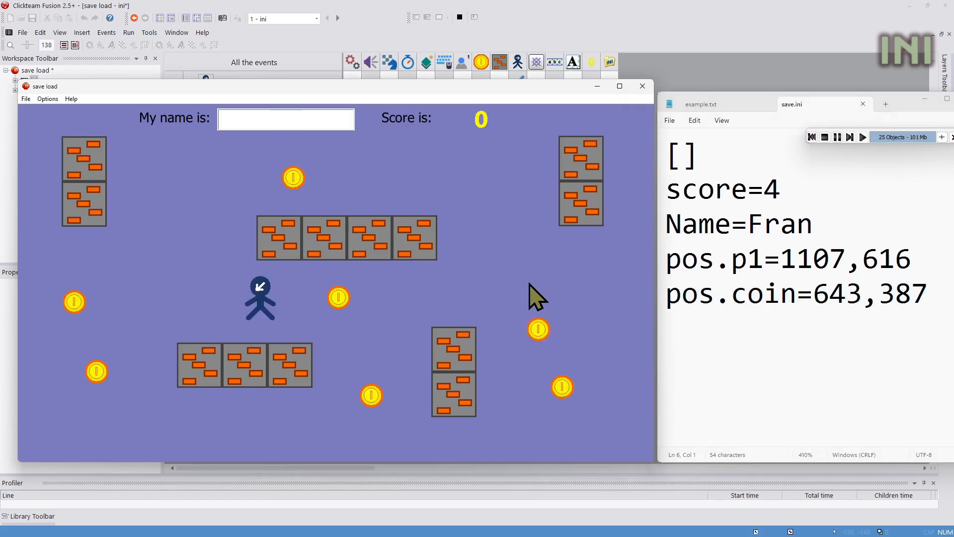
key(l)
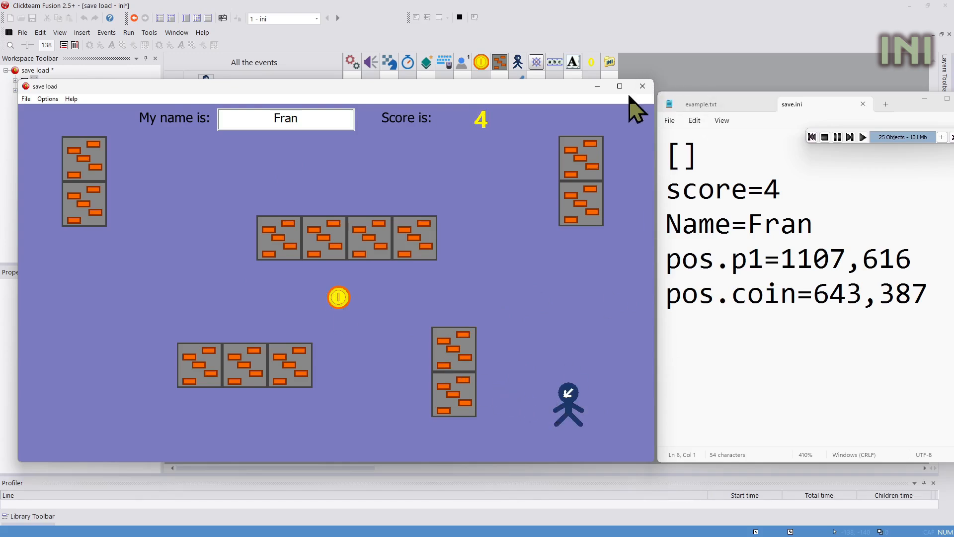
key(Up)
key(Left)
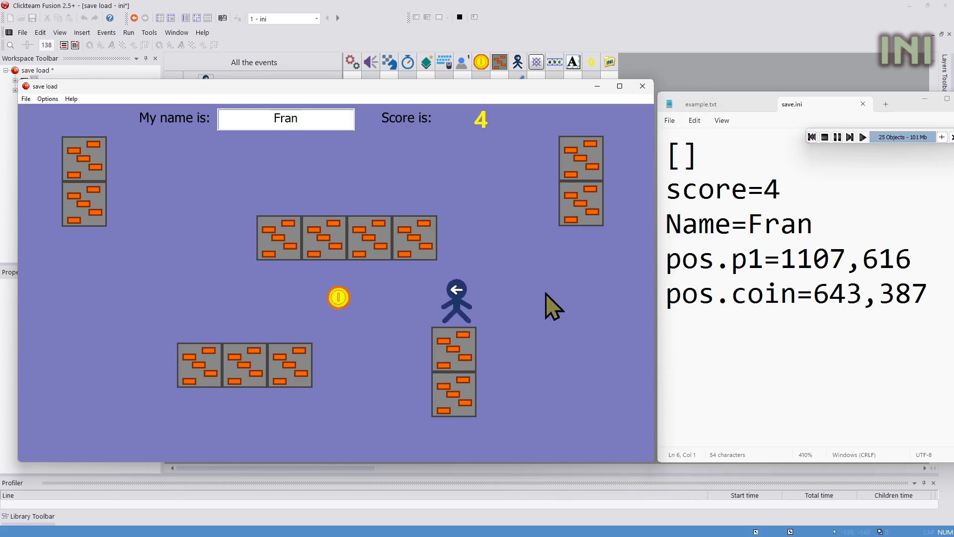
key(Left)
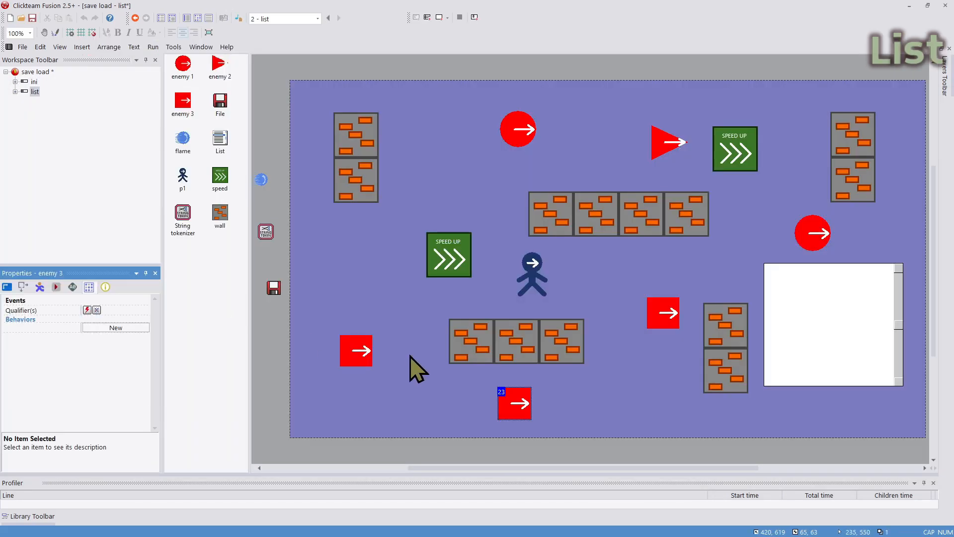
Examine the objects in the list frame, including p1's position, movement and alterable value settings.
click(342, 308)
click(340, 183)
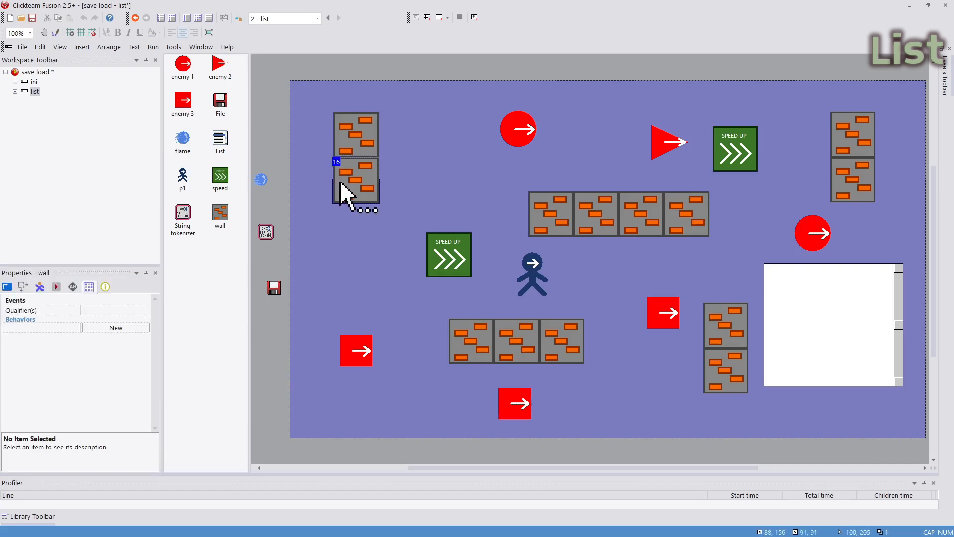
click(326, 302)
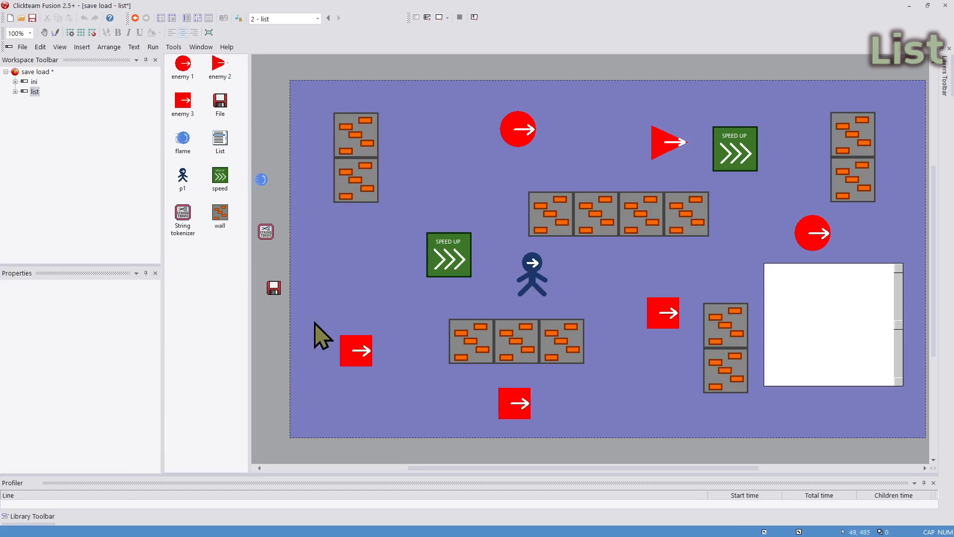
click(532, 276)
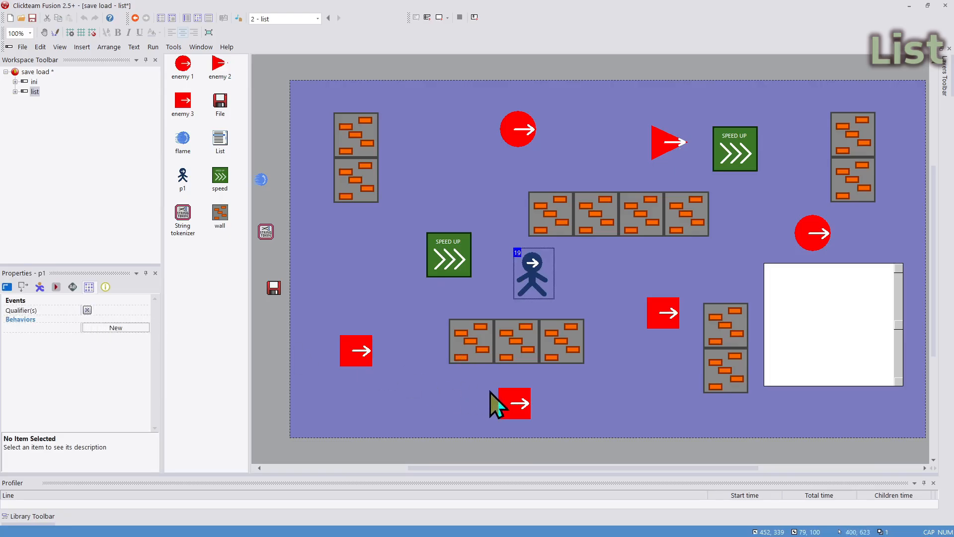
click(515, 404)
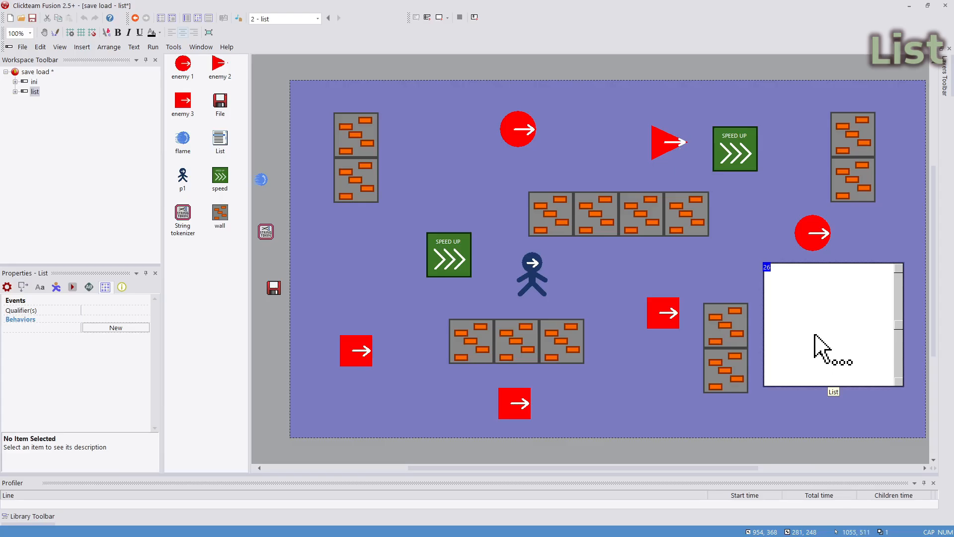
click(532, 293)
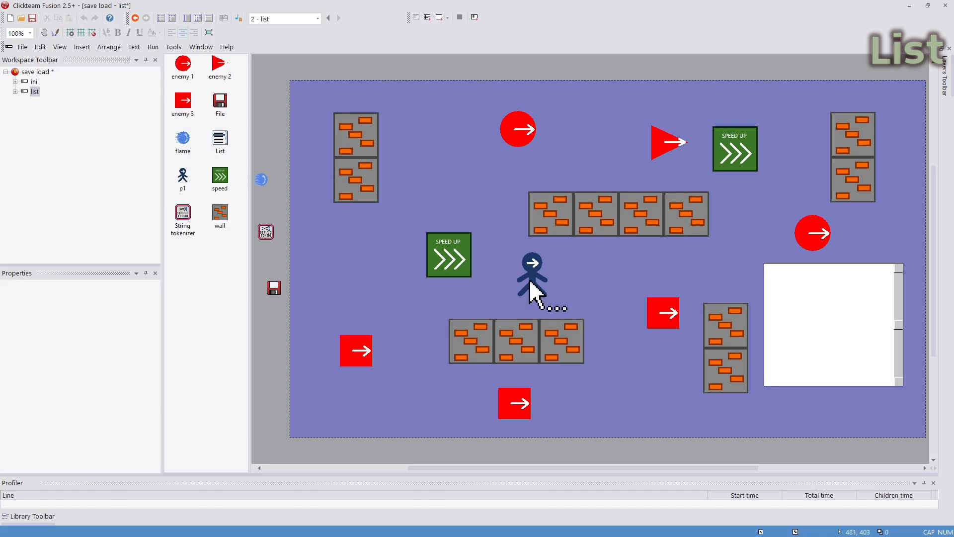
click(24, 287)
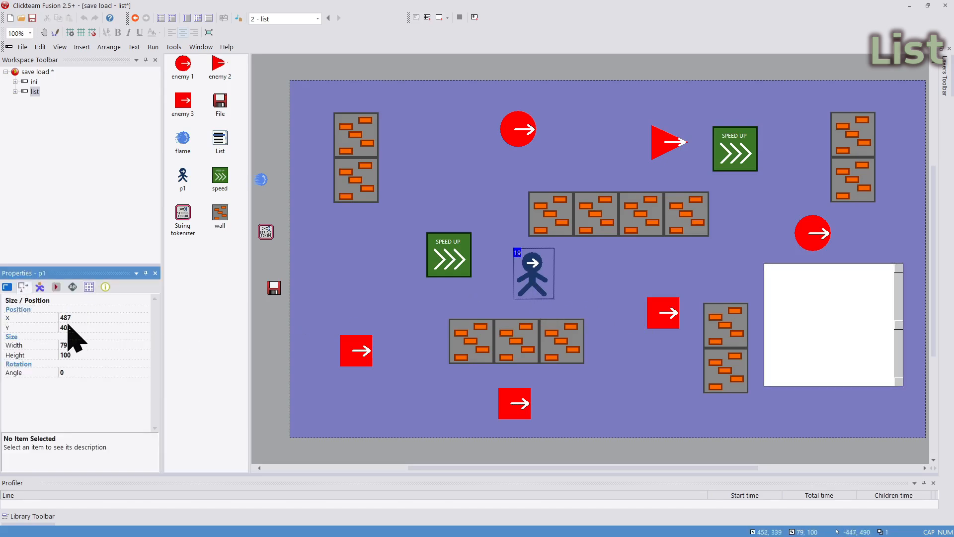
click(39, 286)
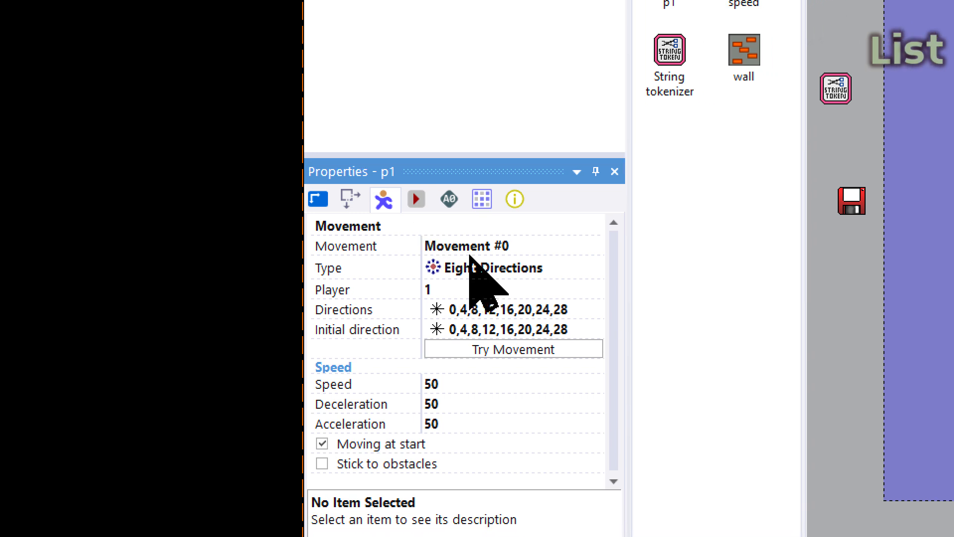
click(448, 200)
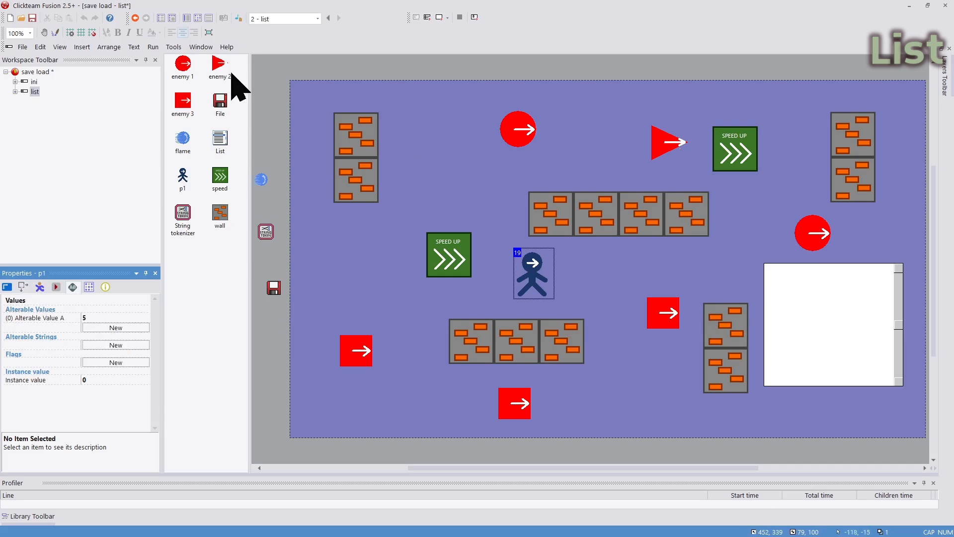
Open the list frame's event editor and examine the Upon pressing "S" save events.
click(198, 18)
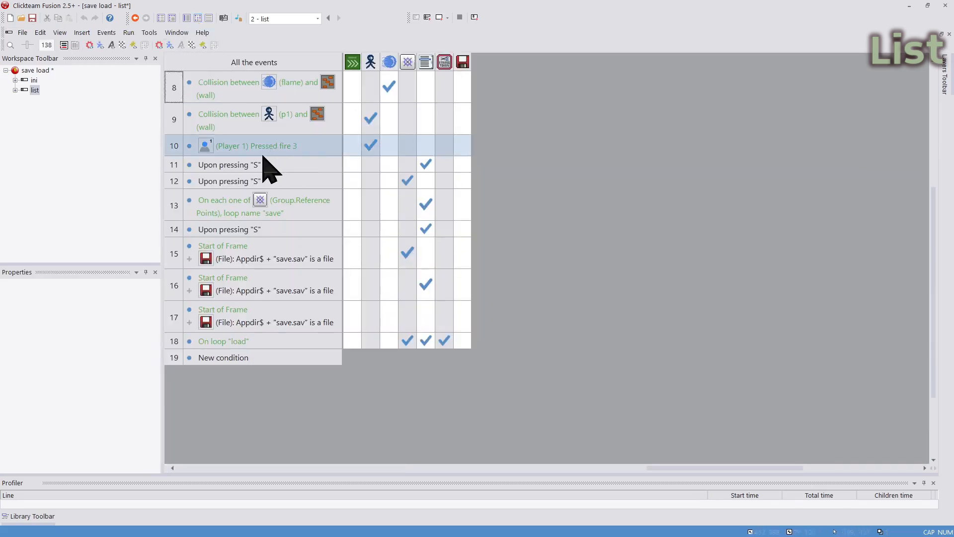
click(211, 165)
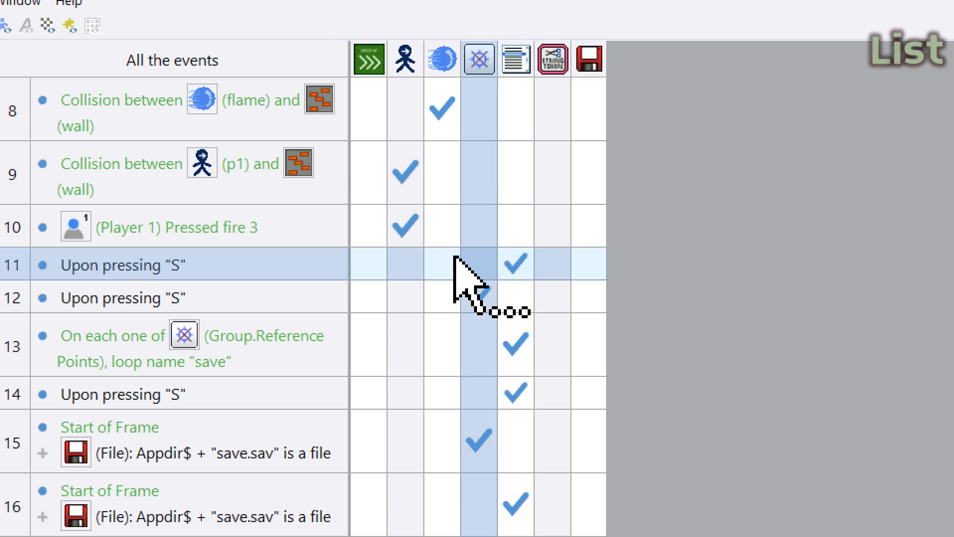
click(133, 299)
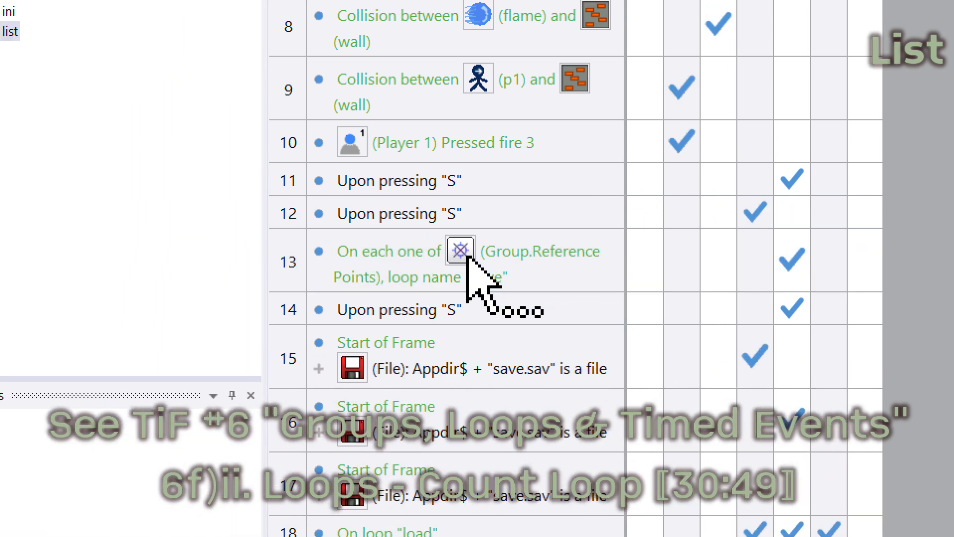
Examine the Add a line expression in the "save" loop event for Group.Reference Points, enlarging the expression editor to read it whole.
click(226, 298)
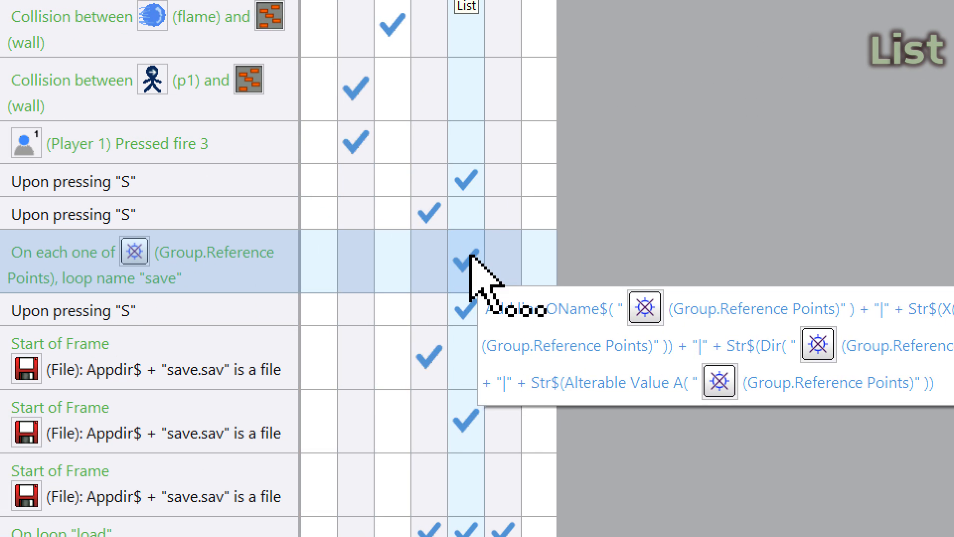
right_click(470, 256)
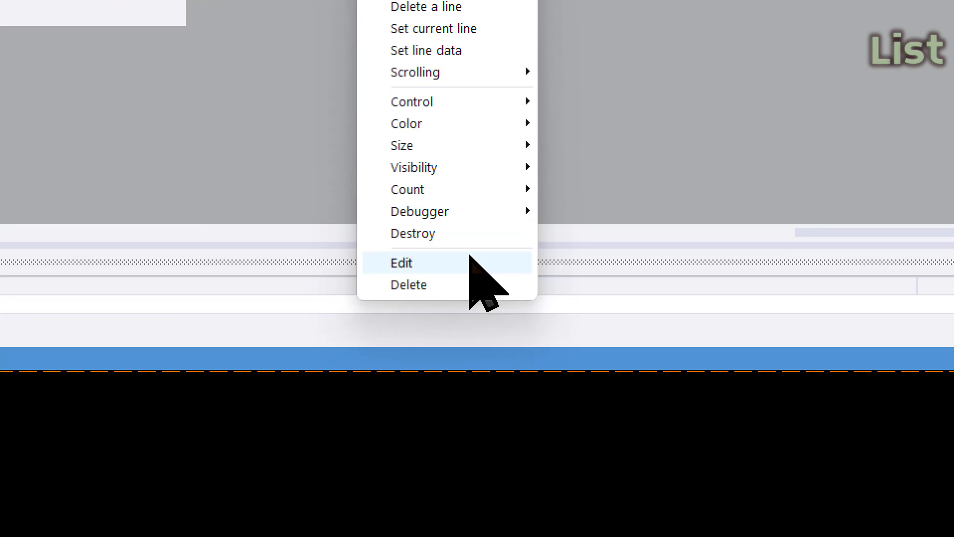
click(469, 260)
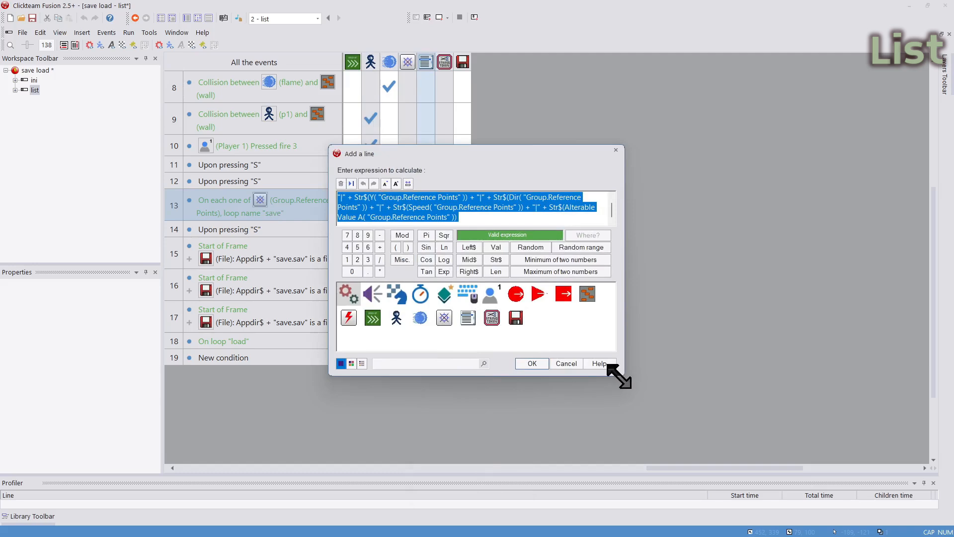
drag(623, 375, 880, 472)
click(430, 223)
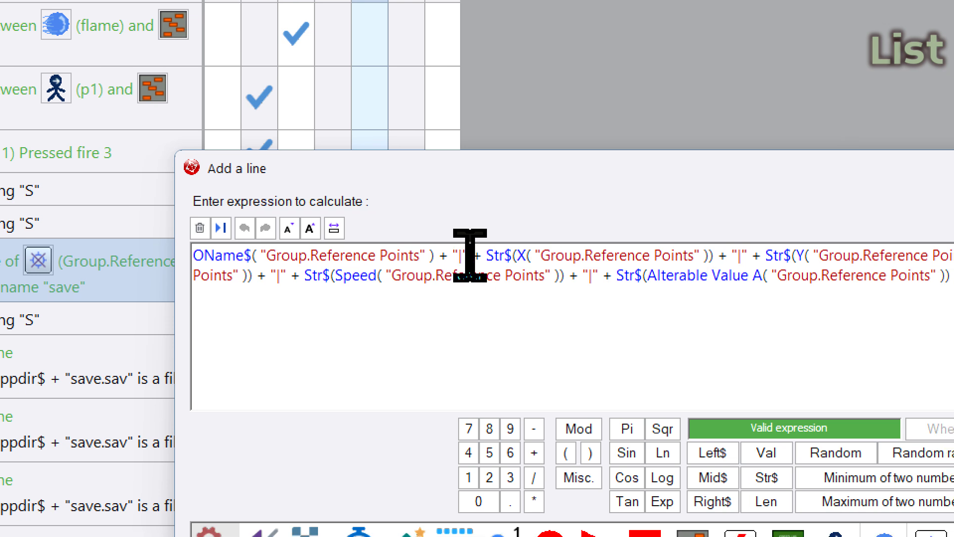
click(468, 256)
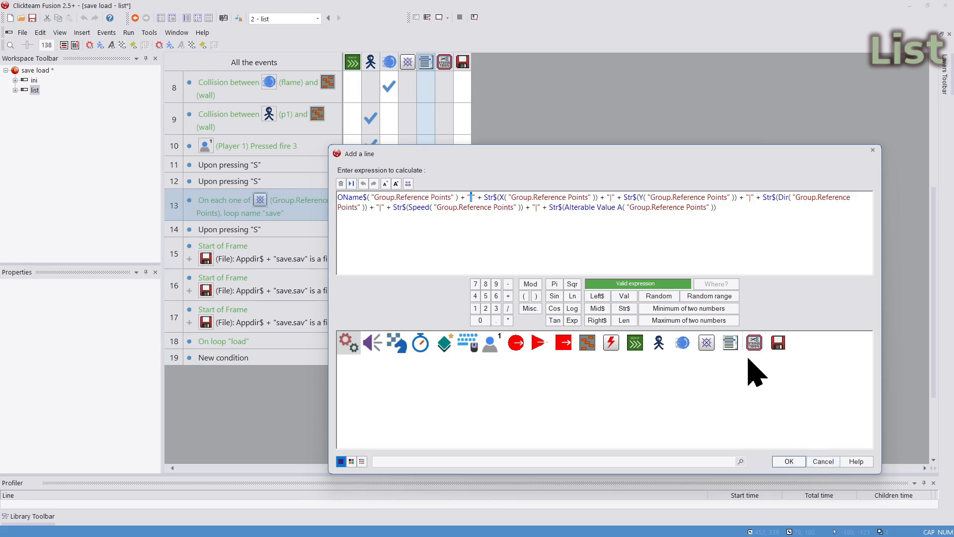
click(832, 461)
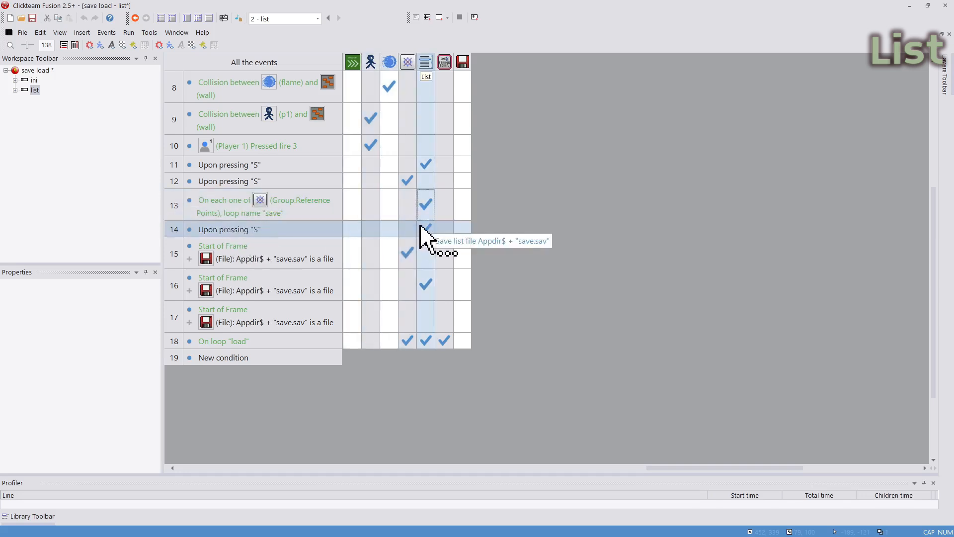
Run the application from the list frame and save the game so the object data is written to the list.
click(127, 34)
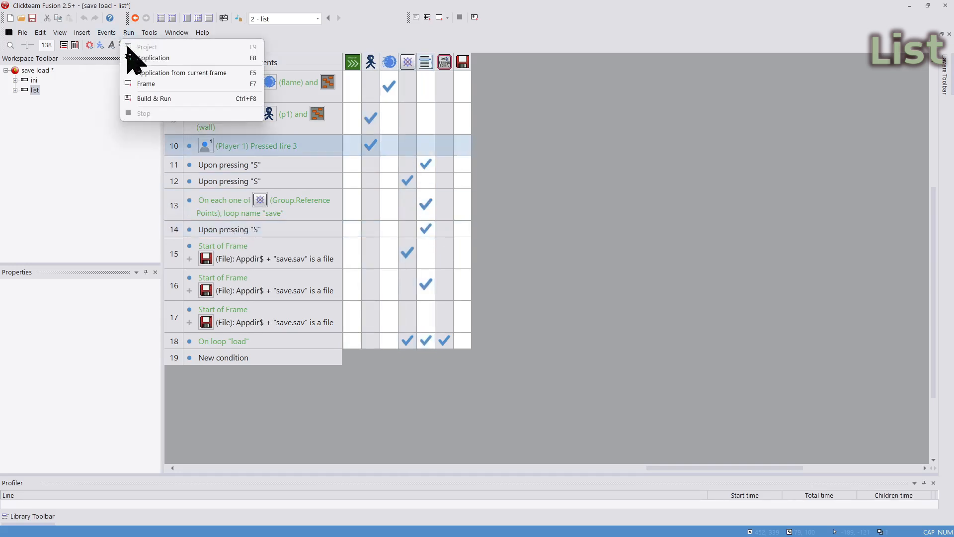
click(136, 72)
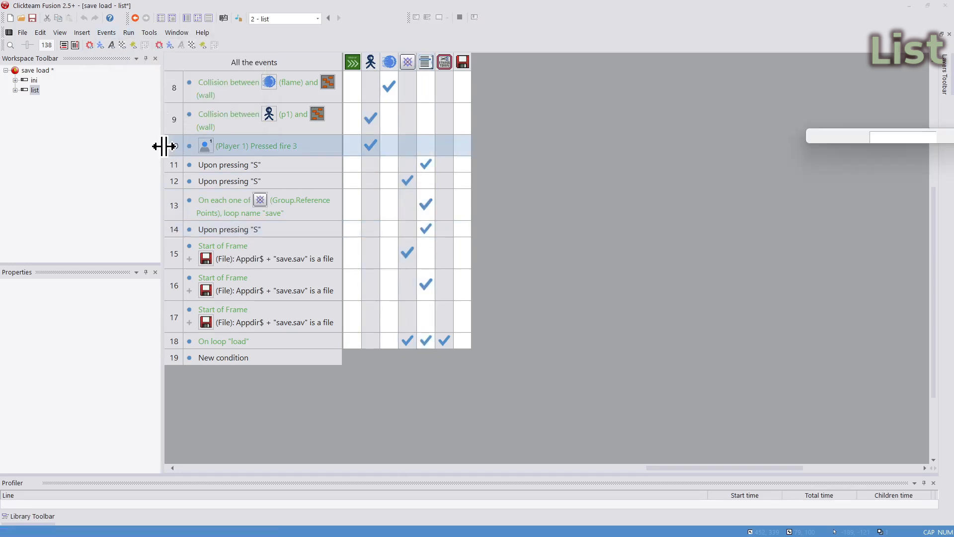
key(Right)
key(s)
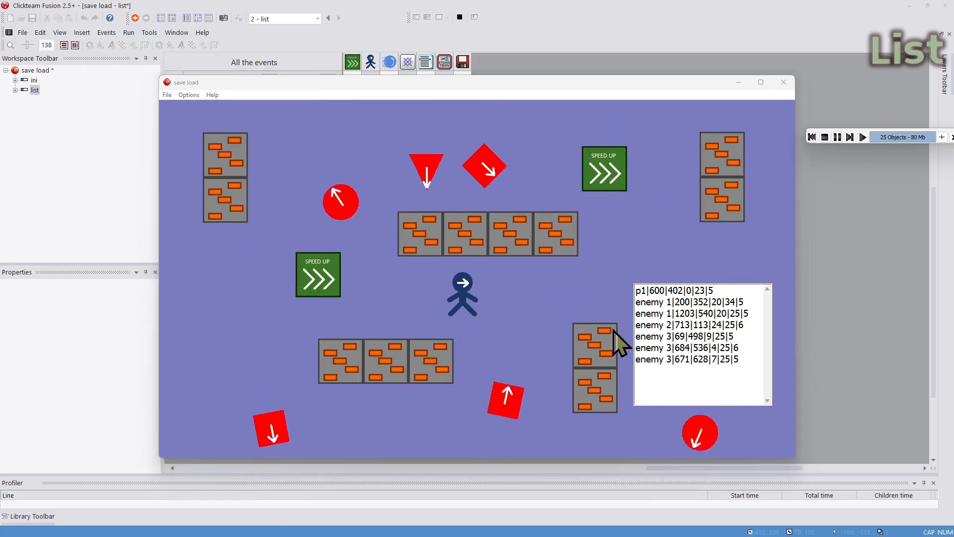
Switch to File Explorer and open save.sav in Notepad to compare its lines with the game's list.
key(alt+Tab)
click(415, 179)
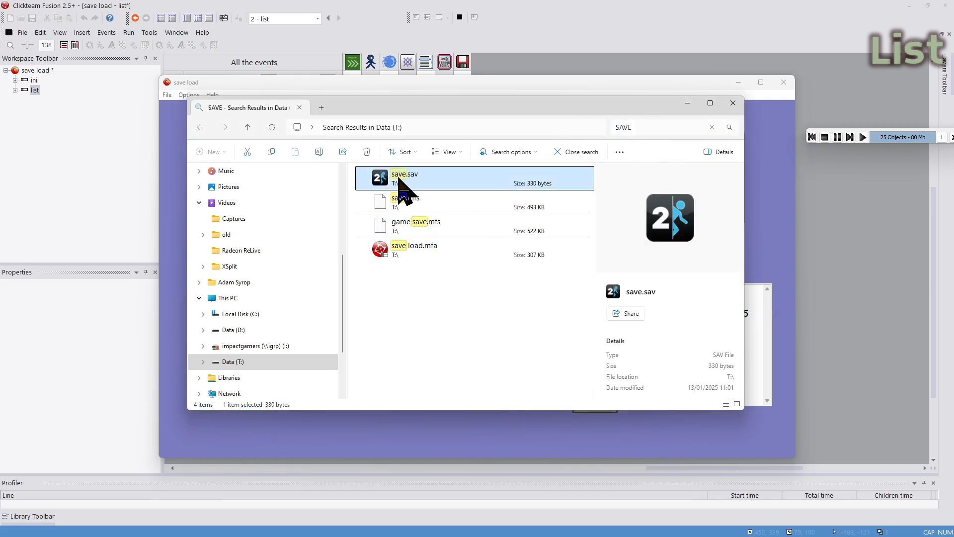
right_click(399, 179)
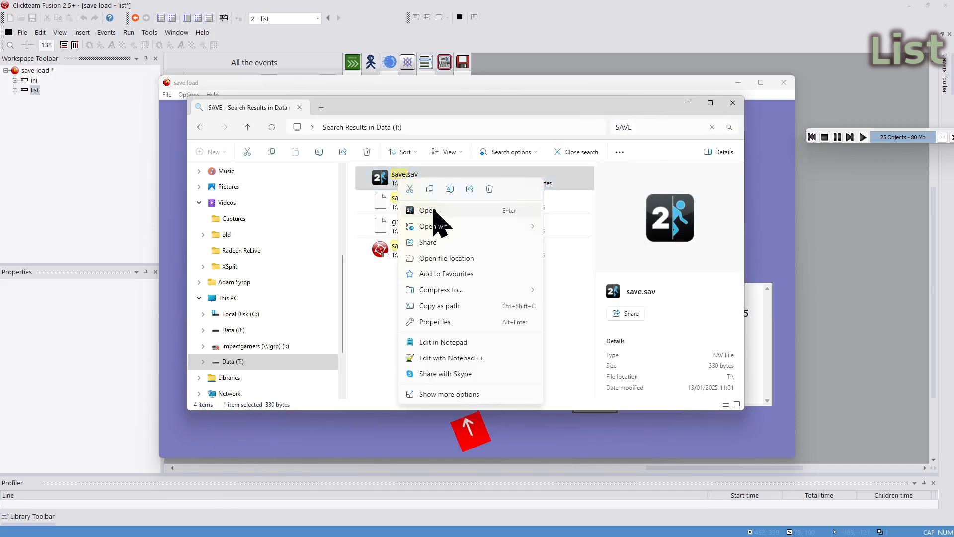
click(561, 228)
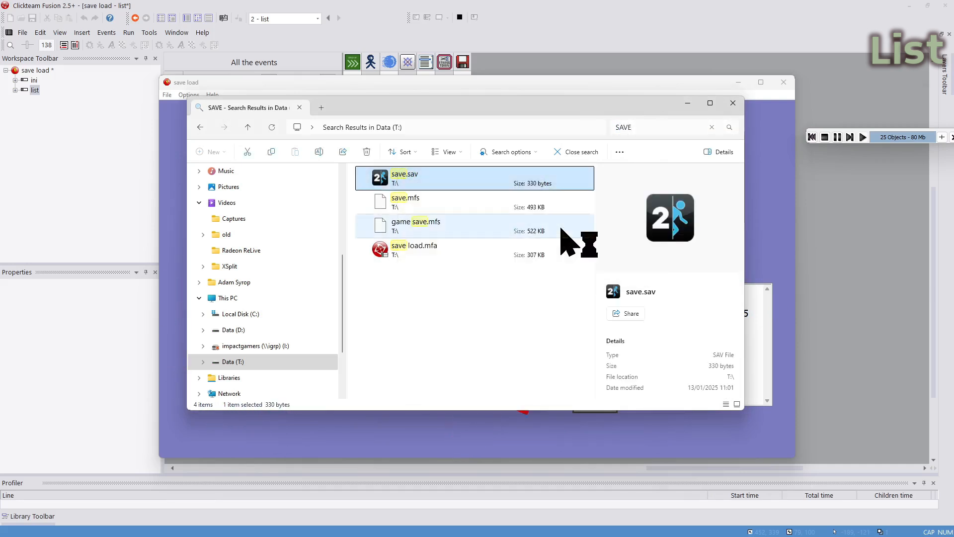
ctrl+scroll(757, 242, down, 12)
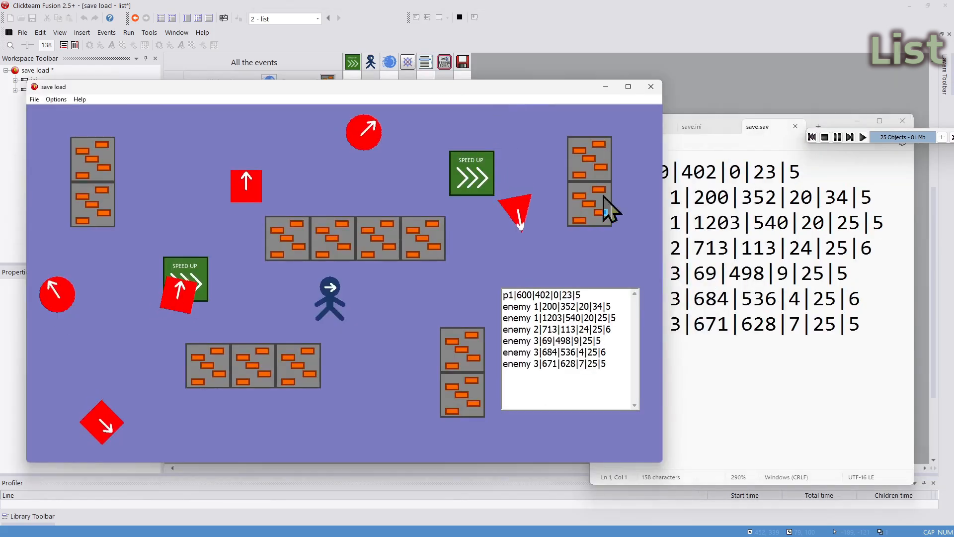
Save the running game again, check the reloaded save.sav in Notepad, and close the game.
click(754, 399)
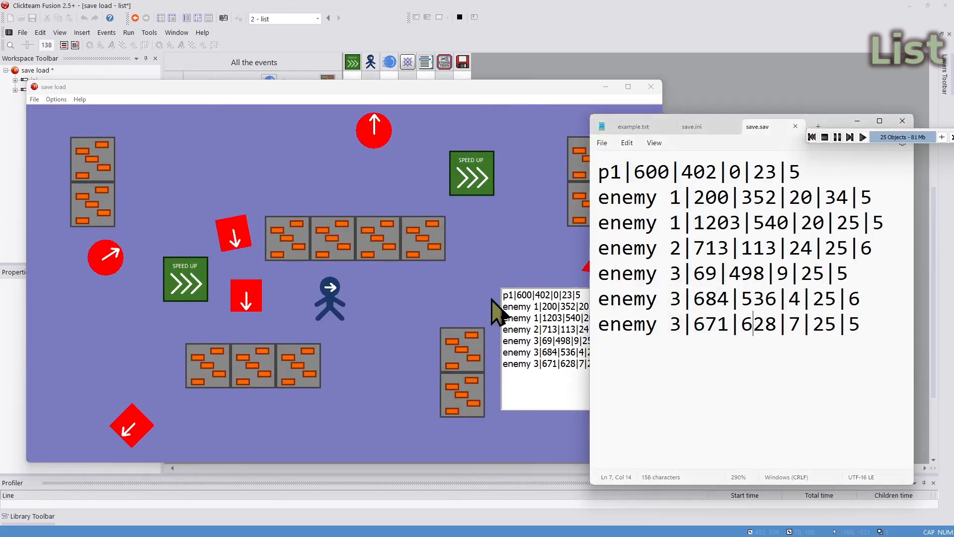
click(432, 314)
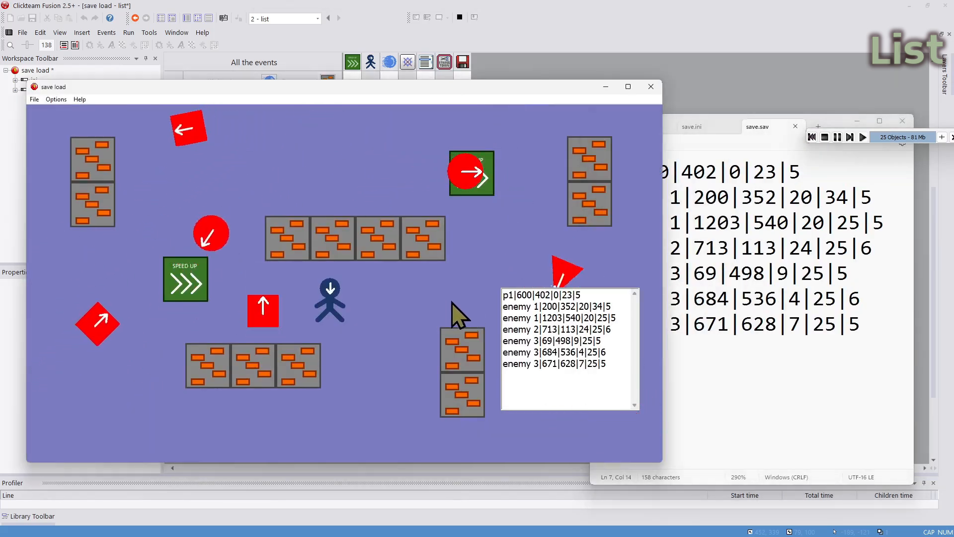
click(721, 274)
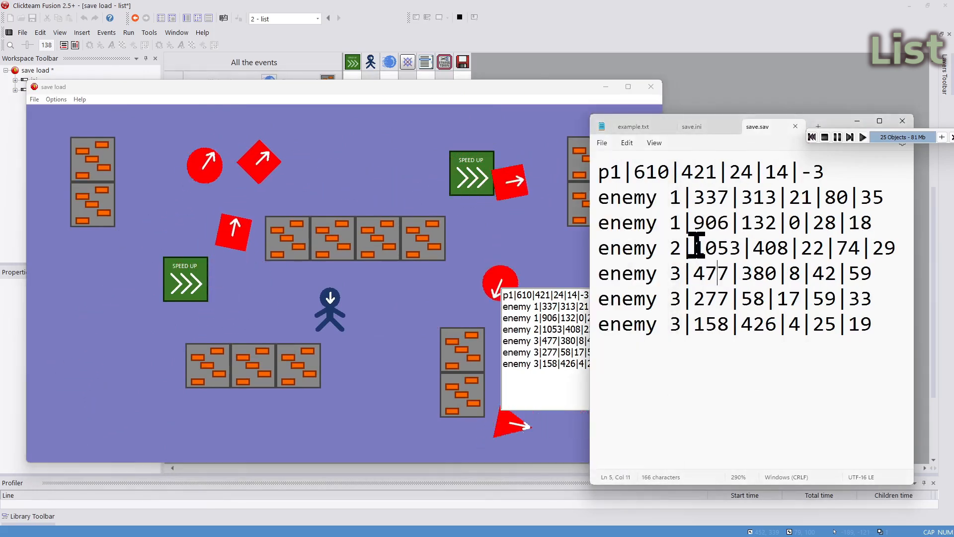
click(651, 86)
click(620, 87)
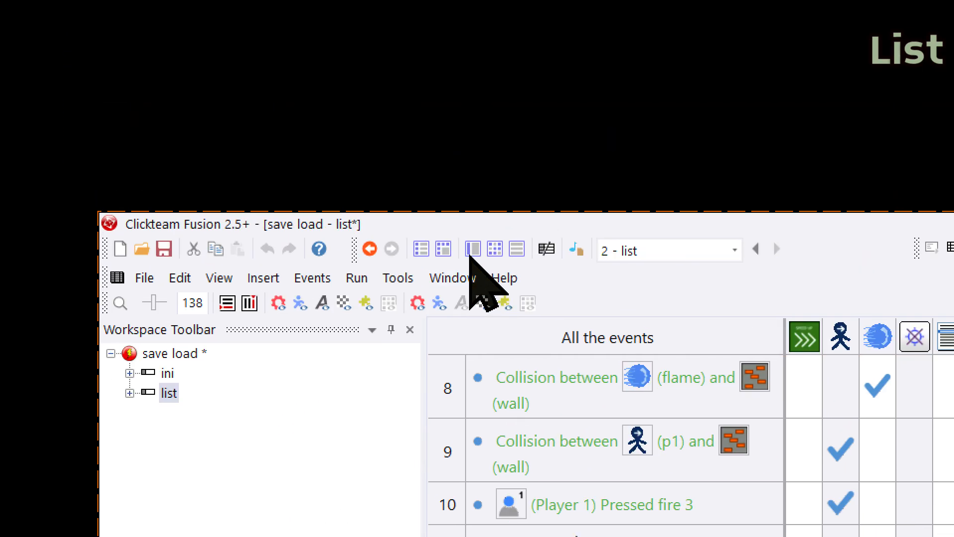
Examine the File object in the list frame and locate it among the objects available for insertion.
click(471, 253)
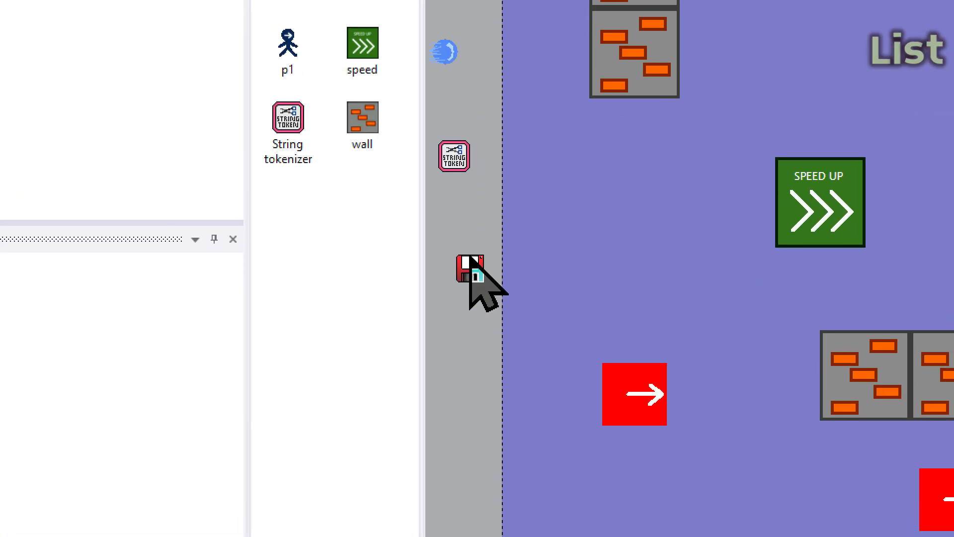
click(469, 259)
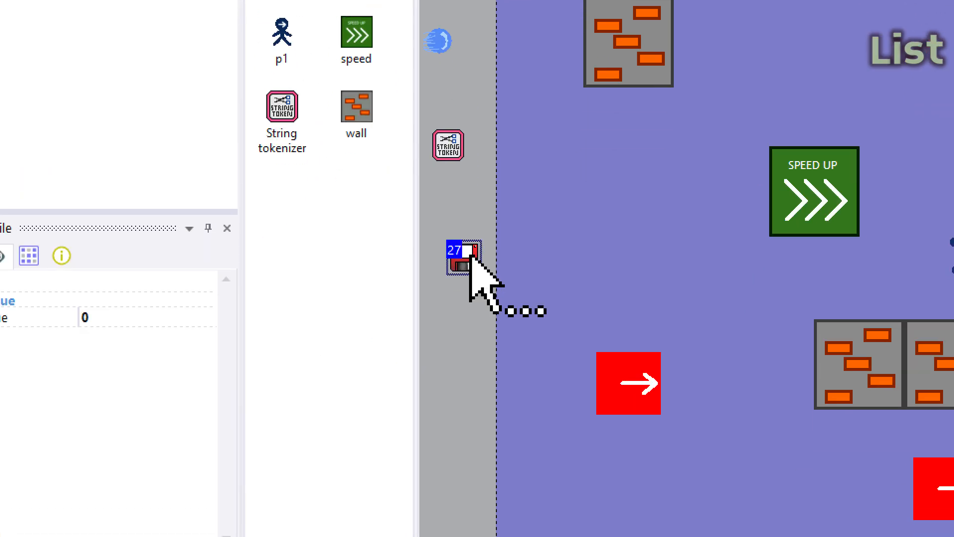
double_click(469, 276)
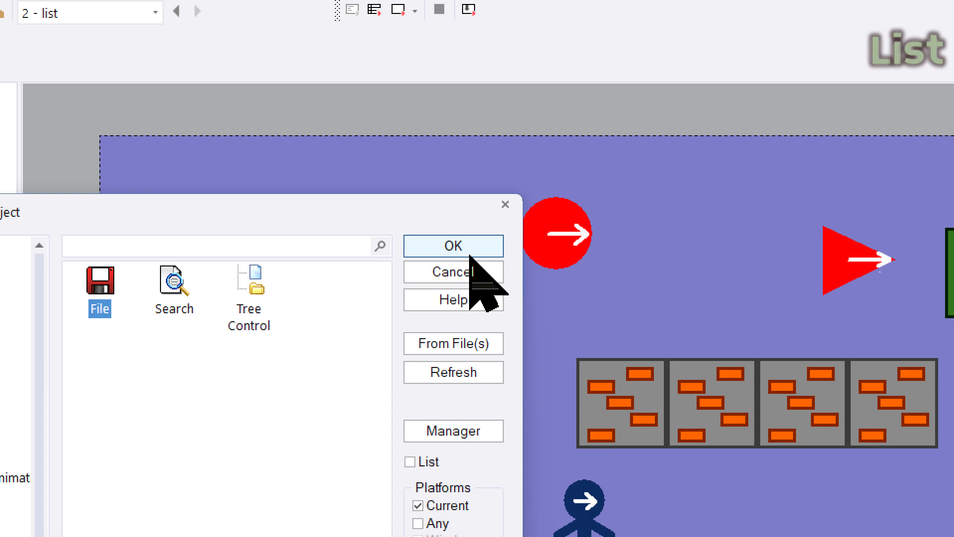
click(469, 136)
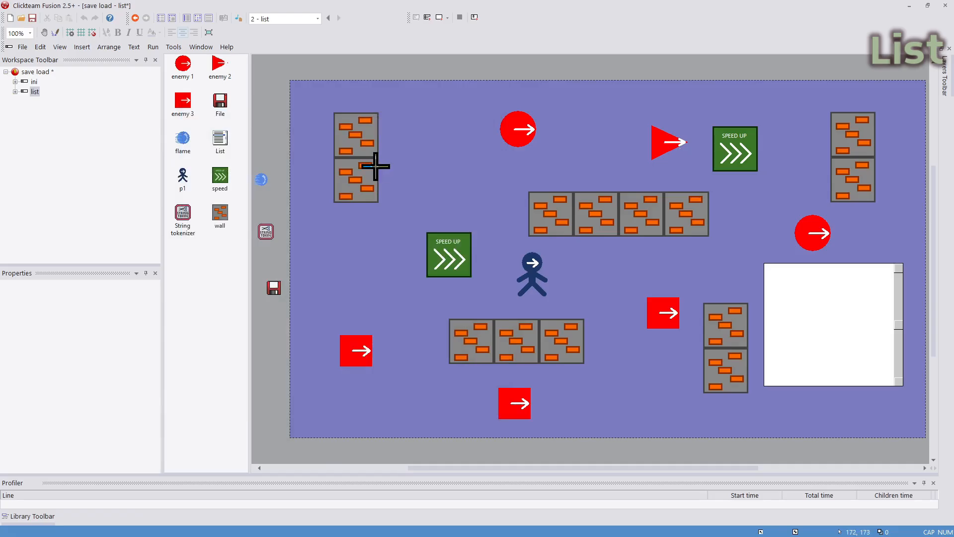
Return to the event editor and examine the Start of Frame events that check for save.sav, including the List object's load actions.
click(198, 19)
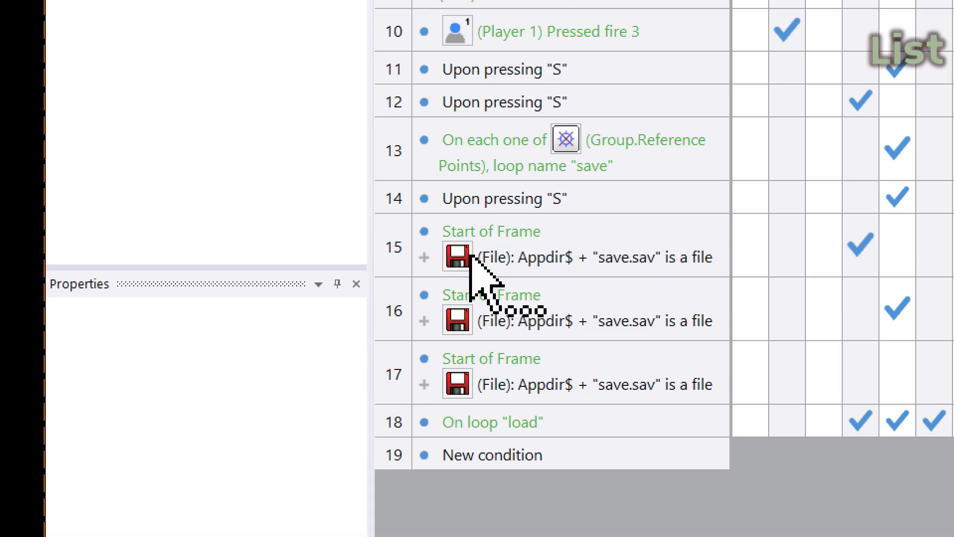
click(472, 256)
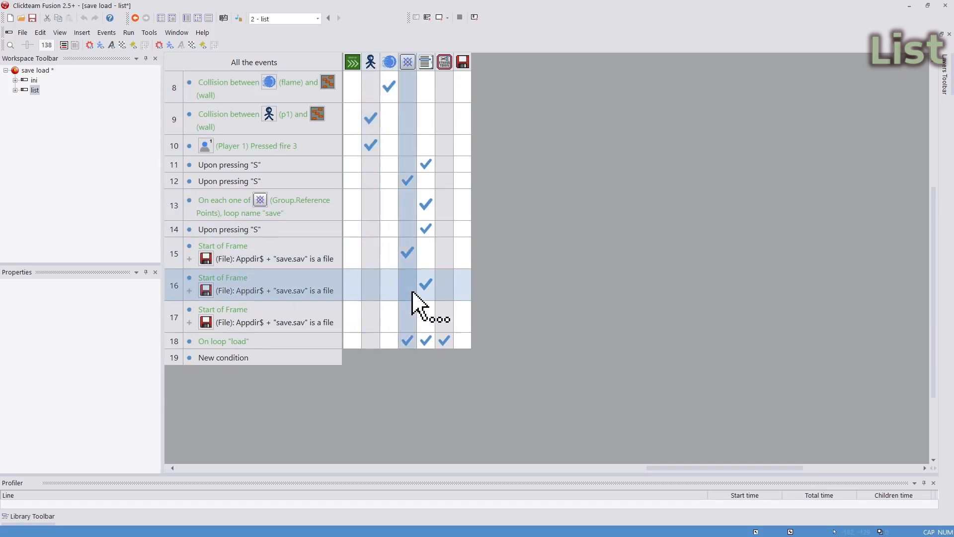
mouse_move(425, 289)
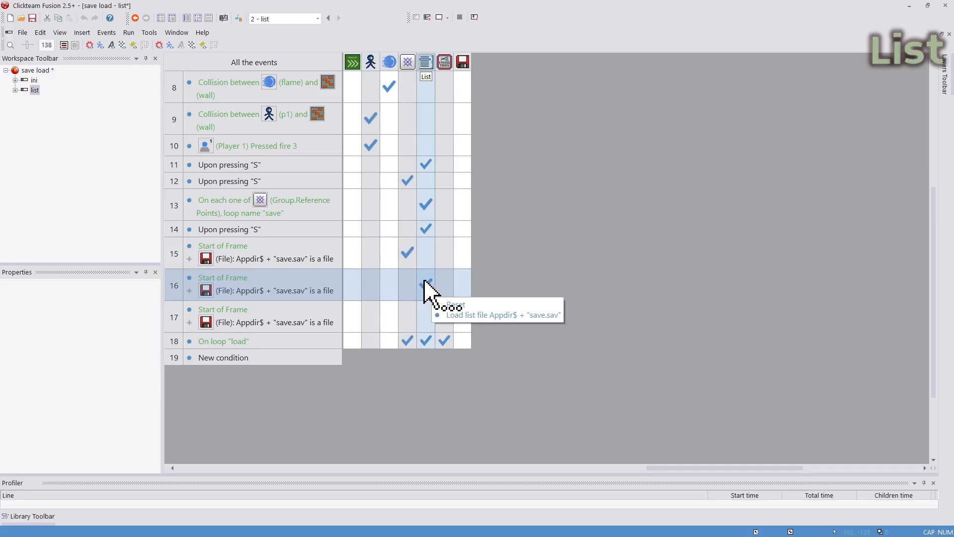
Review the start loop action in event 17, checking its loop name "load" and its loop count based on List's number of lines.
drag(642, 469, 133, 465)
right_click(351, 314)
click(396, 455)
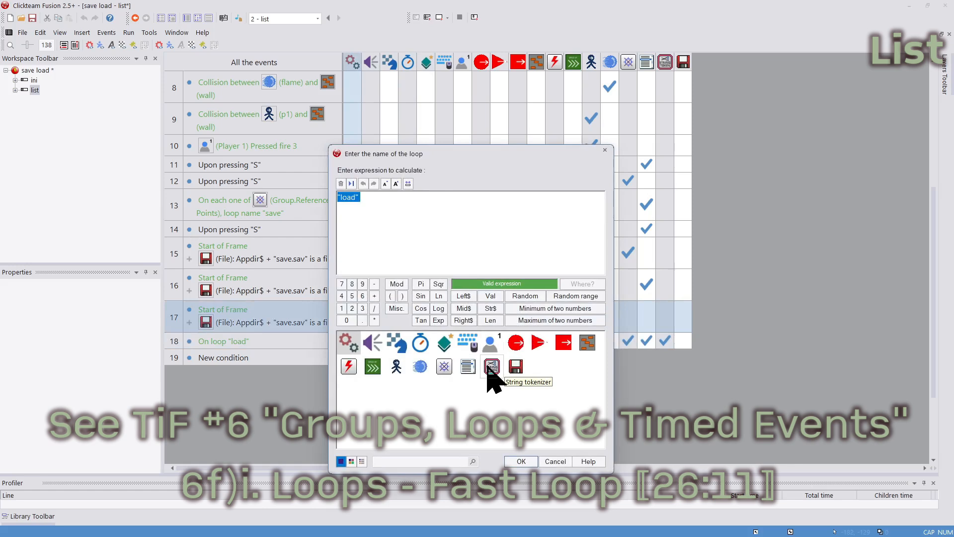
click(520, 461)
click(467, 366)
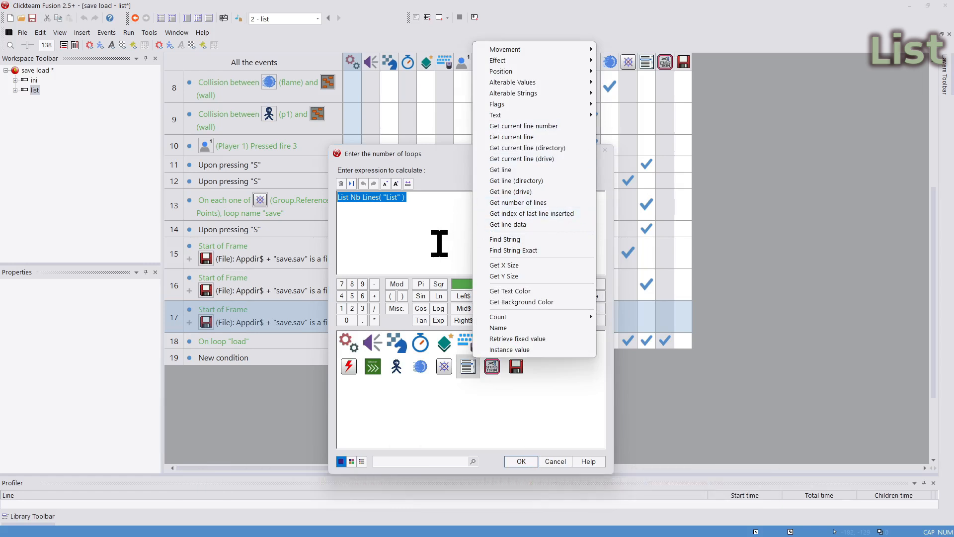
click(527, 461)
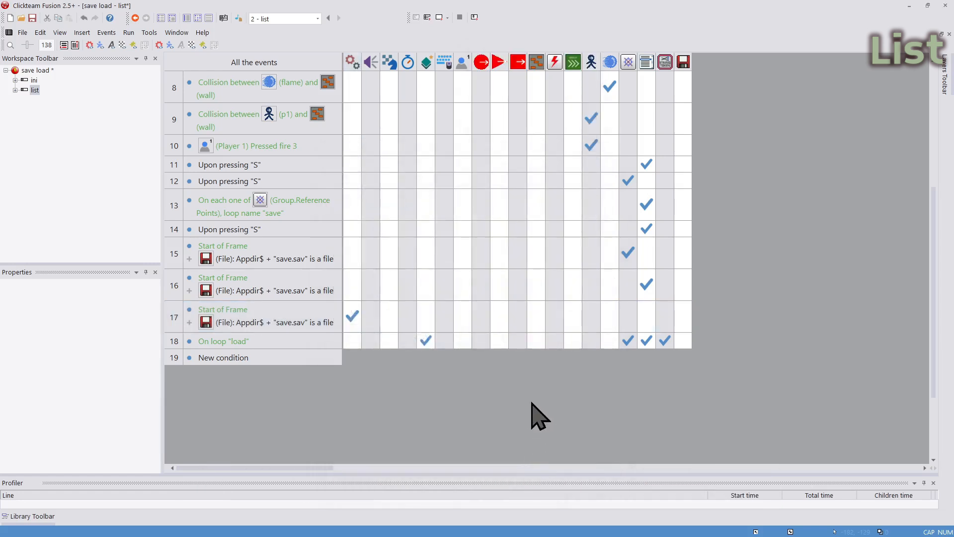
In the "load" loop's actions, re-enter the String tokenizer's split source as line 1 of List, keeping the "|" delimiter.
click(355, 339)
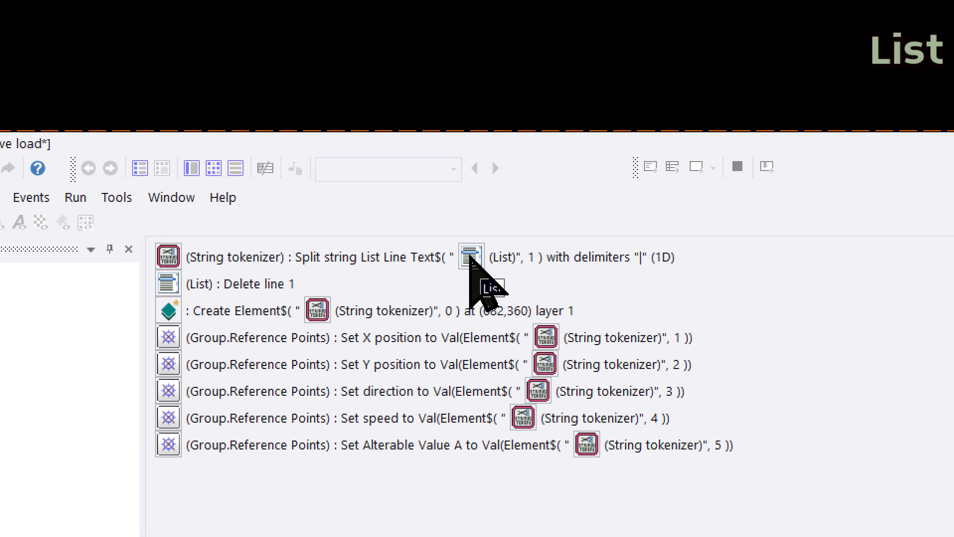
right_click(585, 256)
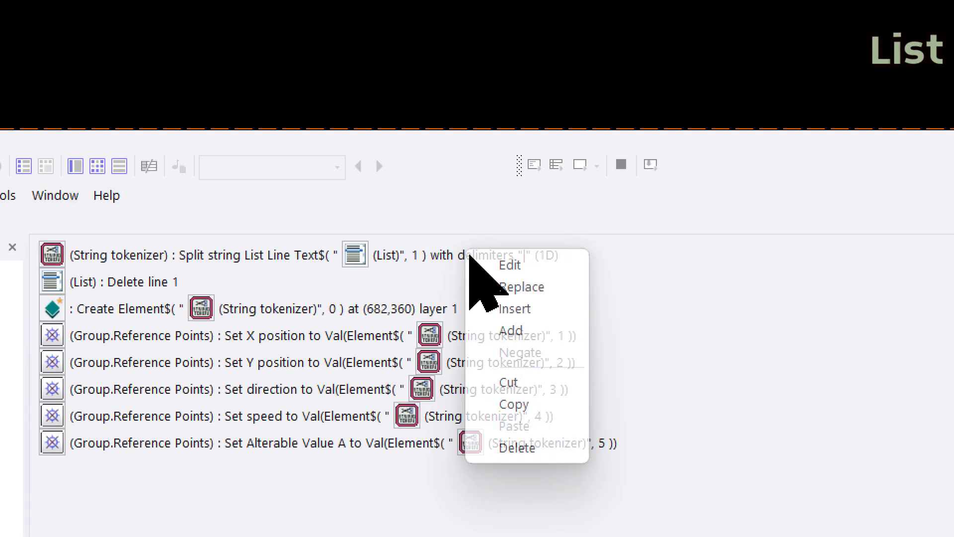
click(477, 266)
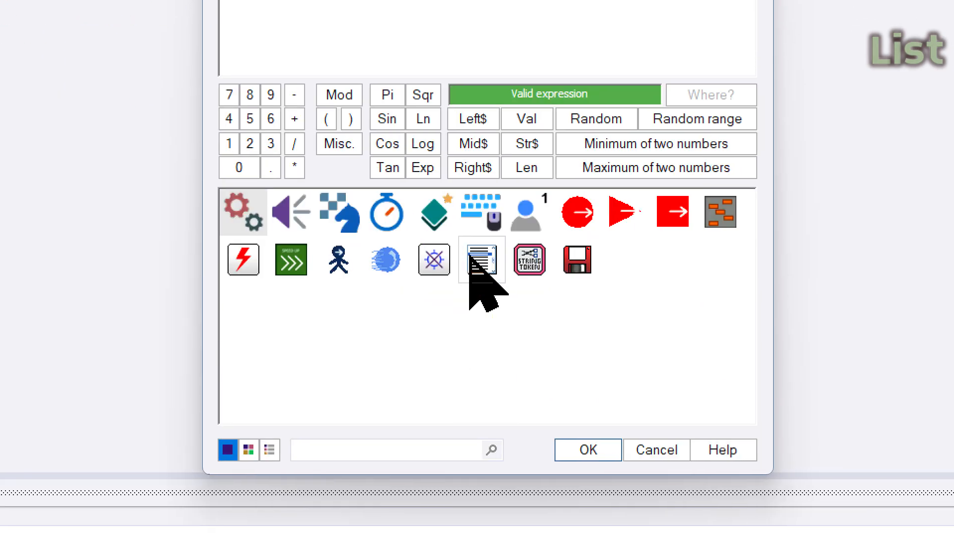
click(476, 263)
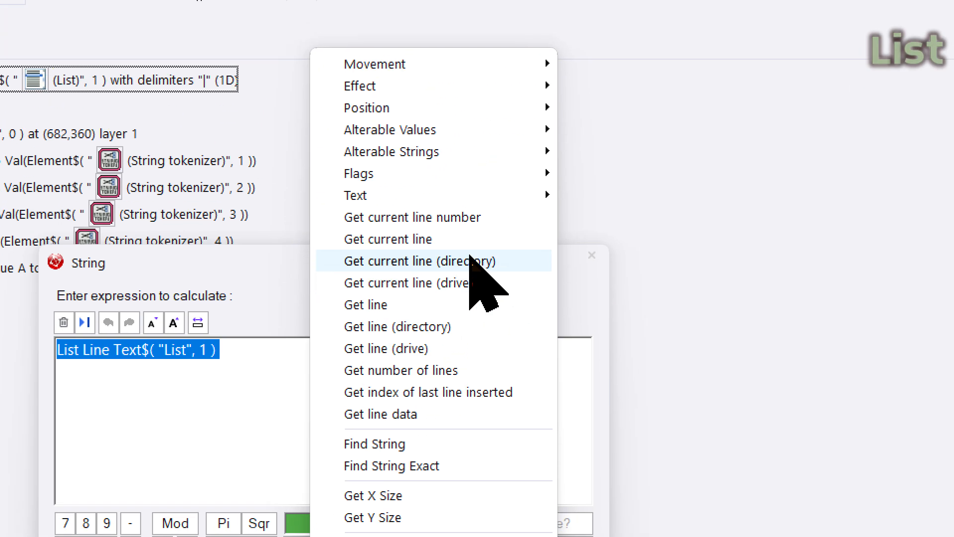
click(470, 255)
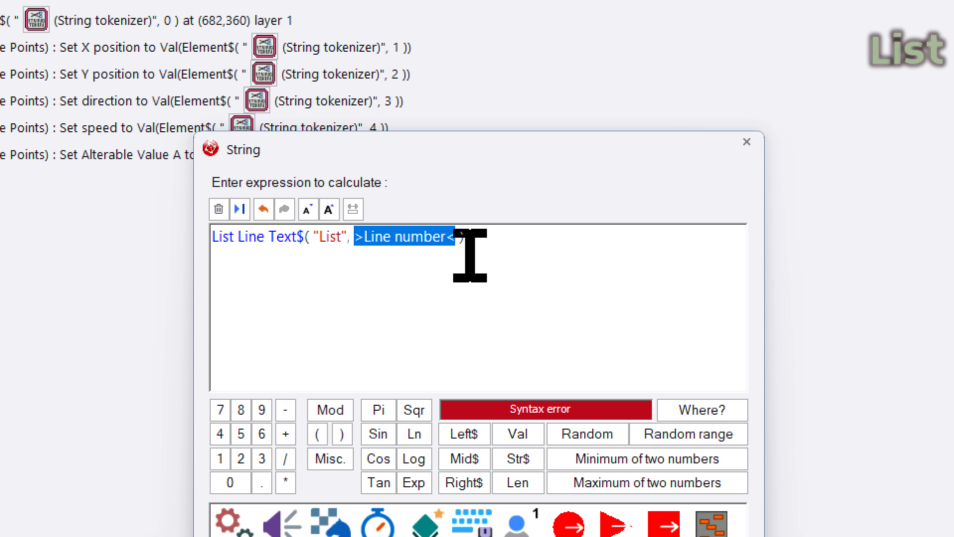
text(1)
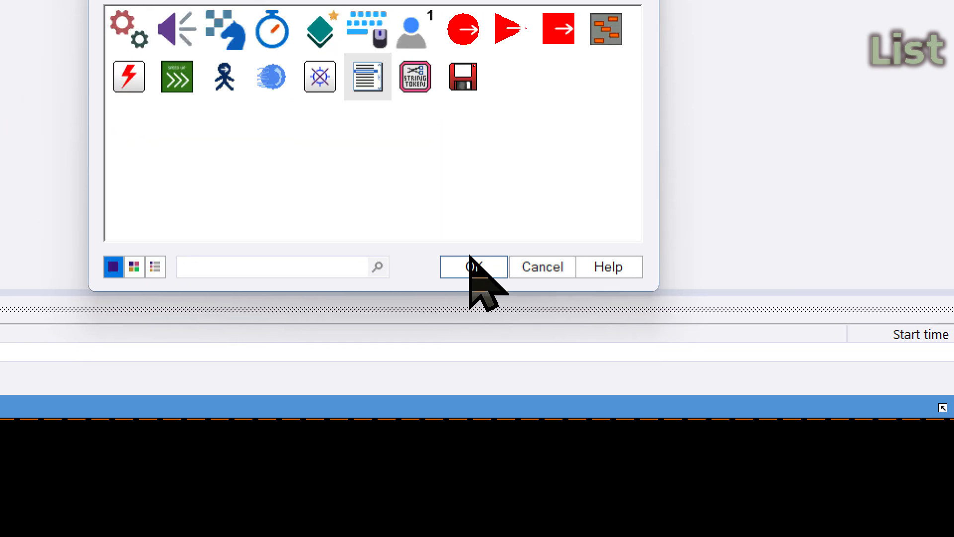
click(470, 258)
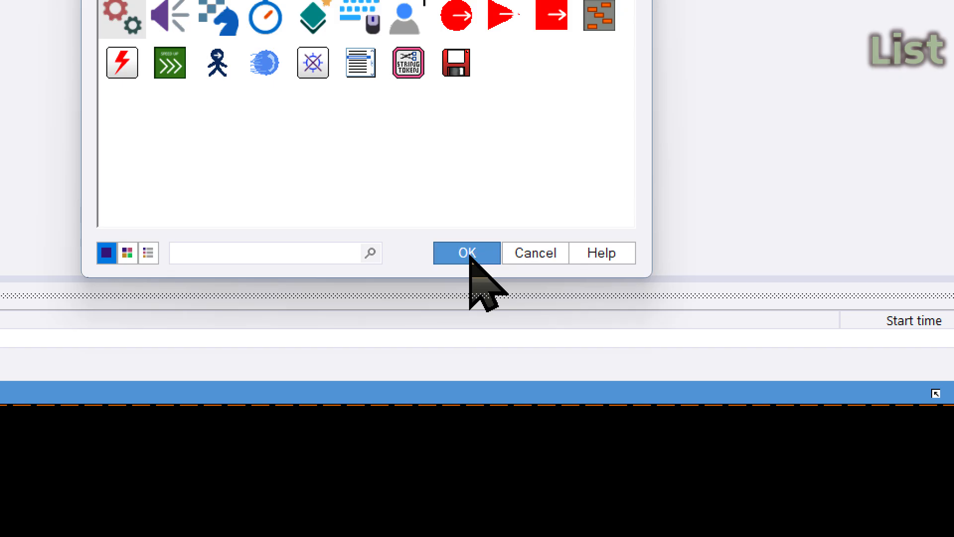
click(521, 461)
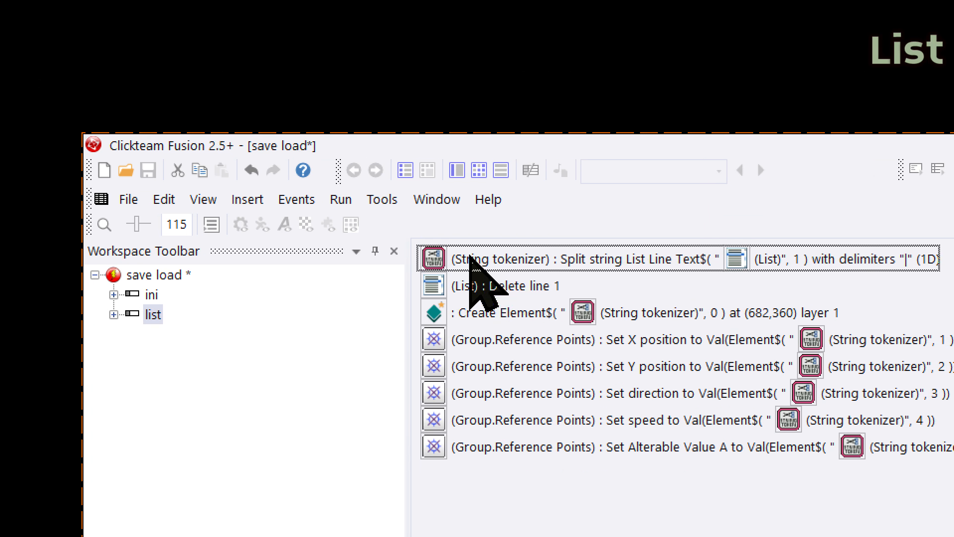
In the "load" loop event, try a create-object-by-name action using element 0 of the String tokenizer as the name.
click(456, 111)
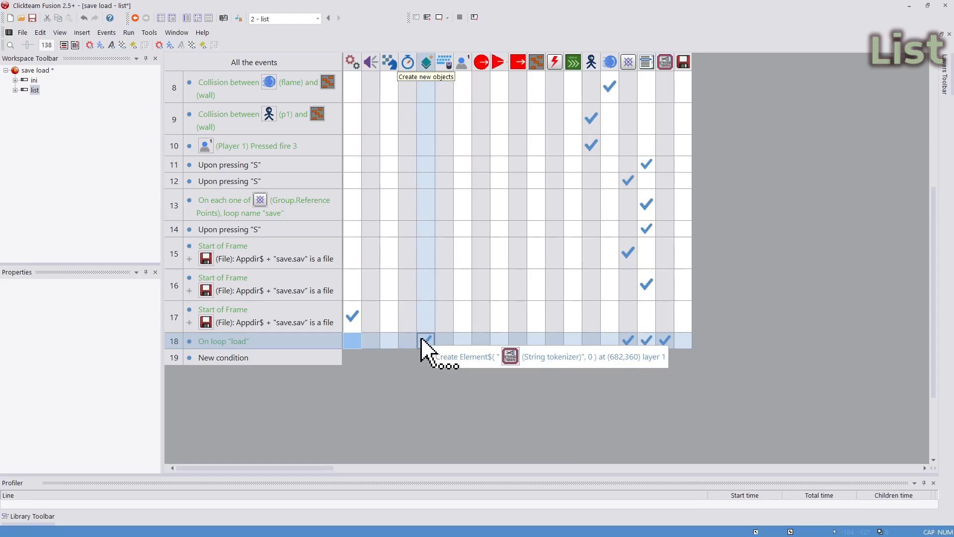
click(426, 341)
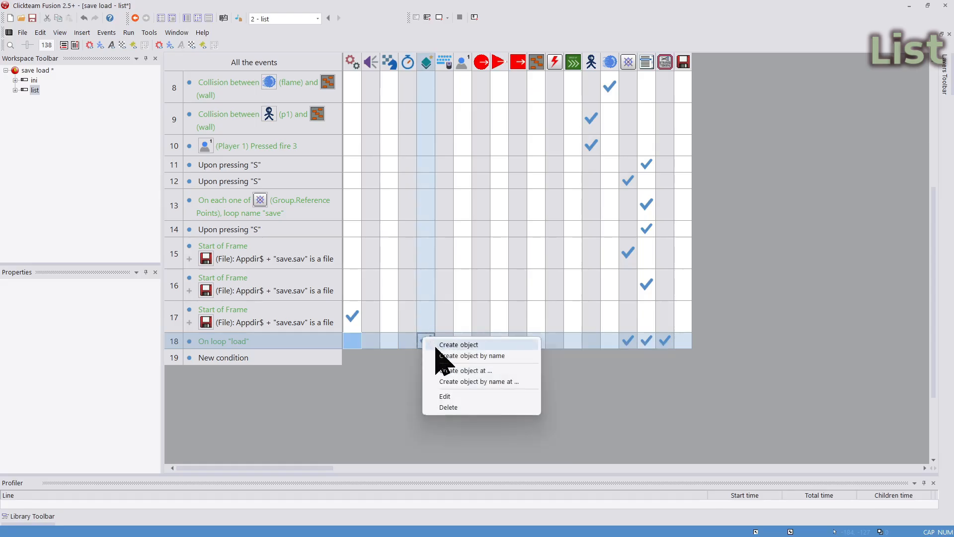
click(439, 356)
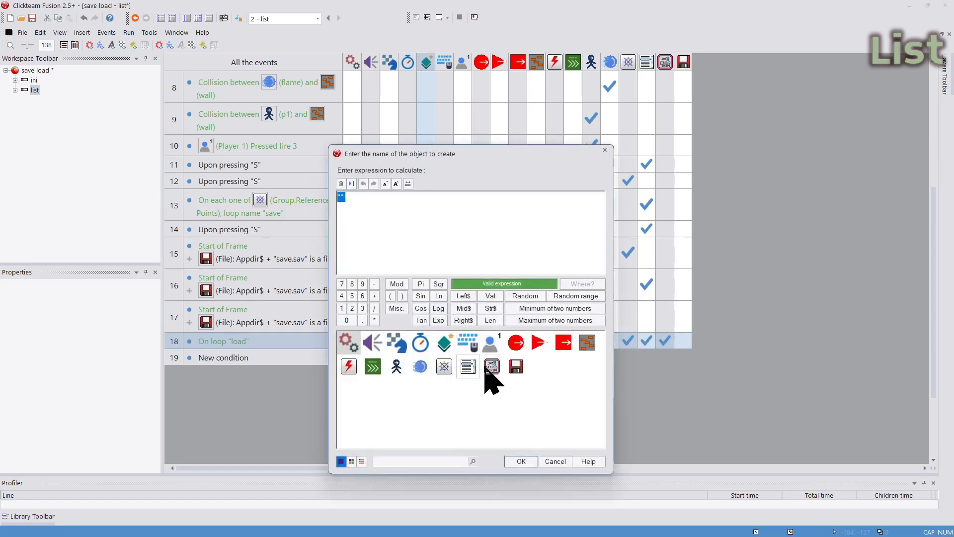
click(492, 366)
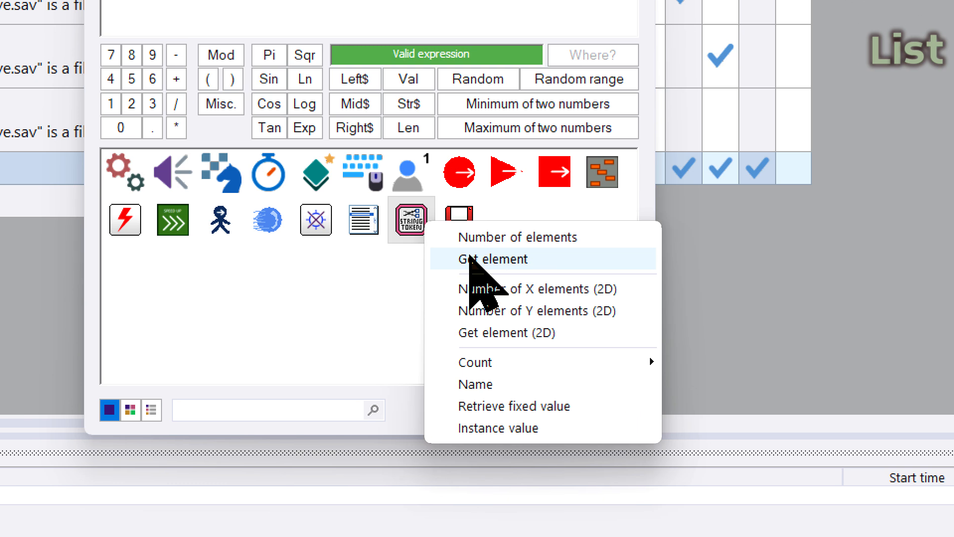
click(470, 257)
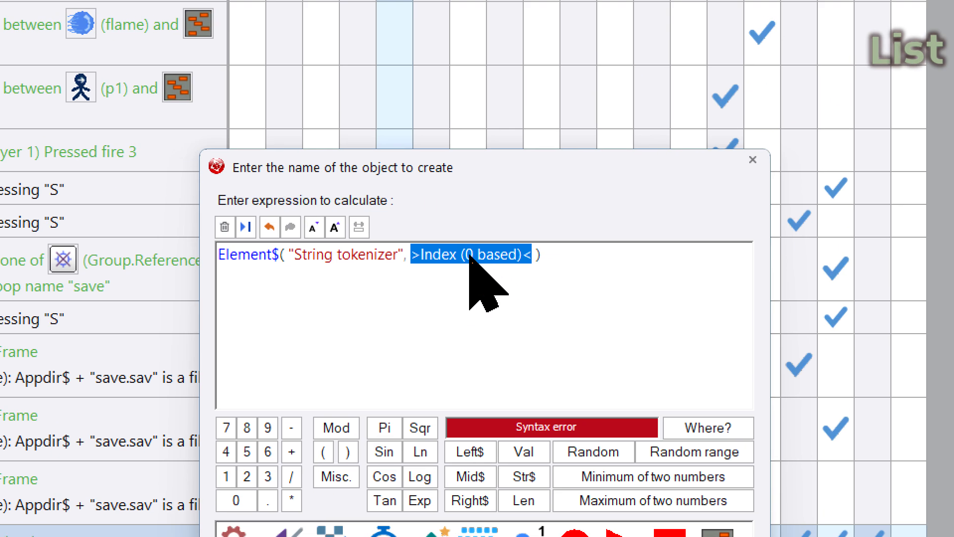
text(0)
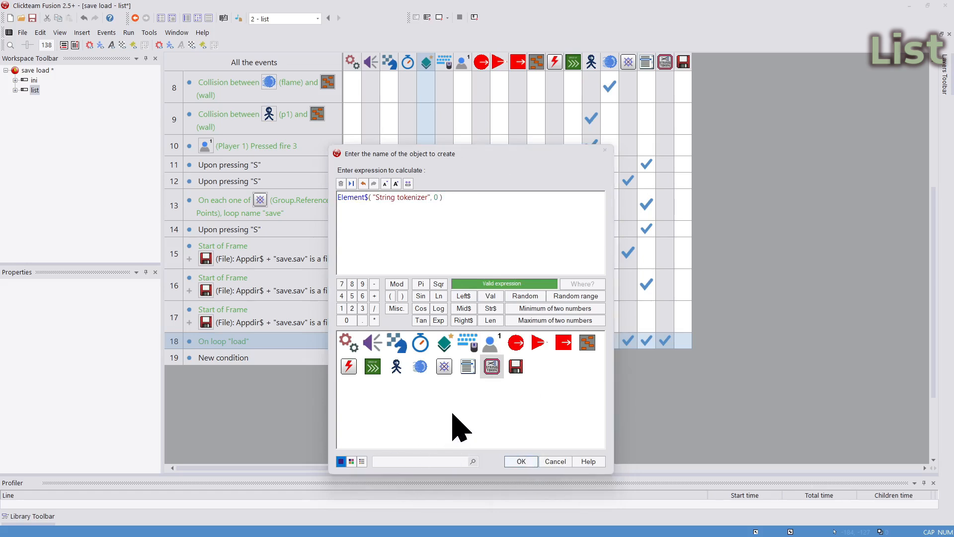
Examine the object lines in save.sav, close the file, and abandon the new create-object action at its placement stage.
key(alt+Tab)
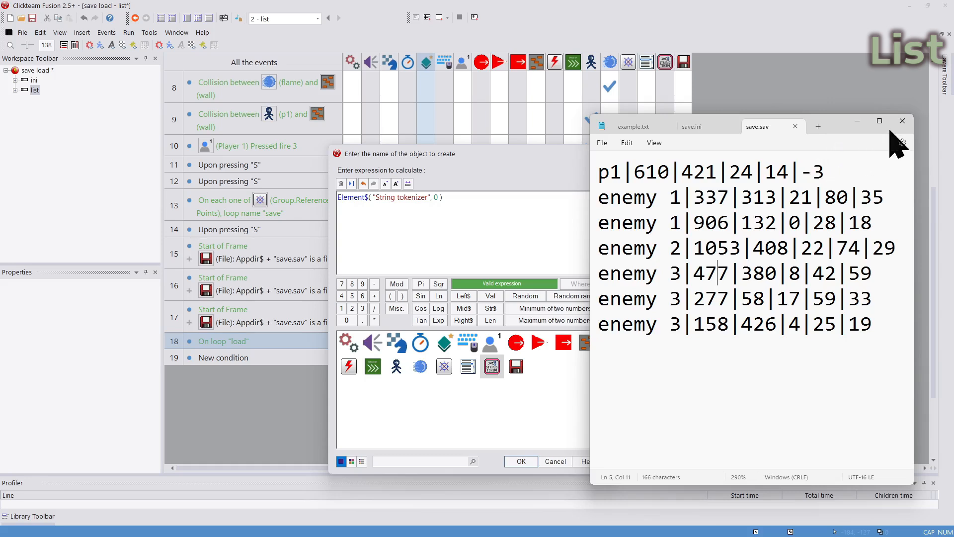
click(902, 122)
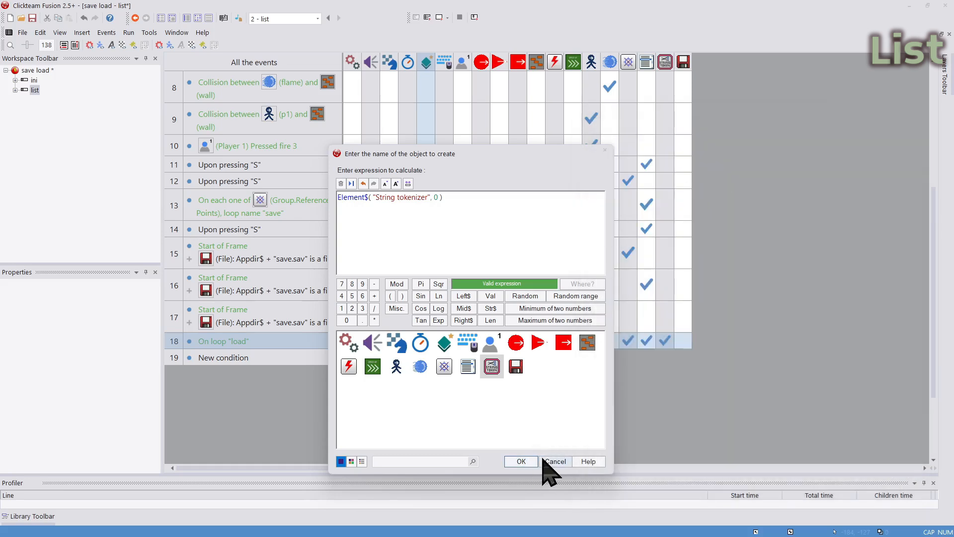
click(529, 461)
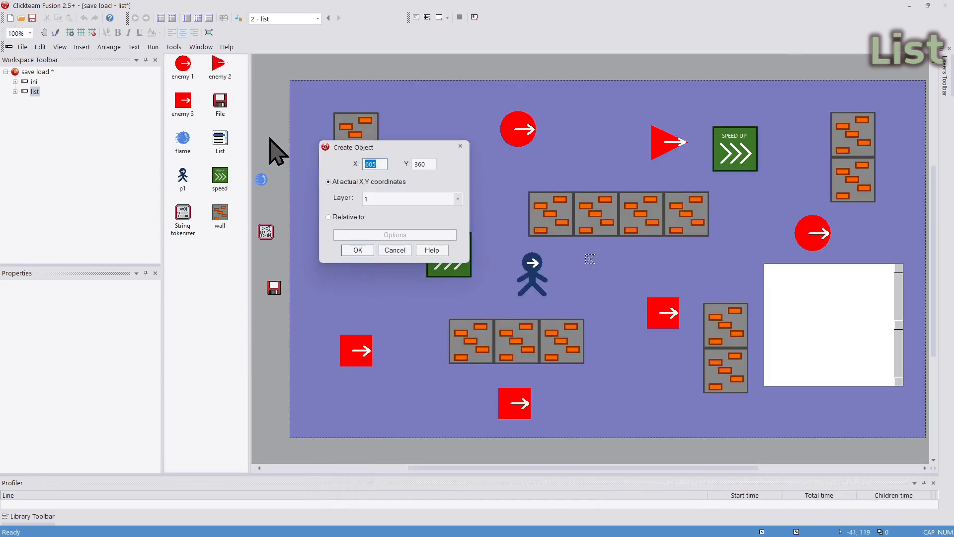
click(393, 251)
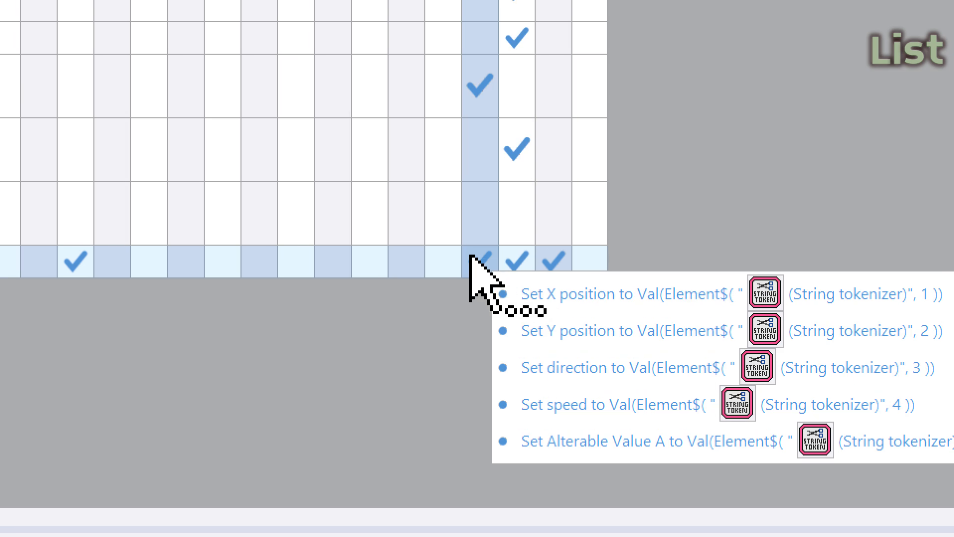
Re-enter the "load" loop's Set X position expression for Group.Reference Points as Val(Element$("String tokenizer", 1)).
double_click(470, 256)
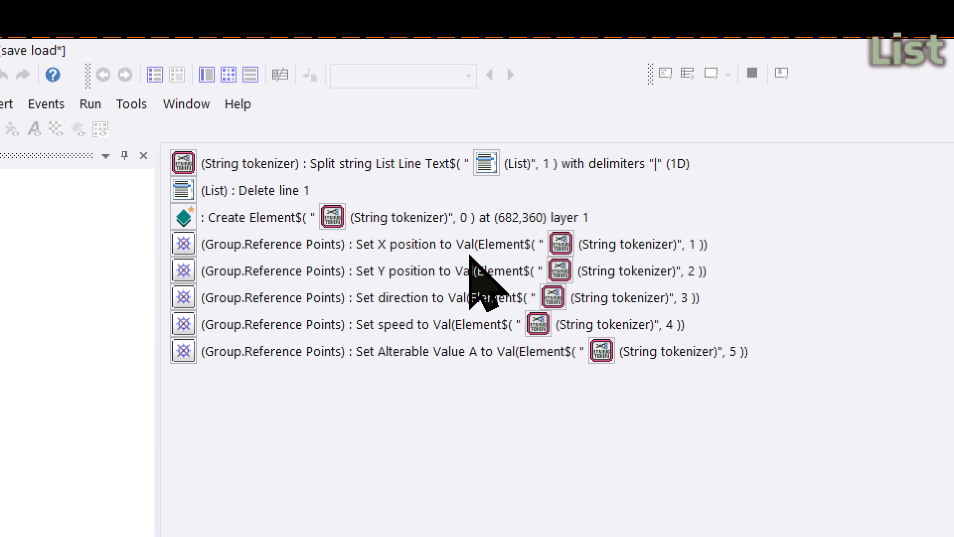
double_click(471, 255)
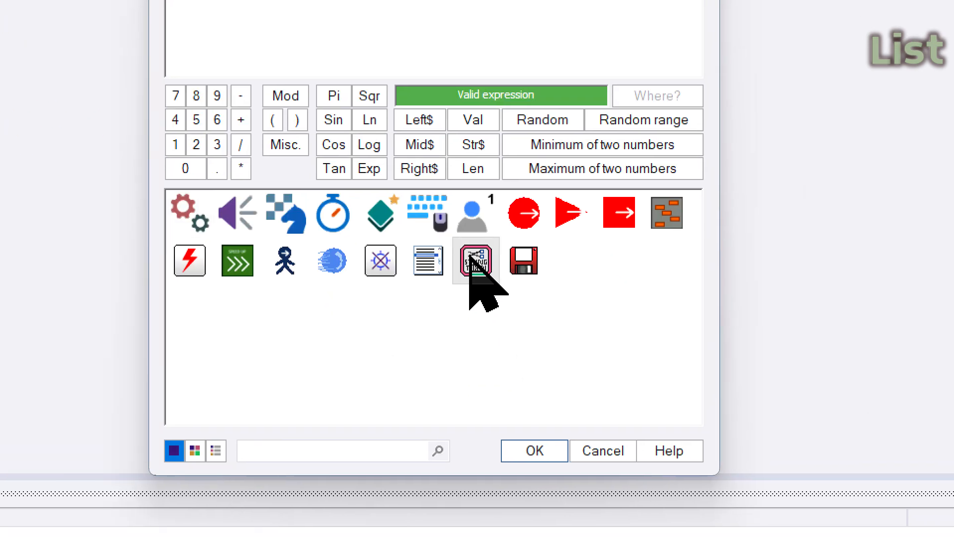
click(509, 212)
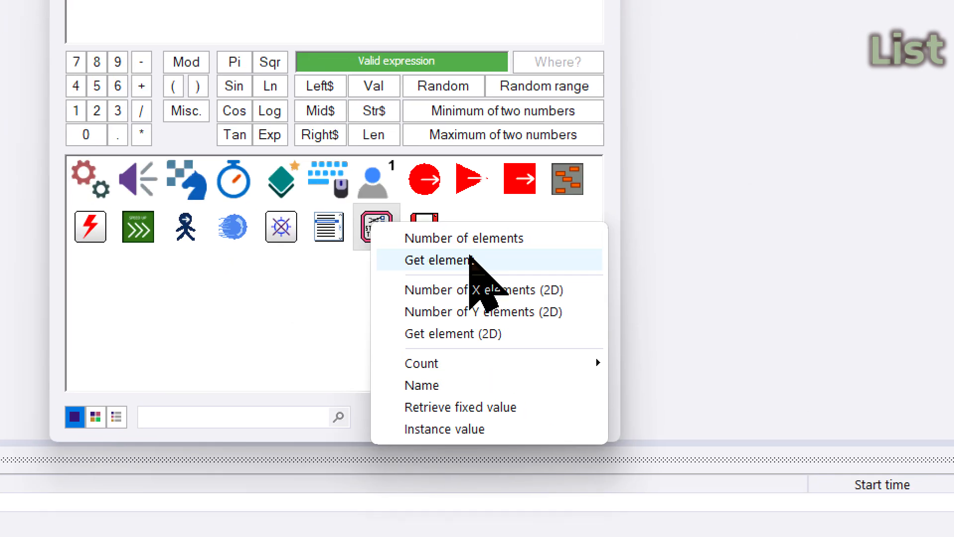
click(604, 251)
text(1)
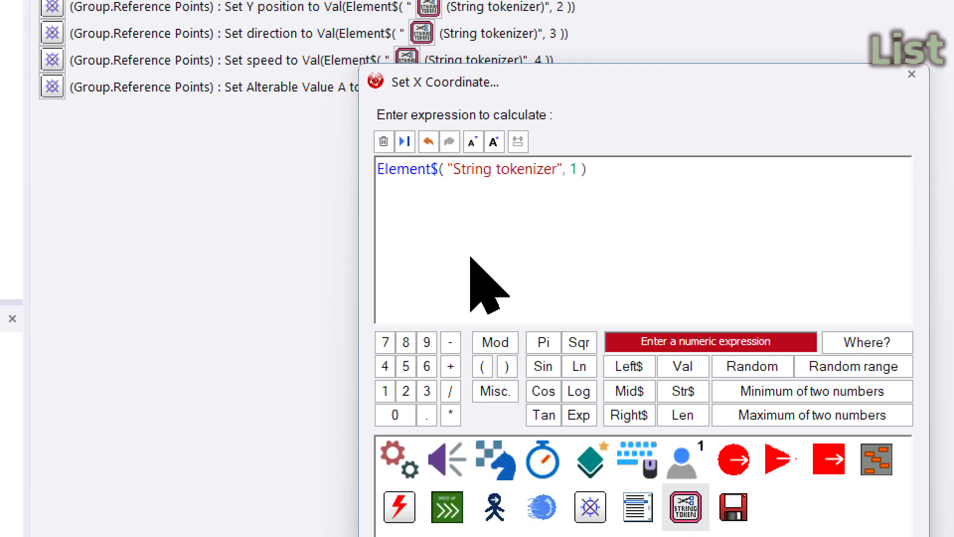
key(ctrl+a)
key(BackSpace)
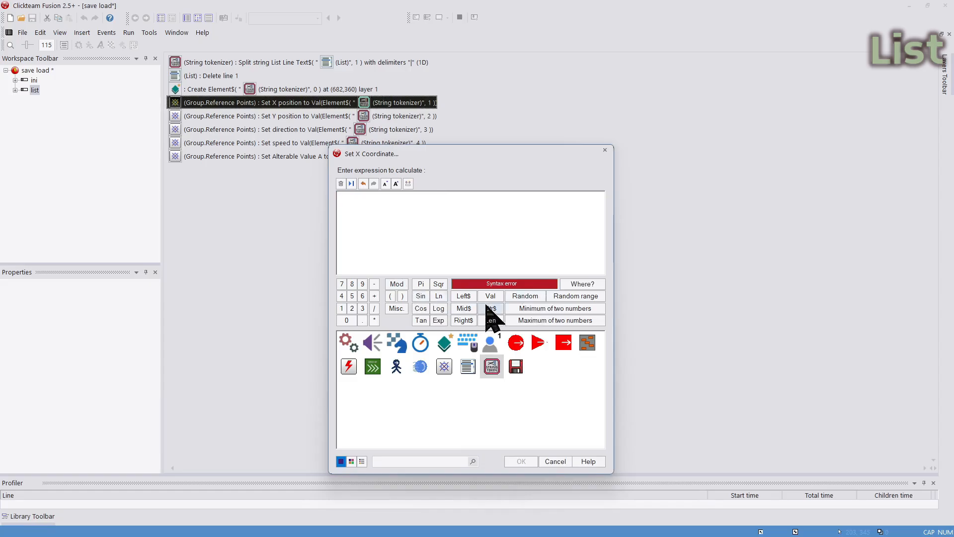
click(489, 296)
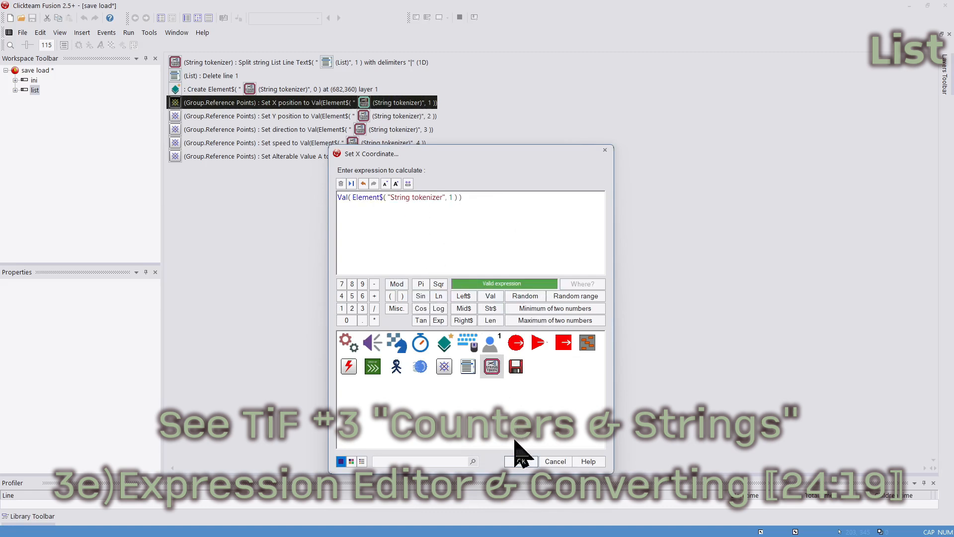
click(519, 462)
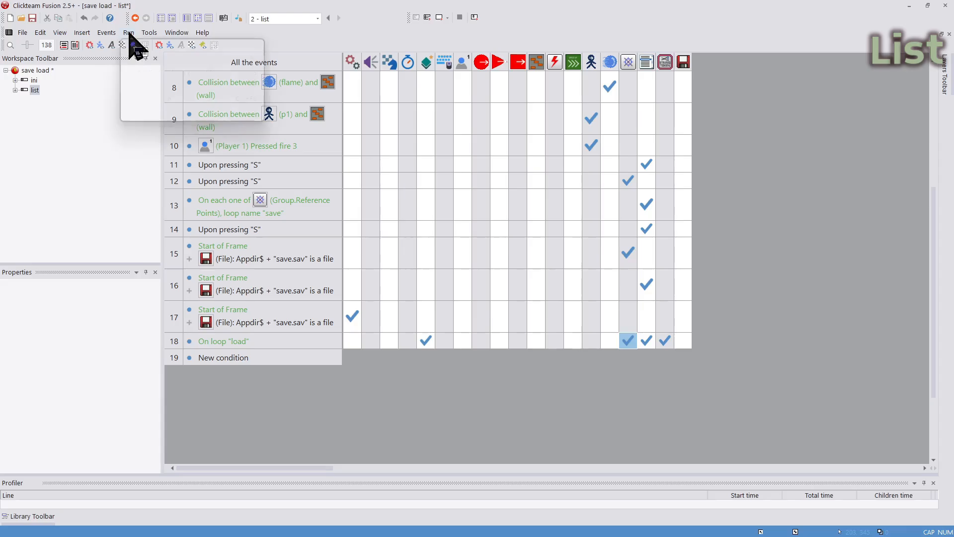
Run the list frame, add p1 to the expanded debugger, and show its alterable values.
click(149, 84)
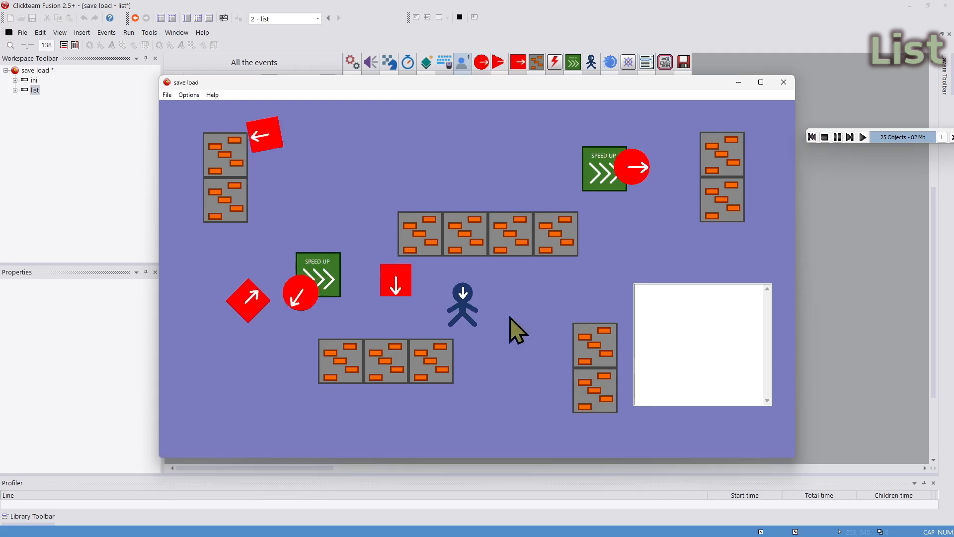
drag(887, 135, 871, 129)
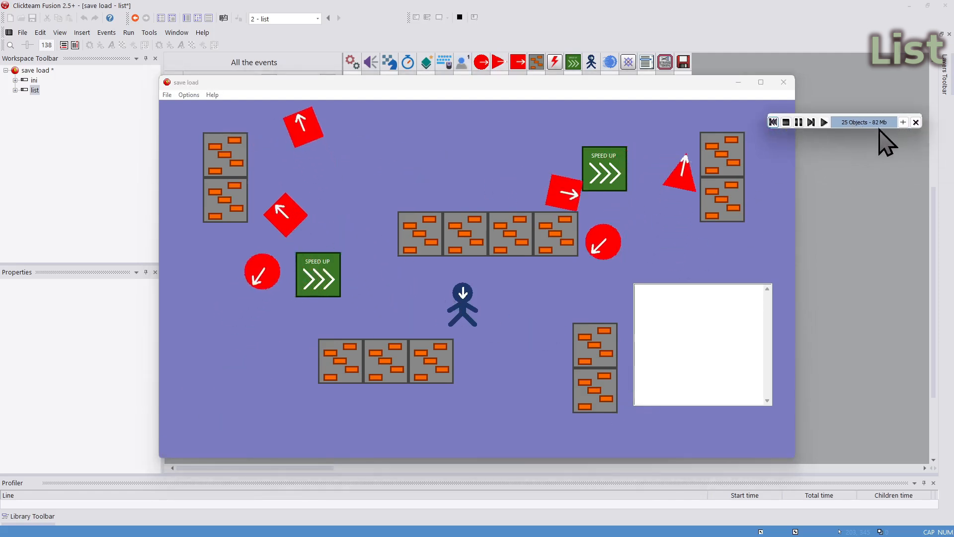
click(903, 122)
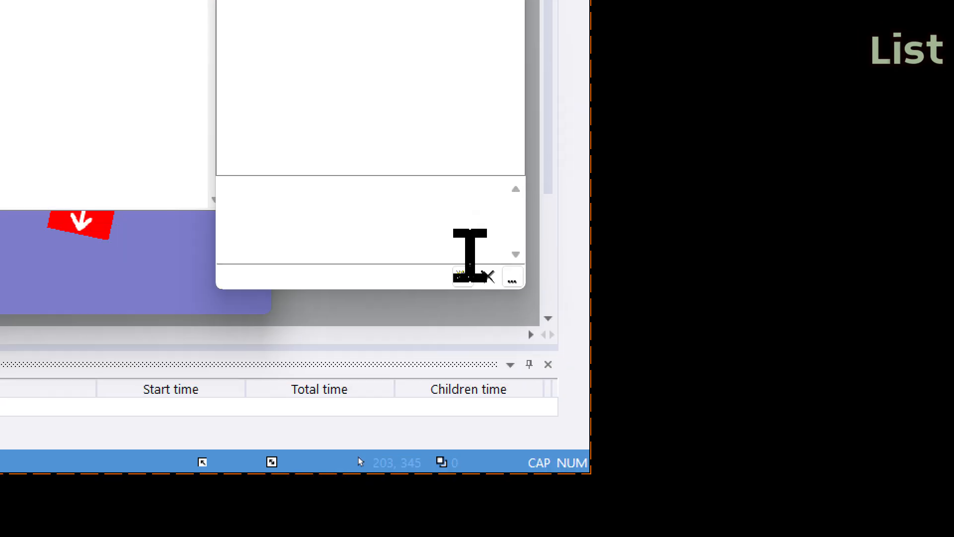
click(890, 439)
double_click(149, 288)
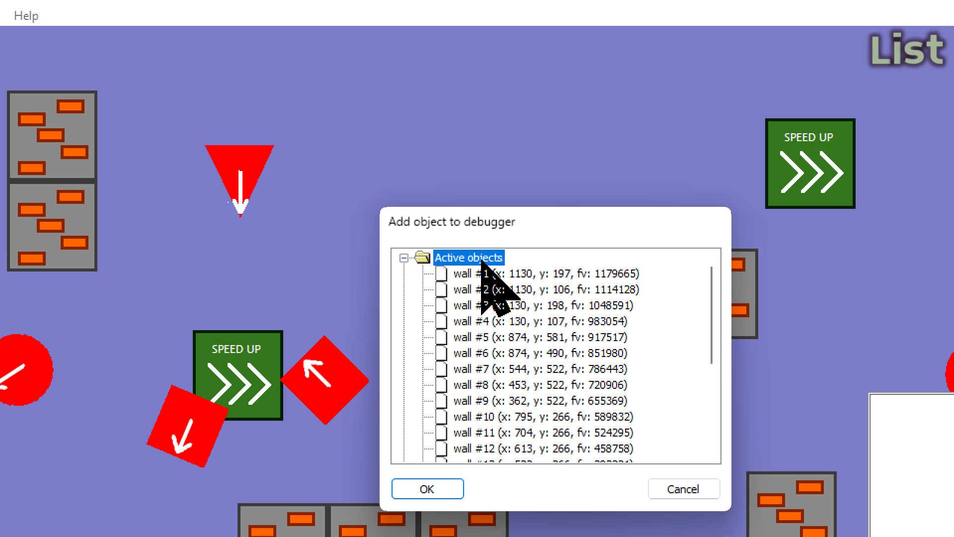
scroll(228, 314, down, 3)
scroll(469, 255, down, 1)
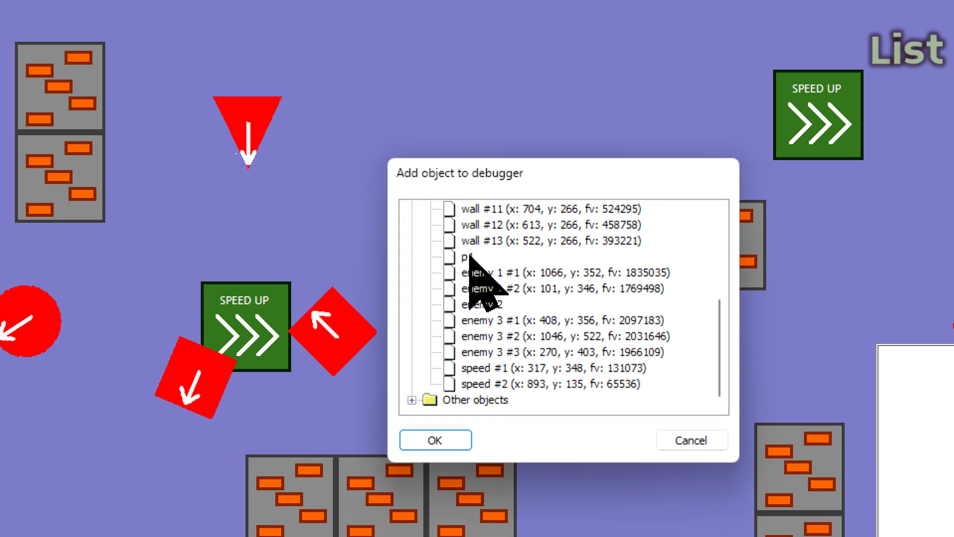
double_click(385, 279)
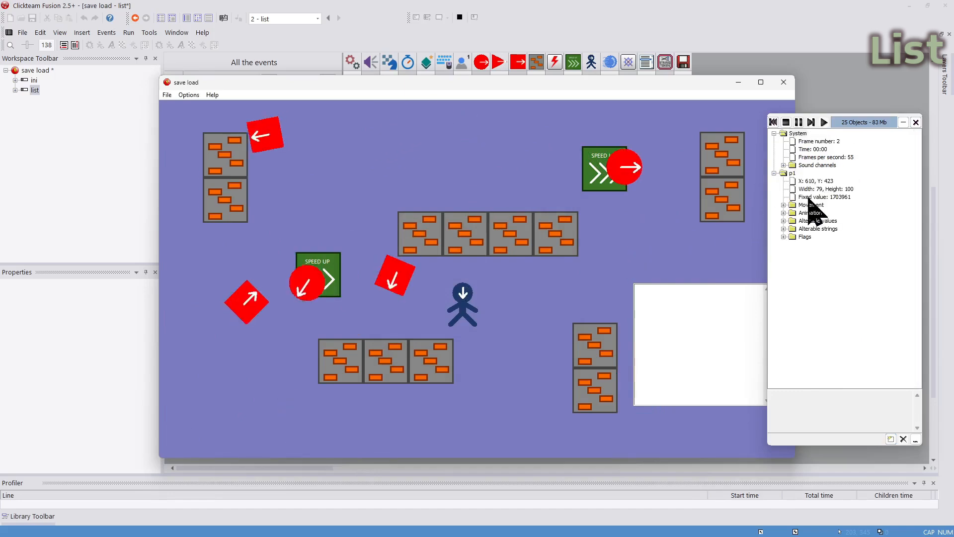
double_click(824, 219)
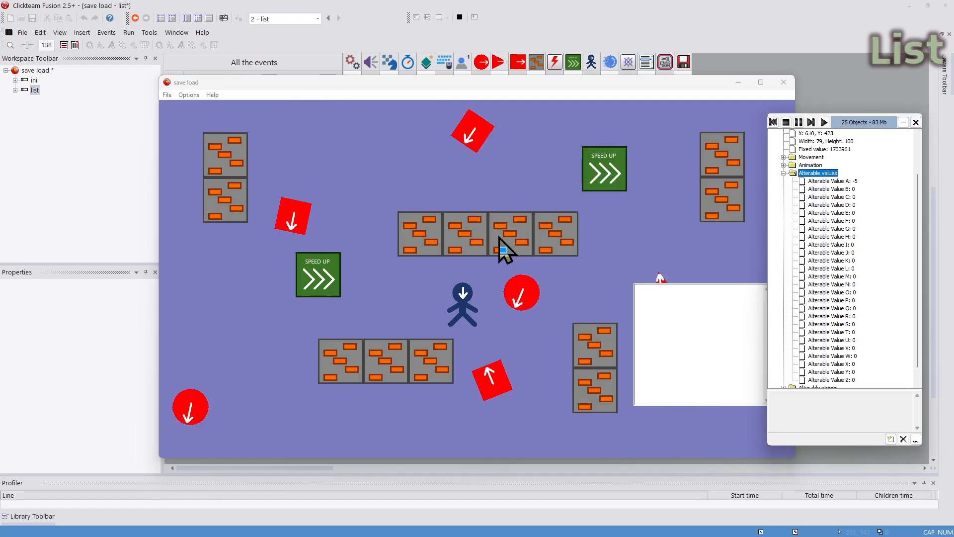
Move the player to a new spot, save the game state, and restart the game twice to test loading.
click(497, 203)
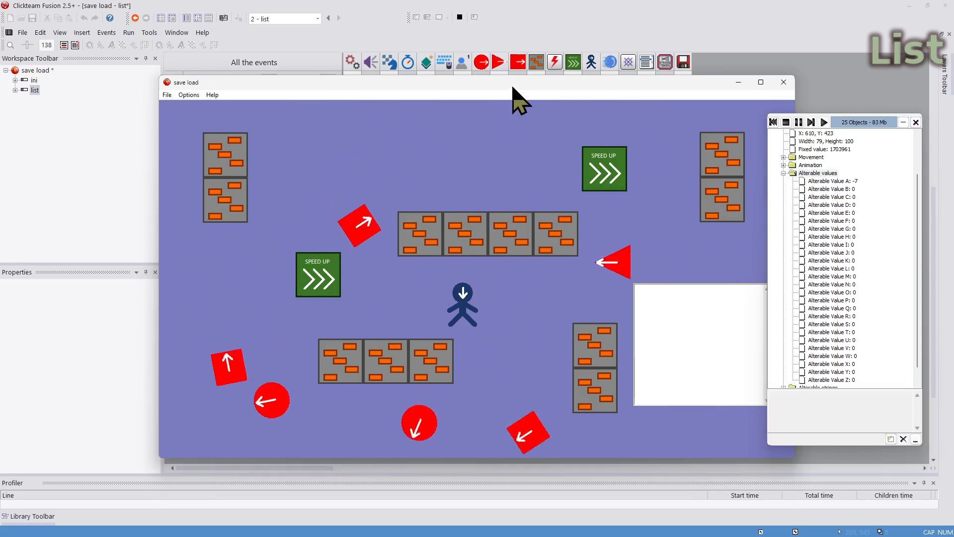
drag(511, 82, 471, 79)
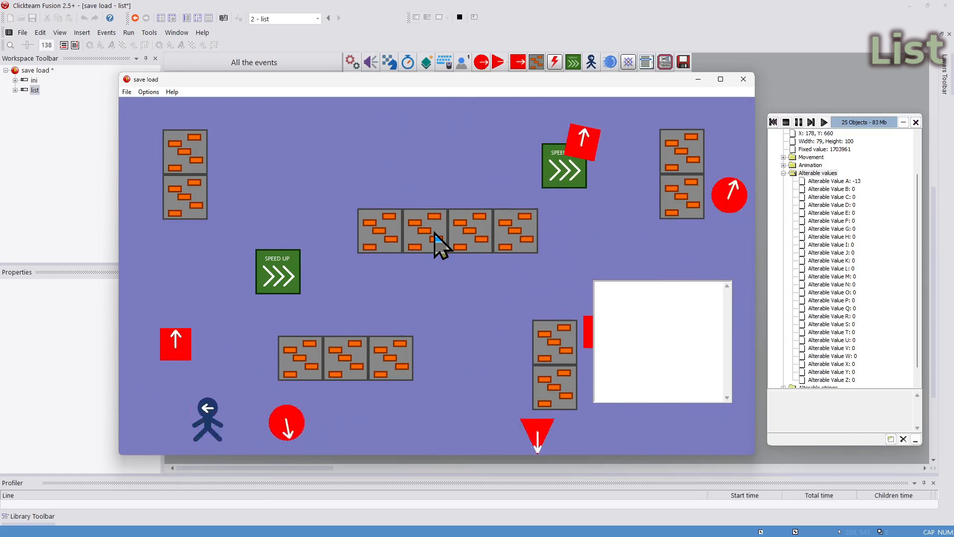
key(s)
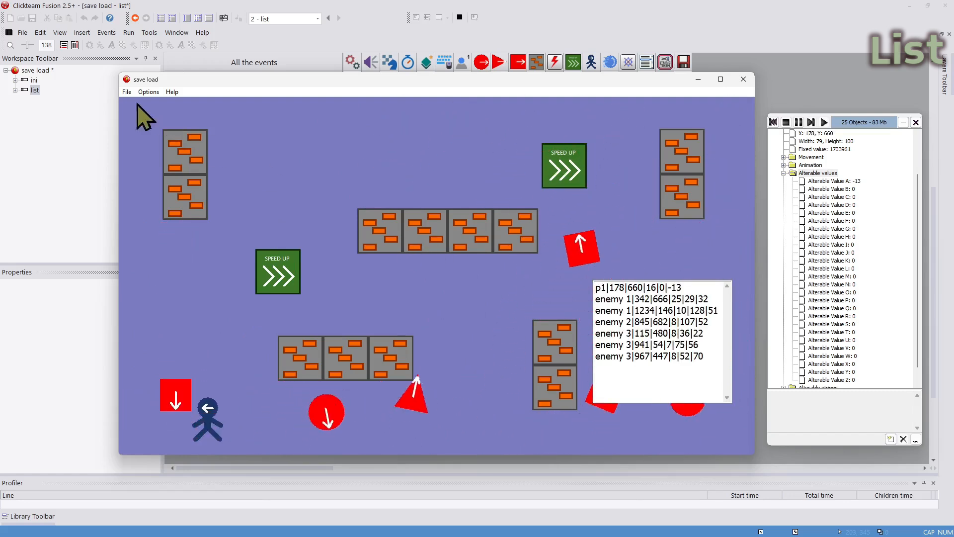
click(127, 92)
click(144, 121)
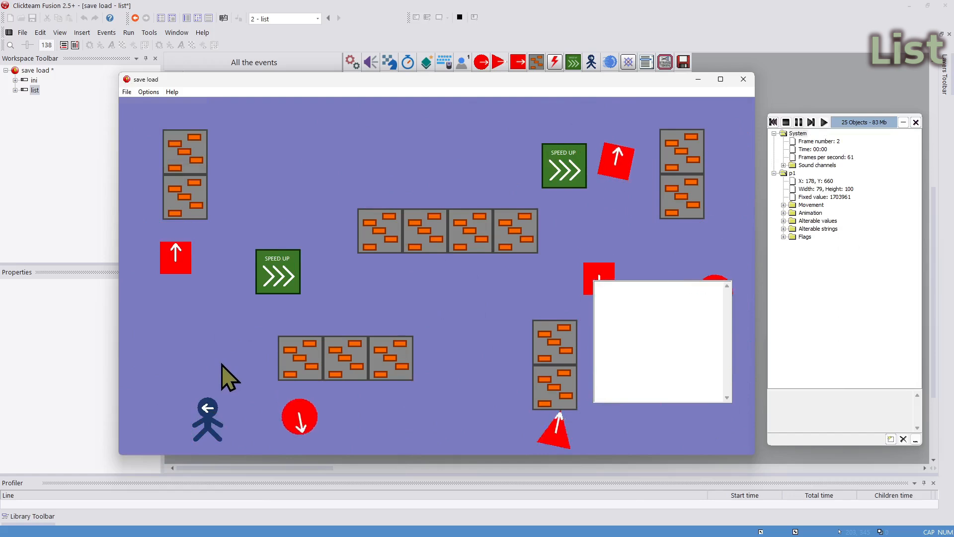
click(126, 92)
click(143, 121)
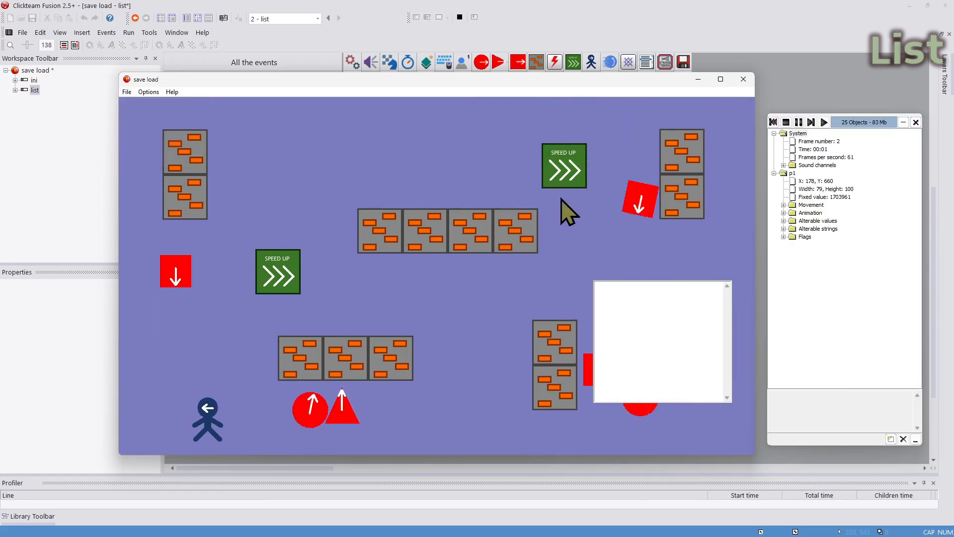